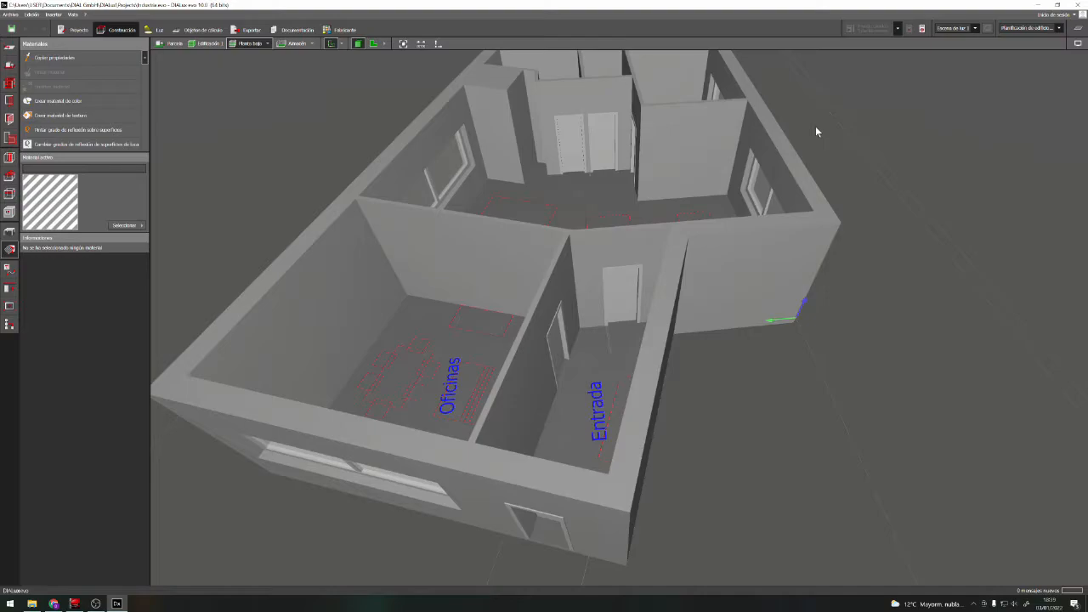
{"action": "right_click_drag", "start_coordinate": [775, 378], "coordinate": [706, 393]}
{"action": "right_click_drag", "start_coordinate": [656, 280], "coordinate": [710, 361]}
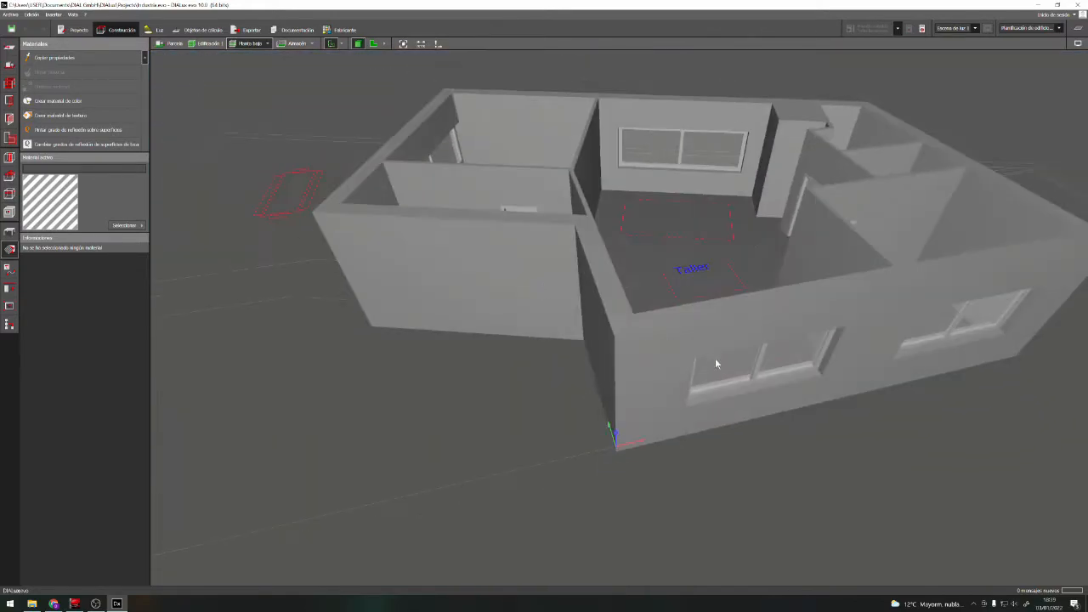
{"action": "right_click_drag", "start_coordinate": [660, 257], "coordinate": [522, 158]}
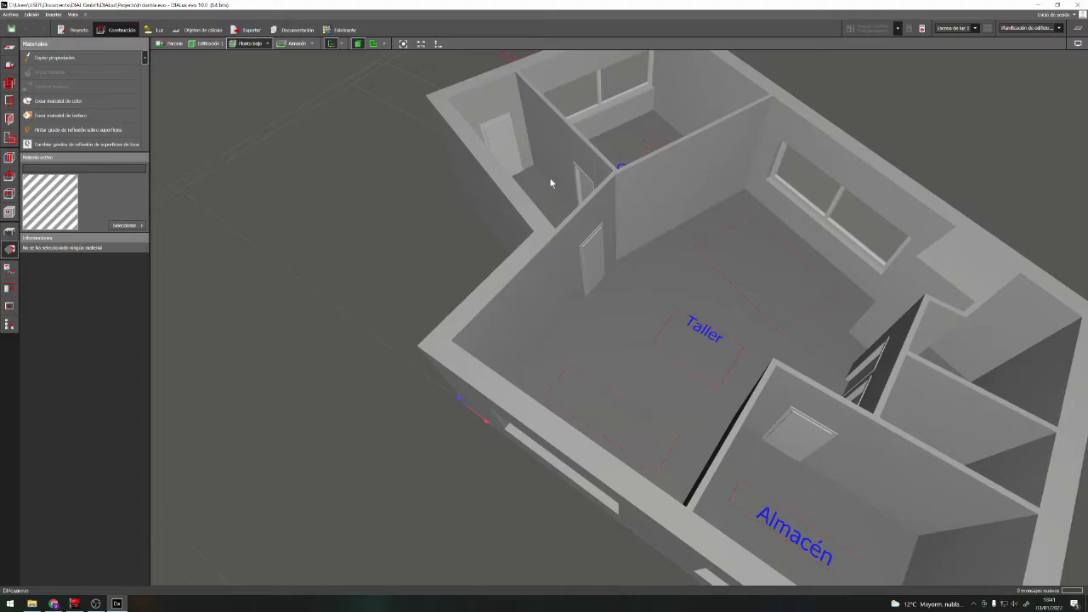
{"action": "left_click_drag", "start_coordinate": [549, 283], "coordinate": [631, 394]}
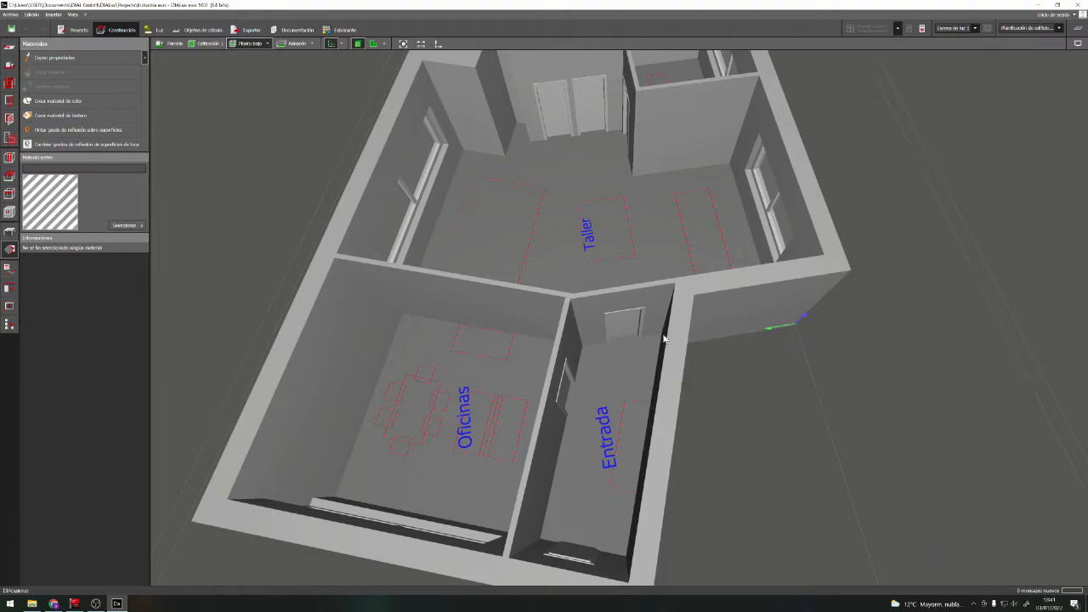
{"action": "left_click_drag", "start_coordinate": [759, 267], "coordinate": [994, 335]}
{"action": "left_click_drag", "start_coordinate": [689, 264], "coordinate": [784, 252]}
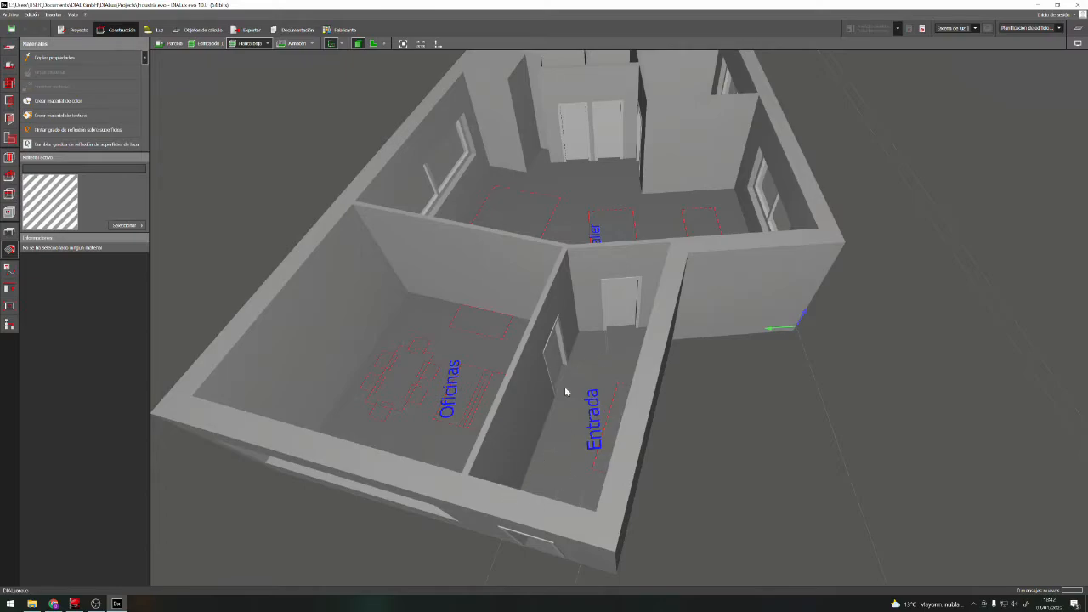
Select the Entrada room's floor and browse the DIALux material catalogue to the wood textures under Texturas, Interiores, Suelo, Madera
{"action": "left_click", "coordinate": [573, 459]}
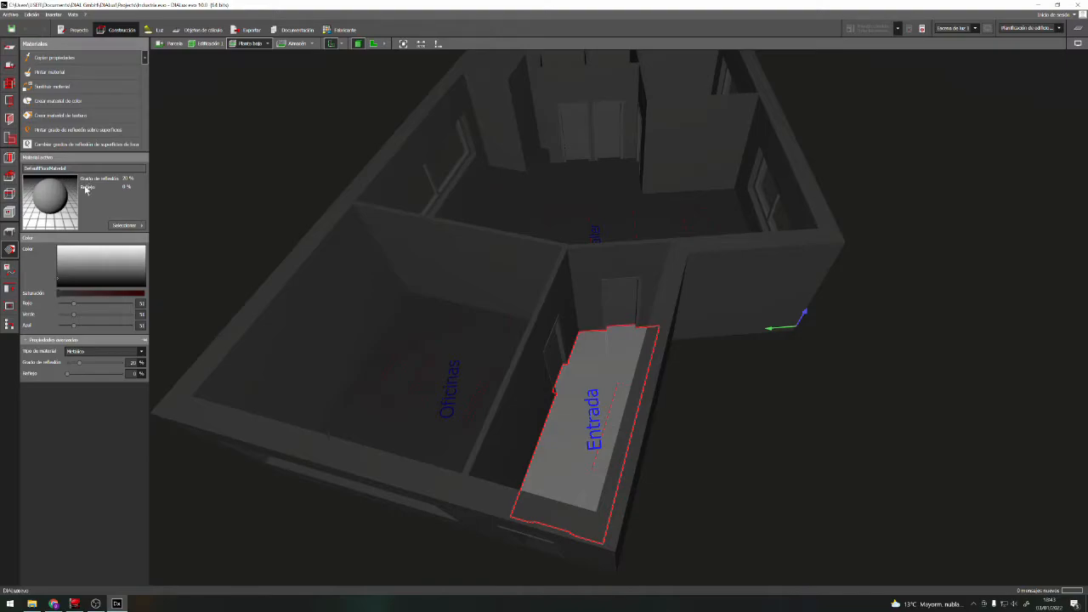
{"action": "left_click", "coordinate": [128, 226]}
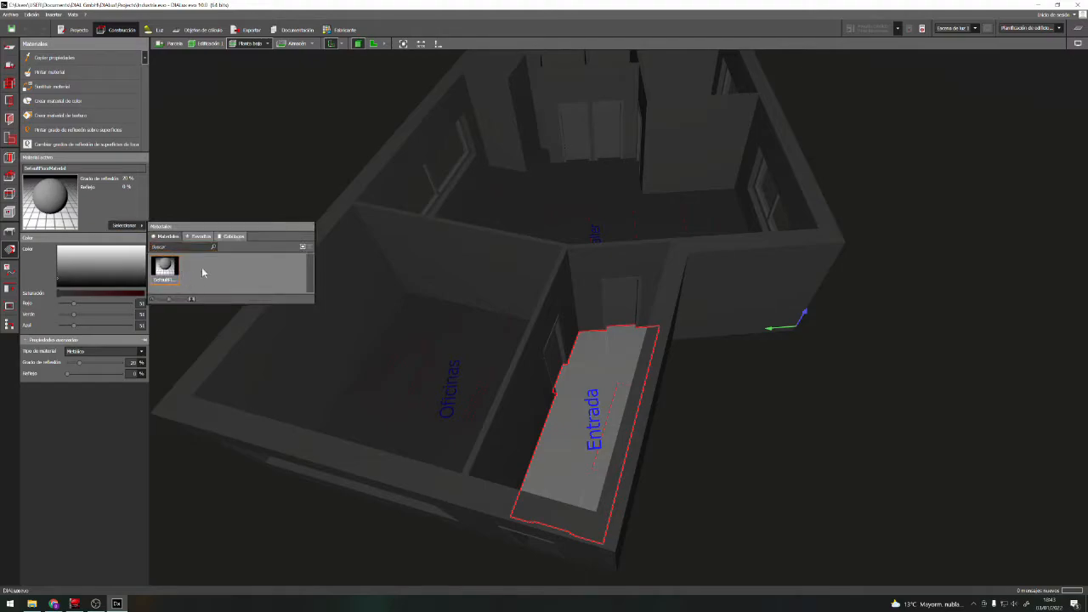
{"action": "left_click", "coordinate": [233, 238]}
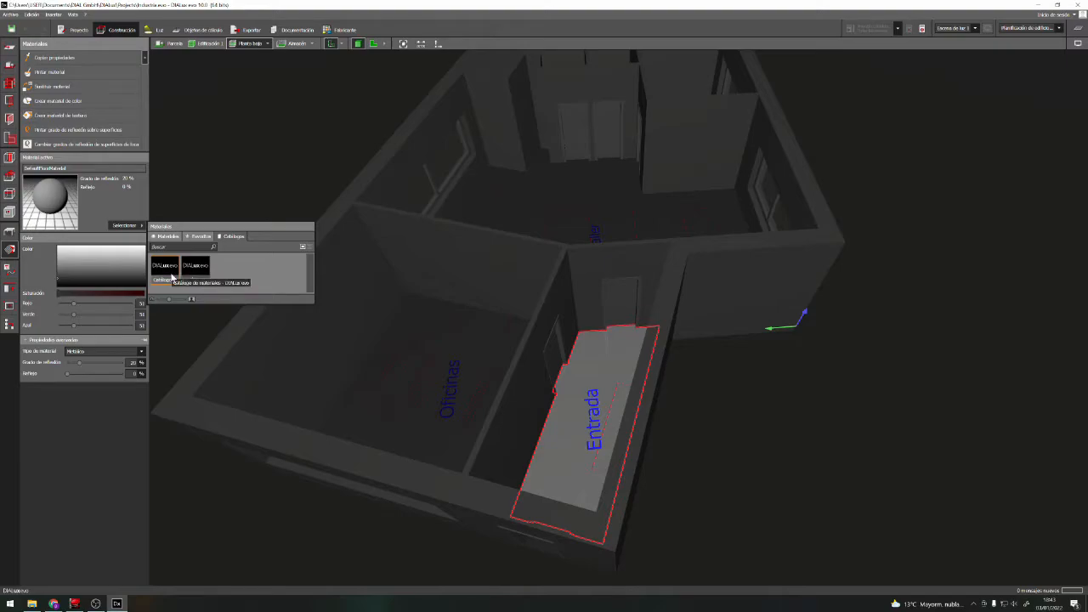
{"action": "left_click", "coordinate": [165, 263]}
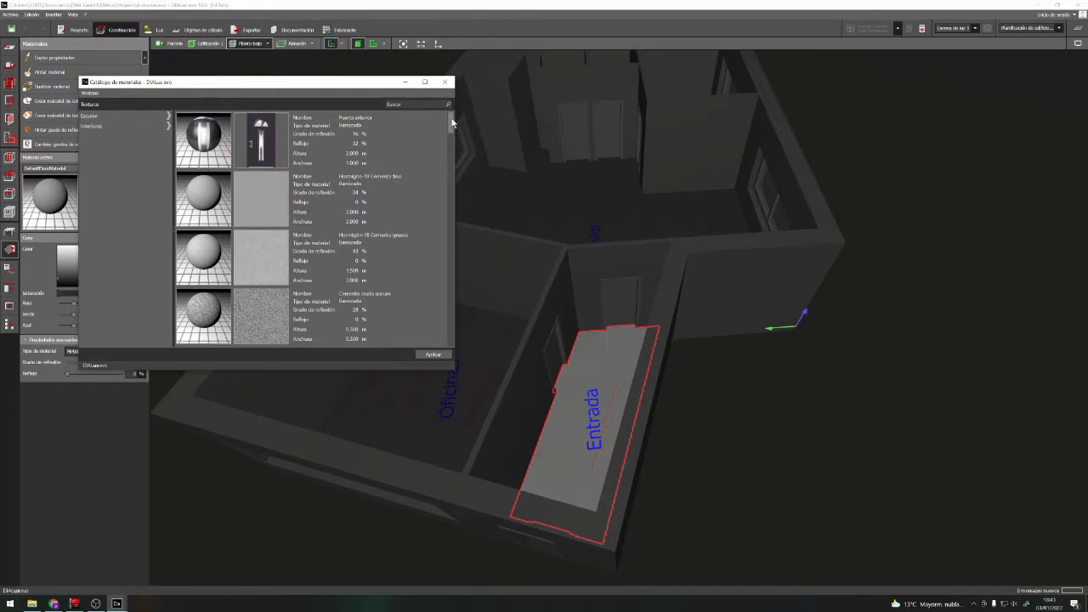
{"action": "left_click", "coordinate": [106, 126]}
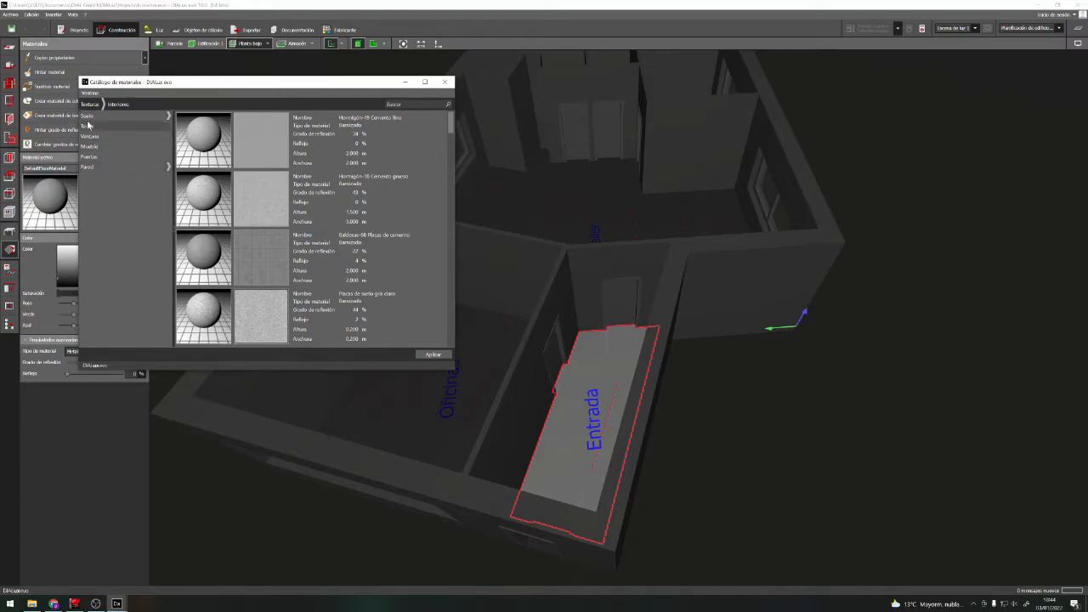
{"action": "left_click", "coordinate": [88, 116]}
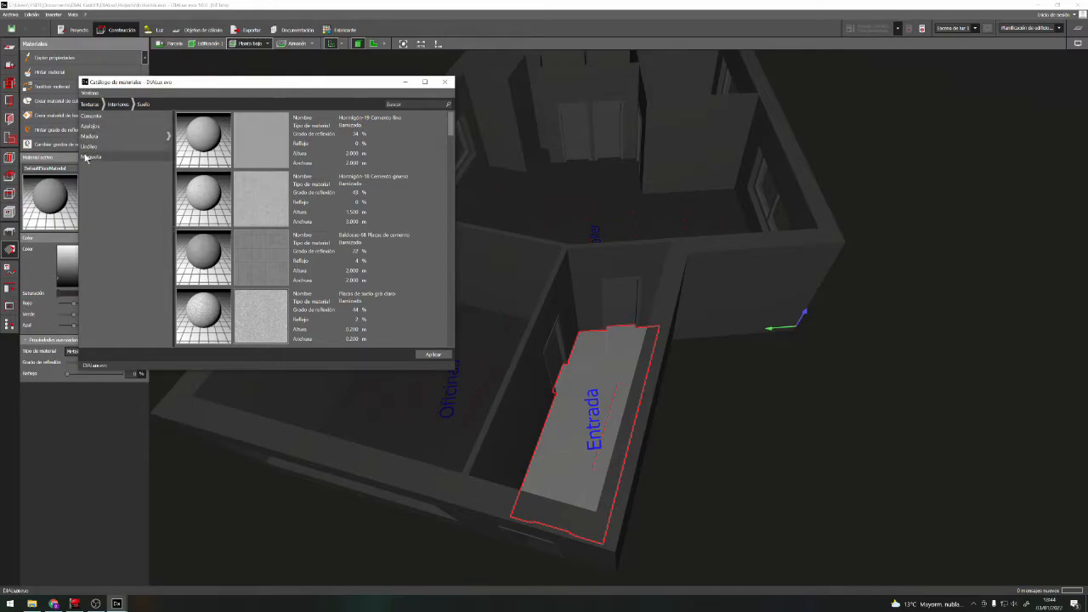
{"action": "left_click", "coordinate": [92, 136]}
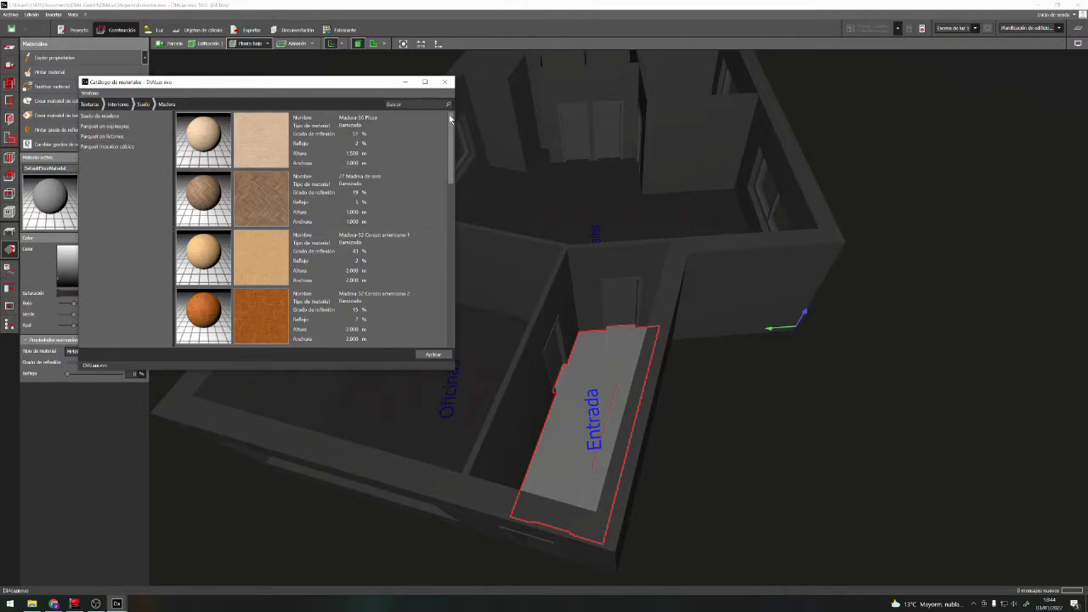
Choose Madera-17 Merbau from the wood floor textures as the active material and apply it to the Entrada floor
{"action": "left_click_drag", "start_coordinate": [451, 133], "coordinate": [448, 327]}
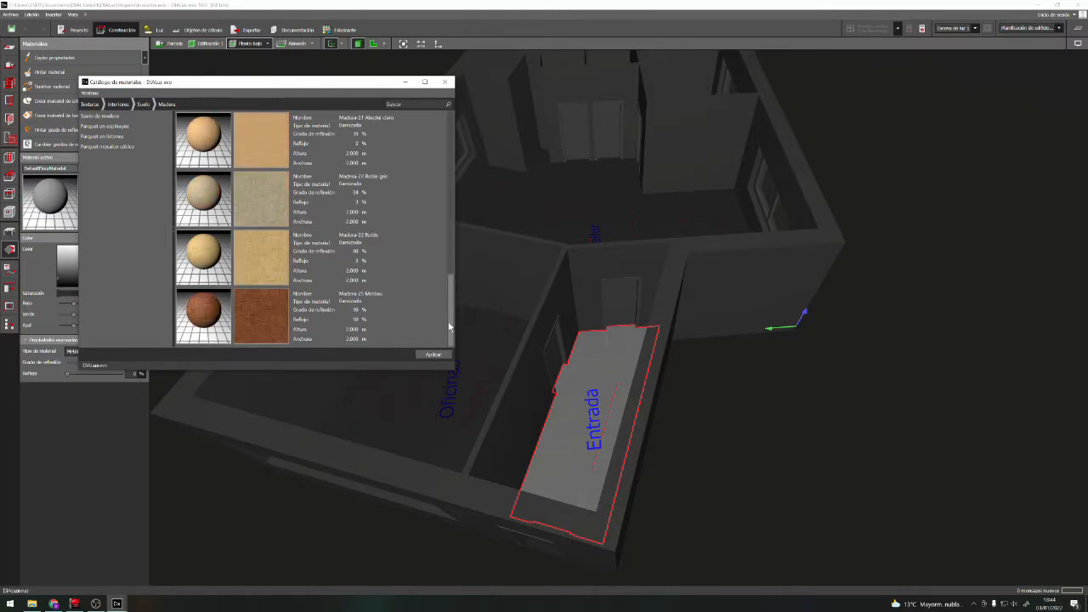
{"action": "scroll", "coordinate": [449, 327], "scroll_direction": "up", "scroll_amount": 1}
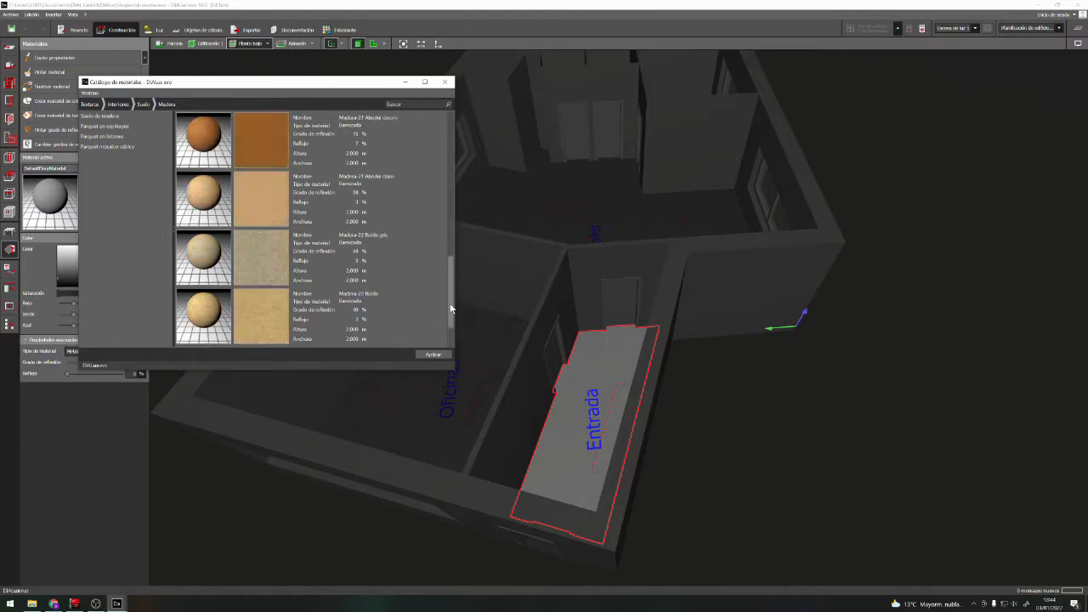
{"action": "left_click_drag", "start_coordinate": [450, 302], "coordinate": [455, 253]}
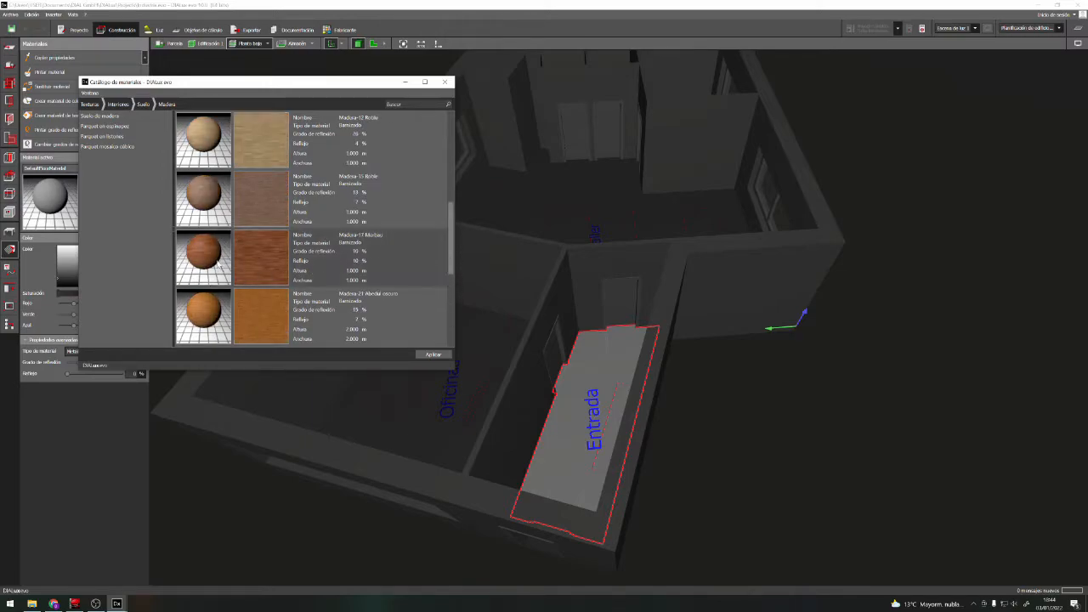
{"action": "left_click", "coordinate": [263, 266]}
{"action": "double_click", "coordinate": [206, 258]}
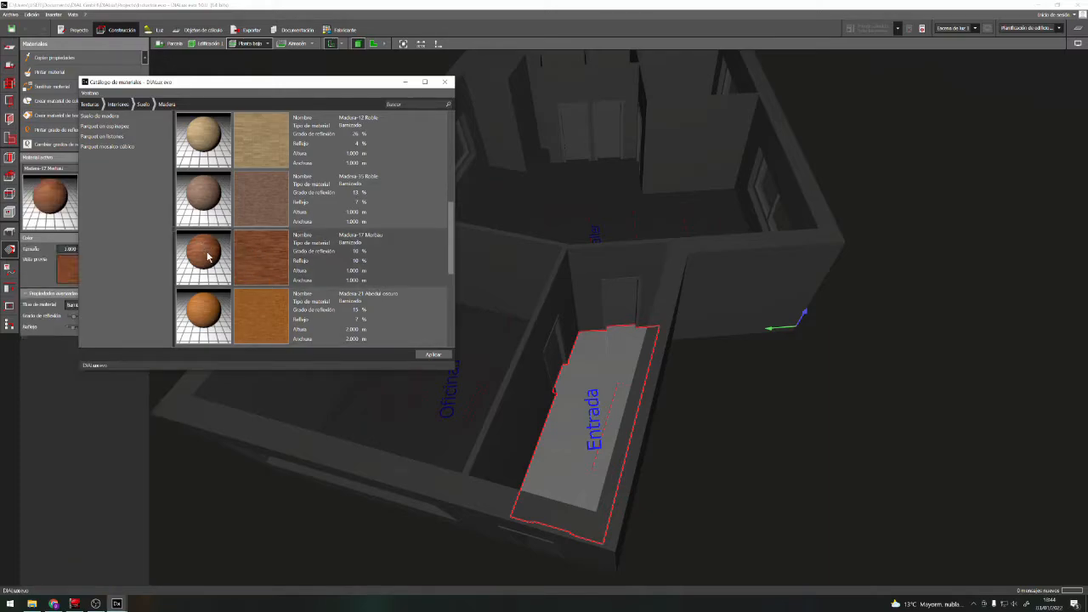
{"action": "left_click", "coordinate": [443, 82]}
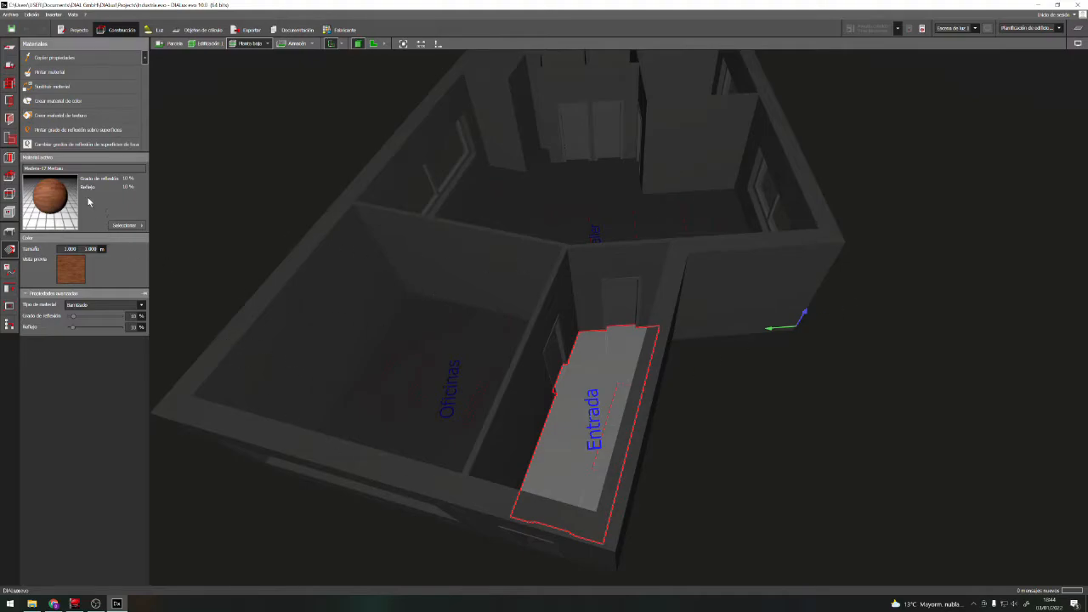
{"action": "mouse_move", "coordinate": [48, 197]}
{"action": "left_mouse_down"}
{"action": "mouse_move", "coordinate": [68, 218]}
{"action": "mouse_move", "coordinate": [471, 371]}
{"action": "mouse_move", "coordinate": [601, 386]}
{"action": "mouse_move", "coordinate": [612, 400]}
{"action": "mouse_move", "coordinate": [629, 374]}
{"action": "mouse_move", "coordinate": [502, 449]}
{"action": "mouse_move", "coordinate": [728, 265]}
{"action": "mouse_move", "coordinate": [672, 102]}
{"action": "mouse_move", "coordinate": [493, 129]}
{"action": "mouse_move", "coordinate": [354, 321]}
{"action": "mouse_move", "coordinate": [505, 470]}
{"action": "mouse_move", "coordinate": [682, 226]}
{"action": "mouse_move", "coordinate": [410, 278]}
{"action": "mouse_move", "coordinate": [61, 203]}
{"action": "left_mouse_up"}
{"action": "left_click", "coordinate": [609, 361]}
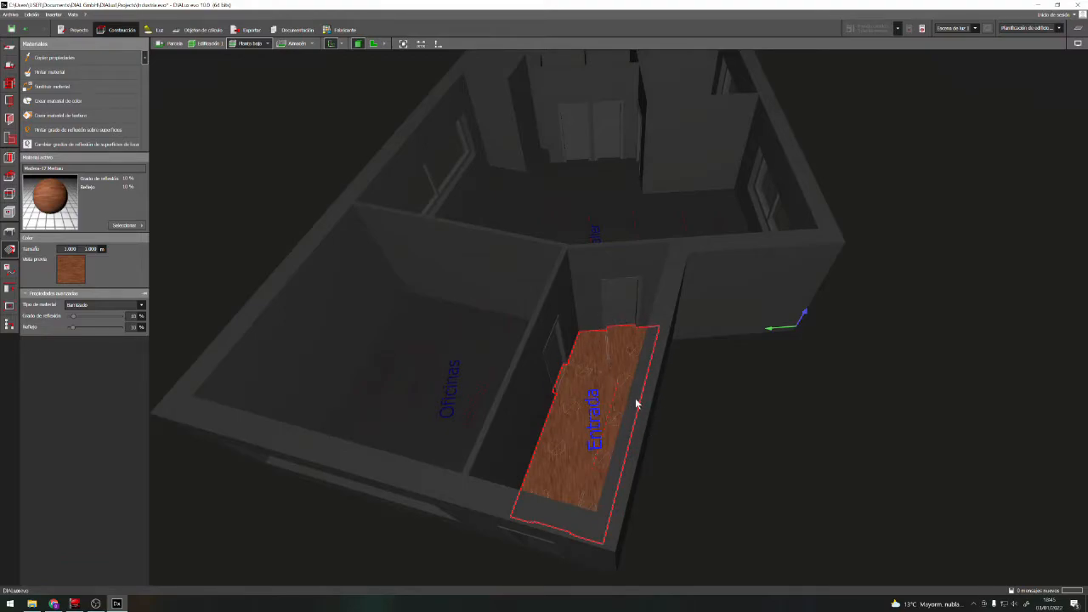
Examine the wood texture on the Entrada floor up close and from several angles
{"action": "scroll", "coordinate": [635, 403], "scroll_direction": "up", "scroll_amount": 5}
{"action": "scroll", "coordinate": [558, 399], "scroll_direction": "up", "scroll_amount": 3}
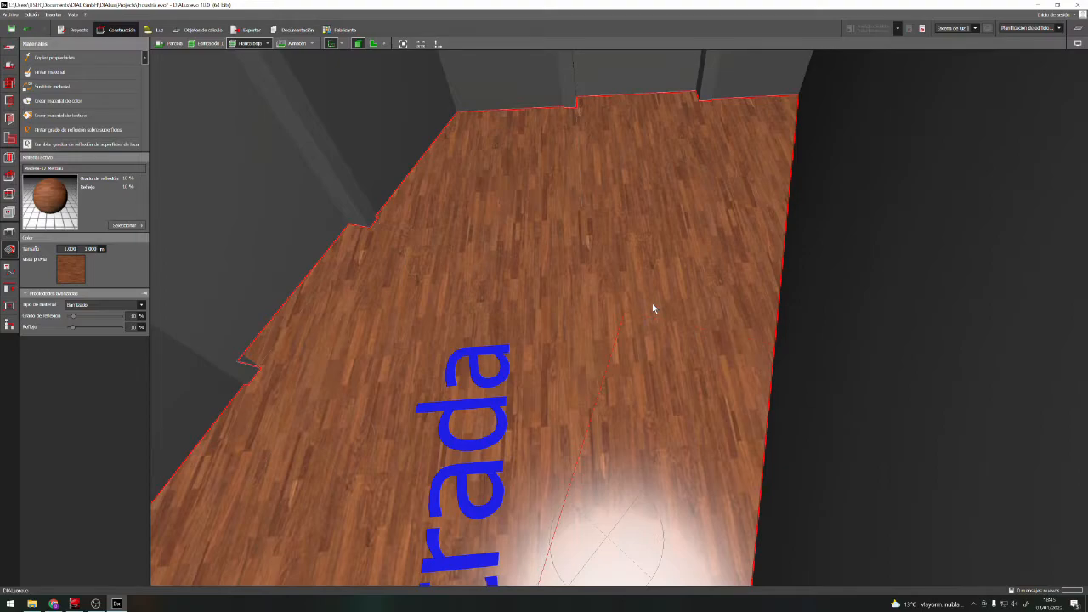
{"action": "scroll", "coordinate": [544, 218], "scroll_direction": "down", "scroll_amount": 4}
{"action": "scroll", "coordinate": [544, 219], "scroll_direction": "up", "scroll_amount": 5}
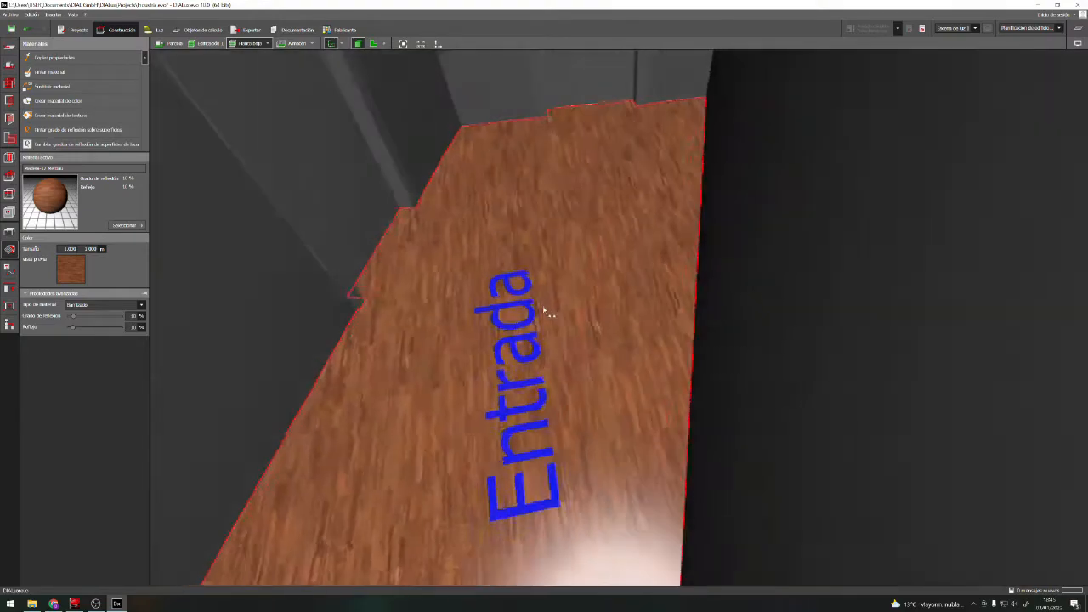
{"action": "right_click_drag", "start_coordinate": [540, 311], "coordinate": [569, 304]}
{"action": "scroll", "coordinate": [575, 293], "scroll_direction": "down", "scroll_amount": 3}
{"action": "scroll", "coordinate": [576, 292], "scroll_direction": "up", "scroll_amount": 3}
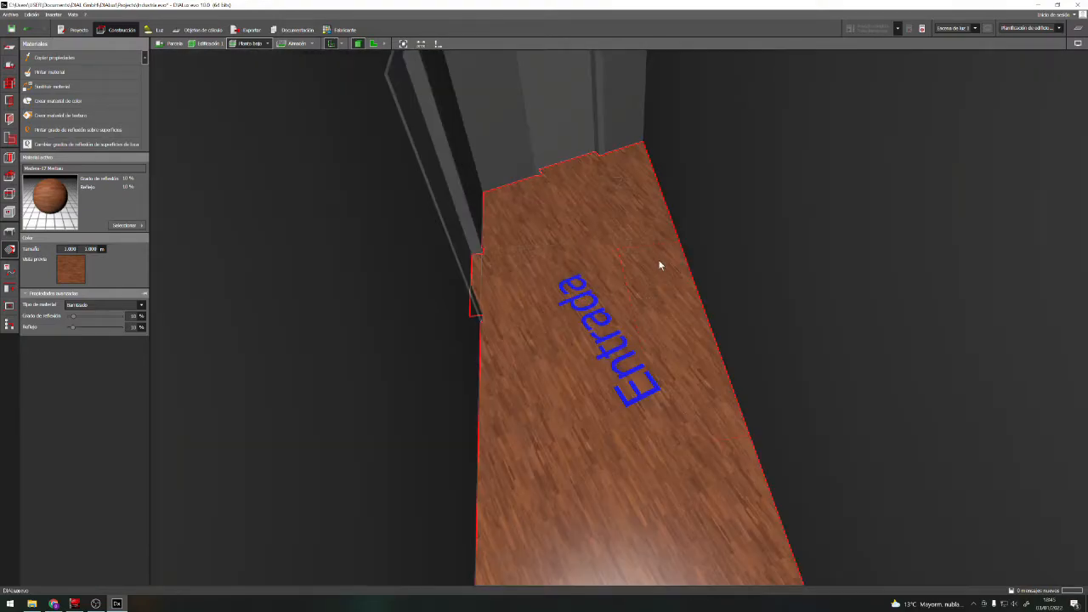
{"action": "scroll", "coordinate": [670, 275], "scroll_direction": "down", "scroll_amount": 3}
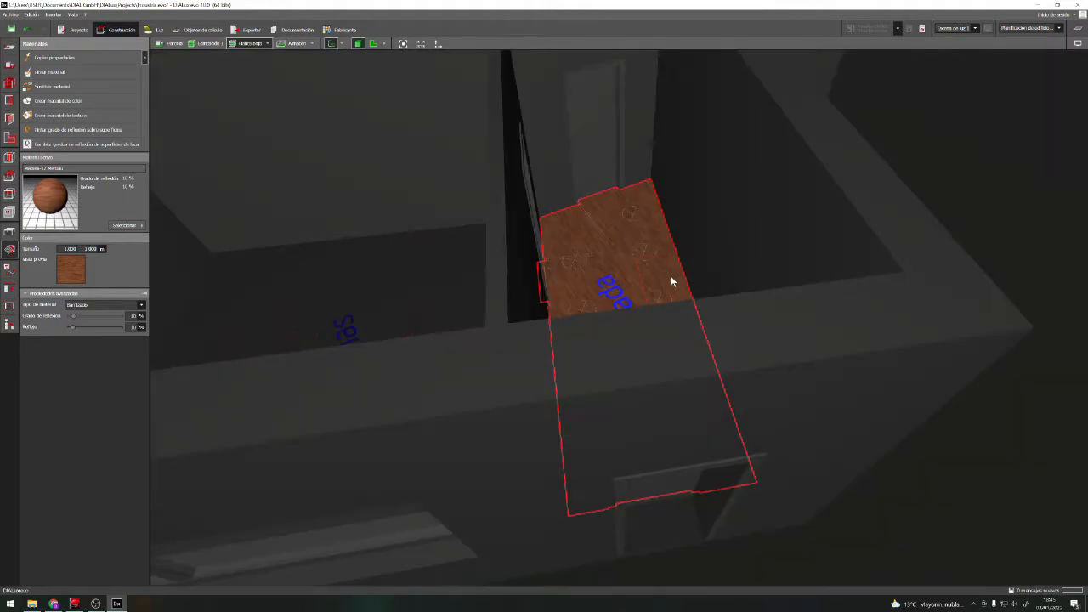
Rotate the wood texture on the Entrada floor so its planks run along the room's long walls
{"action": "right_click_drag", "start_coordinate": [752, 240], "coordinate": [608, 302]}
{"action": "left_click", "coordinate": [430, 315]}
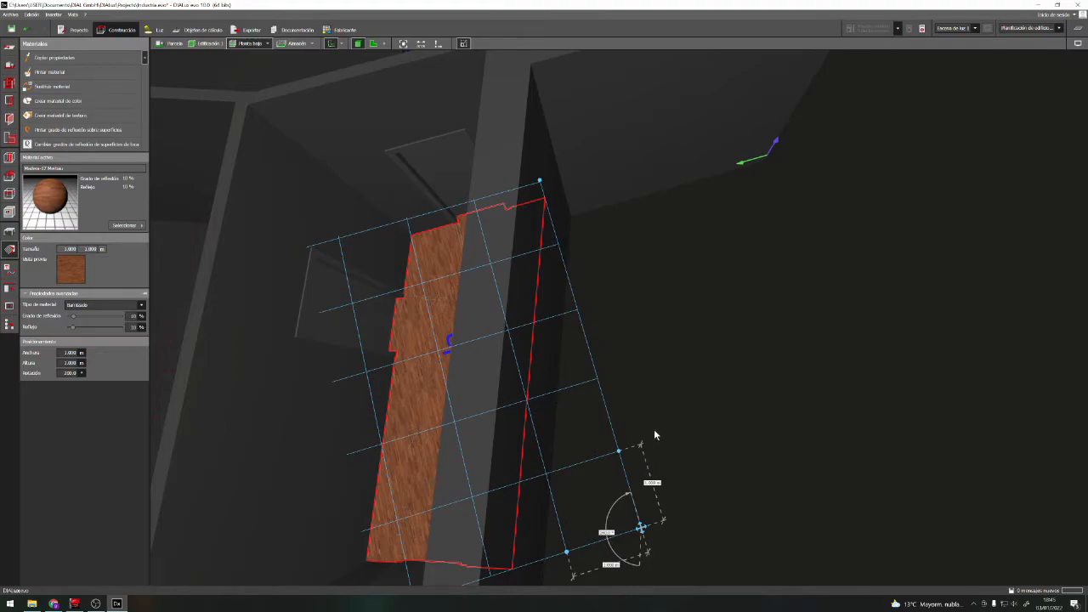
{"action": "left_click_drag", "start_coordinate": [539, 180], "coordinate": [658, 200]}
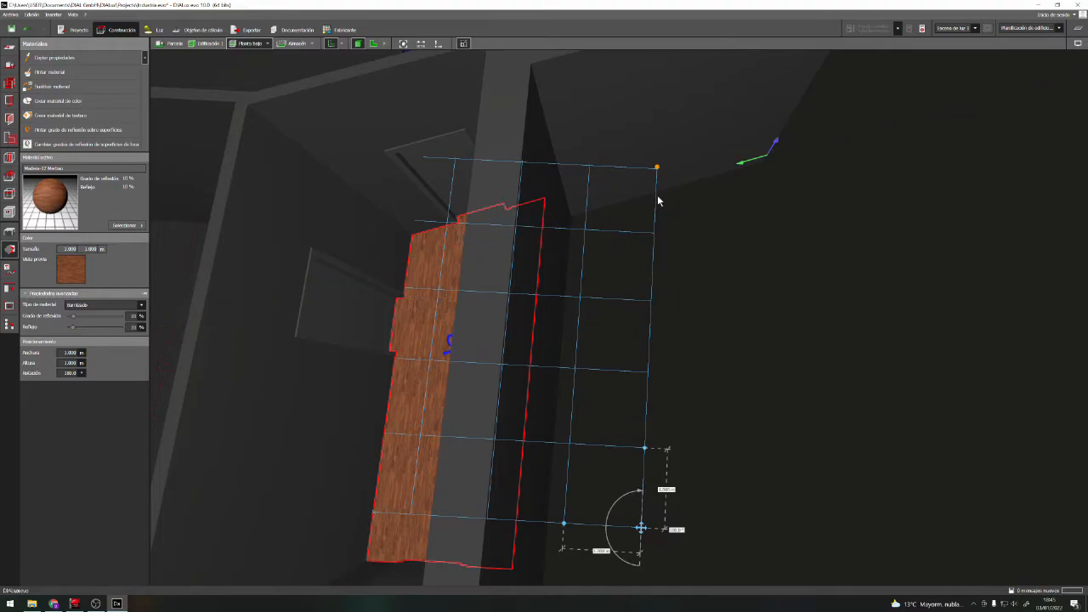
Shift the origin of the Entrada floor's texture grid slightly towards the room
{"action": "right_click_drag", "start_coordinate": [476, 349], "coordinate": [504, 316]}
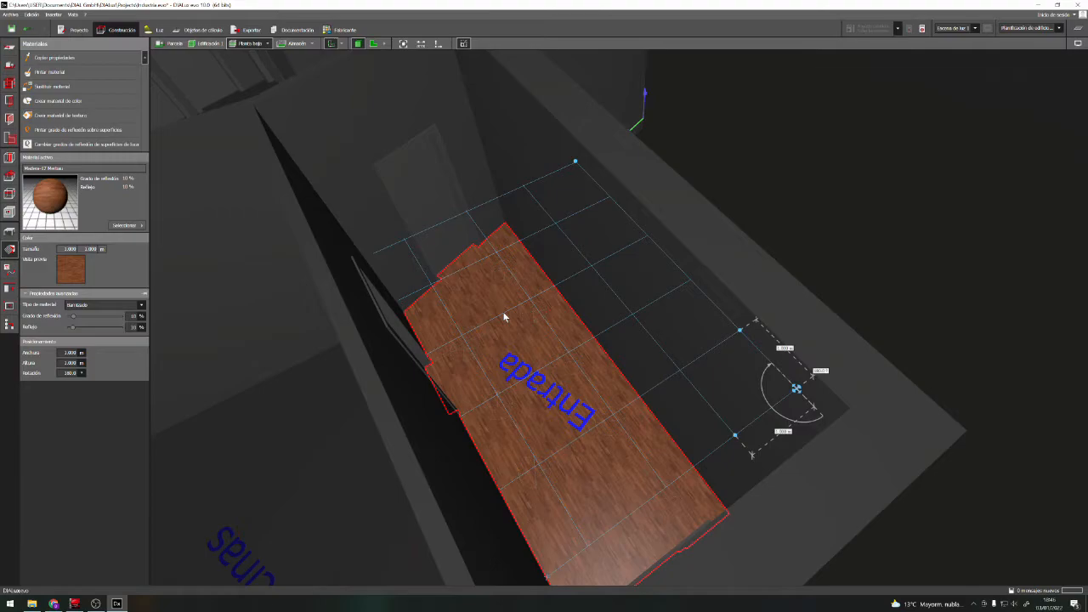
{"action": "scroll", "coordinate": [663, 319], "scroll_direction": "down", "scroll_amount": 2}
{"action": "scroll", "coordinate": [663, 319], "scroll_direction": "up", "scroll_amount": 2}
{"action": "right_click_drag", "start_coordinate": [759, 296], "coordinate": [728, 311]}
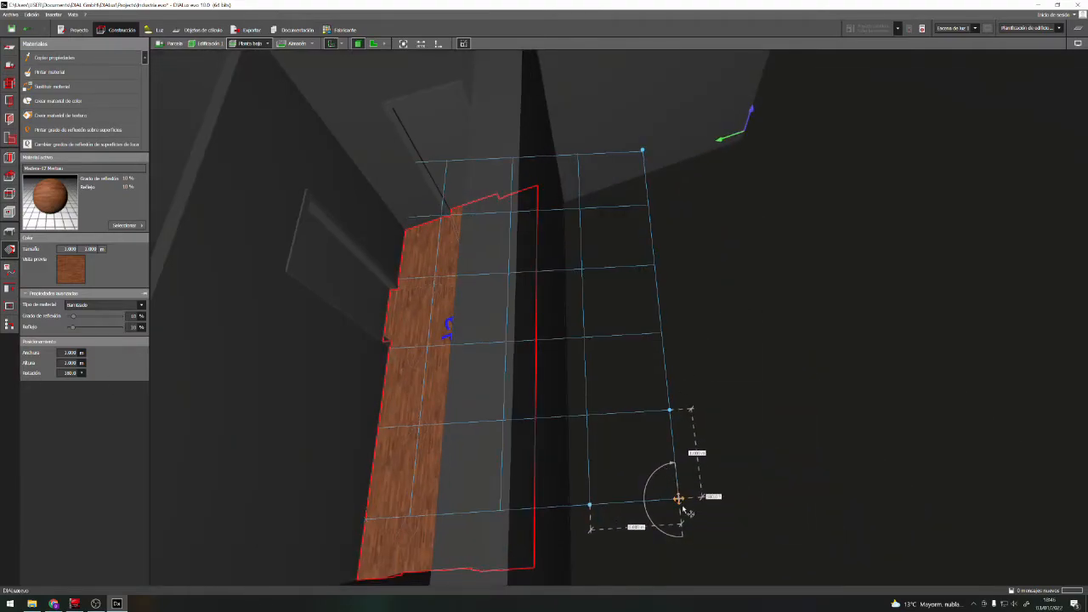
{"action": "mouse_move", "coordinate": [679, 499]}
{"action": "left_mouse_down"}
{"action": "mouse_move", "coordinate": [689, 478]}
{"action": "mouse_move", "coordinate": [660, 451]}
{"action": "mouse_move", "coordinate": [666, 493]}
{"action": "left_mouse_up"}
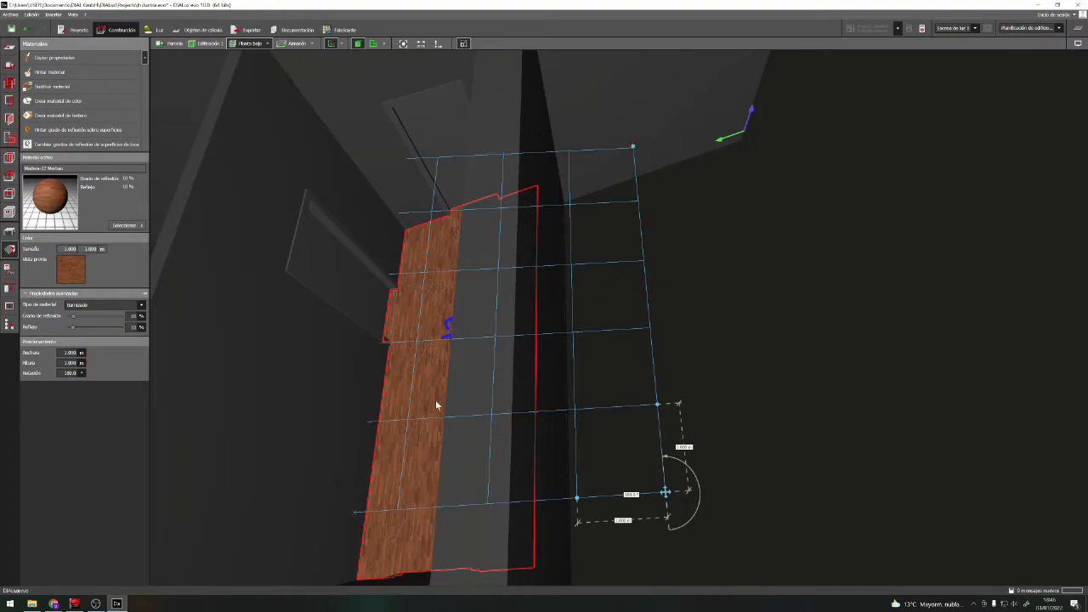
Check the alignment and plank size of the repositioned wood texture on the Entrada floor at different distances
{"action": "scroll", "coordinate": [438, 405], "scroll_direction": "up", "scroll_amount": 5}
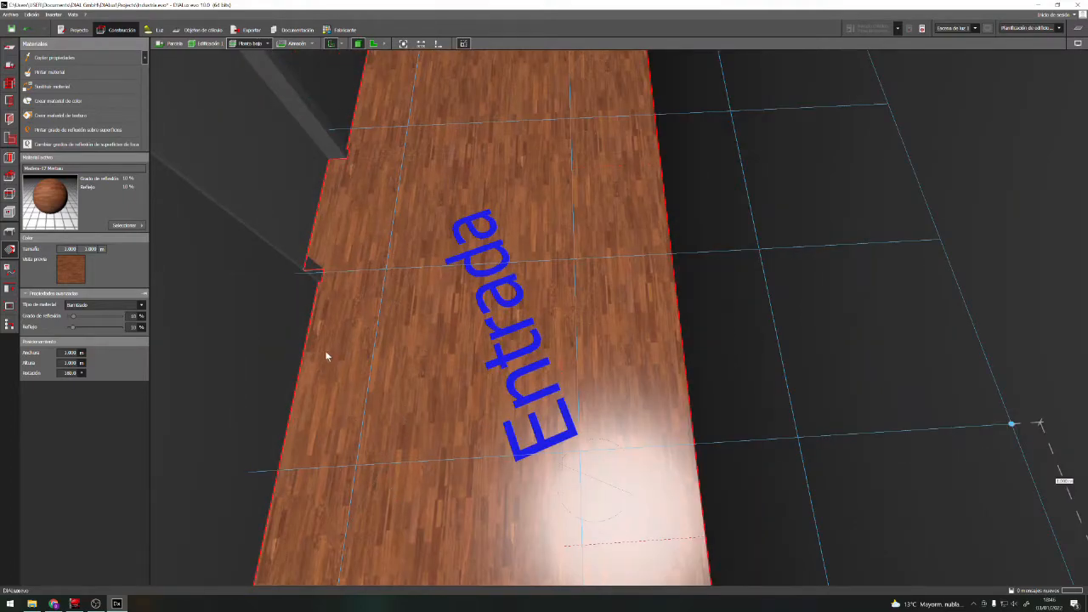
{"action": "scroll", "coordinate": [438, 392], "scroll_direction": "down", "scroll_amount": 3}
{"action": "scroll", "coordinate": [439, 391], "scroll_direction": "up", "scroll_amount": 1}
{"action": "scroll", "coordinate": [608, 410], "scroll_direction": "down", "scroll_amount": 2}
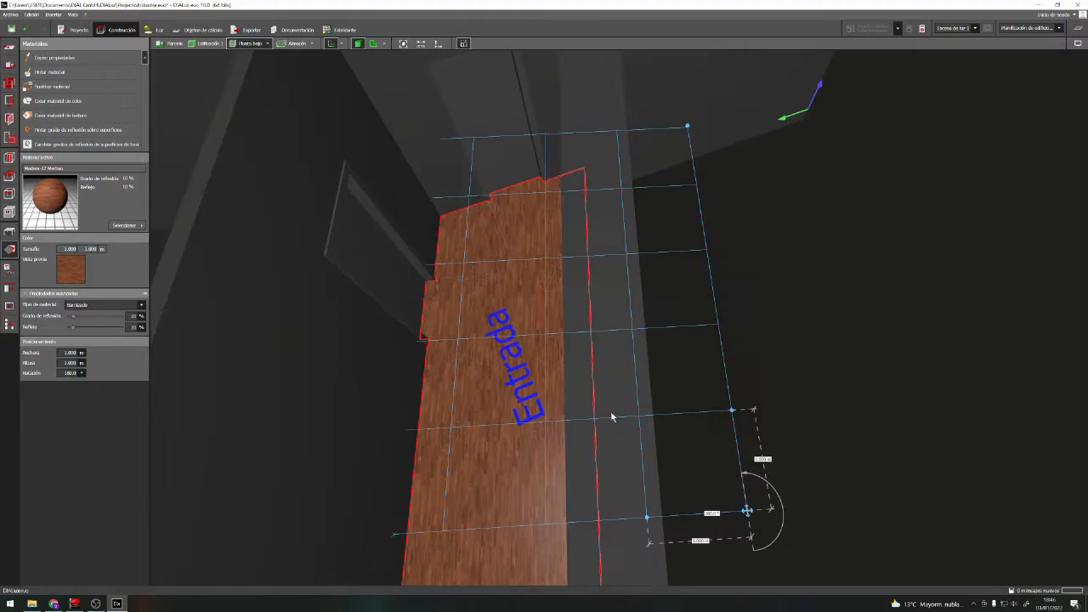
{"action": "scroll", "coordinate": [836, 468], "scroll_direction": "up", "scroll_amount": 1}
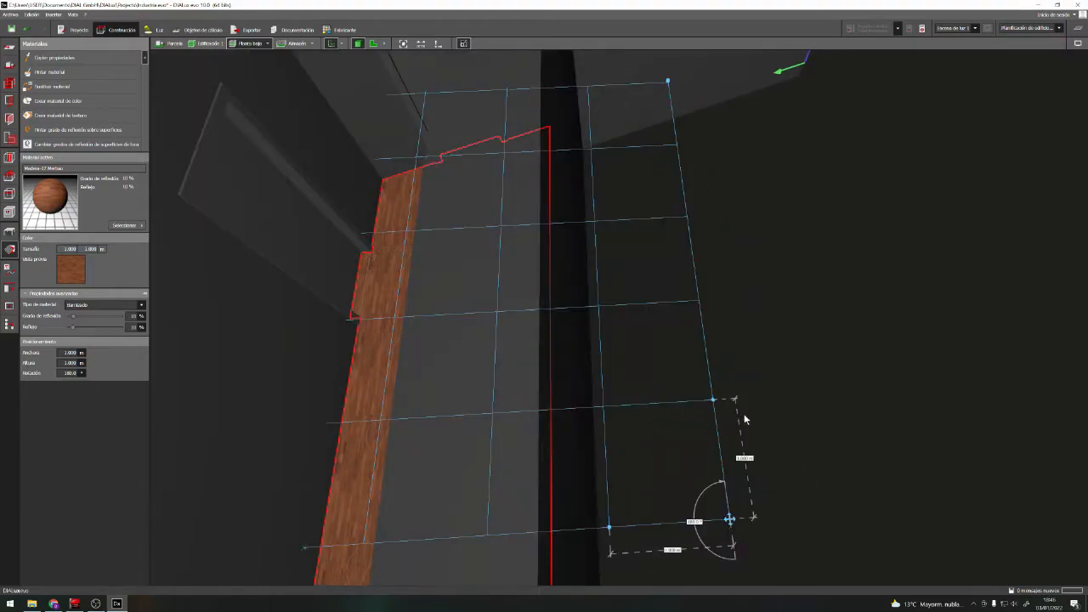
{"action": "scroll", "coordinate": [370, 356], "scroll_direction": "up", "scroll_amount": 2}
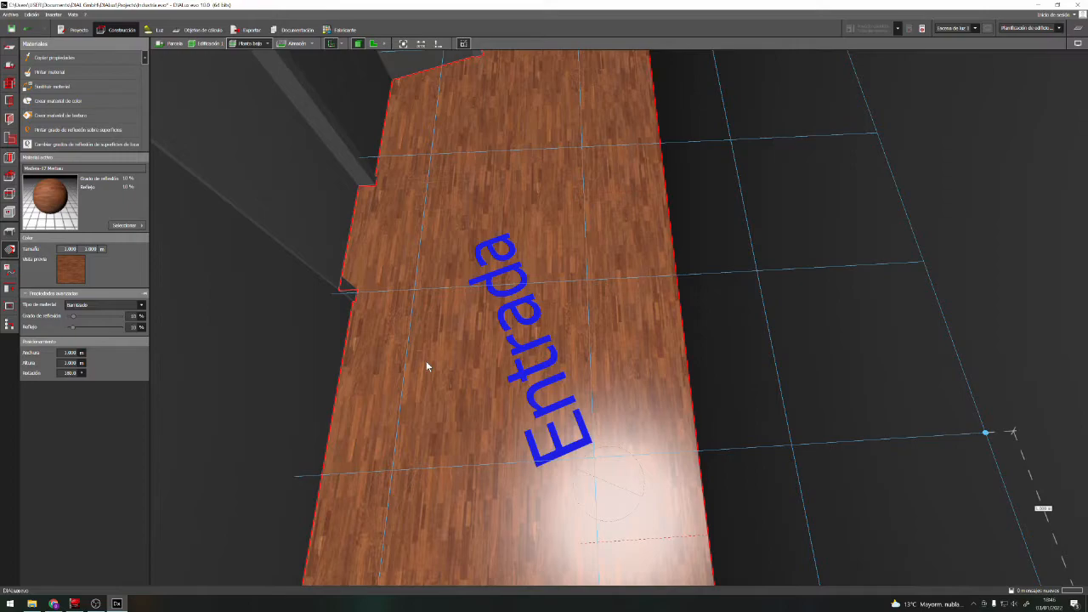
{"action": "scroll", "coordinate": [426, 361], "scroll_direction": "down", "scroll_amount": 2}
{"action": "scroll", "coordinate": [791, 441], "scroll_direction": "down", "scroll_amount": 1}
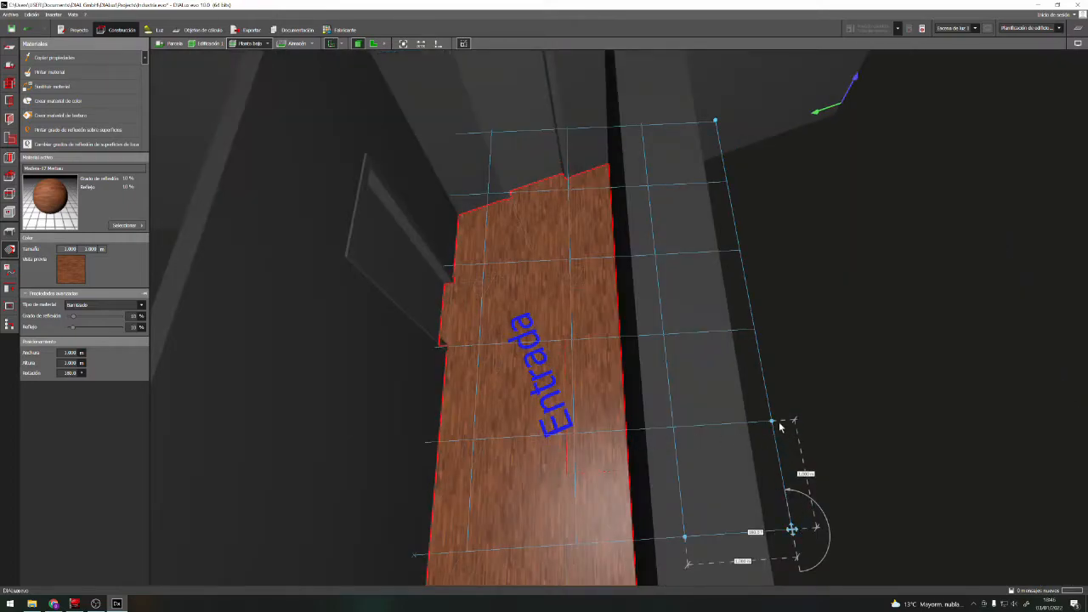
Enlarge the Entrada floor's texture tile to about 2 m wide and 2 m high
{"action": "left_click_drag", "start_coordinate": [771, 422], "coordinate": [752, 333]}
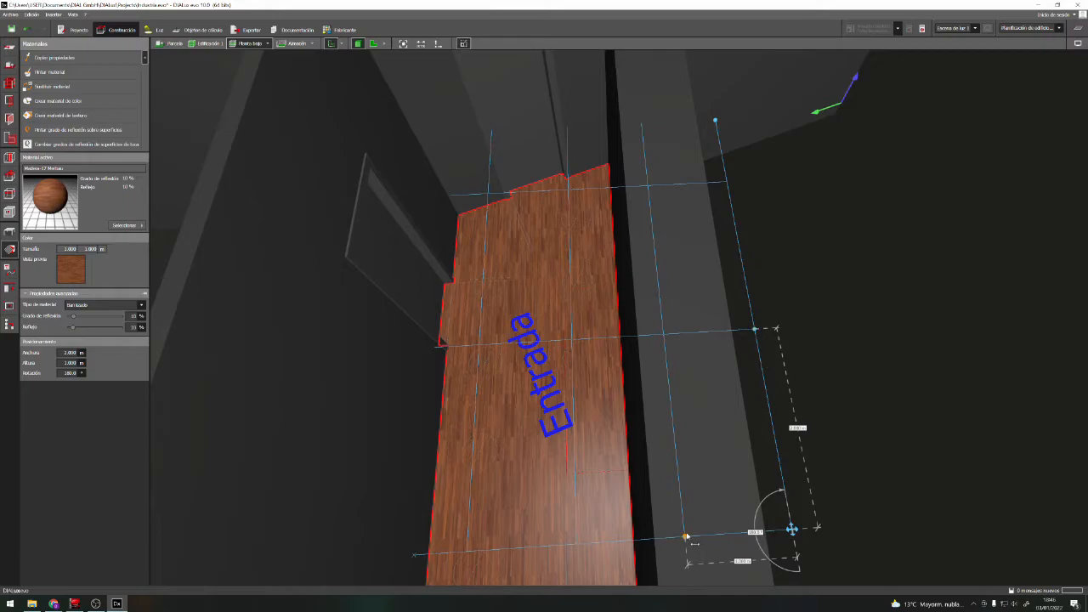
{"action": "left_click_drag", "start_coordinate": [687, 538], "coordinate": [574, 545]}
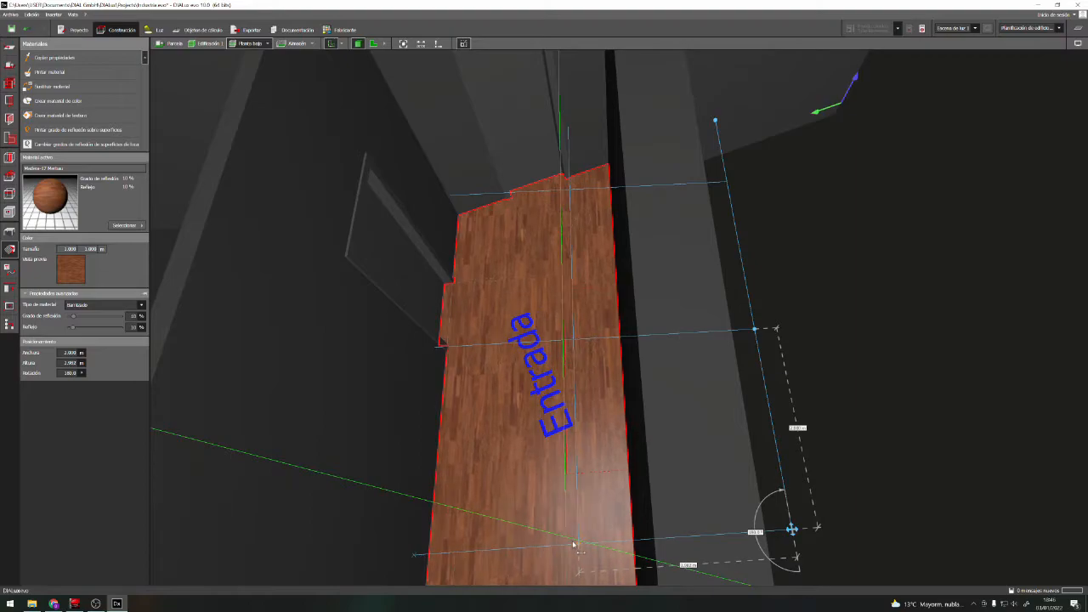
{"action": "scroll", "coordinate": [561, 454], "scroll_direction": "up", "scroll_amount": 3}
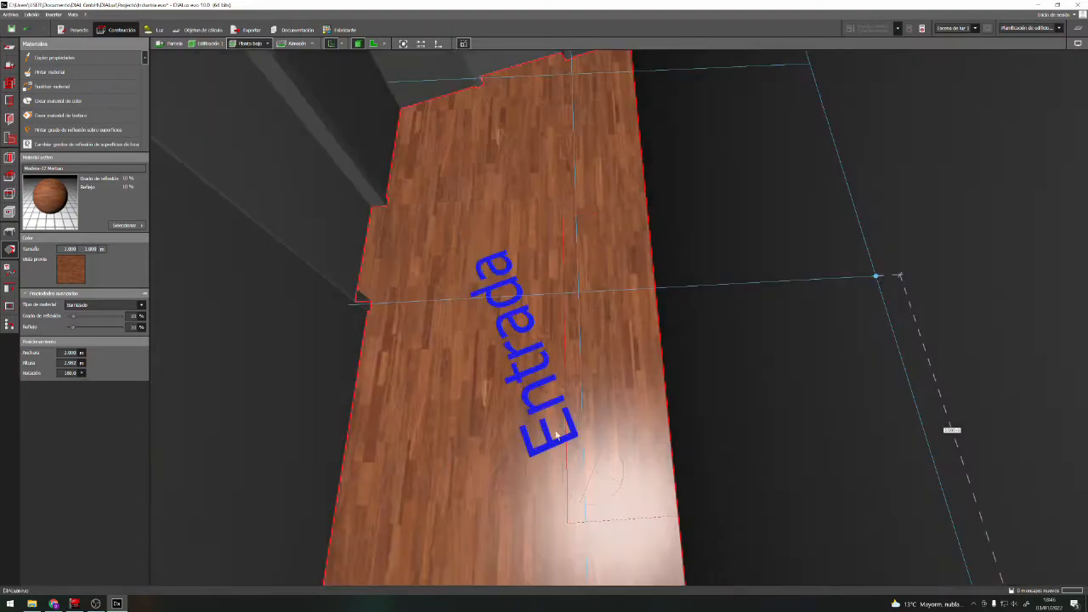
{"action": "scroll", "coordinate": [549, 448], "scroll_direction": "down", "scroll_amount": 1}
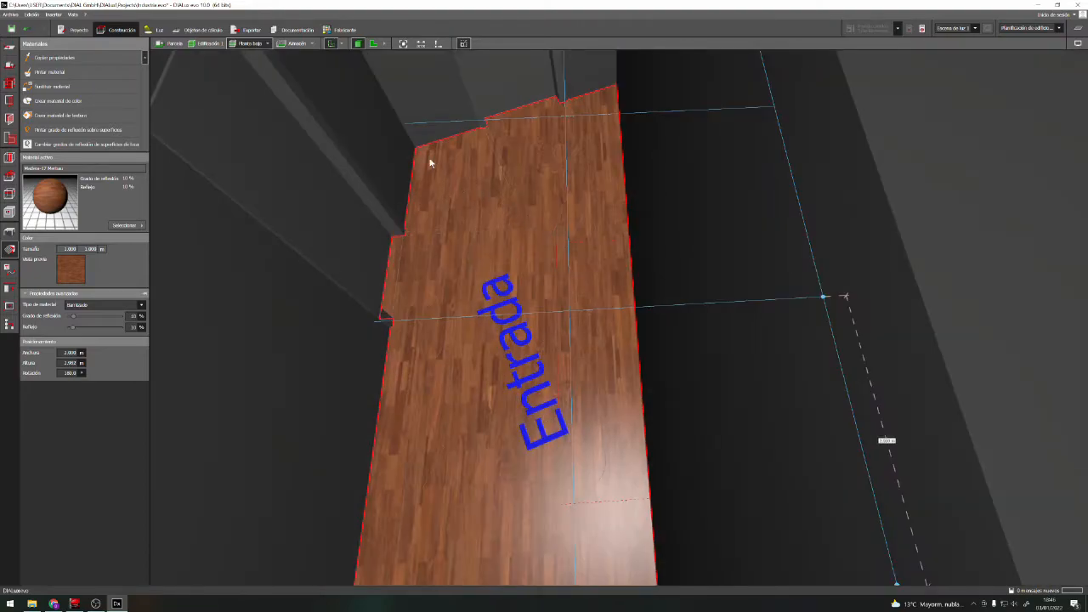
Deselect the Entrada floor and look over the finished wood texture and the neighbouring Oficinas floor
{"action": "scroll", "coordinate": [632, 338], "scroll_direction": "down", "scroll_amount": 5}
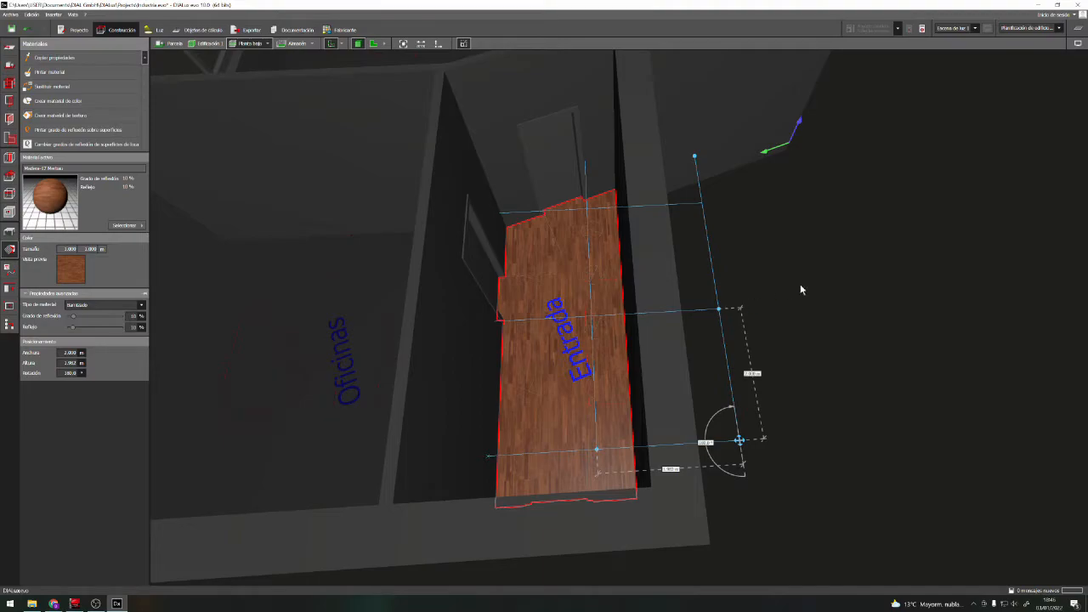
{"action": "left_click", "coordinate": [797, 254]}
{"action": "right_click_drag", "start_coordinate": [744, 349], "coordinate": [721, 366]}
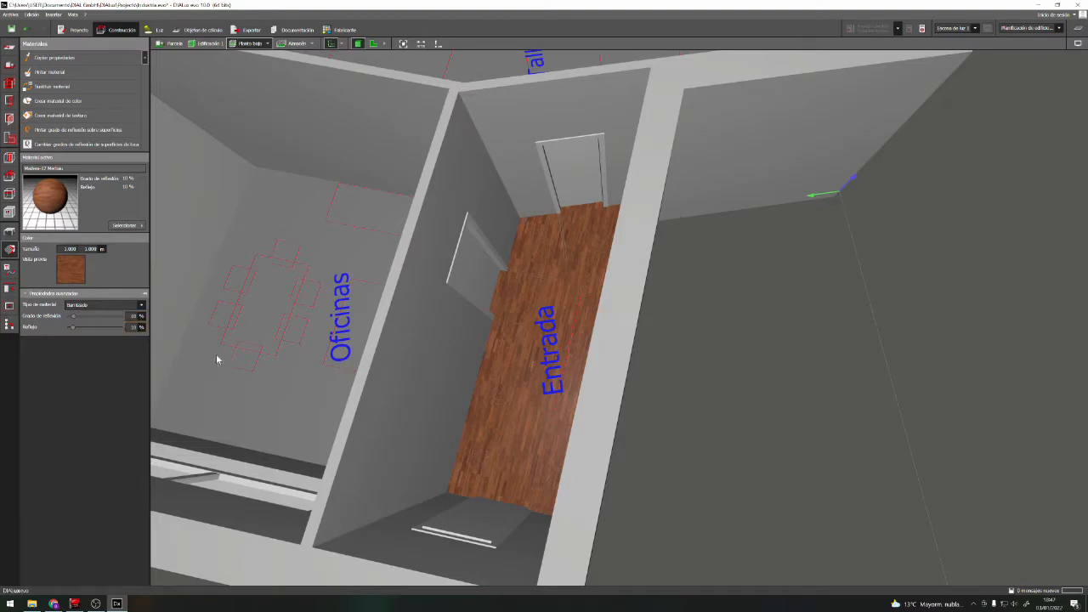
{"action": "right_click_drag", "start_coordinate": [662, 419], "coordinate": [683, 417]}
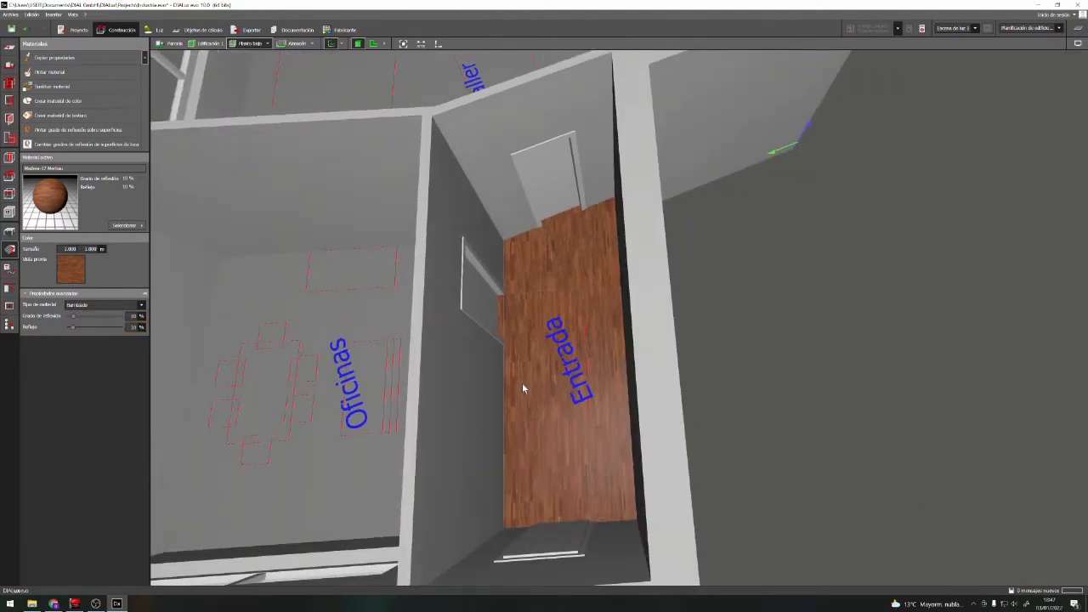
{"action": "middle_click_drag", "start_coordinate": [719, 392], "coordinate": [862, 377]}
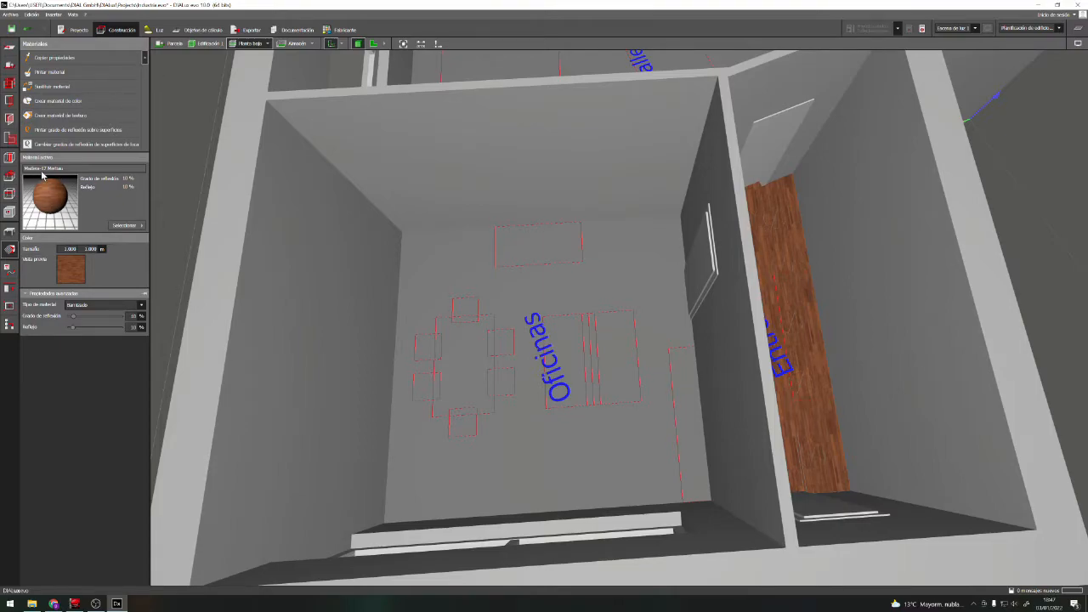
Create a new texture material from the image woodparquet_57_basecolor-1K-1K.png
{"action": "left_click", "coordinate": [71, 271]}
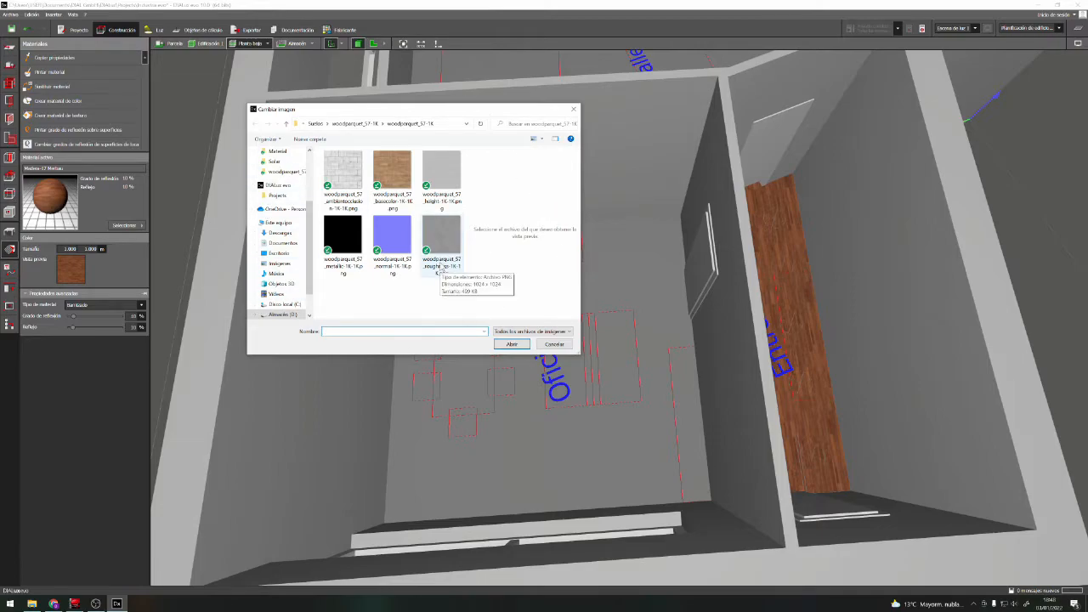
{"action": "left_click", "coordinate": [554, 343]}
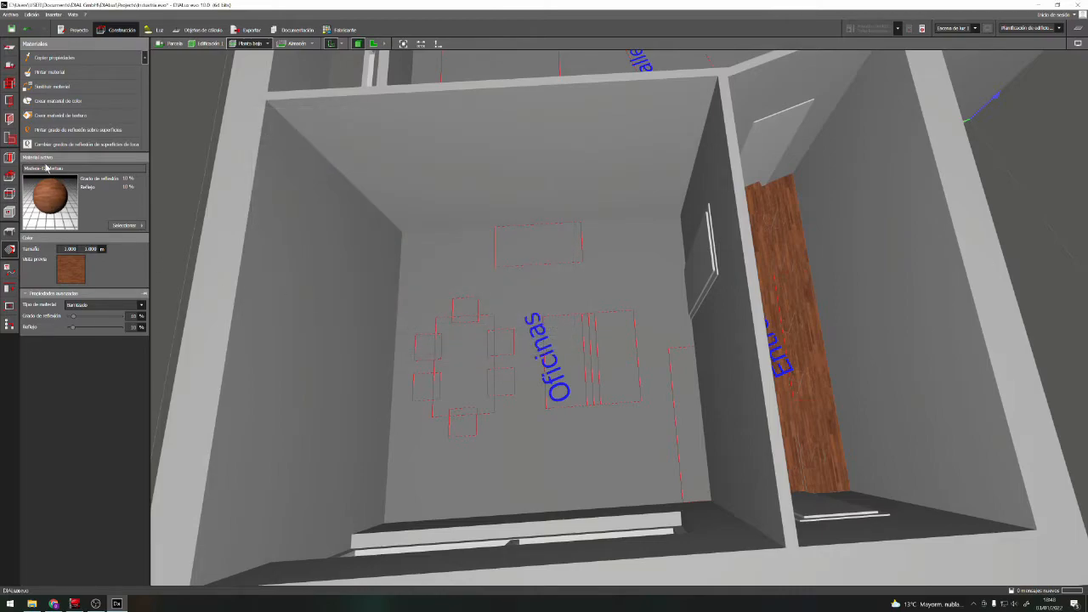
{"action": "left_click", "coordinate": [60, 116]}
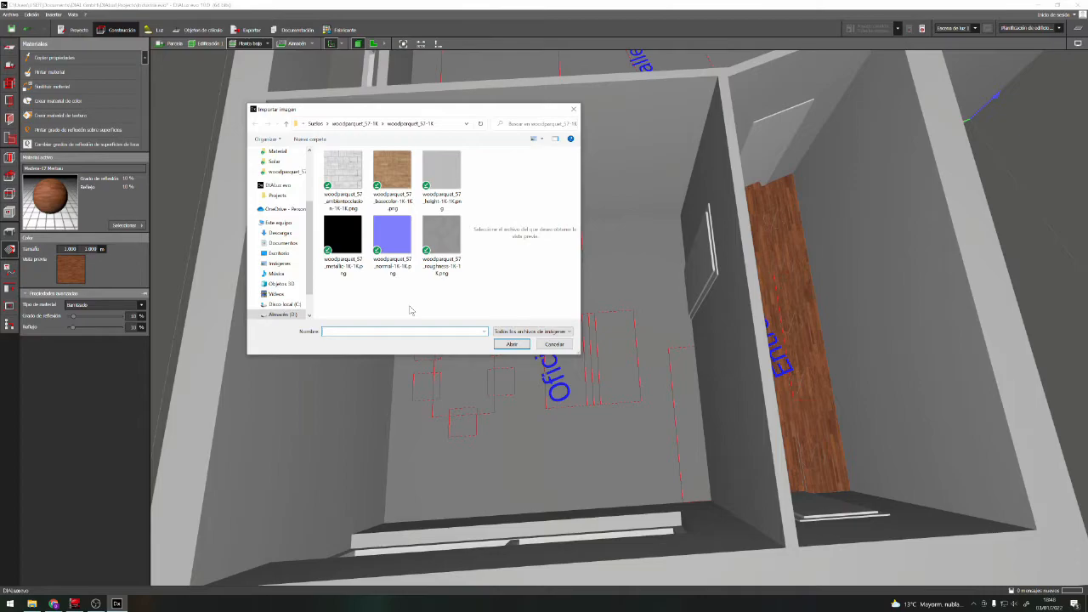
{"action": "left_click", "coordinate": [396, 174]}
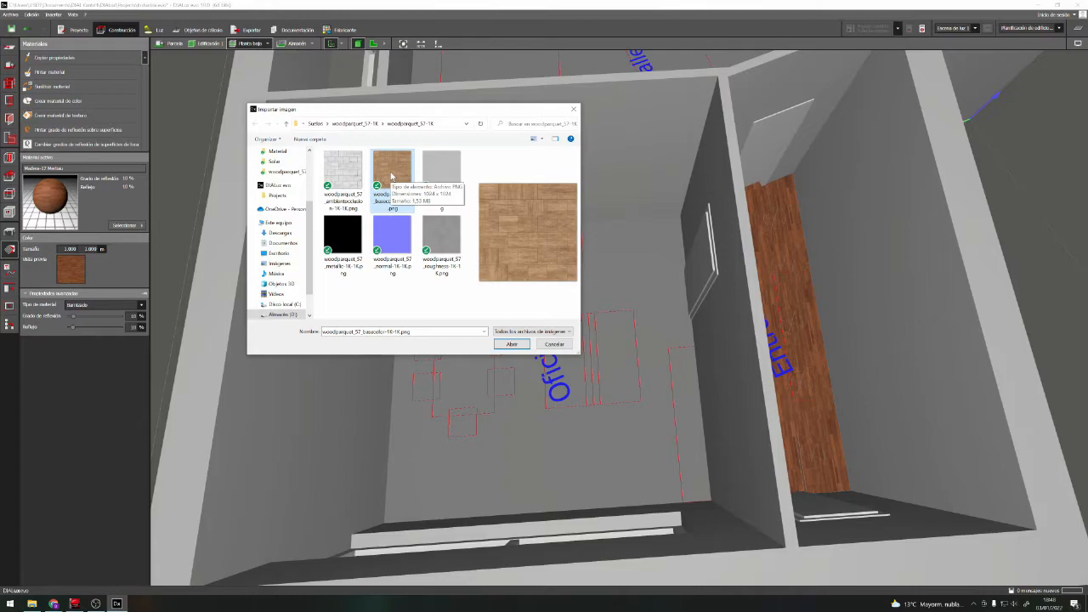
{"action": "left_click", "coordinate": [511, 344]}
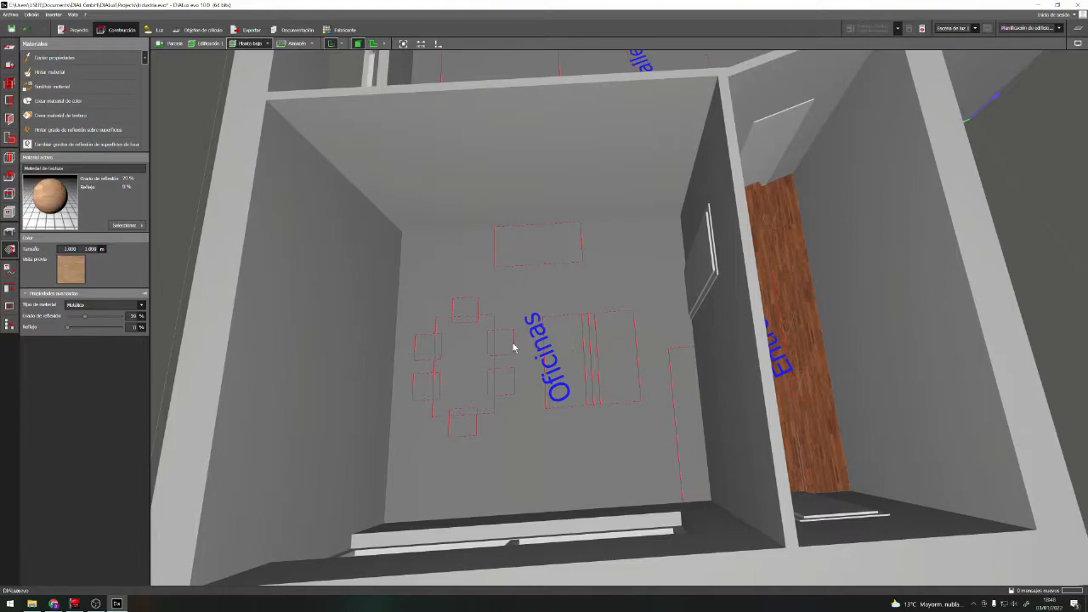
Name the new parquet material "Suelo Madera 1"
{"action": "left_click", "coordinate": [41, 170]}
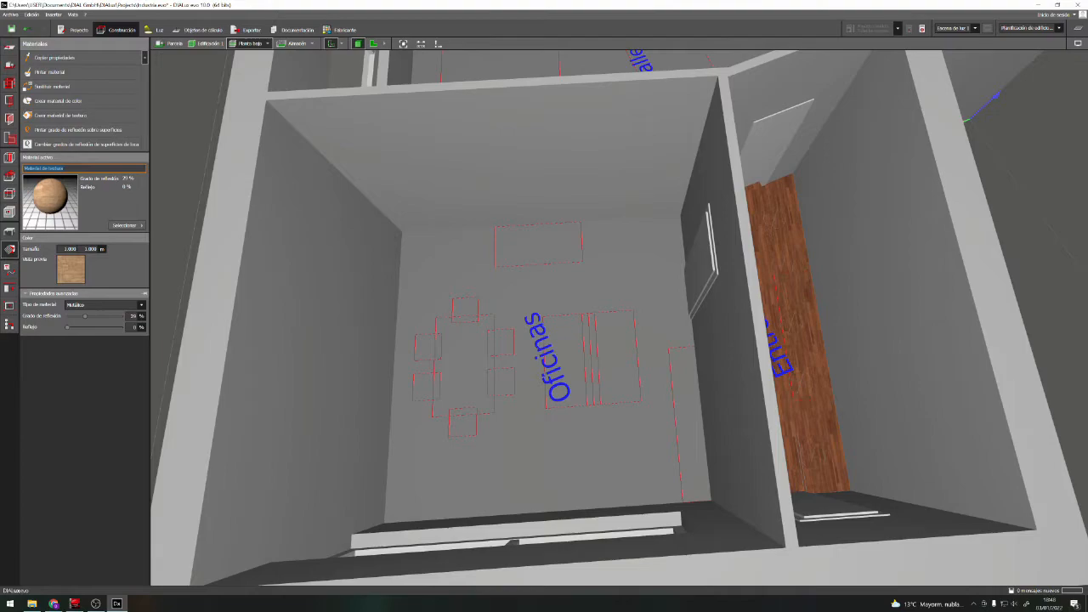
{"action": "type", "text": "Suelo Madera 1"}
Set the Suelo Madera 1 material type to Barnizado and lower its degree of reflection to about 20 %
{"action": "left_click", "coordinate": [141, 306]}
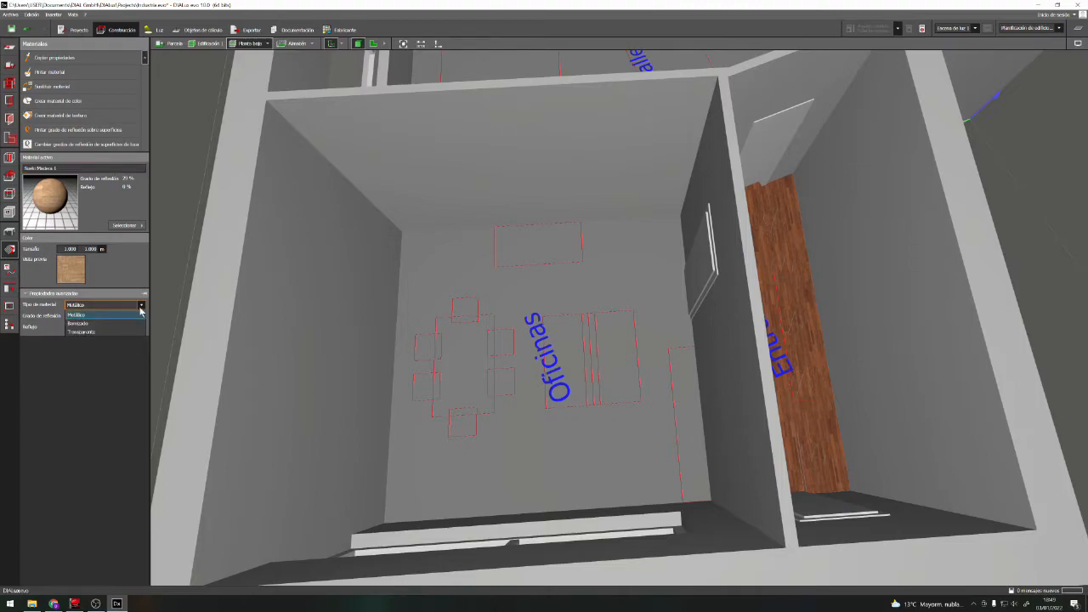
{"action": "left_click", "coordinate": [78, 323]}
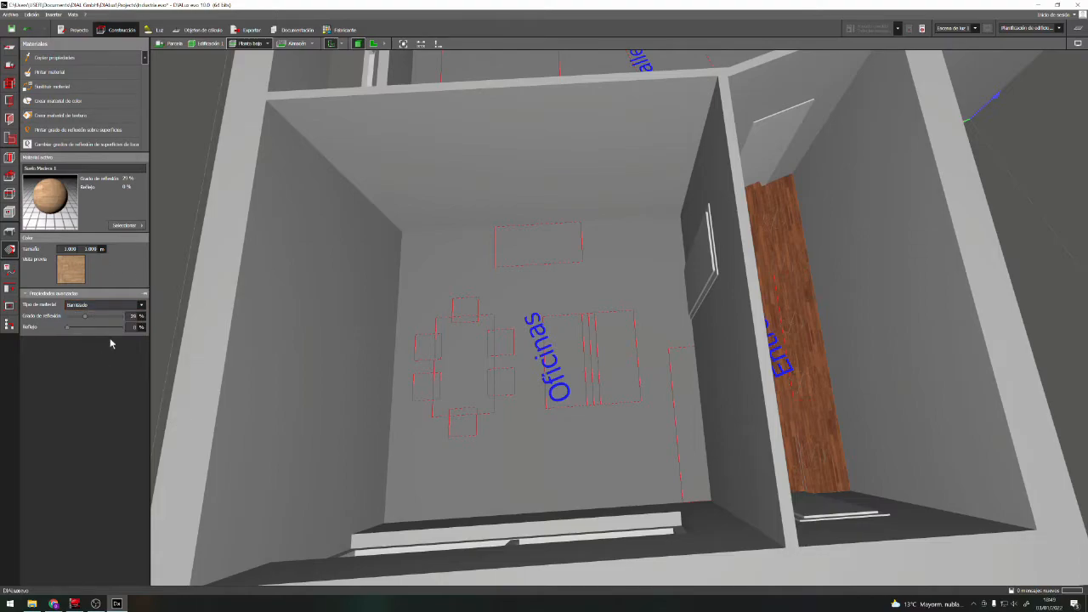
{"action": "left_click_drag", "start_coordinate": [85, 321], "coordinate": [83, 322]}
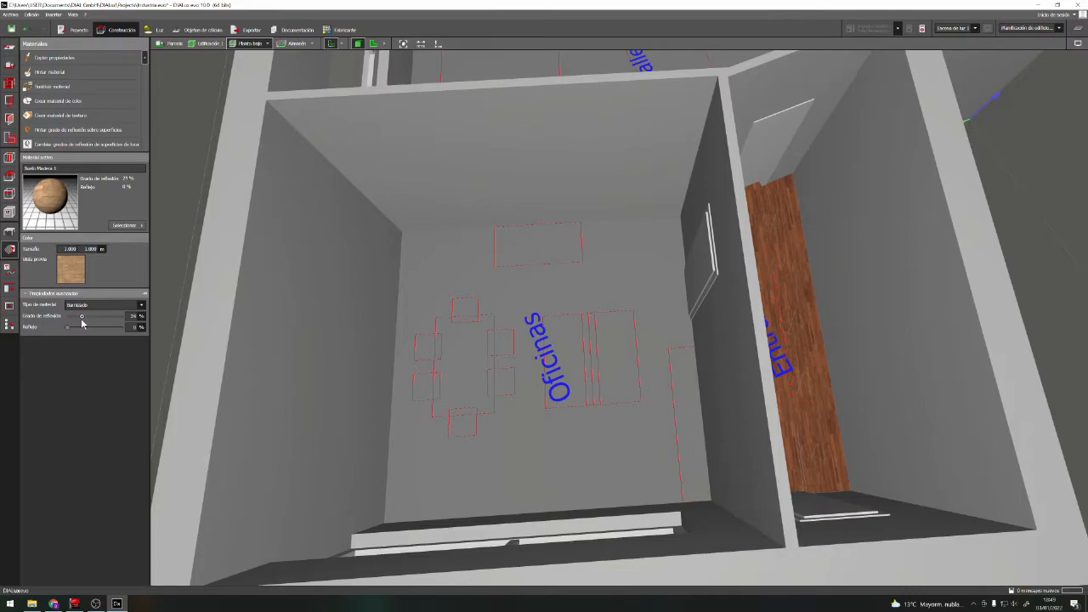
{"action": "mouse_move", "coordinate": [84, 323]}
{"action": "left_mouse_down"}
{"action": "mouse_move", "coordinate": [70, 334]}
{"action": "mouse_move", "coordinate": [82, 321]}
{"action": "left_mouse_up"}
Save the project and paint the Oficinas floor with the Suelo Madera 1 material
{"action": "left_click", "coordinate": [57, 71]}
{"action": "left_click", "coordinate": [476, 307]}
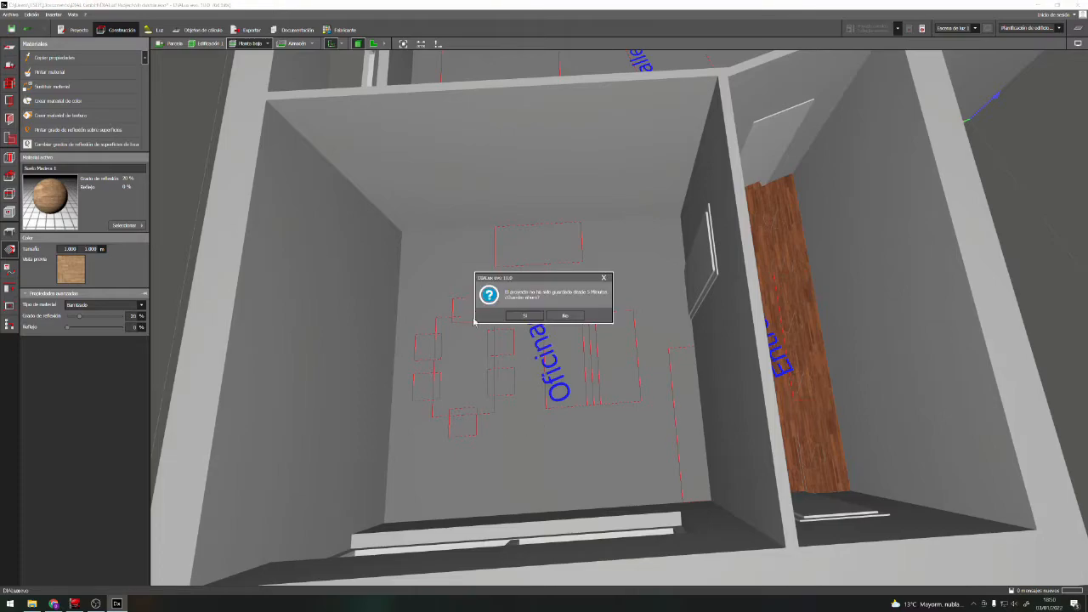
{"action": "left_click", "coordinate": [563, 318]}
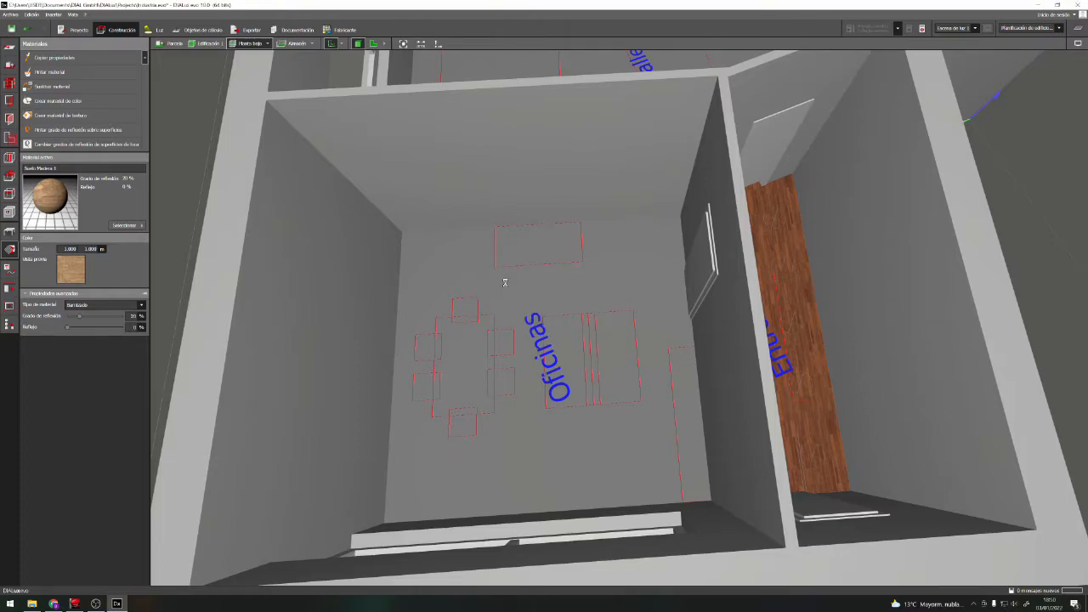
{"action": "key", "text": "ctrl+s"}
{"action": "left_click", "coordinate": [63, 82]}
{"action": "left_click", "coordinate": [537, 286]}
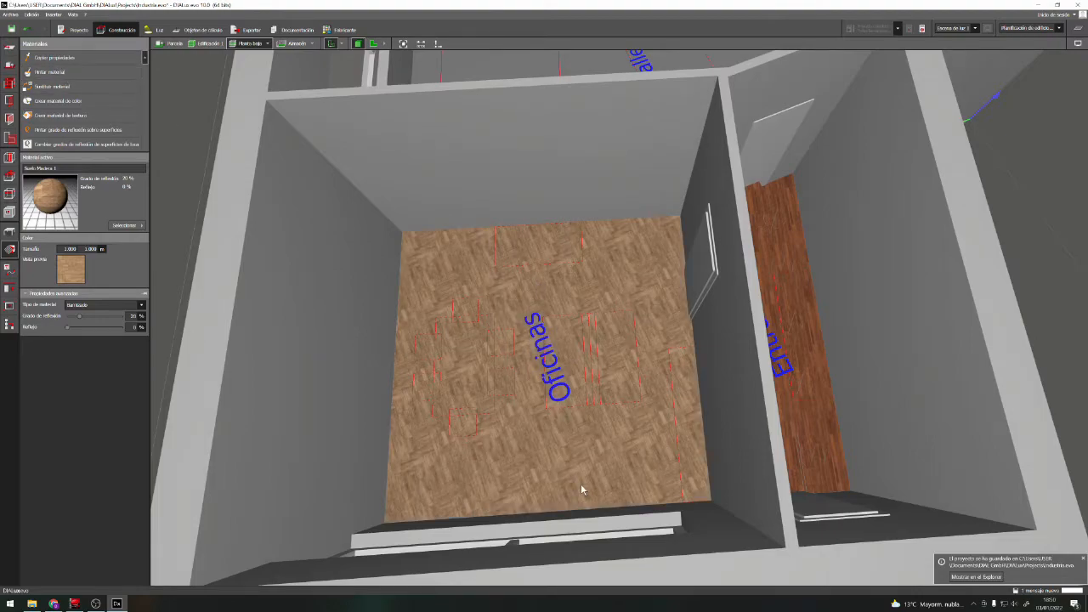
Rotate the parquet texture on the Oficinas floor so its grid runs parallel to the room's walls
{"action": "scroll", "coordinate": [640, 384], "scroll_direction": "up", "scroll_amount": 3}
{"action": "scroll", "coordinate": [581, 390], "scroll_direction": "up", "scroll_amount": 2}
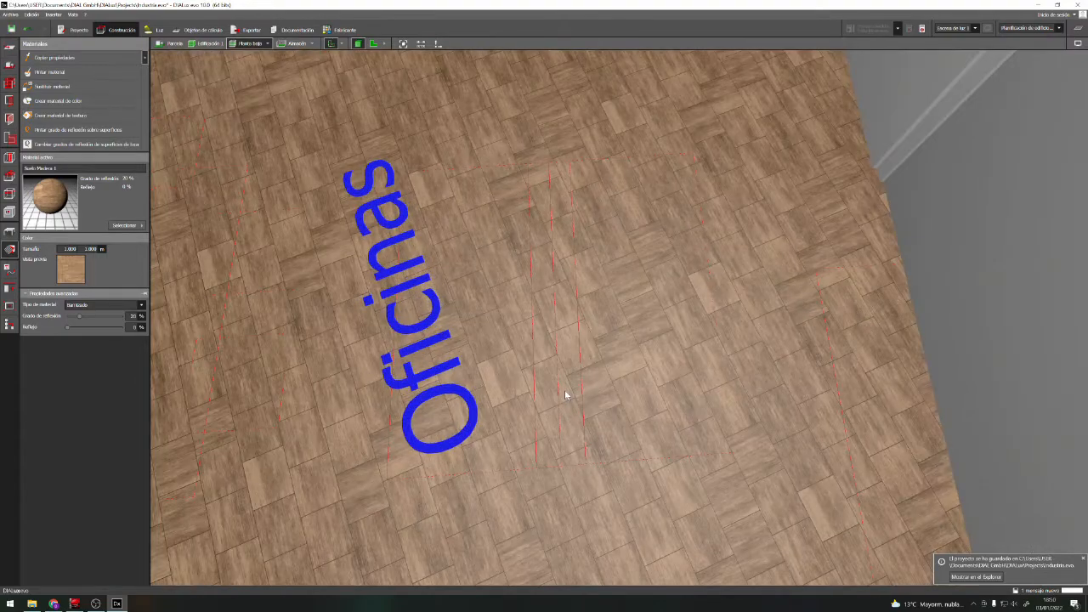
{"action": "scroll", "coordinate": [626, 274], "scroll_direction": "down", "scroll_amount": 8}
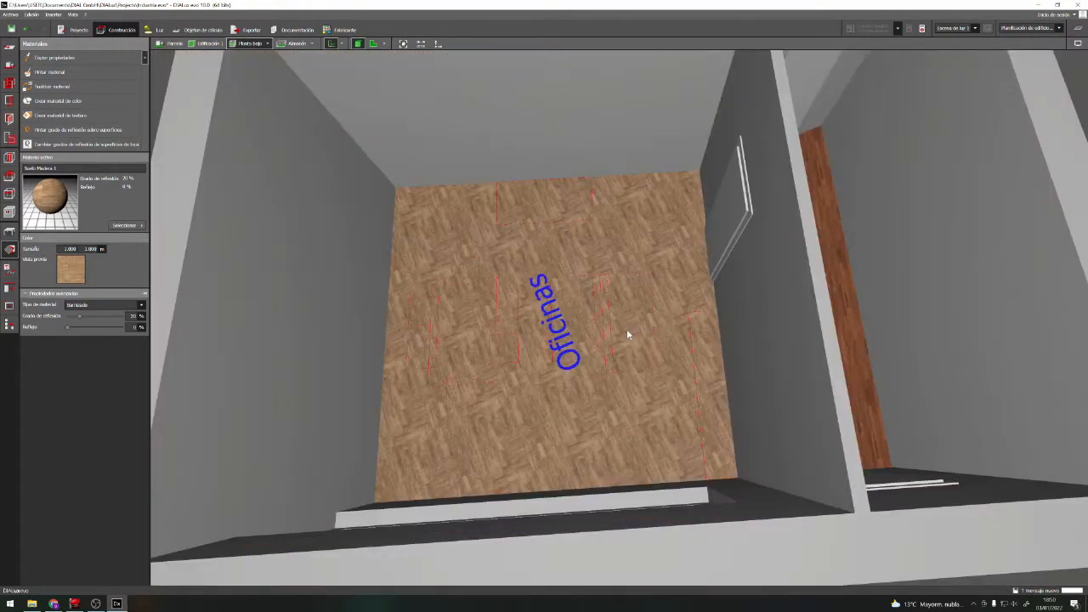
{"action": "left_click", "coordinate": [625, 333]}
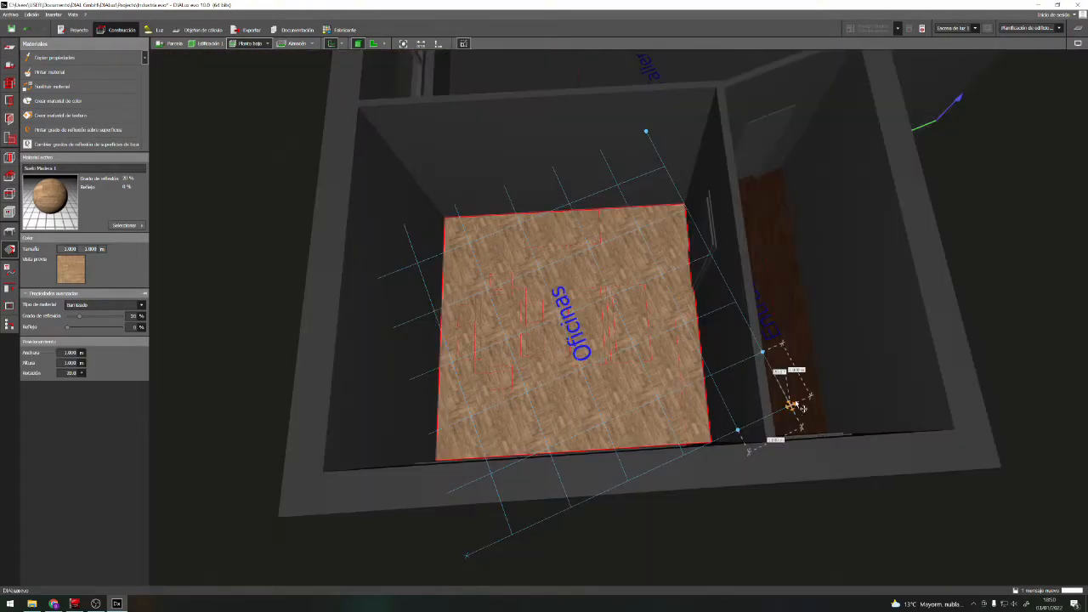
{"action": "left_click_drag", "start_coordinate": [647, 132], "coordinate": [745, 112]}
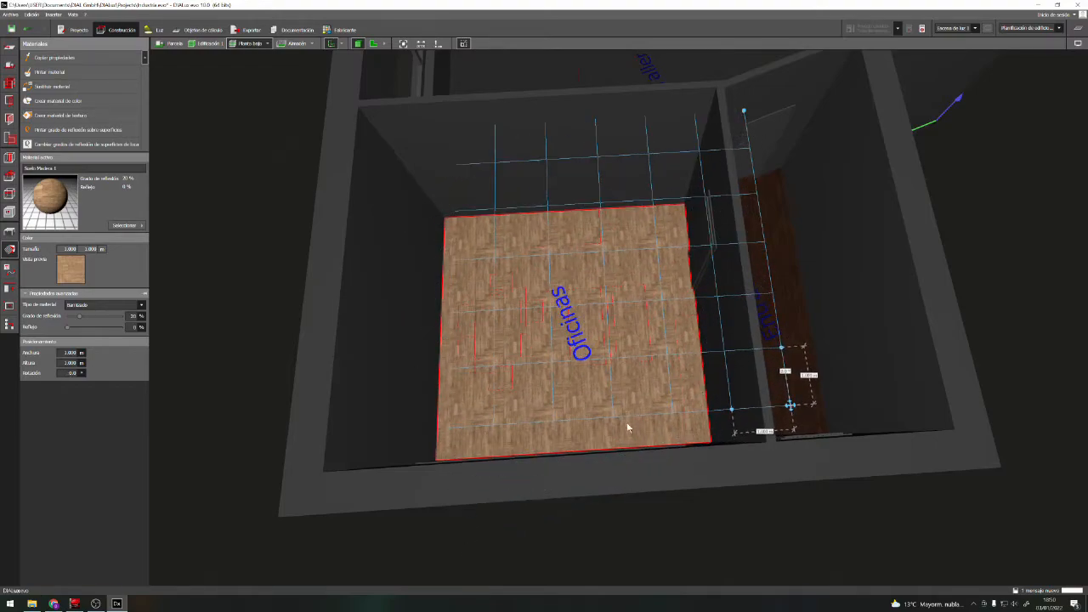
{"action": "left_click", "coordinate": [627, 467]}
{"action": "scroll", "coordinate": [636, 348], "scroll_direction": "up", "scroll_amount": 3}
{"action": "left_click", "coordinate": [650, 397]}
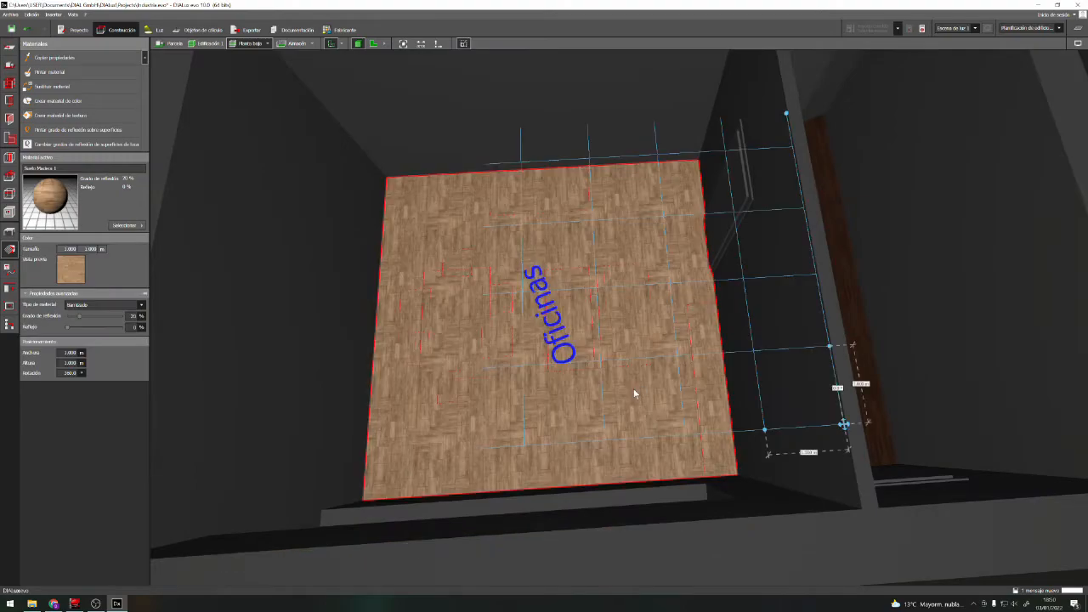
Examine the rotated parquet on the Oficinas floor up close and from afar for alignment and plank size
{"action": "scroll", "coordinate": [631, 371], "scroll_direction": "up", "scroll_amount": 3}
{"action": "scroll", "coordinate": [631, 374], "scroll_direction": "down", "scroll_amount": 2}
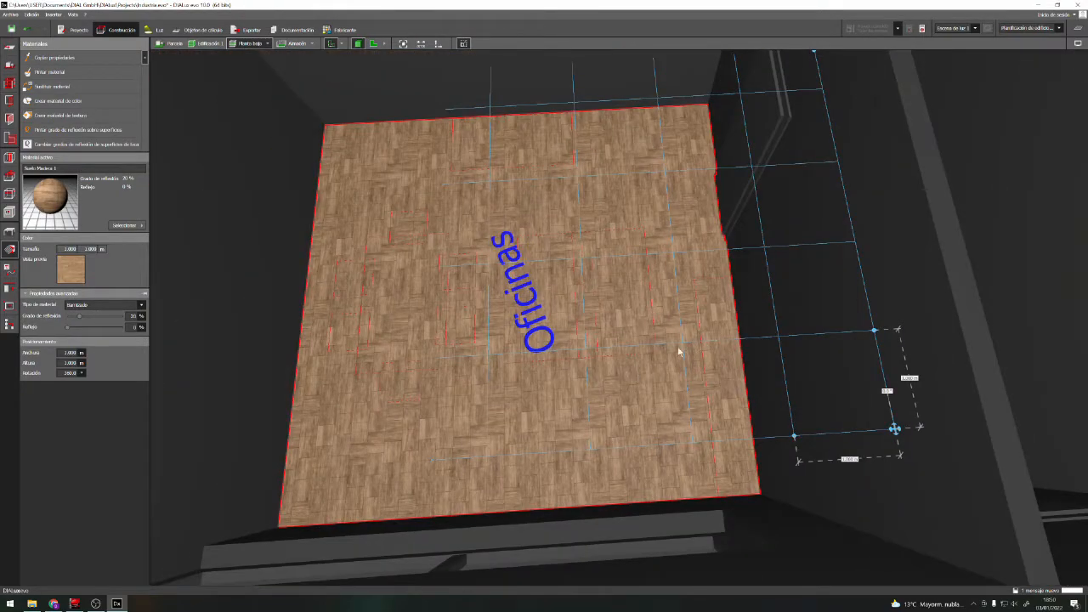
{"action": "scroll", "coordinate": [581, 375], "scroll_direction": "down", "scroll_amount": 3}
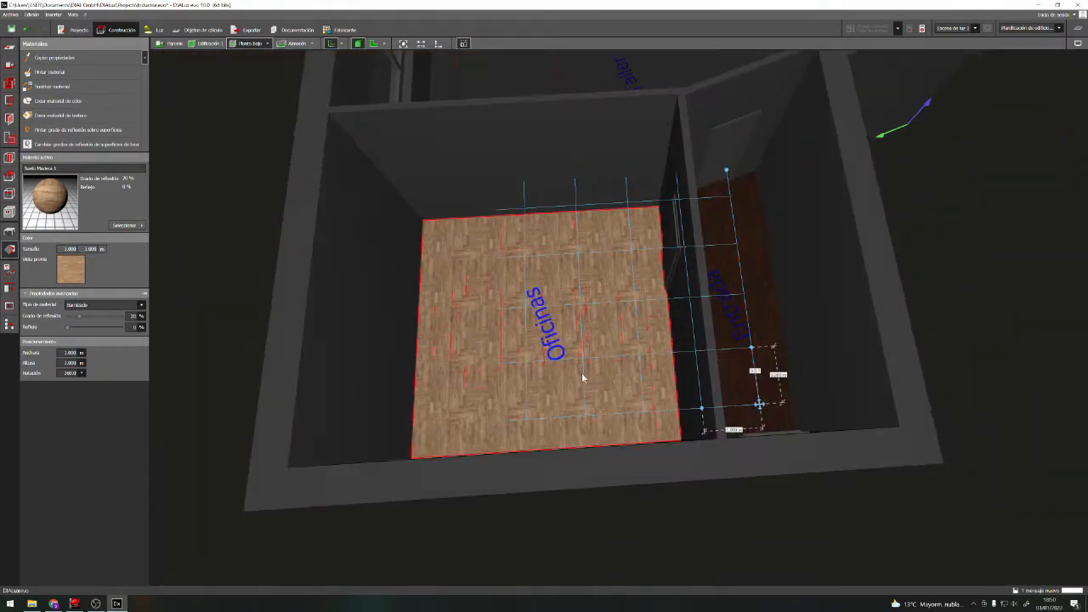
{"action": "left_click", "coordinate": [998, 295]}
{"action": "scroll", "coordinate": [729, 303], "scroll_direction": "up", "scroll_amount": 3}
{"action": "scroll", "coordinate": [608, 335], "scroll_direction": "up", "scroll_amount": 2}
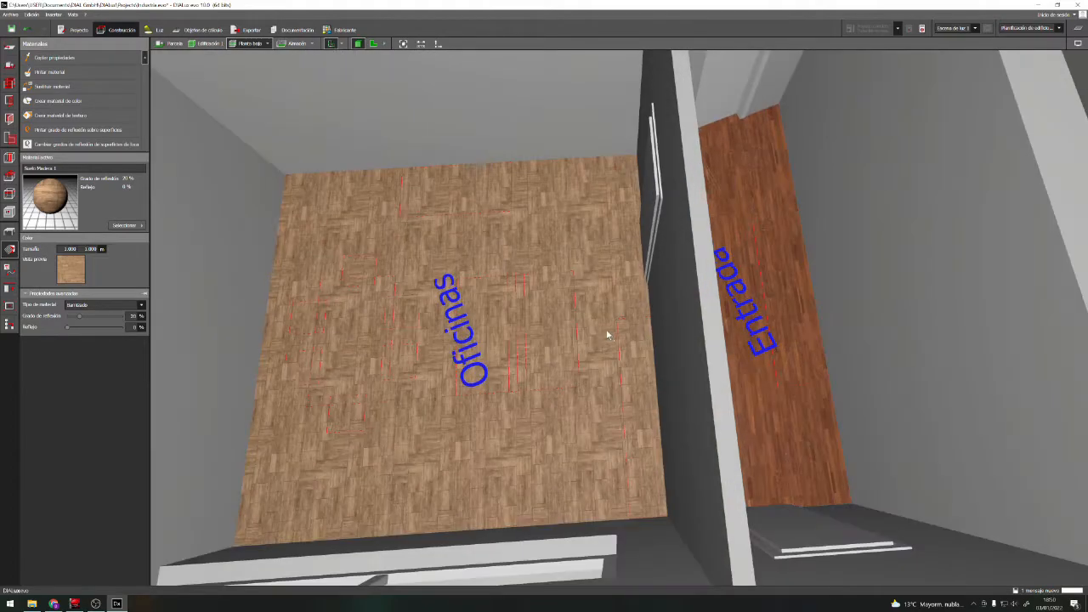
{"action": "scroll", "coordinate": [605, 337], "scroll_direction": "up", "scroll_amount": 3}
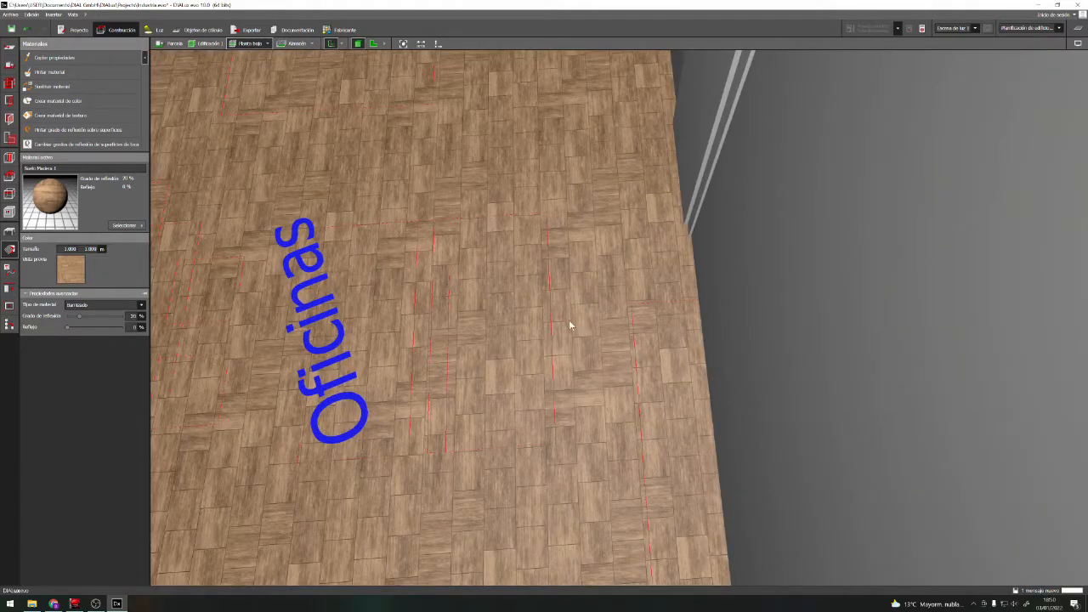
{"action": "scroll", "coordinate": [642, 397], "scroll_direction": "down", "scroll_amount": 3}
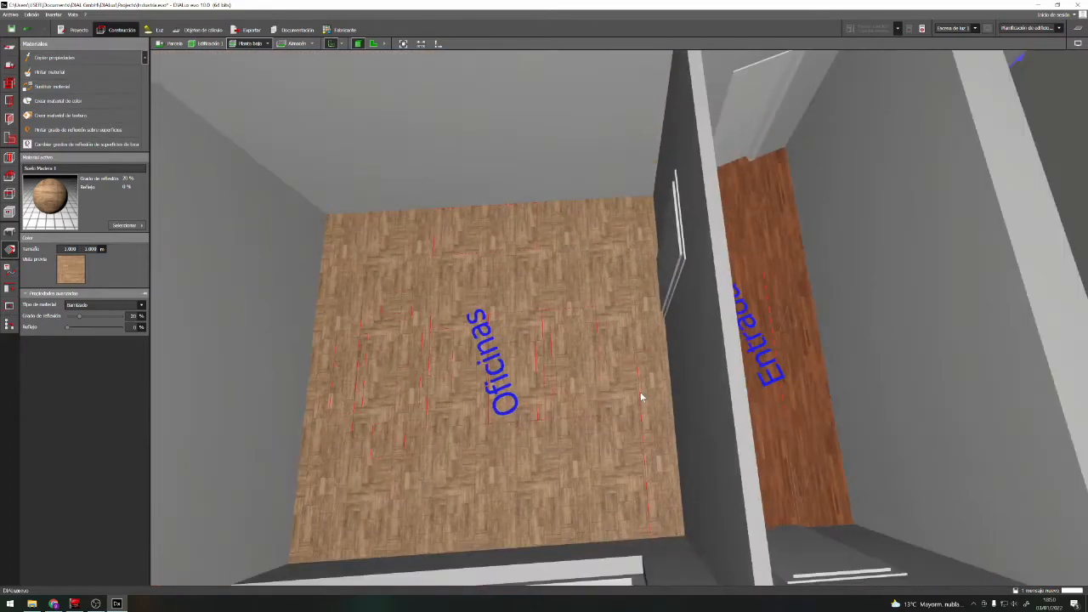
{"action": "scroll", "coordinate": [642, 397], "scroll_direction": "down", "scroll_amount": 2}
Enlarge the Oficinas floor's texture tile to about 2 m wide and 2 m high
{"action": "left_click", "coordinate": [587, 368]}
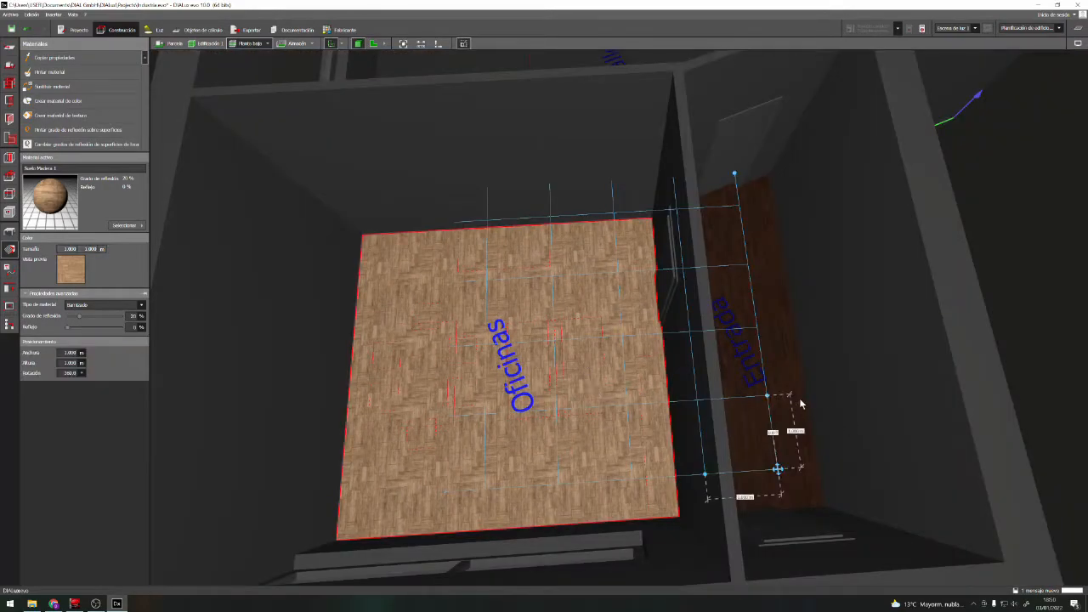
{"action": "left_click_drag", "start_coordinate": [767, 395], "coordinate": [757, 327]}
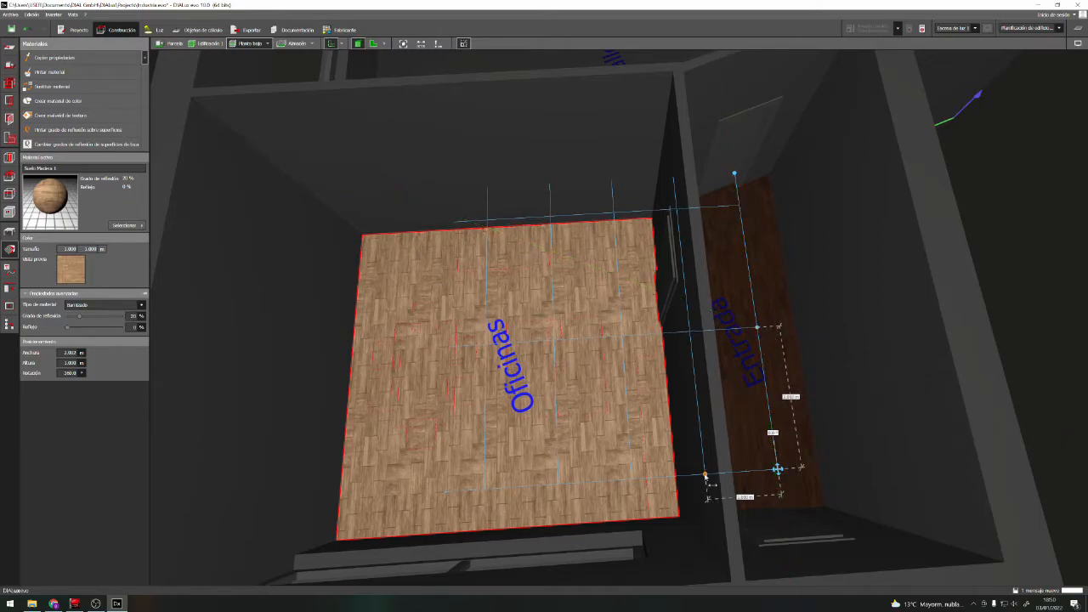
{"action": "left_click_drag", "start_coordinate": [705, 475], "coordinate": [631, 482]}
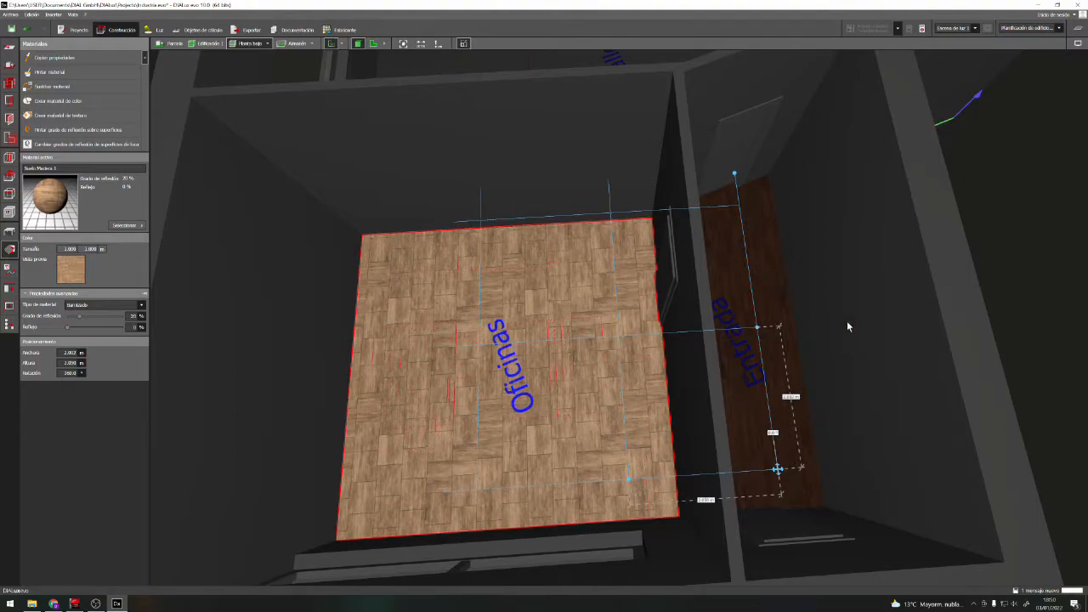
Compare the Oficinas parquet with the Entrada wood floor from different distances and angles
{"action": "left_click", "coordinate": [749, 374]}
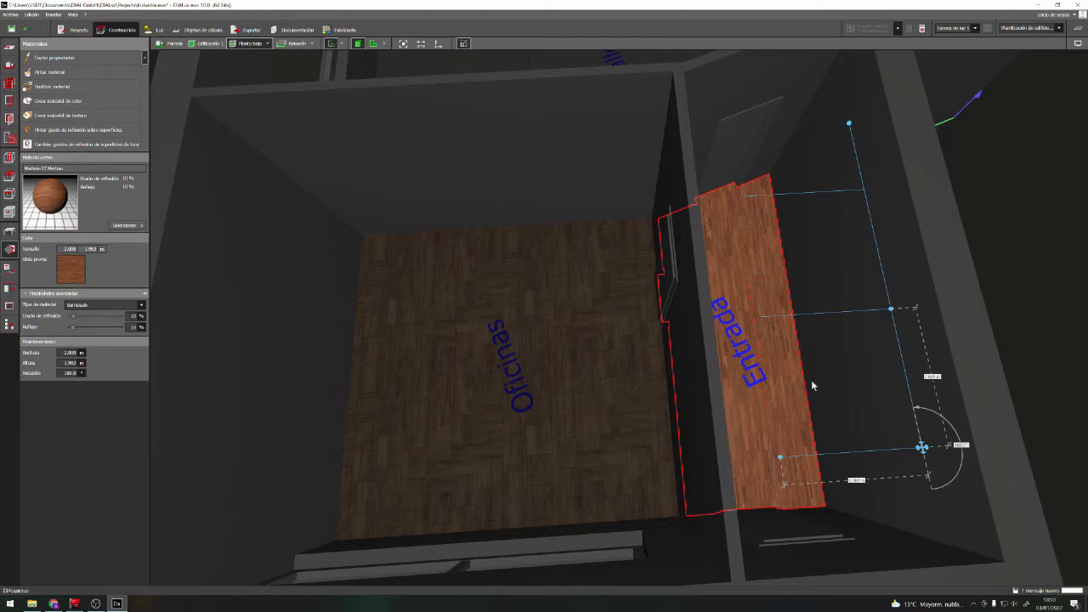
{"action": "left_click", "coordinate": [963, 264]}
{"action": "scroll", "coordinate": [473, 385], "scroll_direction": "down", "scroll_amount": 3}
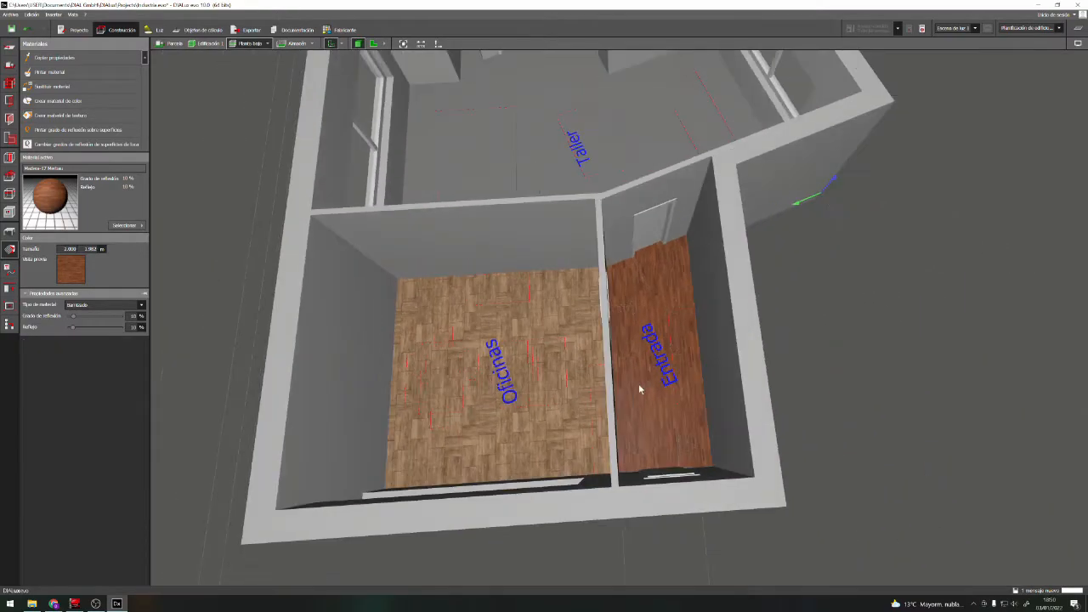
{"action": "scroll", "coordinate": [801, 380], "scroll_direction": "up", "scroll_amount": 3}
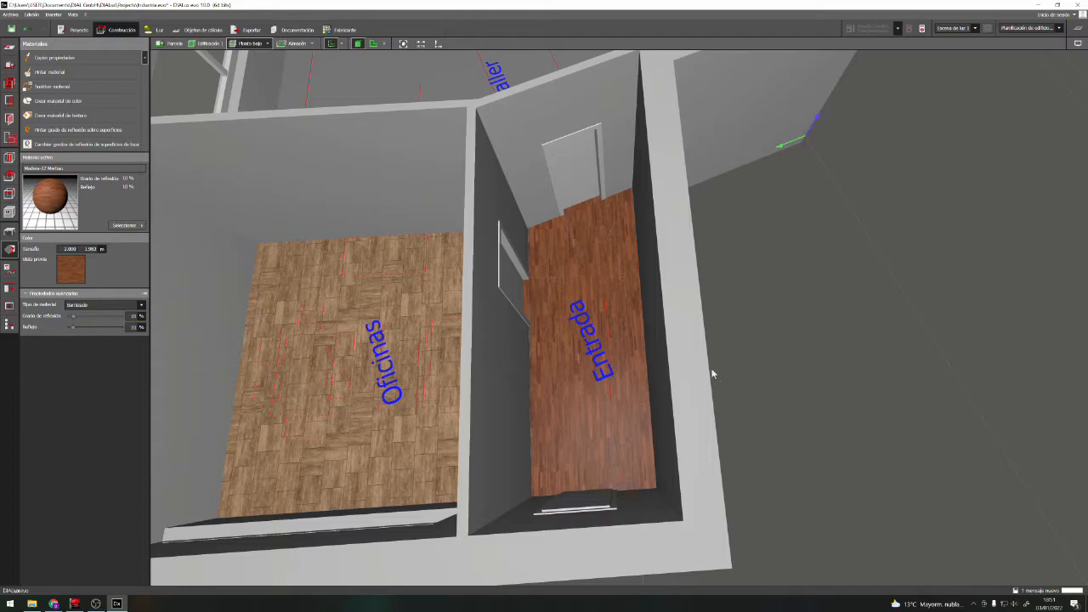
{"action": "scroll", "coordinate": [371, 374], "scroll_direction": "up", "scroll_amount": 3}
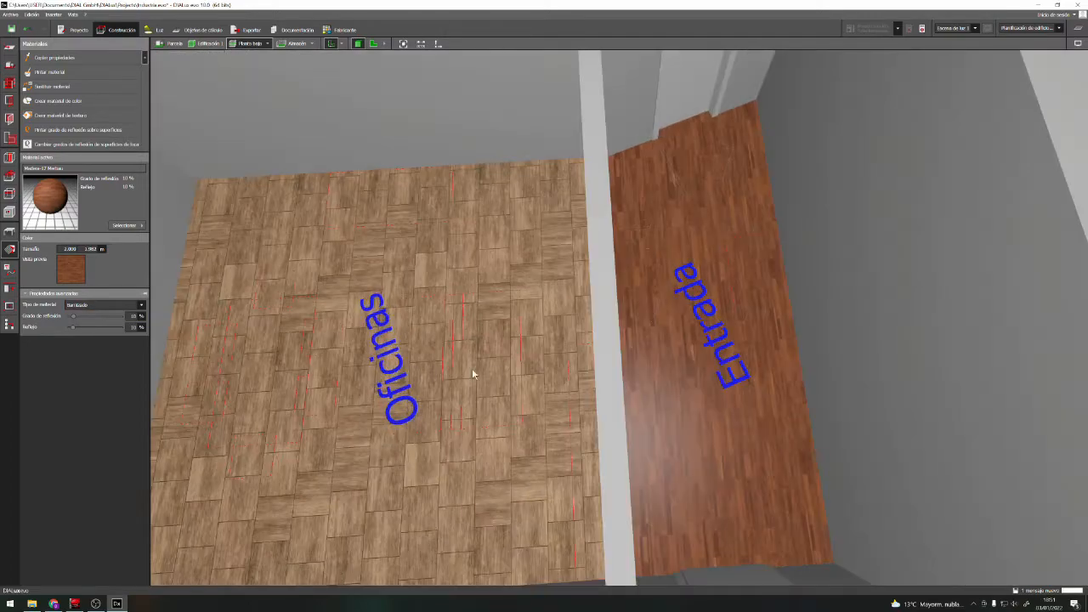
{"action": "scroll", "coordinate": [484, 372], "scroll_direction": "down", "scroll_amount": 5}
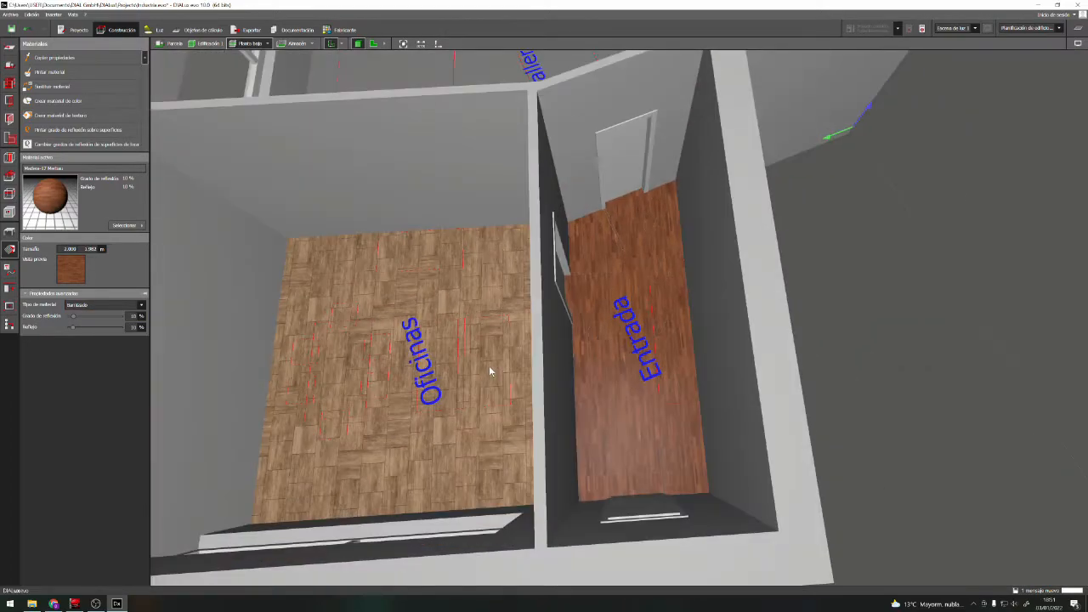
{"action": "middle_click_drag", "start_coordinate": [855, 323], "coordinate": [695, 351]}
{"action": "scroll", "coordinate": [693, 331], "scroll_direction": "down", "scroll_amount": 5}
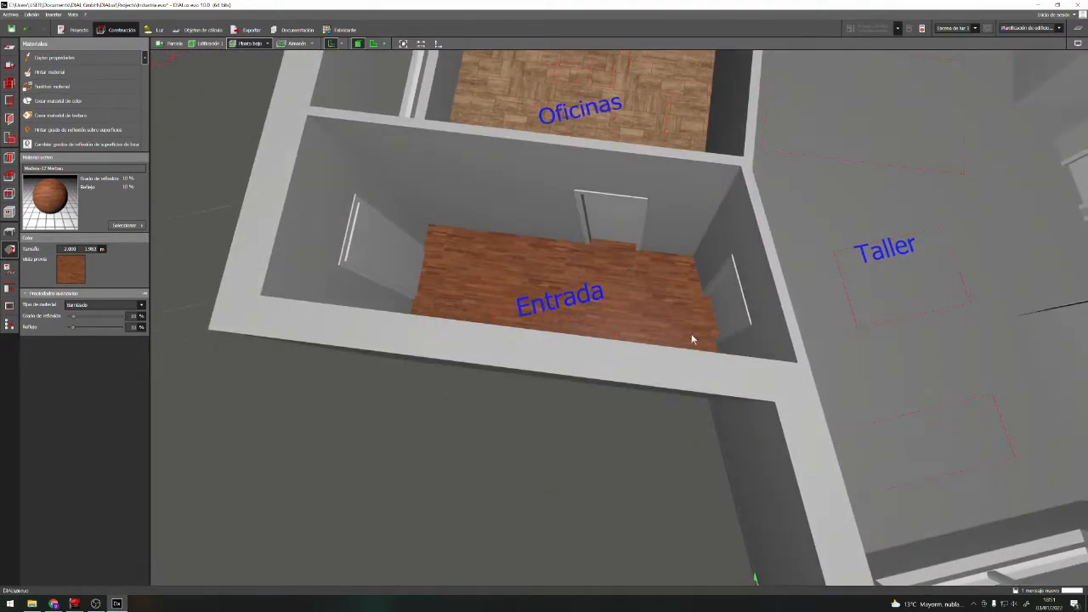
{"action": "scroll", "coordinate": [682, 204], "scroll_direction": "up", "scroll_amount": 4}
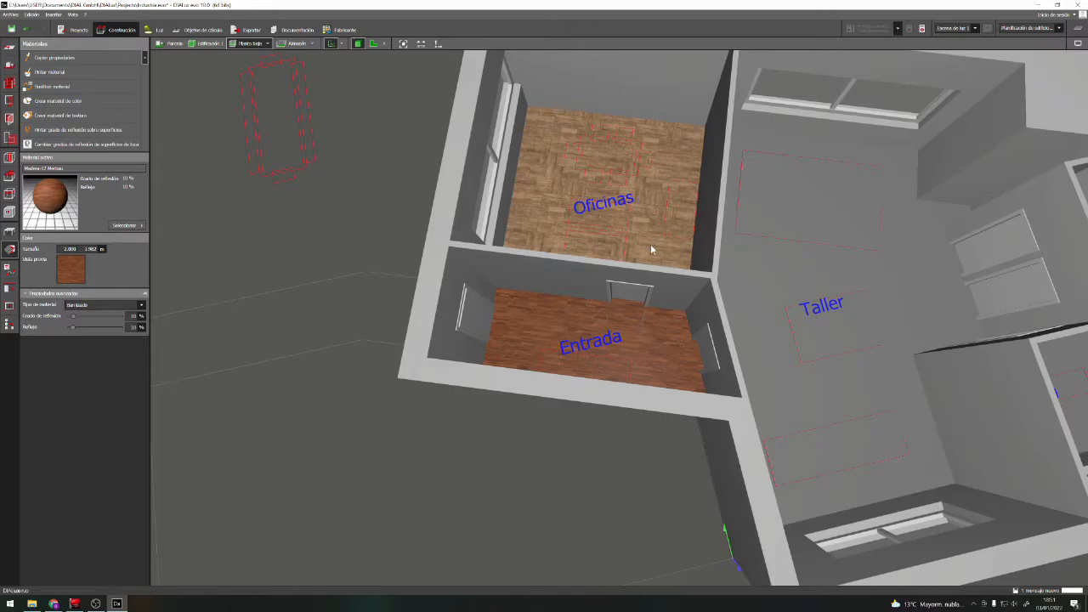
Copy the Entrada floor's wood material and paint it onto the Oficinas floor
{"action": "left_click", "coordinate": [529, 218]}
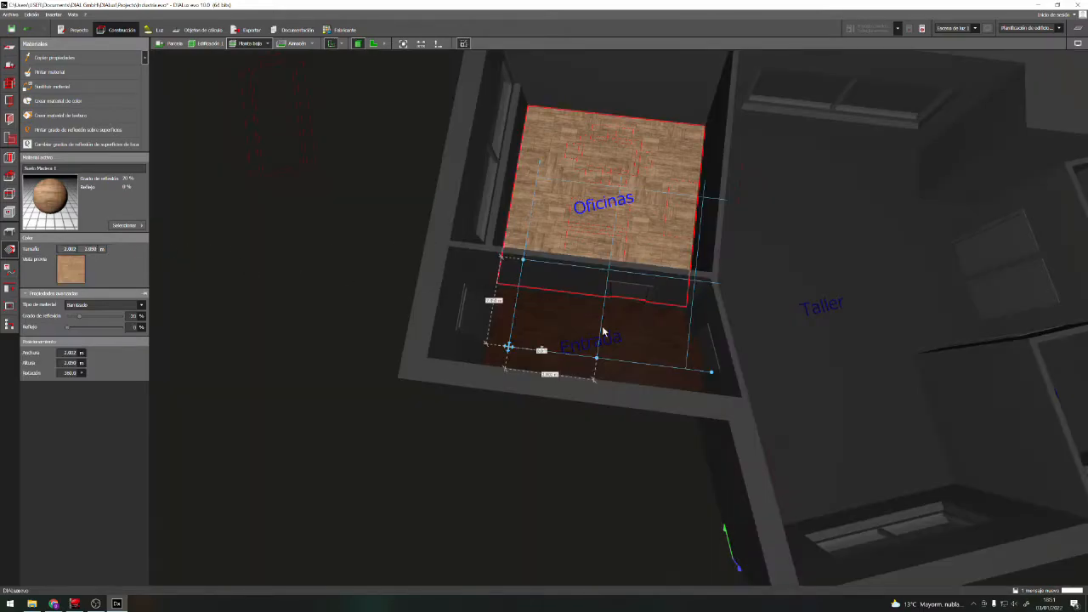
{"action": "left_click", "coordinate": [374, 184]}
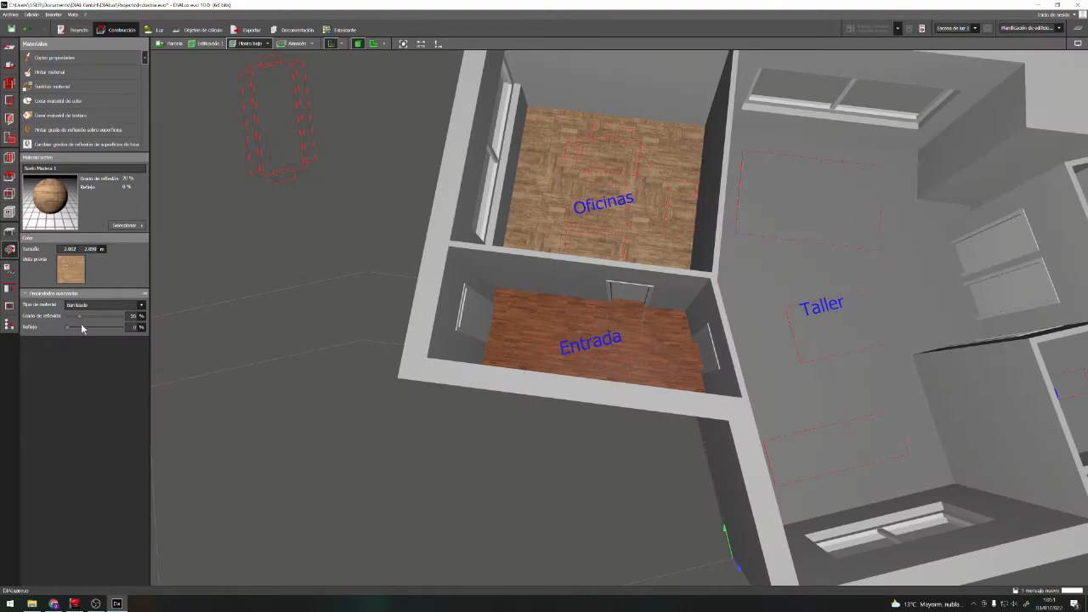
{"action": "left_click", "coordinate": [71, 57]}
{"action": "left_click", "coordinate": [537, 332]}
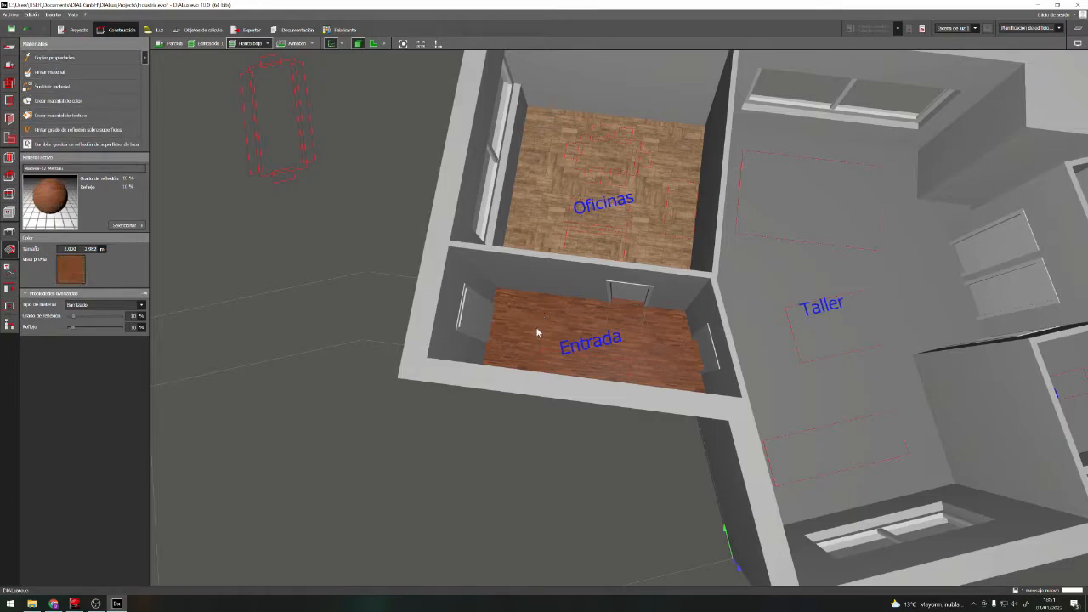
{"action": "left_click", "coordinate": [58, 72]}
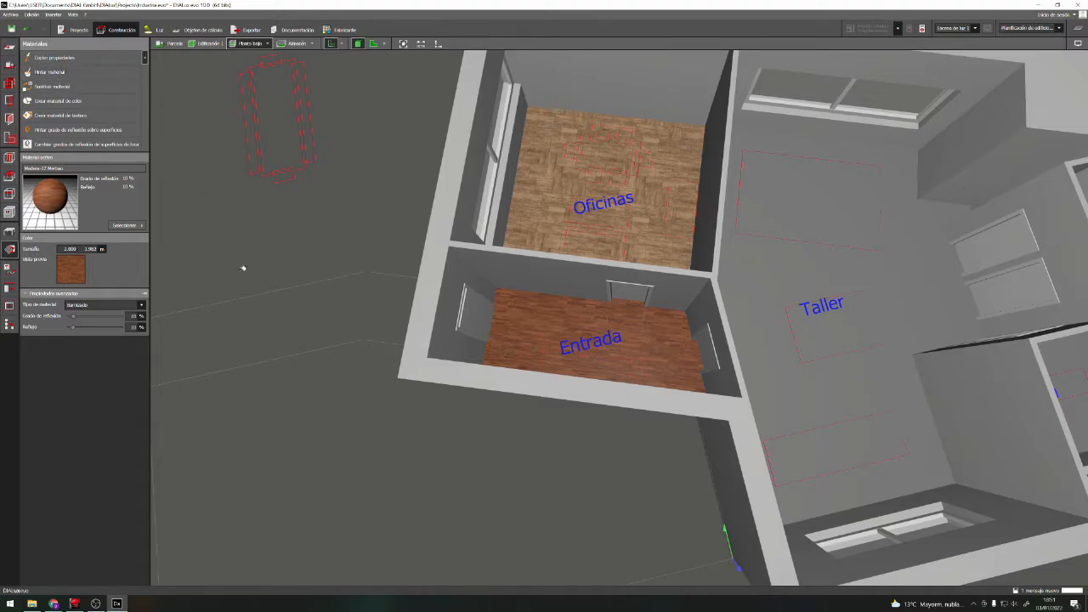
{"action": "left_click", "coordinate": [557, 178]}
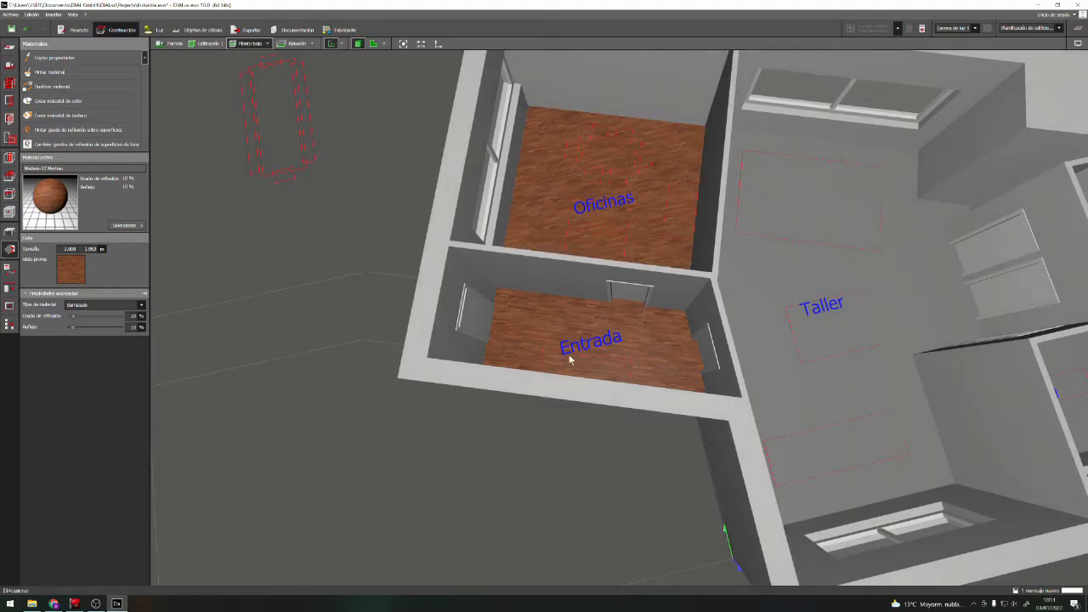
Rotate the wood texture on the Oficinas floor so its planks run parallel to the Entrada partition wall
{"action": "left_click", "coordinate": [683, 147]}
{"action": "left_click_drag", "start_coordinate": [761, 292], "coordinate": [768, 378]}
{"action": "left_click", "coordinate": [524, 471]}
{"action": "scroll", "coordinate": [555, 237], "scroll_direction": "up", "scroll_amount": 2}
{"action": "left_click", "coordinate": [519, 262]}
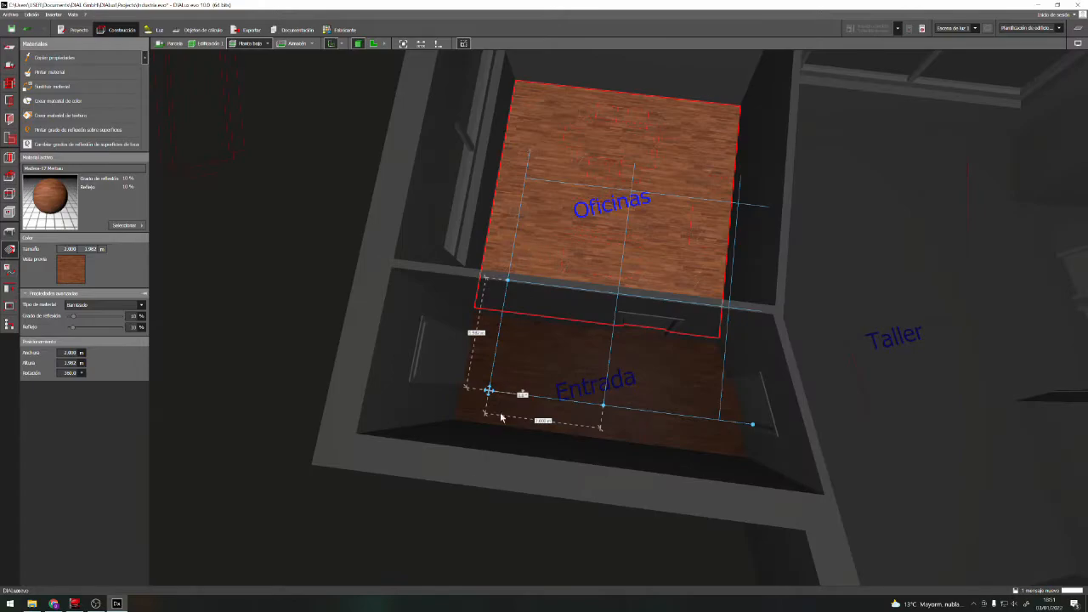
{"action": "left_click", "coordinate": [433, 547]}
{"action": "scroll", "coordinate": [487, 451], "scroll_direction": "down", "scroll_amount": 2}
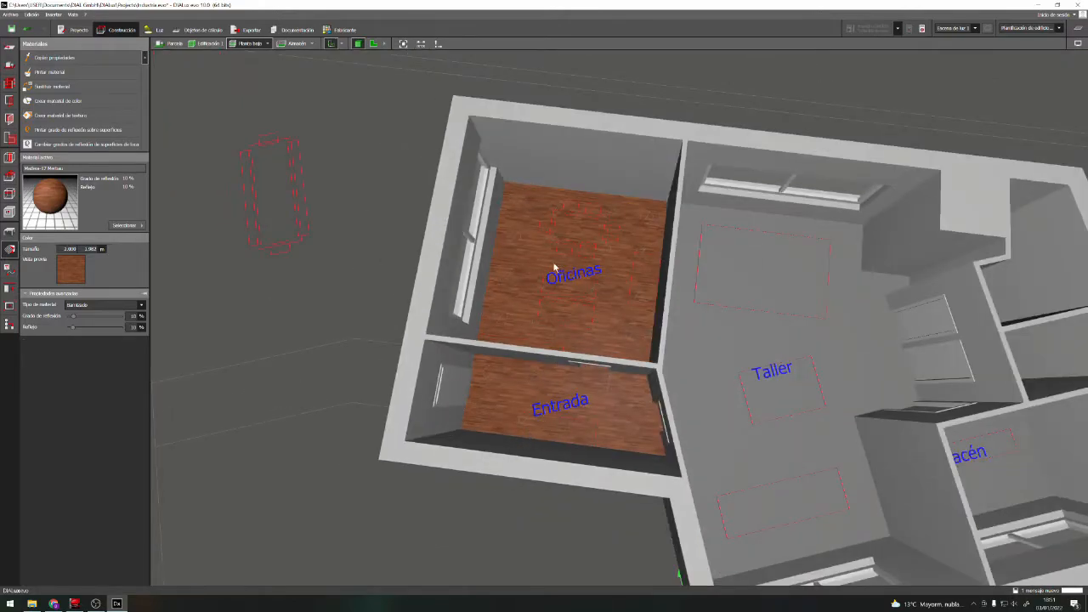
Pick the grey tile texture Baldosas-06 Azulejos grises from the interior floor tiles in the materials catalogue
{"action": "scroll", "coordinate": [485, 377], "scroll_direction": "down", "scroll_amount": 2}
{"action": "scroll", "coordinate": [435, 382], "scroll_direction": "down", "scroll_amount": 1}
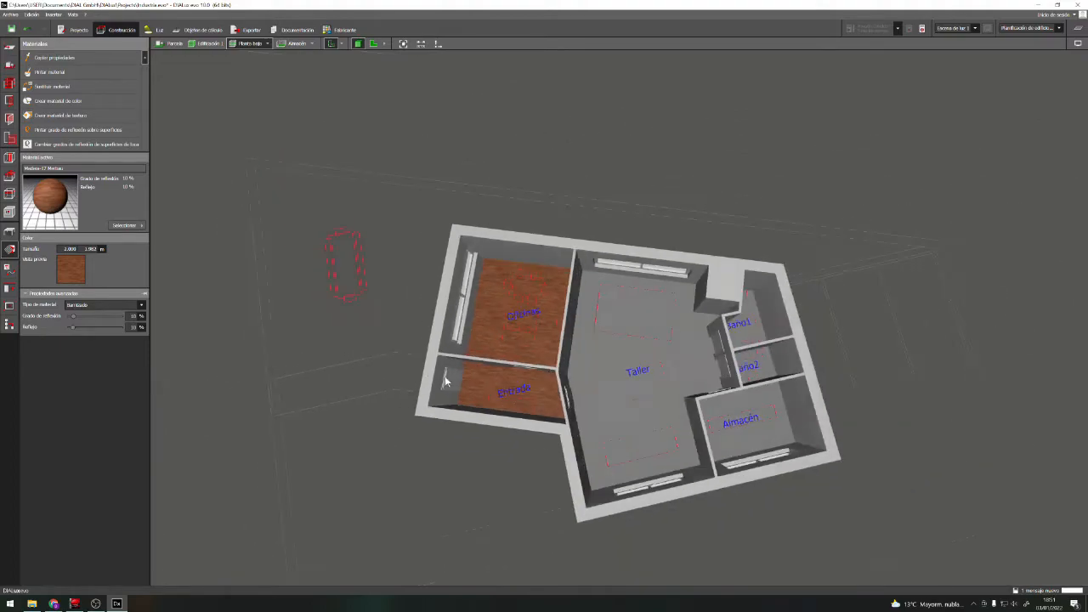
{"action": "scroll", "coordinate": [702, 379], "scroll_direction": "up", "scroll_amount": 2}
{"action": "scroll", "coordinate": [578, 301], "scroll_direction": "up", "scroll_amount": 2}
{"action": "scroll", "coordinate": [553, 348], "scroll_direction": "down", "scroll_amount": 1}
{"action": "scroll", "coordinate": [553, 348], "scroll_direction": "up", "scroll_amount": 2}
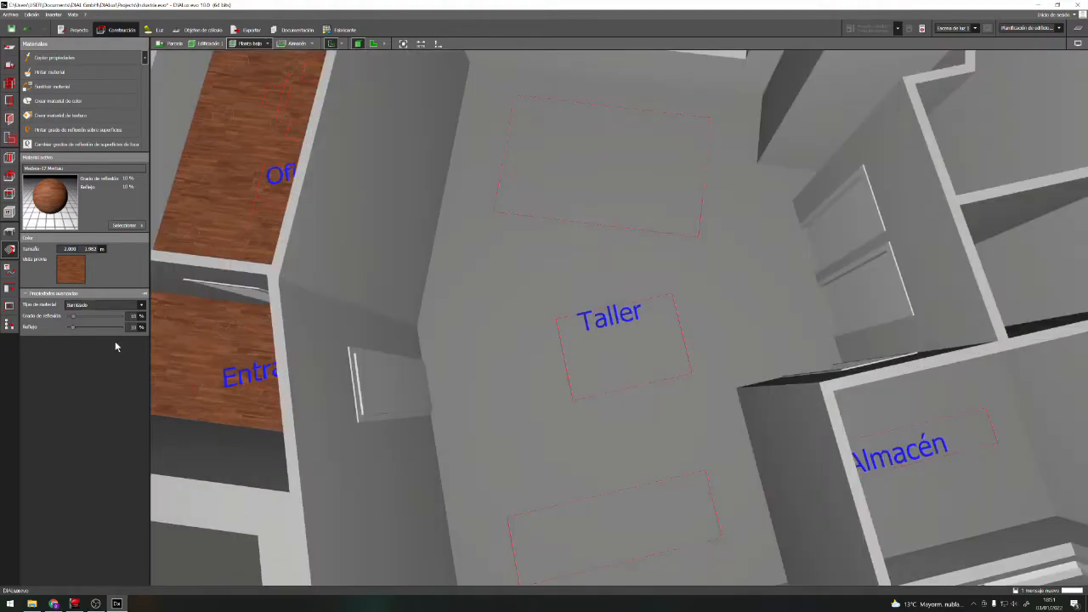
{"action": "left_click", "coordinate": [124, 226]}
{"action": "left_click", "coordinate": [243, 239]}
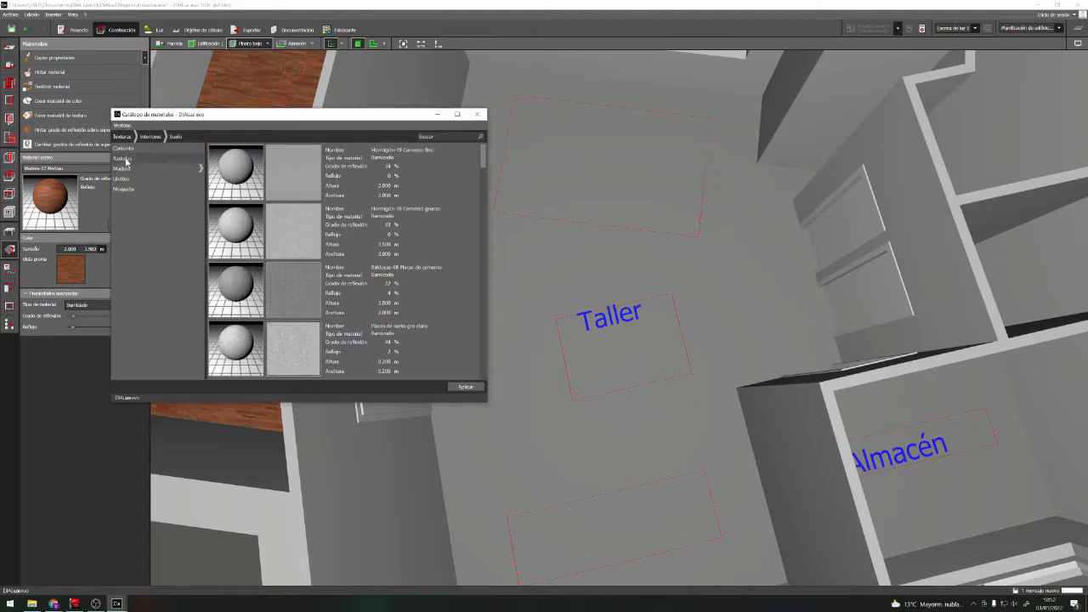
{"action": "left_click", "coordinate": [123, 159]}
{"action": "scroll", "coordinate": [245, 208], "scroll_direction": "down", "scroll_amount": 6}
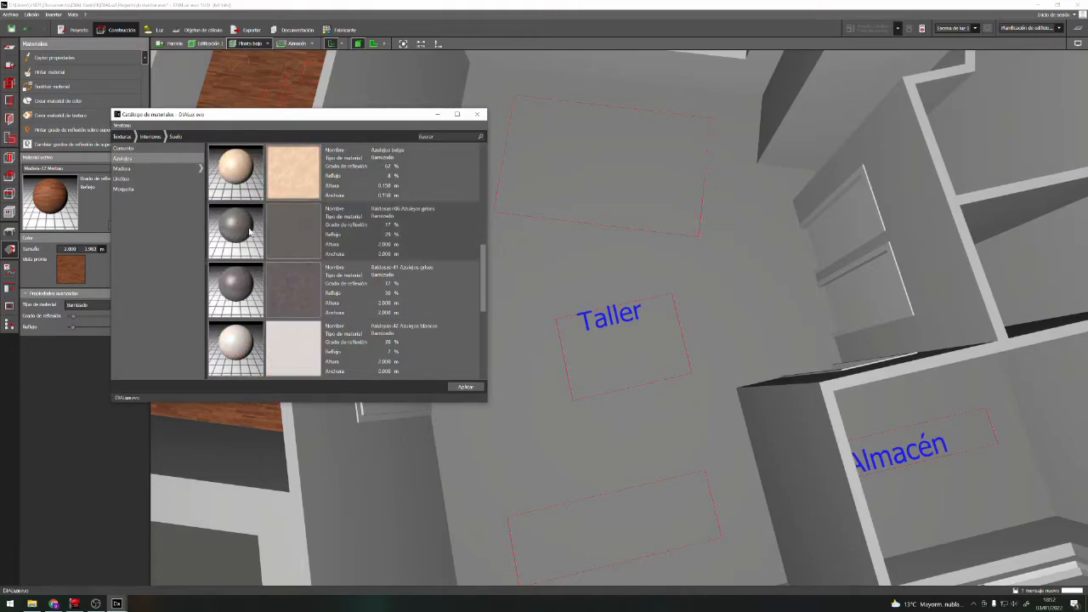
{"action": "scroll", "coordinate": [311, 252], "scroll_direction": "up", "scroll_amount": 2}
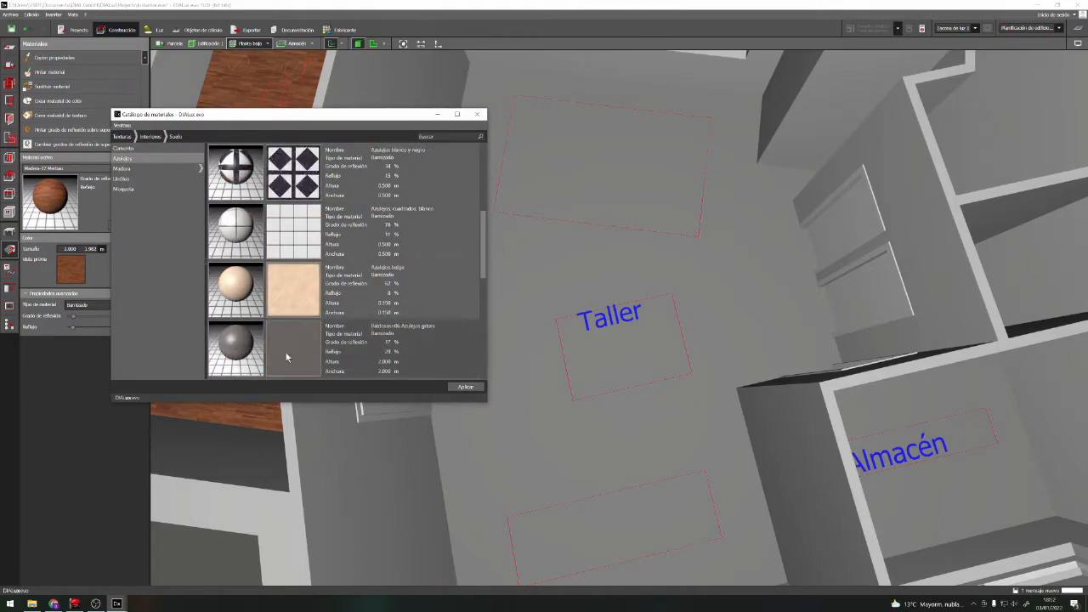
{"action": "left_click", "coordinate": [239, 343]}
{"action": "left_click", "coordinate": [477, 114]}
Paint the Taller floor with the grey tile material
{"action": "left_click", "coordinate": [50, 72]}
{"action": "left_click", "coordinate": [468, 304]}
{"action": "scroll", "coordinate": [469, 310], "scroll_direction": "down", "scroll_amount": 2}
{"action": "scroll", "coordinate": [471, 314], "scroll_direction": "down", "scroll_amount": 1}
Adjust the placement of the grey tile texture on the Taller floor
{"action": "left_click", "coordinate": [472, 315]}
{"action": "left_click_drag", "start_coordinate": [532, 562], "coordinate": [614, 539]}
{"action": "scroll", "coordinate": [595, 536], "scroll_direction": "up", "scroll_amount": 1}
{"action": "scroll", "coordinate": [570, 524], "scroll_direction": "up", "scroll_amount": 1}
{"action": "left_click_drag", "start_coordinate": [605, 480], "coordinate": [463, 518]}
{"action": "key", "text": "Escape"}
Choose the white square tile texture Azulejos cuadrados, blanco from the catalogue and paint it onto the Baño1 floor
{"action": "scroll", "coordinate": [731, 319], "scroll_direction": "down", "scroll_amount": 2}
{"action": "middle_click_drag", "start_coordinate": [974, 90], "coordinate": [719, 253]}
{"action": "left_click", "coordinate": [127, 226]}
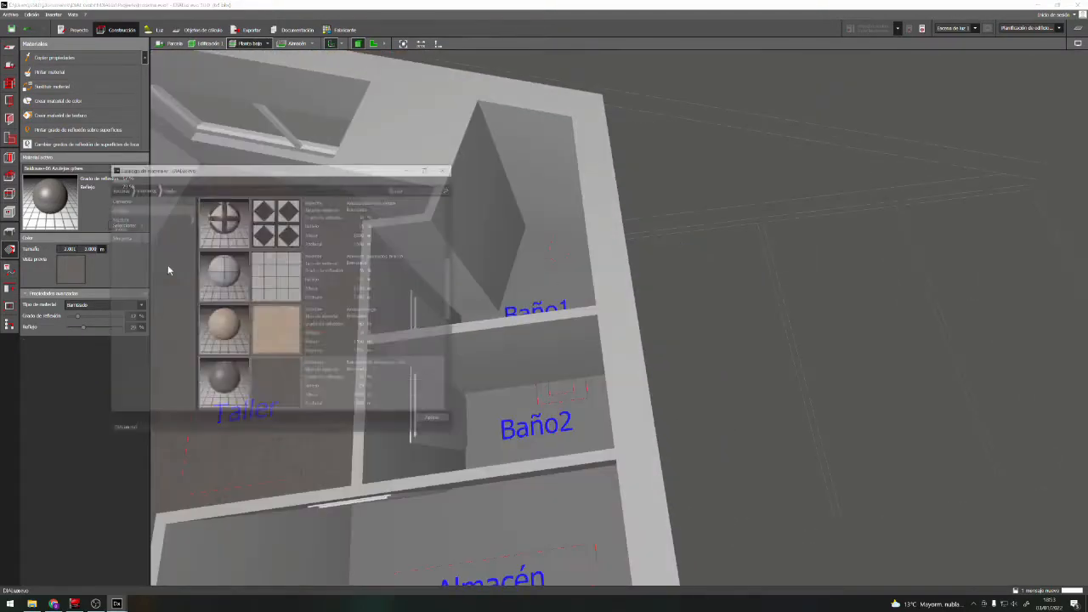
{"action": "left_click", "coordinate": [169, 269]}
{"action": "left_click", "coordinate": [291, 233]}
{"action": "left_click", "coordinate": [466, 386]}
{"action": "left_click", "coordinate": [51, 72]}
{"action": "left_click", "coordinate": [539, 262]}
Enlarge the white tile texture on the Baño1 floor in both width and height
{"action": "left_click", "coordinate": [61, 116]}
{"action": "left_click", "coordinate": [544, 277]}
{"action": "left_click_drag", "start_coordinate": [496, 384], "coordinate": [526, 382]}
{"action": "left_click_drag", "start_coordinate": [463, 357], "coordinate": [463, 328]}
{"action": "key", "text": "Escape"}
Copy the Baño1 floor's white tile material and paint it onto the Baño2 floor
{"action": "mouse_move", "coordinate": [467, 400]}
{"action": "right_mouse_down"}
{"action": "mouse_move", "coordinate": [709, 346]}
{"action": "mouse_move", "coordinate": [527, 408]}
{"action": "right_mouse_up"}
{"action": "left_click", "coordinate": [66, 58]}
{"action": "left_click", "coordinate": [546, 327]}
{"action": "left_click", "coordinate": [65, 71]}
{"action": "left_click", "coordinate": [552, 459]}
Copy the Taller floor's grey tile material and paint it onto the Almacén floor
{"action": "scroll", "coordinate": [535, 357], "scroll_direction": "down", "scroll_amount": 4}
{"action": "scroll", "coordinate": [527, 399], "scroll_direction": "up", "scroll_amount": 4}
{"action": "right_click_drag", "start_coordinate": [458, 391], "coordinate": [343, 285]}
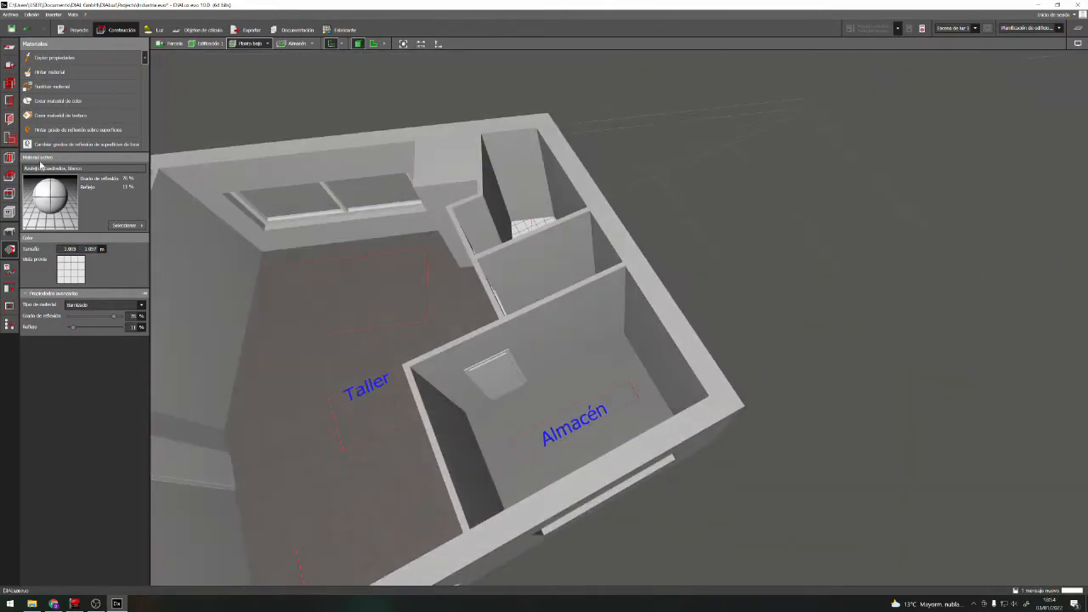
{"action": "left_click", "coordinate": [281, 322]}
{"action": "left_click", "coordinate": [61, 75]}
{"action": "left_click", "coordinate": [524, 405]}
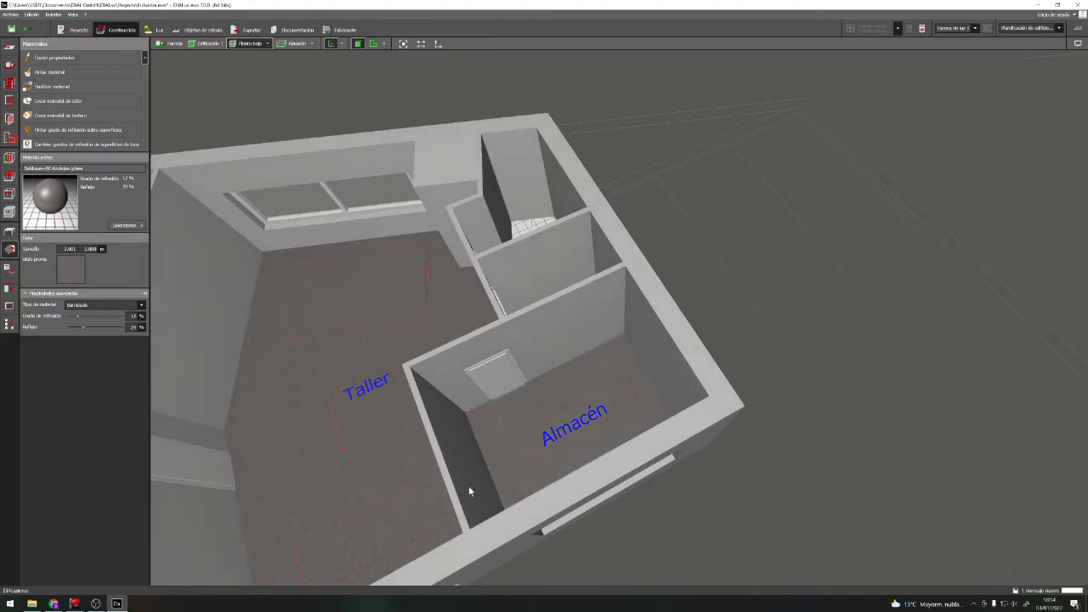
Examine the textured floors of all rooms from different distances and angles
{"action": "scroll", "coordinate": [456, 439], "scroll_direction": "up", "scroll_amount": 4}
{"action": "scroll", "coordinate": [463, 466], "scroll_direction": "down", "scroll_amount": 4}
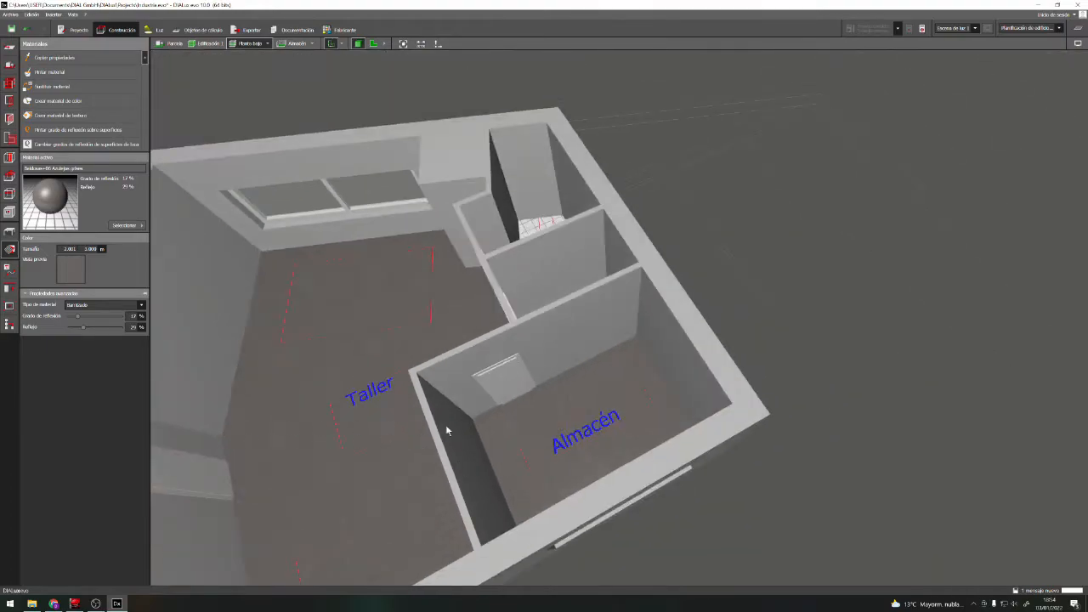
{"action": "right_click_drag", "start_coordinate": [431, 414], "coordinate": [488, 376]}
{"action": "scroll", "coordinate": [472, 386], "scroll_direction": "down", "scroll_amount": 5}
{"action": "right_click_drag", "start_coordinate": [537, 403], "coordinate": [515, 414]}
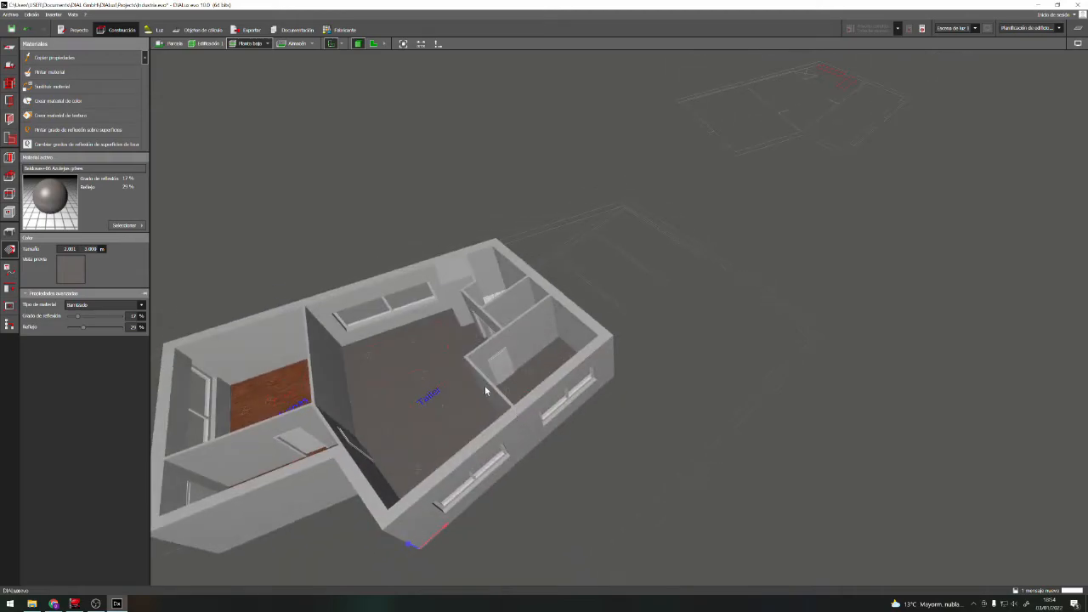
{"action": "mouse_move", "coordinate": [430, 418]}
{"action": "right_mouse_down"}
{"action": "mouse_move", "coordinate": [406, 411]}
{"action": "mouse_move", "coordinate": [407, 451]}
{"action": "mouse_move", "coordinate": [416, 409]}
{"action": "right_mouse_up"}
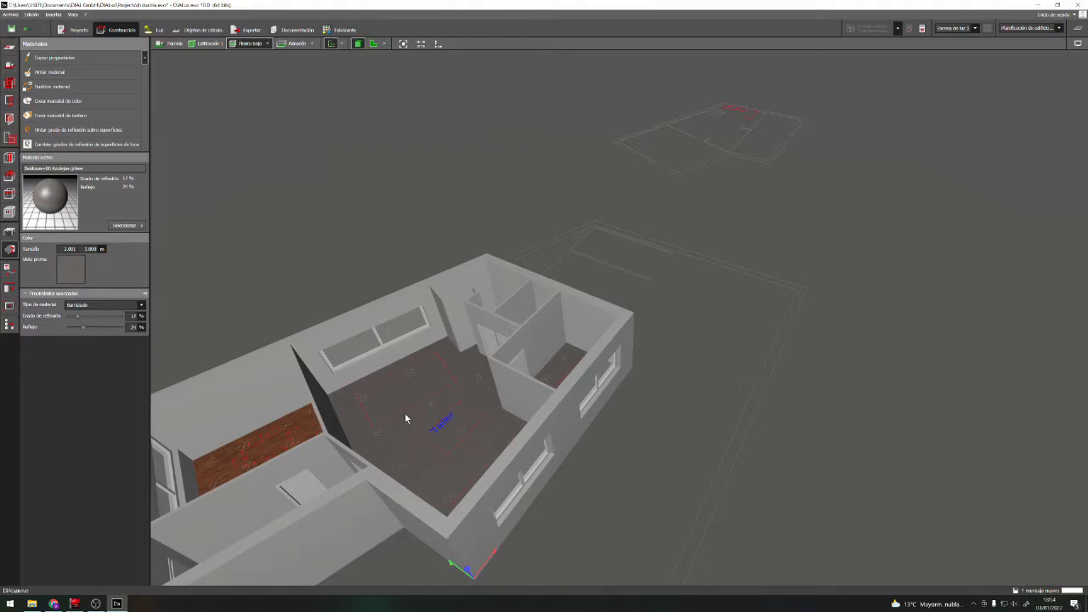
{"action": "scroll", "coordinate": [453, 405], "scroll_direction": "down", "scroll_amount": 2}
{"action": "scroll", "coordinate": [170, 534], "scroll_direction": "up", "scroll_amount": 3}
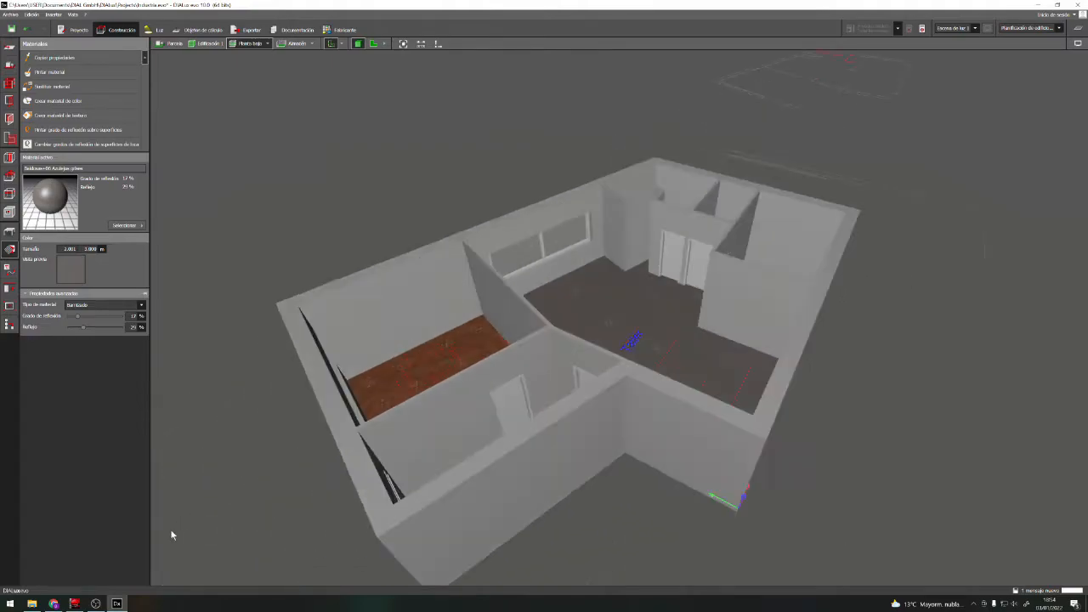
{"action": "scroll", "coordinate": [442, 473], "scroll_direction": "up", "scroll_amount": 3}
{"action": "scroll", "coordinate": [807, 379], "scroll_direction": "down", "scroll_amount": 3}
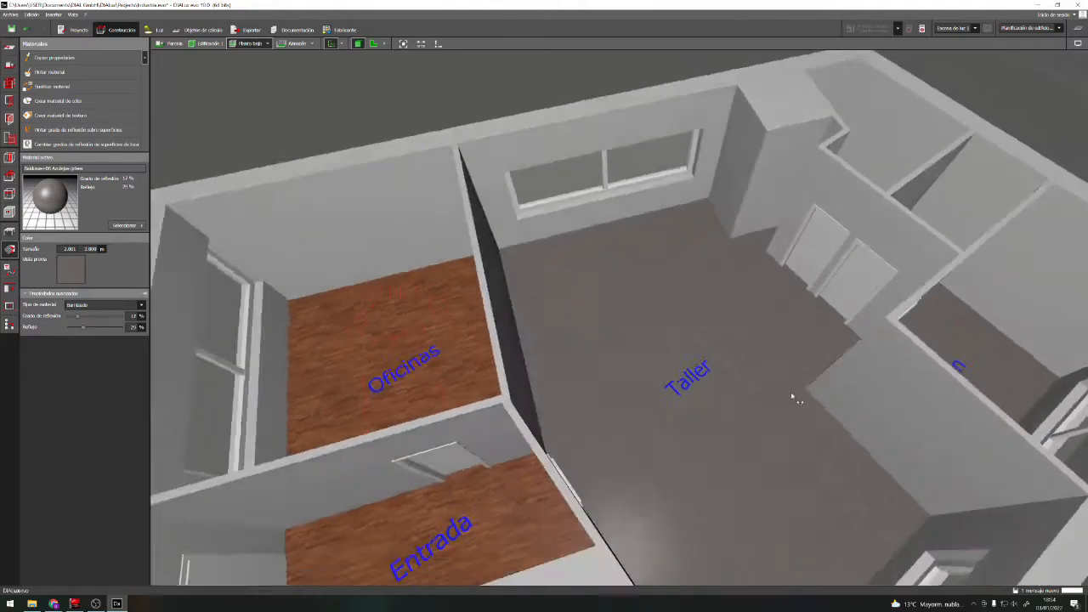
{"action": "scroll", "coordinate": [784, 382], "scroll_direction": "up", "scroll_amount": 4}
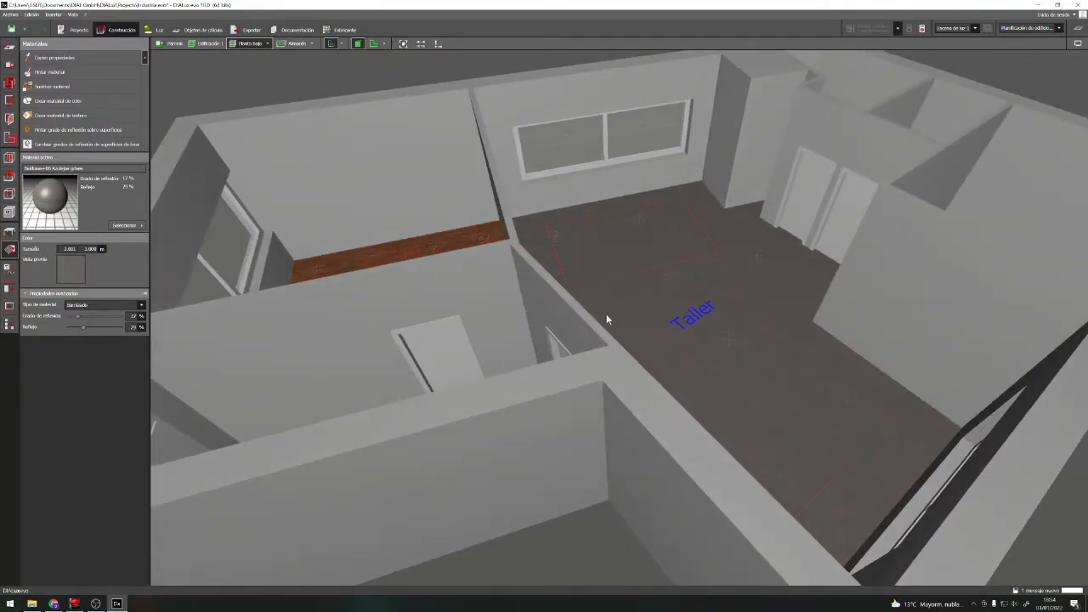
{"action": "scroll", "coordinate": [595, 331], "scroll_direction": "down", "scroll_amount": 3}
{"action": "scroll", "coordinate": [286, 343], "scroll_direction": "up", "scroll_amount": 3}
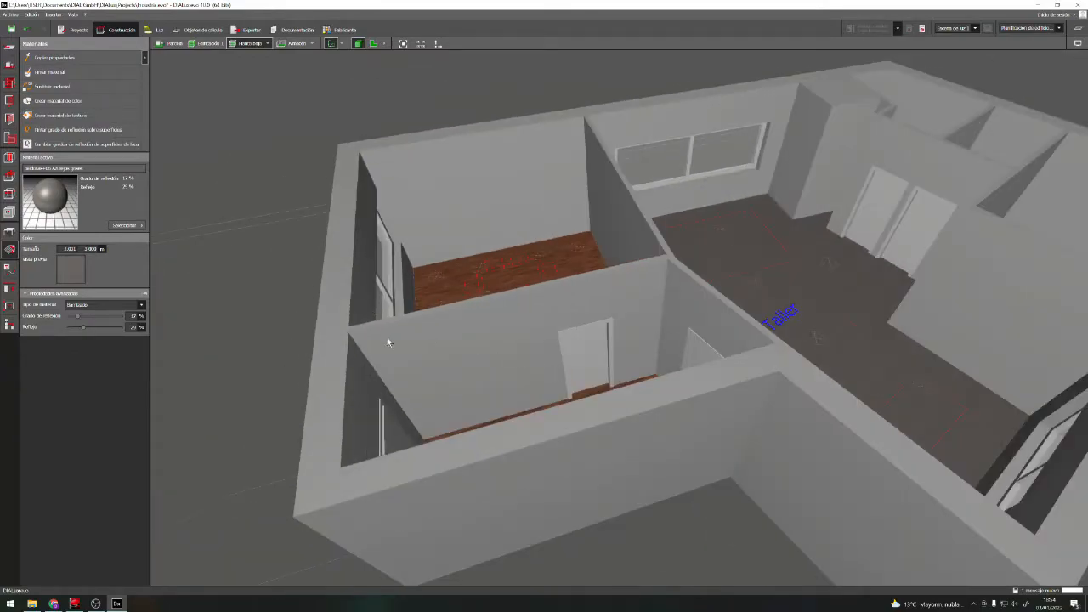
Choose the colour 1000 (Beige verdoso) from the yellow range of the colour catalogue as the active material
{"action": "left_click", "coordinate": [131, 227]}
{"action": "left_click", "coordinate": [197, 270]}
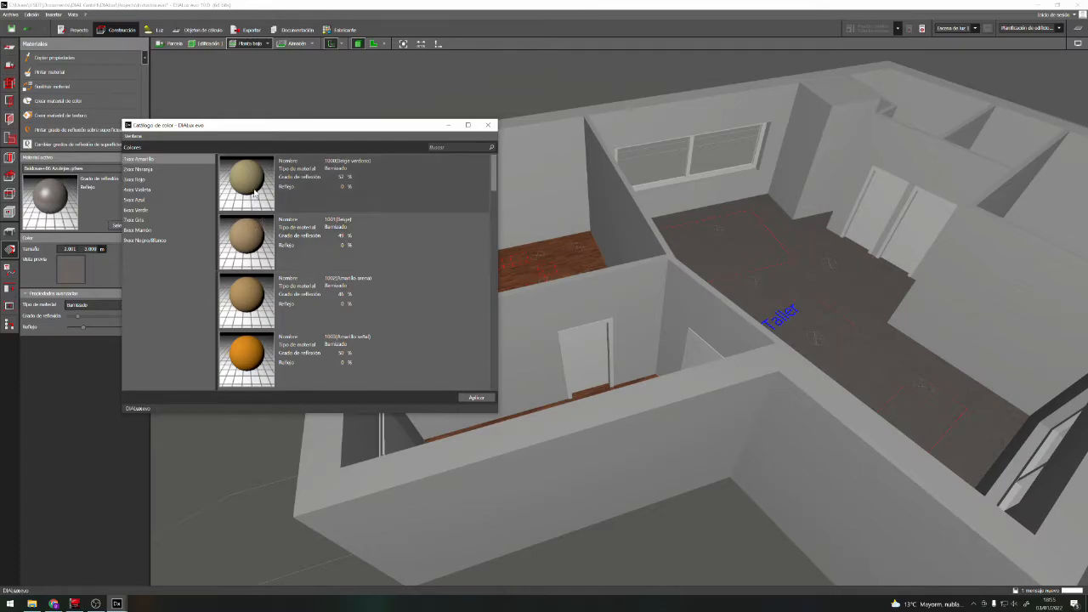
{"action": "scroll", "coordinate": [252, 204], "scroll_direction": "down", "scroll_amount": 4}
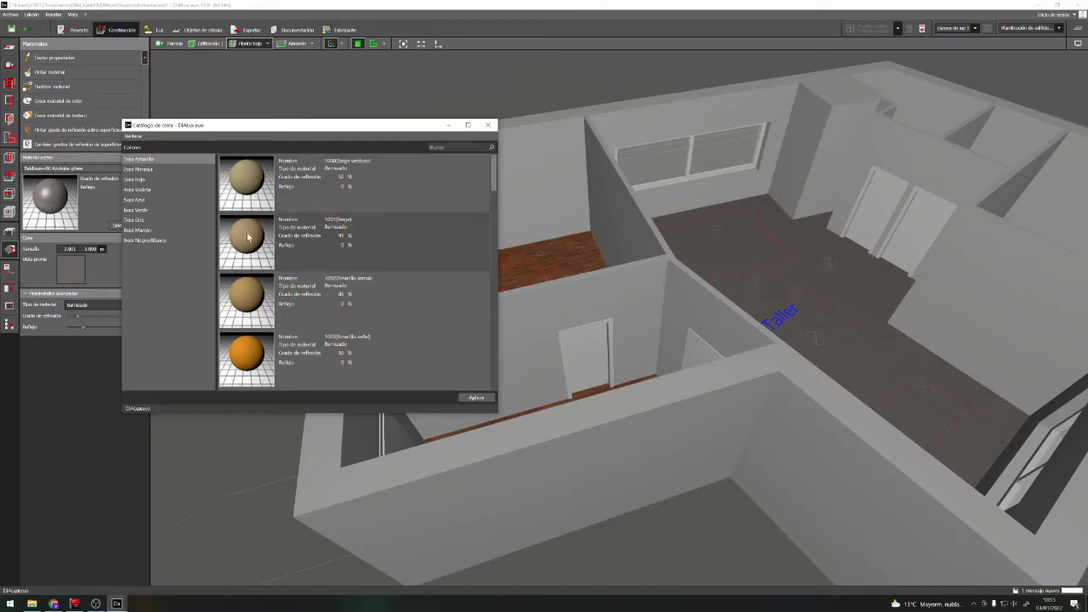
{"action": "scroll", "coordinate": [248, 243], "scroll_direction": "down", "scroll_amount": 3}
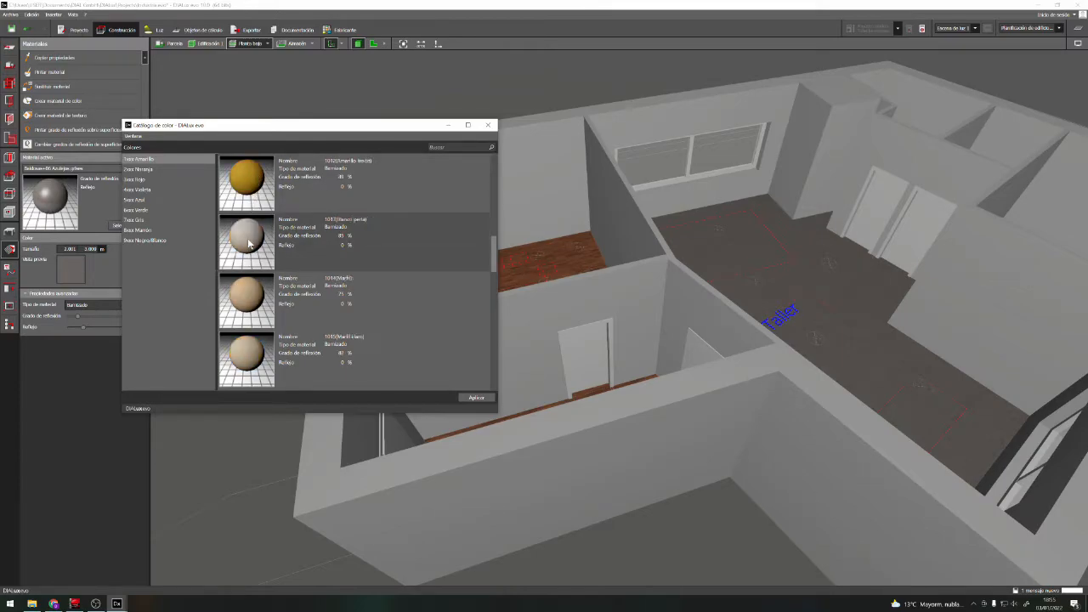
{"action": "scroll", "coordinate": [249, 243], "scroll_direction": "up", "scroll_amount": 6}
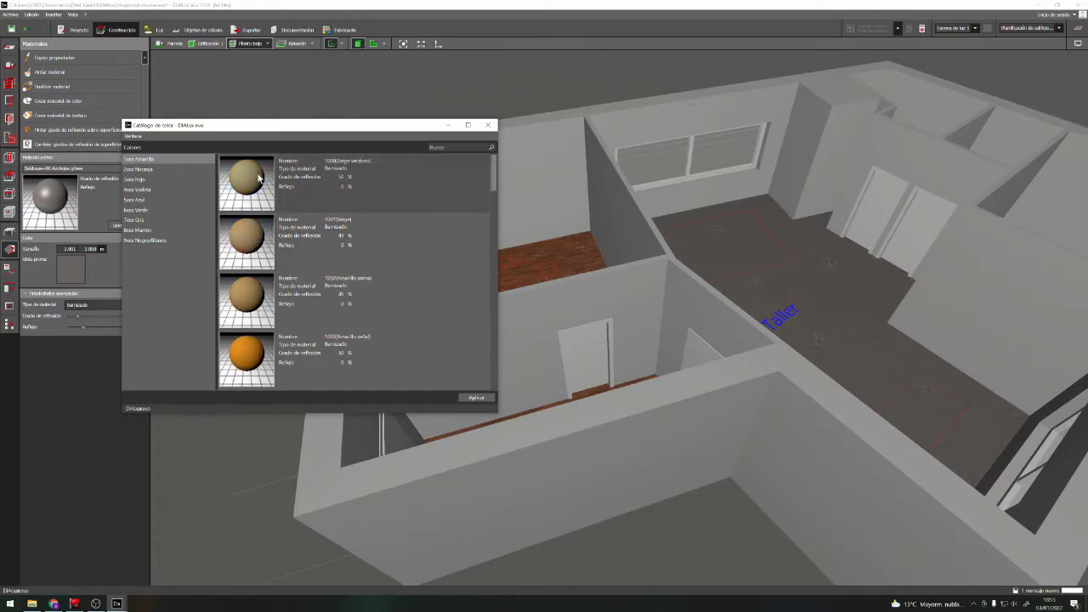
{"action": "left_click", "coordinate": [244, 174]}
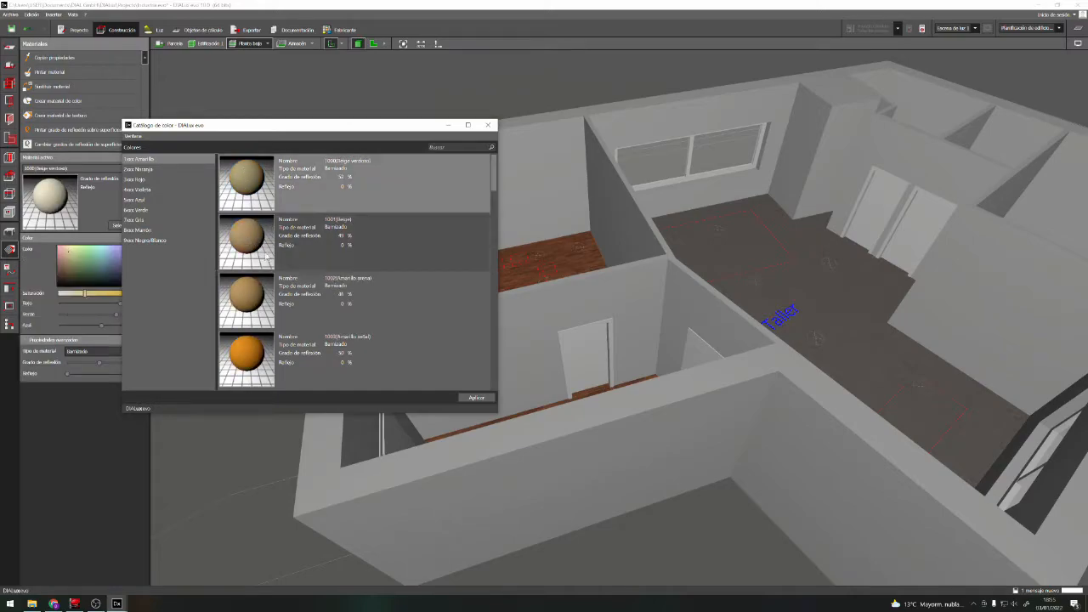
{"action": "left_click", "coordinate": [449, 125]}
Paint the interior walls of Oficinas with the greenish beige colour
{"action": "left_click", "coordinate": [75, 74]}
{"action": "left_click", "coordinate": [434, 336]}
{"action": "left_click", "coordinate": [77, 73]}
{"action": "left_click", "coordinate": [508, 215]}
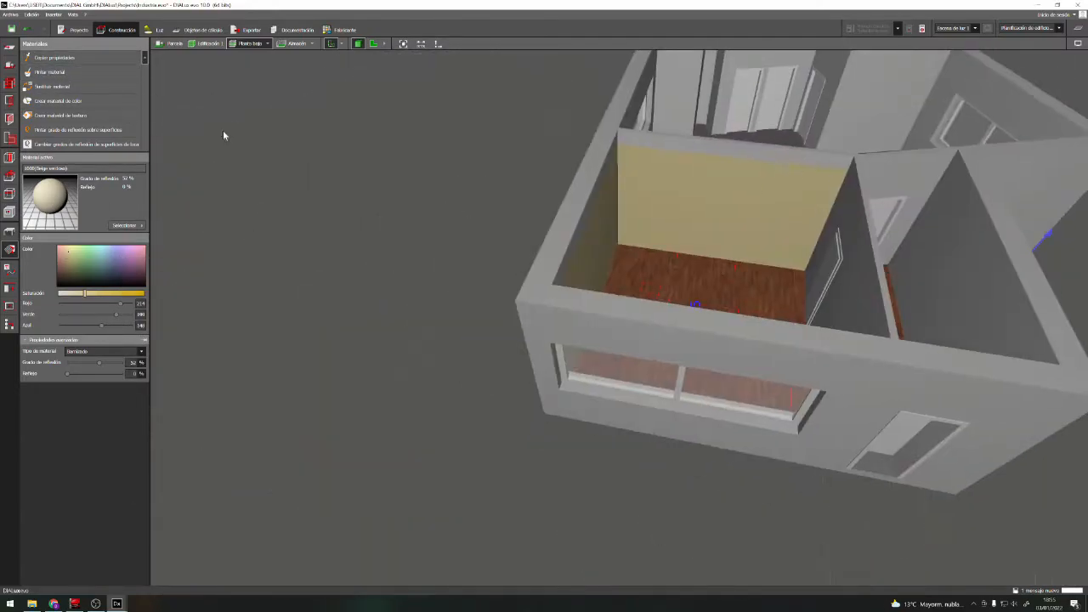
Pick the Cemento 3 texture from the interior wall cement materials in the catalogue as the active material
{"action": "right_click_drag", "start_coordinate": [308, 112], "coordinate": [463, 364]}
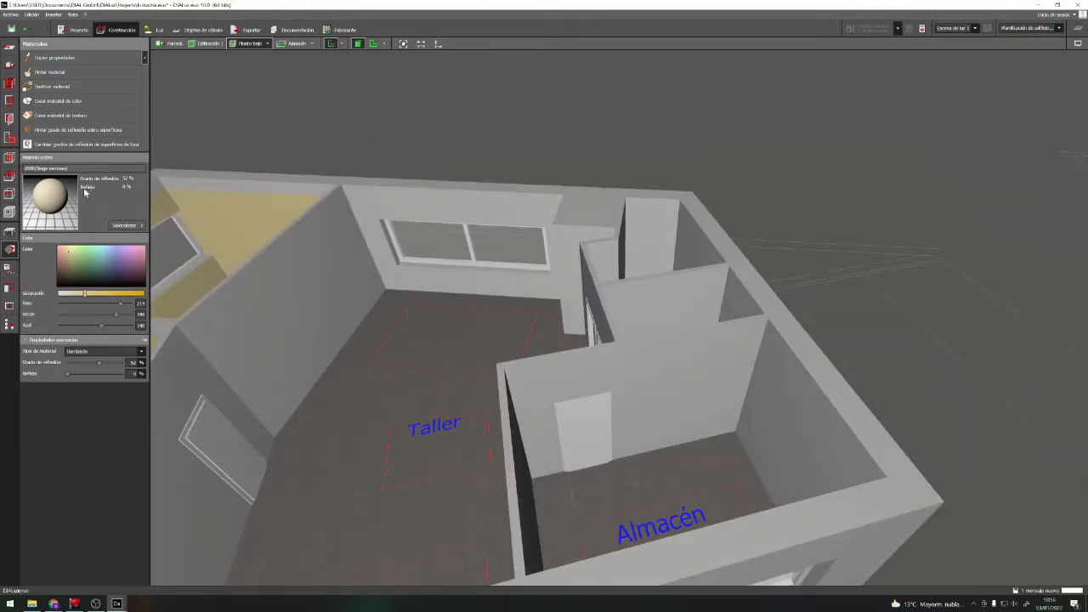
{"action": "left_click", "coordinate": [123, 225]}
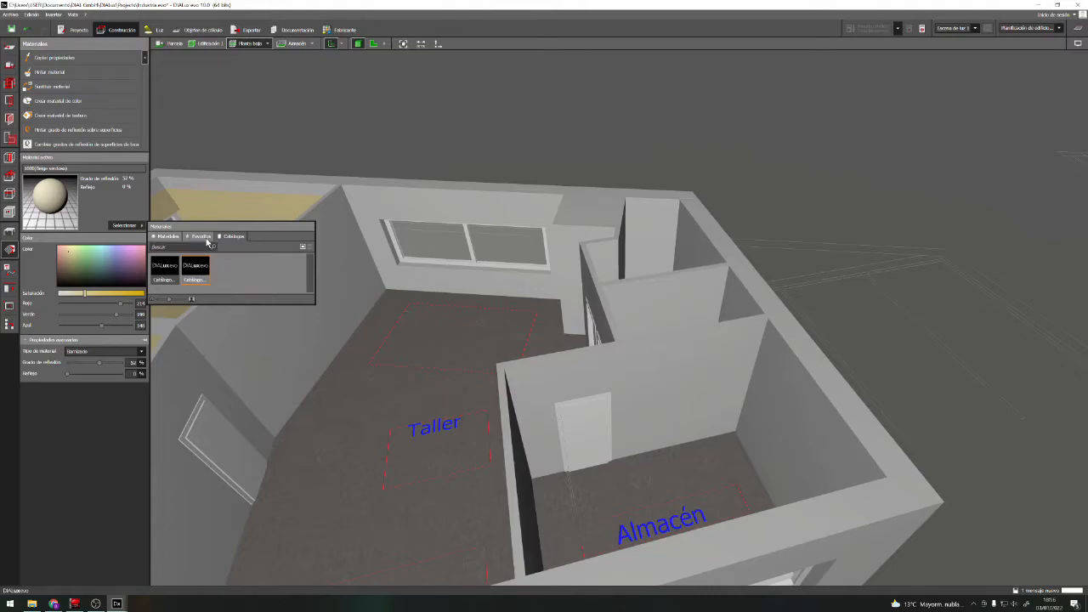
{"action": "left_click", "coordinate": [164, 272]}
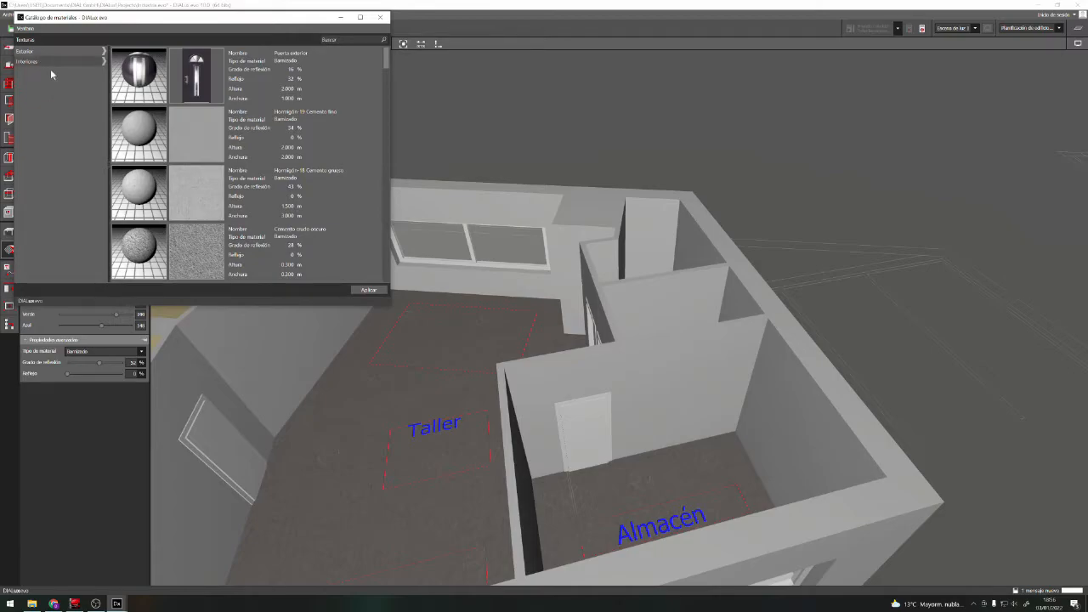
{"action": "left_click", "coordinate": [46, 63]}
{"action": "left_click", "coordinate": [46, 63]}
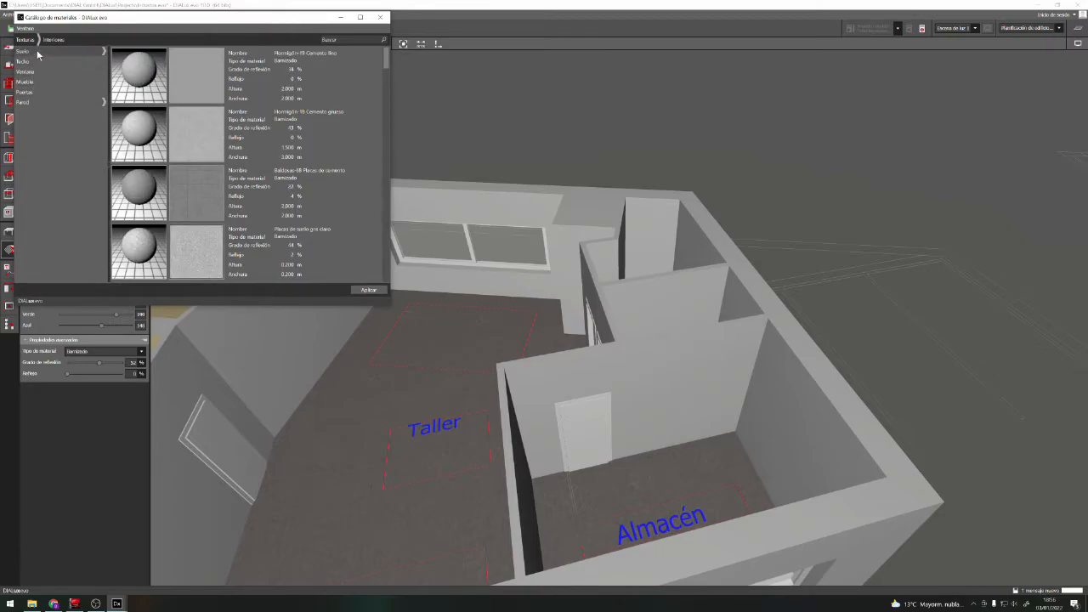
{"action": "left_click", "coordinate": [26, 102]}
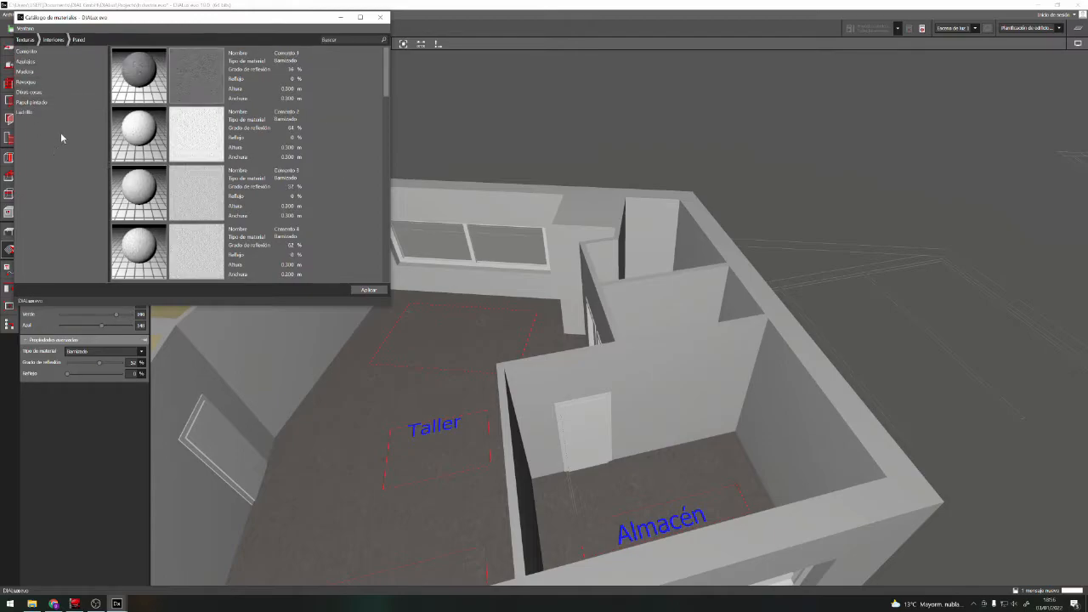
{"action": "left_click", "coordinate": [34, 62]}
{"action": "left_click", "coordinate": [29, 53]}
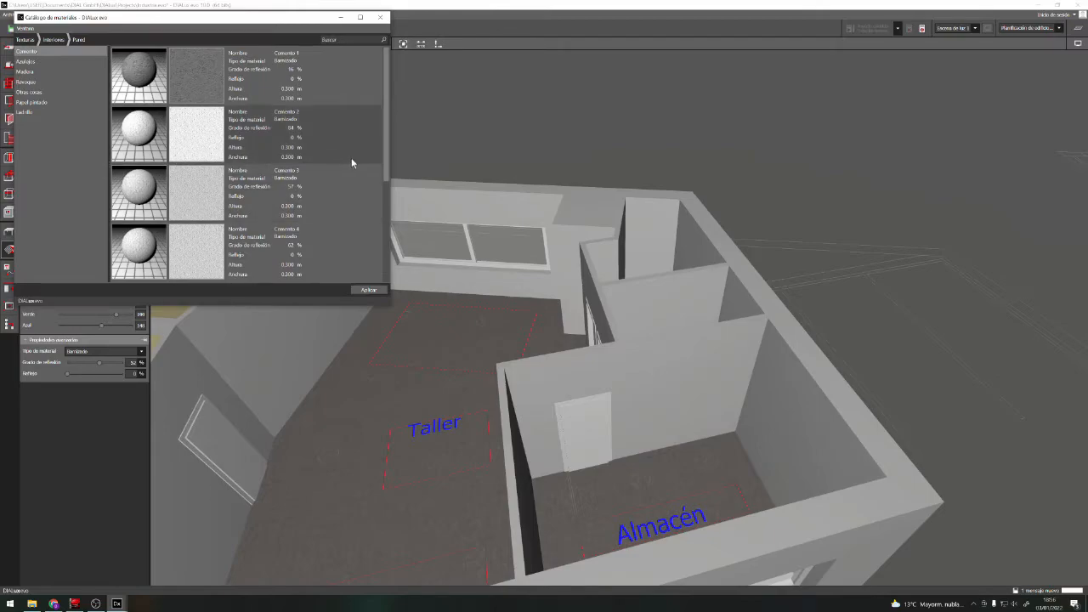
{"action": "scroll", "coordinate": [280, 175], "scroll_direction": "down", "scroll_amount": 3}
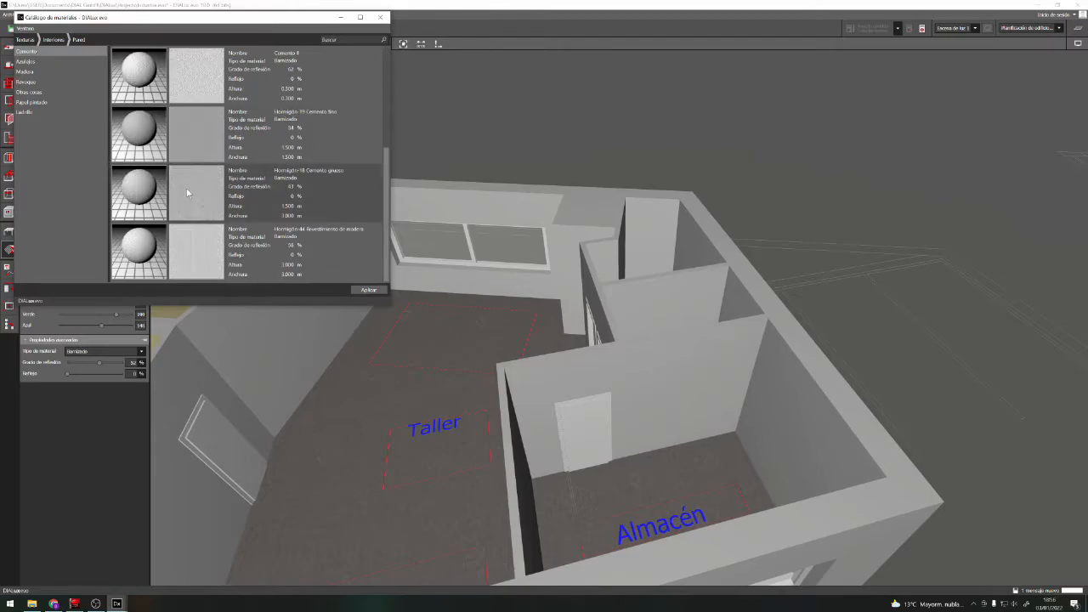
{"action": "scroll", "coordinate": [188, 193], "scroll_direction": "up", "scroll_amount": 3}
{"action": "left_click", "coordinate": [198, 83]}
{"action": "double_click", "coordinate": [197, 191]}
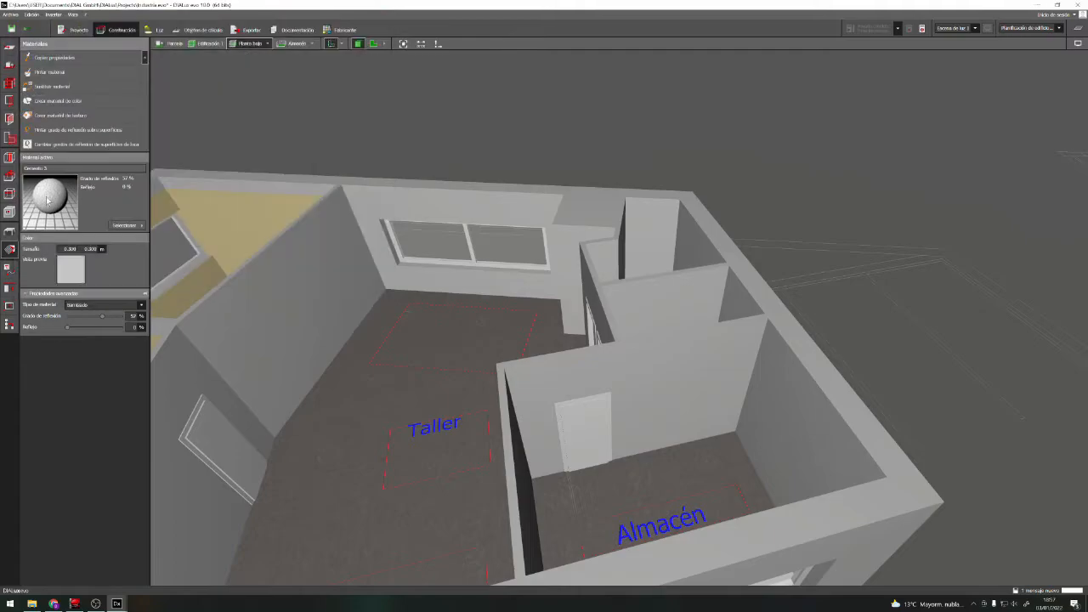
Paint the walls of the Taller with the Cemento 3 texture
{"action": "scroll", "coordinate": [306, 291], "scroll_direction": "up", "scroll_amount": 2}
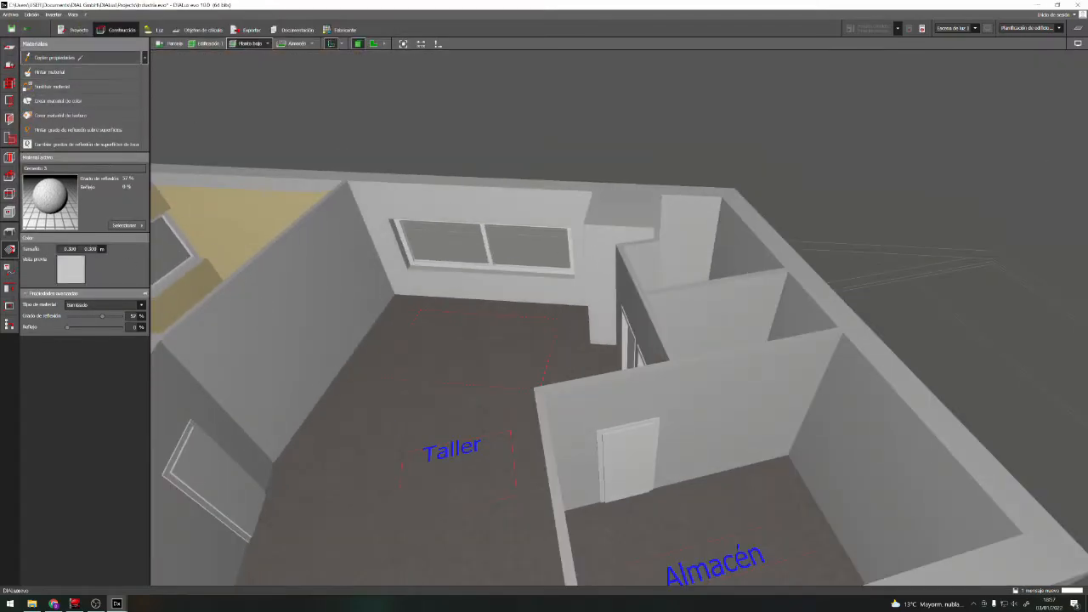
{"action": "right_click_drag", "start_coordinate": [337, 437], "coordinate": [527, 399]}
{"action": "left_click", "coordinate": [68, 73]}
{"action": "right_click_drag", "start_coordinate": [673, 278], "coordinate": [893, 280]}
{"action": "left_click", "coordinate": [68, 75]}
{"action": "right_click_drag", "start_coordinate": [850, 315], "coordinate": [1016, 119]}
{"action": "left_click", "coordinate": [49, 77]}
{"action": "right_click_drag", "start_coordinate": [575, 201], "coordinate": [544, 204]}
{"action": "scroll", "coordinate": [497, 207], "scroll_direction": "up", "scroll_amount": 4}
{"action": "left_click", "coordinate": [56, 73]}
{"action": "left_click", "coordinate": [676, 140]}
{"action": "scroll", "coordinate": [676, 140], "scroll_direction": "down", "scroll_amount": 4}
{"action": "right_click_drag", "start_coordinate": [676, 140], "coordinate": [379, 308]}
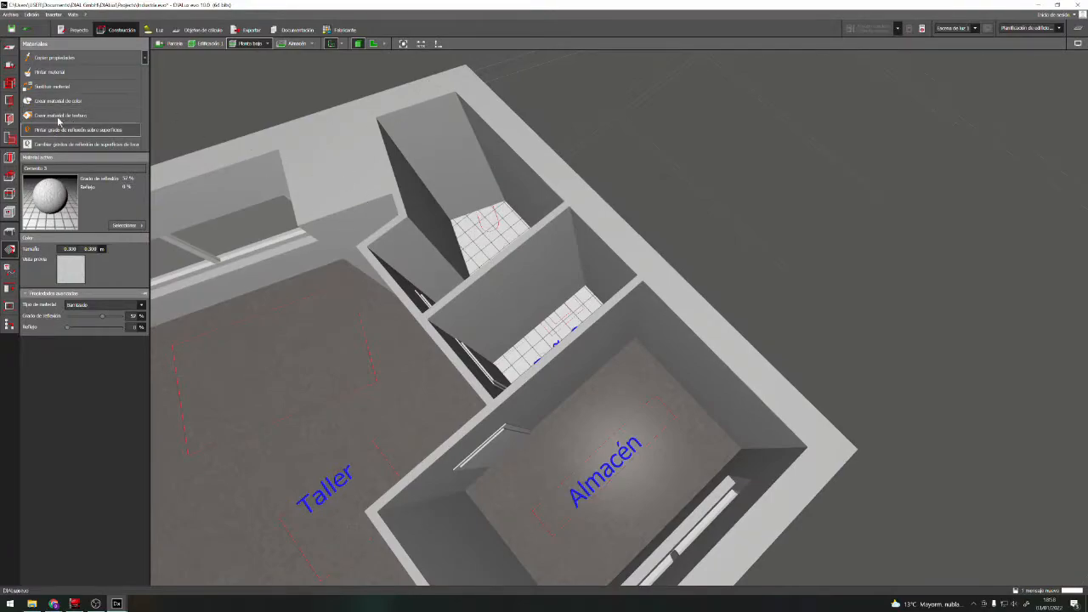
Pick the Azulejos azules texture from the interior wall tile materials in the catalogue as the active material
{"action": "left_click", "coordinate": [134, 228]}
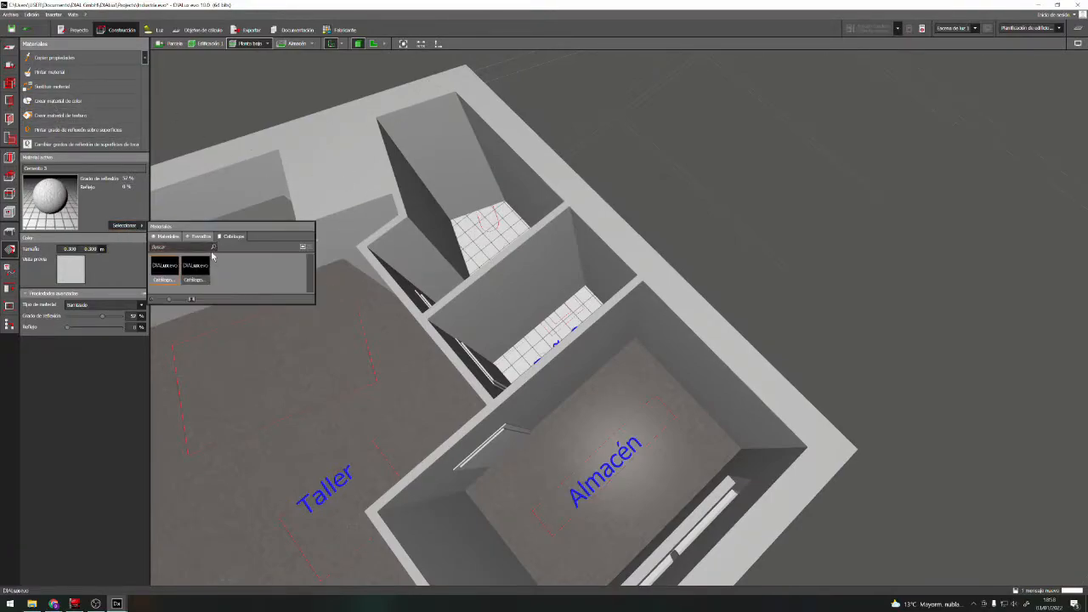
{"action": "left_click", "coordinate": [192, 271]}
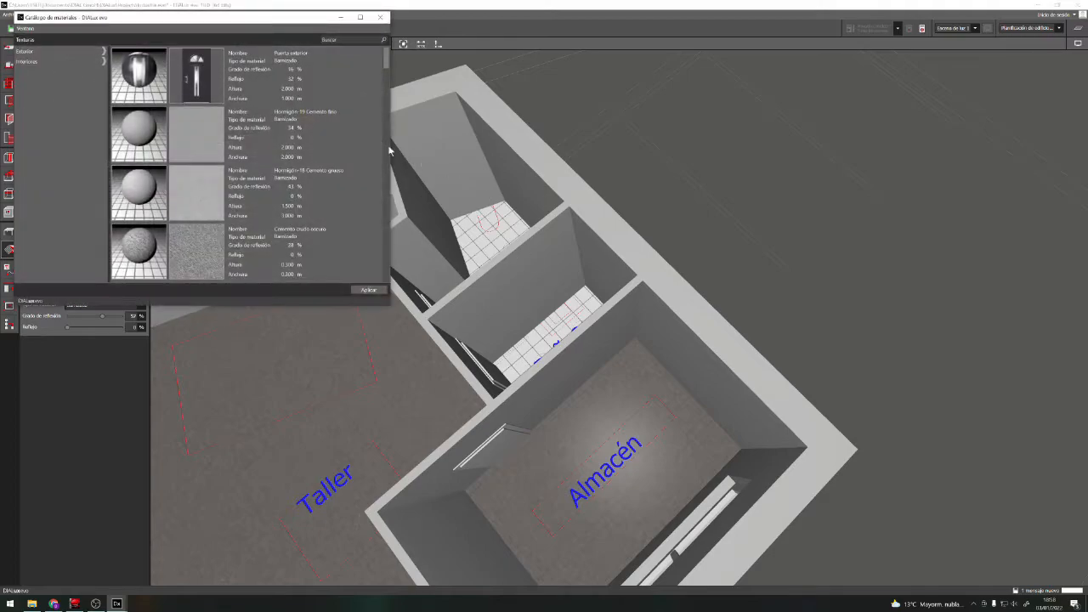
{"action": "left_click", "coordinate": [37, 62]}
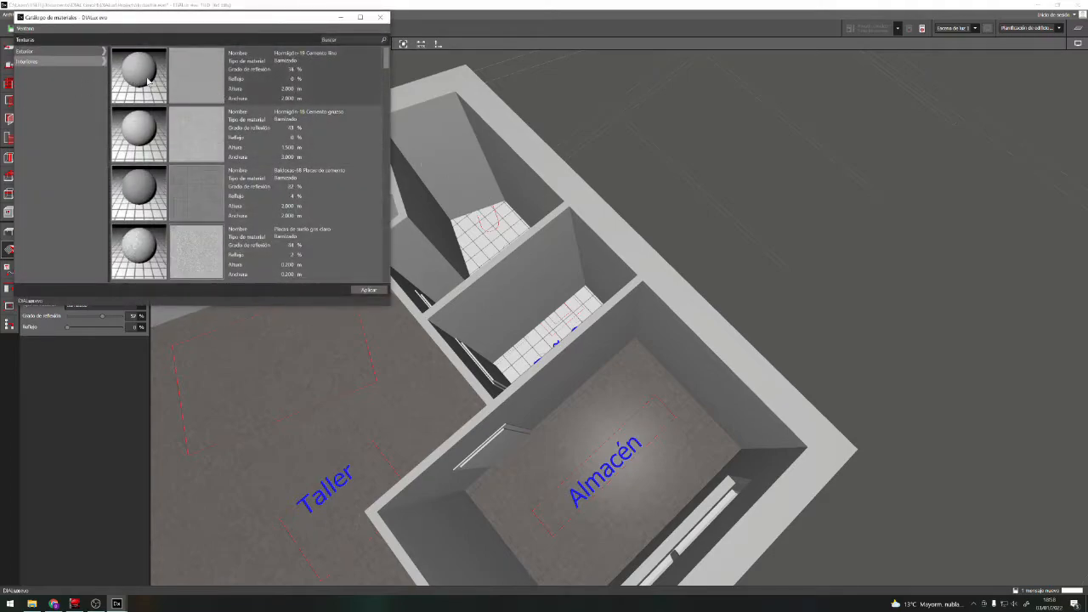
{"action": "left_click", "coordinate": [89, 62]}
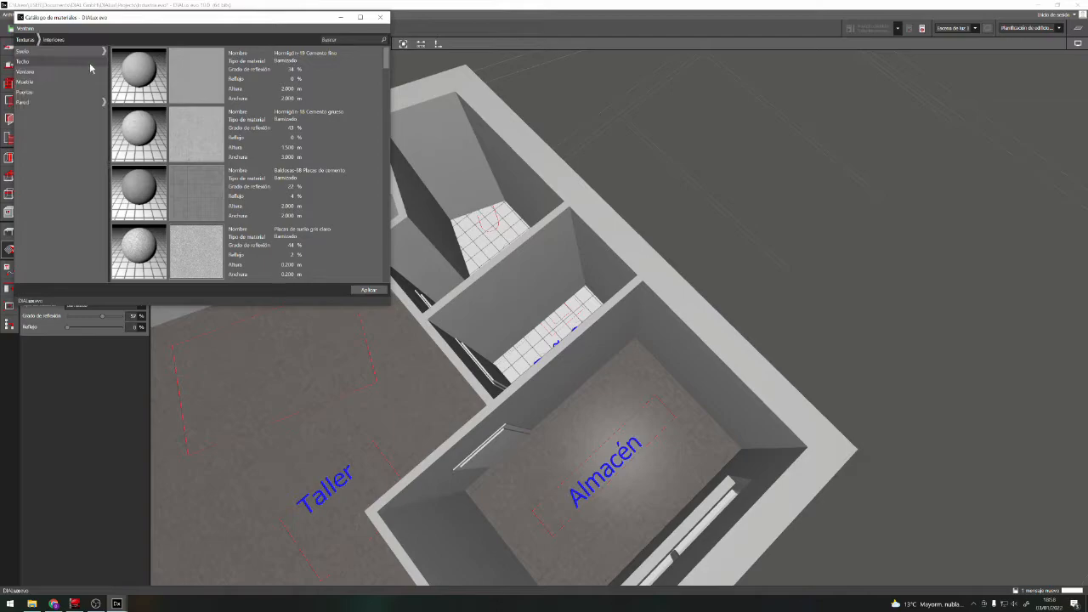
{"action": "left_click", "coordinate": [27, 102]}
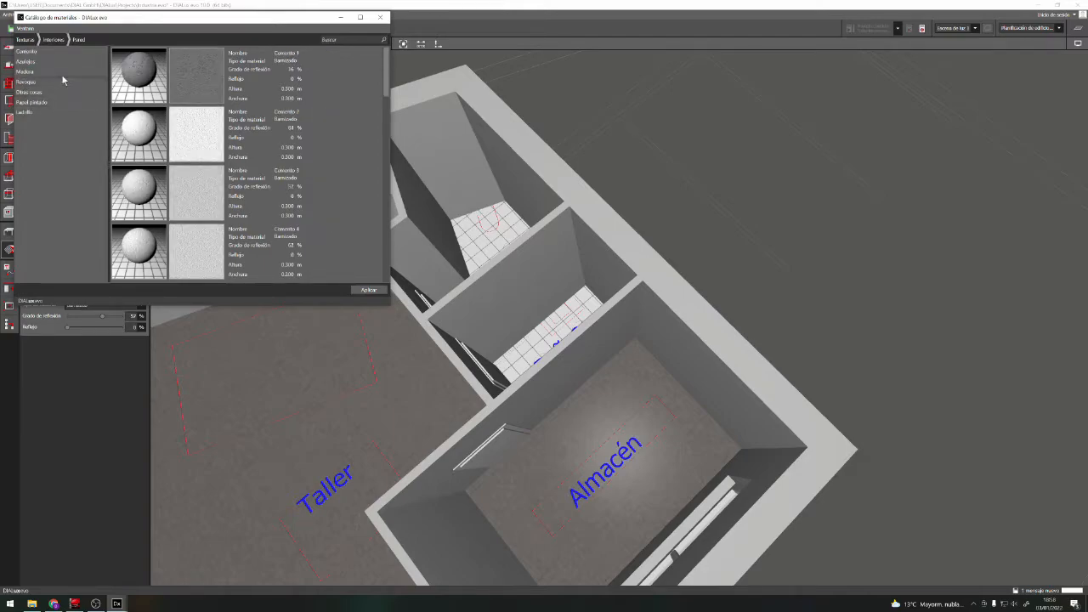
{"action": "left_click", "coordinate": [37, 63]}
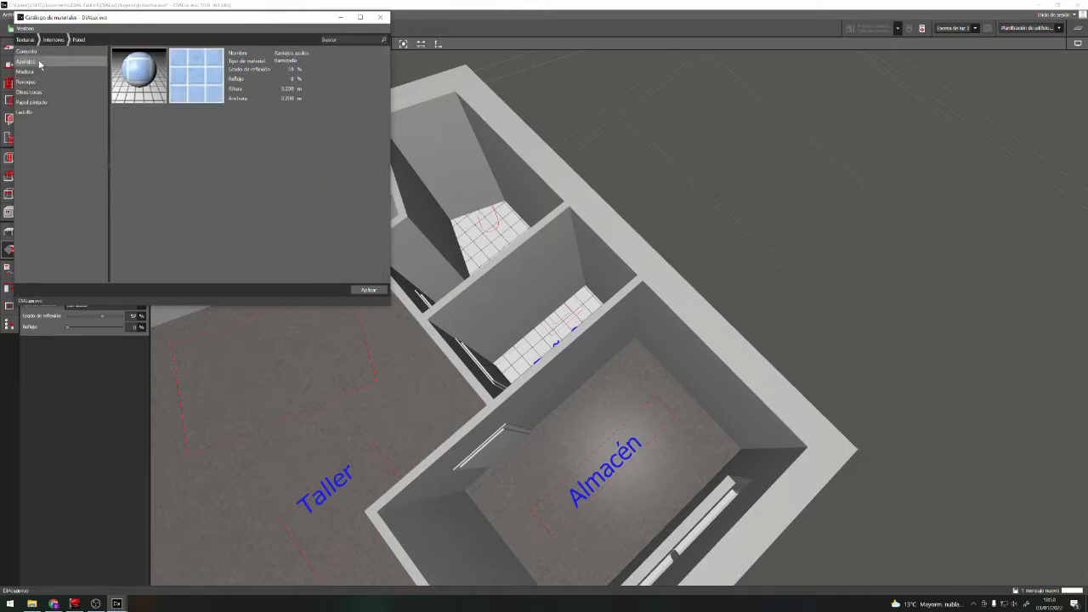
{"action": "left_click", "coordinate": [200, 77]}
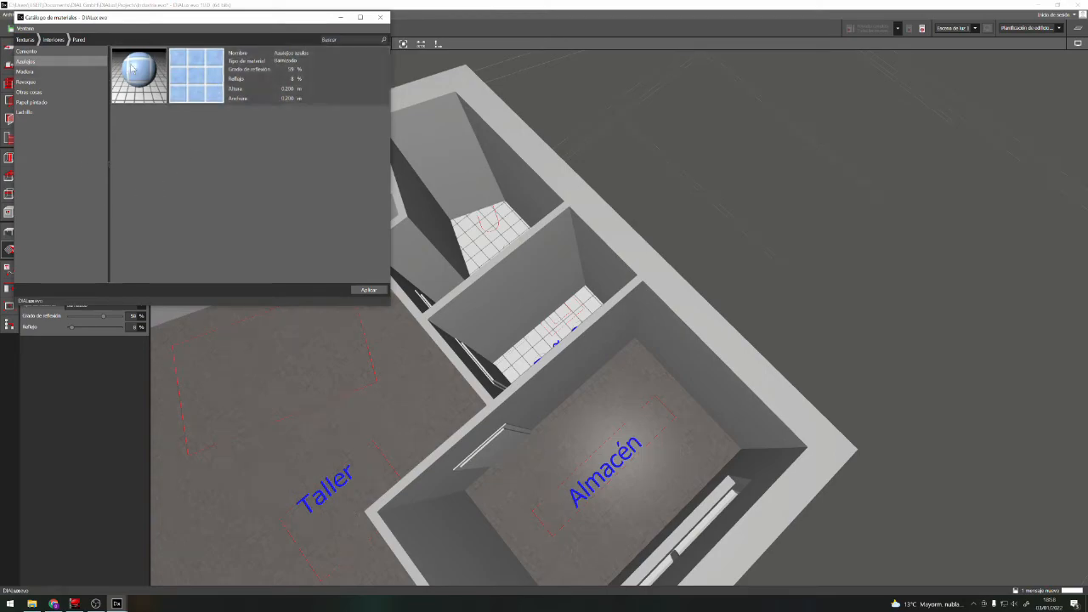
{"action": "left_click", "coordinate": [381, 18]}
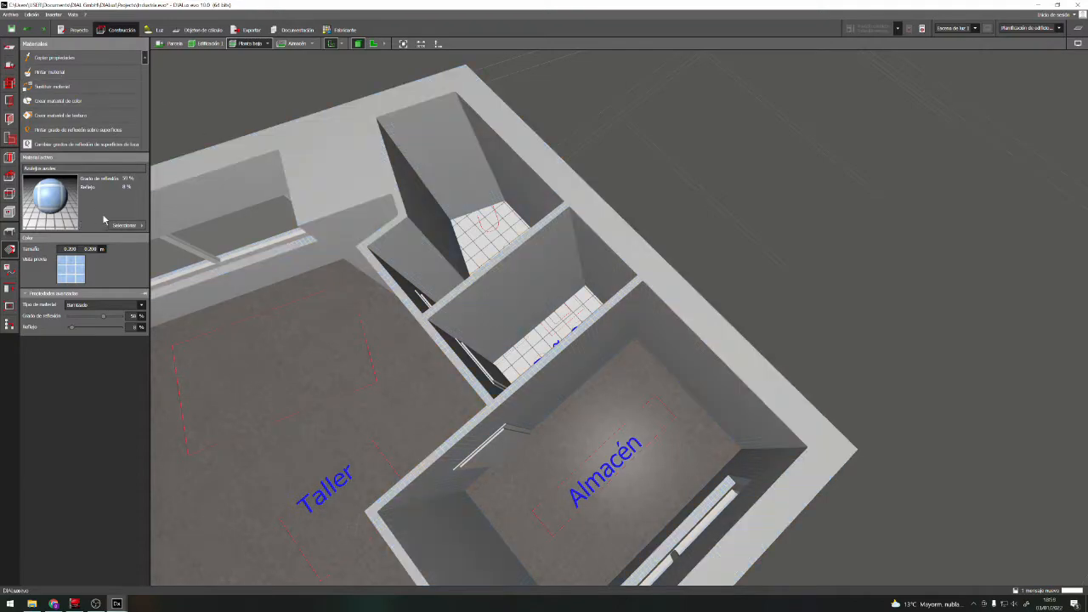
Paint the interior walls of the bathroom farther from the Almacén with the blue tile texture
{"action": "scroll", "coordinate": [461, 207], "scroll_direction": "up", "scroll_amount": 5}
{"action": "right_click_drag", "start_coordinate": [460, 208], "coordinate": [480, 195]}
{"action": "left_click", "coordinate": [485, 202]}
{"action": "left_click_drag", "start_coordinate": [489, 268], "coordinate": [452, 241]}
{"action": "left_click", "coordinate": [549, 298]}
{"action": "scroll", "coordinate": [579, 297], "scroll_direction": "down", "scroll_amount": 4}
{"action": "left_click", "coordinate": [535, 170]}
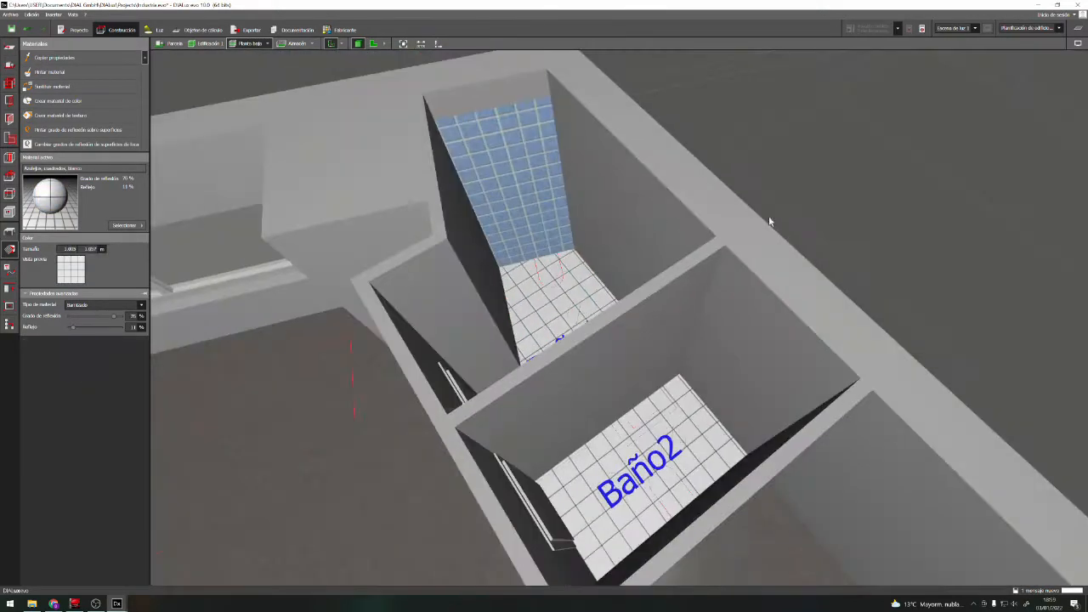
{"action": "left_click", "coordinate": [614, 200]}
{"action": "left_click", "coordinate": [447, 317]}
{"action": "left_click", "coordinate": [755, 355]}
{"action": "left_click", "coordinate": [633, 357]}
Cover the interior walls of Baño2 and the remaining bathroom wall surfaces with the blue tile texture
{"action": "right_click_drag", "start_coordinate": [442, 280], "coordinate": [463, 262]}
{"action": "left_click", "coordinate": [578, 285]}
{"action": "left_click_drag", "start_coordinate": [586, 393], "coordinate": [567, 400]}
{"action": "left_click_drag", "start_coordinate": [491, 344], "coordinate": [499, 372]}
{"action": "left_click", "coordinate": [349, 340]}
{"action": "key", "text": "Escape"}
{"action": "right_click_drag", "start_coordinate": [600, 335], "coordinate": [631, 333]}
{"action": "left_click", "coordinate": [581, 284]}
{"action": "left_click", "coordinate": [124, 57]}
{"action": "left_click", "coordinate": [85, 72]}
{"action": "left_click", "coordinate": [594, 433]}
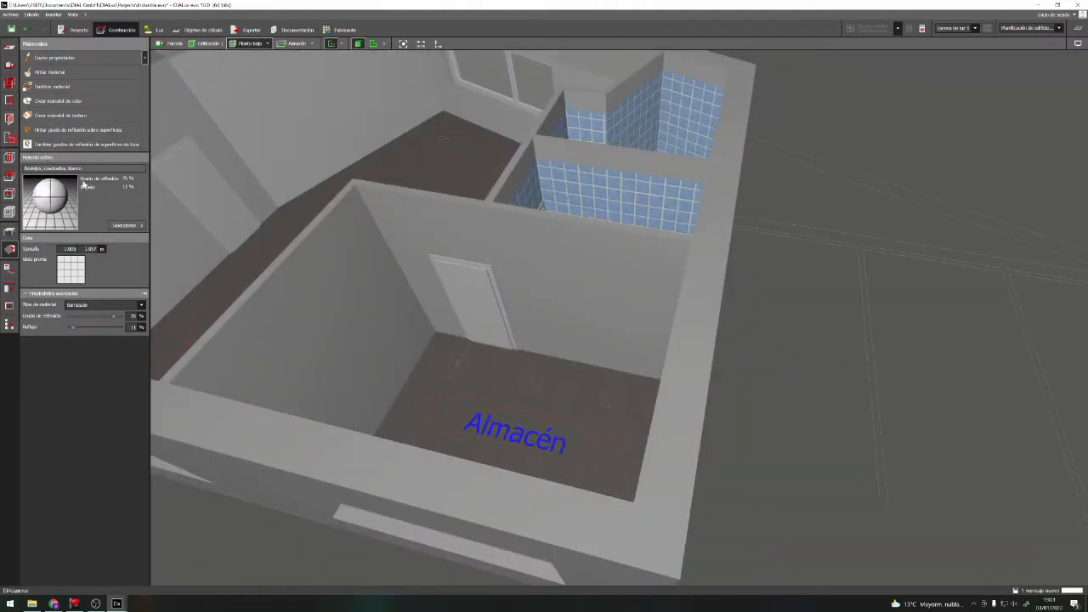
Choose the colour 9018 (Blanco papiro) from the black/white range of the colour catalogue as the active material
{"action": "left_click", "coordinate": [125, 226]}
{"action": "double_click", "coordinate": [167, 284]}
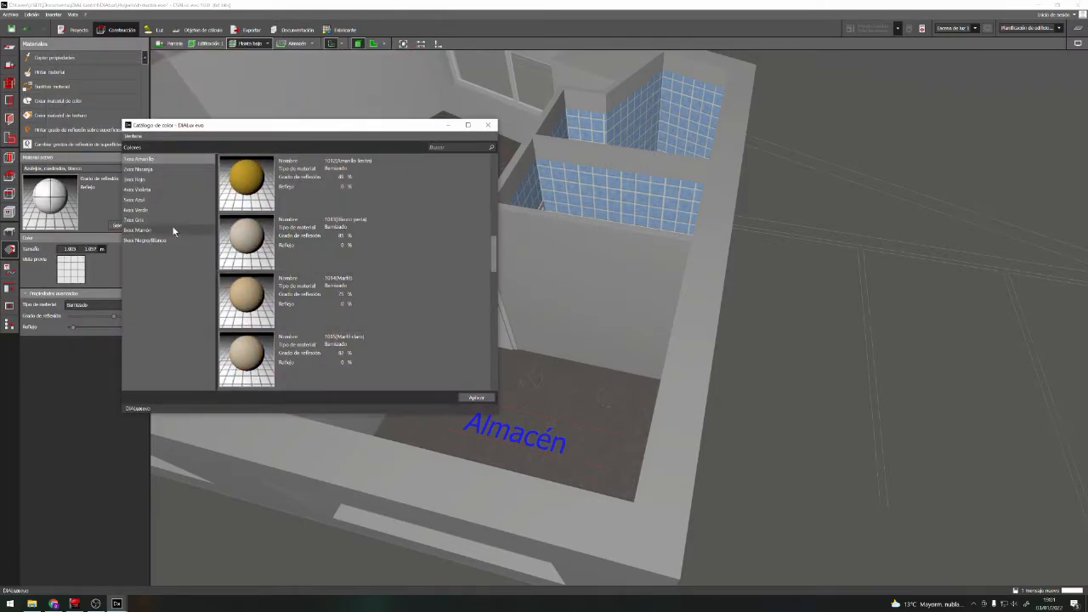
{"action": "left_click", "coordinate": [144, 240]}
{"action": "left_click", "coordinate": [238, 363]}
{"action": "left_click", "coordinate": [476, 398]}
Paint the interior walls of the Almacén with the papyrus white colour
{"action": "left_click", "coordinate": [340, 315]}
{"action": "left_click", "coordinate": [527, 278]}
{"action": "mouse_move", "coordinate": [544, 285]}
{"action": "right_mouse_down"}
{"action": "mouse_move", "coordinate": [247, 337]}
{"action": "mouse_move", "coordinate": [179, 382]}
{"action": "right_mouse_up"}
{"action": "left_click", "coordinate": [656, 192]}
Choose the colour 9001 (Blanco crema) from the black/white range of the colour catalogue as the active material
{"action": "right_click_drag", "start_coordinate": [308, 138], "coordinate": [476, 425]}
{"action": "left_click", "coordinate": [127, 225]}
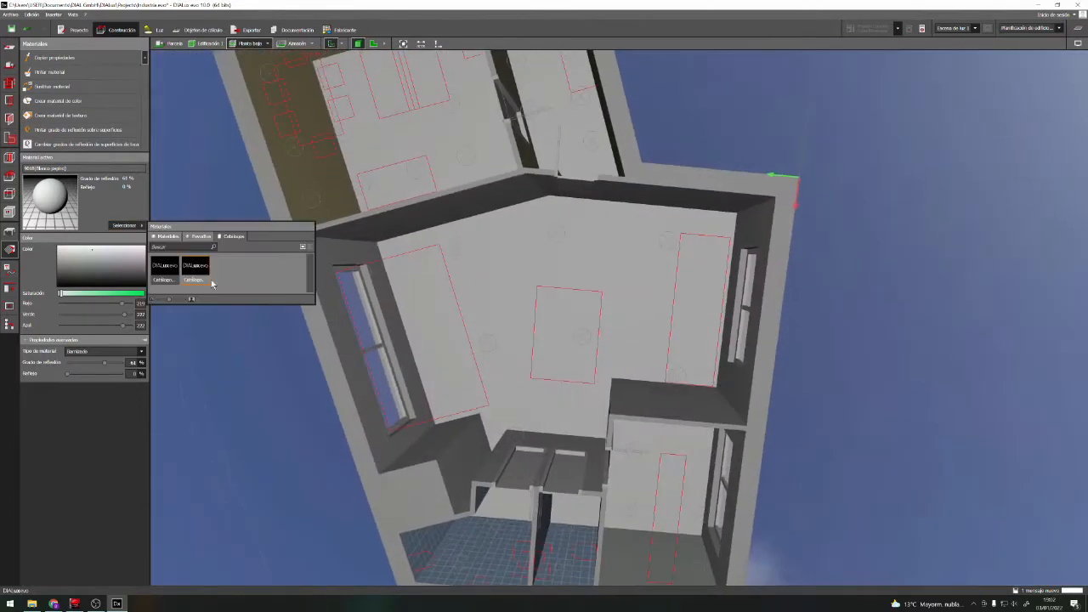
{"action": "left_click", "coordinate": [199, 269]}
{"action": "left_click", "coordinate": [83, 176]}
{"action": "mouse_move", "coordinate": [429, 158]}
{"action": "left_mouse_down"}
{"action": "mouse_move", "coordinate": [433, 323]}
{"action": "mouse_move", "coordinate": [433, 148]}
{"action": "left_mouse_up"}
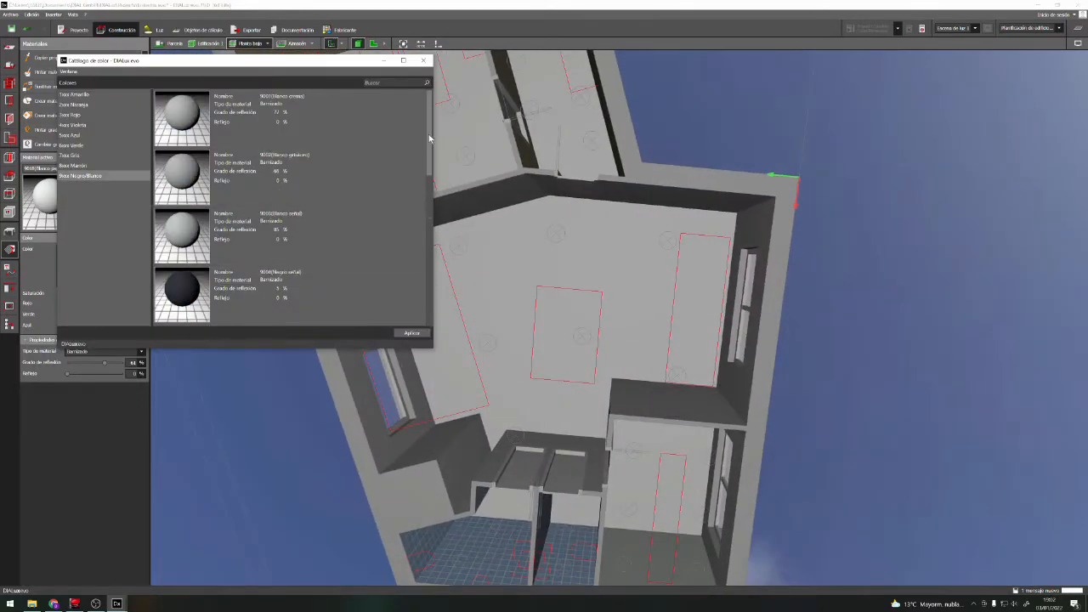
{"action": "left_click", "coordinate": [220, 117]}
{"action": "left_click", "coordinate": [412, 333]}
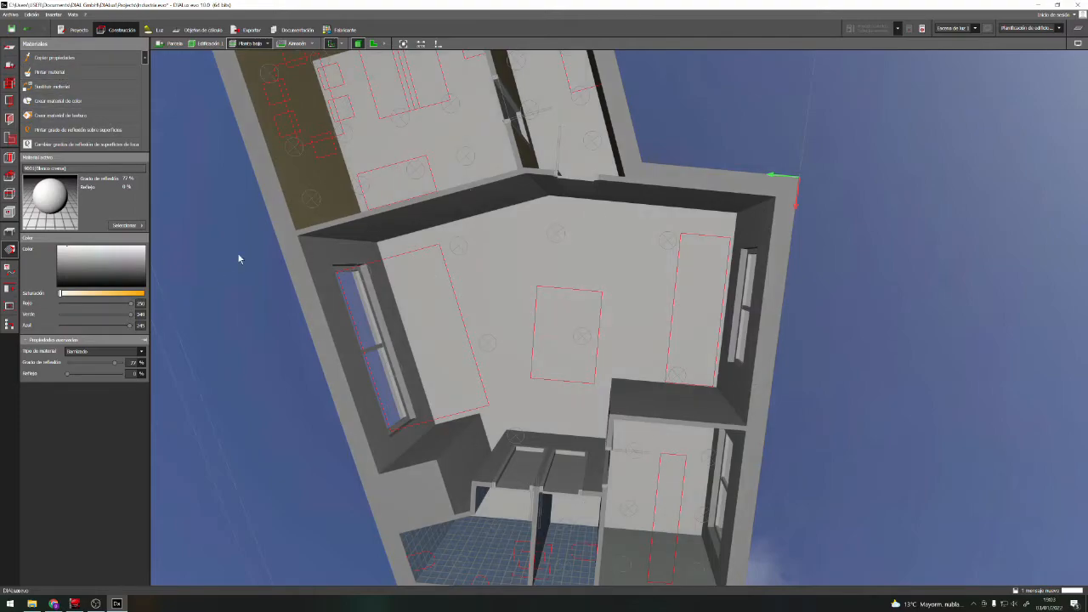
Examine the painted walls of all the rooms from different distances and angles
{"action": "right_click_drag", "start_coordinate": [420, 162], "coordinate": [339, 335]}
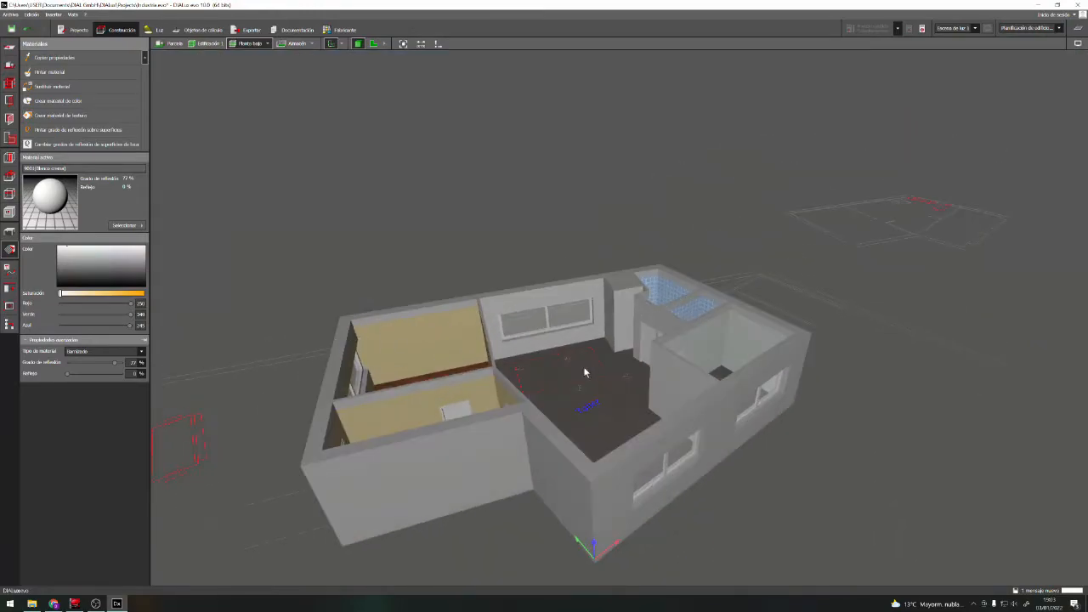
{"action": "scroll", "coordinate": [571, 368], "scroll_direction": "up", "scroll_amount": 6}
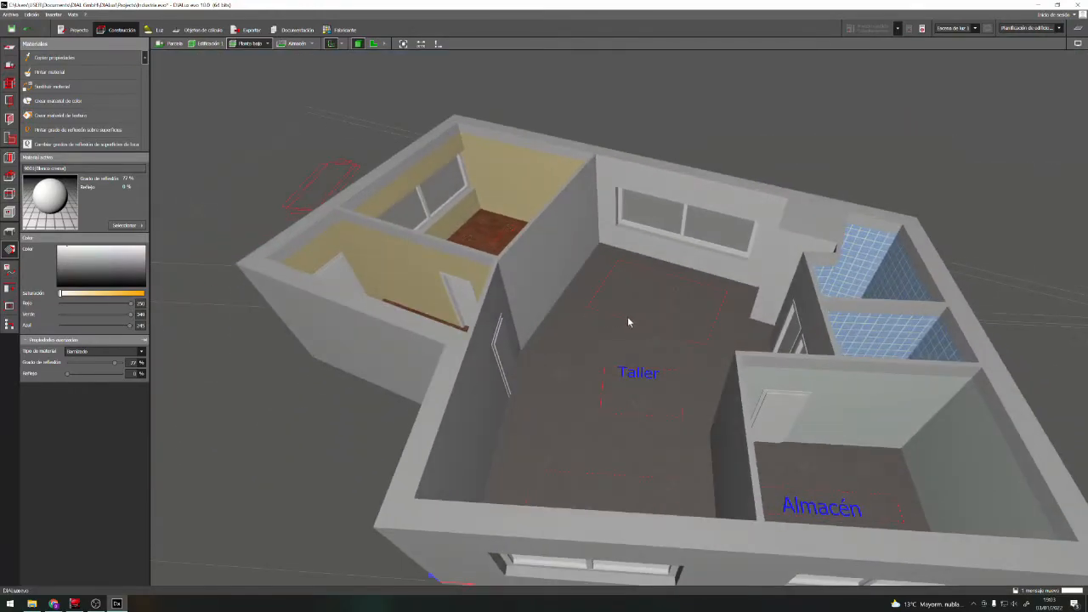
{"action": "right_click_drag", "start_coordinate": [629, 321], "coordinate": [610, 340]}
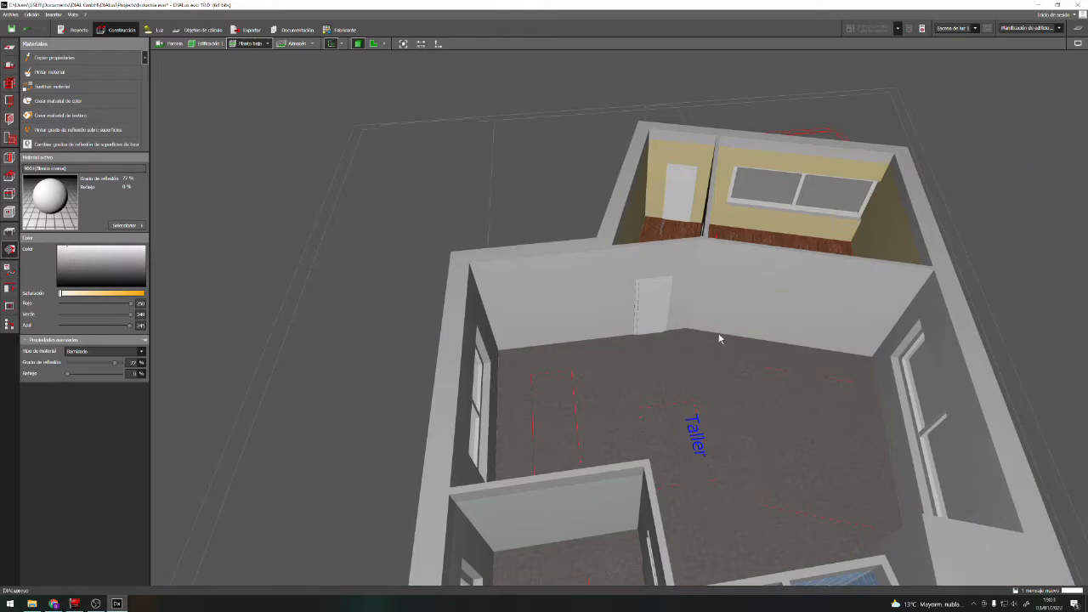
{"action": "right_click_drag", "start_coordinate": [707, 317], "coordinate": [732, 342]}
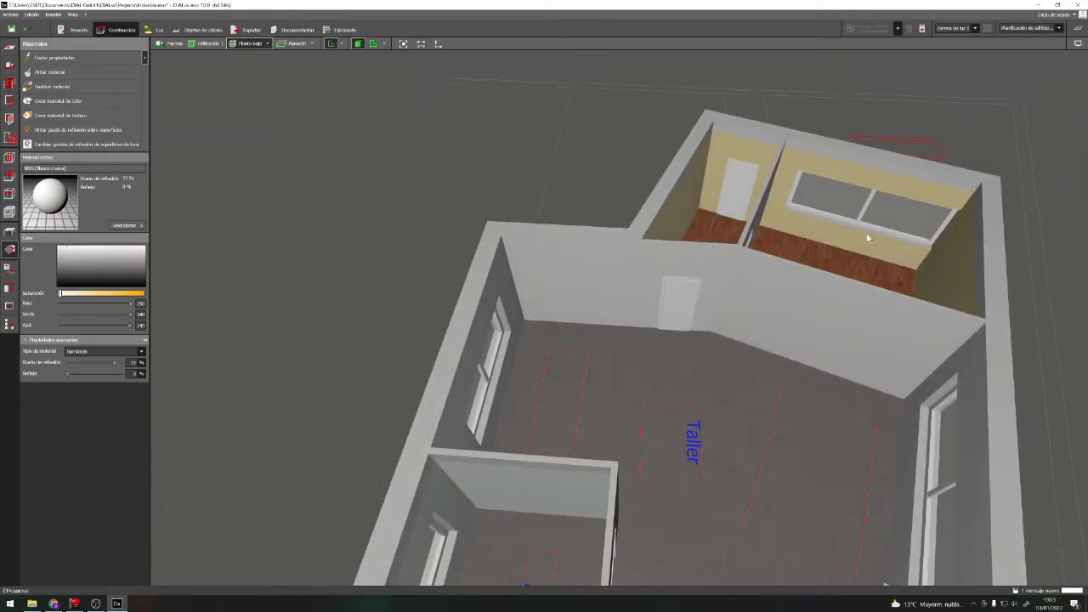
{"action": "scroll", "coordinate": [834, 227], "scroll_direction": "up", "scroll_amount": 3}
{"action": "scroll", "coordinate": [668, 243], "scroll_direction": "up", "scroll_amount": 3}
{"action": "right_click_drag", "start_coordinate": [661, 241], "coordinate": [694, 242]}
{"action": "scroll", "coordinate": [533, 256], "scroll_direction": "up", "scroll_amount": 4}
{"action": "scroll", "coordinate": [536, 268], "scroll_direction": "up", "scroll_amount": 1}
{"action": "right_click_drag", "start_coordinate": [525, 281], "coordinate": [544, 317]}
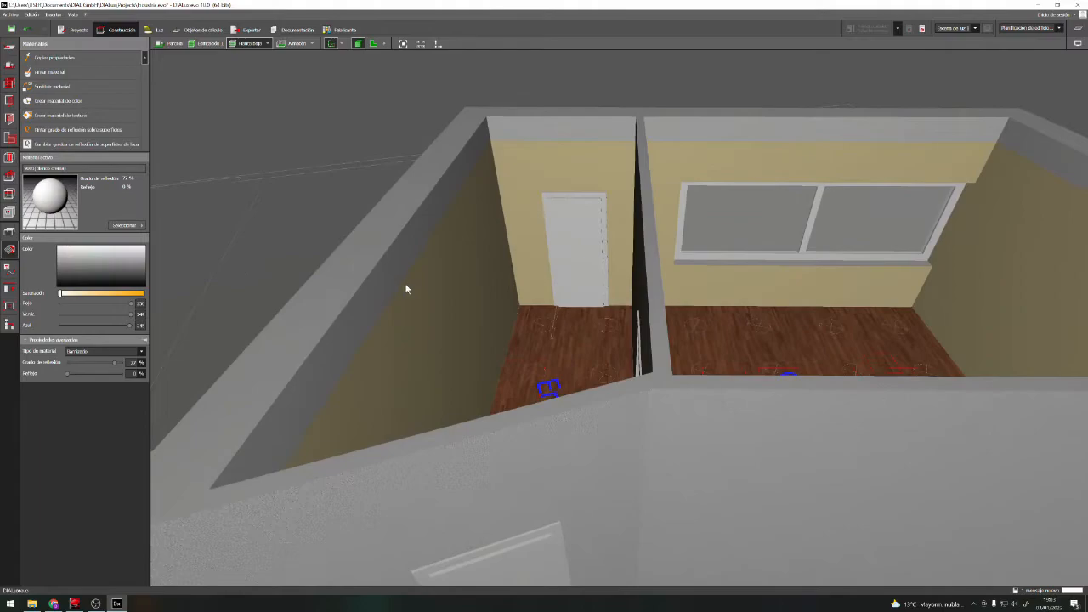
{"action": "right_click_drag", "start_coordinate": [406, 286], "coordinate": [592, 313]}
{"action": "scroll", "coordinate": [581, 306], "scroll_direction": "down", "scroll_amount": 1}
{"action": "scroll", "coordinate": [599, 323], "scroll_direction": "down", "scroll_amount": 5}
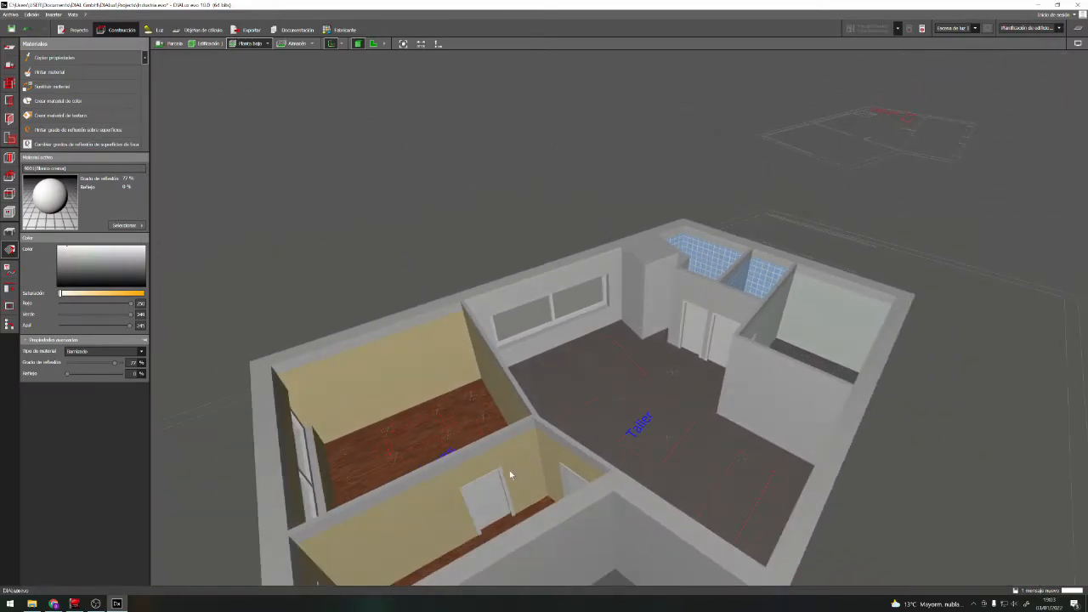
{"action": "right_click_drag", "start_coordinate": [509, 470], "coordinate": [496, 493]}
{"action": "scroll", "coordinate": [473, 499], "scroll_direction": "up", "scroll_amount": 2}
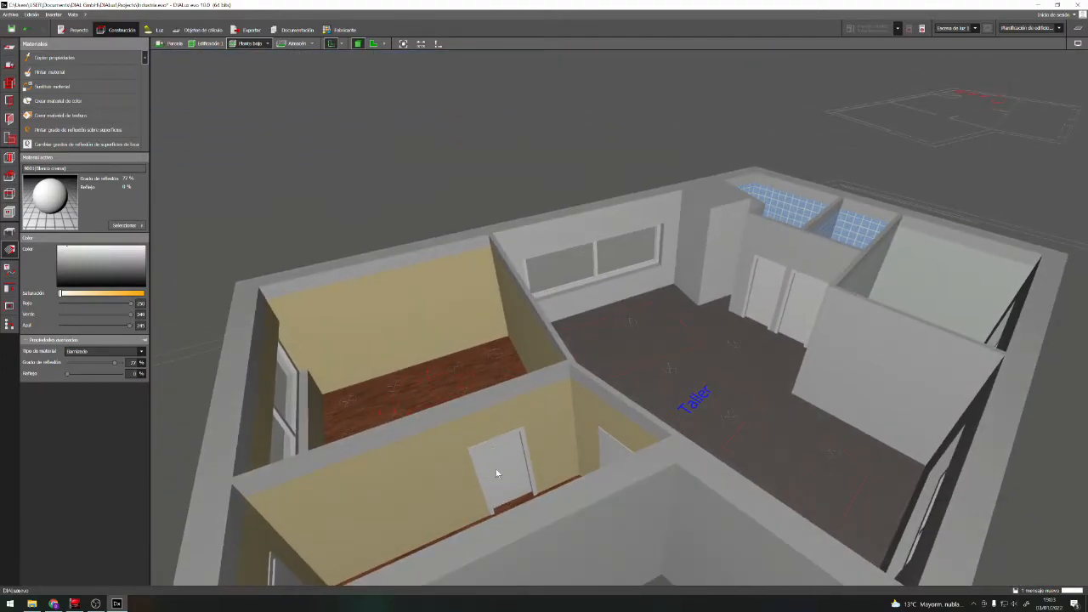
Select the Puerta, Madera de haya texture from the interior door materials and apply it to the door between Entrada and Oficinas
{"action": "left_click", "coordinate": [123, 226]}
{"action": "left_click", "coordinate": [173, 273]}
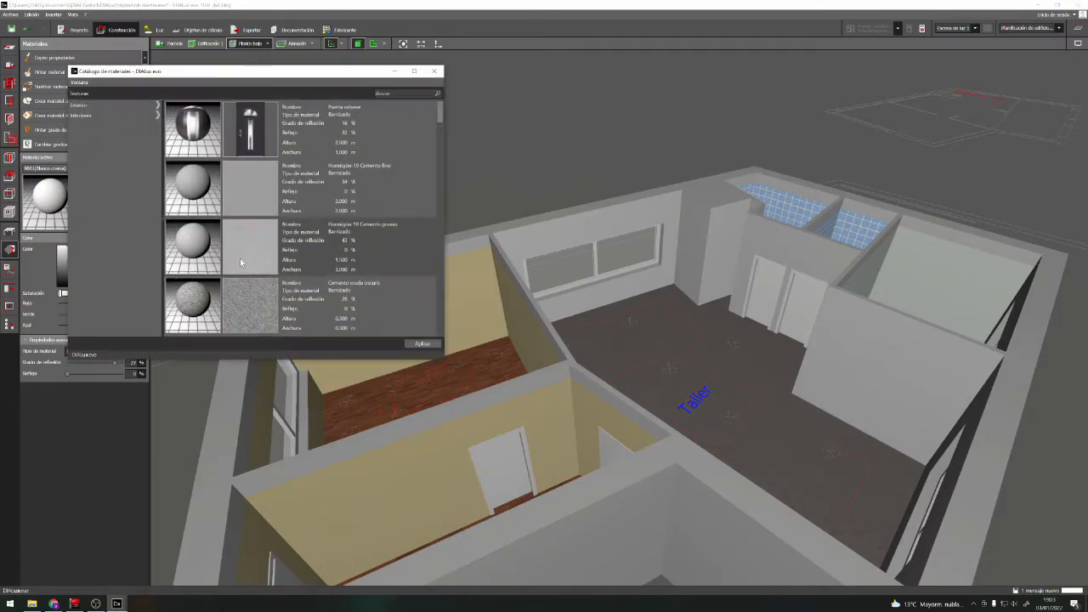
{"action": "left_click", "coordinate": [89, 114]}
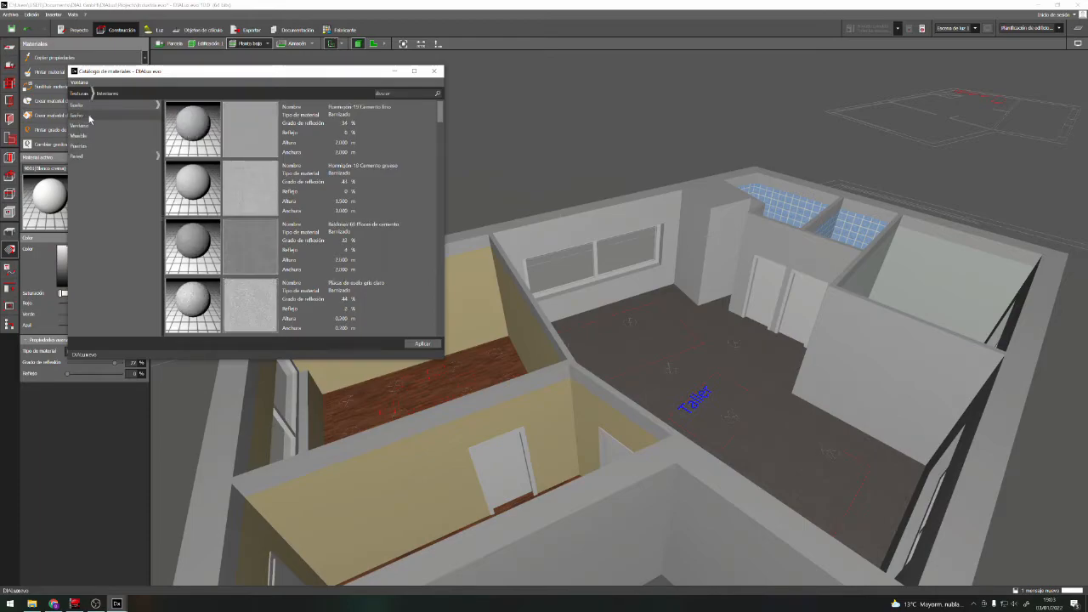
{"action": "left_click", "coordinate": [88, 148]}
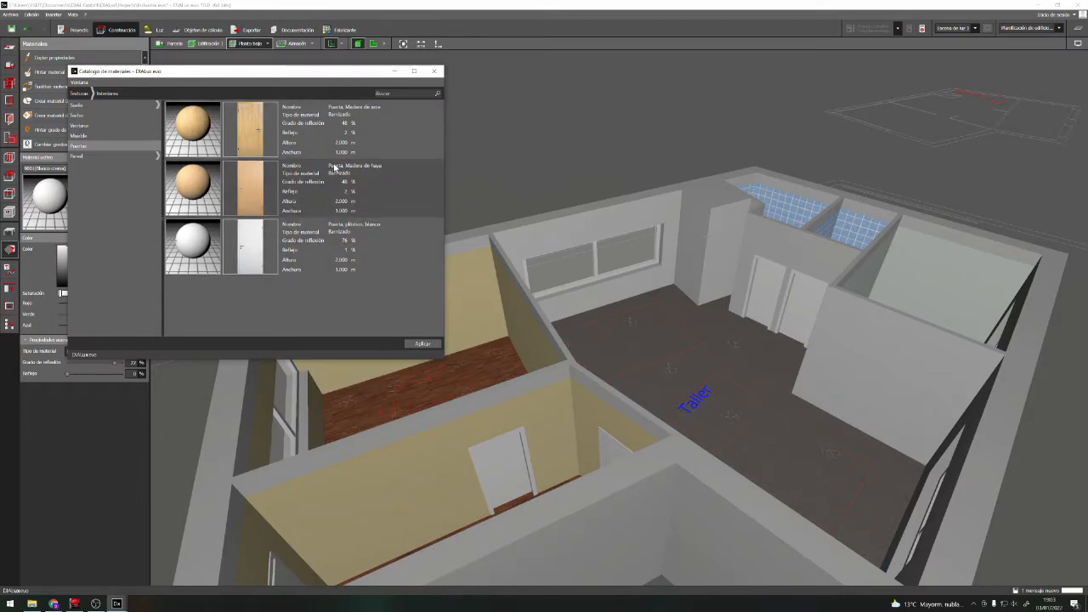
{"action": "left_click", "coordinate": [351, 187]}
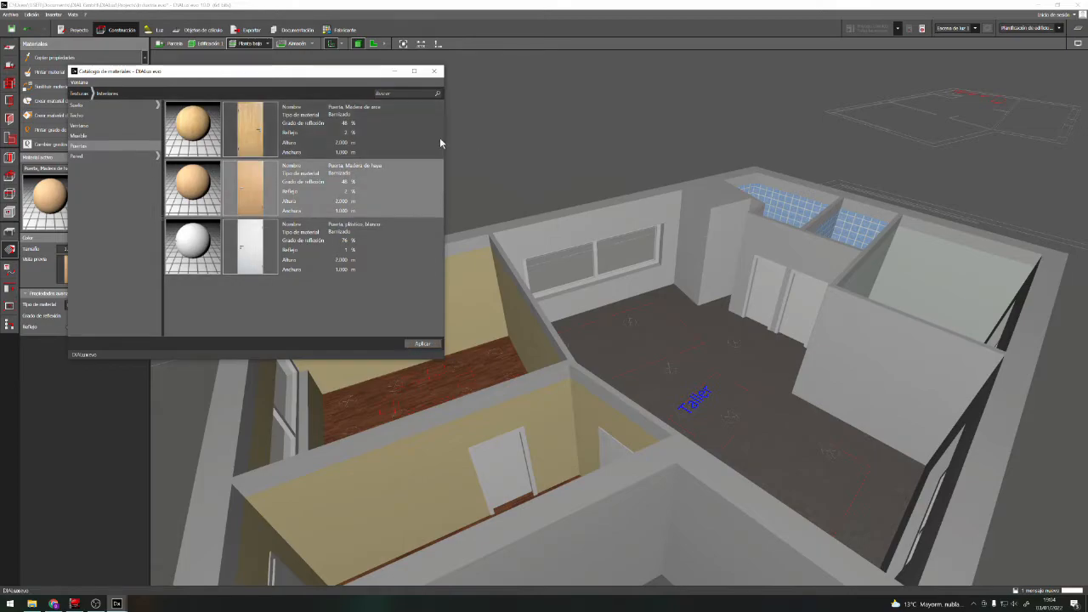
{"action": "left_click", "coordinate": [439, 72]}
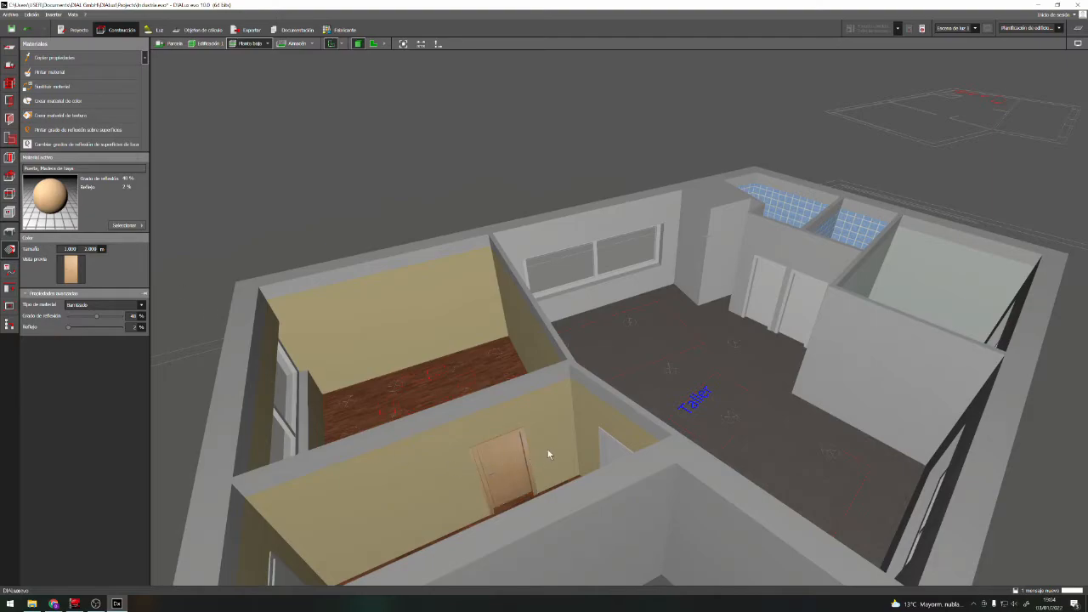
Examine the beech wood door in Entrada and its frame from different distances and angles
{"action": "scroll", "coordinate": [550, 455], "scroll_direction": "up", "scroll_amount": 10}
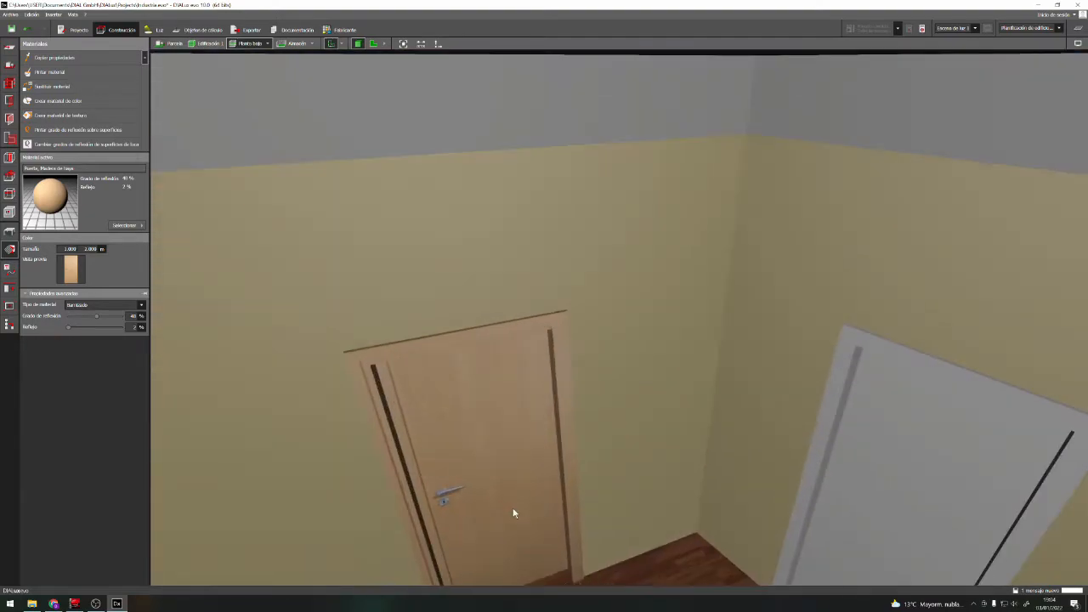
{"action": "scroll", "coordinate": [510, 513], "scroll_direction": "up", "scroll_amount": 3}
{"action": "scroll", "coordinate": [498, 445], "scroll_direction": "down", "scroll_amount": 1}
{"action": "right_click_drag", "start_coordinate": [551, 433], "coordinate": [480, 436]}
{"action": "scroll", "coordinate": [617, 439], "scroll_direction": "up", "scroll_amount": 6}
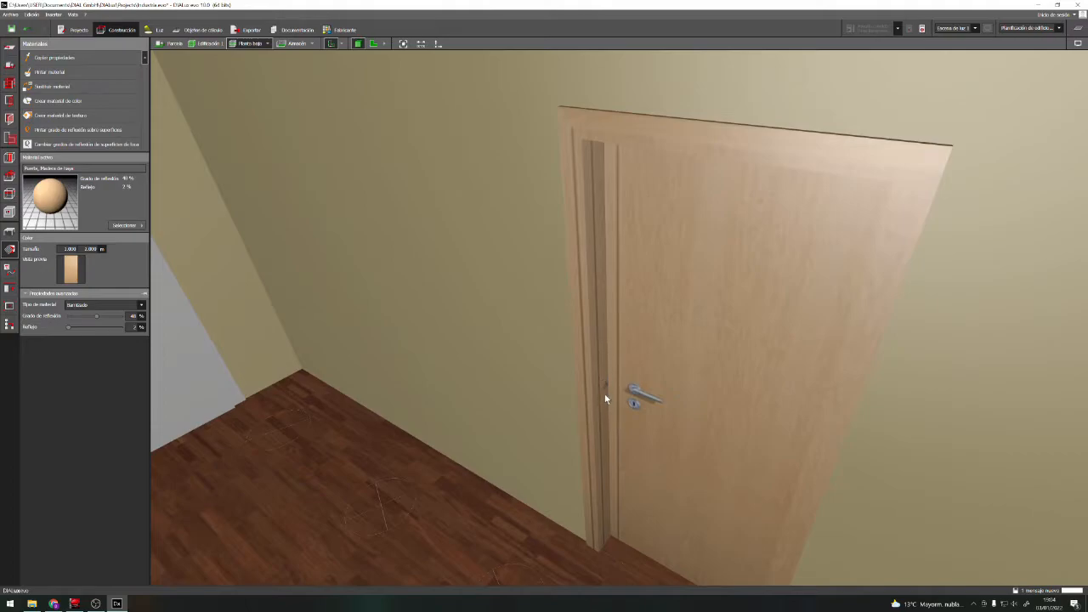
{"action": "scroll", "coordinate": [609, 388], "scroll_direction": "down", "scroll_amount": 1}
{"action": "right_click_drag", "start_coordinate": [604, 388], "coordinate": [515, 484]}
{"action": "scroll", "coordinate": [503, 476], "scroll_direction": "up", "scroll_amount": 4}
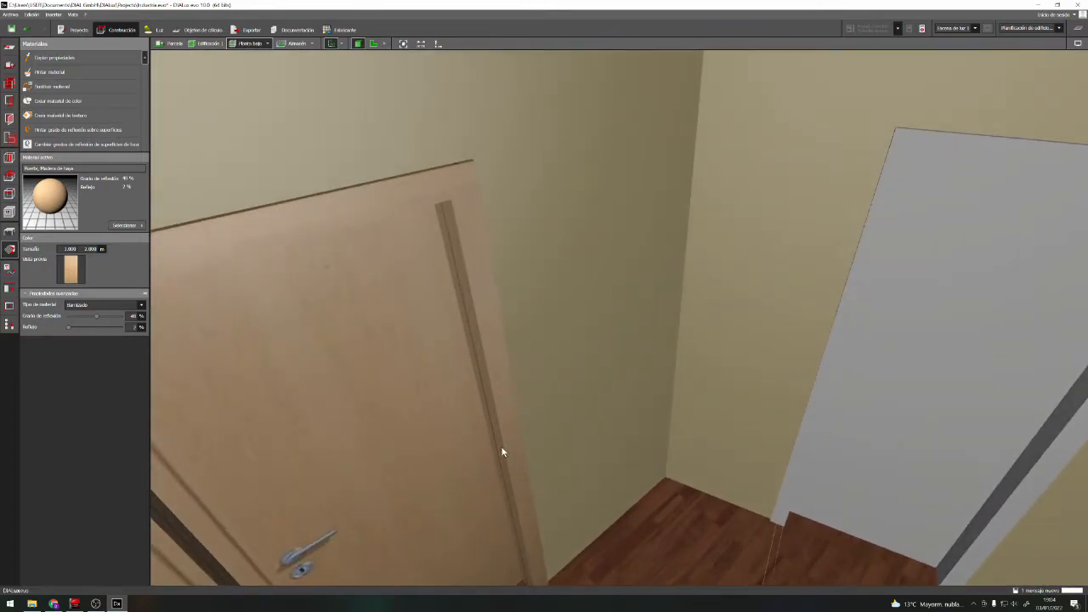
{"action": "scroll", "coordinate": [549, 431], "scroll_direction": "down", "scroll_amount": 8}
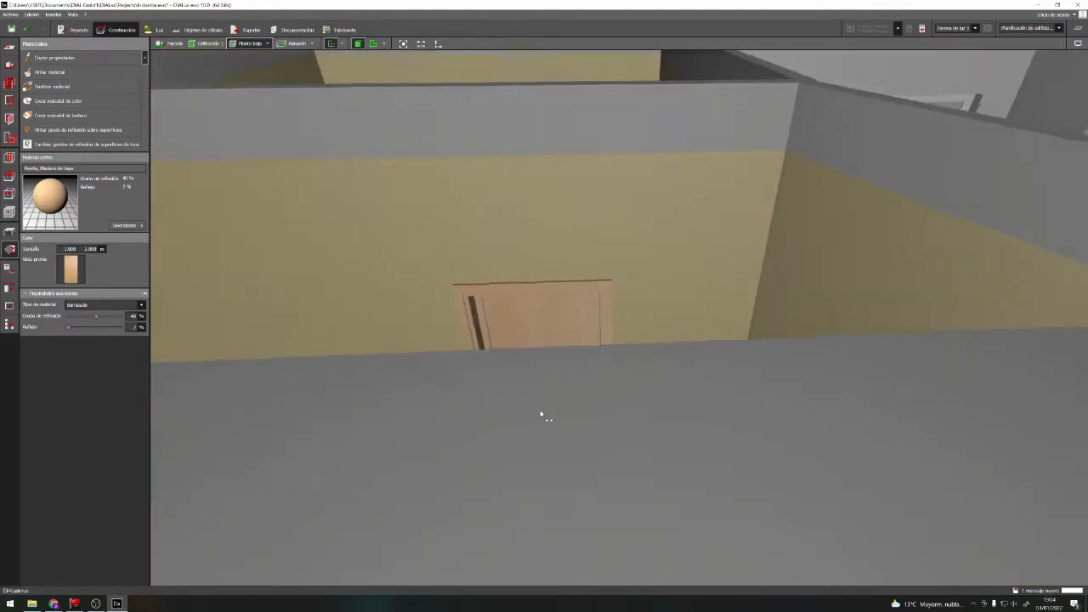
{"action": "right_click_drag", "start_coordinate": [539, 412], "coordinate": [541, 435]}
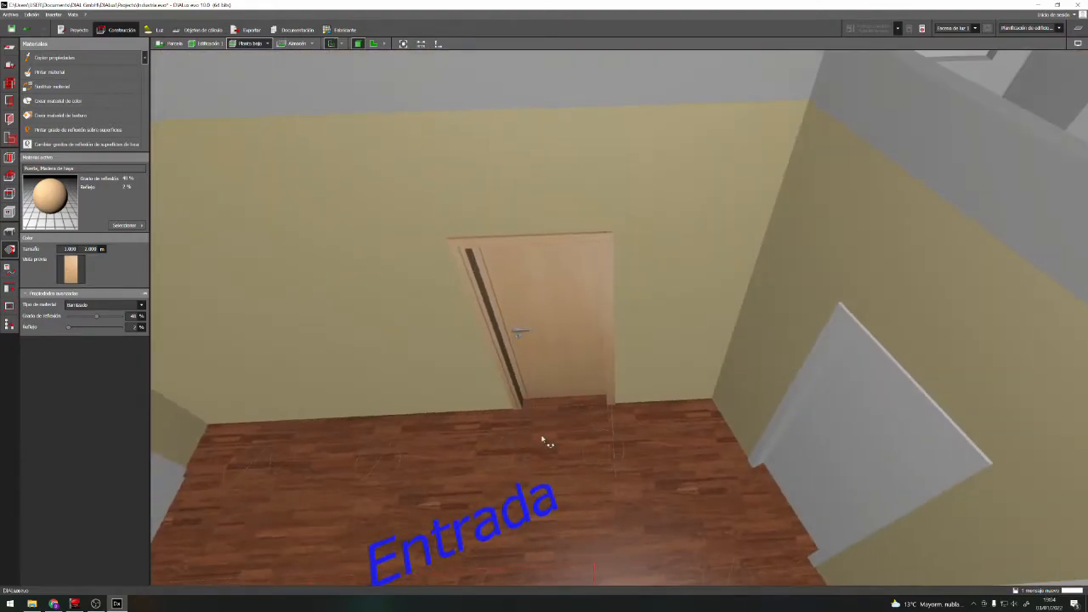
{"action": "scroll", "coordinate": [554, 359], "scroll_direction": "up", "scroll_amount": 3}
{"action": "scroll", "coordinate": [570, 353], "scroll_direction": "down", "scroll_amount": 1}
{"action": "scroll", "coordinate": [570, 355], "scroll_direction": "down", "scroll_amount": 2}
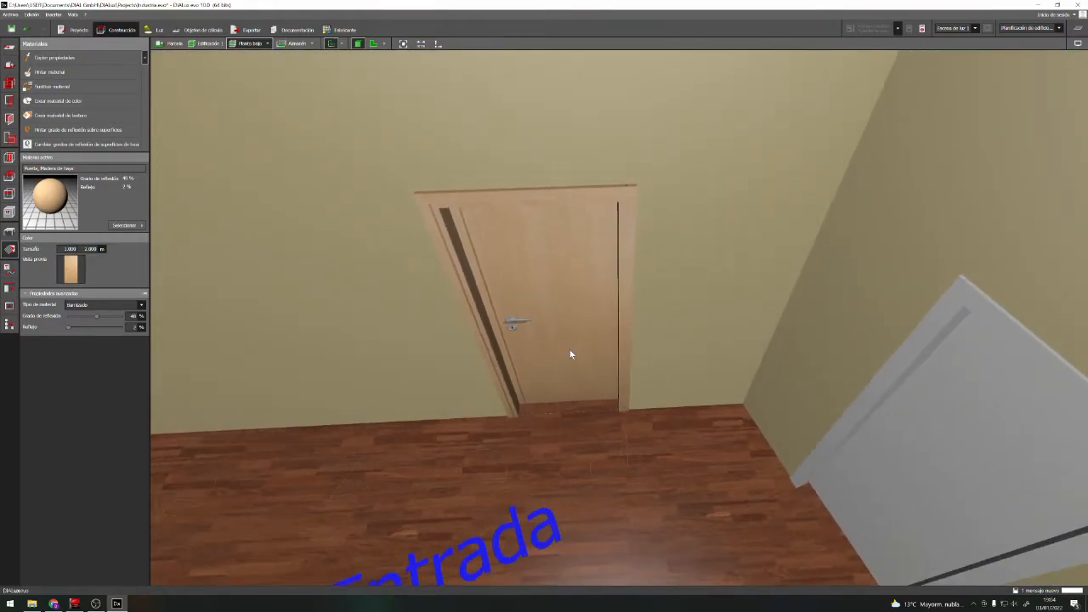
{"action": "scroll", "coordinate": [585, 351], "scroll_direction": "up", "scroll_amount": 3}
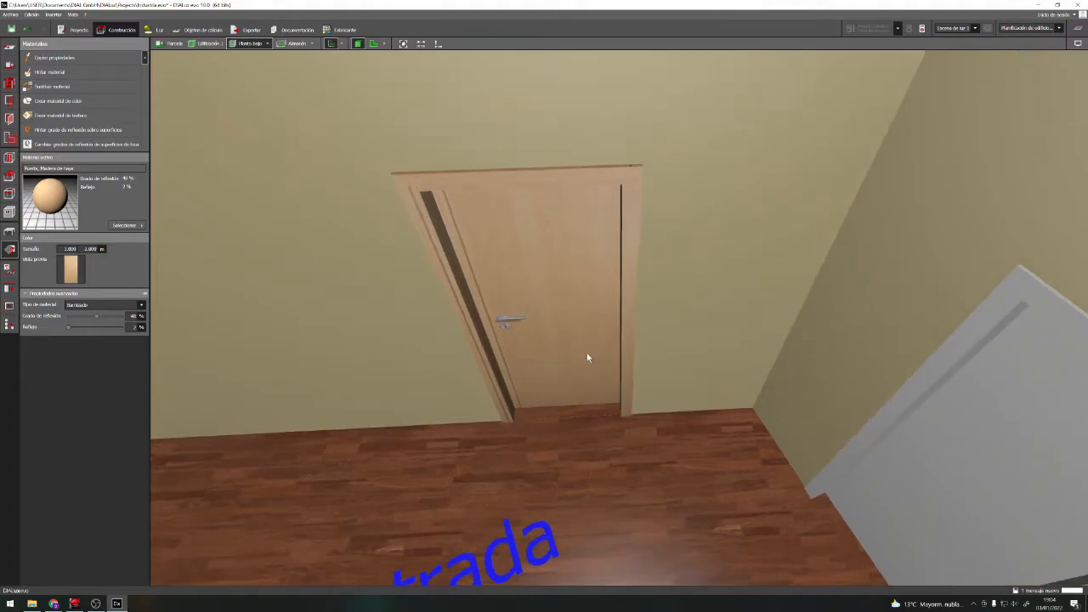
{"action": "right_click_drag", "start_coordinate": [595, 360], "coordinate": [562, 347]}
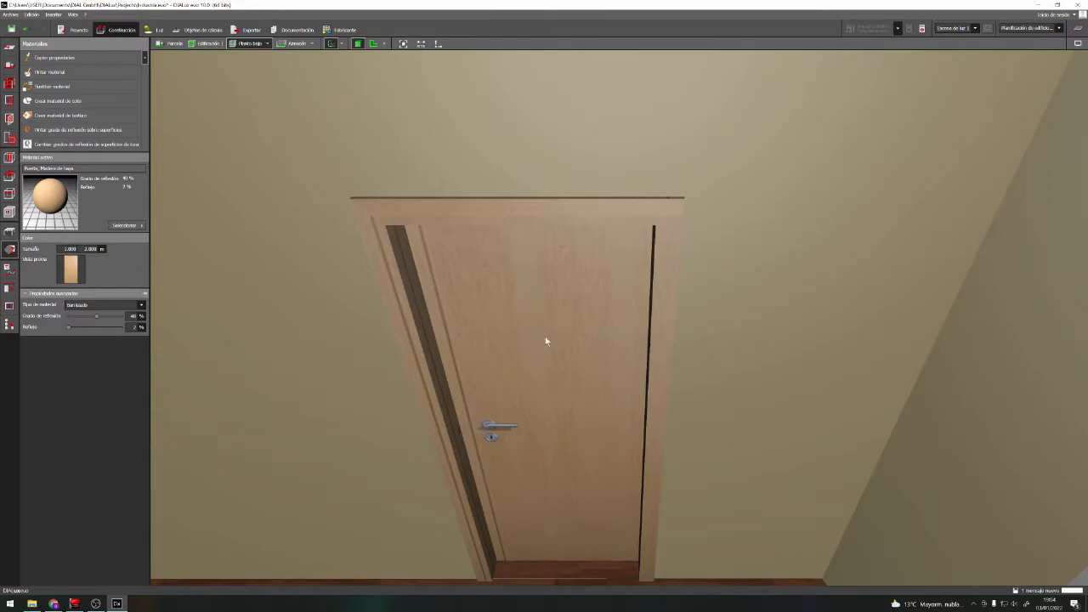
{"action": "scroll", "coordinate": [548, 243], "scroll_direction": "down", "scroll_amount": 3}
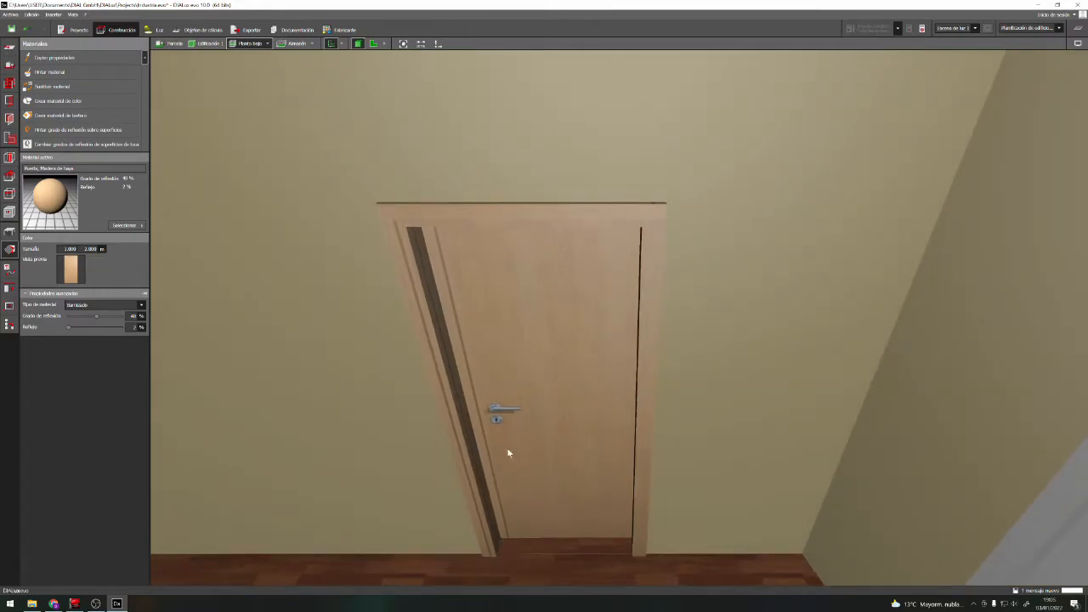
Try to adjust the width of the beech wood texture on the handle-side jamb of the Oficinas door in Entrada
{"action": "middle_click_drag", "start_coordinate": [564, 326], "coordinate": [533, 176]}
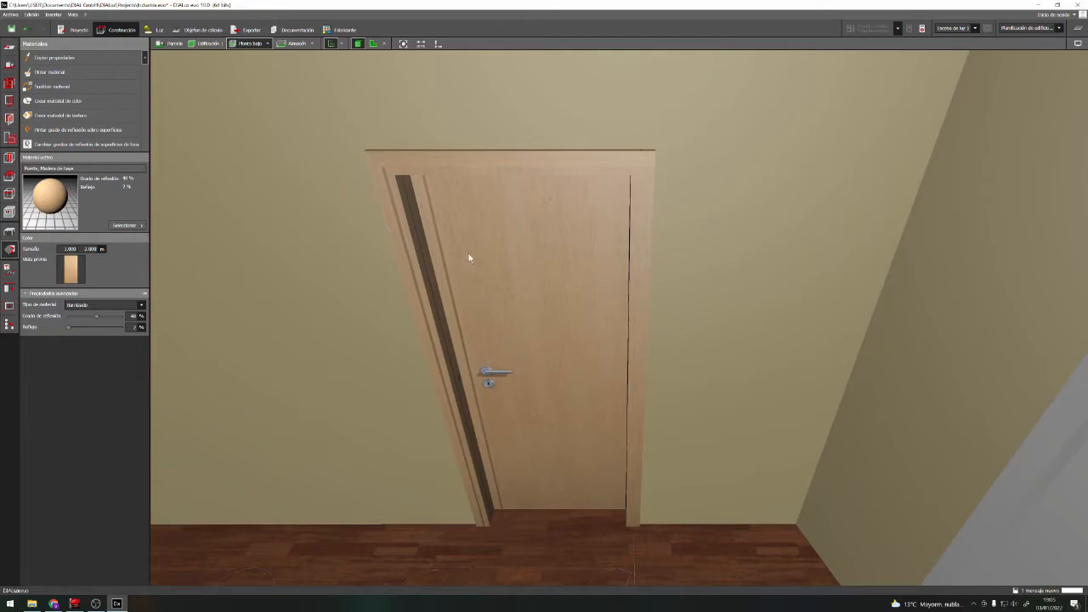
{"action": "left_click", "coordinate": [439, 323]}
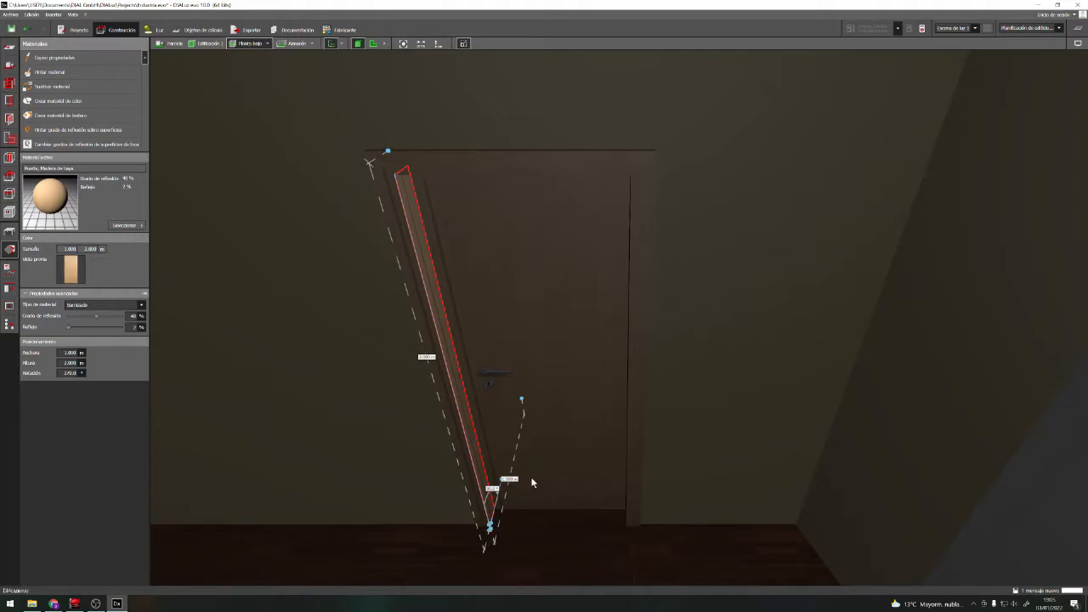
{"action": "left_click_drag", "start_coordinate": [521, 399], "coordinate": [525, 390]}
{"action": "left_click_drag", "start_coordinate": [526, 390], "coordinate": [555, 375]}
{"action": "left_click", "coordinate": [549, 530]}
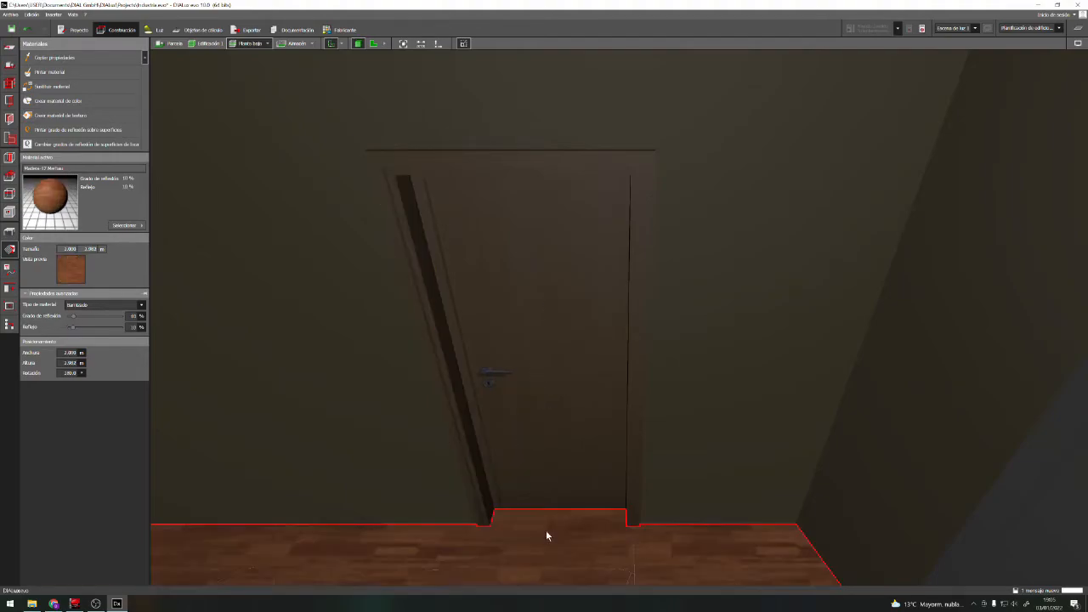
{"action": "right_click_drag", "start_coordinate": [561, 546], "coordinate": [617, 529]}
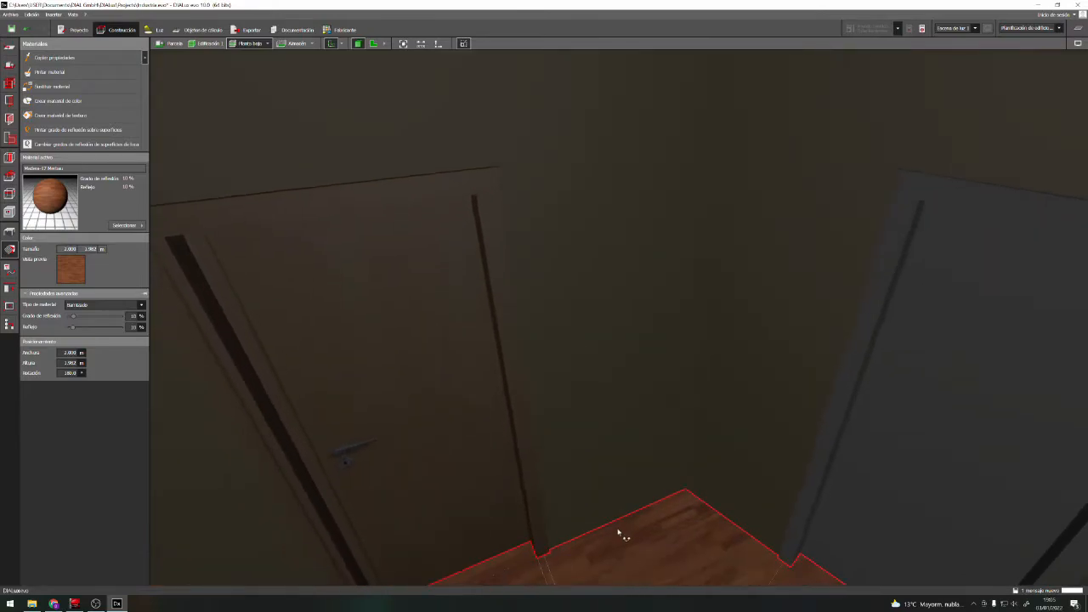
Stretch the beech wood texture on the door's hinge-side jamb to about 1.7 m wide
{"action": "left_click", "coordinate": [519, 474]}
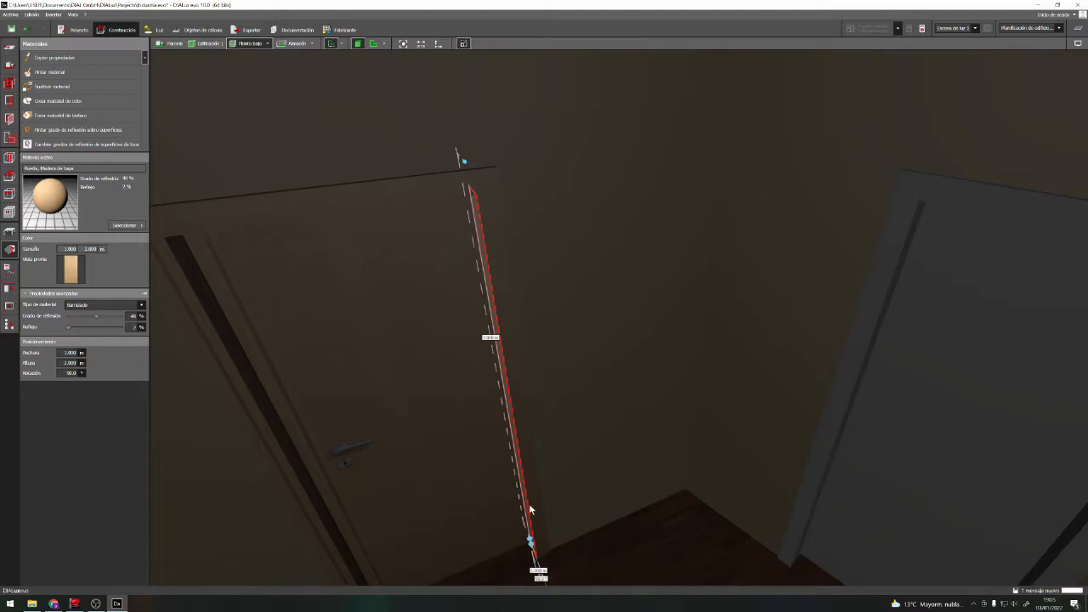
{"action": "left_click_drag", "start_coordinate": [463, 159], "coordinate": [465, 162]}
{"action": "scroll", "coordinate": [579, 497], "scroll_direction": "down", "scroll_amount": 3}
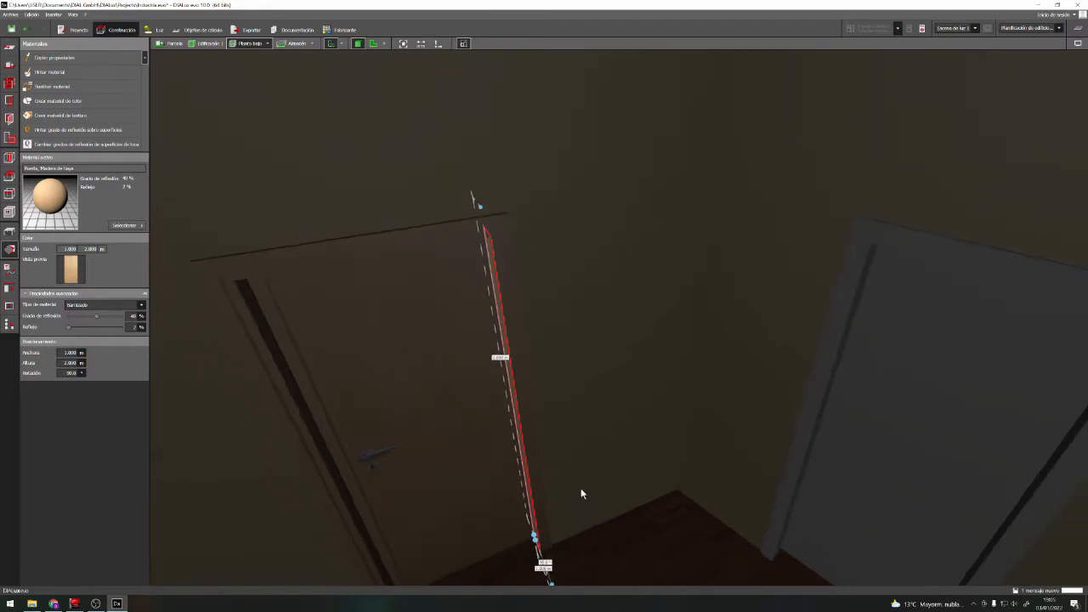
{"action": "scroll", "coordinate": [595, 532], "scroll_direction": "down", "scroll_amount": 2}
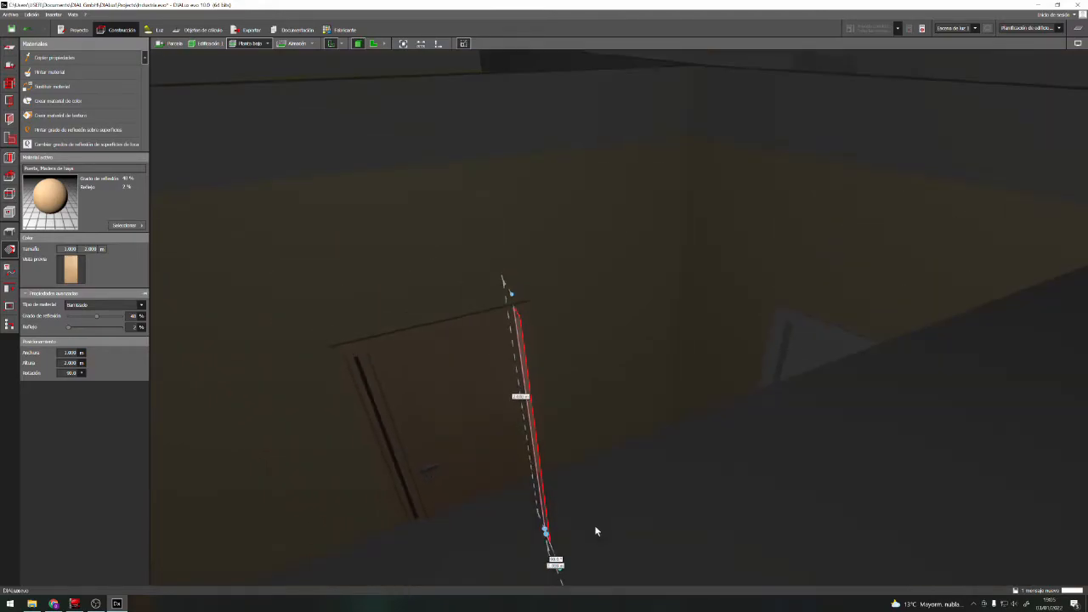
{"action": "scroll", "coordinate": [595, 481], "scroll_direction": "down", "scroll_amount": 5}
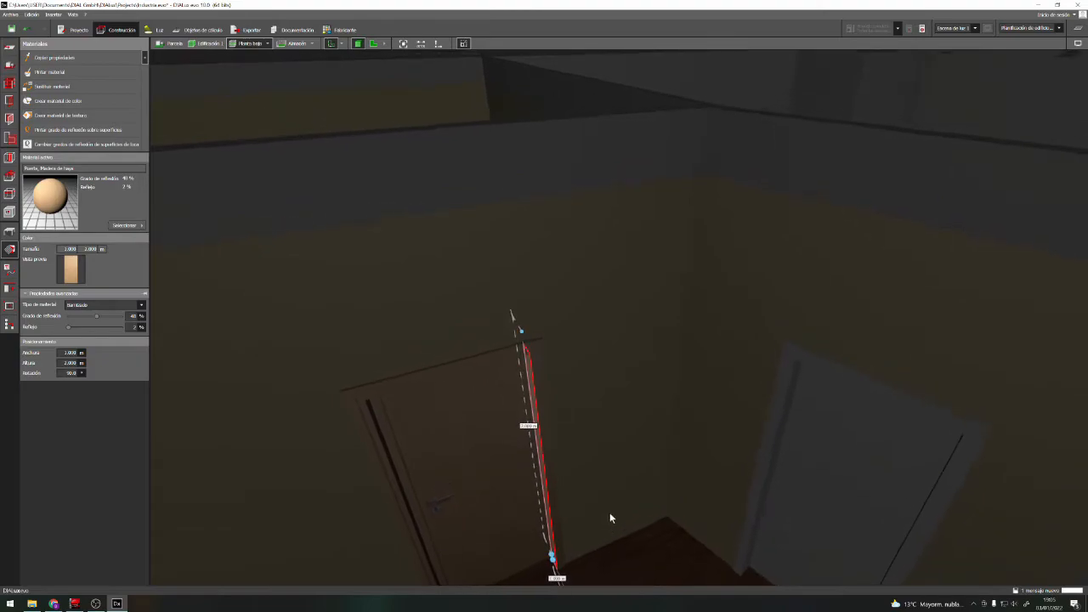
{"action": "left_click_drag", "start_coordinate": [615, 460], "coordinate": [656, 542]}
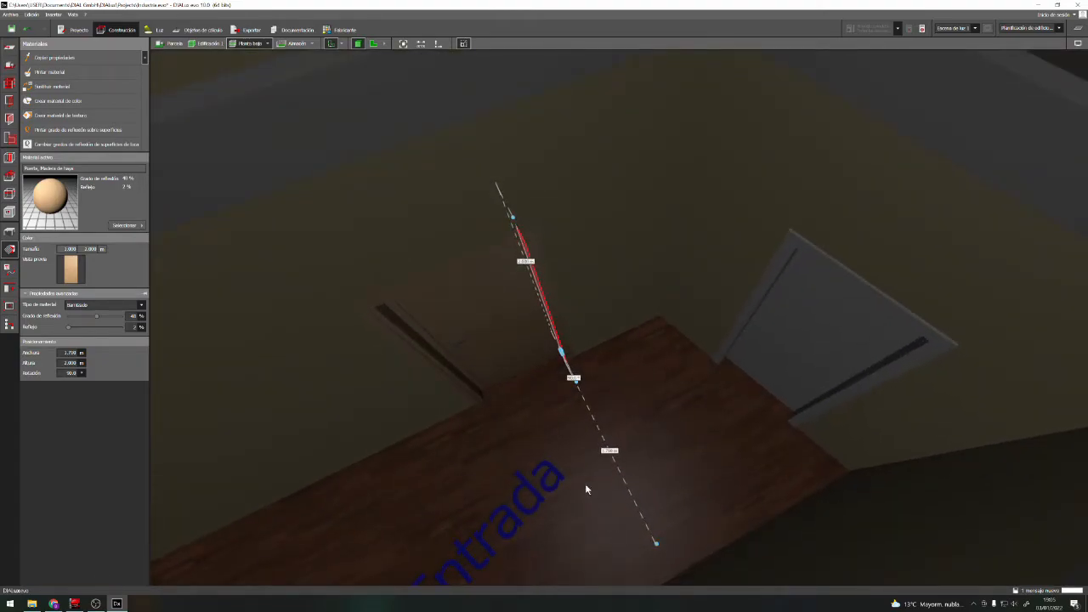
{"action": "left_click", "coordinate": [526, 458]}
{"action": "scroll", "coordinate": [552, 411], "scroll_direction": "up", "scroll_amount": 5}
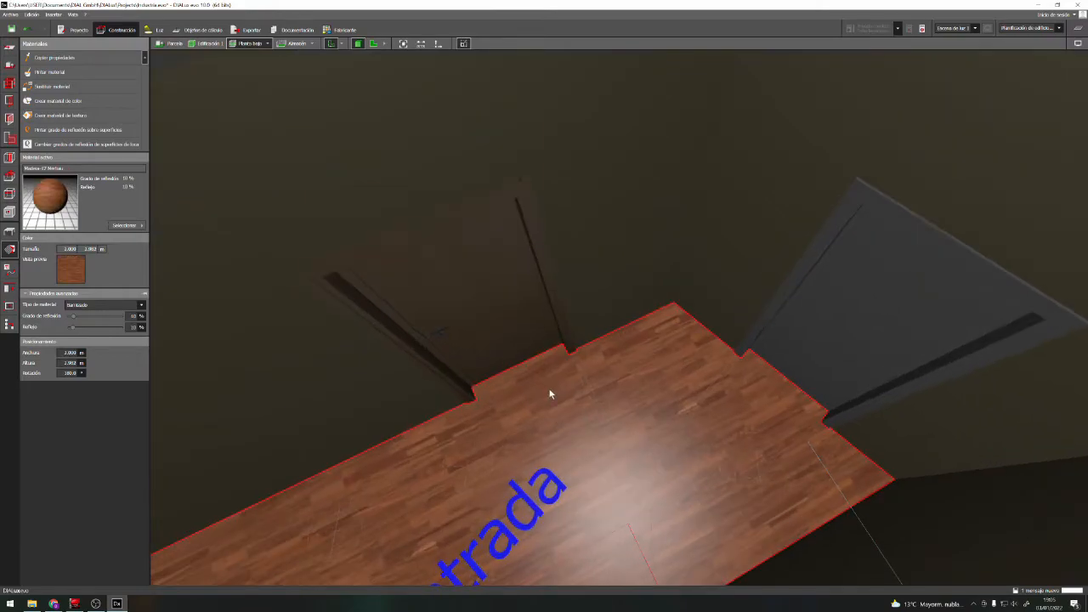
Save the project and shift the beech wood texture on the door leaf from its lower handle-side corner
{"action": "left_click", "coordinate": [473, 274]}
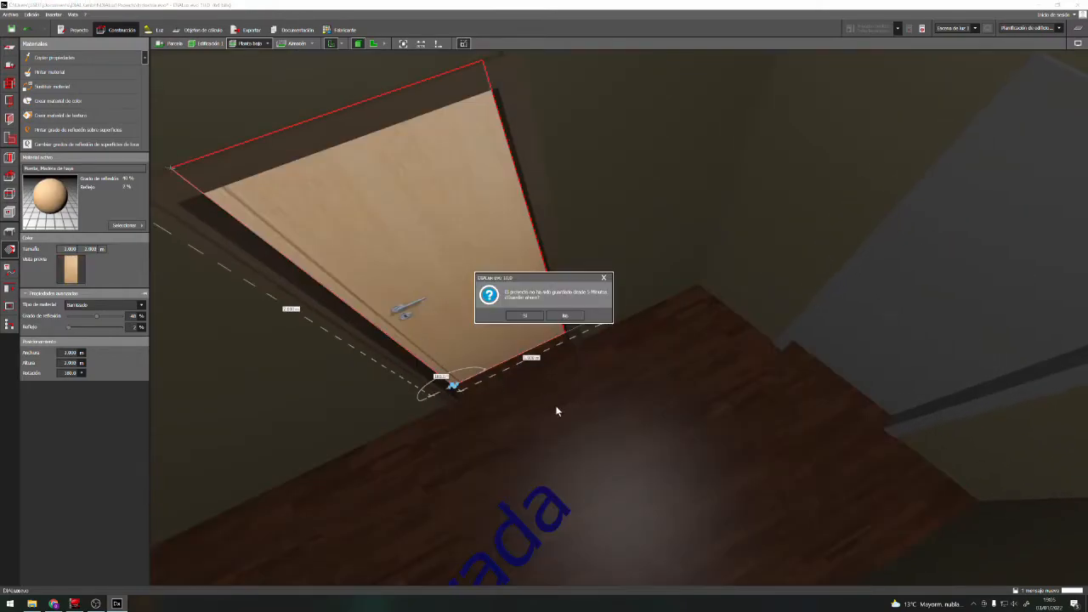
{"action": "left_click", "coordinate": [530, 315]}
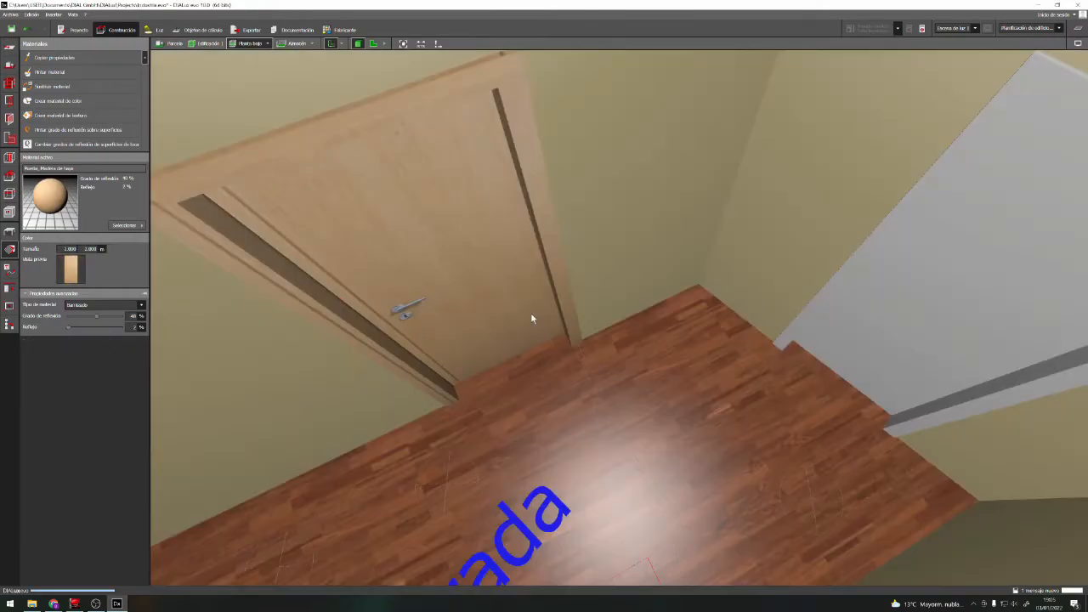
{"action": "left_click", "coordinate": [470, 273]}
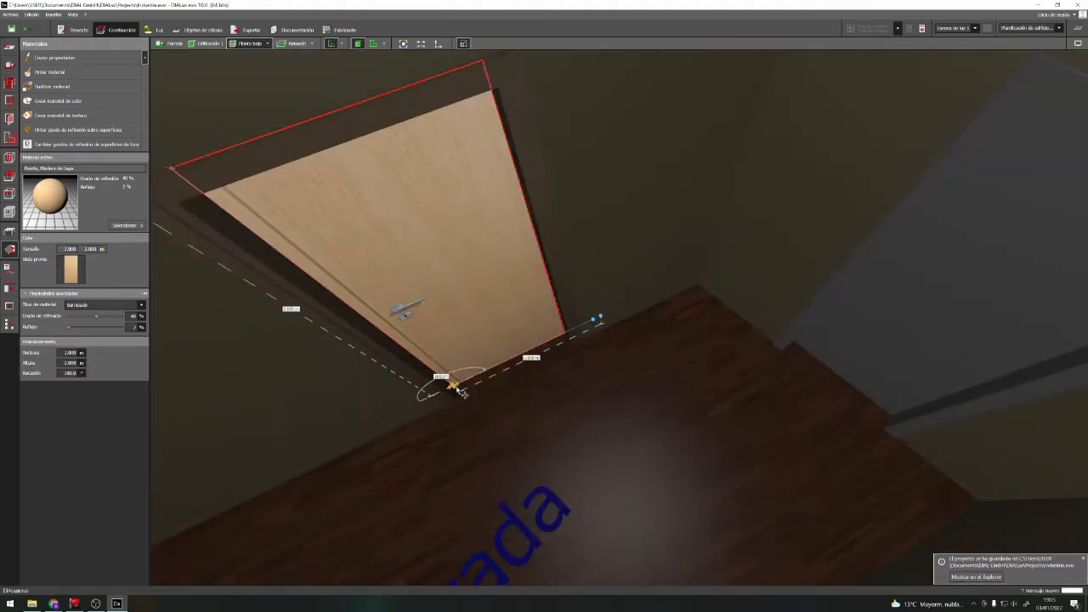
{"action": "mouse_move", "coordinate": [454, 388]}
{"action": "left_mouse_down"}
{"action": "mouse_move", "coordinate": [455, 403]}
{"action": "mouse_move", "coordinate": [452, 389]}
{"action": "mouse_move", "coordinate": [440, 406]}
{"action": "mouse_move", "coordinate": [465, 397]}
{"action": "left_mouse_up"}
{"action": "scroll", "coordinate": [481, 392], "scroll_direction": "up", "scroll_amount": 2}
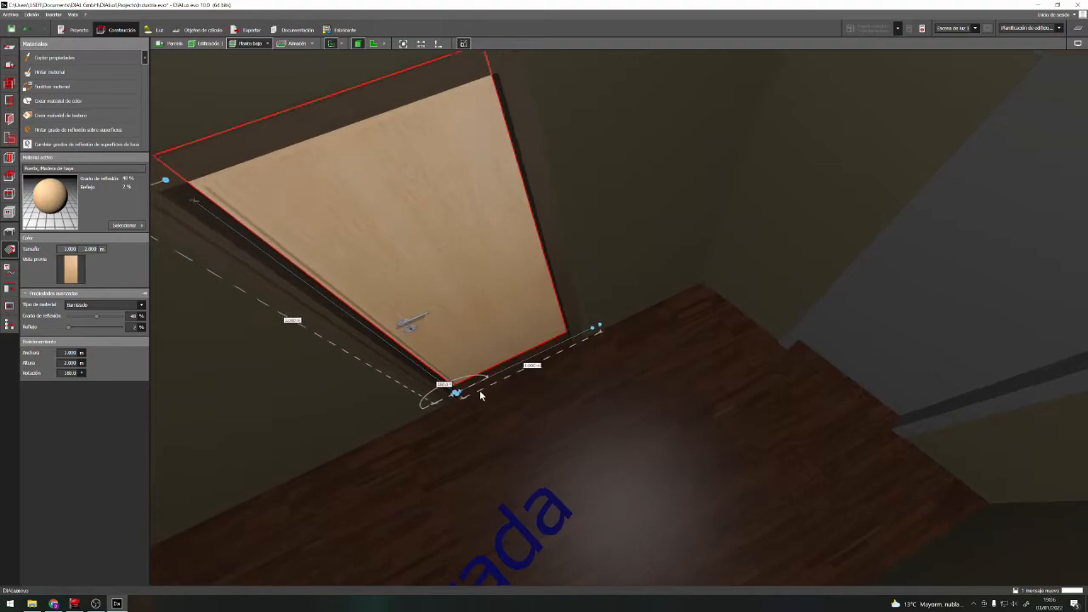
{"action": "right_click_drag", "start_coordinate": [491, 396], "coordinate": [452, 358]}
{"action": "scroll", "coordinate": [462, 408], "scroll_direction": "down", "scroll_amount": 3}
{"action": "mouse_move", "coordinate": [466, 572]}
{"action": "left_mouse_down"}
{"action": "mouse_move", "coordinate": [450, 575]}
{"action": "mouse_move", "coordinate": [467, 576]}
{"action": "left_mouse_up"}
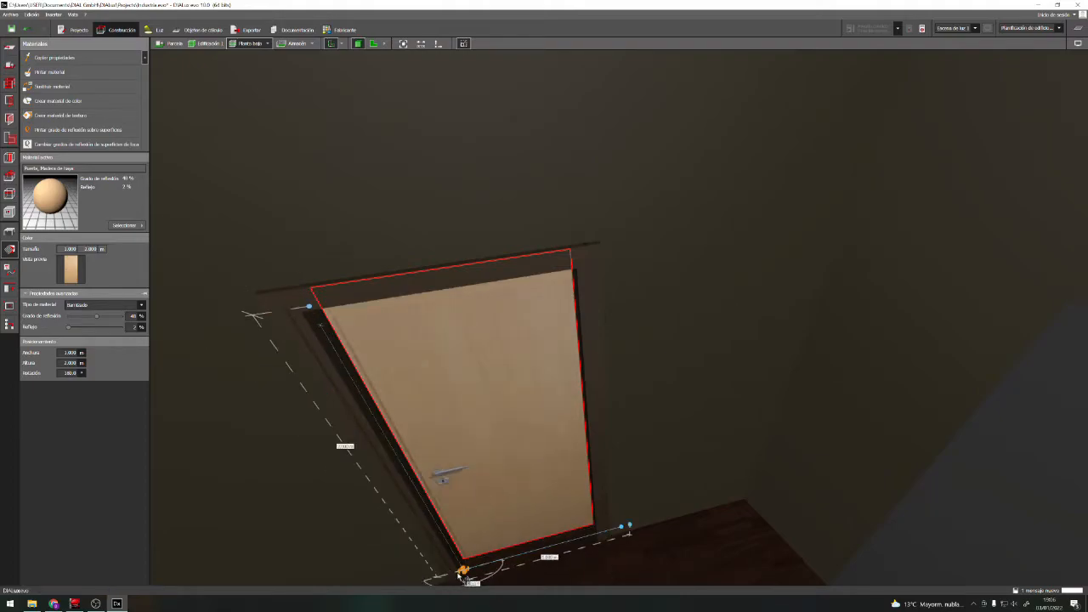
{"action": "right_click_drag", "start_coordinate": [499, 544], "coordinate": [557, 431]}
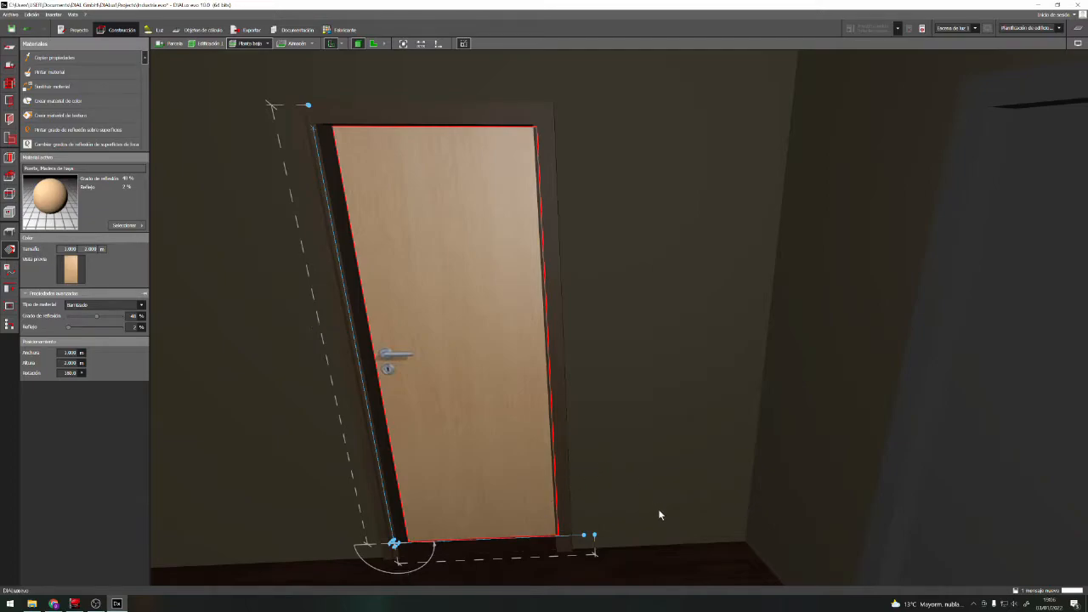
Examine the beech door and the painted walls of Entrada and Oficinas from different distances and angles
{"action": "left_click", "coordinate": [652, 464]}
{"action": "scroll", "coordinate": [631, 481], "scroll_direction": "down", "scroll_amount": 4}
{"action": "scroll", "coordinate": [635, 487], "scroll_direction": "down", "scroll_amount": 5}
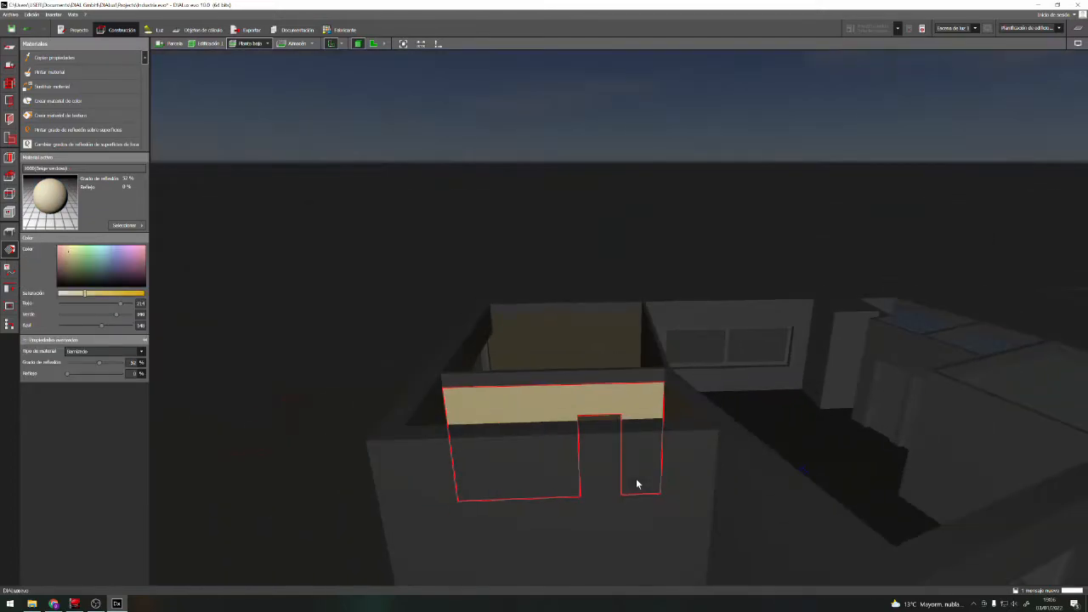
{"action": "scroll", "coordinate": [612, 459], "scroll_direction": "up", "scroll_amount": 5}
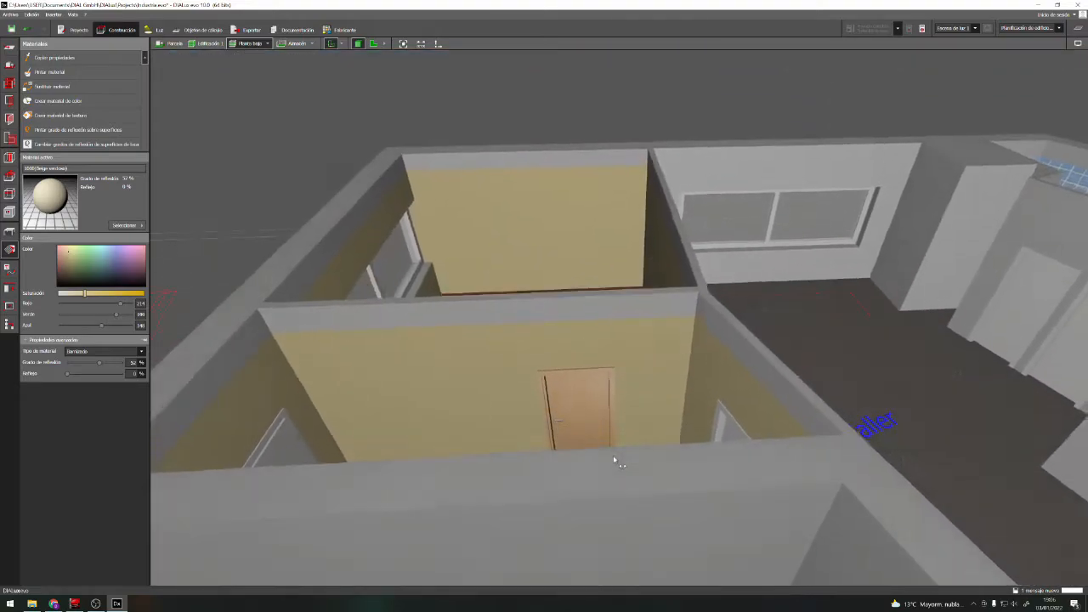
{"action": "scroll", "coordinate": [588, 400], "scroll_direction": "up", "scroll_amount": 6}
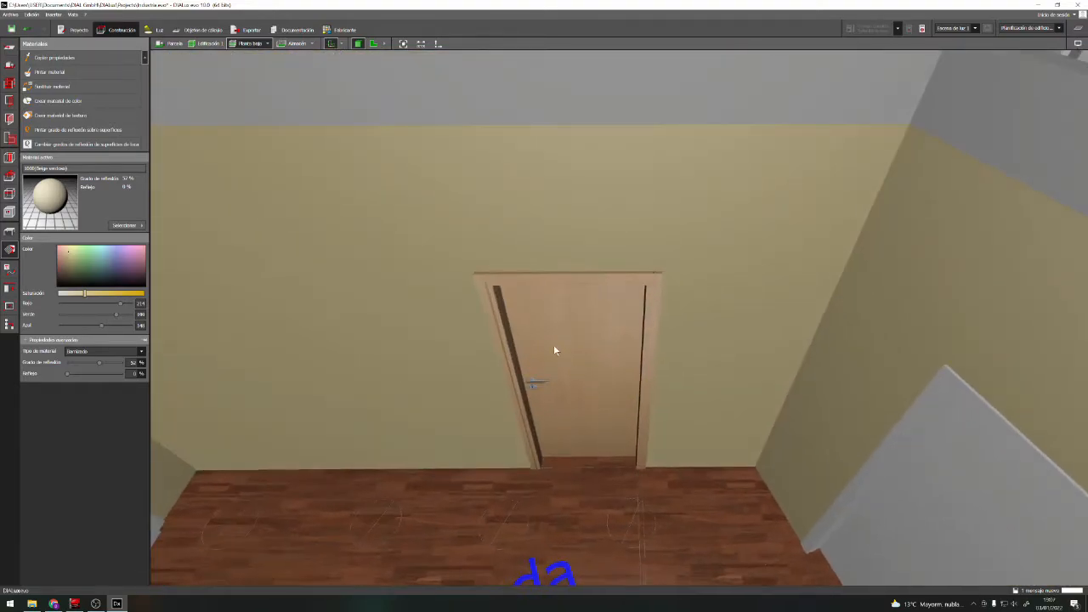
{"action": "scroll", "coordinate": [612, 425], "scroll_direction": "down", "scroll_amount": 4}
{"action": "scroll", "coordinate": [595, 458], "scroll_direction": "up", "scroll_amount": 5}
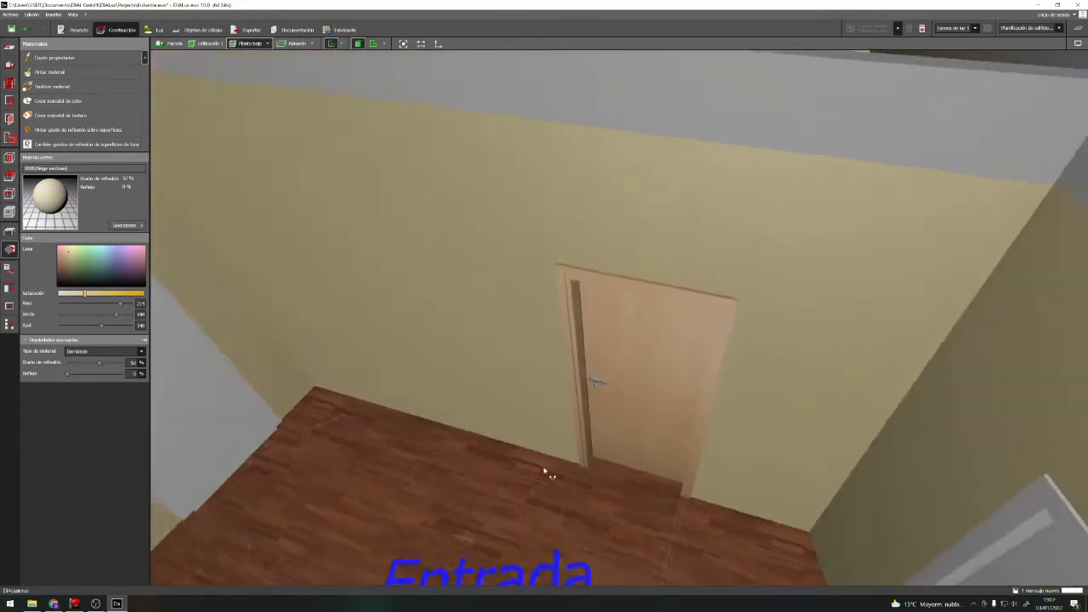
{"action": "scroll", "coordinate": [573, 468], "scroll_direction": "down", "scroll_amount": 6}
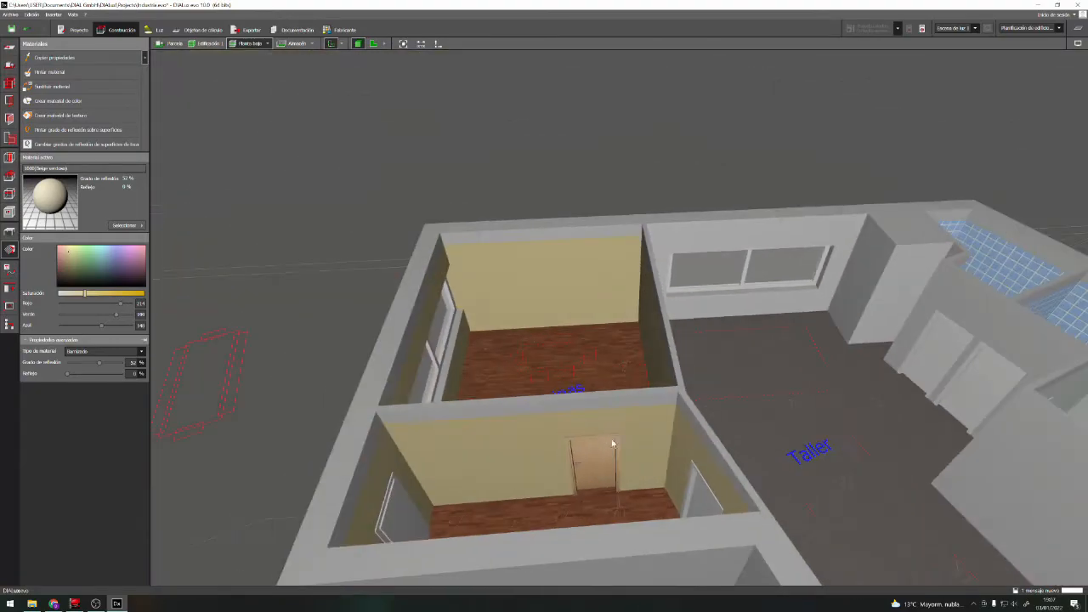
{"action": "right_click_drag", "start_coordinate": [595, 500], "coordinate": [654, 499]}
{"action": "scroll", "coordinate": [720, 452], "scroll_direction": "up", "scroll_amount": 4}
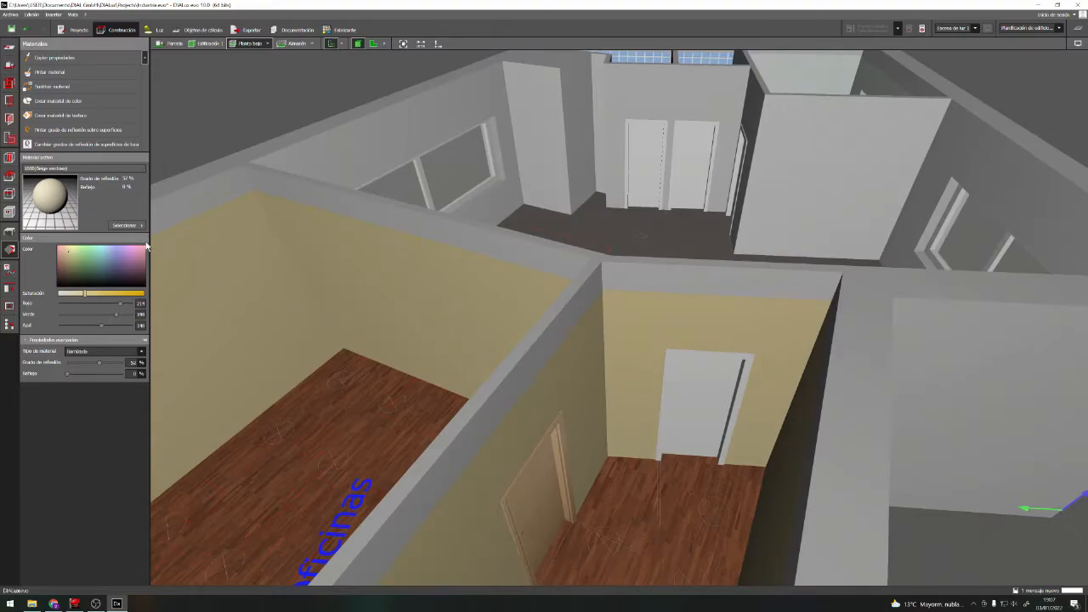
Copy the beech texture from the Oficinas door to the door between Entrada and Taller, undoing the extra copy made in Taller
{"action": "left_click", "coordinate": [551, 497]}
{"action": "left_click", "coordinate": [692, 522]}
{"action": "left_click", "coordinate": [55, 58]}
{"action": "left_click", "coordinate": [544, 497]}
{"action": "left_click", "coordinate": [702, 408]}
{"action": "left_click", "coordinate": [646, 167]}
{"action": "key", "text": "ctrl+z"}
Select the Puerta, plástico, blanco texture from the interior door materials and apply it to the white doors in Taller
{"action": "middle_click_drag", "start_coordinate": [646, 229], "coordinate": [629, 391]}
{"action": "right_click_drag", "start_coordinate": [357, 408], "coordinate": [518, 451]}
{"action": "left_click", "coordinate": [126, 225]}
{"action": "left_click", "coordinate": [200, 273]}
{"action": "left_click", "coordinate": [134, 180]}
{"action": "left_click", "coordinate": [289, 279]}
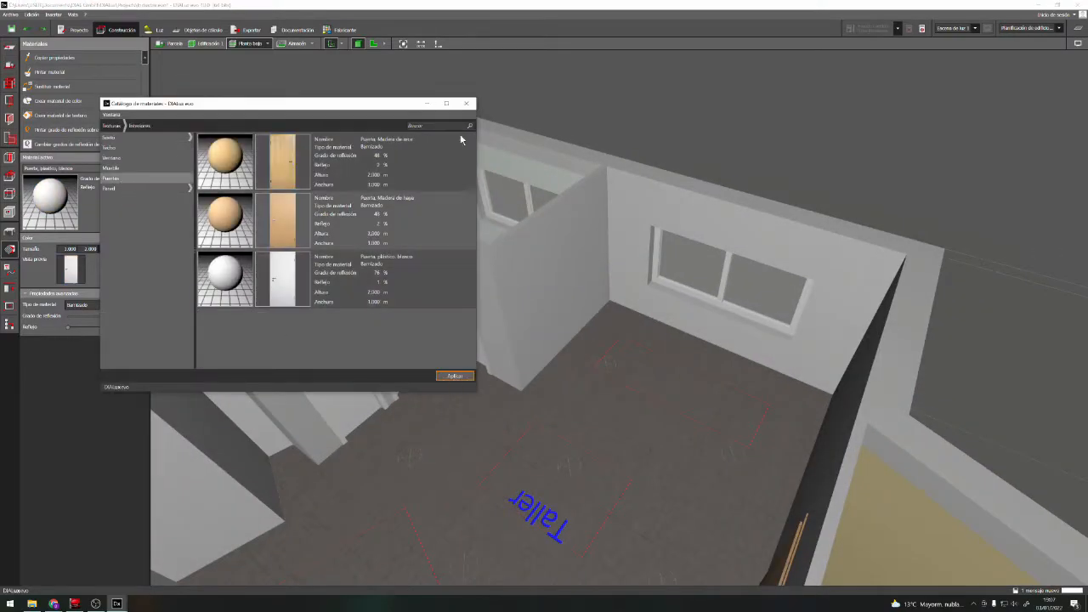
{"action": "left_click", "coordinate": [466, 102]}
{"action": "left_click", "coordinate": [330, 373]}
{"action": "left_click", "coordinate": [388, 342]}
{"action": "left_click", "coordinate": [459, 315]}
Choose Puerta, Madera de haya from the project's materials and apply it to the white outer door of Entrada
{"action": "right_click_drag", "start_coordinate": [737, 364], "coordinate": [692, 460]}
{"action": "scroll", "coordinate": [772, 484], "scroll_direction": "down", "scroll_amount": 5}
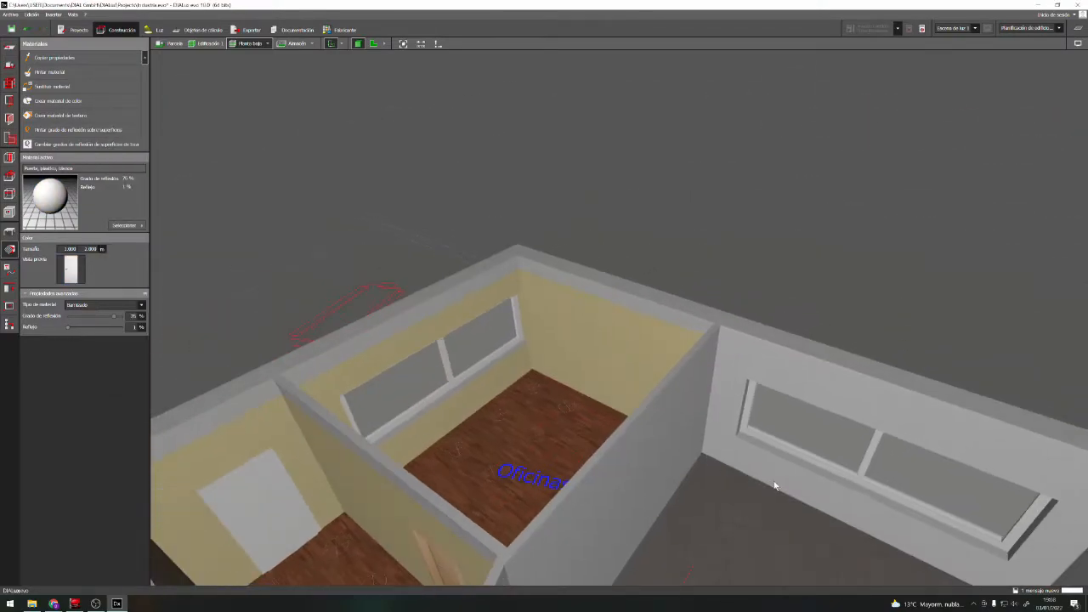
{"action": "right_click_drag", "start_coordinate": [768, 484], "coordinate": [705, 555]}
{"action": "scroll", "coordinate": [589, 428], "scroll_direction": "up", "scroll_amount": 5}
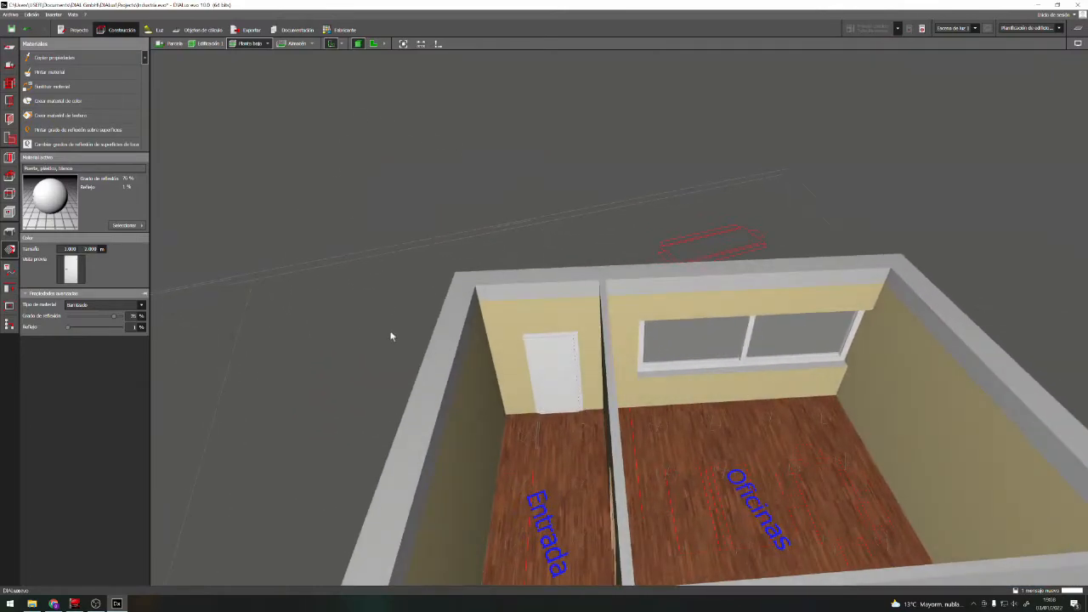
{"action": "left_click", "coordinate": [125, 225]}
{"action": "left_click", "coordinate": [202, 236]}
{"action": "left_click", "coordinate": [167, 236]}
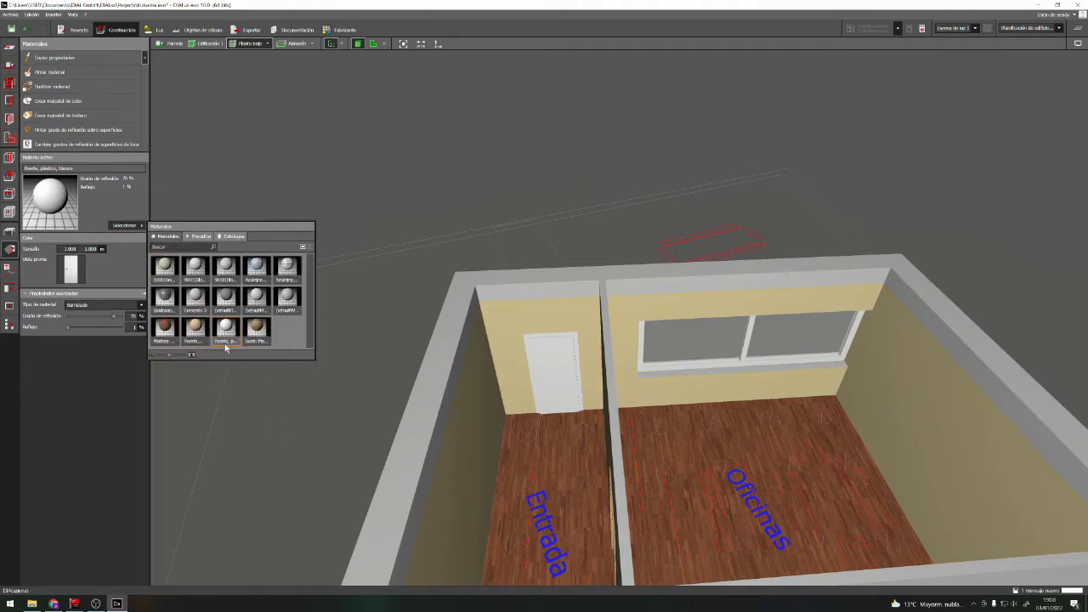
{"action": "left_click", "coordinate": [196, 327]}
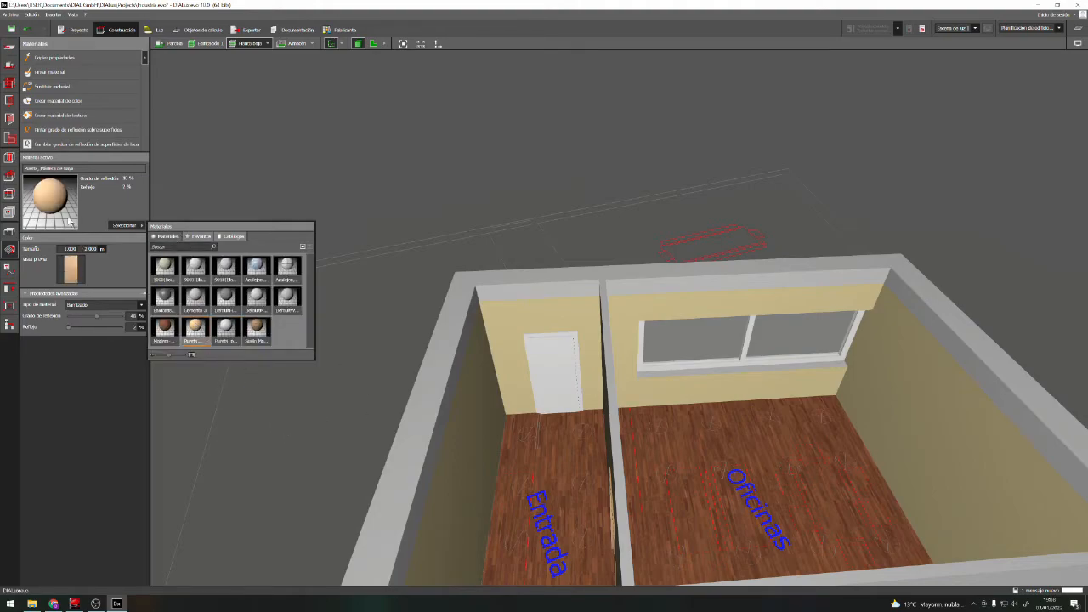
{"action": "left_click", "coordinate": [125, 226]}
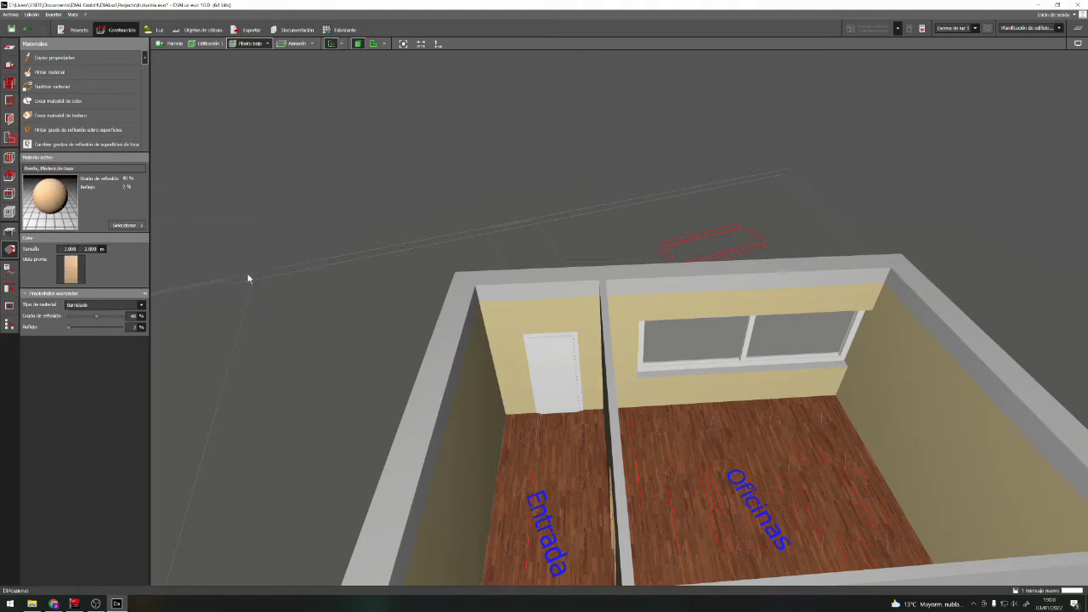
{"action": "left_click", "coordinate": [539, 371]}
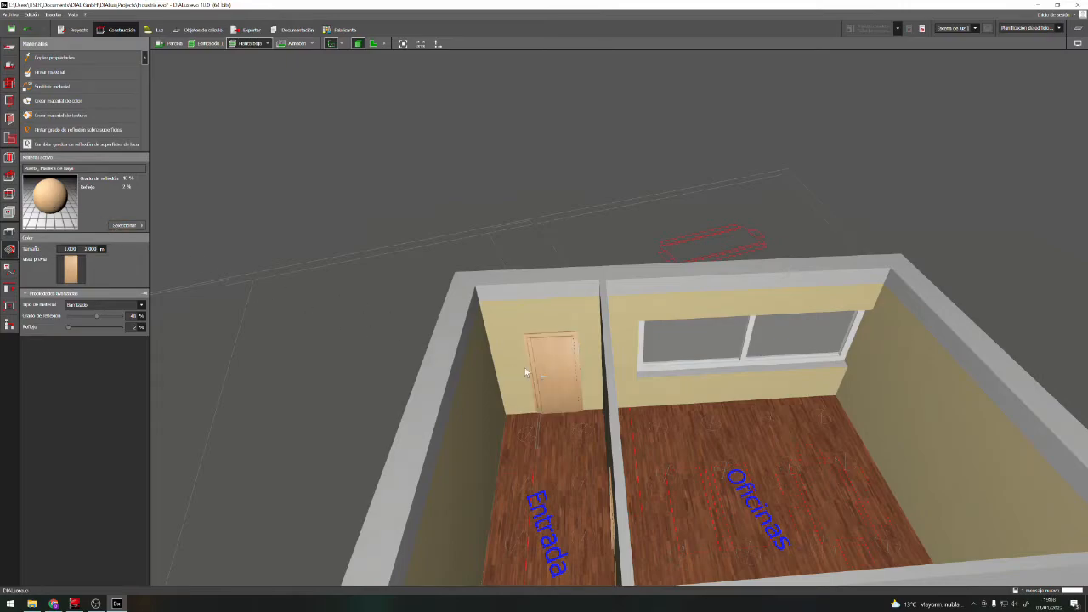
Choose the colour 9010 (Blanco puro) from the project's materials and paint the frame of the Taller window with it
{"action": "right_click_drag", "start_coordinate": [529, 483], "coordinate": [641, 518]}
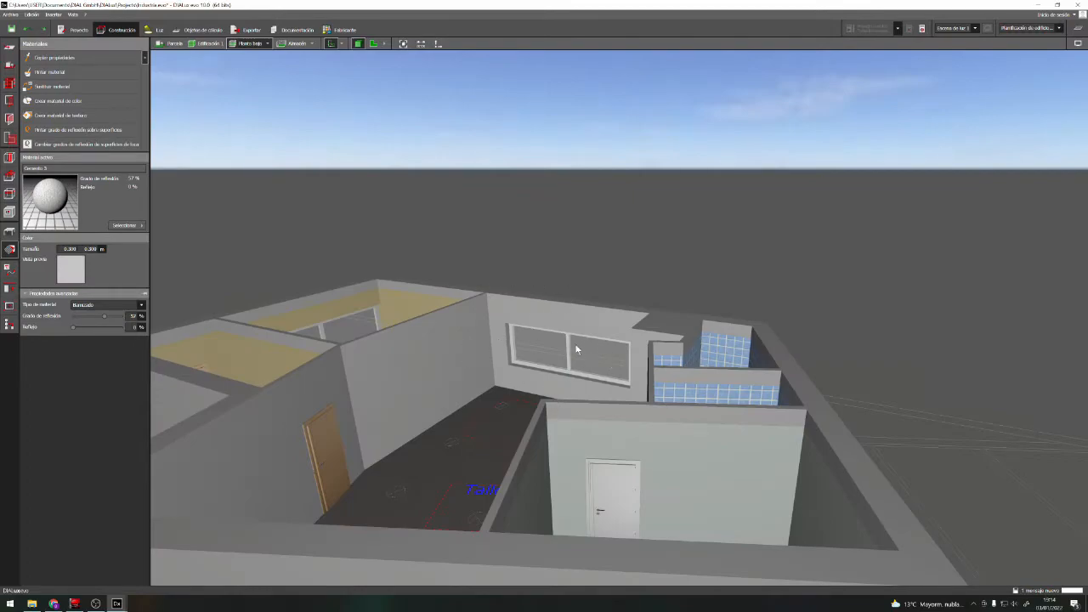
{"action": "scroll", "coordinate": [569, 354], "scroll_direction": "up", "scroll_amount": 4}
{"action": "right_click_drag", "start_coordinate": [569, 354], "coordinate": [399, 343]}
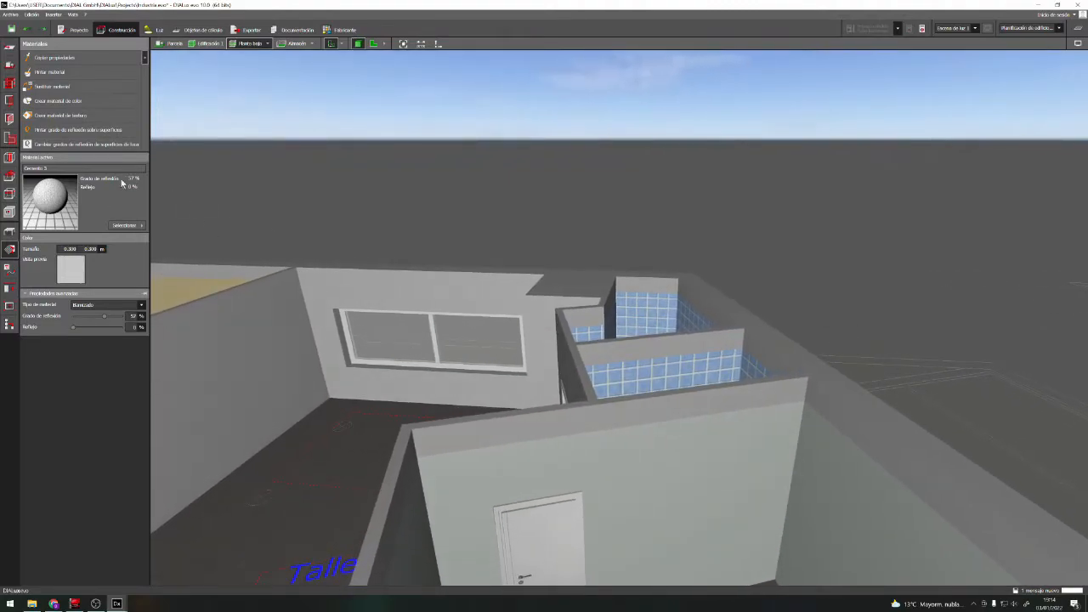
{"action": "left_click", "coordinate": [127, 226]}
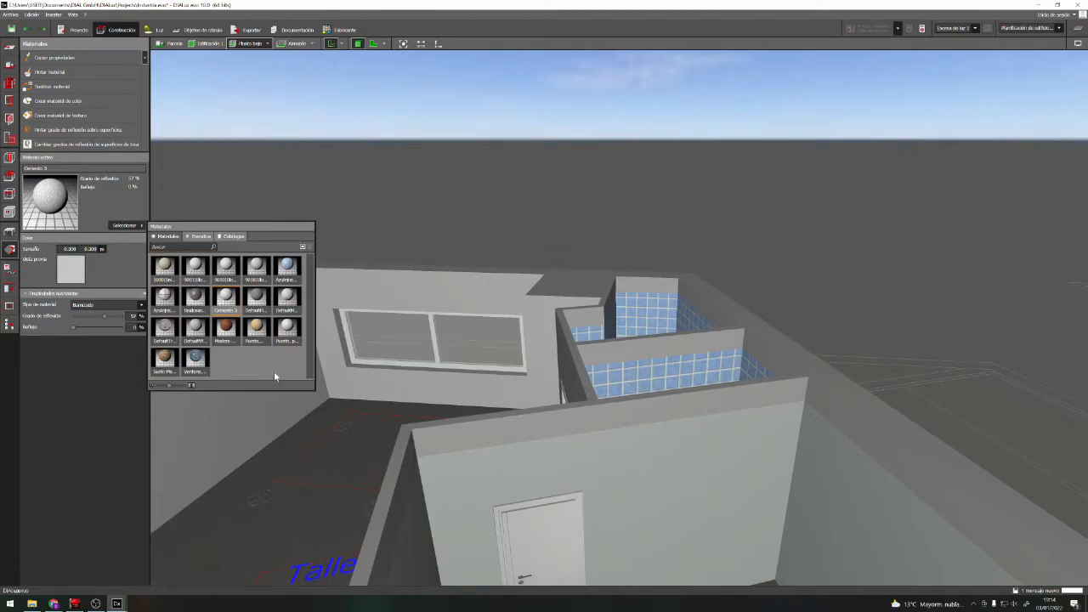
{"action": "left_click", "coordinate": [226, 269]}
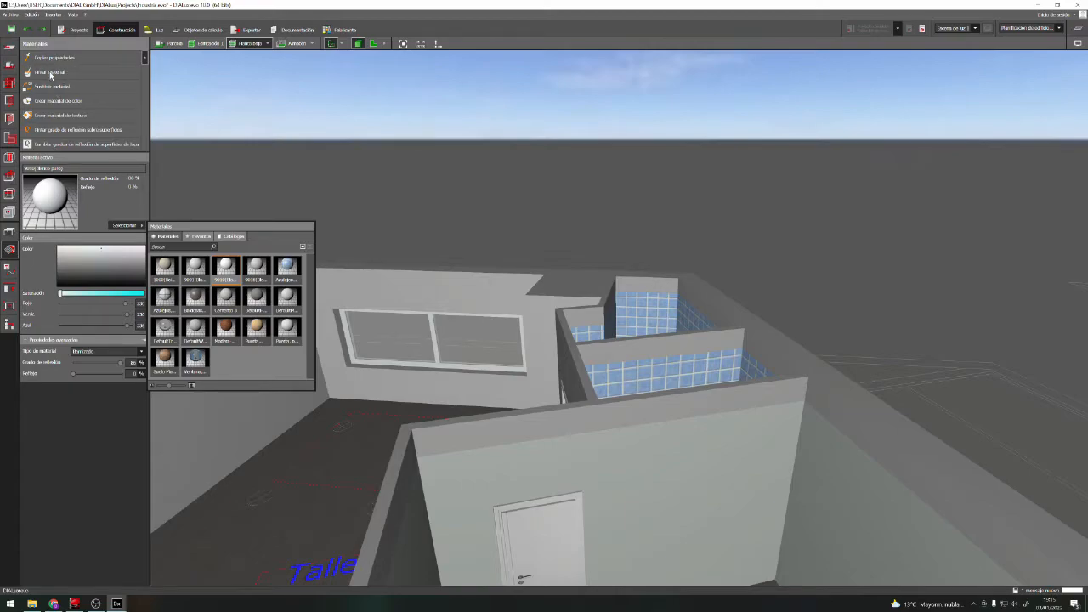
{"action": "left_click", "coordinate": [49, 73]}
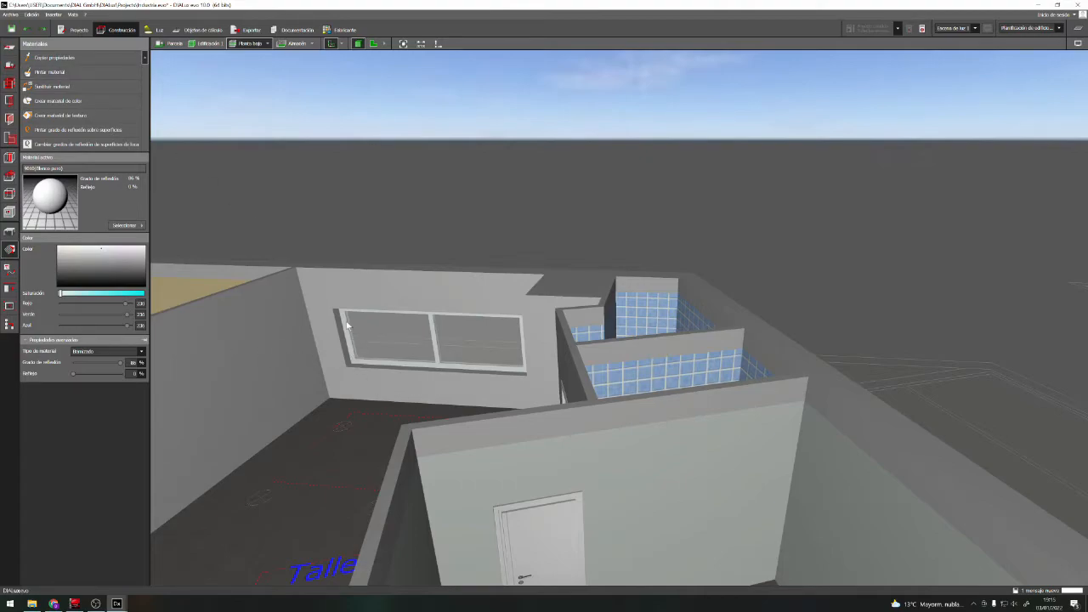
{"action": "left_click", "coordinate": [346, 326]}
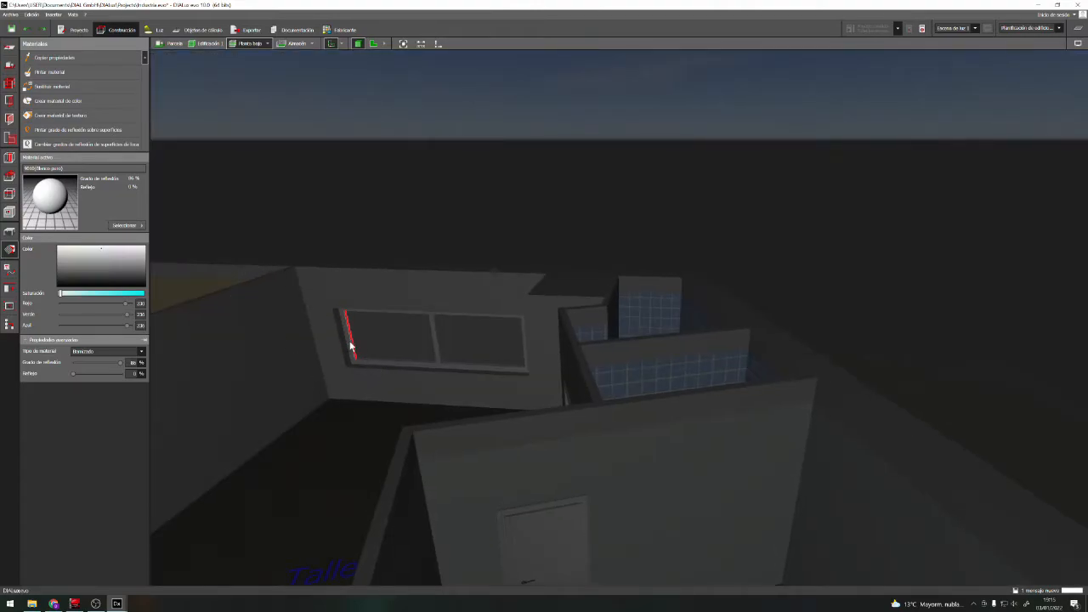
Set the material type of the Taller window's frame and central mullion to Metálico
{"action": "left_click", "coordinate": [349, 349]}
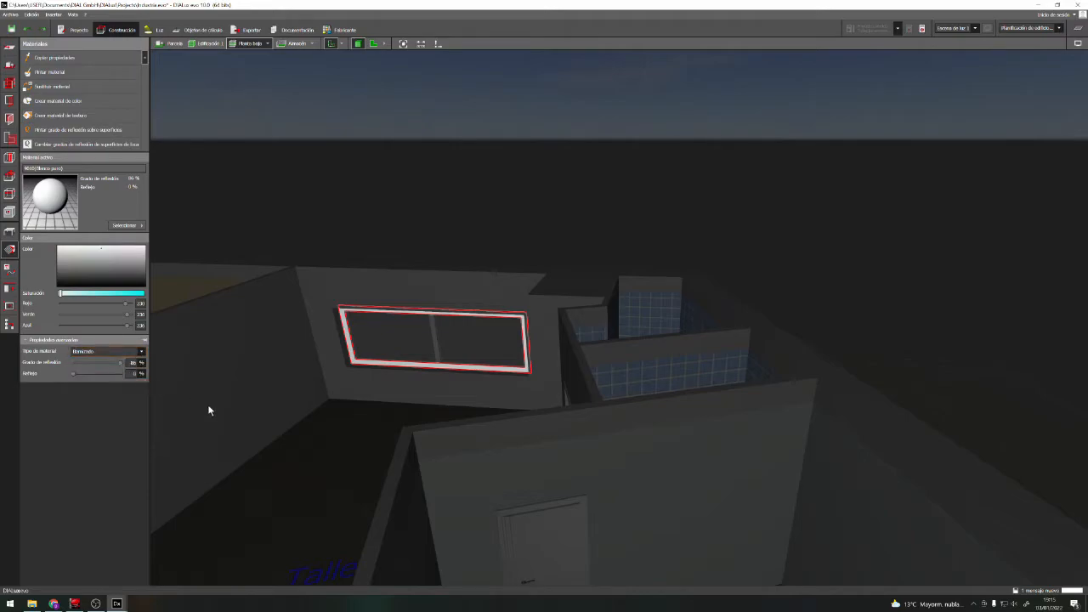
{"action": "left_click", "coordinate": [136, 351]}
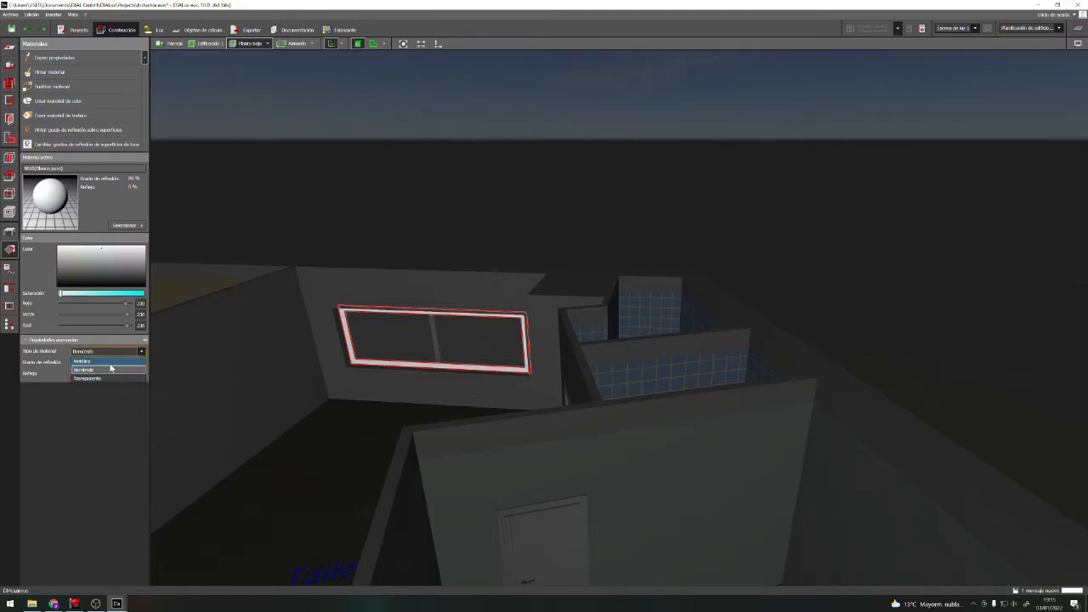
{"action": "left_click", "coordinate": [118, 363]}
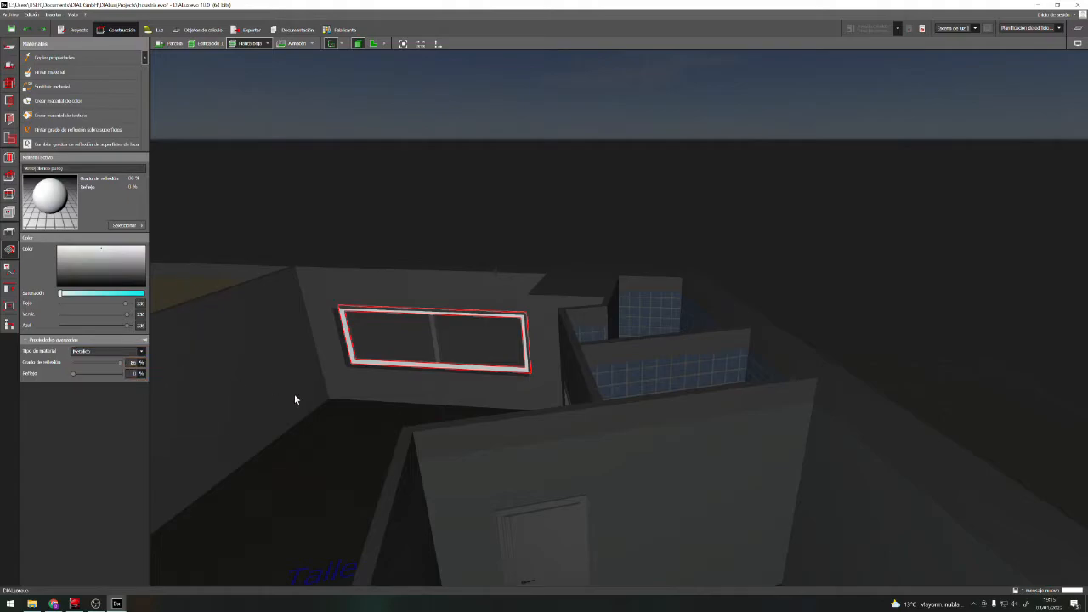
{"action": "left_click", "coordinate": [434, 343]}
{"action": "left_click", "coordinate": [141, 351]}
{"action": "left_click", "coordinate": [115, 366]}
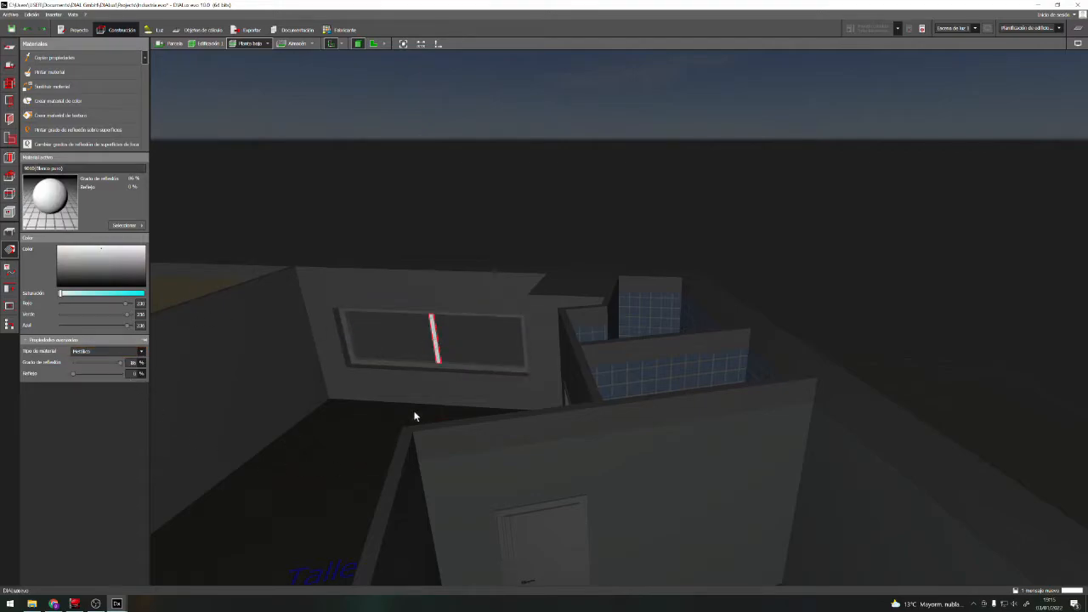
{"action": "left_click", "coordinate": [385, 403]}
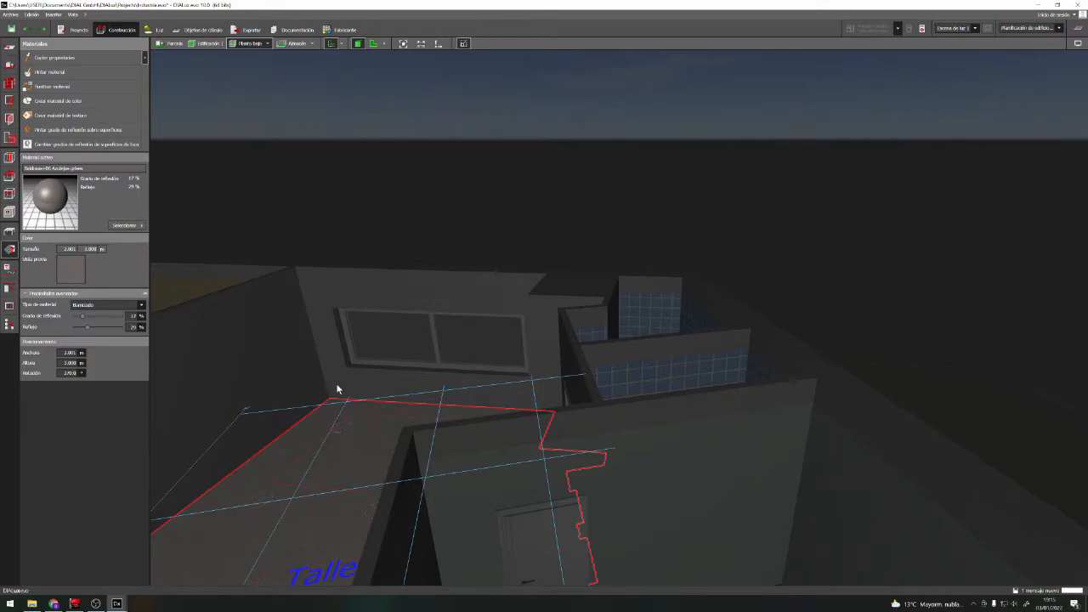
{"action": "left_click", "coordinate": [528, 179]}
{"action": "right_click_drag", "start_coordinate": [572, 372], "coordinate": [528, 364]}
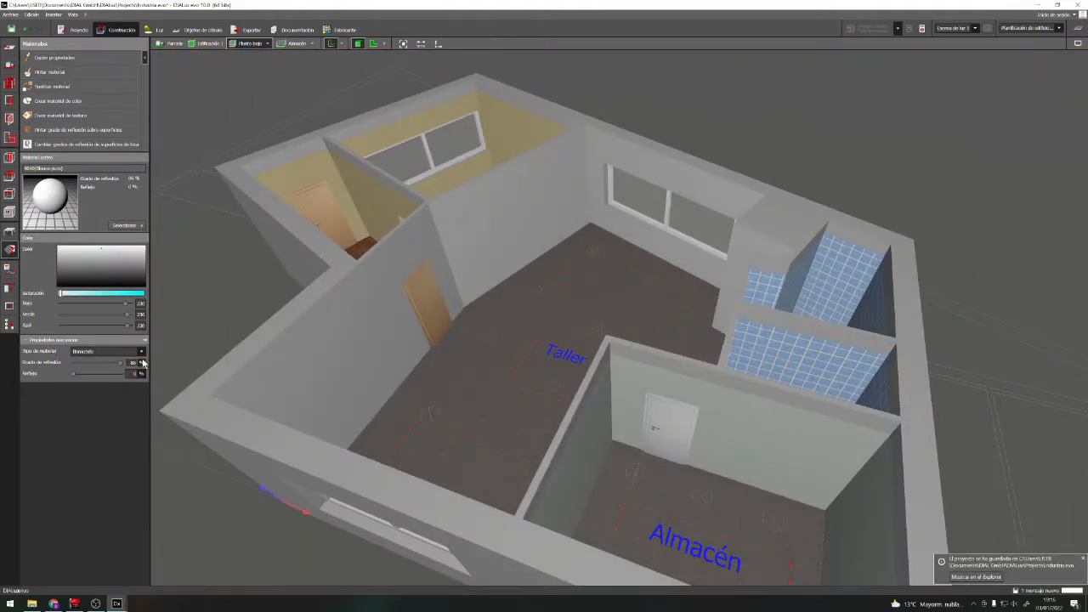
Set the material type of the Oficinas window frame to Metálico and undo the stray change made after it
{"action": "left_click", "coordinate": [409, 162]}
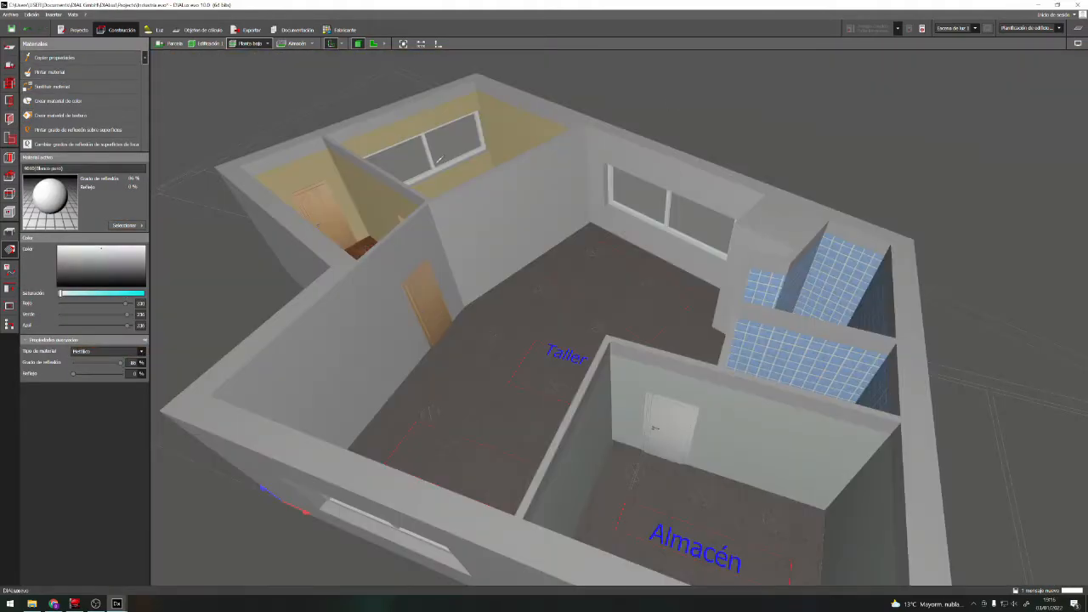
{"action": "left_click", "coordinate": [141, 351]}
{"action": "left_click", "coordinate": [95, 367]}
{"action": "middle_click_drag", "start_coordinate": [447, 285], "coordinate": [446, 183]}
{"action": "left_click", "coordinate": [510, 246]}
{"action": "key", "text": "ctrl+z"}
Take Cemento 3 from the Taller wall and paint the inner sides of that wall's window opening with it
{"action": "right_click_drag", "start_coordinate": [531, 242], "coordinate": [748, 213]}
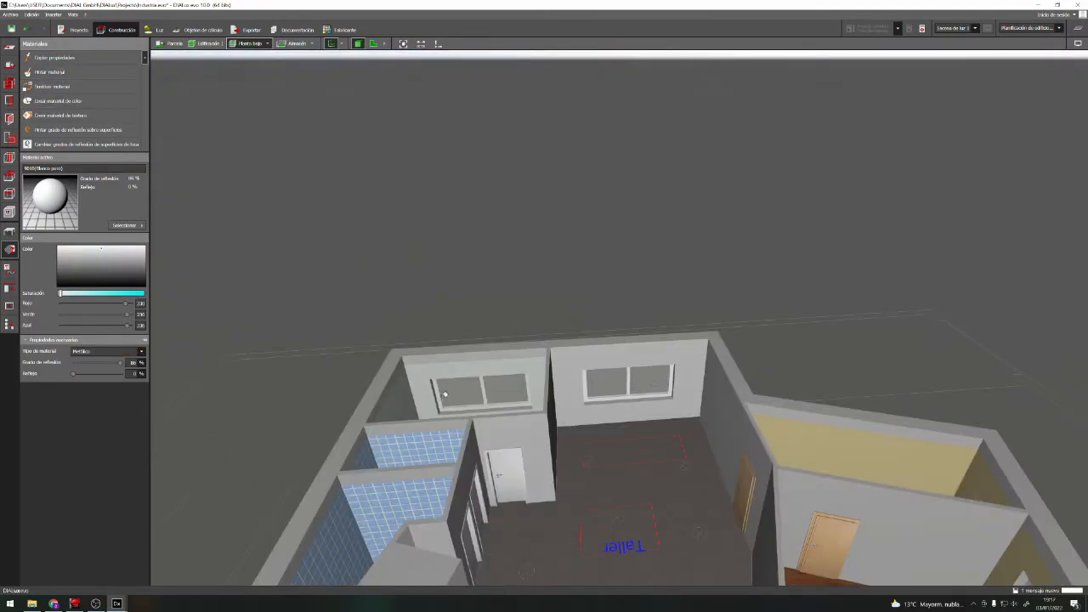
{"action": "scroll", "coordinate": [665, 379], "scroll_direction": "up", "scroll_amount": 5}
{"action": "left_click", "coordinate": [206, 241]}
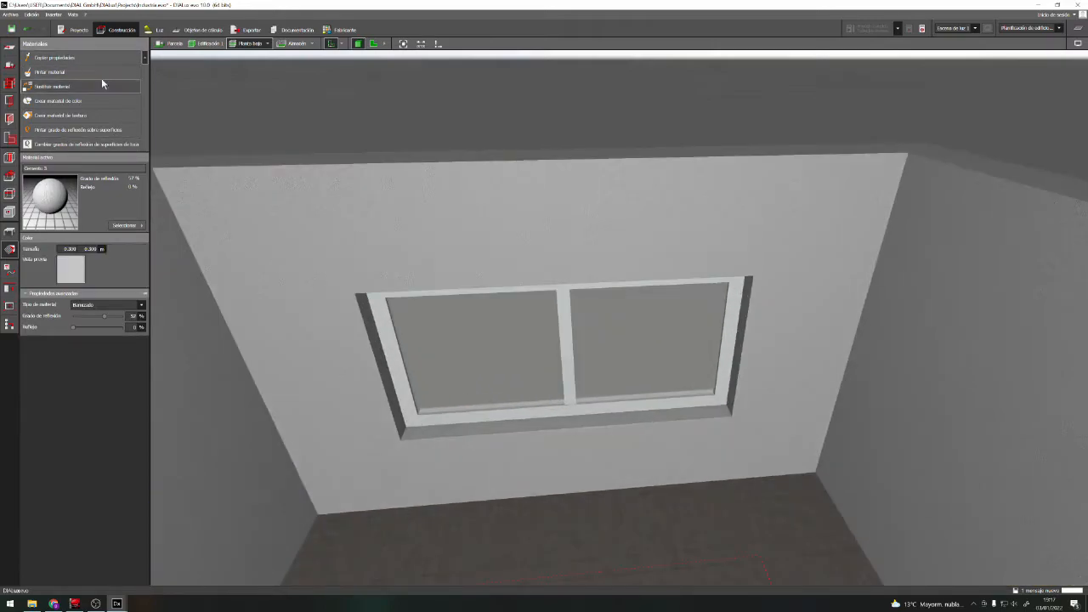
{"action": "right_click_drag", "start_coordinate": [525, 199], "coordinate": [587, 531]}
{"action": "scroll", "coordinate": [586, 530], "scroll_direction": "down", "scroll_amount": 10}
{"action": "scroll", "coordinate": [587, 531], "scroll_direction": "up", "scroll_amount": 10}
{"action": "left_click", "coordinate": [73, 76]}
{"action": "right_click_drag", "start_coordinate": [515, 379], "coordinate": [518, 447]}
{"action": "right_click_drag", "start_coordinate": [774, 467], "coordinate": [633, 510]}
Choose 9018 (Blanco papiro) from the project's materials and paint the inner sides of the Almacén window opening
{"action": "scroll", "coordinate": [634, 510], "scroll_direction": "down", "scroll_amount": 6}
{"action": "right_click_drag", "start_coordinate": [633, 340], "coordinate": [636, 233]}
{"action": "scroll", "coordinate": [636, 233], "scroll_direction": "down", "scroll_amount": 2}
{"action": "right_click_drag", "start_coordinate": [386, 343], "coordinate": [644, 279]}
{"action": "scroll", "coordinate": [643, 280], "scroll_direction": "up", "scroll_amount": 5}
{"action": "left_click", "coordinate": [127, 225]}
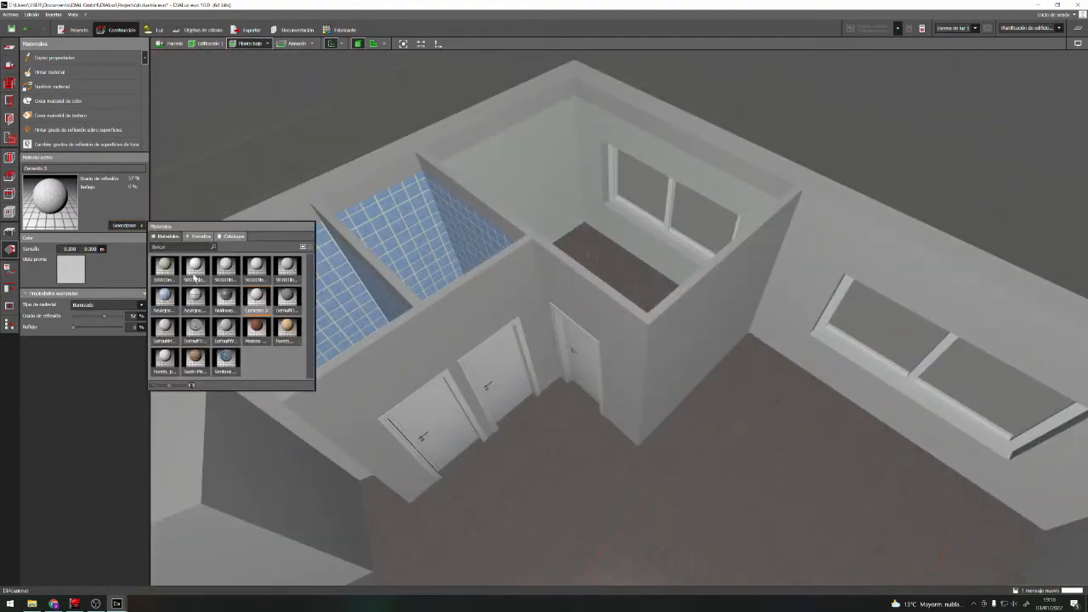
{"action": "left_click", "coordinate": [287, 268]}
{"action": "left_click", "coordinate": [71, 75]}
{"action": "left_click", "coordinate": [632, 214]}
{"action": "left_click", "coordinate": [606, 178]}
{"action": "right_click_drag", "start_coordinate": [561, 212], "coordinate": [442, 280]}
Continue painting the unpainted faces of the Almacén window opening with 9018 (Blanco papiro)
{"action": "left_click", "coordinate": [71, 74]}
{"action": "mouse_move", "coordinate": [291, 489]}
{"action": "right_mouse_down"}
{"action": "mouse_move", "coordinate": [206, 493]}
{"action": "mouse_move", "coordinate": [378, 385]}
{"action": "mouse_move", "coordinate": [392, 434]}
{"action": "mouse_move", "coordinate": [494, 487]}
{"action": "mouse_move", "coordinate": [609, 439]}
{"action": "mouse_move", "coordinate": [651, 296]}
{"action": "mouse_move", "coordinate": [586, 221]}
{"action": "mouse_move", "coordinate": [622, 488]}
{"action": "mouse_move", "coordinate": [600, 597]}
{"action": "mouse_move", "coordinate": [557, 452]}
{"action": "right_mouse_up"}
{"action": "scroll", "coordinate": [378, 385], "scroll_direction": "up", "scroll_amount": 5}
{"action": "scroll", "coordinate": [507, 483], "scroll_direction": "down", "scroll_amount": 5}
{"action": "scroll", "coordinate": [609, 440], "scroll_direction": "up", "scroll_amount": 5}
{"action": "scroll", "coordinate": [608, 440], "scroll_direction": "down", "scroll_amount": 5}
{"action": "scroll", "coordinate": [621, 488], "scroll_direction": "up", "scroll_amount": 5}
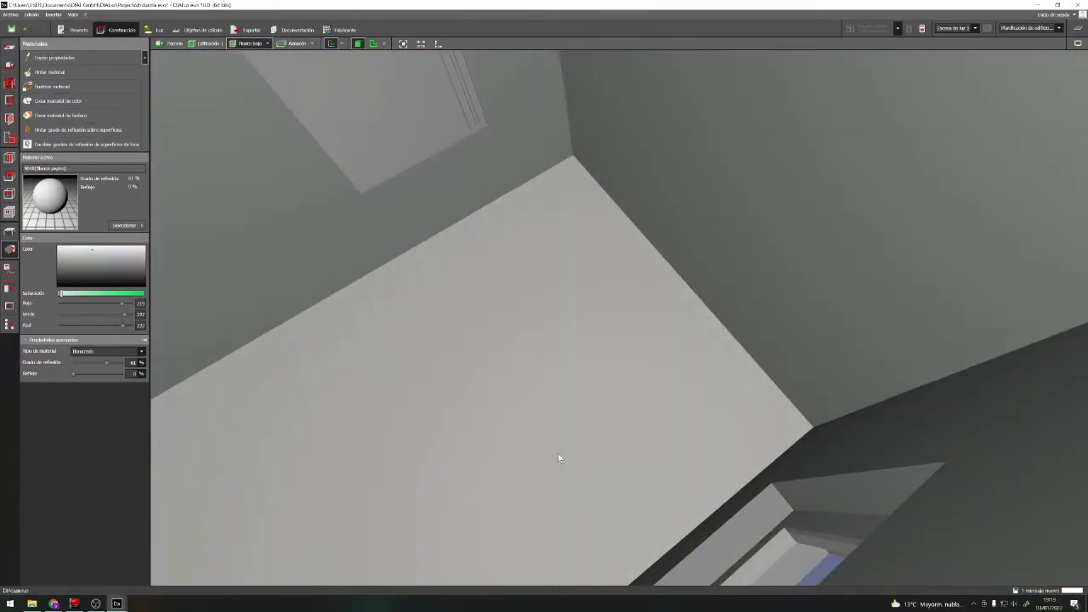
Choose 1000 (Beige verdoso) from the project's materials and paint the inner sides of the Oficinas window opening
{"action": "scroll", "coordinate": [773, 513], "scroll_direction": "down", "scroll_amount": 5}
{"action": "right_click_drag", "start_coordinate": [772, 513], "coordinate": [560, 349]}
{"action": "scroll", "coordinate": [606, 393], "scroll_direction": "up", "scroll_amount": 3}
{"action": "left_click", "coordinate": [127, 225]}
{"action": "left_click", "coordinate": [165, 269]}
{"action": "left_click", "coordinate": [84, 70]}
{"action": "right_click_drag", "start_coordinate": [797, 269], "coordinate": [510, 221]}
{"action": "left_click", "coordinate": [99, 80]}
{"action": "right_click_drag", "start_coordinate": [849, 501], "coordinate": [355, 335]}
{"action": "scroll", "coordinate": [513, 384], "scroll_direction": "down", "scroll_amount": 5}
{"action": "right_click_drag", "start_coordinate": [513, 383], "coordinate": [382, 296]}
{"action": "scroll", "coordinate": [595, 241], "scroll_direction": "up", "scroll_amount": 4}
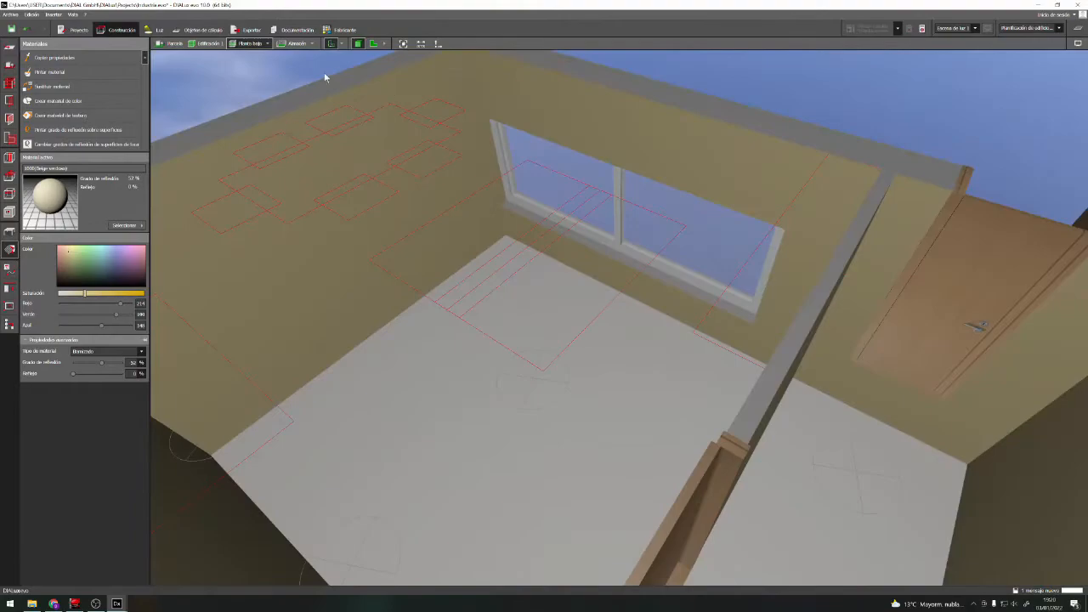
Apply the colour 9001 (Blanco crema) to the Oficinas ceiling
{"action": "scroll", "coordinate": [697, 278], "scroll_direction": "down", "scroll_amount": 10}
{"action": "left_click", "coordinate": [499, 281]}
{"action": "right_click_drag", "start_coordinate": [500, 281], "coordinate": [629, 371]}
{"action": "scroll", "coordinate": [630, 372], "scroll_direction": "down", "scroll_amount": 3}
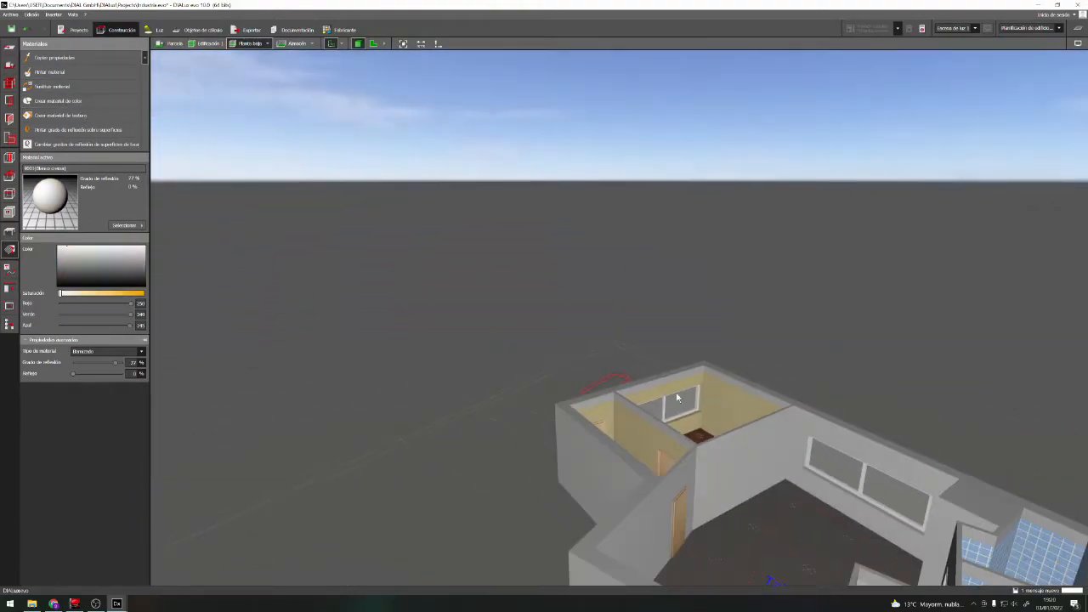
Change the active storey from Planta baja to Primera planta
{"action": "scroll", "coordinate": [642, 384], "scroll_direction": "down", "scroll_amount": 2}
{"action": "scroll", "coordinate": [775, 482], "scroll_direction": "up", "scroll_amount": 3}
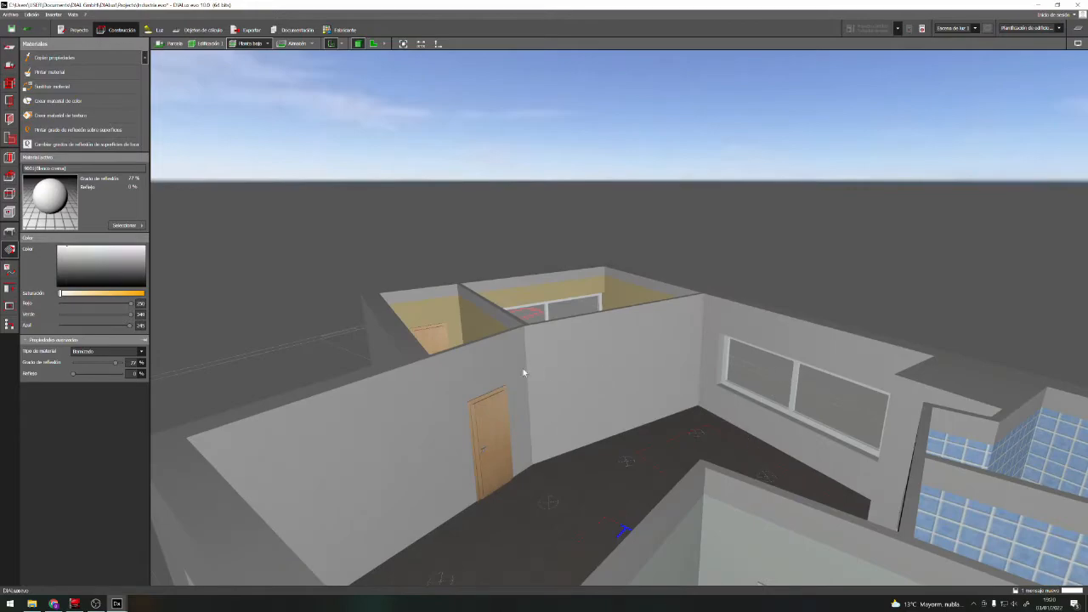
{"action": "scroll", "coordinate": [591, 429], "scroll_direction": "down", "scroll_amount": 4}
{"action": "right_click_drag", "start_coordinate": [627, 419], "coordinate": [654, 449]}
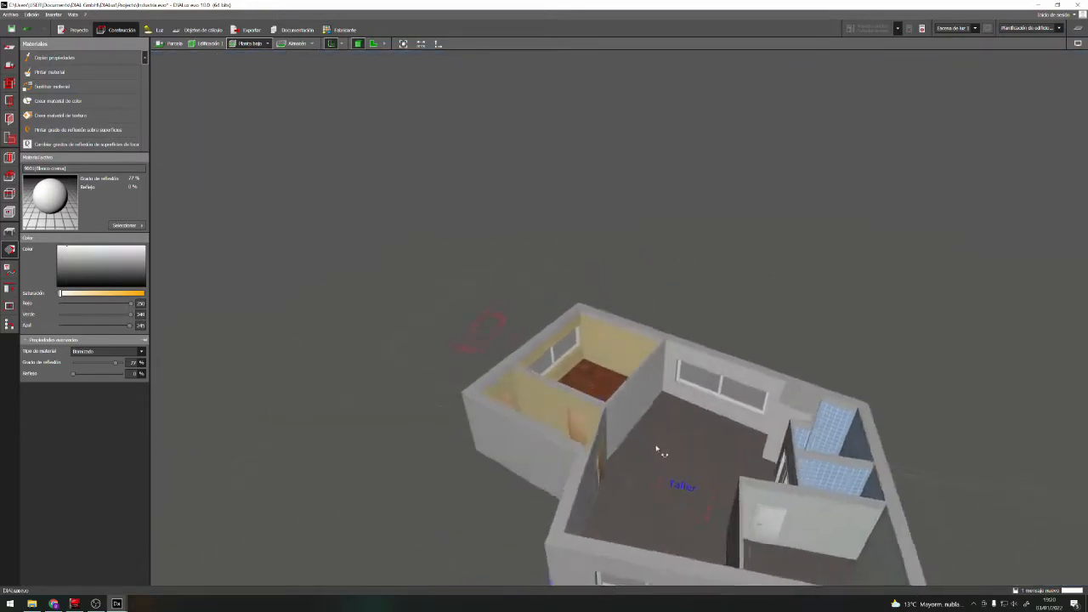
{"action": "scroll", "coordinate": [655, 449], "scroll_direction": "up", "scroll_amount": 6}
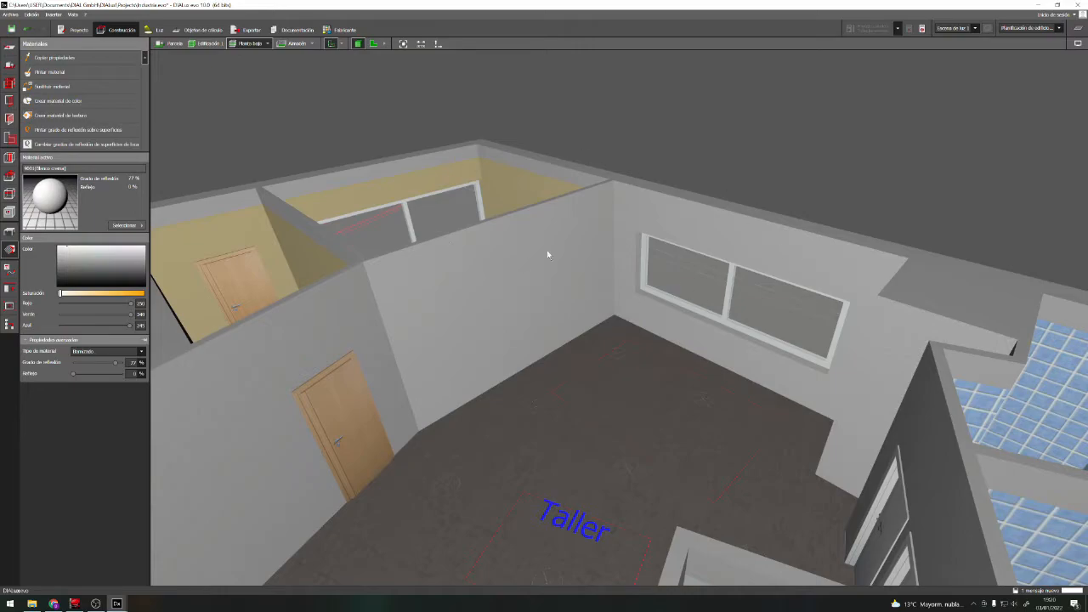
{"action": "left_click", "coordinate": [268, 44]}
{"action": "left_click", "coordinate": [285, 61]}
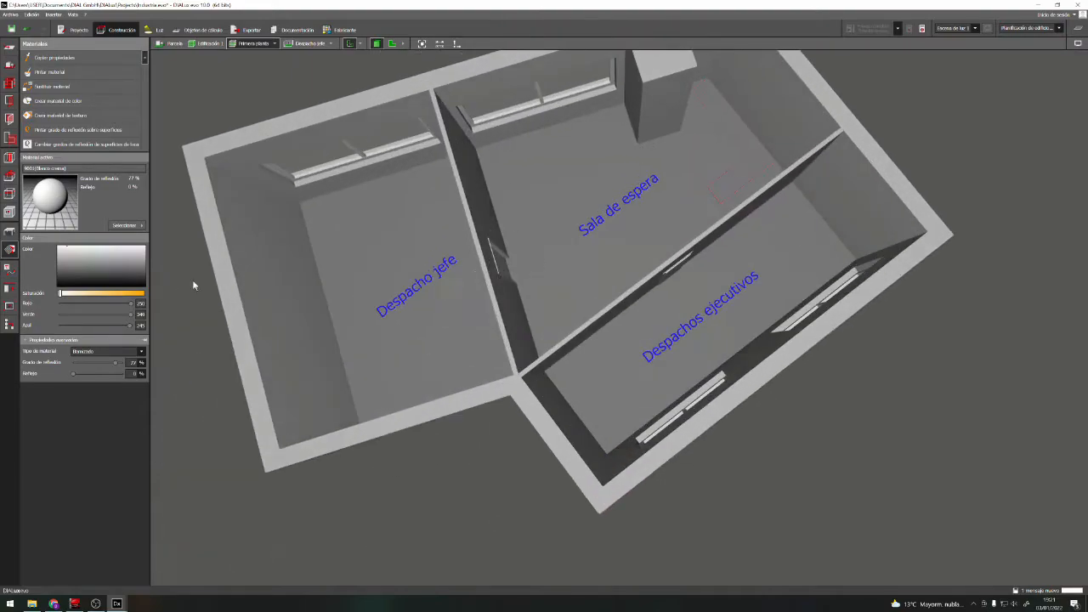
Apply Suelo Madera 1 from the project's materials to the floors of Despacho jefe, Sala de espera and Despachos ejecutivos
{"action": "left_click", "coordinate": [127, 225]}
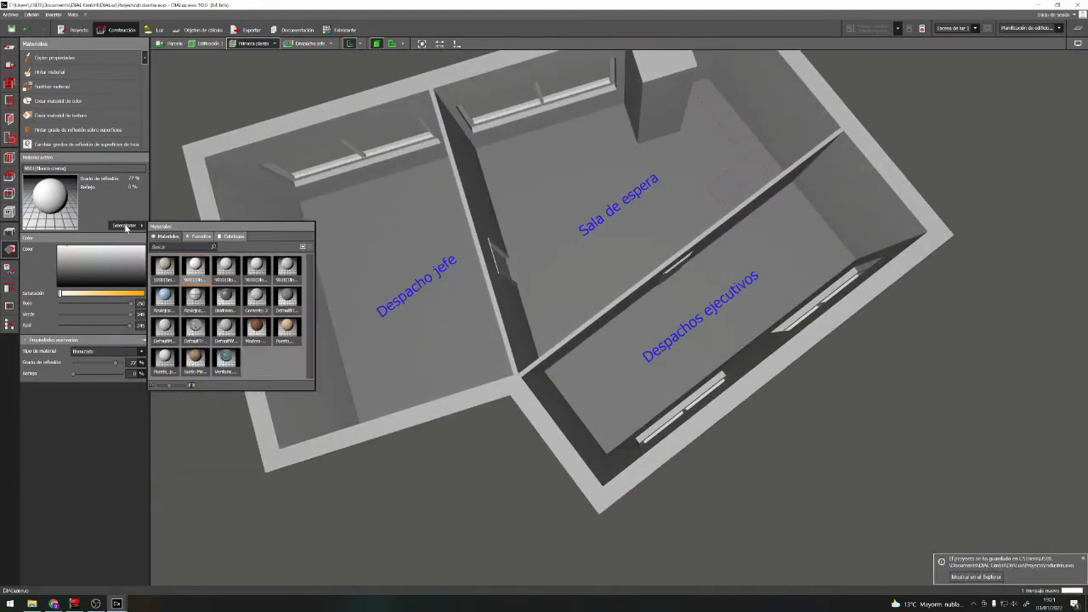
{"action": "left_click", "coordinate": [196, 358]}
{"action": "left_click", "coordinate": [436, 324]}
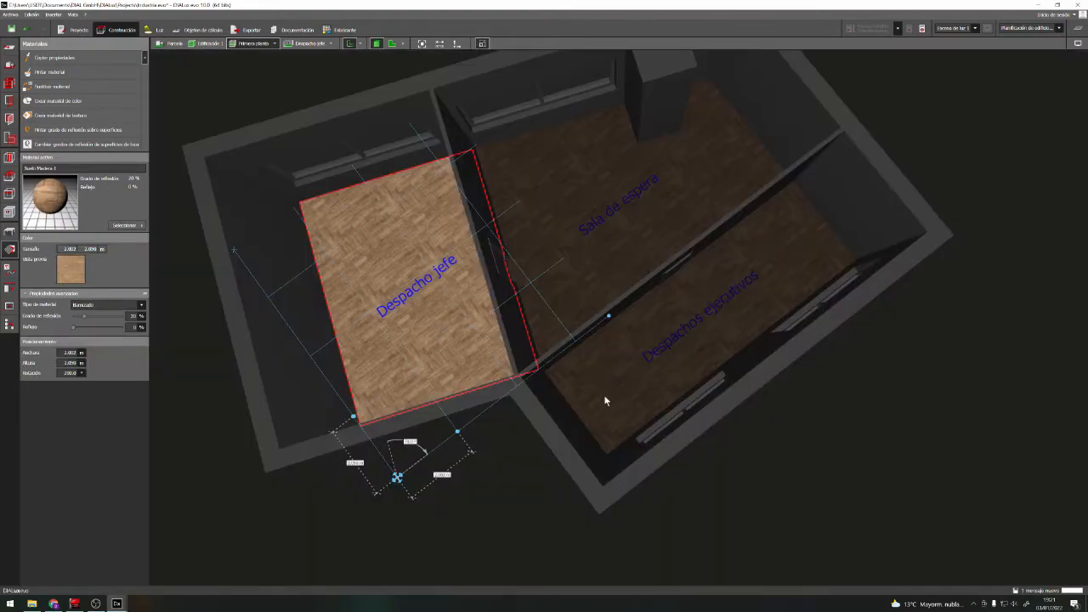
{"action": "scroll", "coordinate": [680, 372], "scroll_direction": "up", "scroll_amount": 3}
{"action": "key", "text": "Escape"}
{"action": "right_click_drag", "start_coordinate": [629, 360], "coordinate": [570, 385]}
{"action": "scroll", "coordinate": [571, 385], "scroll_direction": "up", "scroll_amount": 1}
Choose 9018 (Blanco papiro) from the project's materials and paint the walls of Despacho jefe
{"action": "left_click", "coordinate": [127, 225]}
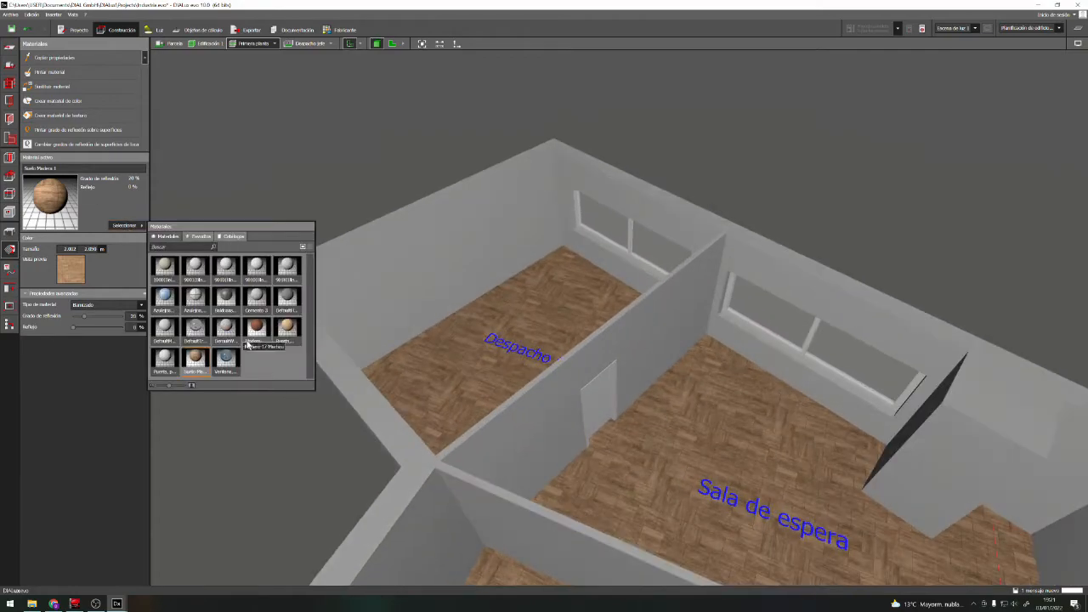
{"action": "left_click", "coordinate": [287, 269]}
{"action": "left_click", "coordinate": [127, 223]}
{"action": "left_click", "coordinate": [367, 284]}
{"action": "left_click", "coordinate": [563, 202]}
{"action": "scroll", "coordinate": [570, 199], "scroll_direction": "up", "scroll_amount": 1}
{"action": "left_click", "coordinate": [599, 239]}
Paint the Sala de espera walls, window opening and pillar with 9018 (Blanco papiro)
{"action": "left_click", "coordinate": [50, 72]}
{"action": "left_click", "coordinate": [659, 334]}
{"action": "left_click", "coordinate": [49, 72]}
{"action": "left_click", "coordinate": [752, 346]}
{"action": "left_click", "coordinate": [49, 72]}
{"action": "left_click", "coordinate": [761, 339]}
{"action": "left_click", "coordinate": [49, 73]}
{"action": "left_click", "coordinate": [954, 478]}
{"action": "left_click", "coordinate": [50, 73]}
{"action": "left_click", "coordinate": [1059, 511]}
Paint the remaining Primera planta walls, including those of Despachos ejecutivos, with 9018 (Blanco papiro)
{"action": "left_click", "coordinate": [49, 73]}
{"action": "right_click_drag", "start_coordinate": [510, 314], "coordinate": [723, 319]}
{"action": "left_click", "coordinate": [582, 436]}
{"action": "left_click", "coordinate": [49, 73]}
{"action": "left_click", "coordinate": [691, 471]}
{"action": "right_click_drag", "start_coordinate": [678, 520], "coordinate": [195, 186]}
{"action": "left_click", "coordinate": [49, 72]}
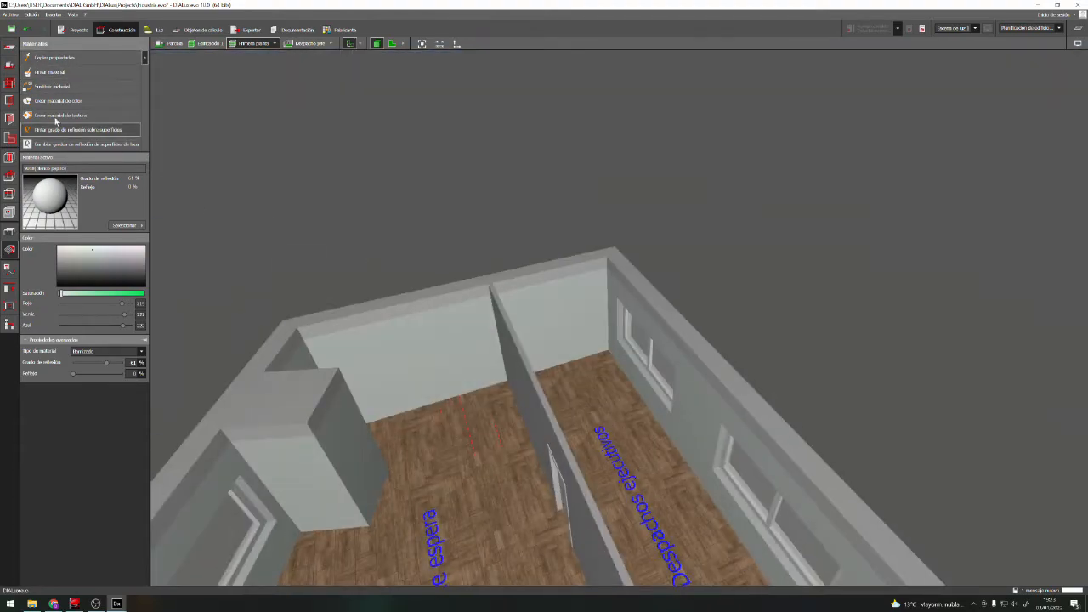
{"action": "right_click_drag", "start_coordinate": [407, 451], "coordinate": [489, 501]}
{"action": "left_click", "coordinate": [58, 73]}
Choose 9001 (Blanco crema) from the project's materials and paint the ceilings of the Primera planta rooms
{"action": "right_click_drag", "start_coordinate": [408, 348], "coordinate": [91, 164]}
{"action": "right_click_drag", "start_coordinate": [425, 442], "coordinate": [140, 194]}
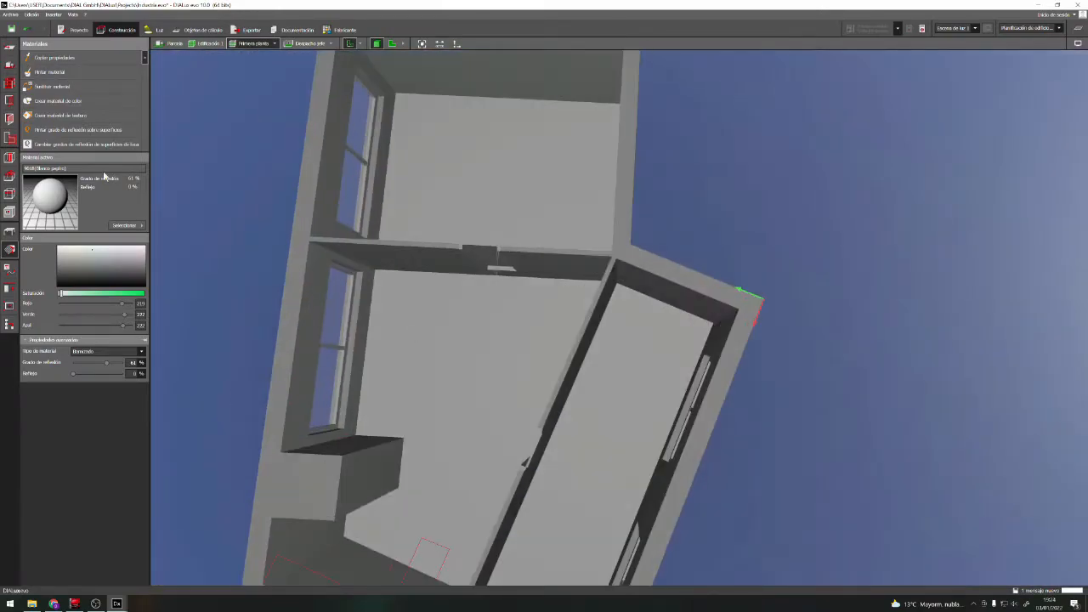
{"action": "right_click_drag", "start_coordinate": [521, 443], "coordinate": [533, 451]}
{"action": "left_click", "coordinate": [127, 225]}
{"action": "left_click", "coordinate": [197, 262]}
{"action": "left_click", "coordinate": [68, 75]}
{"action": "right_click_drag", "start_coordinate": [463, 283], "coordinate": [554, 475]}
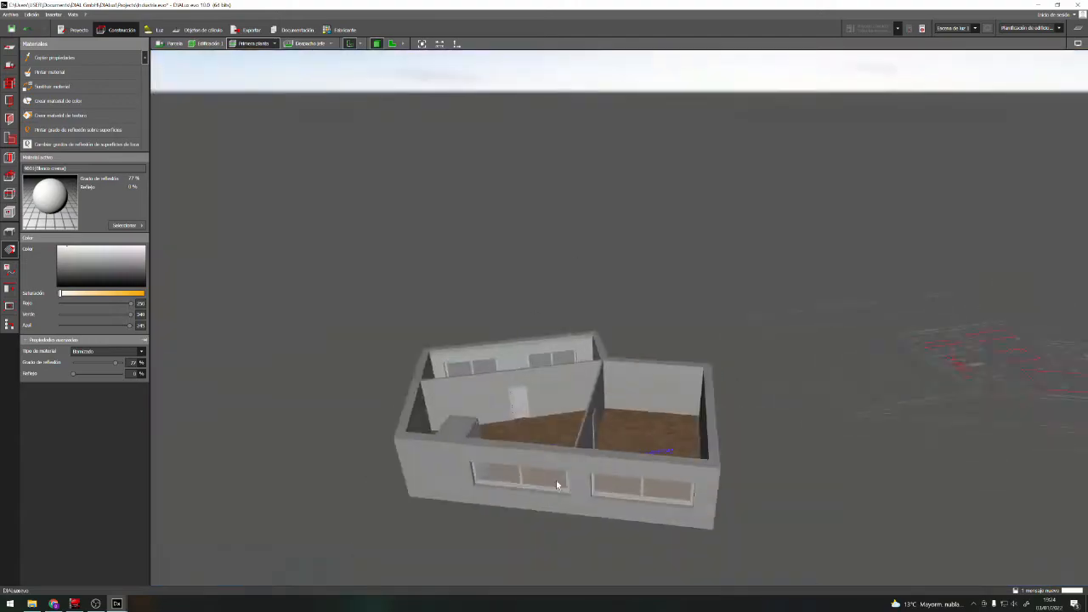
Choose 9010 (Blanco puro) from the project's materials and paint the first Primera planta window frame
{"action": "scroll", "coordinate": [555, 477], "scroll_direction": "up", "scroll_amount": 5}
{"action": "left_click", "coordinate": [134, 226]}
{"action": "left_click", "coordinate": [203, 306]}
{"action": "left_click", "coordinate": [452, 321]}
{"action": "right_click_drag", "start_coordinate": [476, 322], "coordinate": [476, 365]}
{"action": "scroll", "coordinate": [476, 366], "scroll_direction": "up", "scroll_amount": 4}
{"action": "left_click", "coordinate": [127, 225]}
{"action": "left_click", "coordinate": [225, 266]}
{"action": "left_click", "coordinate": [451, 319]}
Paint the frames of the other Primera planta windows with 9010 (Blanco puro)
{"action": "right_click_drag", "start_coordinate": [459, 297], "coordinate": [273, 283]}
{"action": "left_click", "coordinate": [494, 313]}
{"action": "left_click", "coordinate": [71, 77]}
{"action": "left_click", "coordinate": [457, 321]}
{"action": "left_click", "coordinate": [329, 368]}
{"action": "left_click", "coordinate": [71, 75]}
{"action": "left_click", "coordinate": [279, 381]}
{"action": "right_click_drag", "start_coordinate": [352, 315], "coordinate": [396, 344]}
Choose Puerta, Madera de haya and apply it to the two doors leading from Sala de espera to the offices
{"action": "left_click", "coordinate": [128, 226]}
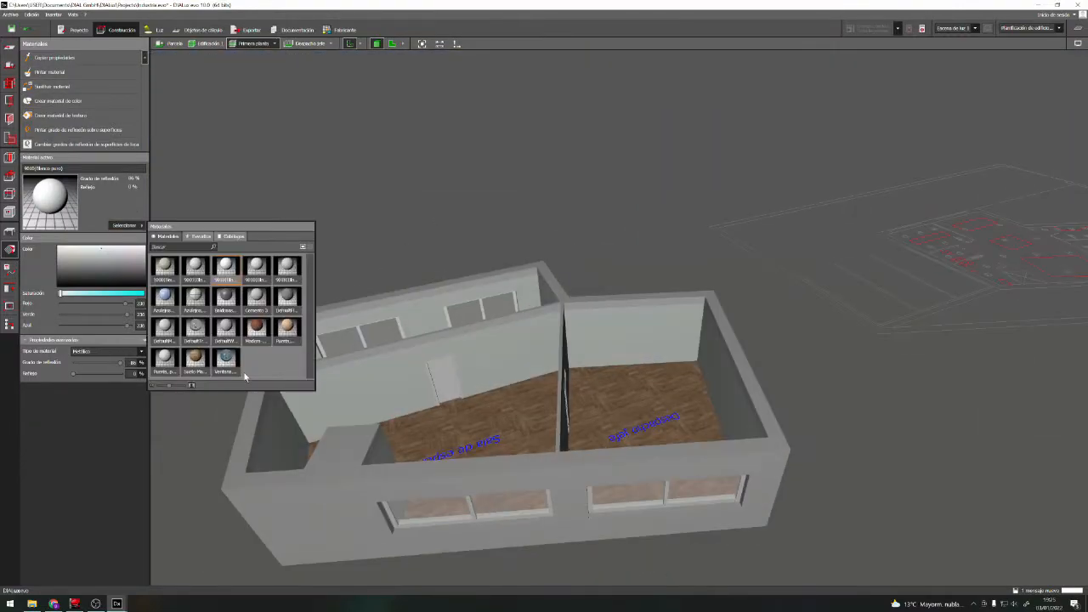
{"action": "left_click", "coordinate": [287, 328]}
{"action": "left_click", "coordinate": [52, 73]}
{"action": "left_click", "coordinate": [444, 382]}
{"action": "right_click_drag", "start_coordinate": [444, 382], "coordinate": [621, 340]}
{"action": "left_click", "coordinate": [52, 73]}
{"action": "left_click", "coordinate": [561, 472]}
Change the active storey back to Planta baja and bring Oficinas into view
{"action": "mouse_move", "coordinate": [399, 442]}
{"action": "right_mouse_down"}
{"action": "mouse_move", "coordinate": [597, 490]}
{"action": "mouse_move", "coordinate": [369, 481]}
{"action": "right_mouse_up"}
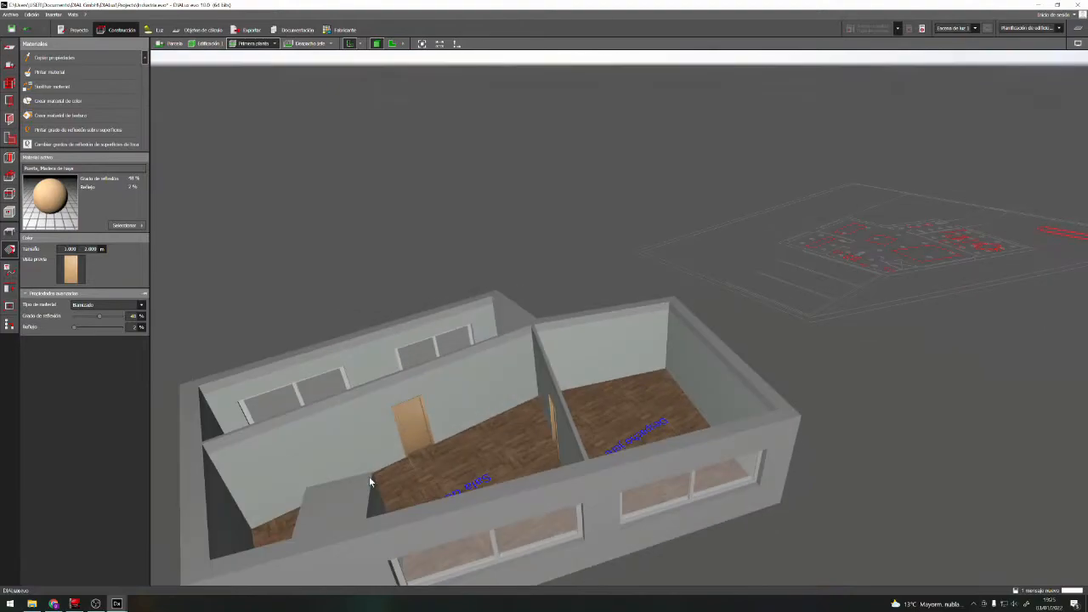
{"action": "right_click_drag", "start_coordinate": [284, 493], "coordinate": [285, 531]}
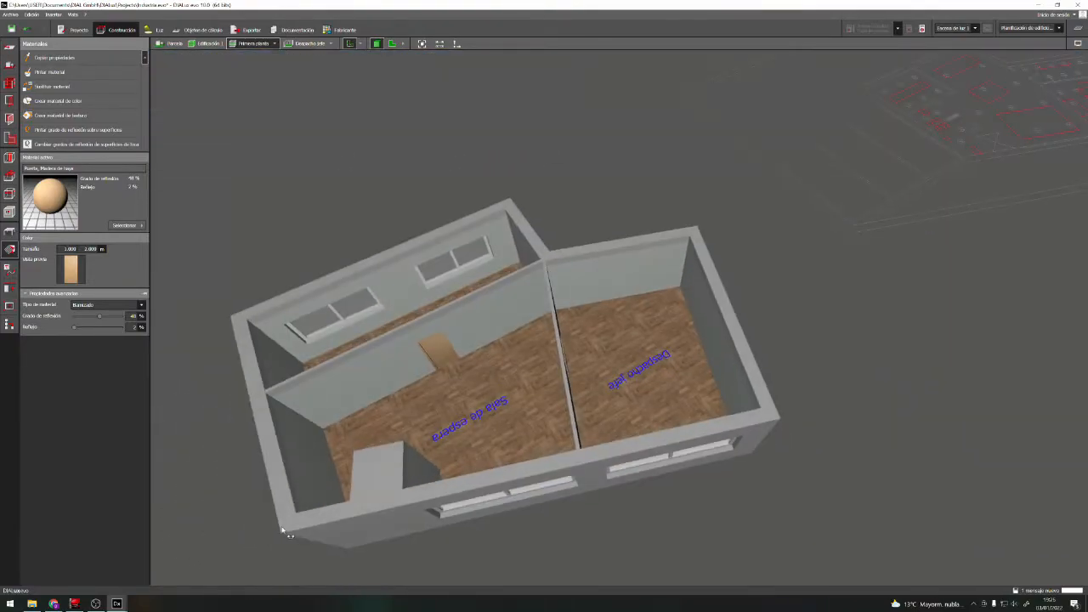
{"action": "right_click_drag", "start_coordinate": [449, 408], "coordinate": [374, 457]}
{"action": "right_click_drag", "start_coordinate": [664, 412], "coordinate": [527, 435]}
{"action": "scroll", "coordinate": [491, 430], "scroll_direction": "up", "scroll_amount": 5}
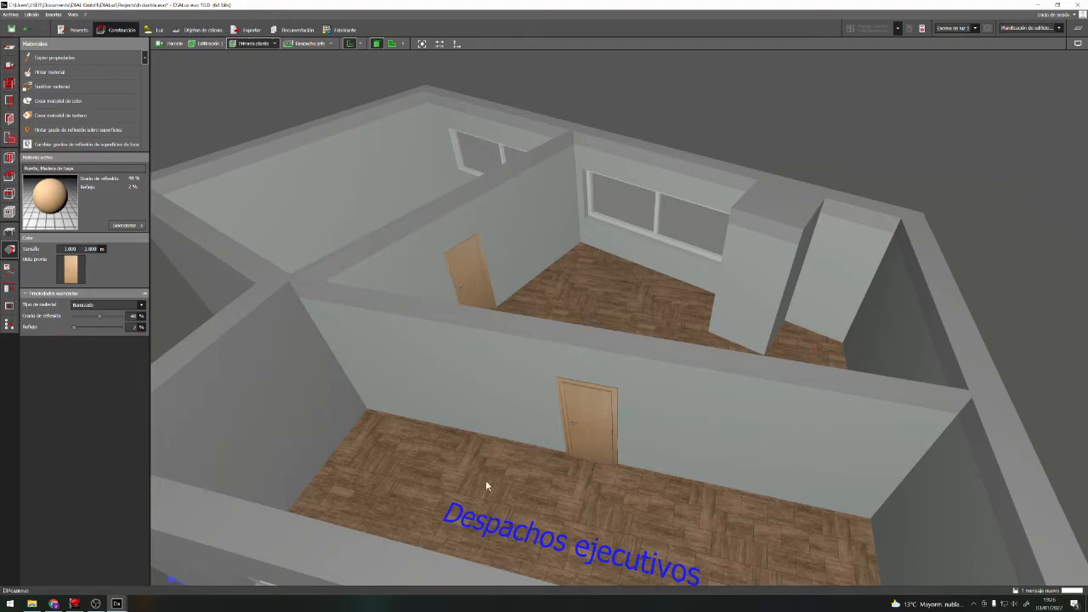
{"action": "left_click", "coordinate": [274, 43]}
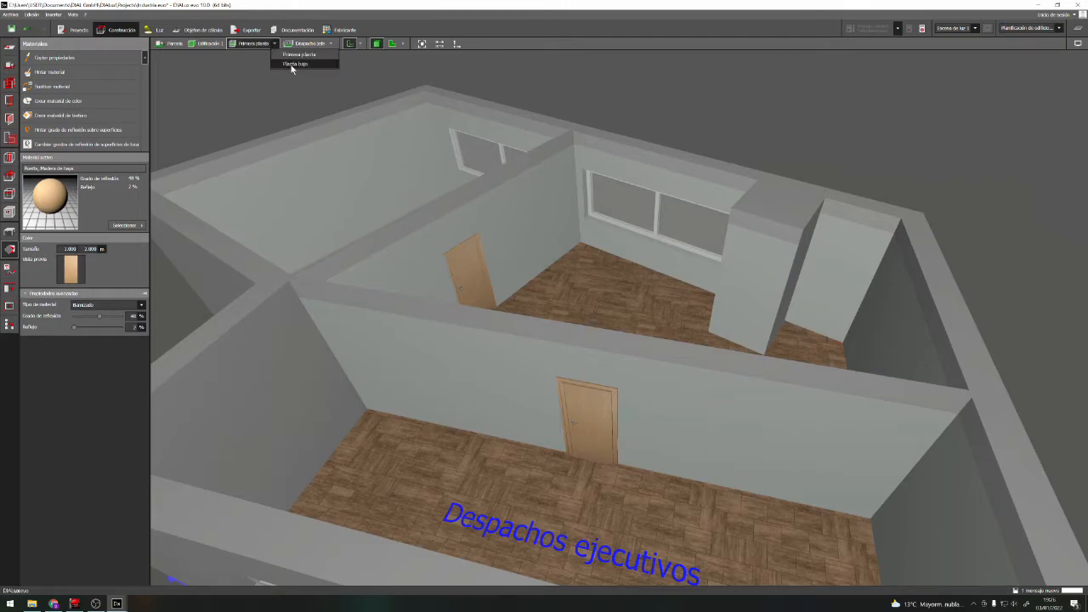
{"action": "left_click", "coordinate": [292, 64]}
{"action": "right_click_drag", "start_coordinate": [441, 423], "coordinate": [499, 460]}
{"action": "scroll", "coordinate": [328, 373], "scroll_direction": "up", "scroll_amount": 3}
{"action": "scroll", "coordinate": [328, 373], "scroll_direction": "up", "scroll_amount": 2}
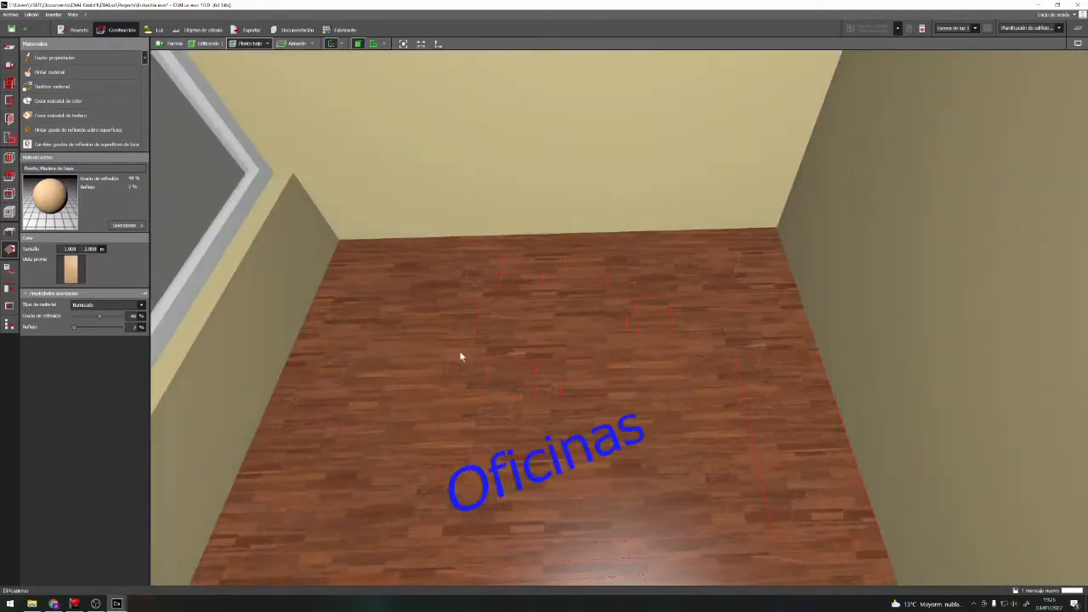
Accept the reminder to save the project and dismiss the save notification
{"action": "scroll", "coordinate": [527, 383], "scroll_direction": "down", "scroll_amount": 1}
{"action": "right_click_drag", "start_coordinate": [527, 382], "coordinate": [534, 367]}
{"action": "scroll", "coordinate": [535, 370], "scroll_direction": "down", "scroll_amount": 3}
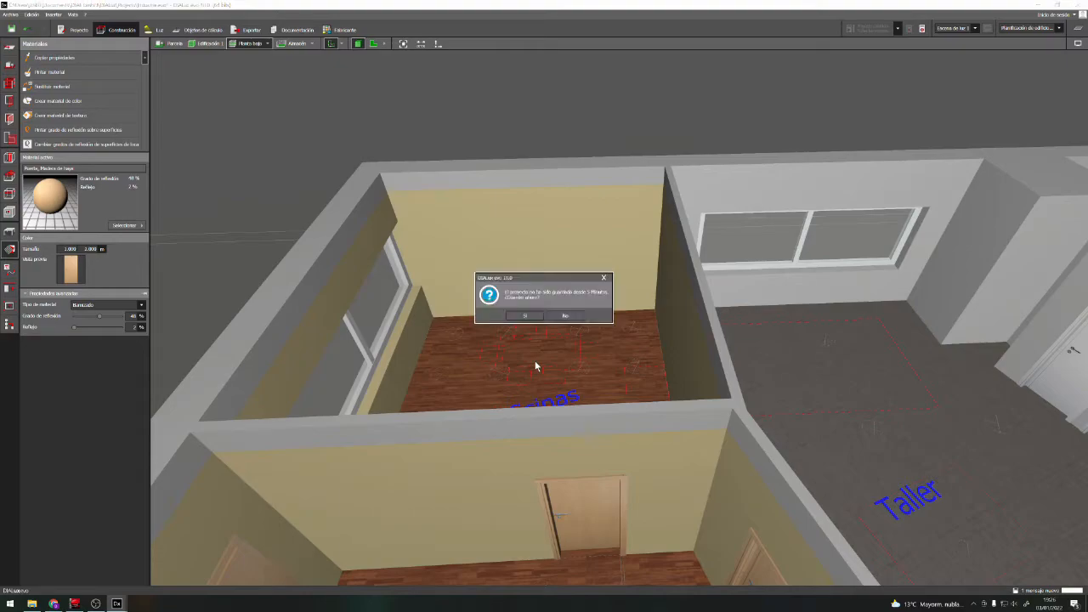
{"action": "left_click", "coordinate": [534, 317]}
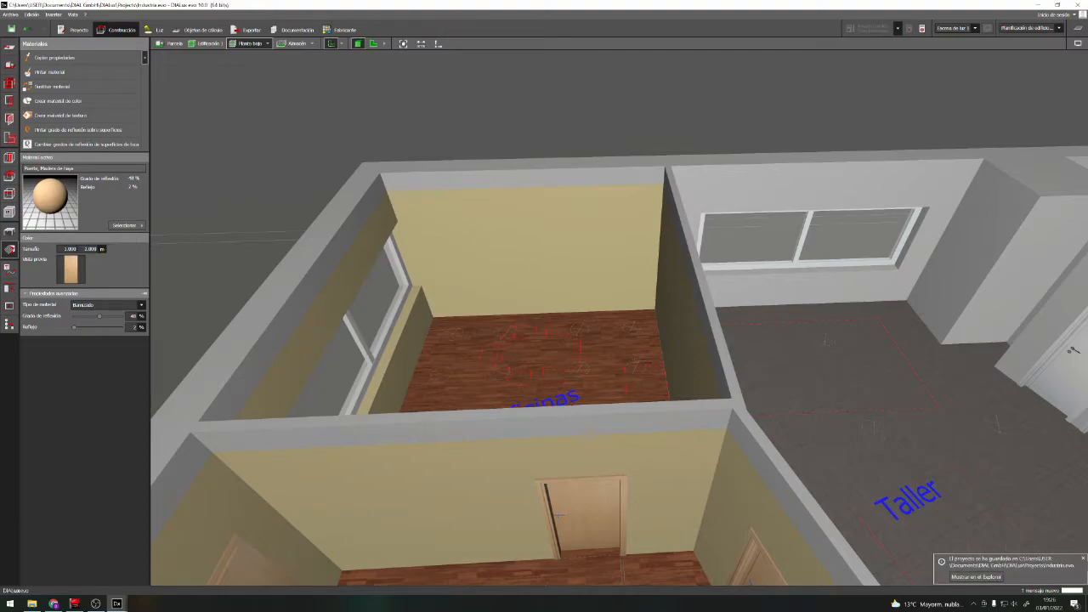
{"action": "left_click", "coordinate": [1084, 560]}
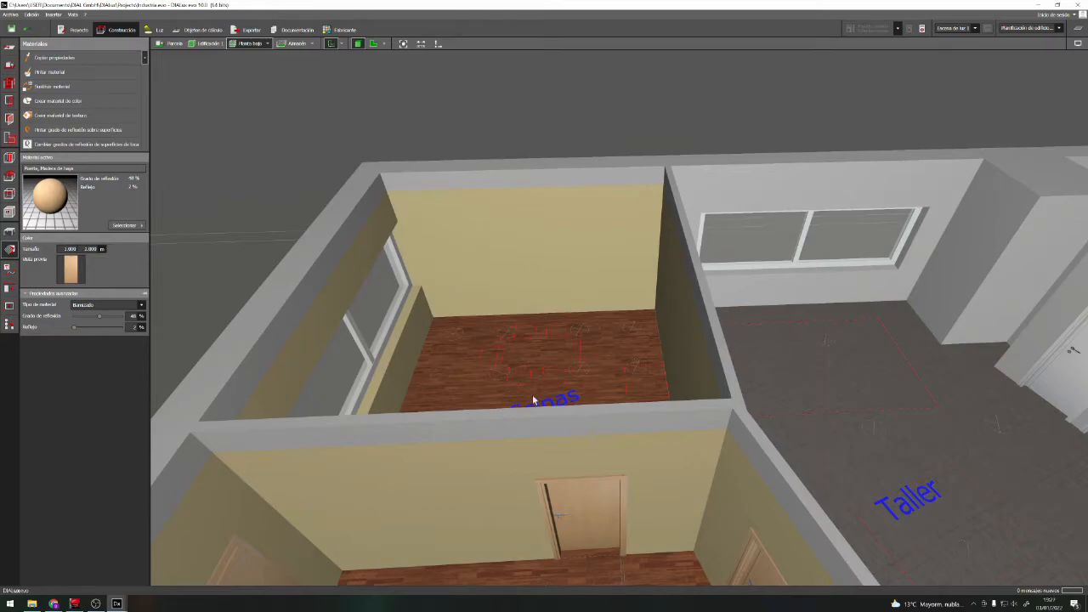
Start choosing a furniture object and open the object catalogue
{"action": "left_click", "coordinate": [11, 231]}
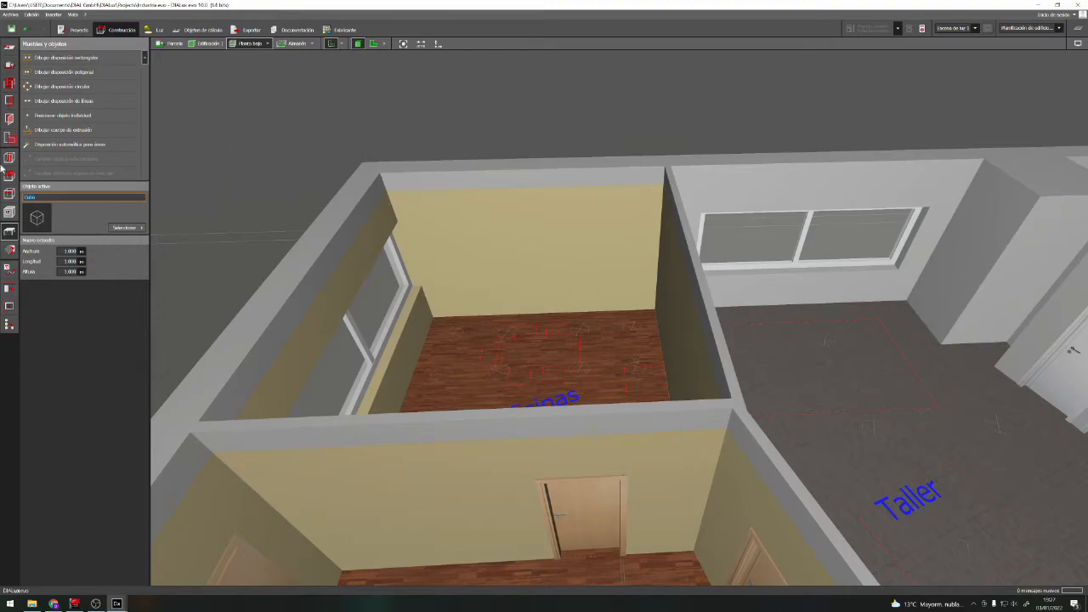
{"action": "left_click", "coordinate": [136, 229]}
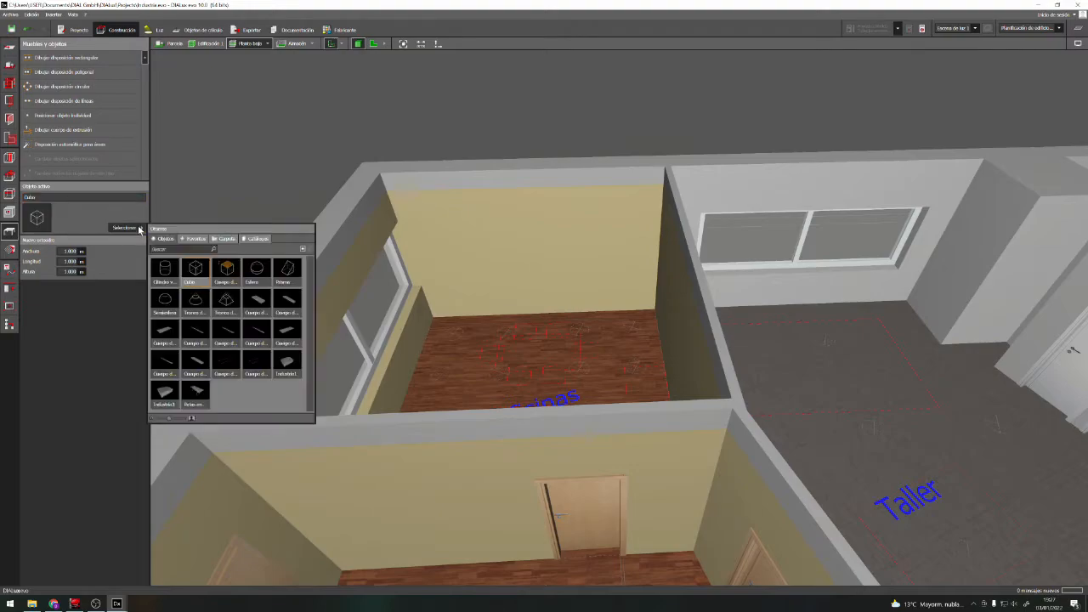
{"action": "left_click", "coordinate": [255, 239]}
{"action": "left_click", "coordinate": [158, 269]}
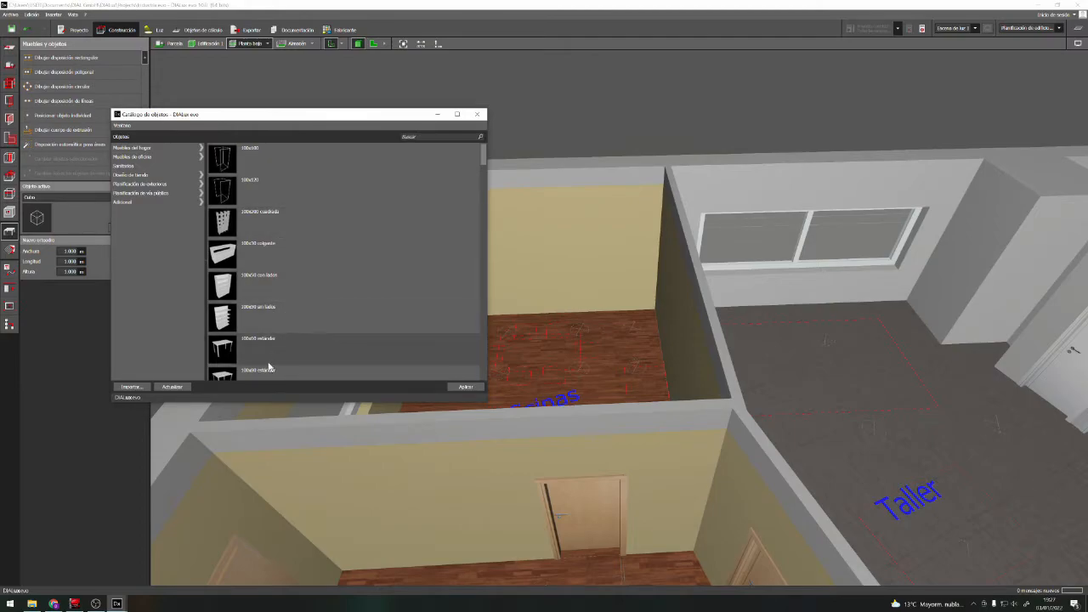
Choose the Patas en A 200x100 table from the office furniture tables as the active object and close the catalogue
{"action": "scroll", "coordinate": [309, 311], "scroll_direction": "down", "scroll_amount": 3}
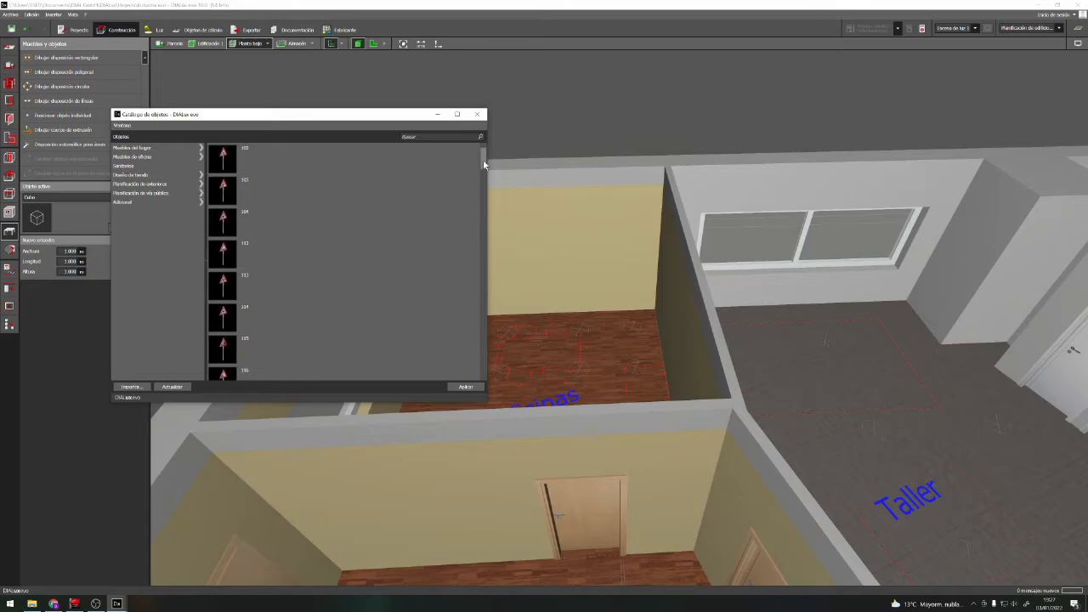
{"action": "scroll", "coordinate": [483, 159], "scroll_direction": "up", "scroll_amount": 3}
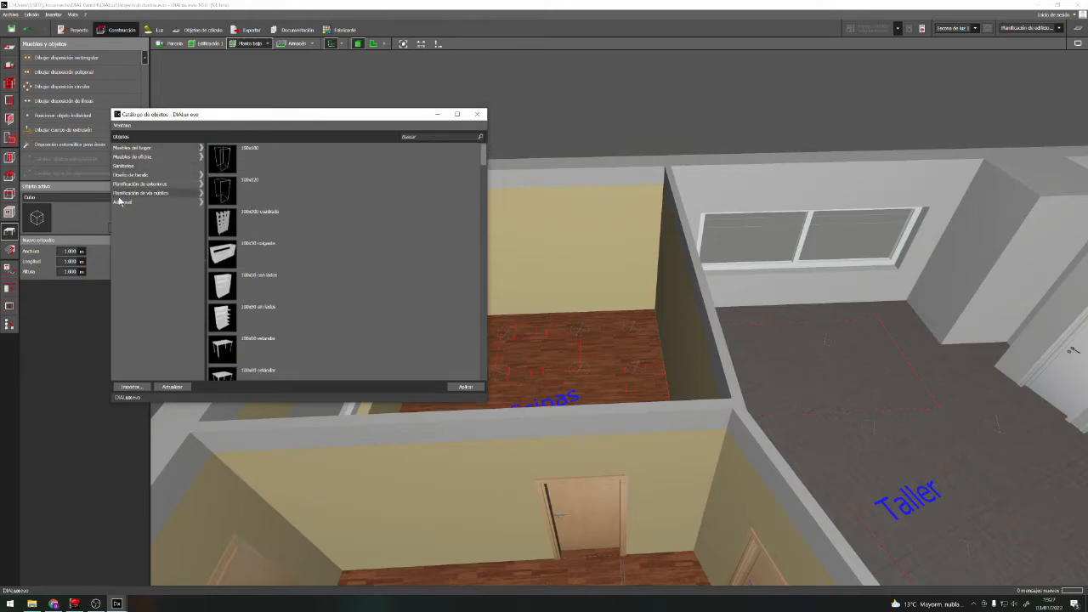
{"action": "left_click", "coordinate": [139, 157]}
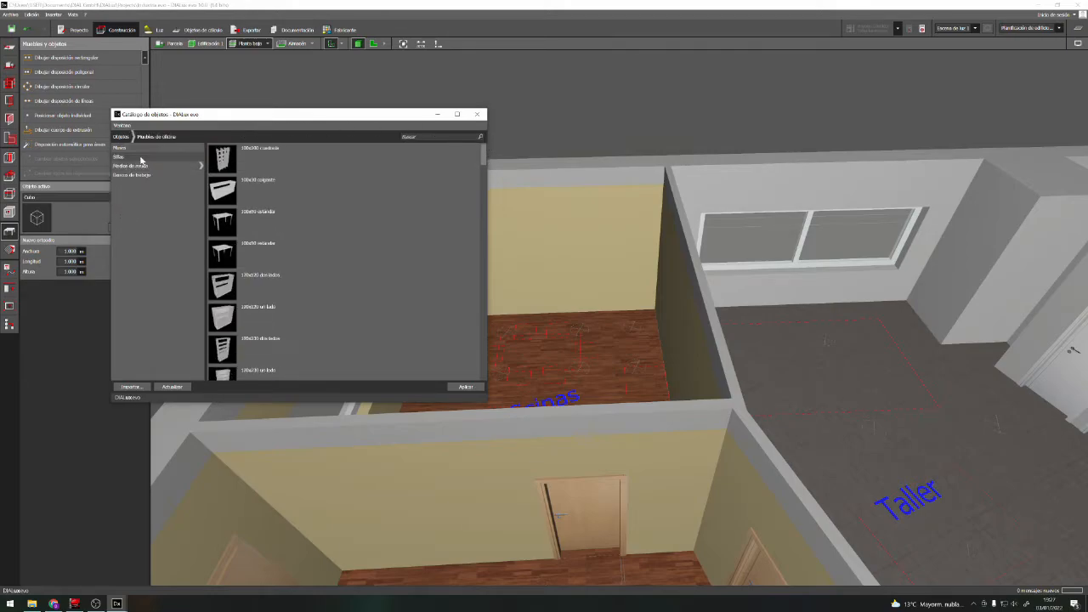
{"action": "left_click", "coordinate": [141, 149]}
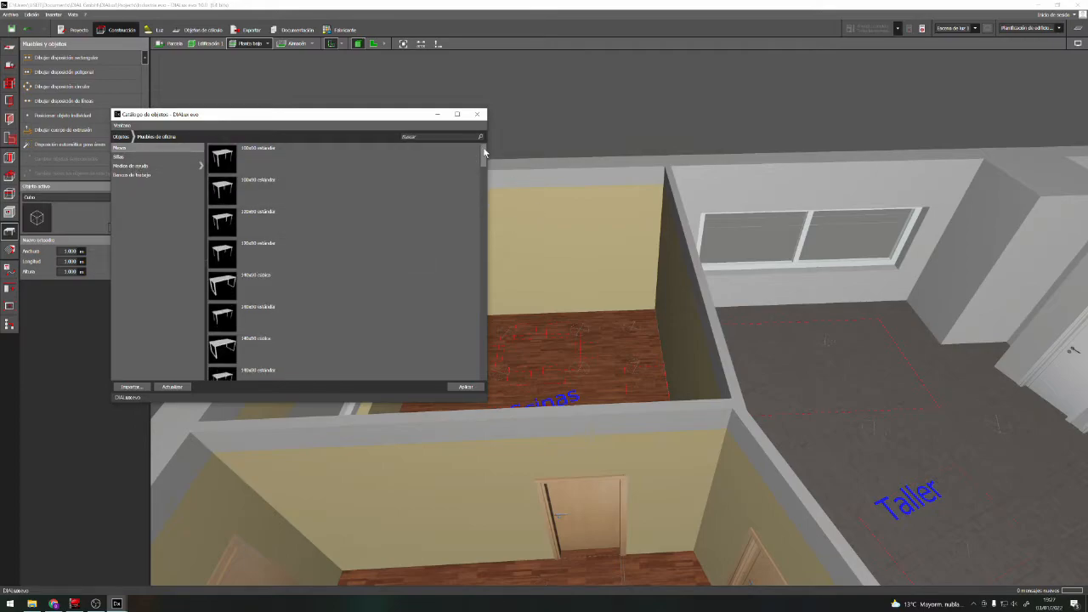
{"action": "left_click_drag", "start_coordinate": [484, 159], "coordinate": [483, 207]}
{"action": "left_click_drag", "start_coordinate": [483, 208], "coordinate": [479, 363]}
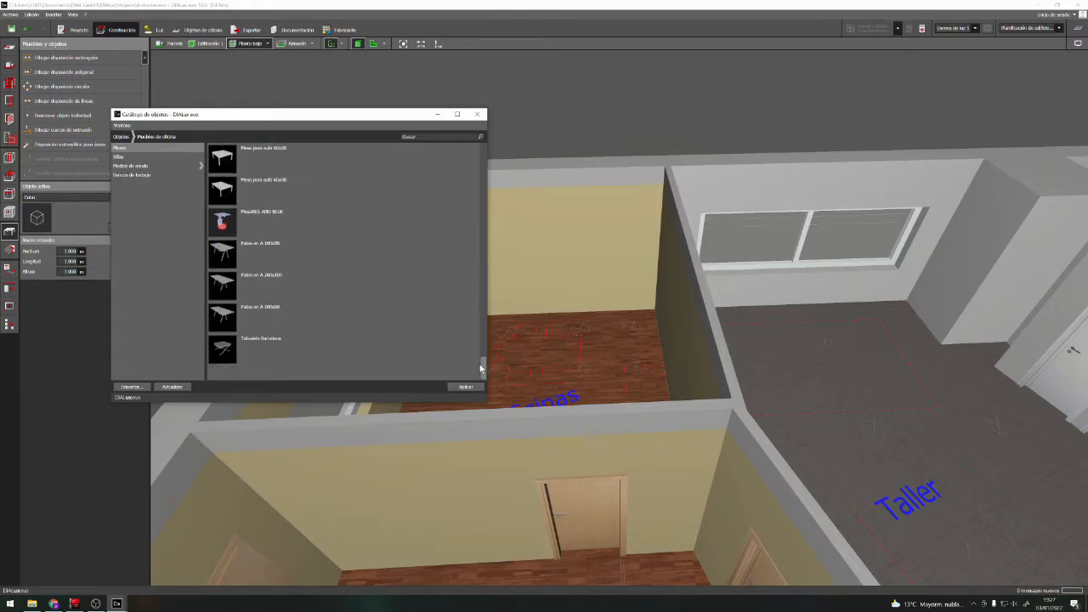
{"action": "left_click", "coordinate": [223, 292]}
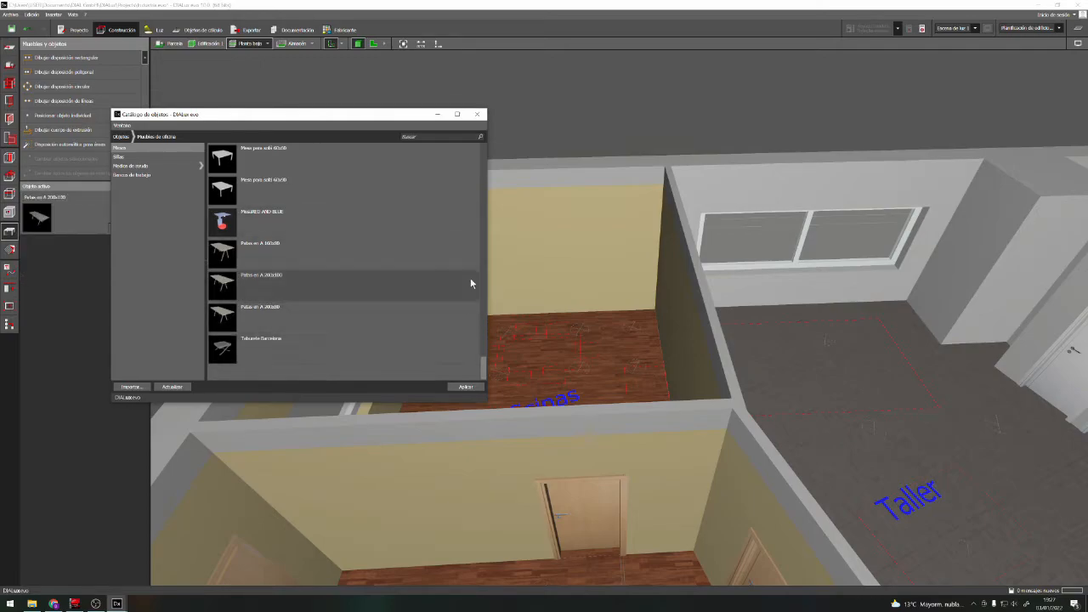
{"action": "left_click", "coordinate": [477, 114]}
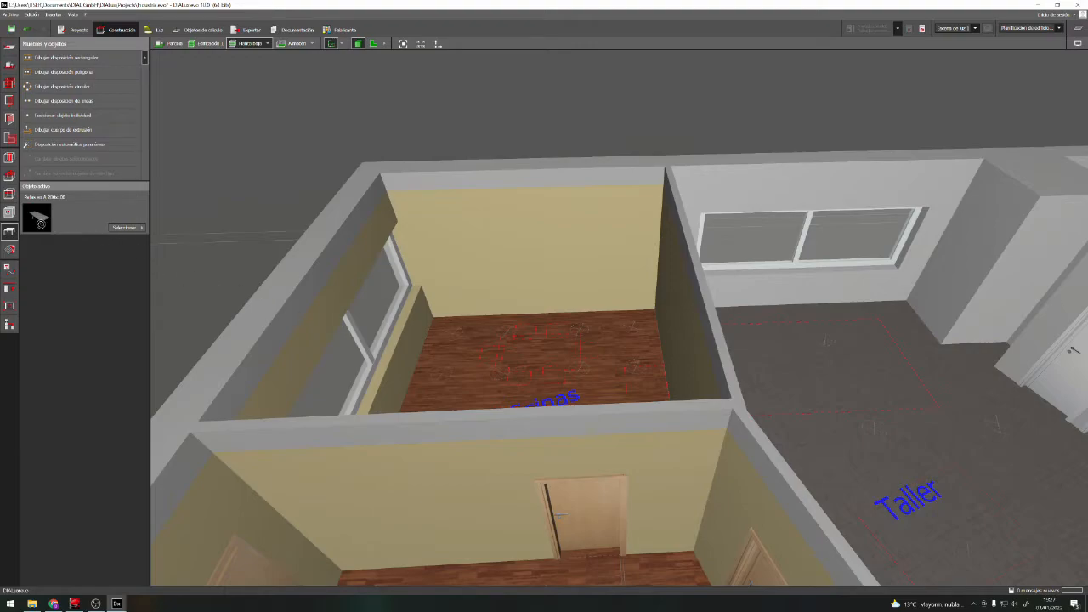
In the floor plan view, place the table on the meeting table outline in Oficinas
{"action": "left_click", "coordinate": [373, 43]}
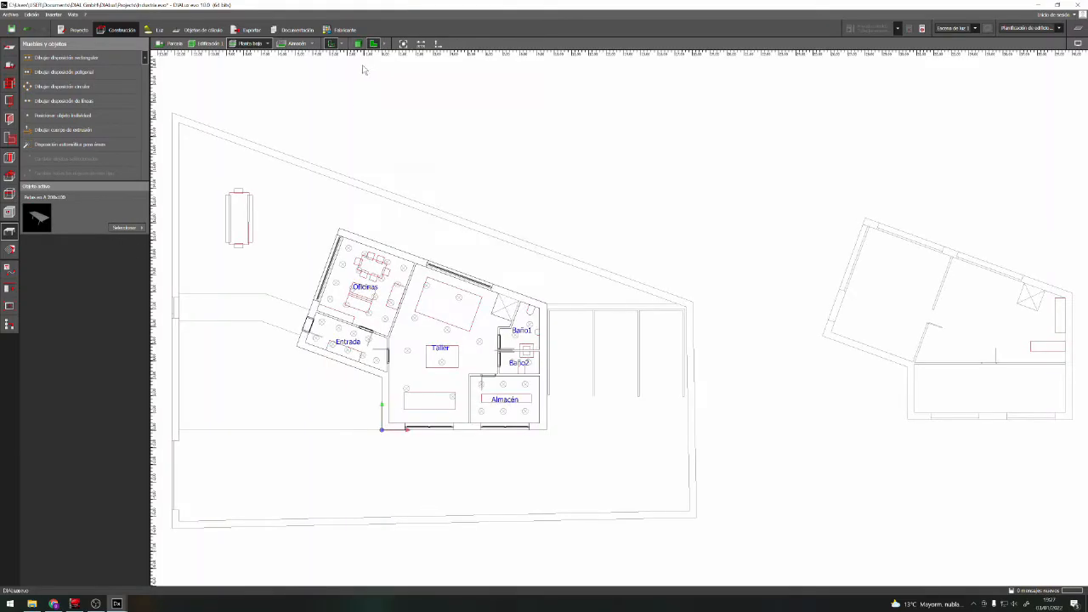
{"action": "scroll", "coordinate": [358, 281], "scroll_direction": "up", "scroll_amount": 5}
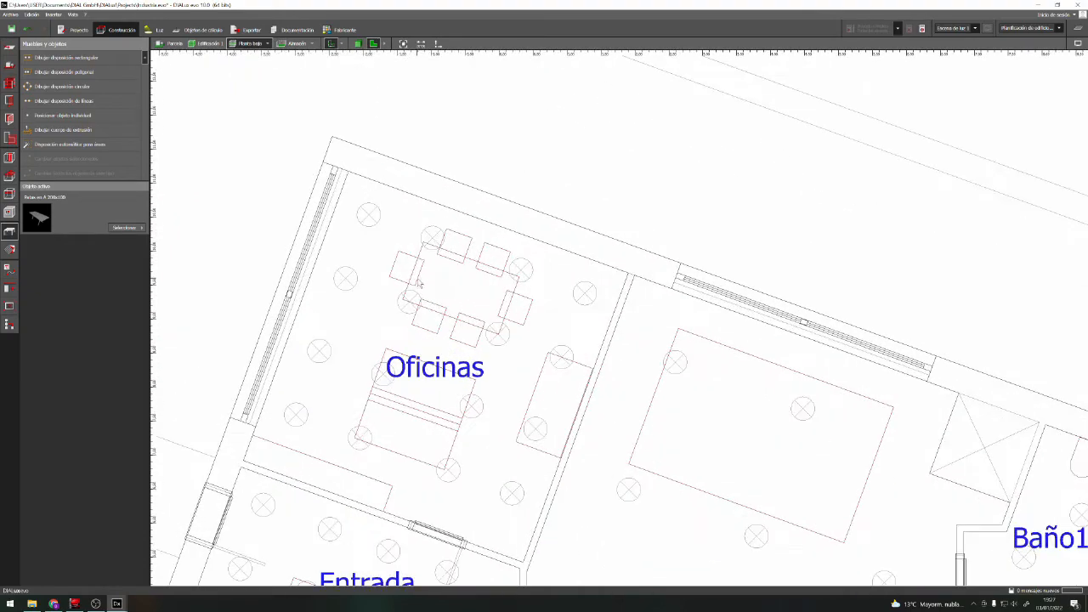
{"action": "left_click", "coordinate": [29, 150]}
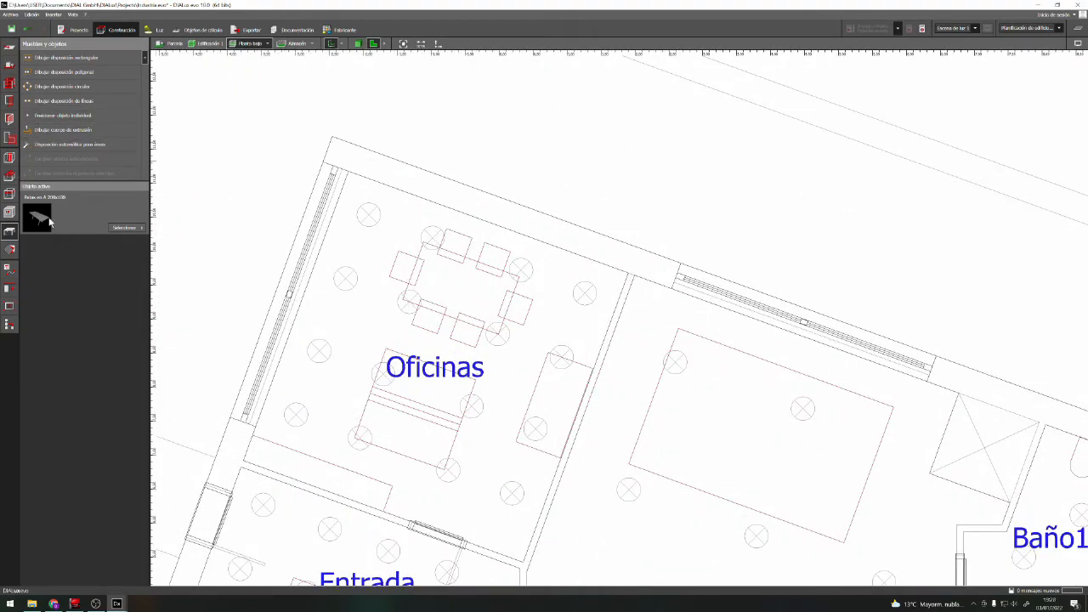
{"action": "left_click", "coordinate": [470, 290]}
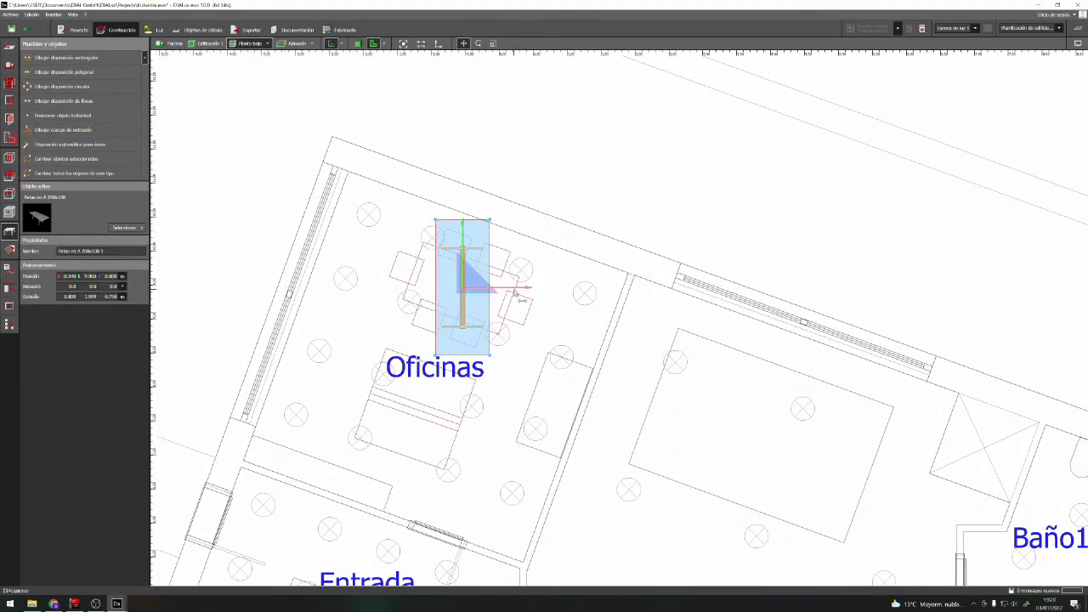
Rotate the table in Oficinas to about 68° to follow the slanted table outline on the plan
{"action": "right_click", "coordinate": [478, 257]}
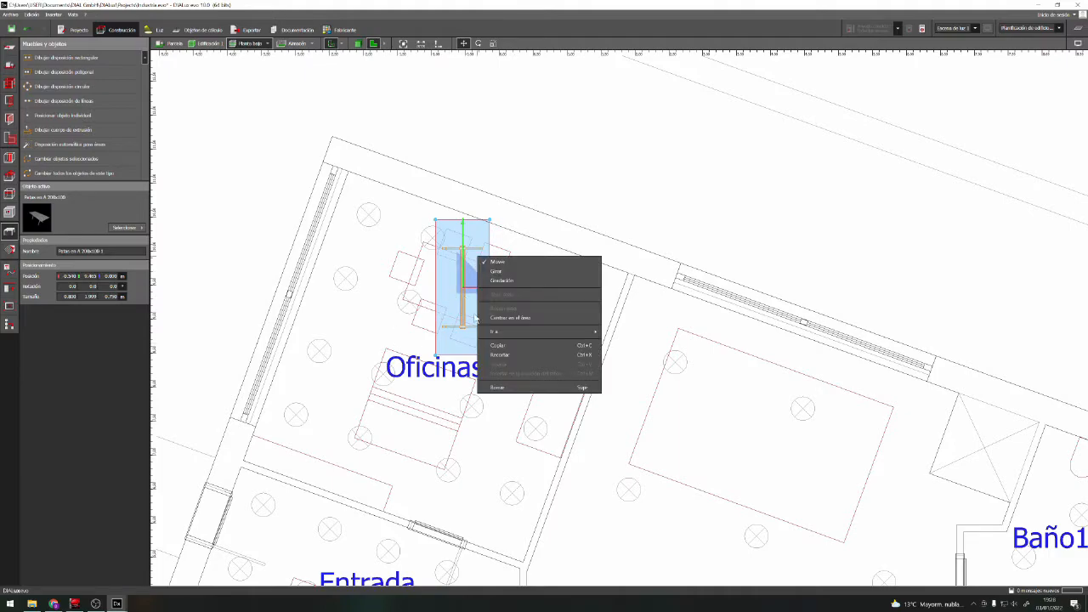
{"action": "left_click", "coordinate": [526, 272]}
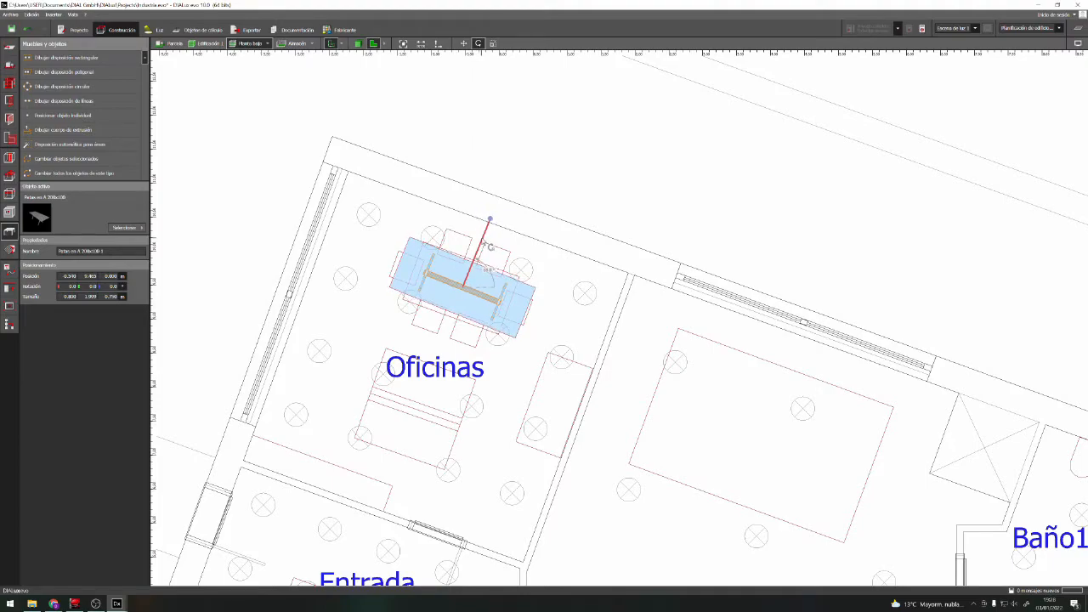
{"action": "scroll", "coordinate": [488, 247], "scroll_direction": "up", "scroll_amount": 5}
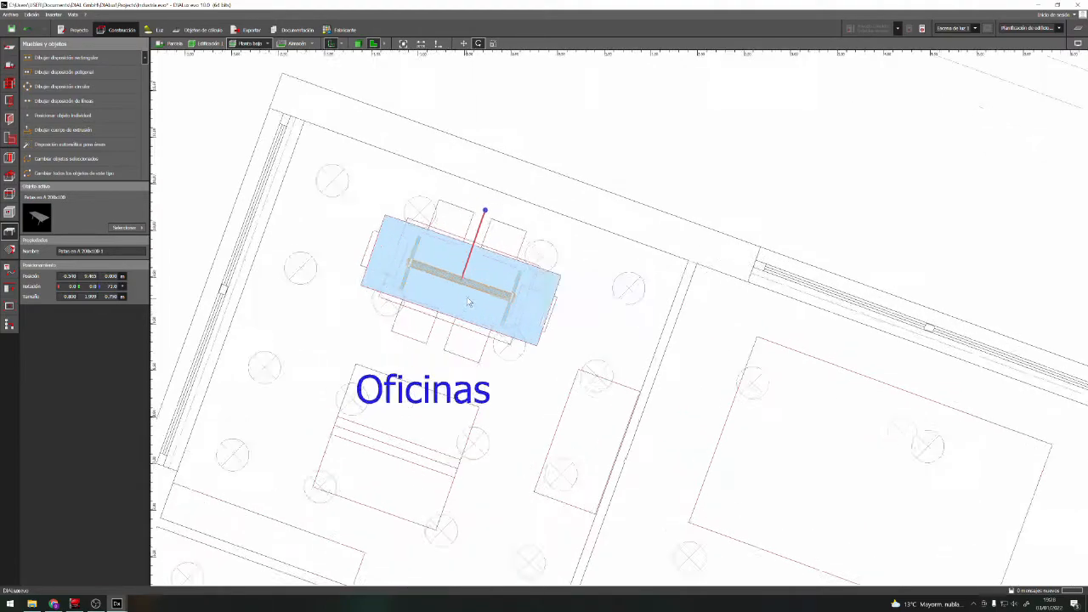
{"action": "scroll", "coordinate": [464, 198], "scroll_direction": "up", "scroll_amount": 1}
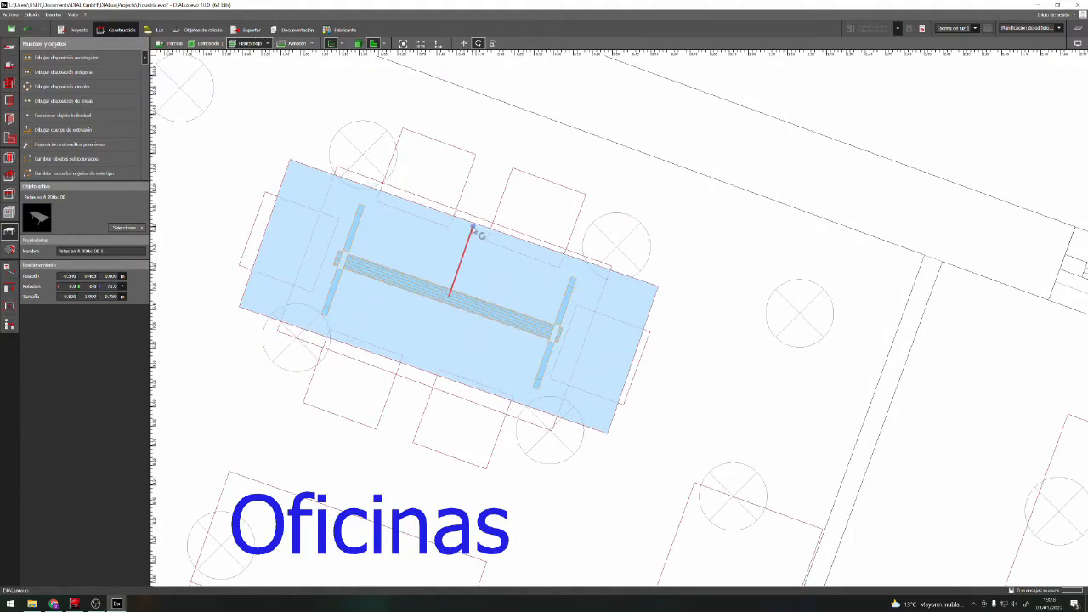
{"action": "scroll", "coordinate": [471, 230], "scroll_direction": "up", "scroll_amount": 2}
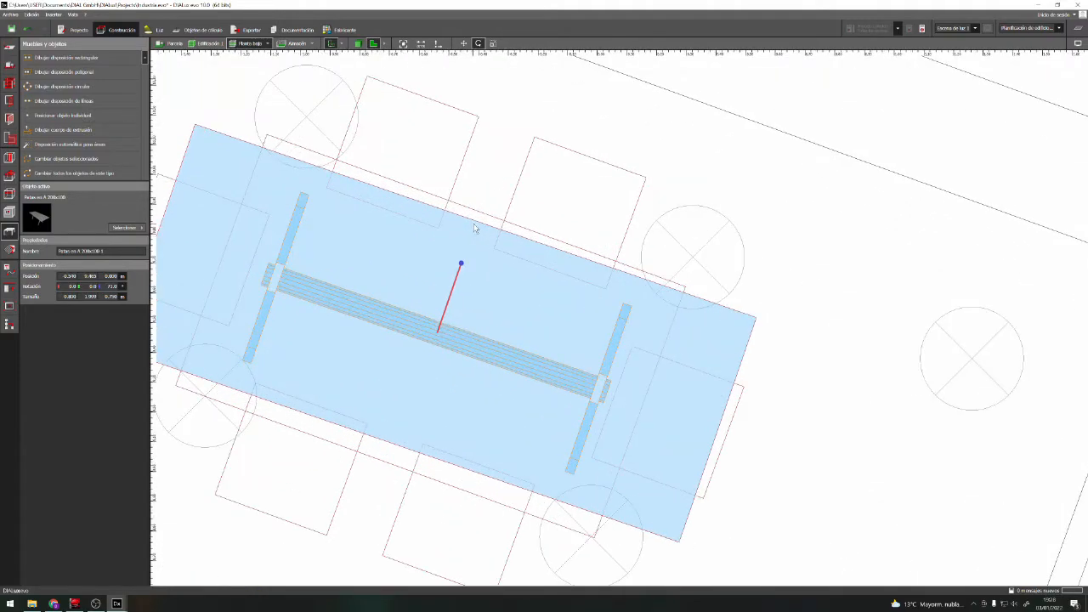
{"action": "left_click", "coordinate": [466, 268]}
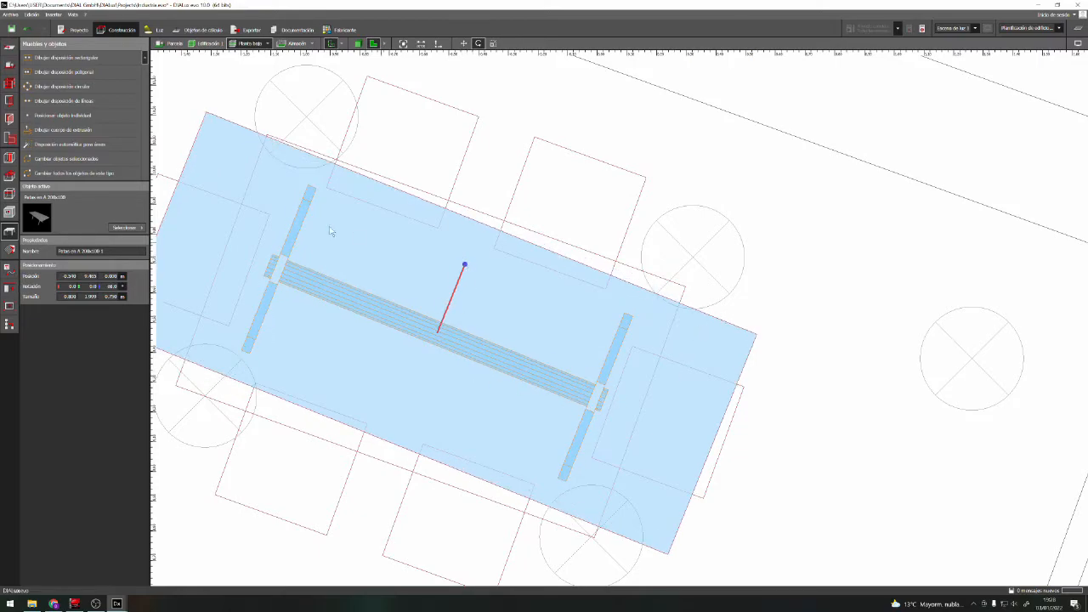
Scale the table's length down to about 1.5 m so both ends meet the plan outline
{"action": "right_click", "coordinate": [452, 287]}
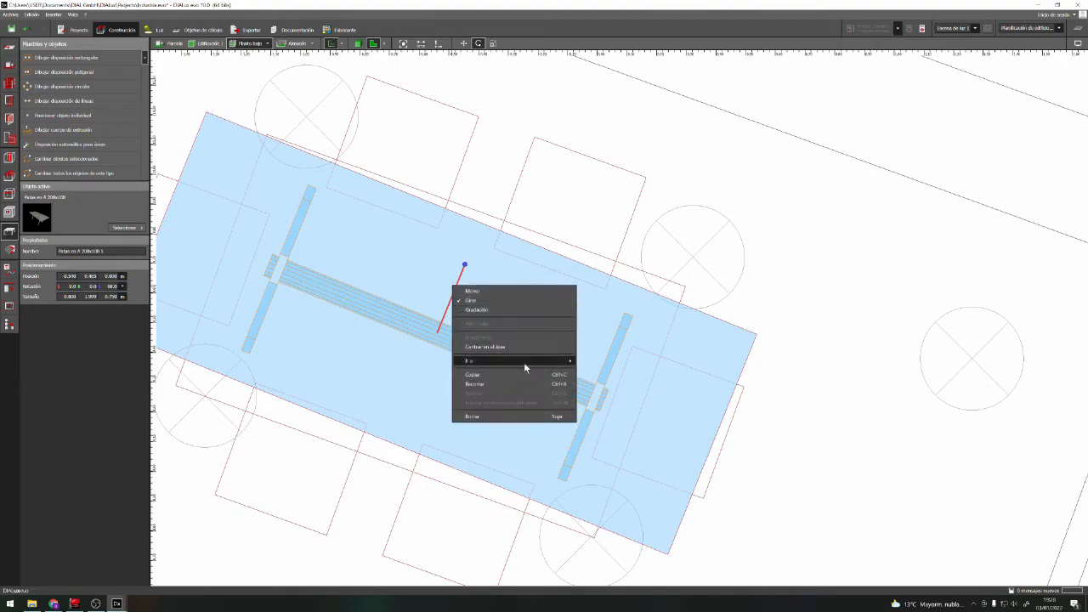
{"action": "left_click", "coordinate": [475, 310]}
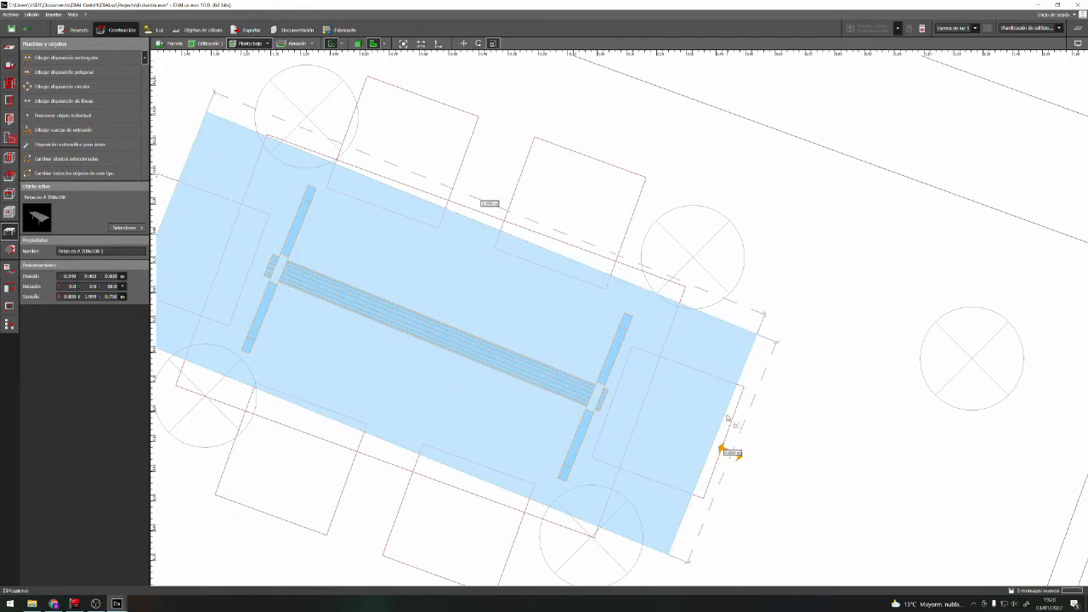
{"action": "right_click", "coordinate": [685, 431]}
{"action": "left_click", "coordinate": [705, 439]}
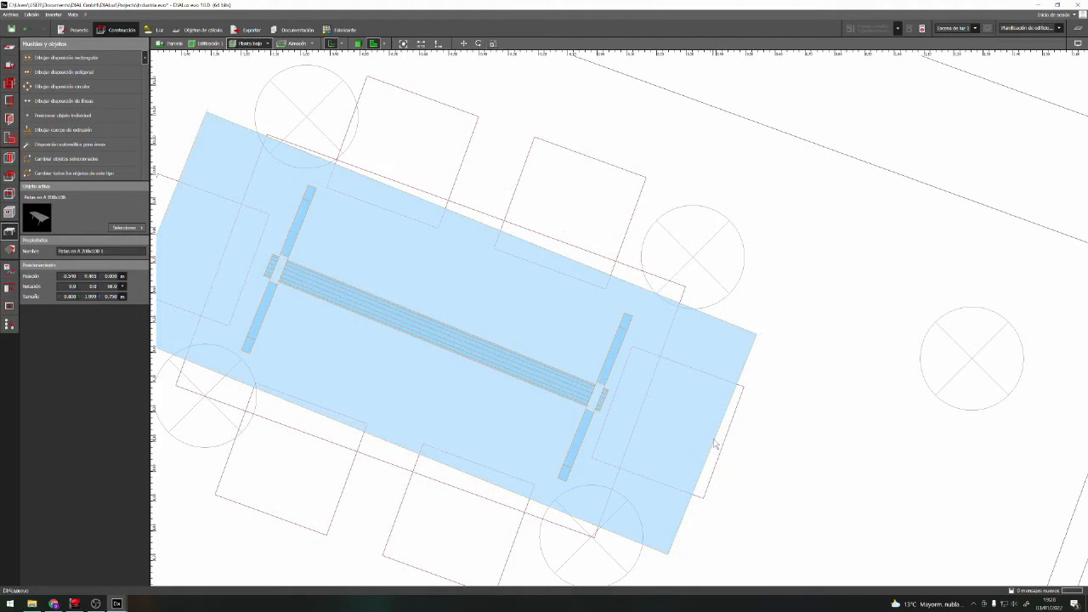
{"action": "right_click", "coordinate": [625, 387]}
{"action": "left_click", "coordinate": [616, 396]}
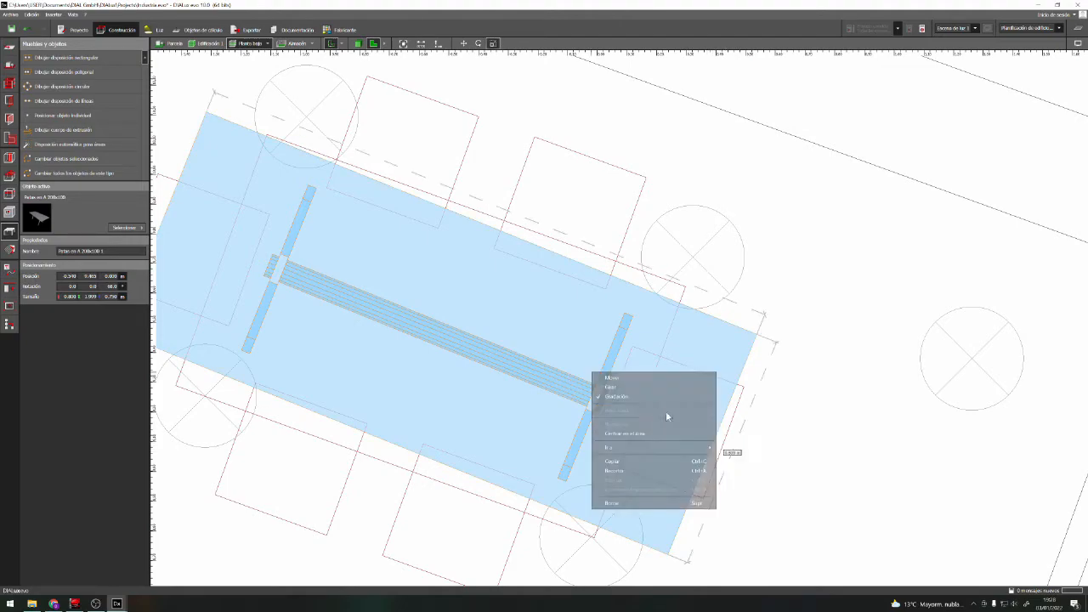
{"action": "left_click_drag", "start_coordinate": [721, 448], "coordinate": [648, 419]}
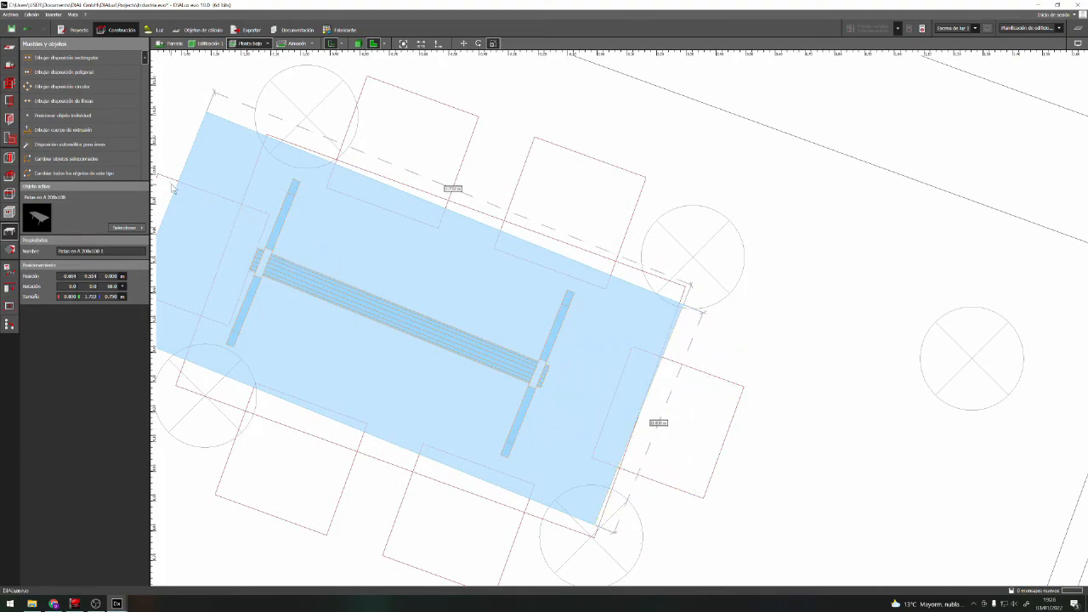
{"action": "left_click_drag", "start_coordinate": [177, 188], "coordinate": [206, 239]}
Adjust the table's rotation to 70° so its edges run parallel to the plan outline
{"action": "right_click", "coordinate": [481, 254]}
{"action": "left_click", "coordinate": [532, 268]}
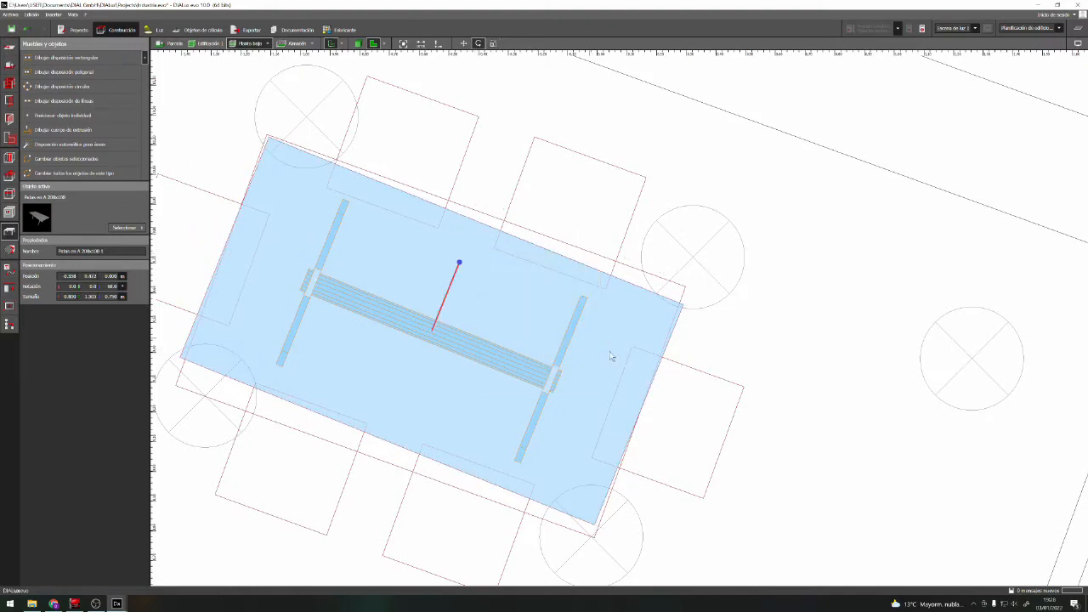
{"action": "left_click_drag", "start_coordinate": [460, 264], "coordinate": [457, 266]}
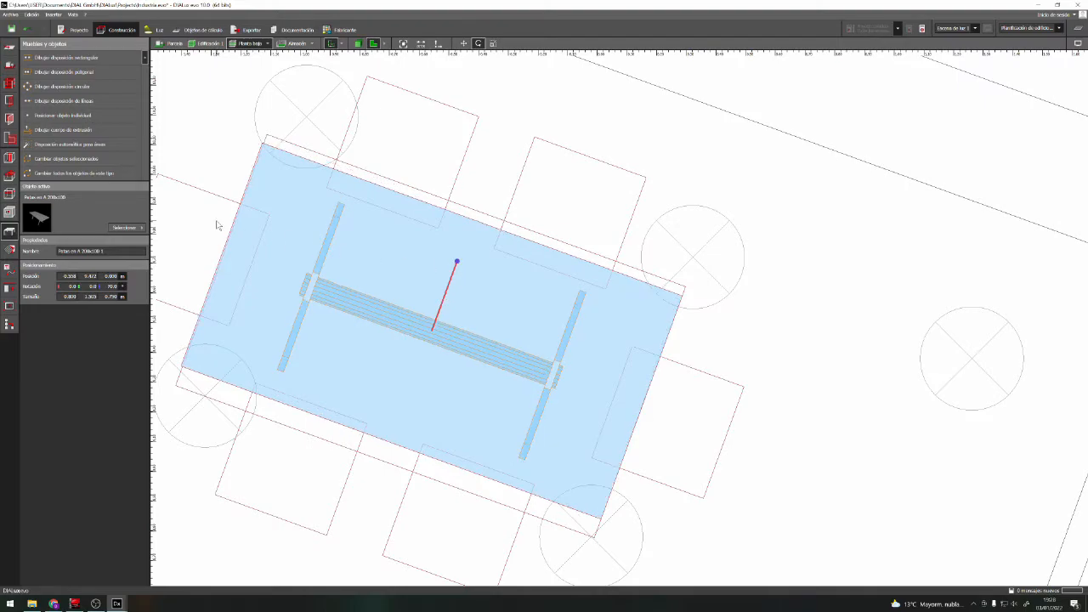
Scale the table to about 0.9 m wide and 1.5 m long to fill the plan outline, and deselect it
{"action": "right_click", "coordinate": [332, 253]}
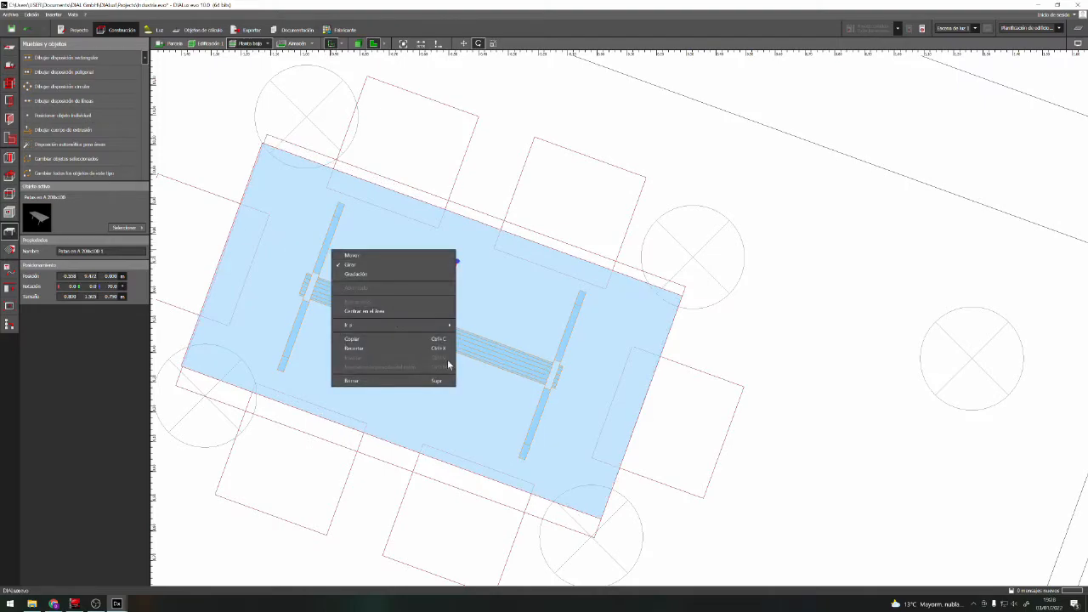
{"action": "left_click", "coordinate": [378, 273]}
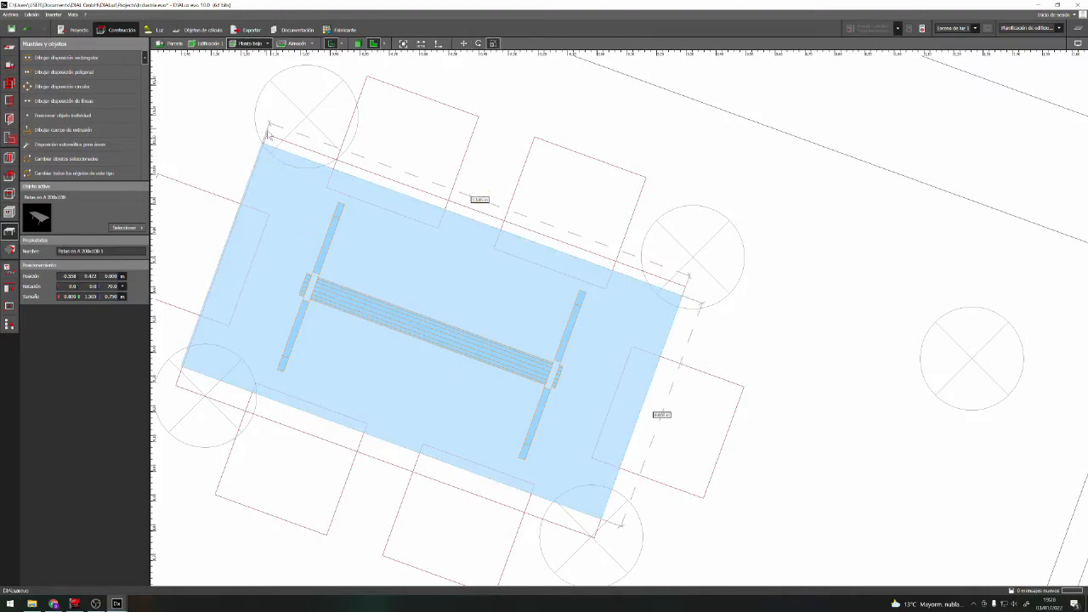
{"action": "left_click_drag", "start_coordinate": [224, 243], "coordinate": [226, 242]}
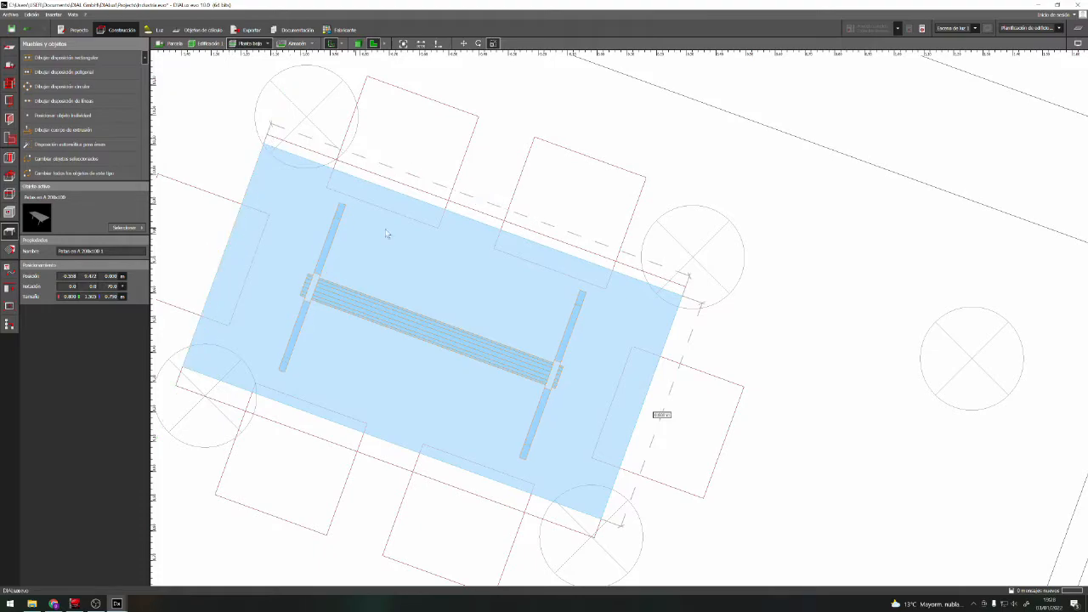
{"action": "left_click_drag", "start_coordinate": [398, 442], "coordinate": [392, 464]}
{"action": "left_click_drag", "start_coordinate": [496, 232], "coordinate": [500, 222]}
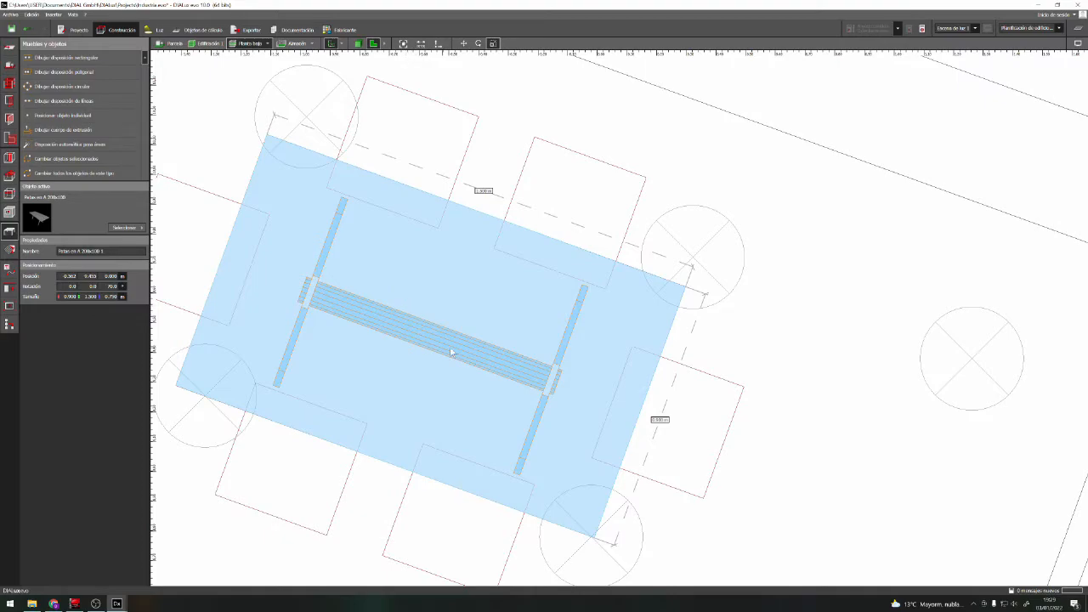
{"action": "left_click", "coordinate": [832, 311]}
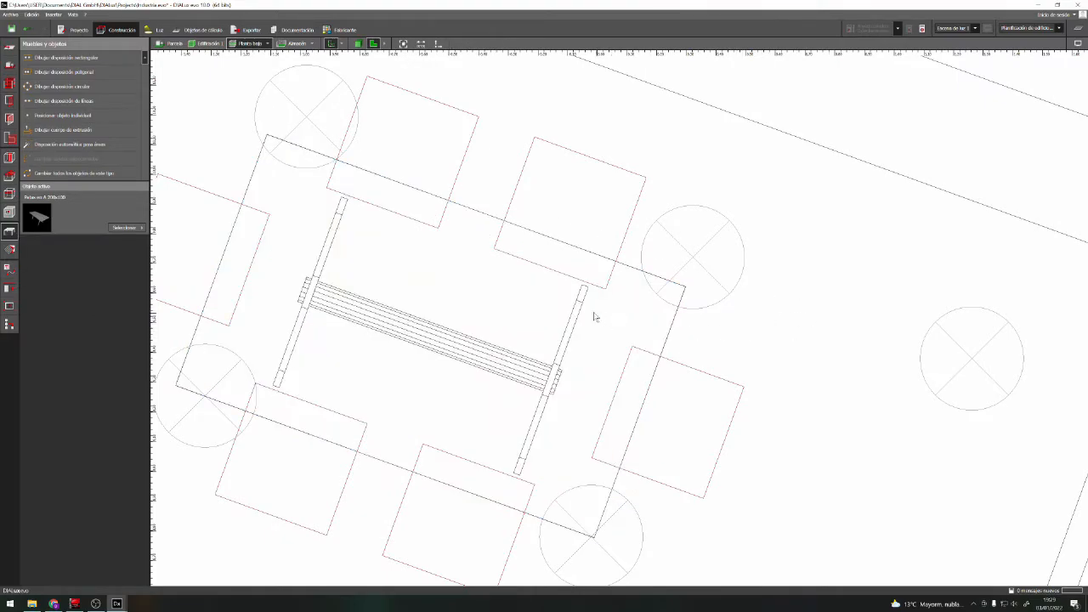
Show the building in 3D and bring the table in Oficinas into a close-up view
{"action": "scroll", "coordinate": [595, 313], "scroll_direction": "down", "scroll_amount": 3}
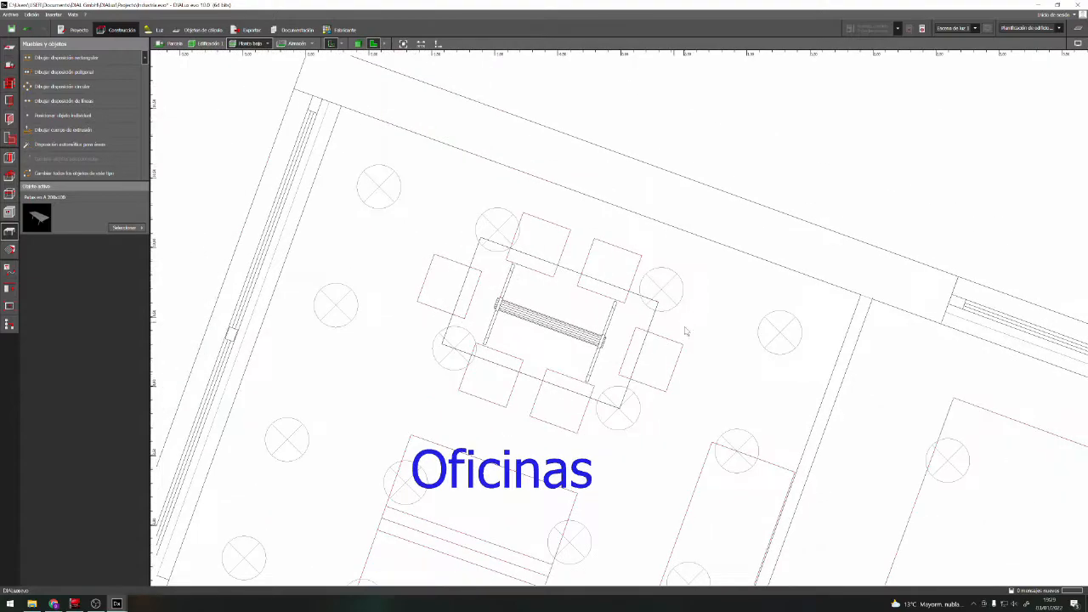
{"action": "left_click", "coordinate": [369, 43]}
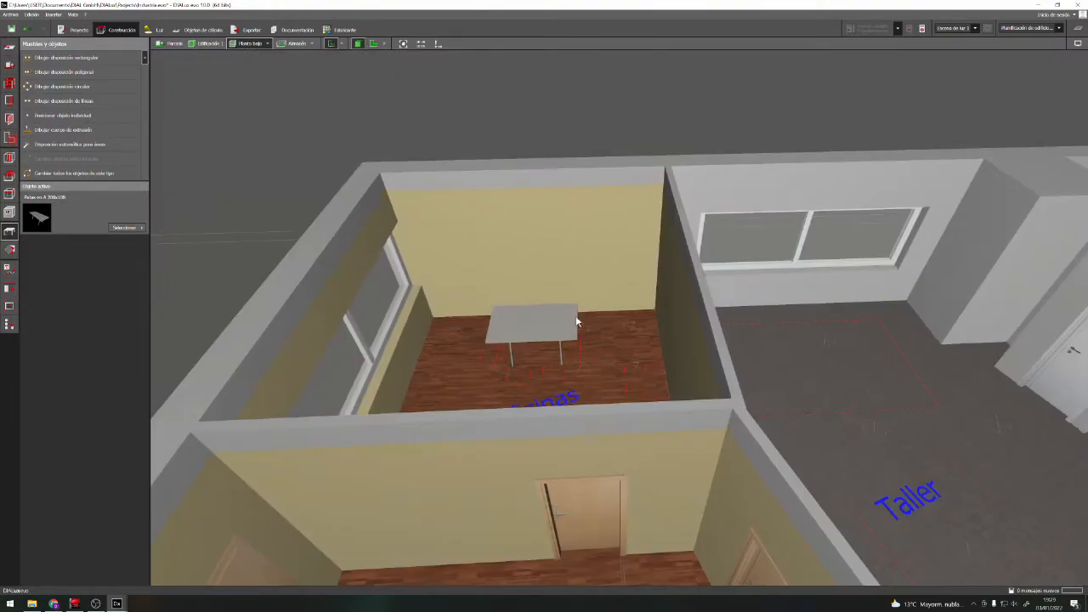
{"action": "scroll", "coordinate": [574, 325], "scroll_direction": "up", "scroll_amount": 3}
{"action": "right_click_drag", "start_coordinate": [652, 397], "coordinate": [529, 392]}
{"action": "right_click_drag", "start_coordinate": [442, 237], "coordinate": [575, 360]}
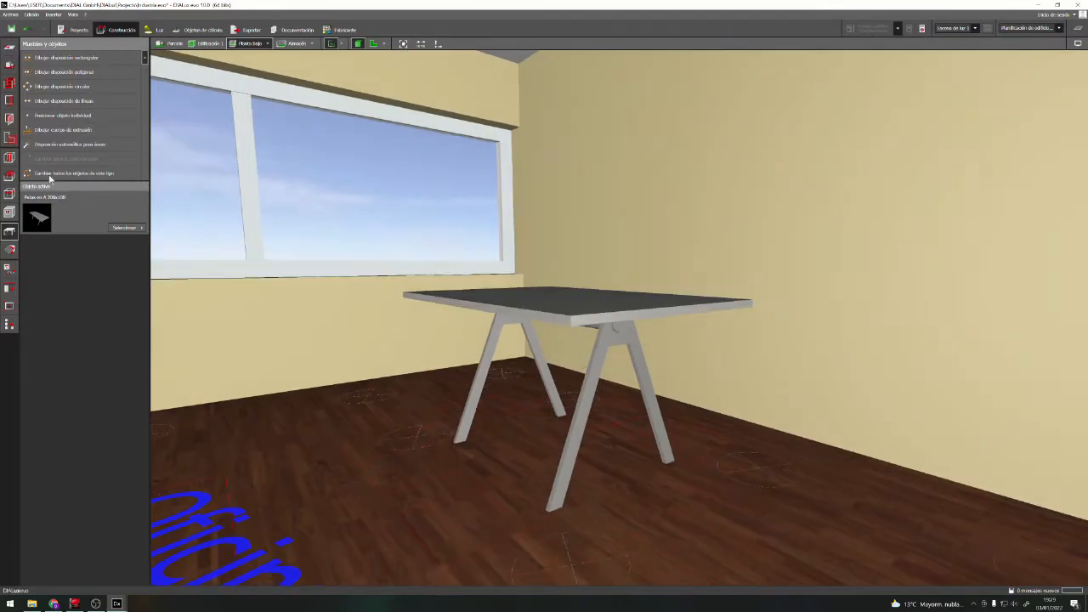
Pick the front leg frame of the Oficinas table as the surface for material editing
{"action": "left_click", "coordinate": [593, 387]}
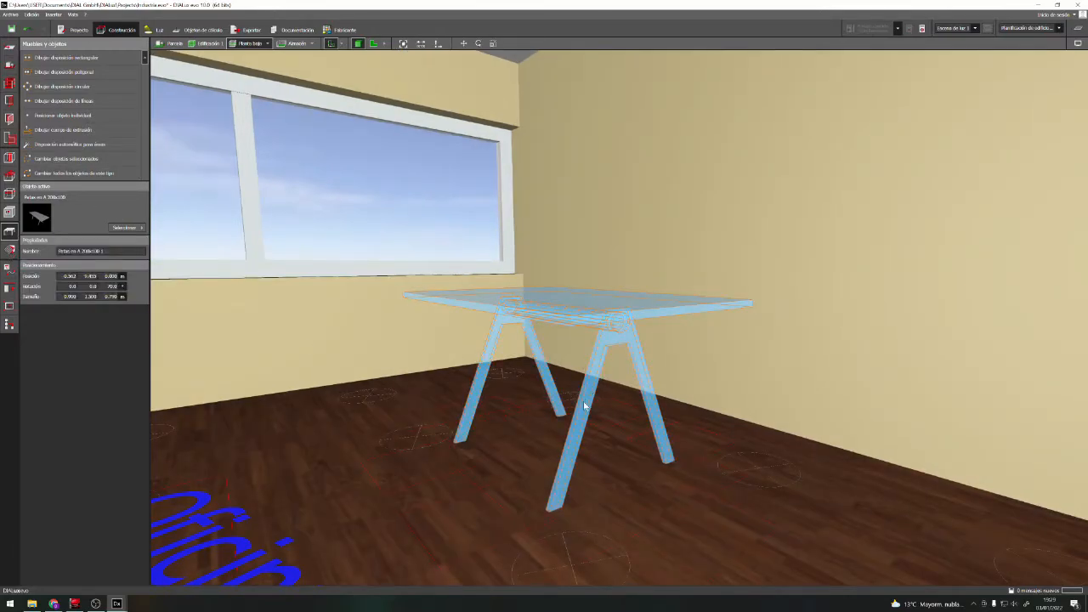
{"action": "left_click", "coordinate": [9, 250]}
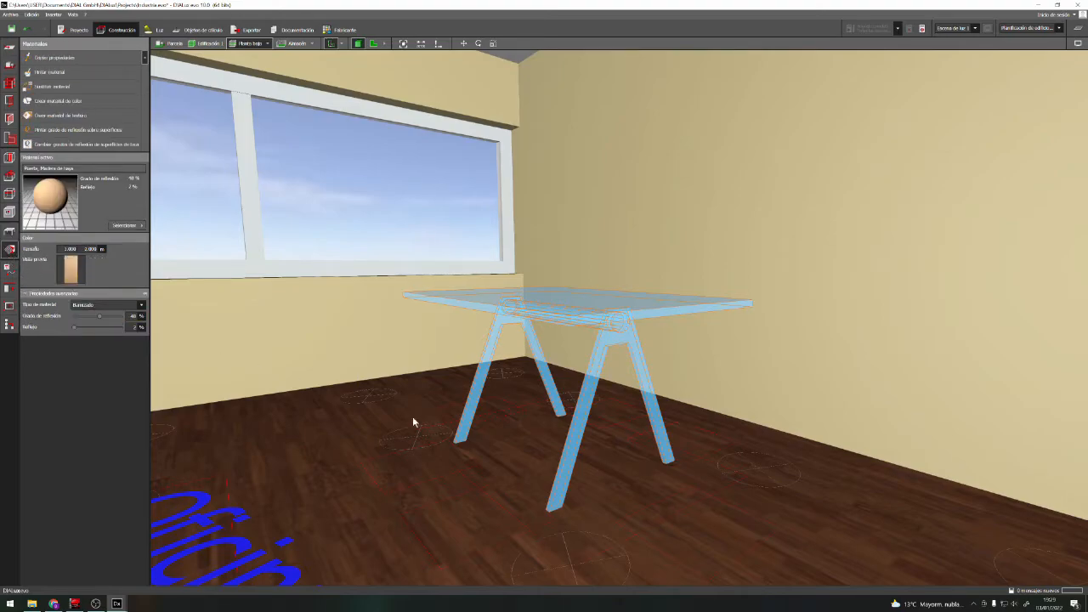
{"action": "left_click", "coordinate": [582, 423]}
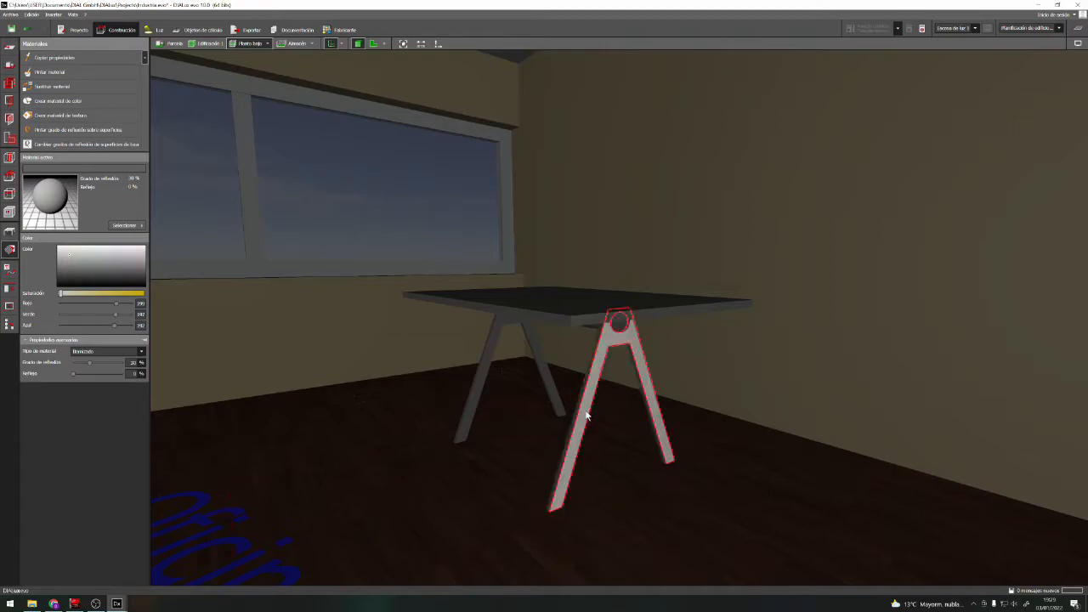
{"action": "scroll", "coordinate": [588, 414], "scroll_direction": "up", "scroll_amount": 3}
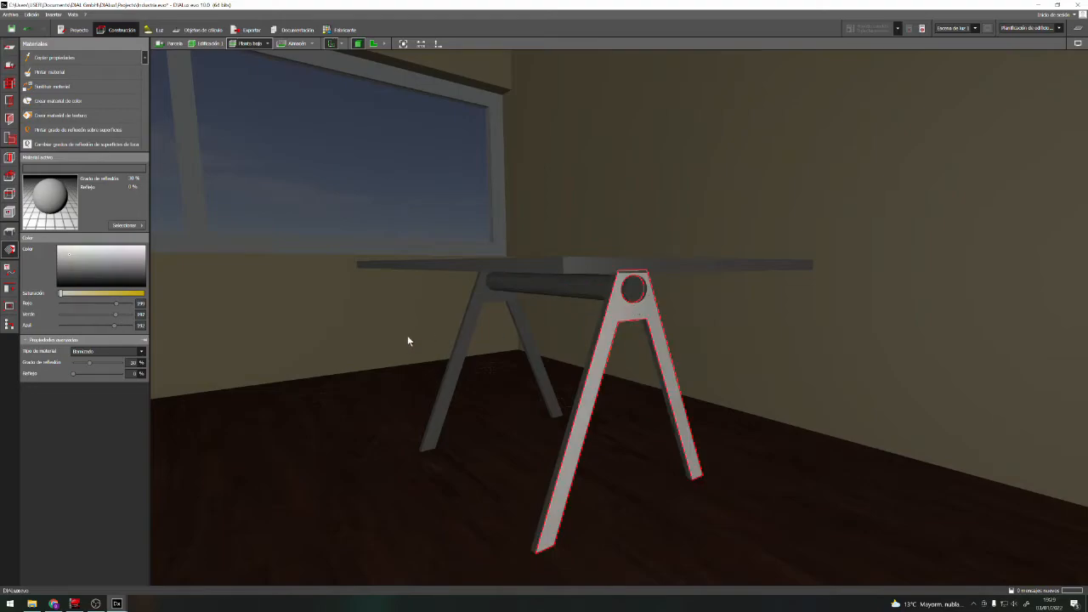
{"action": "scroll", "coordinate": [550, 425], "scroll_direction": "down", "scroll_amount": 1}
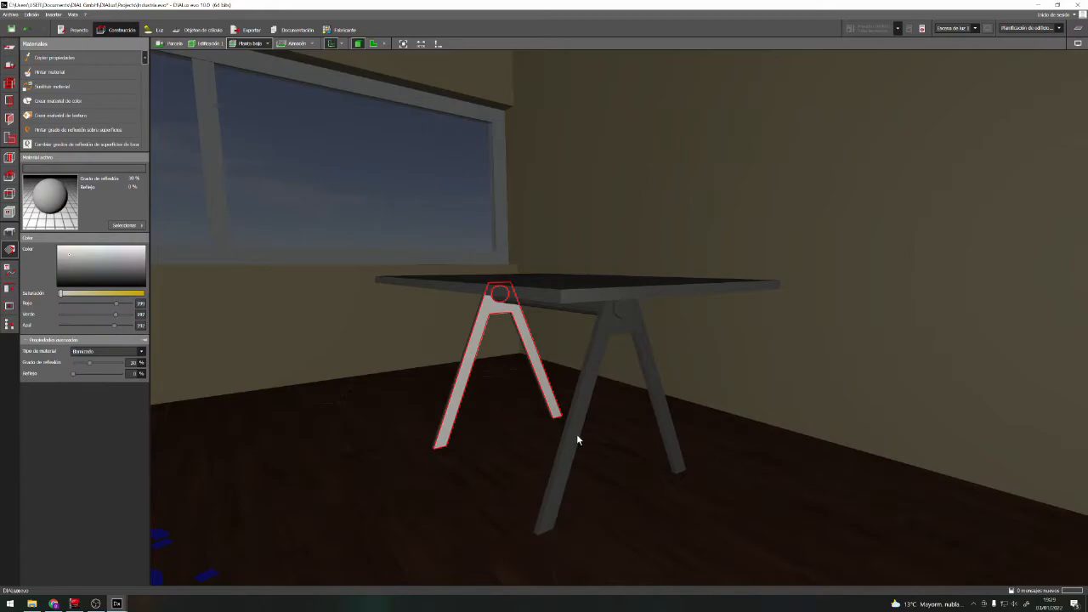
{"action": "left_click", "coordinate": [577, 425]}
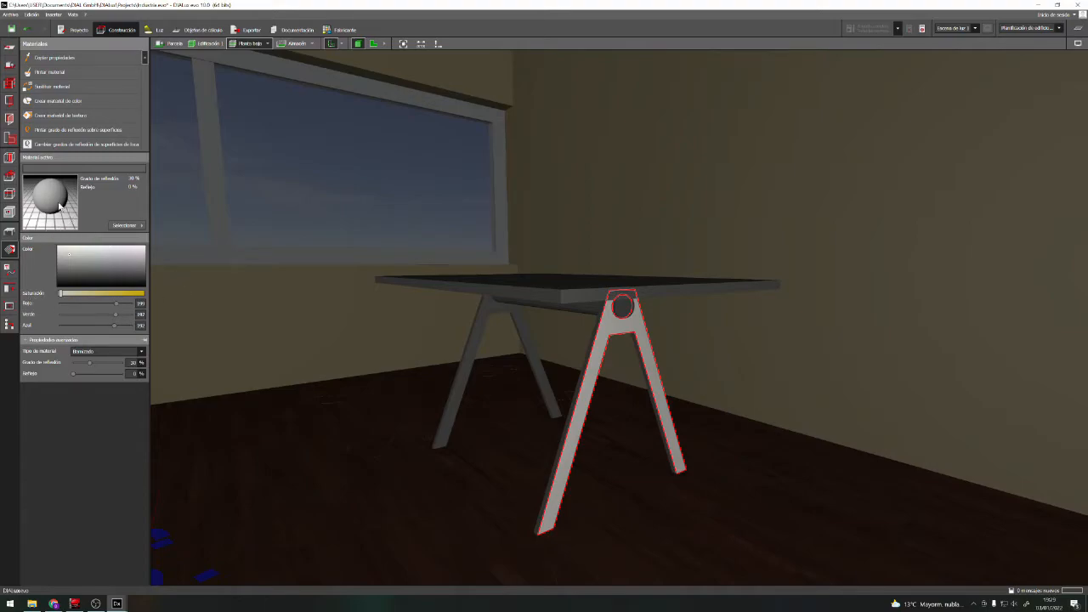
Give the table's legs the colour 9002 (Blanco grisáceo) from the colour catalogue and set its material type to Metálico
{"action": "left_click", "coordinate": [126, 225]}
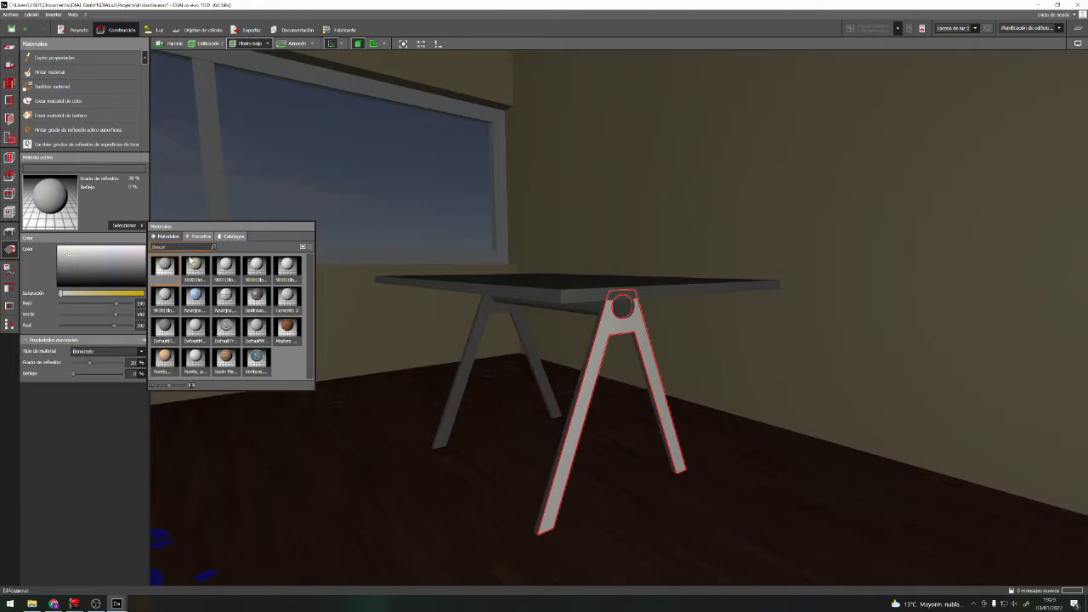
{"action": "left_click", "coordinate": [198, 238]}
{"action": "left_click", "coordinate": [241, 237]}
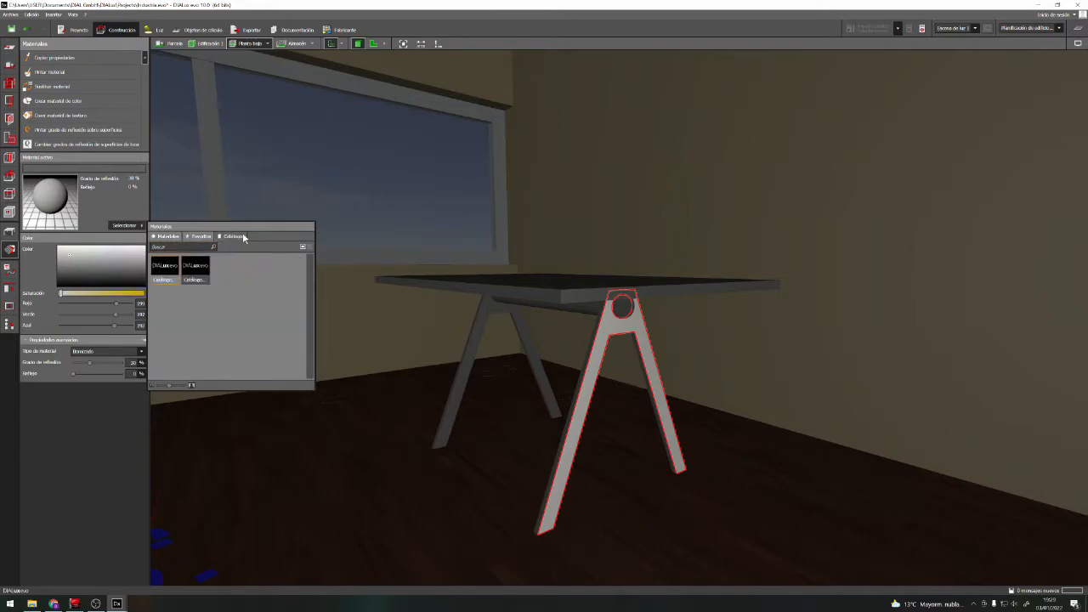
{"action": "double_click", "coordinate": [198, 275]}
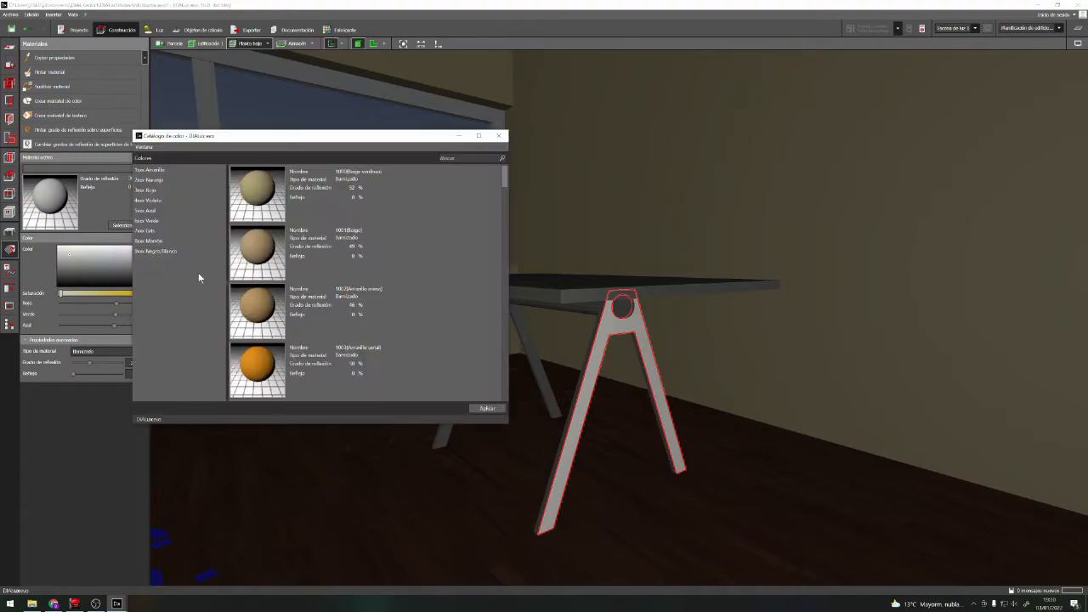
{"action": "left_click", "coordinate": [158, 252]}
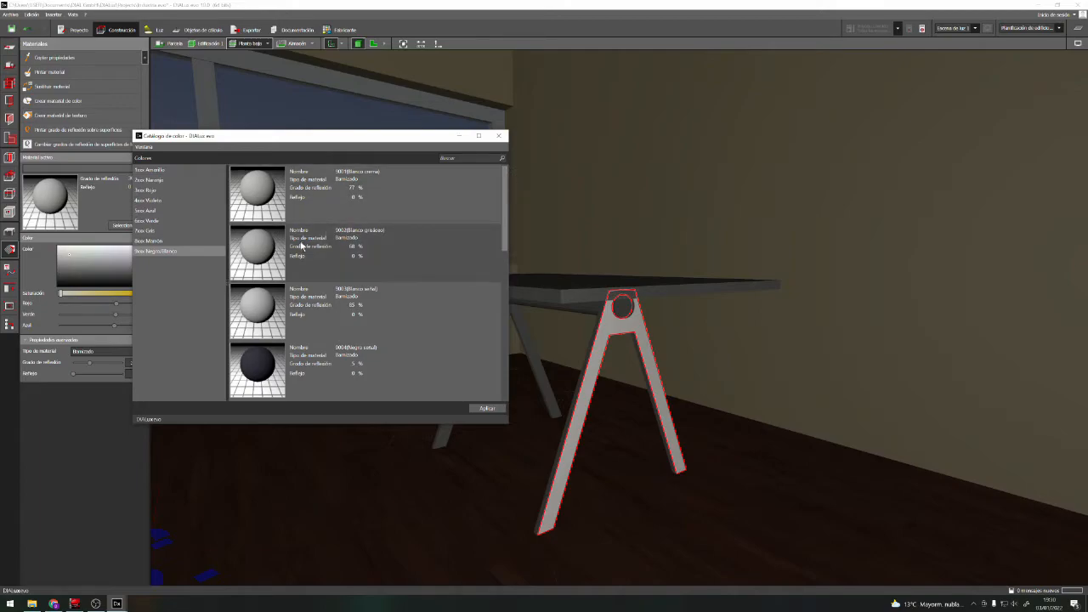
{"action": "left_click", "coordinate": [331, 245]}
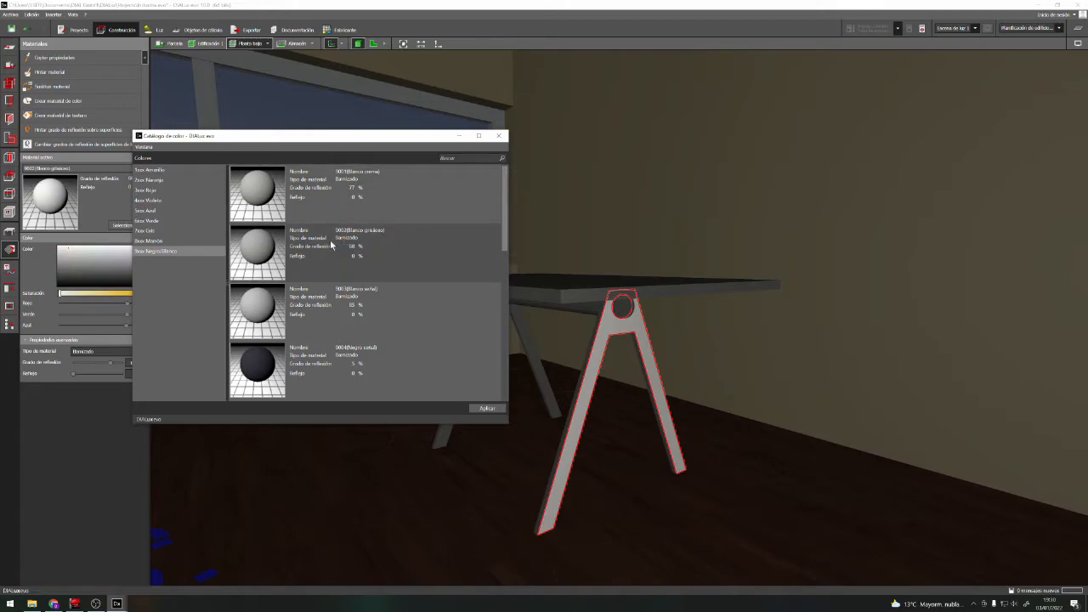
{"action": "left_click", "coordinate": [499, 135]}
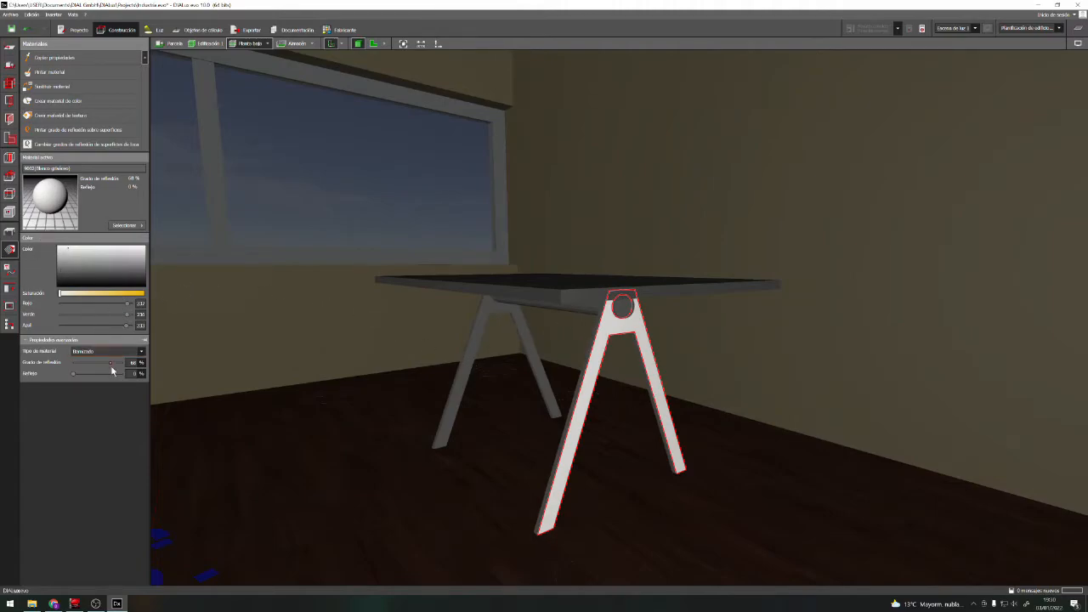
{"action": "left_click", "coordinate": [141, 351]}
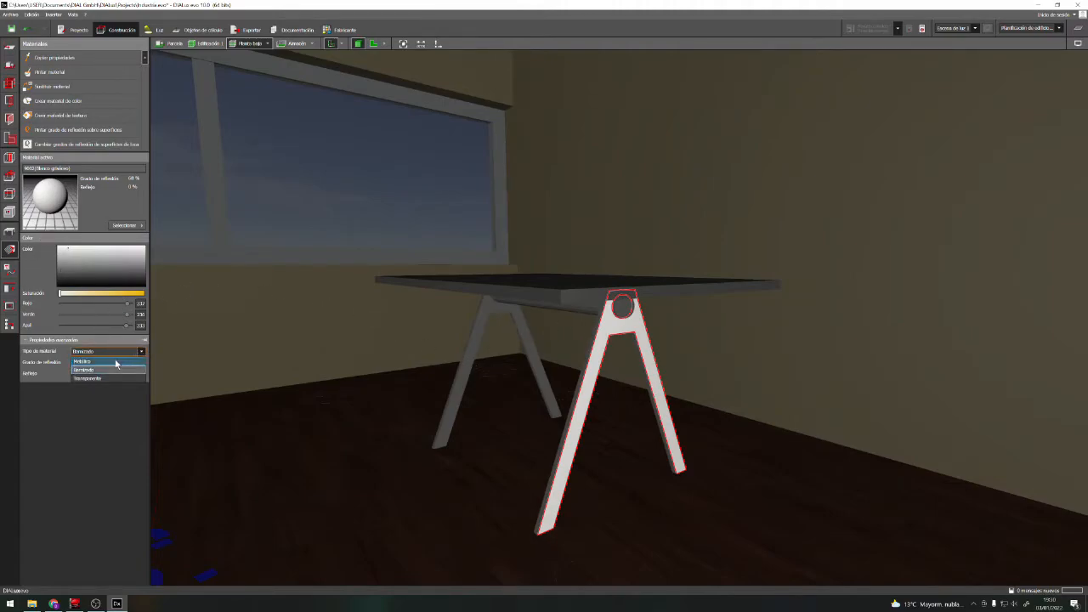
{"action": "left_click", "coordinate": [115, 362]}
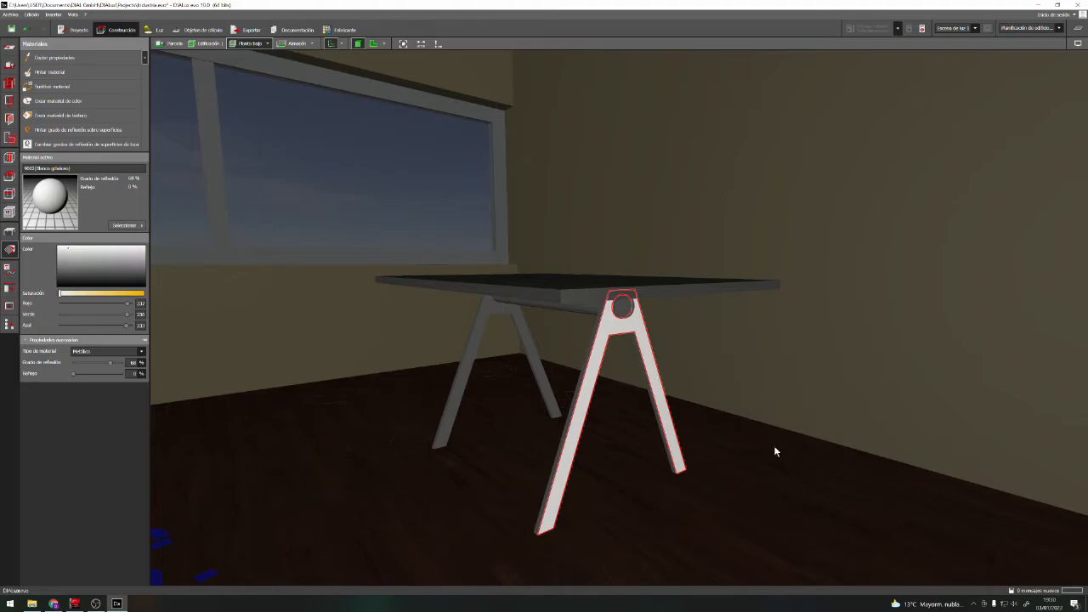
Release the leg surface and examine the whole table in the room from a raised viewpoint
{"action": "left_click", "coordinate": [704, 425]}
{"action": "left_click", "coordinate": [771, 321]}
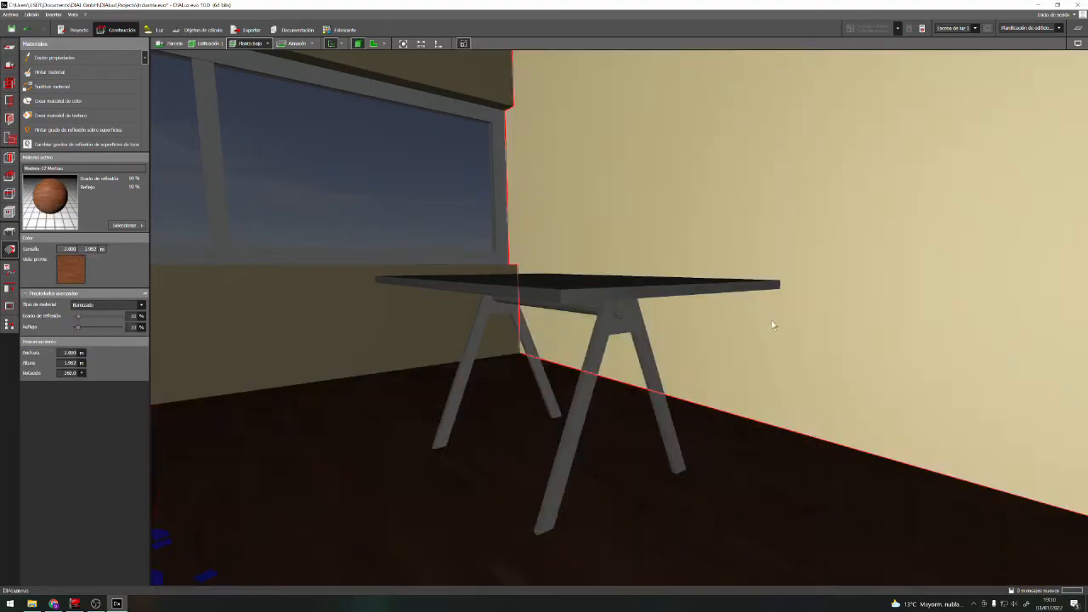
{"action": "scroll", "coordinate": [717, 394], "scroll_direction": "down", "scroll_amount": 4}
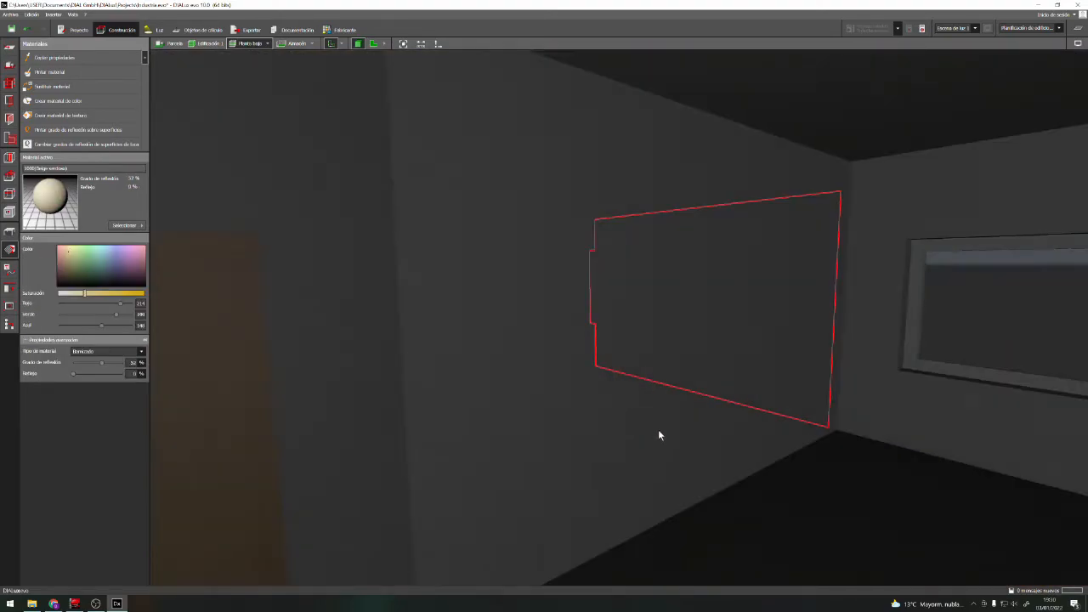
{"action": "right_click_drag", "start_coordinate": [648, 326], "coordinate": [781, 335]}
{"action": "left_click", "coordinate": [953, 161]}
{"action": "scroll", "coordinate": [614, 311], "scroll_direction": "up", "scroll_amount": 2}
{"action": "scroll", "coordinate": [614, 311], "scroll_direction": "up", "scroll_amount": 3}
{"action": "right_click_drag", "start_coordinate": [614, 312], "coordinate": [607, 348]}
{"action": "right_click_drag", "start_coordinate": [643, 464], "coordinate": [685, 504]}
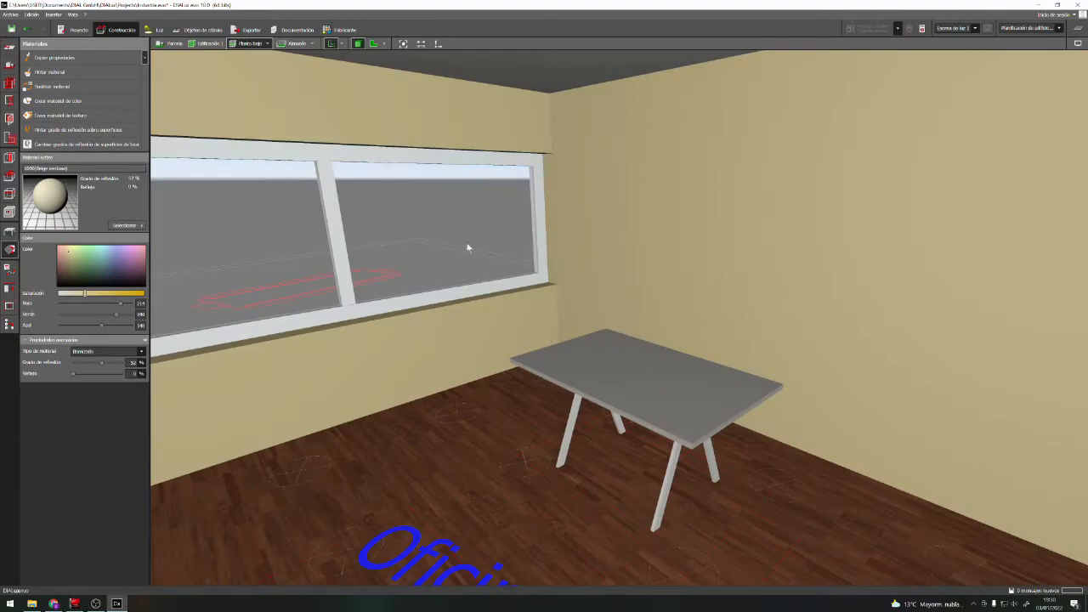
{"action": "left_click", "coordinate": [141, 226]}
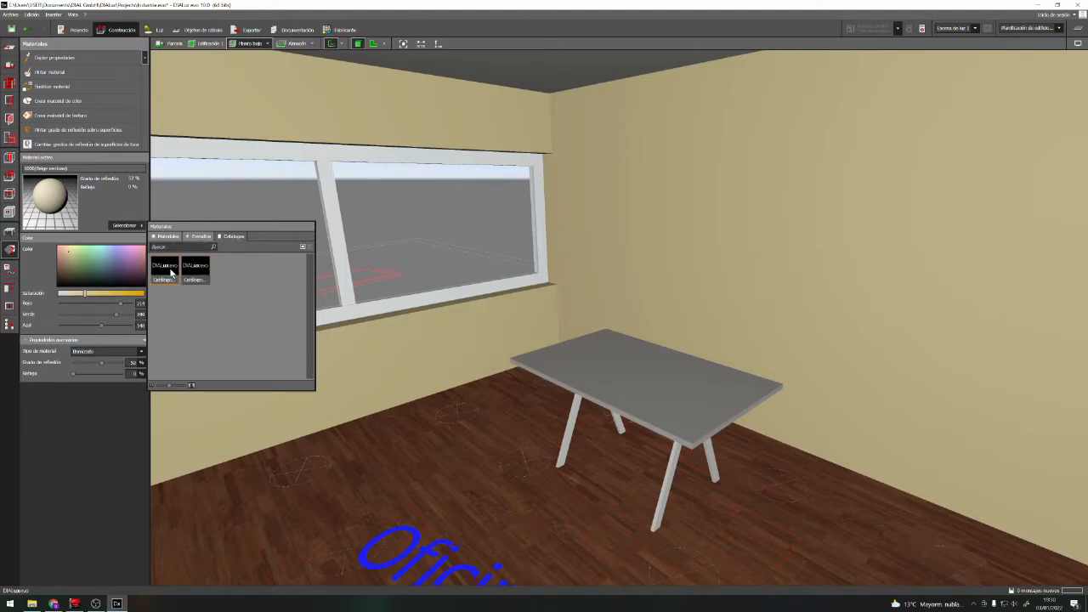
{"action": "left_click", "coordinate": [167, 270]}
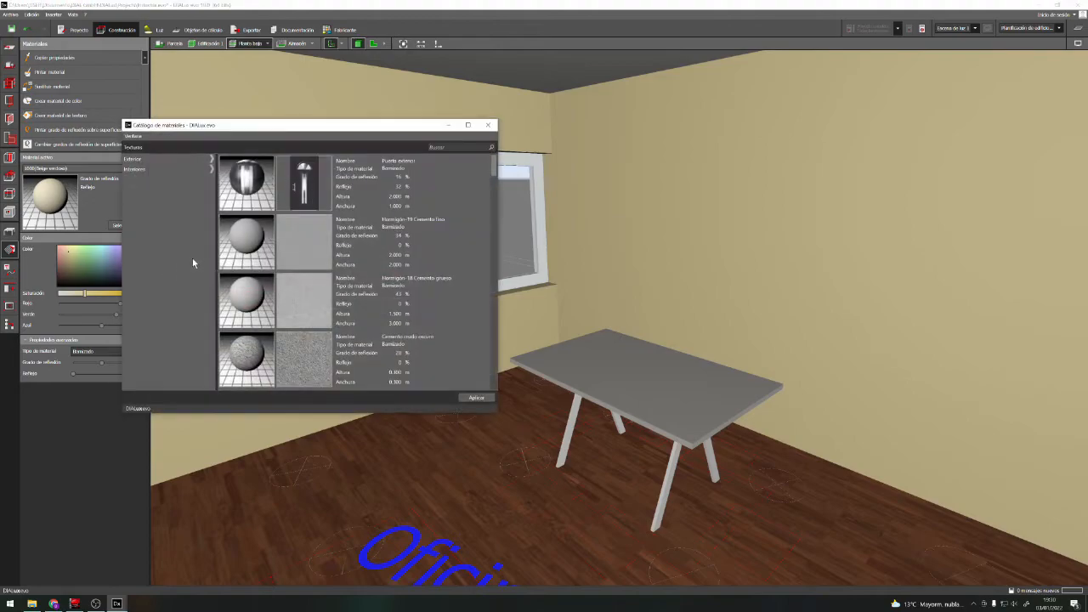
{"action": "left_click", "coordinate": [152, 191]}
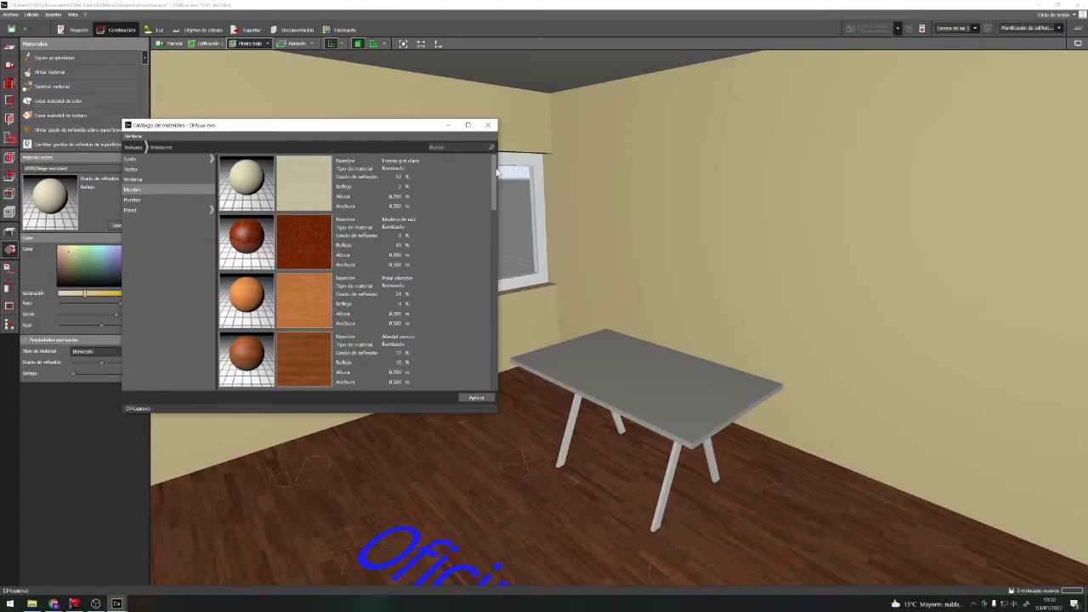
{"action": "left_click_drag", "start_coordinate": [496, 181], "coordinate": [474, 158]}
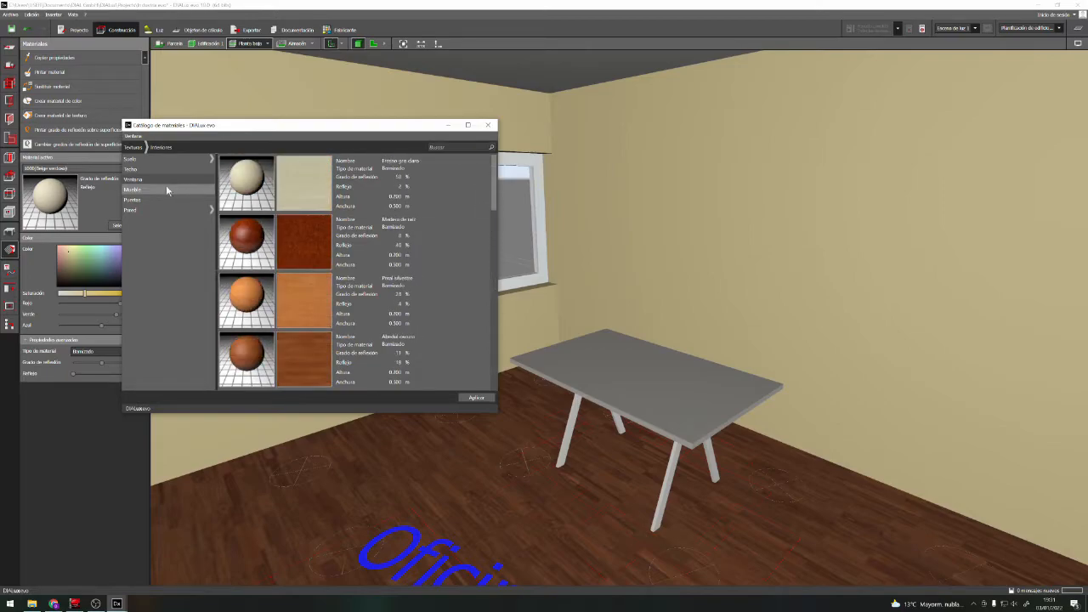
{"action": "left_click", "coordinate": [134, 147]}
{"action": "left_click", "coordinate": [471, 398]}
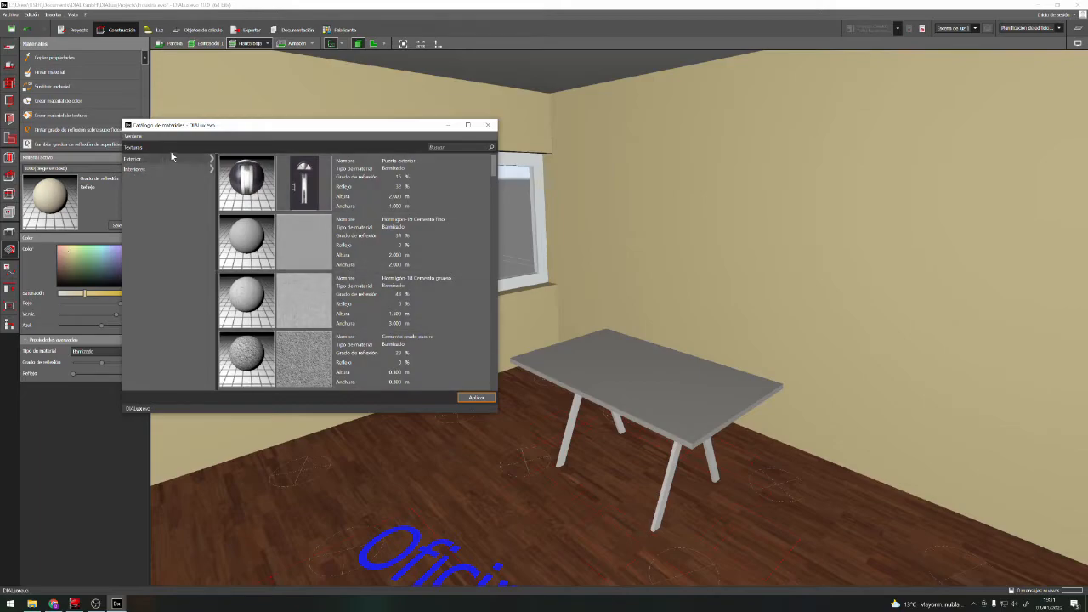
{"action": "left_click", "coordinate": [487, 124]}
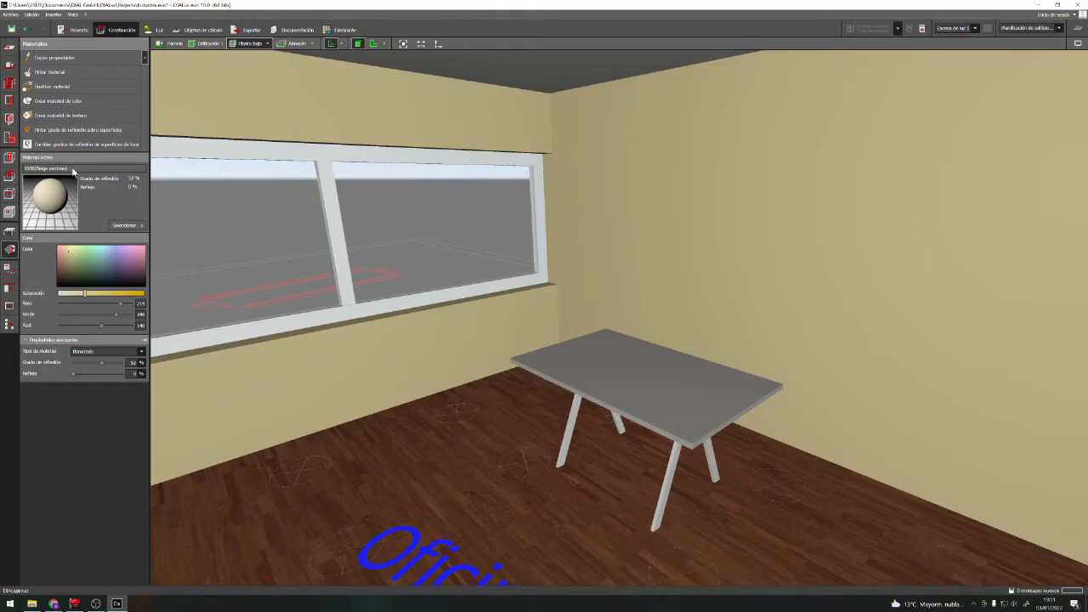
Paint the tabletop with the colour 5012 (Azul claro) from the blue group of the colour catalogue
{"action": "left_click", "coordinate": [125, 228]}
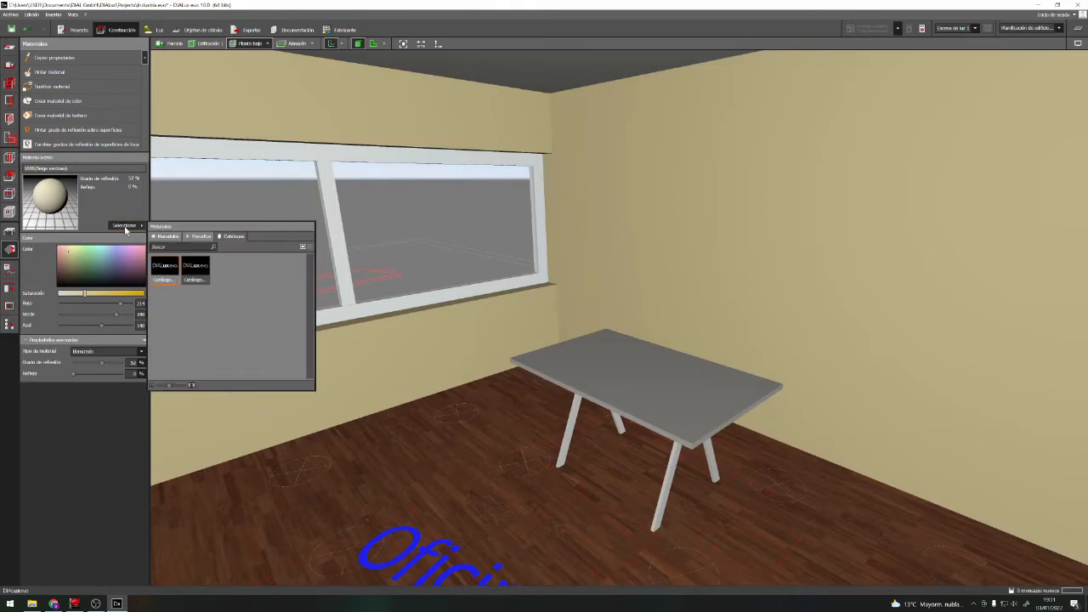
{"action": "left_click", "coordinate": [196, 273]}
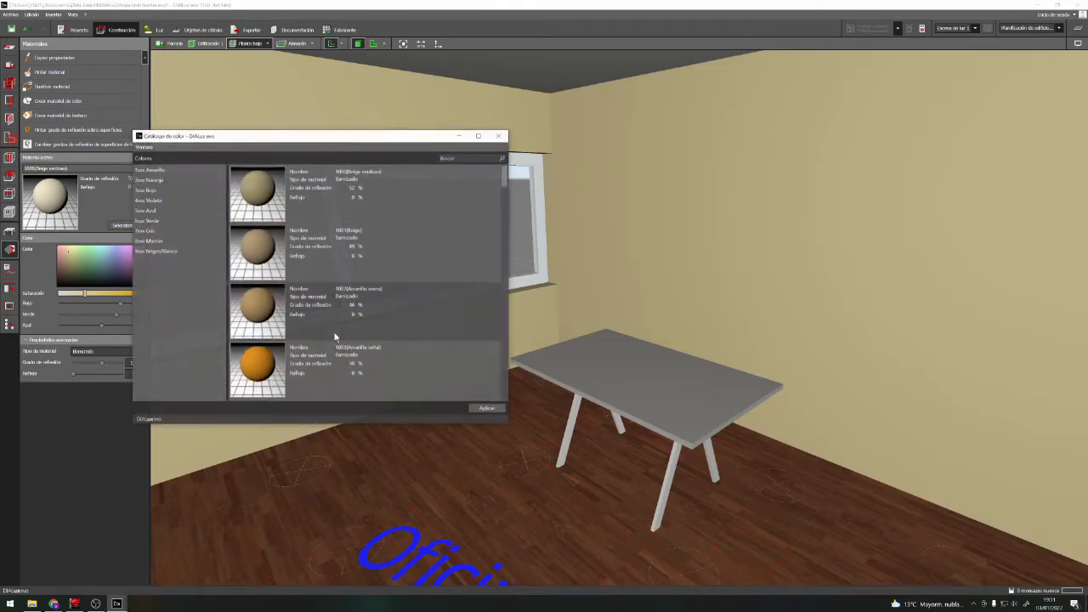
{"action": "left_click", "coordinate": [158, 211]}
{"action": "left_click_drag", "start_coordinate": [506, 187], "coordinate": [501, 299]}
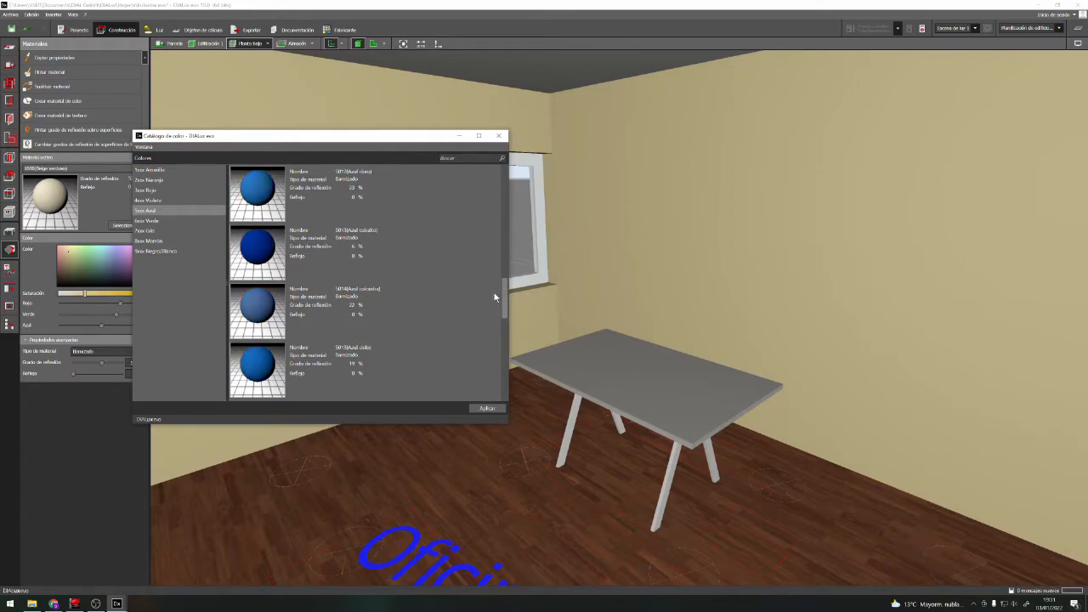
{"action": "left_click", "coordinate": [146, 190]}
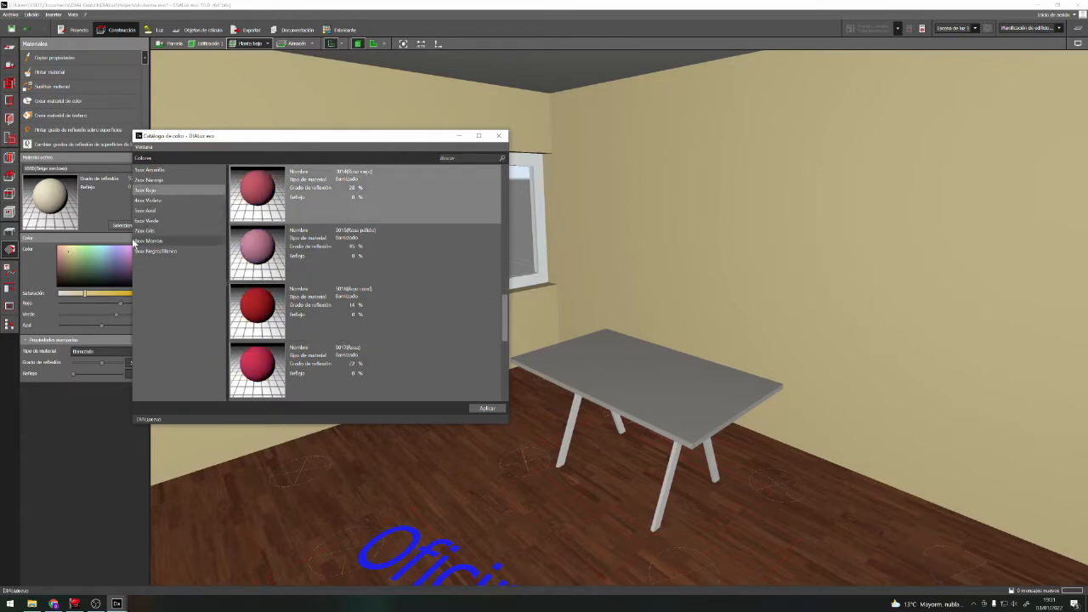
{"action": "left_click", "coordinate": [158, 241]}
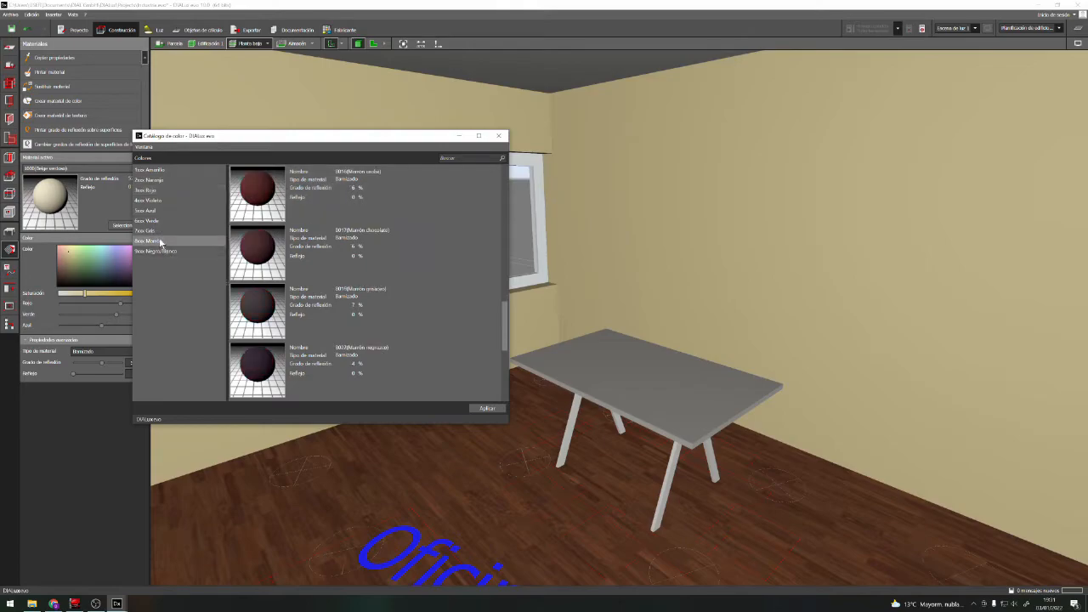
{"action": "left_click", "coordinate": [156, 221]}
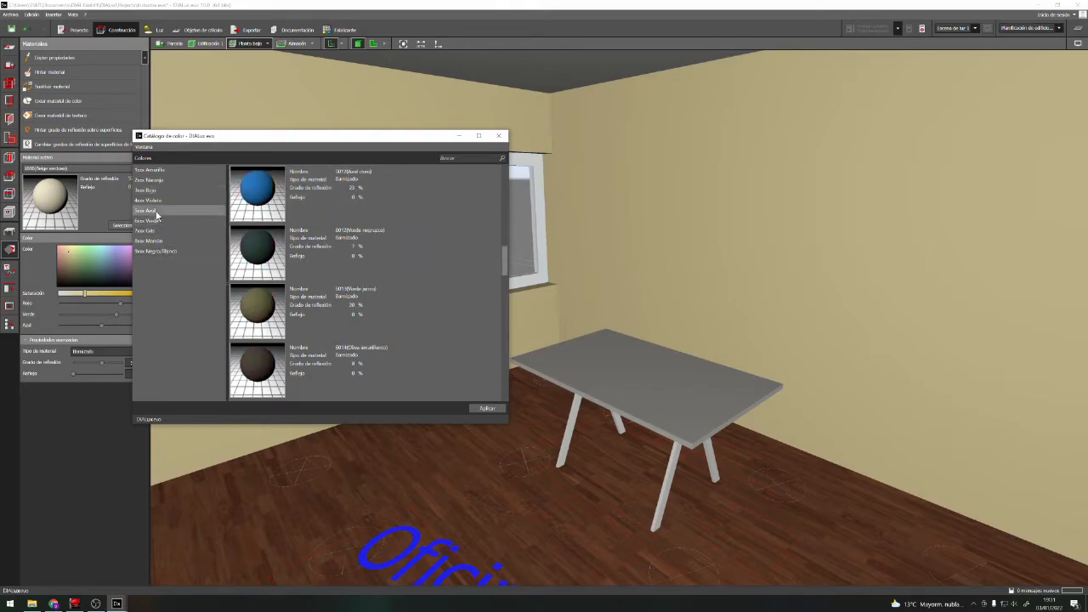
{"action": "left_click", "coordinate": [152, 210]}
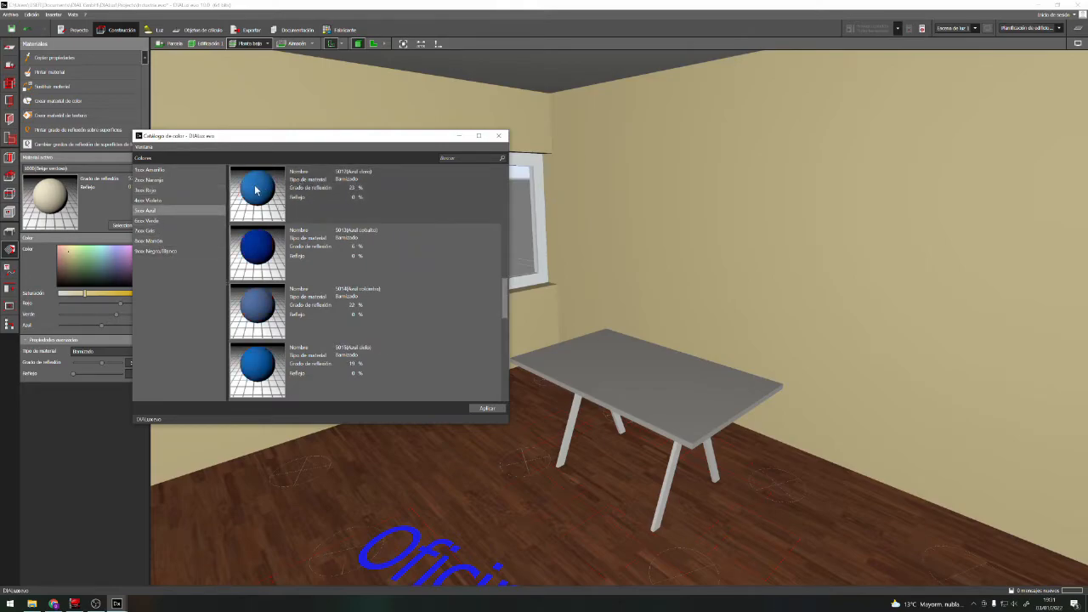
{"action": "left_click", "coordinate": [255, 191]}
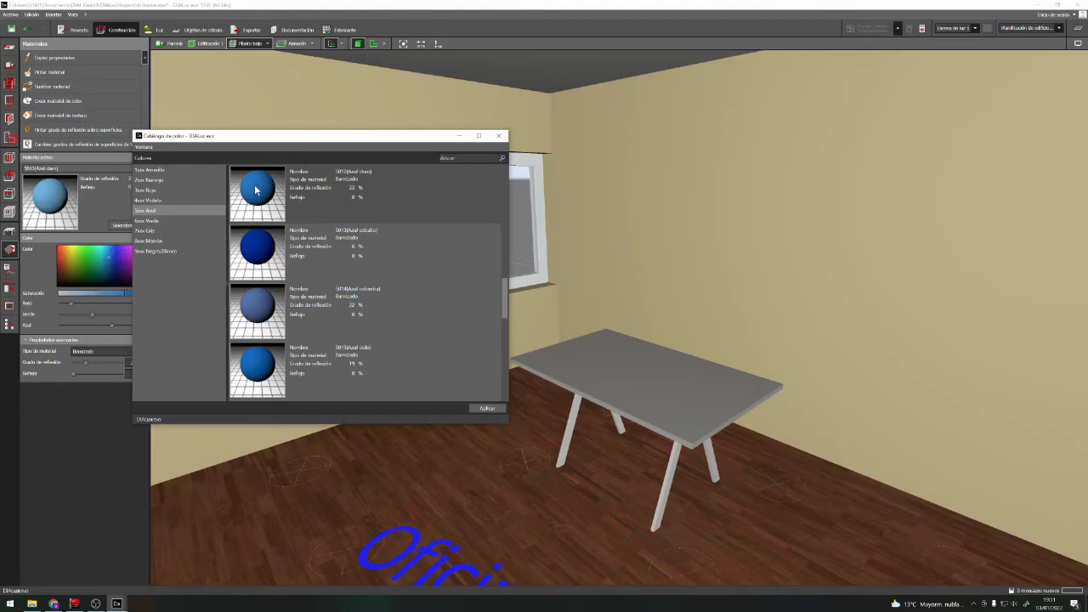
{"action": "left_click", "coordinate": [499, 135]}
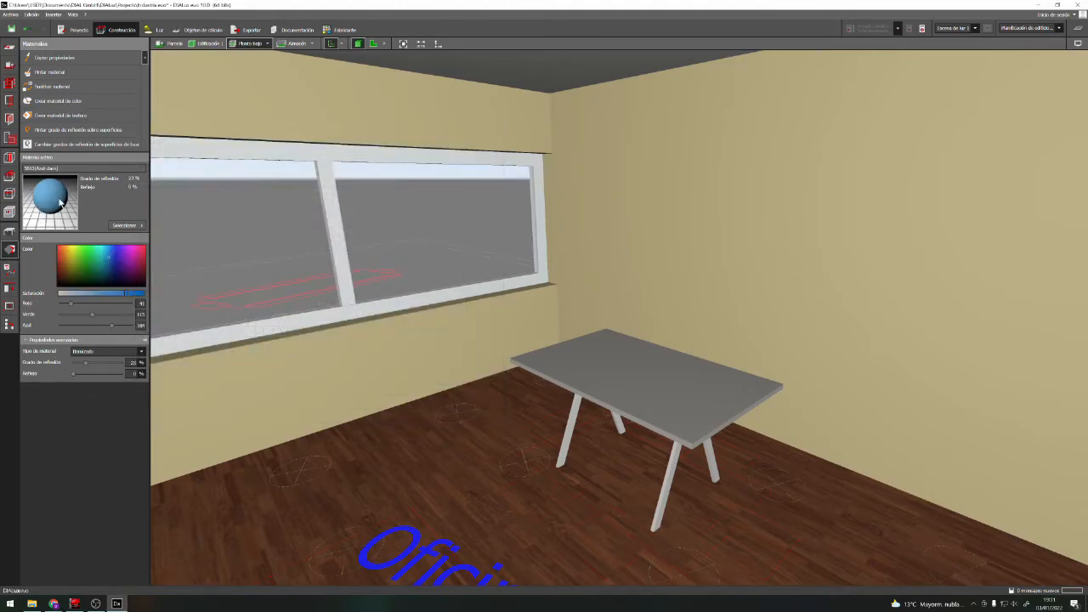
{"action": "left_click", "coordinate": [602, 384]}
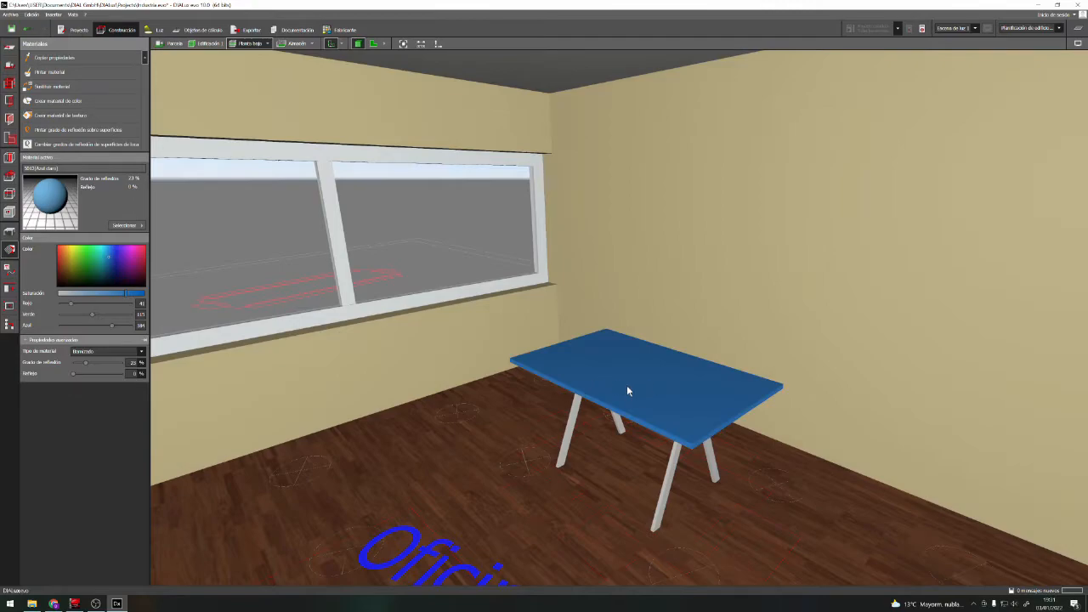
Pick the Oficinas tabletop surface, try a higher reflection degree and set its material type to Transparente
{"action": "left_click", "coordinate": [627, 390]}
{"action": "left_click", "coordinate": [494, 419]}
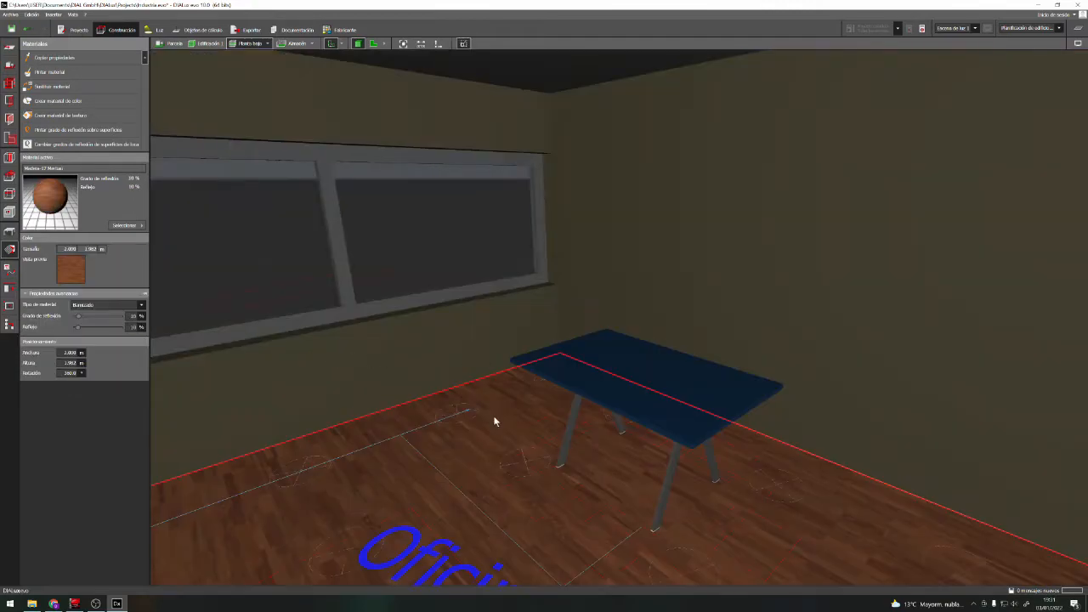
{"action": "left_click", "coordinate": [625, 396]}
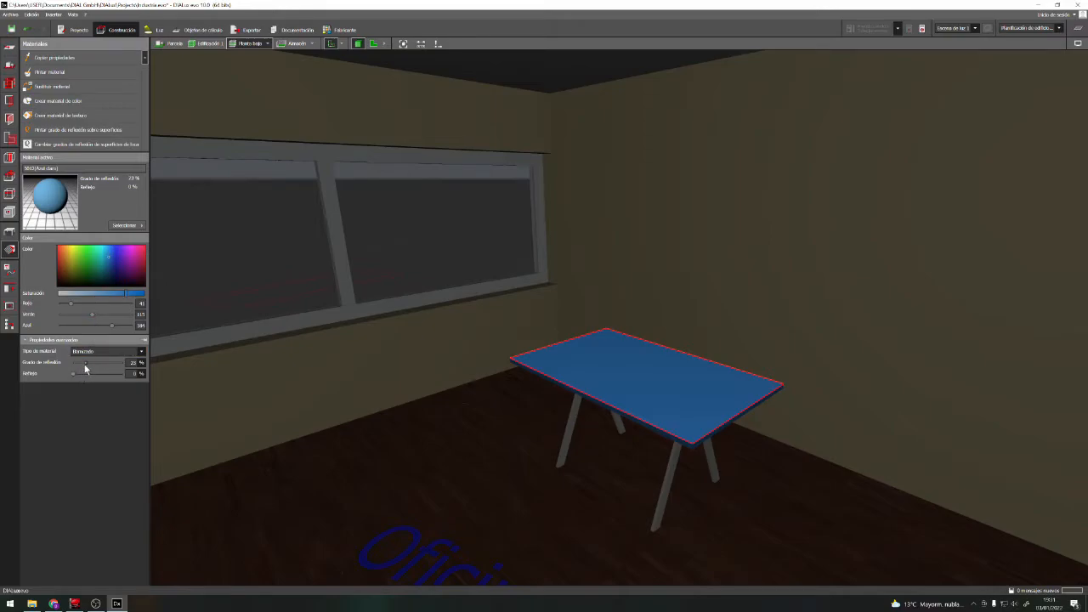
{"action": "left_click_drag", "start_coordinate": [86, 365], "coordinate": [128, 363]}
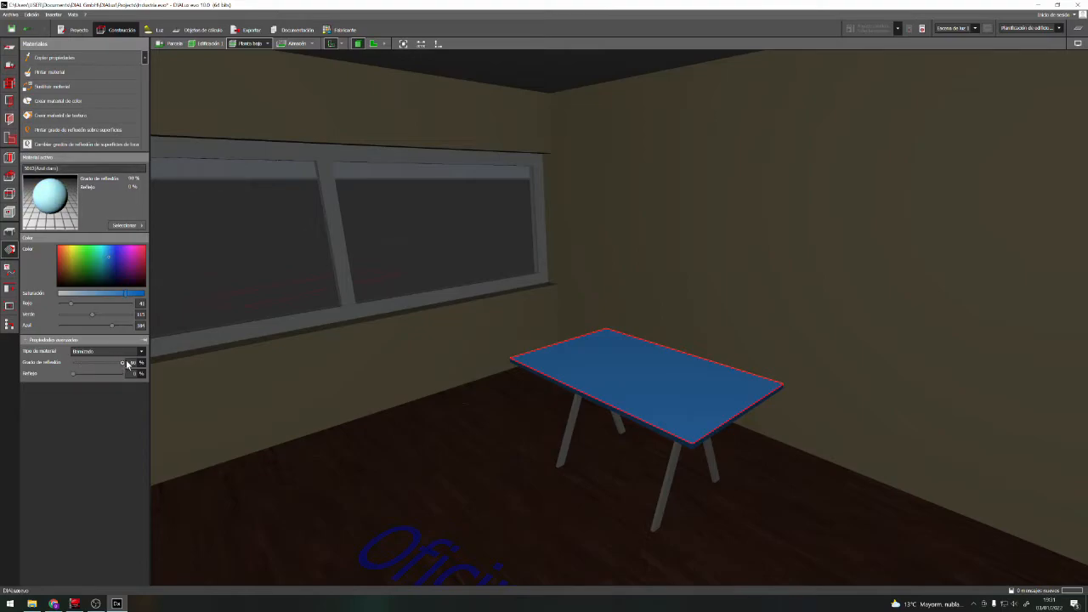
{"action": "left_click", "coordinate": [127, 351]}
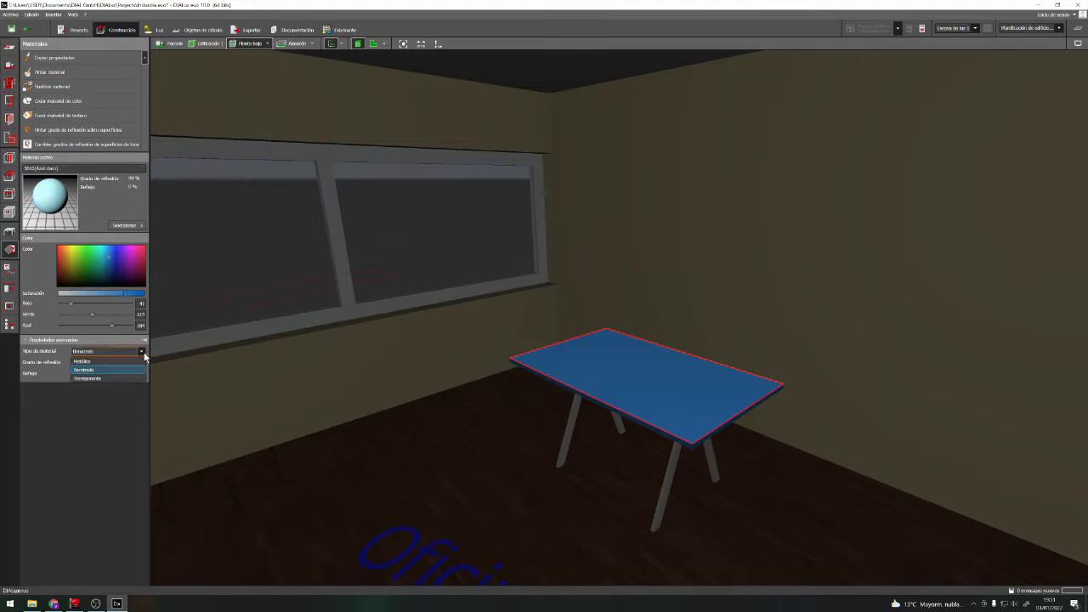
{"action": "left_click", "coordinate": [111, 378]}
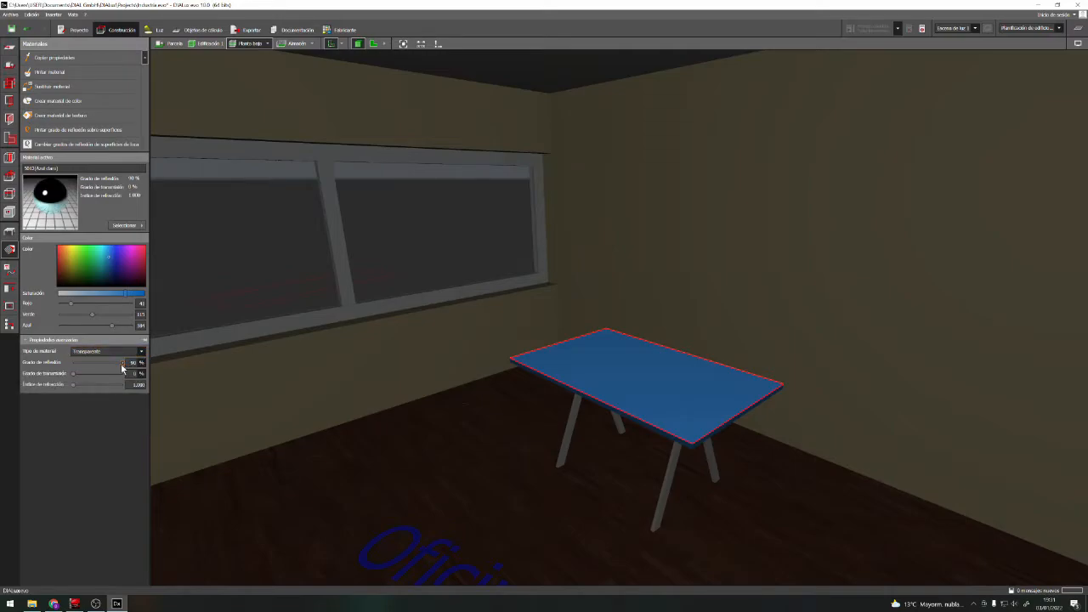
Set the tabletop's transmission degree to 90 % and its reflection degree to 10 %, and apply the material to it
{"action": "left_click_drag", "start_coordinate": [73, 375], "coordinate": [117, 378]}
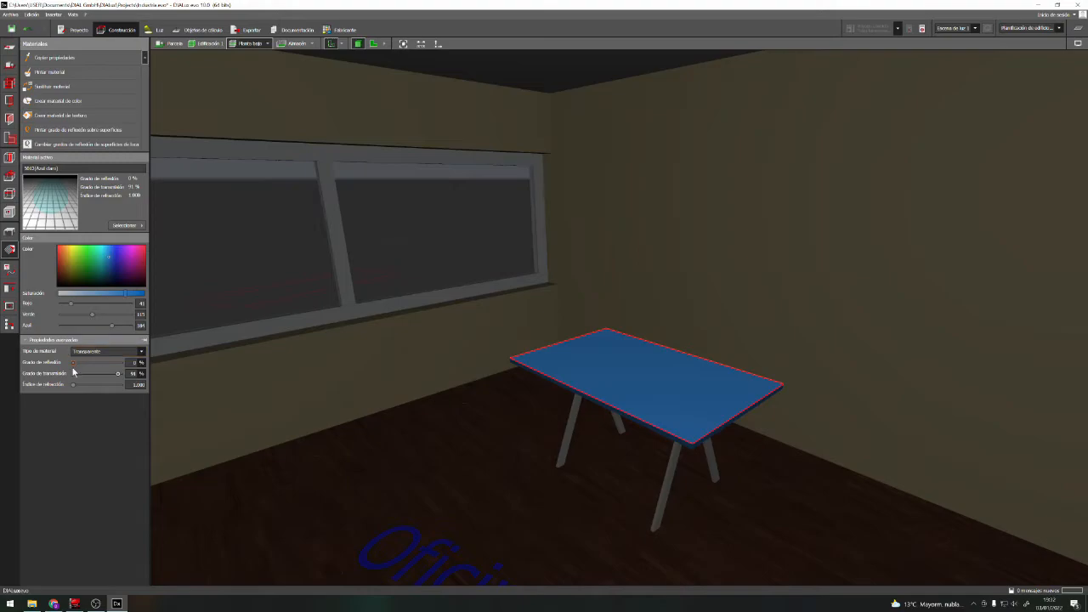
{"action": "left_click_drag", "start_coordinate": [75, 364], "coordinate": [80, 366]}
{"action": "left_click", "coordinate": [592, 368]}
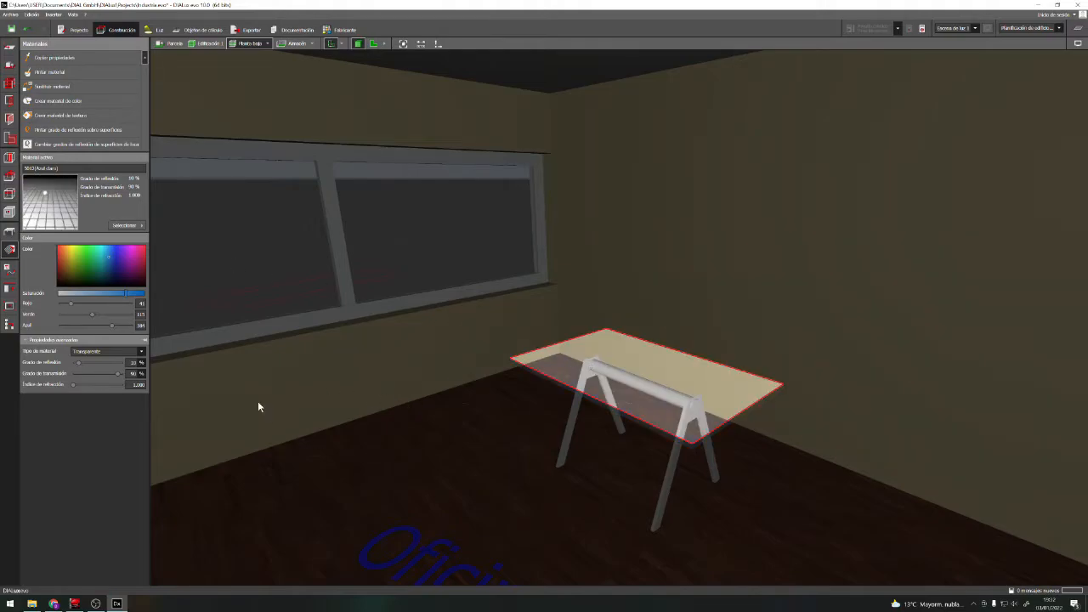
Release the tabletop surface and examine the see-through table within the Oficinas room from above and from closer raised viewpoints
{"action": "left_click", "coordinate": [376, 441]}
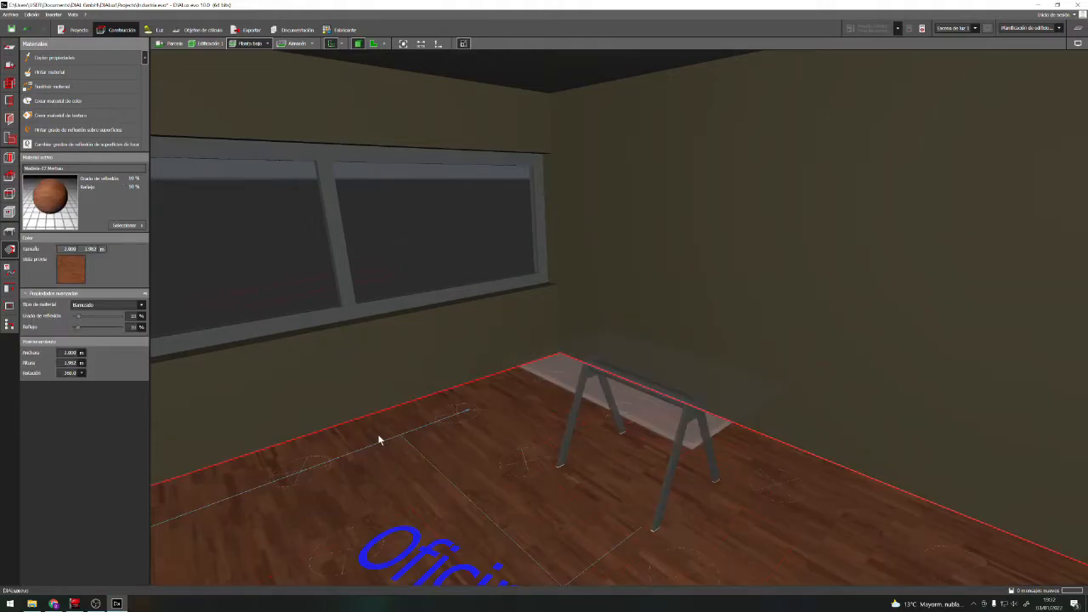
{"action": "scroll", "coordinate": [476, 417], "scroll_direction": "down", "scroll_amount": 3}
{"action": "scroll", "coordinate": [728, 487], "scroll_direction": "down", "scroll_amount": 5}
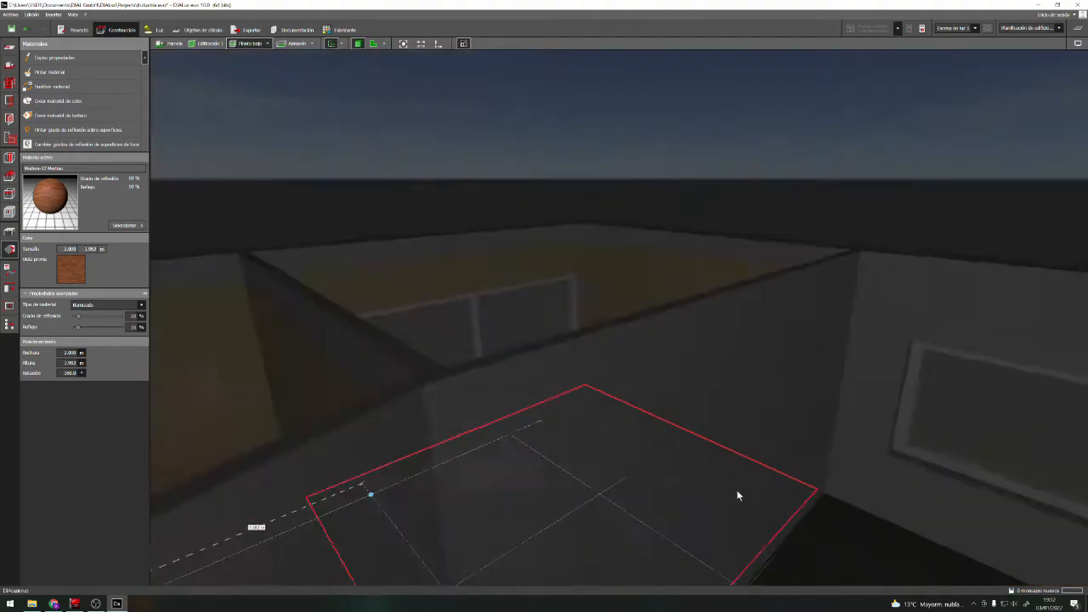
{"action": "left_click", "coordinate": [765, 289]}
{"action": "right_click_drag", "start_coordinate": [770, 375], "coordinate": [627, 370]}
{"action": "scroll", "coordinate": [629, 371], "scroll_direction": "up", "scroll_amount": 4}
{"action": "mouse_move", "coordinate": [667, 433]}
{"action": "right_mouse_down"}
{"action": "mouse_move", "coordinate": [657, 417]}
{"action": "mouse_move", "coordinate": [713, 430]}
{"action": "mouse_move", "coordinate": [676, 426]}
{"action": "right_mouse_up"}
{"action": "scroll", "coordinate": [685, 428], "scroll_direction": "up", "scroll_amount": 3}
{"action": "scroll", "coordinate": [443, 357], "scroll_direction": "down", "scroll_amount": 2}
{"action": "scroll", "coordinate": [439, 360], "scroll_direction": "down", "scroll_amount": 3}
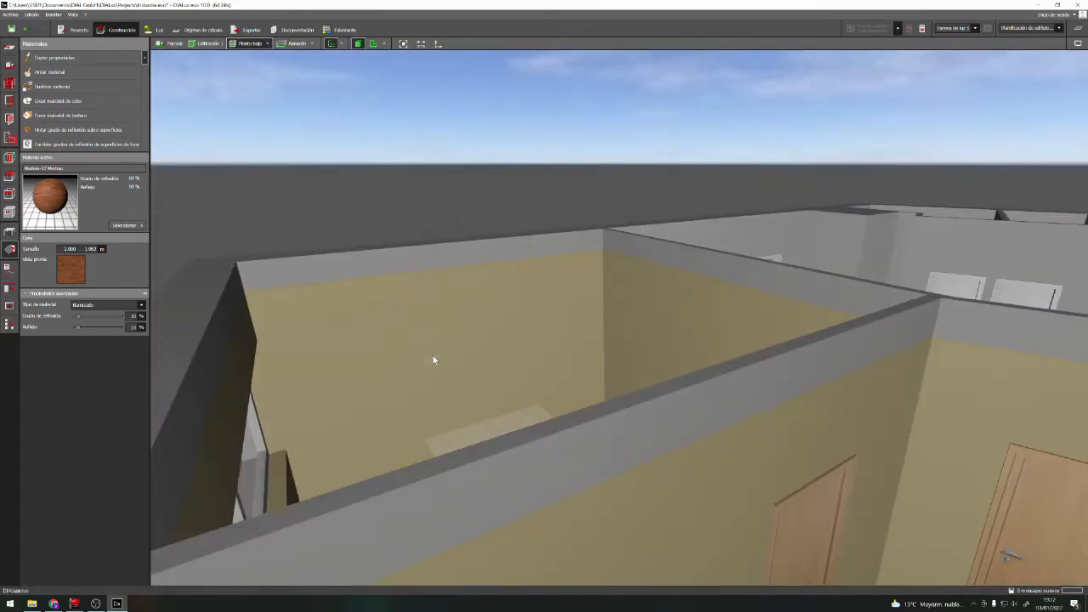
{"action": "scroll", "coordinate": [515, 396], "scroll_direction": "up", "scroll_amount": 3}
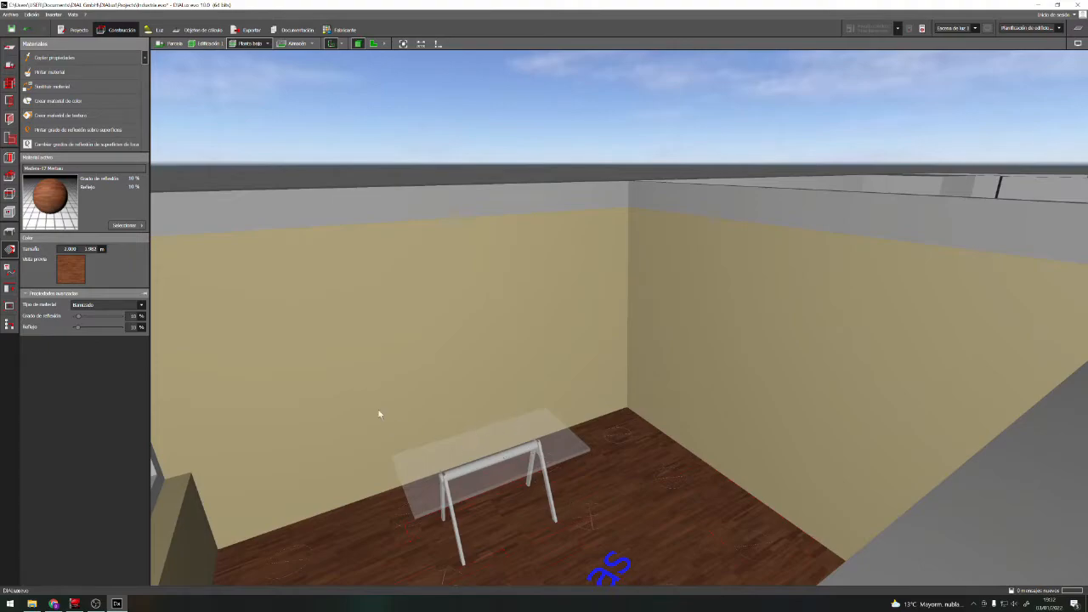
{"action": "right_click_drag", "start_coordinate": [610, 488], "coordinate": [549, 571]}
{"action": "scroll", "coordinate": [549, 544], "scroll_direction": "down", "scroll_amount": 3}
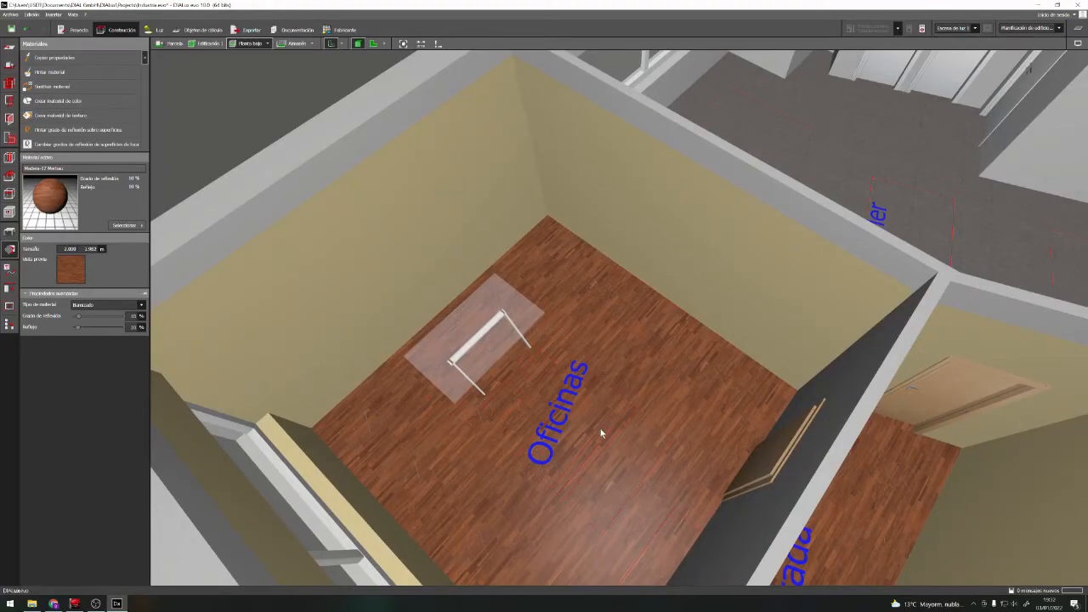
{"action": "right_click_drag", "start_coordinate": [602, 432], "coordinate": [573, 391]}
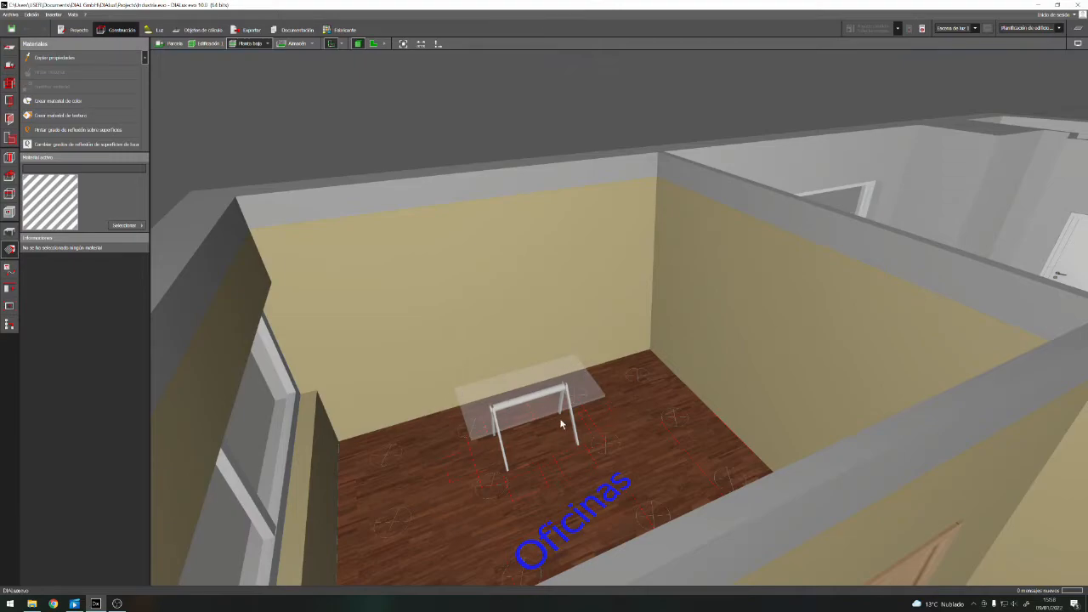
{"action": "scroll", "coordinate": [538, 408], "scroll_direction": "up", "scroll_amount": 2}
{"action": "scroll", "coordinate": [544, 413], "scroll_direction": "up", "scroll_amount": 2}
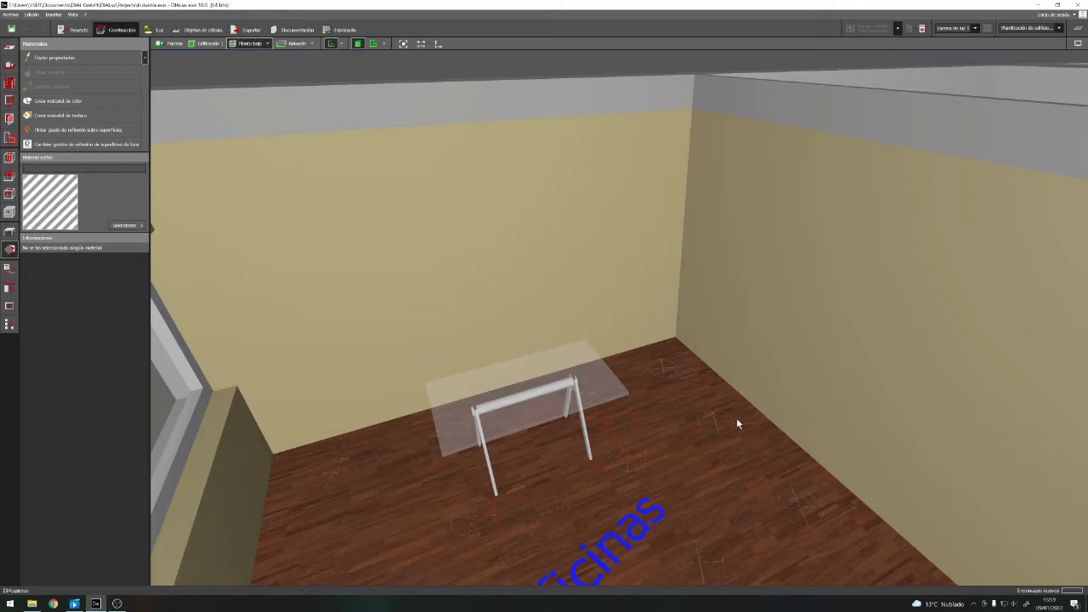
Open the import of an image file, check the accepted image formats and close it without importing anything
{"action": "left_click", "coordinate": [15, 15]}
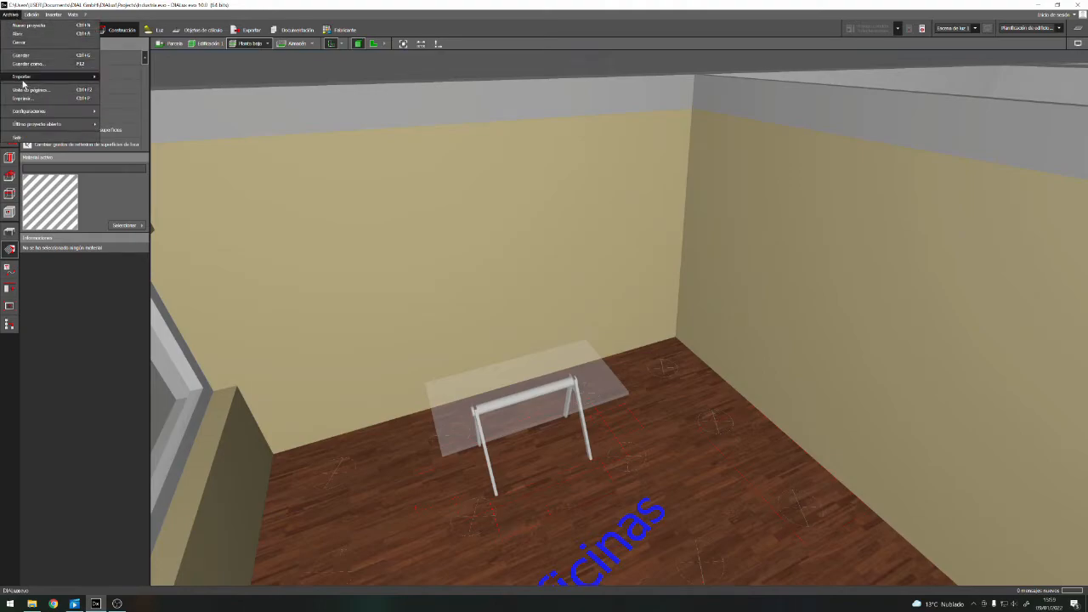
{"action": "mouse_move", "coordinate": [27, 81]}
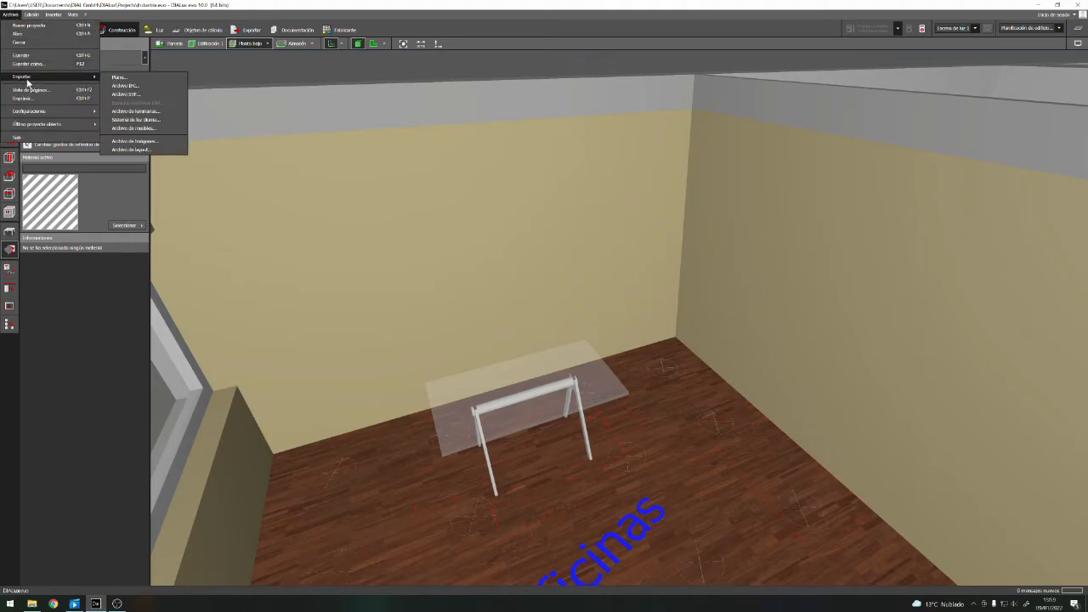
{"action": "left_click", "coordinate": [126, 141]}
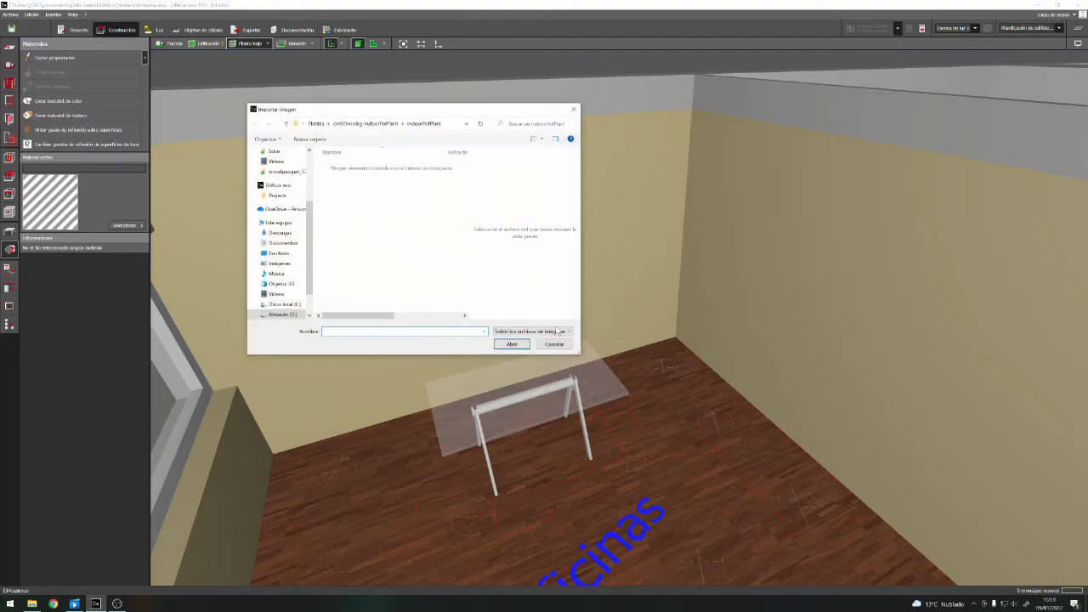
{"action": "left_click", "coordinate": [568, 332]}
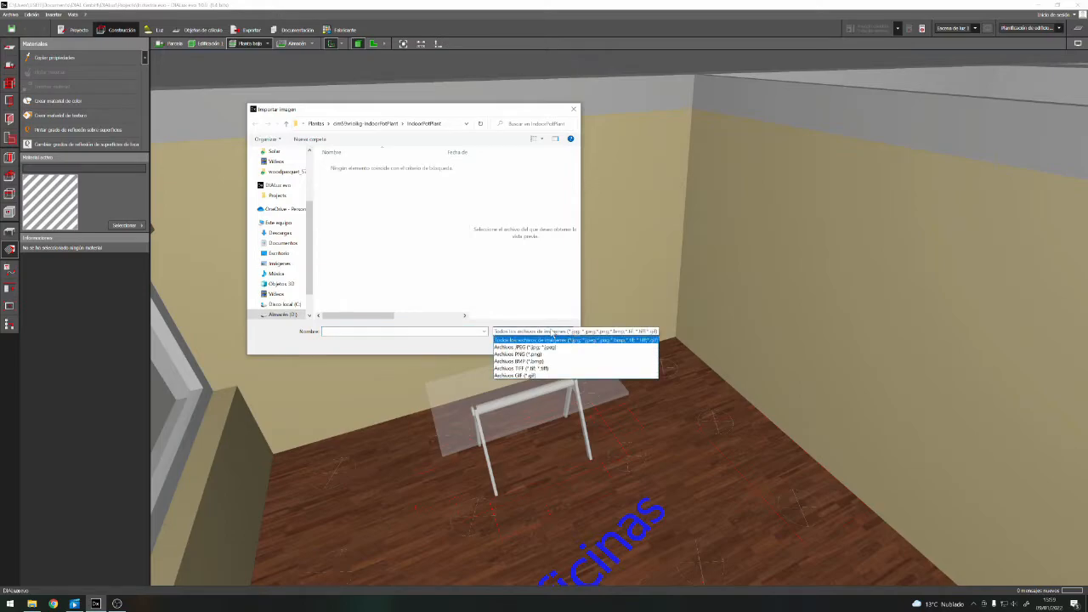
{"action": "left_click", "coordinate": [518, 281]}
{"action": "left_click", "coordinate": [553, 342]}
Import the furniture file Indoor plant_02.3ds and switch to the site view where the plant is inserted
{"action": "left_click", "coordinate": [10, 15]}
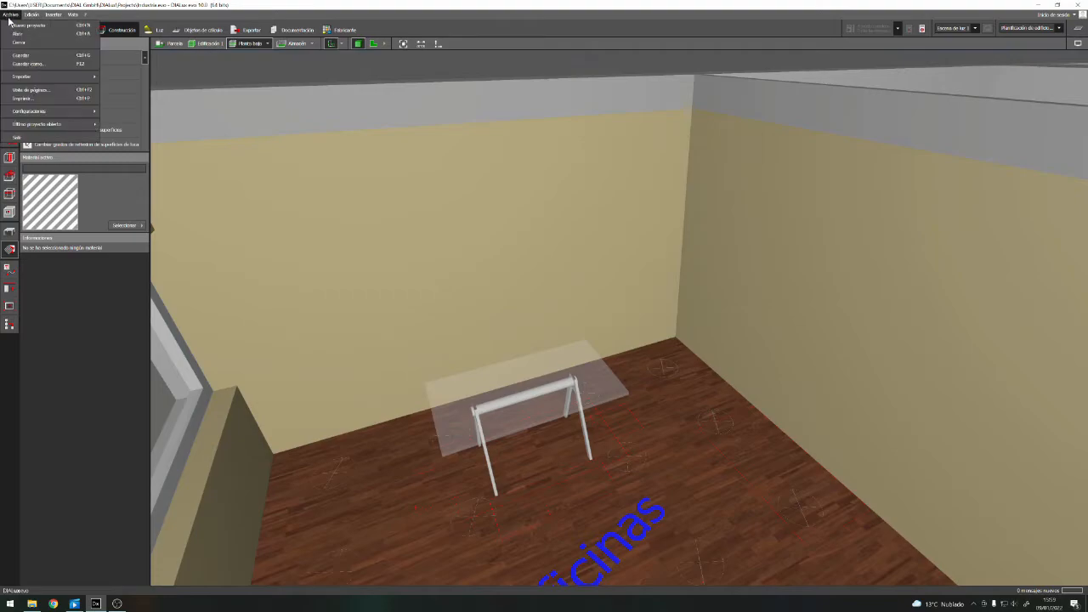
{"action": "mouse_move", "coordinate": [81, 77]}
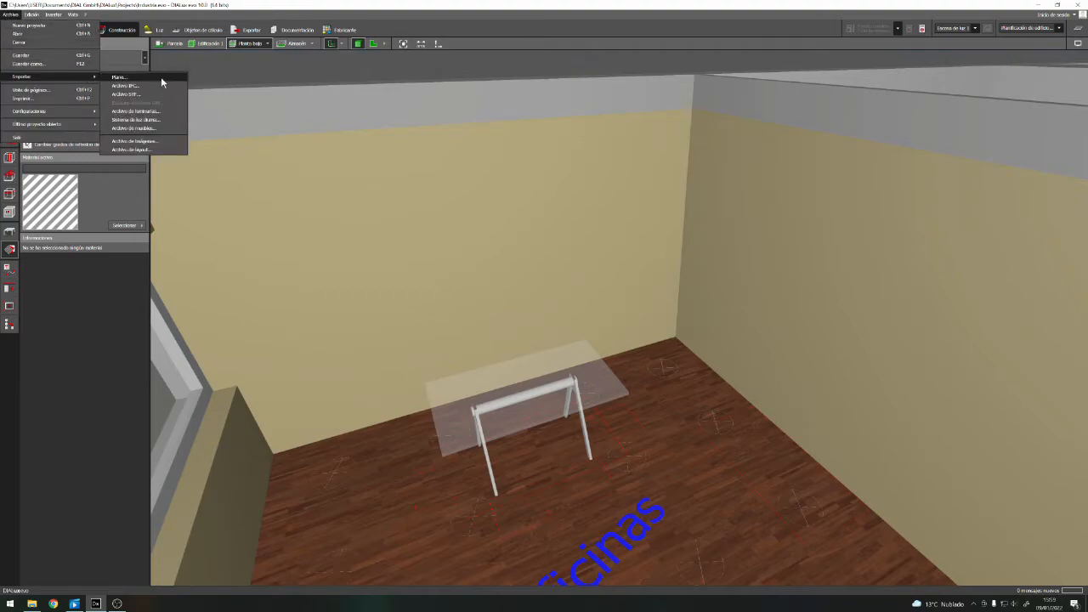
{"action": "left_click", "coordinate": [127, 129]}
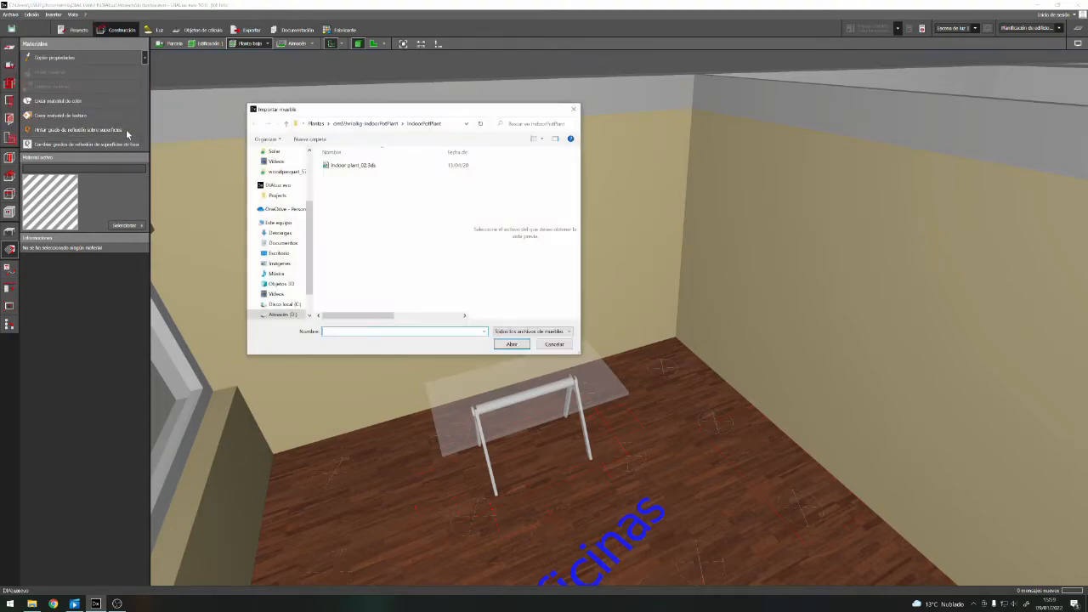
{"action": "left_click", "coordinate": [570, 331]}
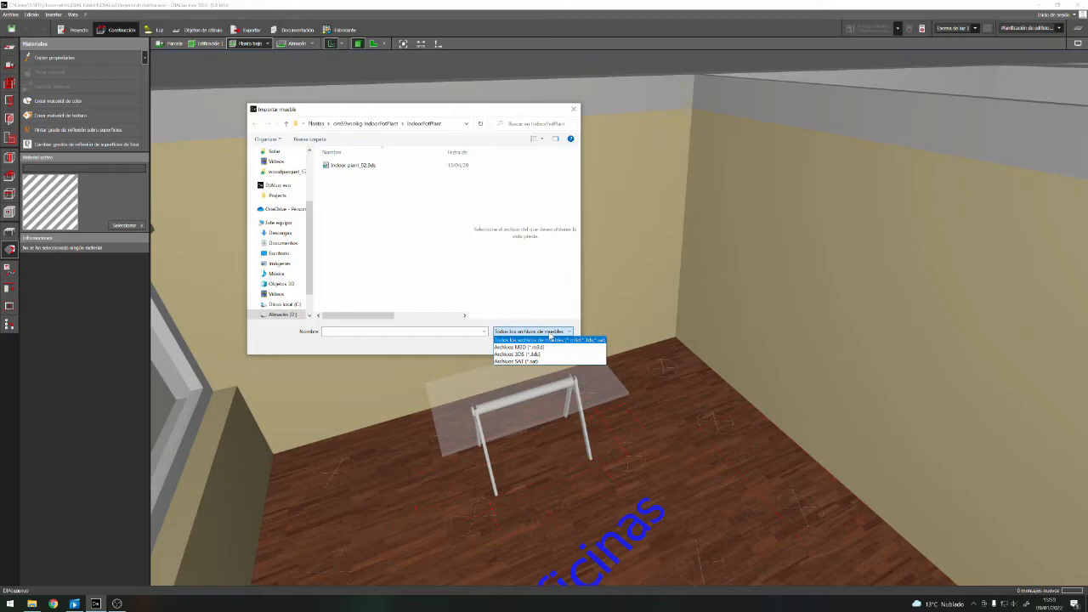
{"action": "left_click", "coordinate": [413, 212]}
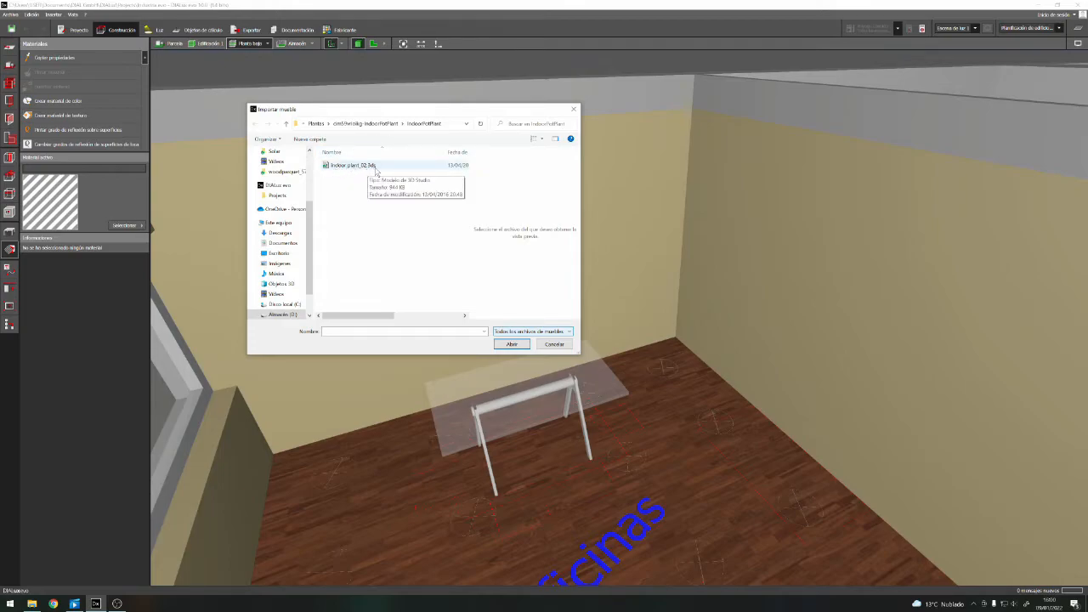
{"action": "double_click", "coordinate": [347, 165]}
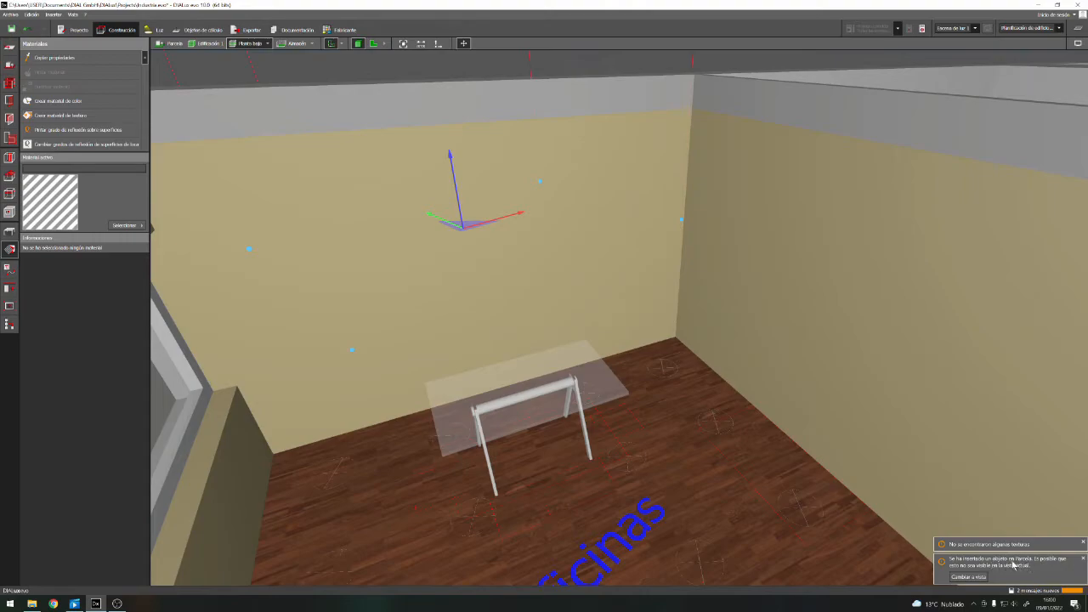
{"action": "left_click", "coordinate": [984, 577]}
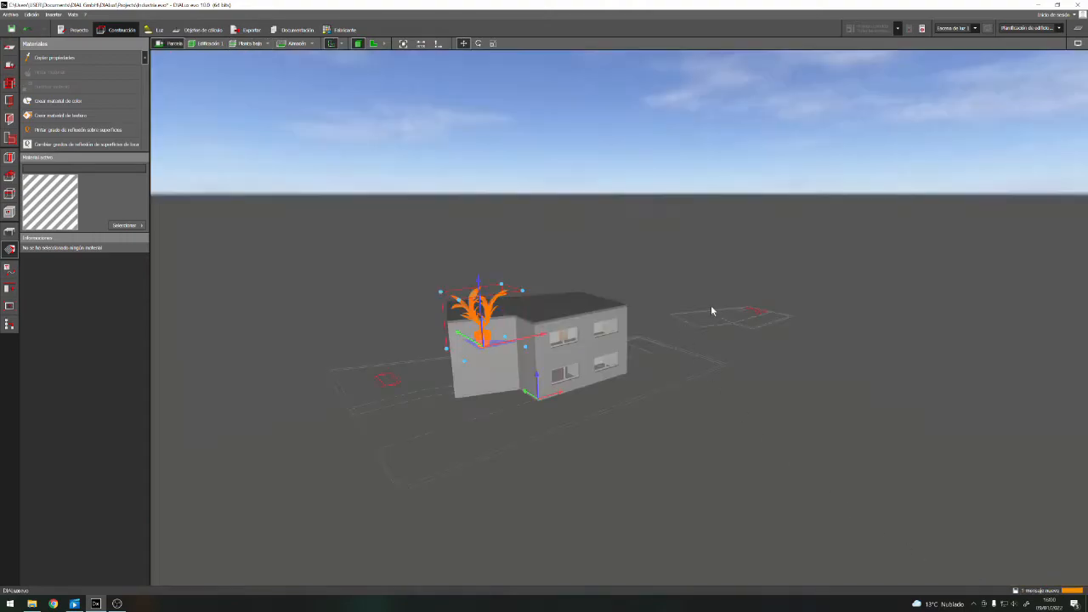
Examine the imported plant beside the building from another side and at close range, and deselect it
{"action": "left_click_drag", "start_coordinate": [661, 442], "coordinate": [716, 430]}
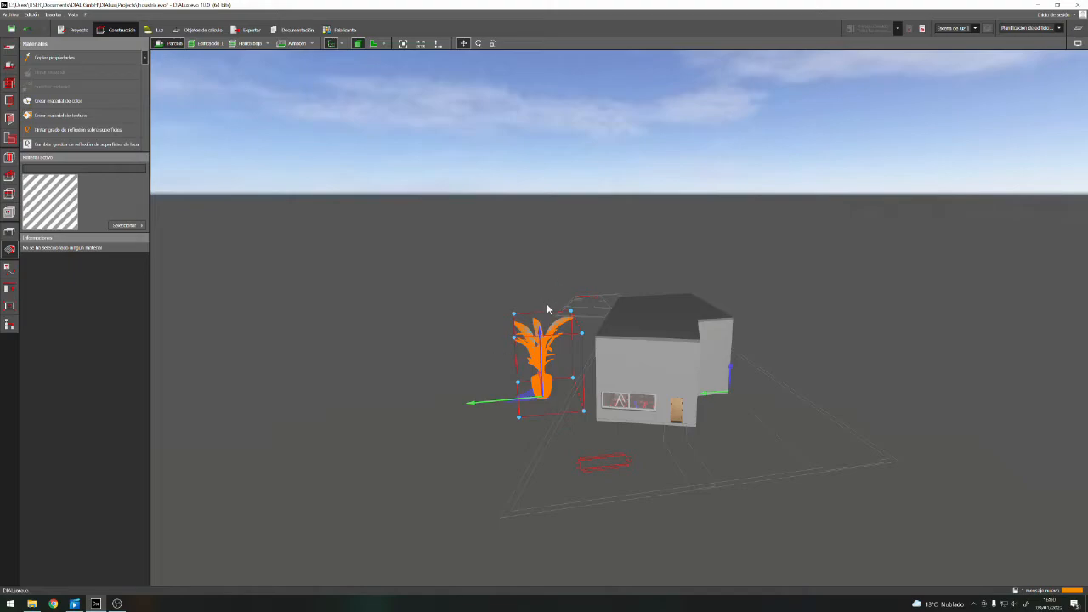
{"action": "scroll", "coordinate": [549, 321], "scroll_direction": "up", "scroll_amount": 4}
{"action": "scroll", "coordinate": [555, 335], "scroll_direction": "up", "scroll_amount": 1}
{"action": "scroll", "coordinate": [550, 297], "scroll_direction": "down", "scroll_amount": 2}
{"action": "scroll", "coordinate": [537, 333], "scroll_direction": "up", "scroll_amount": 1}
{"action": "scroll", "coordinate": [548, 337], "scroll_direction": "up", "scroll_amount": 3}
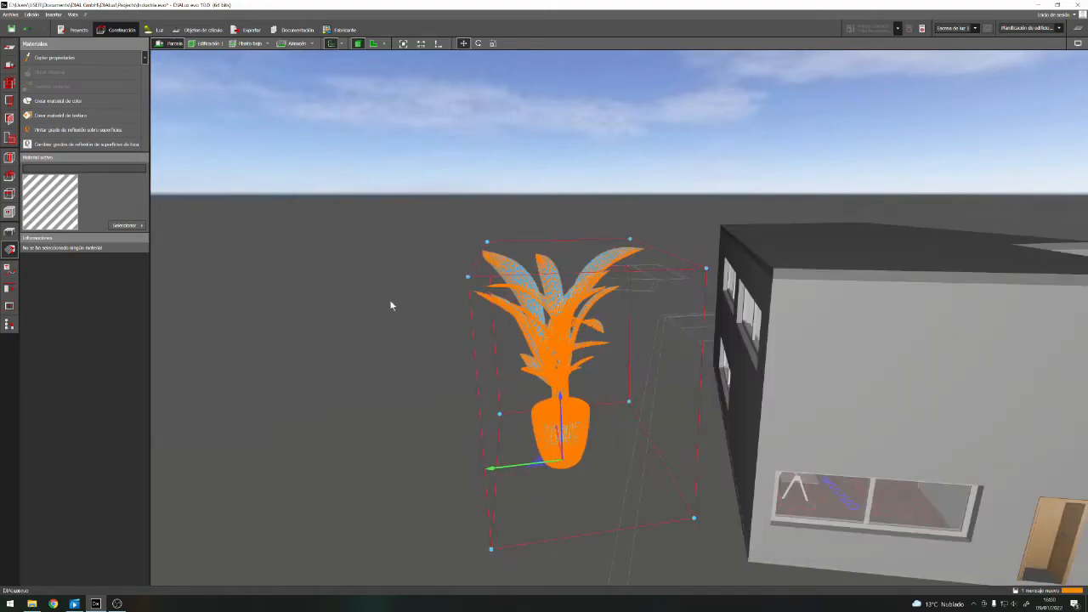
{"action": "left_click", "coordinate": [344, 314]}
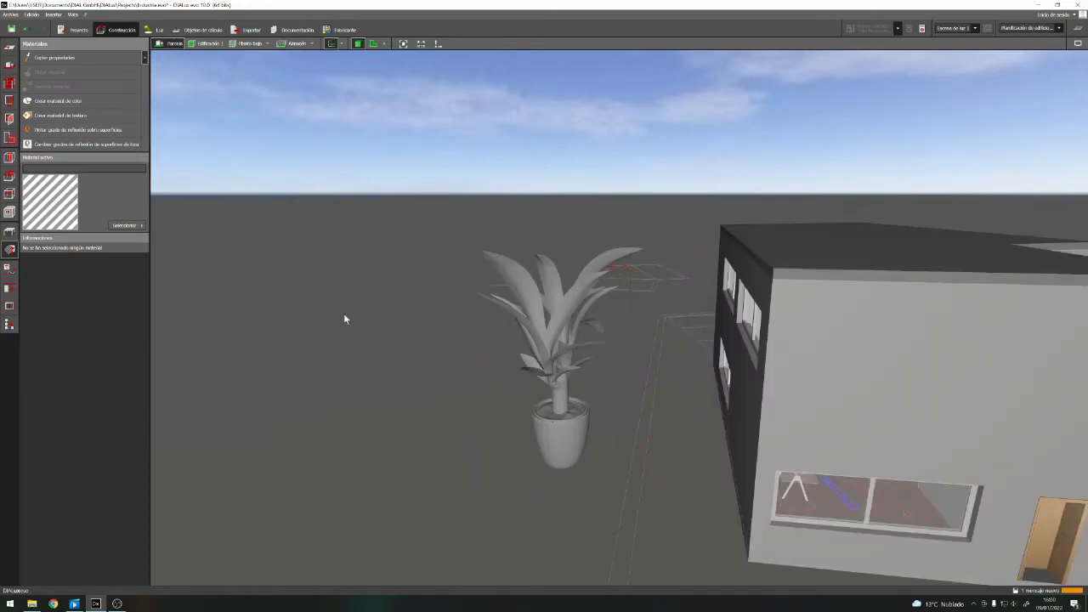
Compare picking a single surface of the plant for materials with selecting the whole plant as a furniture object, and release the selection
{"action": "left_click", "coordinate": [561, 420]}
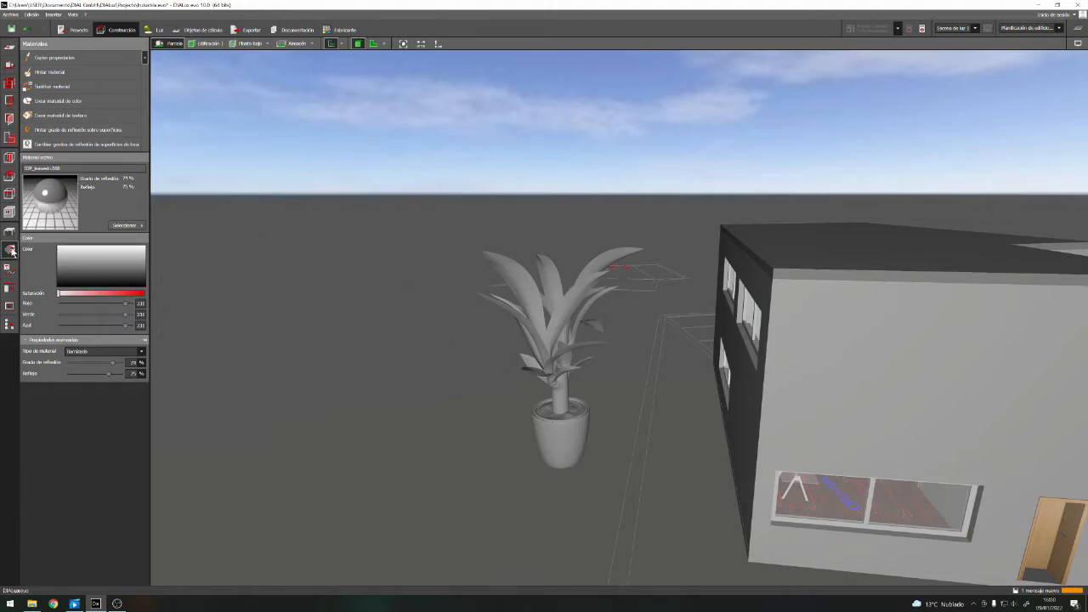
{"action": "left_click", "coordinate": [10, 231]}
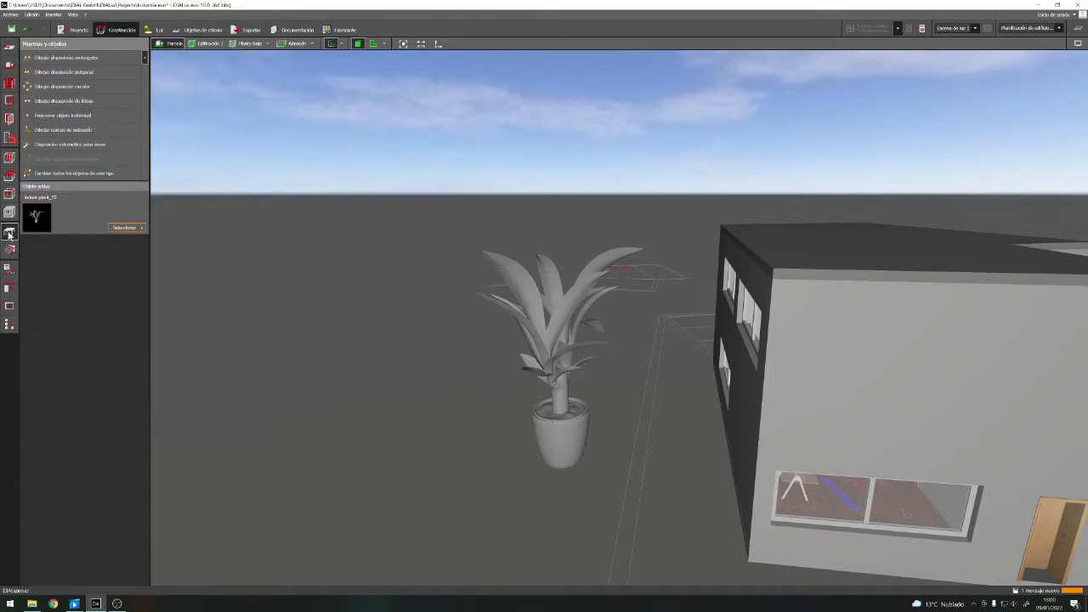
{"action": "left_click", "coordinate": [10, 251]}
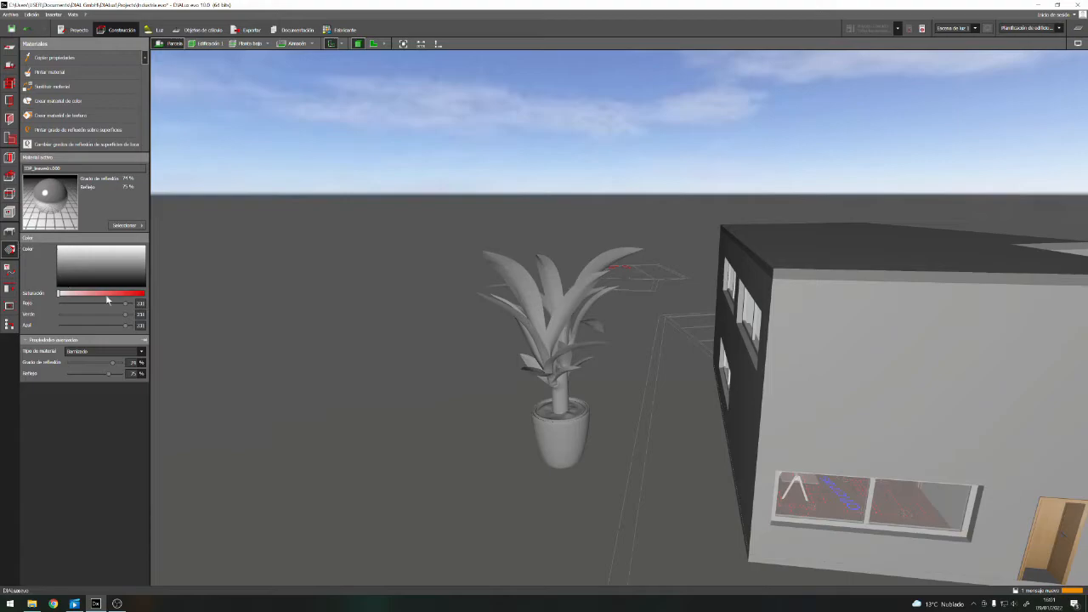
{"action": "left_click", "coordinate": [568, 428]}
{"action": "scroll", "coordinate": [616, 400], "scroll_direction": "up", "scroll_amount": 4}
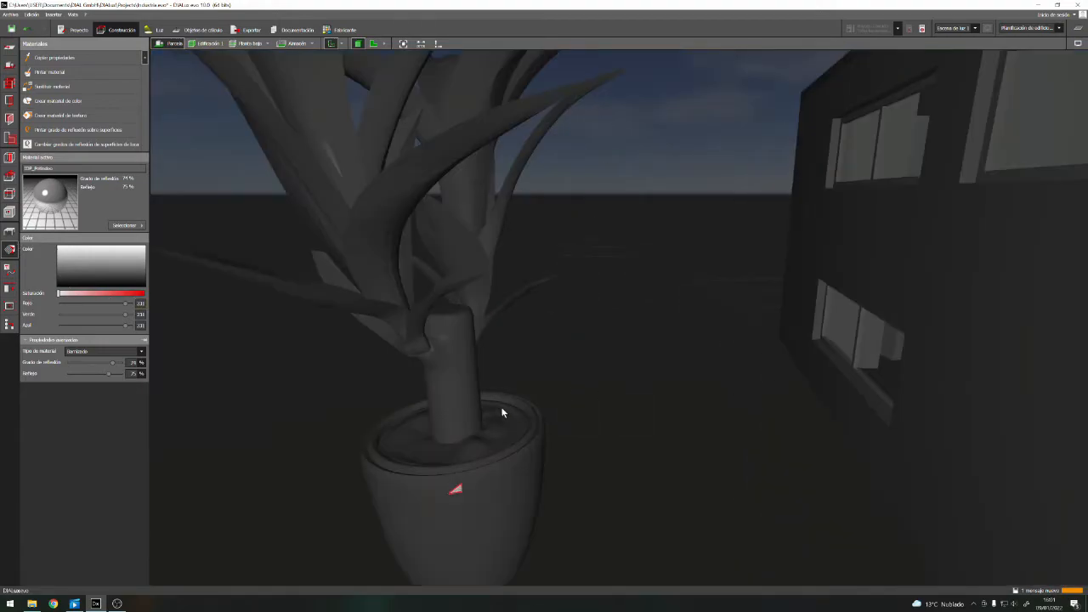
{"action": "scroll", "coordinate": [502, 403], "scroll_direction": "down", "scroll_amount": 1}
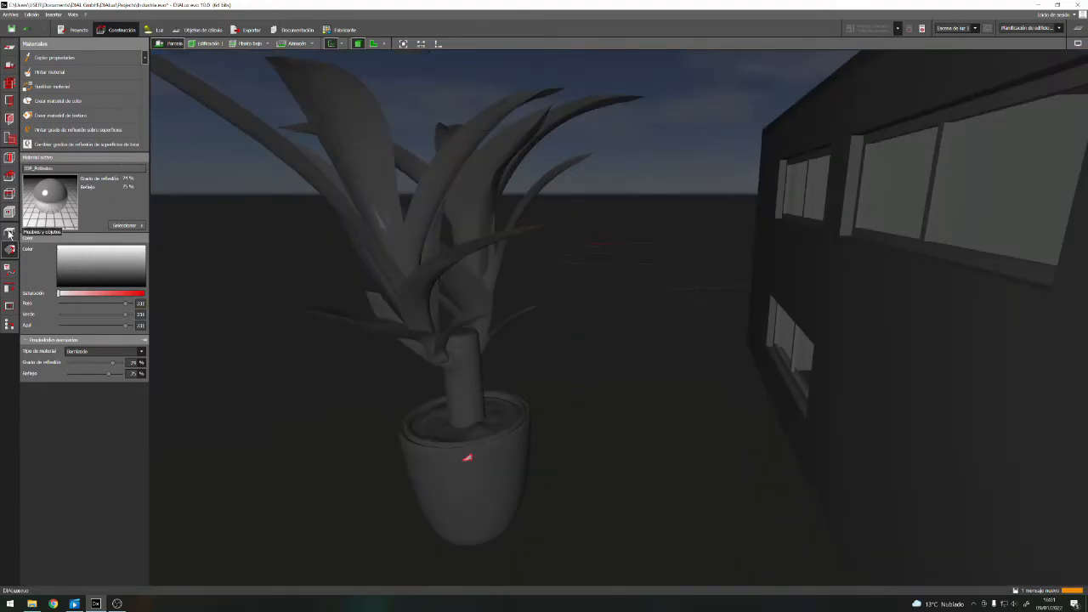
{"action": "left_click", "coordinate": [10, 233]}
{"action": "left_click", "coordinate": [466, 372]}
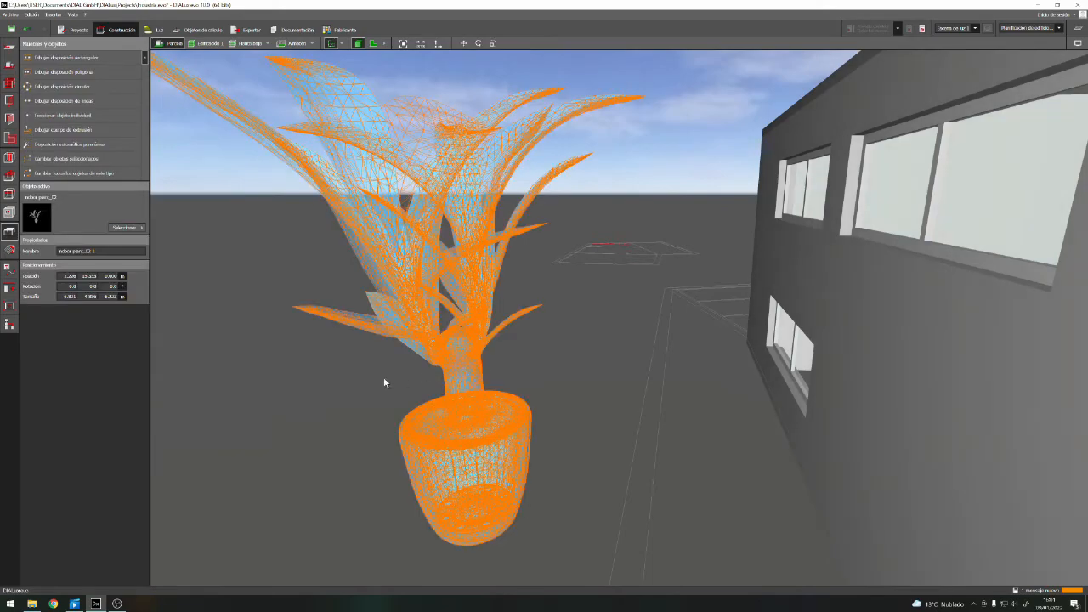
{"action": "left_click", "coordinate": [337, 388]}
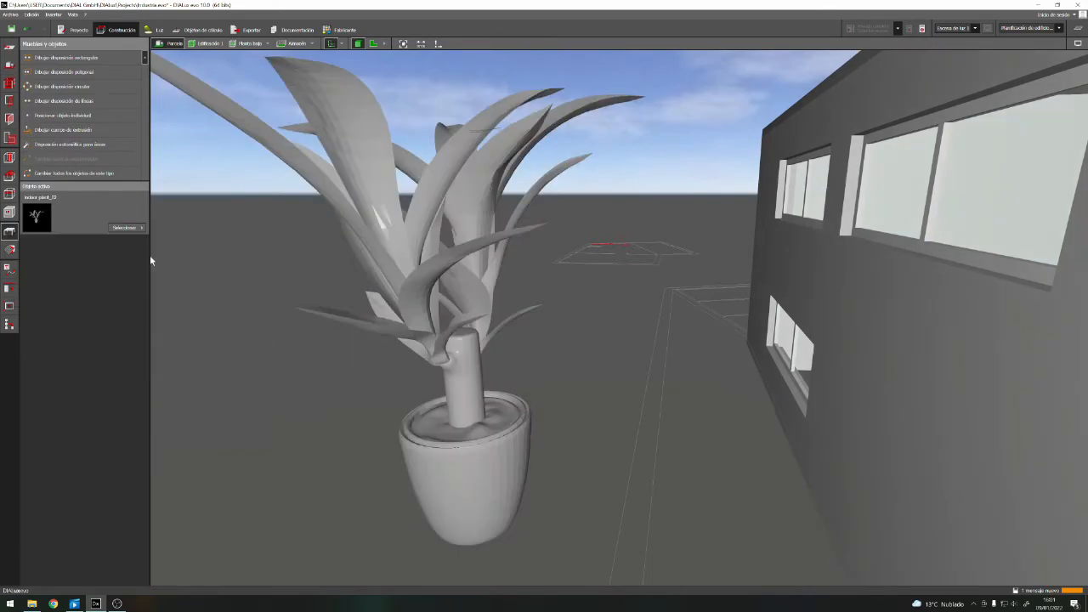
Return to material editing, look through the Interiores textures and their subgroups in the material catalogue, and close it
{"action": "left_click", "coordinate": [9, 250]}
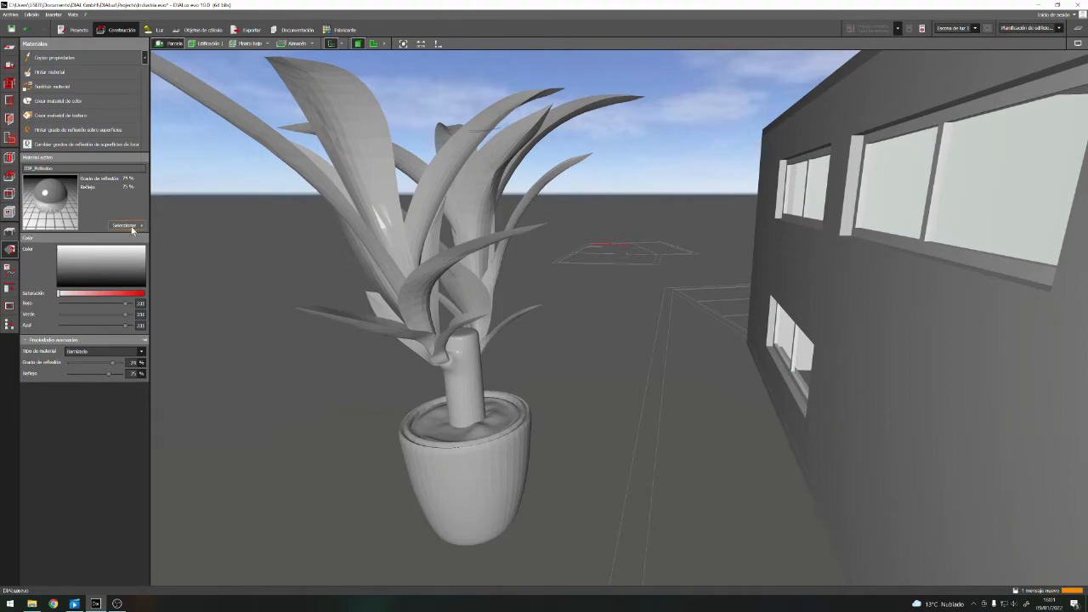
{"action": "left_click", "coordinate": [134, 226]}
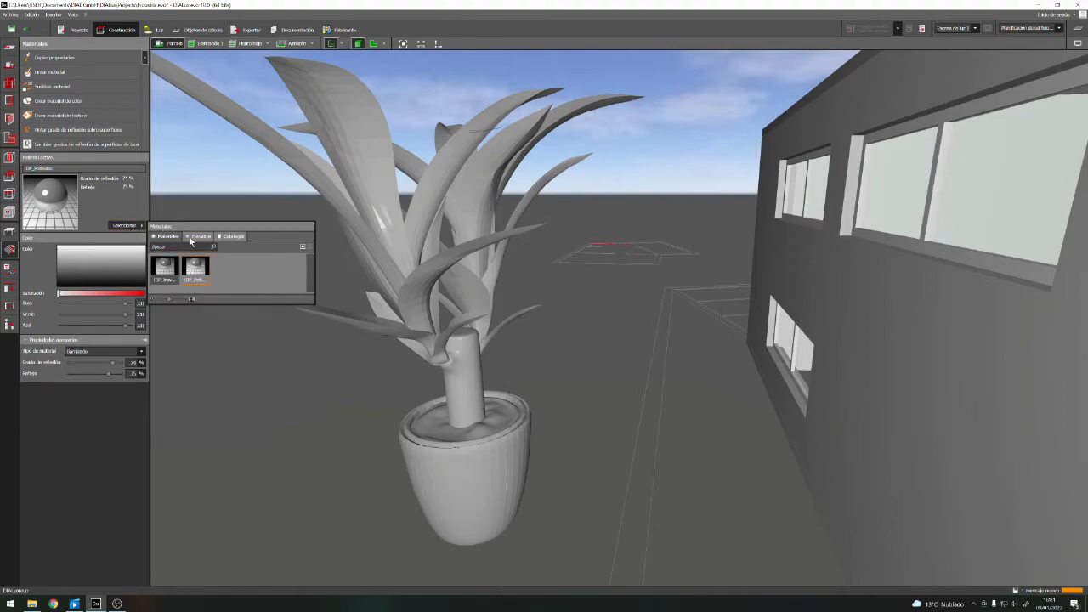
{"action": "left_click", "coordinate": [234, 236]}
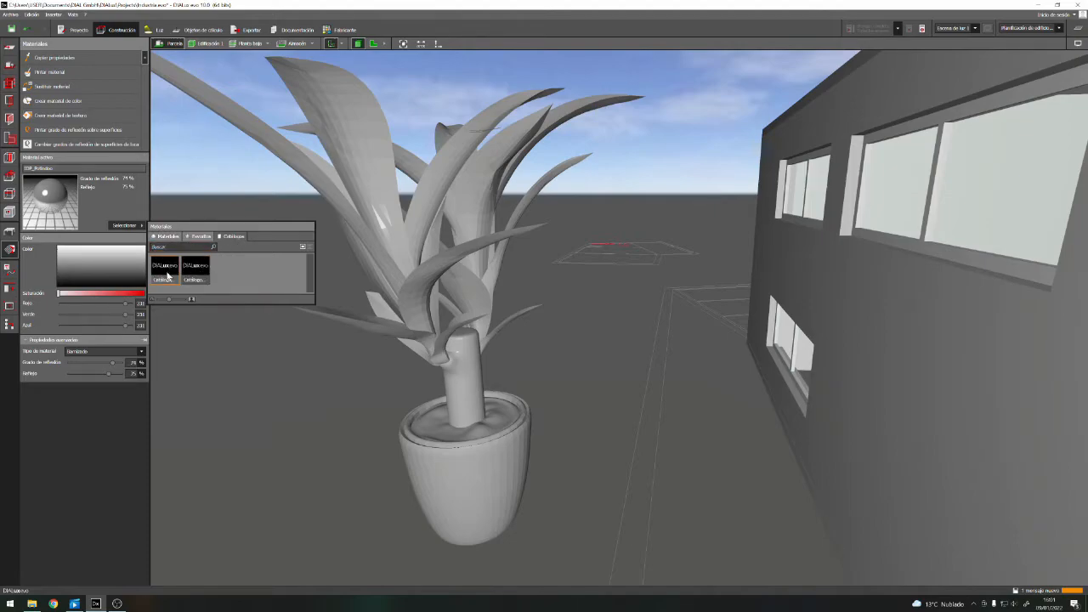
{"action": "left_click", "coordinate": [166, 271]}
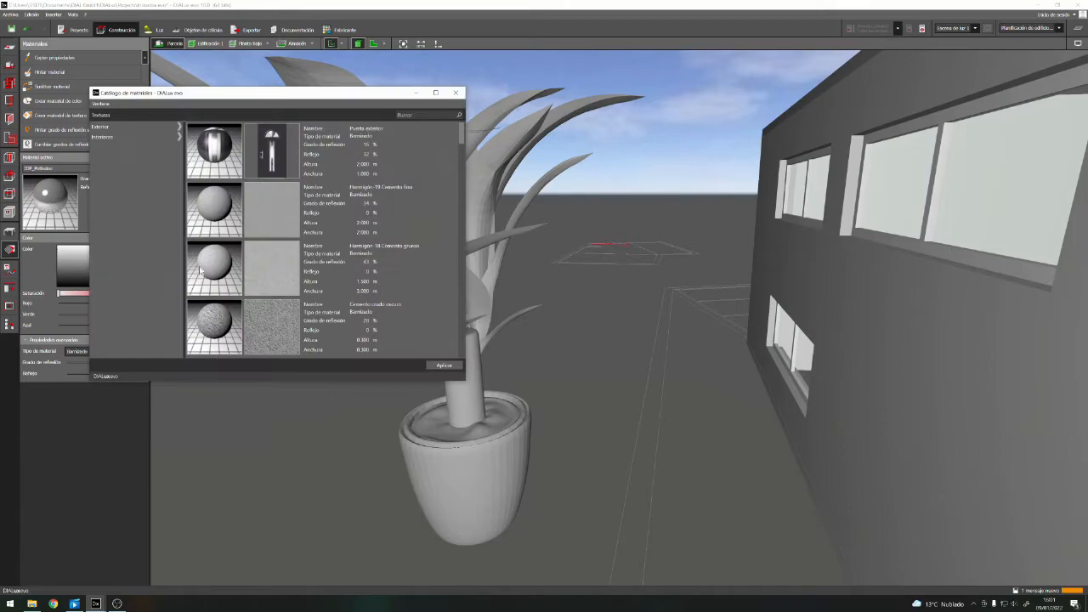
{"action": "left_click", "coordinate": [101, 137]}
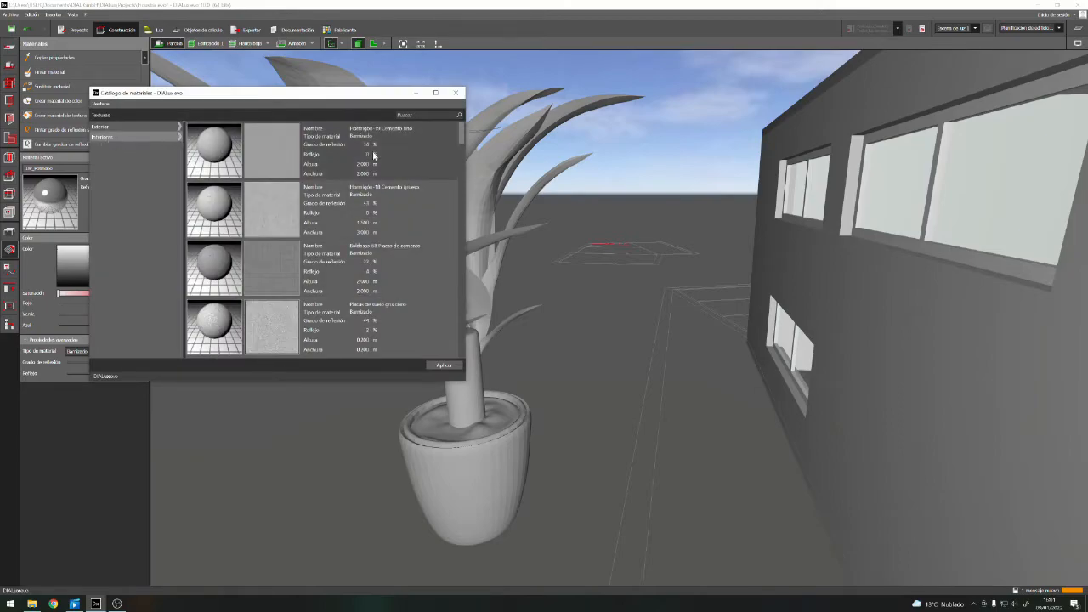
{"action": "left_click_drag", "start_coordinate": [466, 155], "coordinate": [472, 240]}
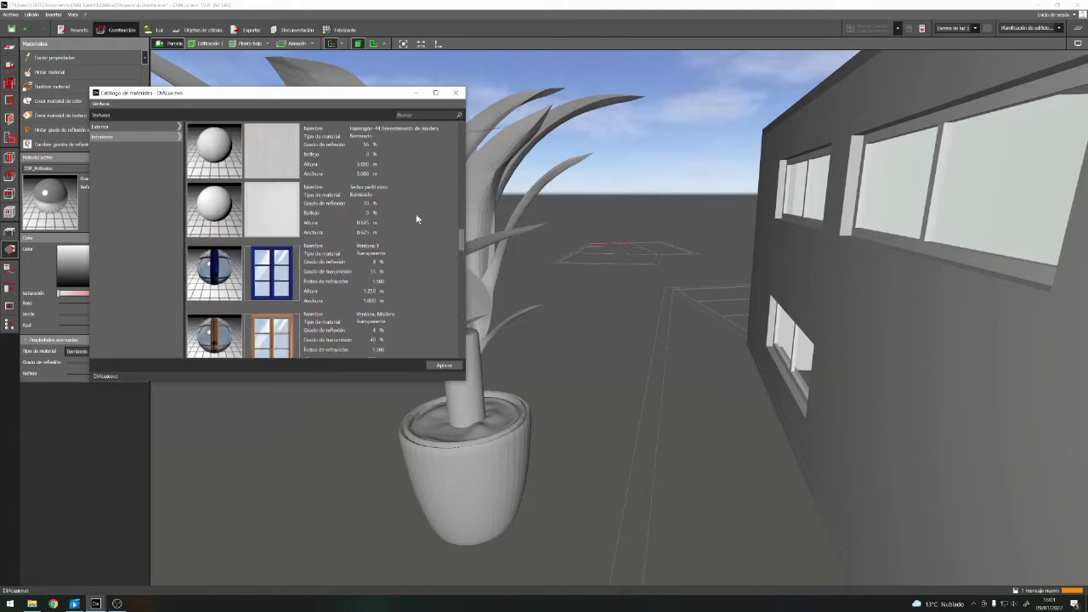
{"action": "left_click", "coordinate": [180, 139]}
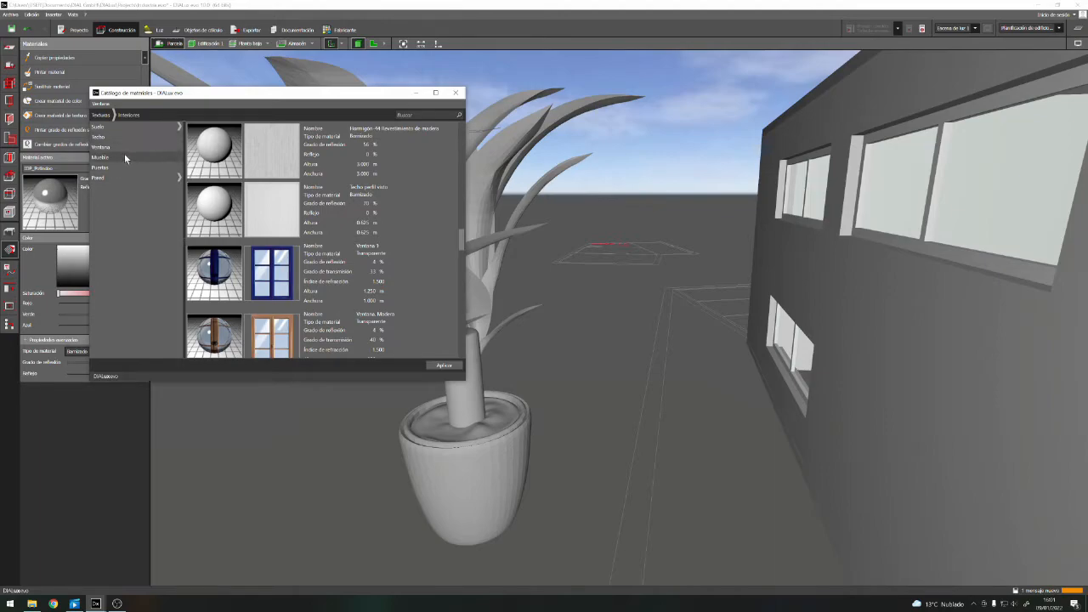
{"action": "left_click", "coordinate": [458, 93]}
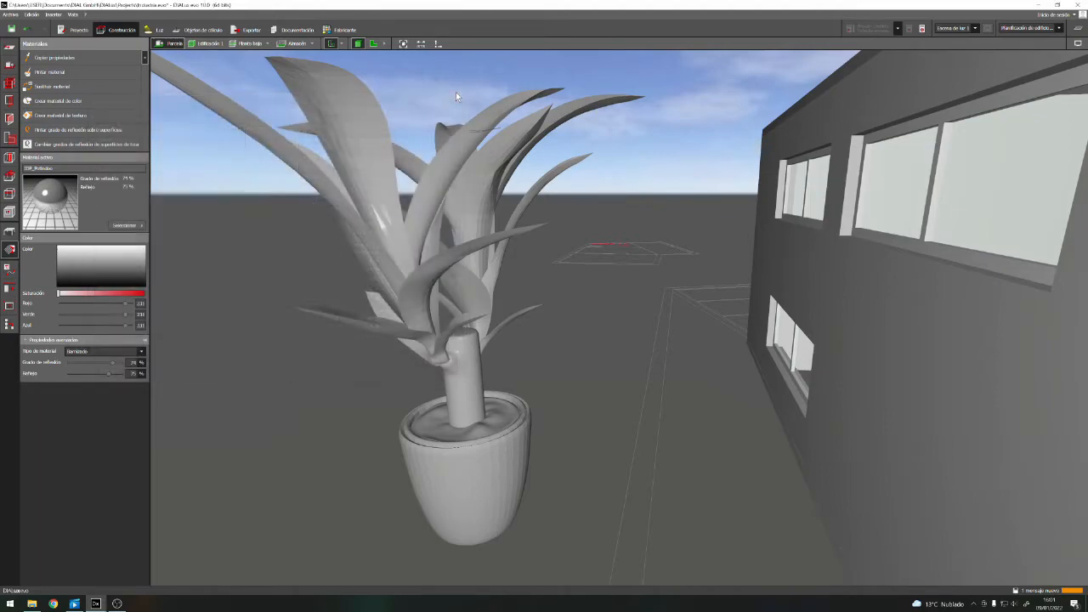
Paint the plant's front leaves with the colour 6002 (Verde hoja) from the green group of the colour catalogue
{"action": "left_click", "coordinate": [132, 224]}
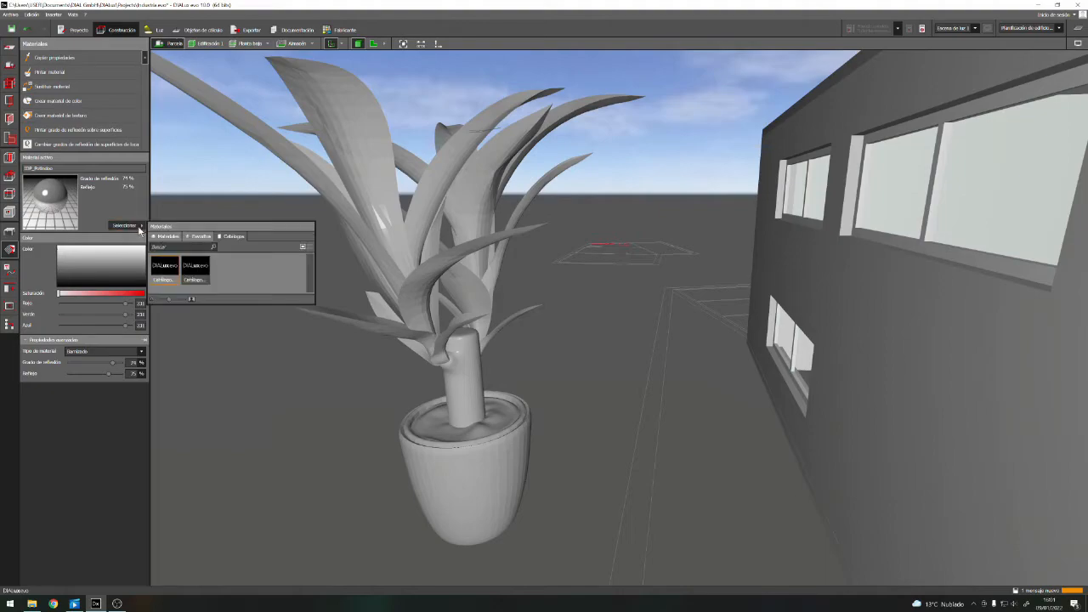
{"action": "left_click", "coordinate": [207, 267]}
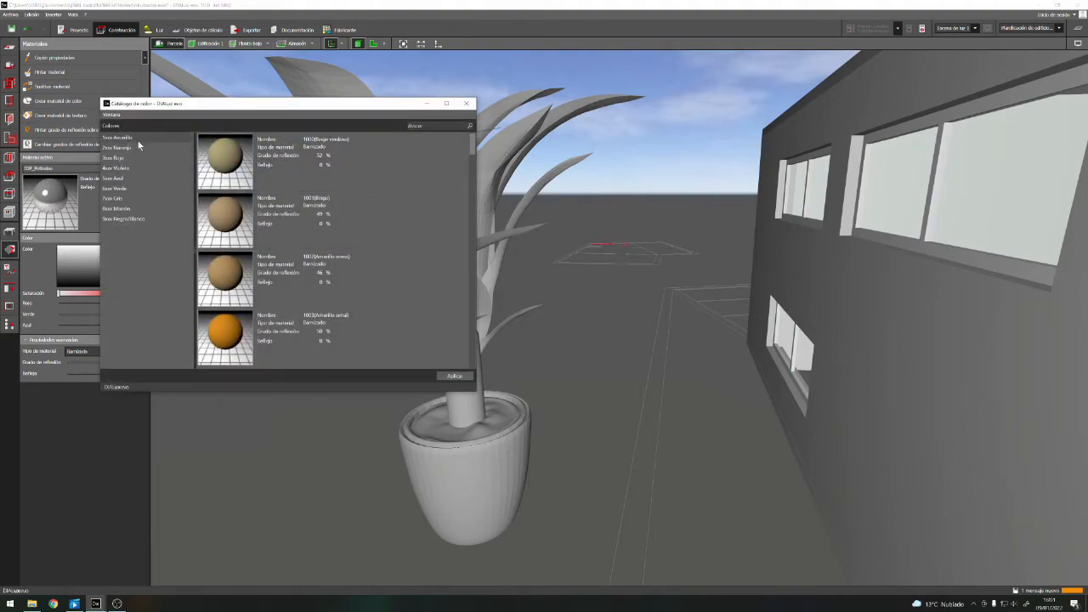
{"action": "left_click", "coordinate": [113, 188]}
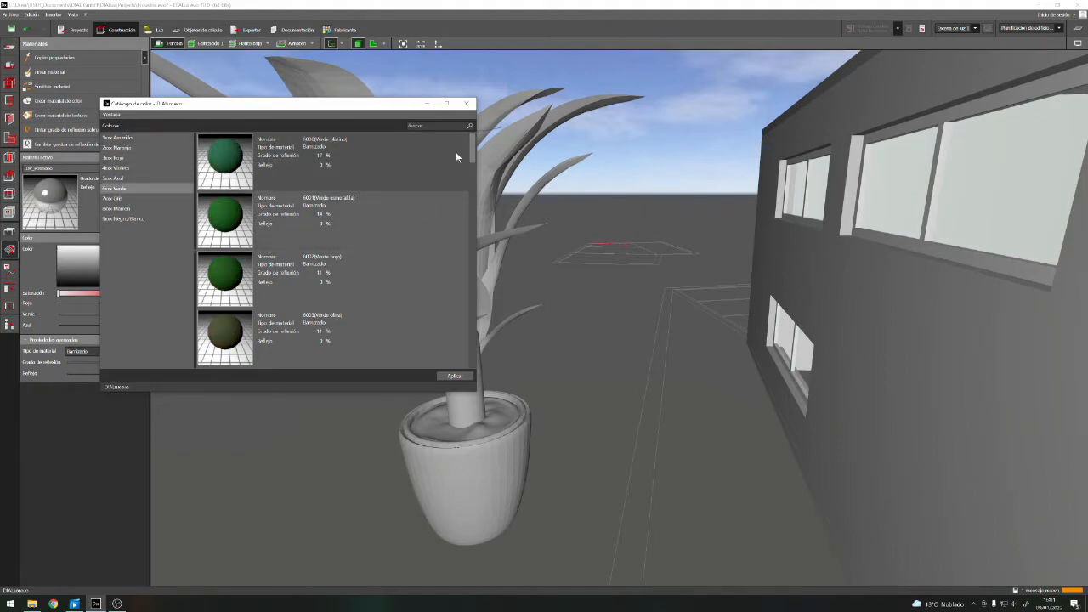
{"action": "left_click", "coordinate": [229, 274]}
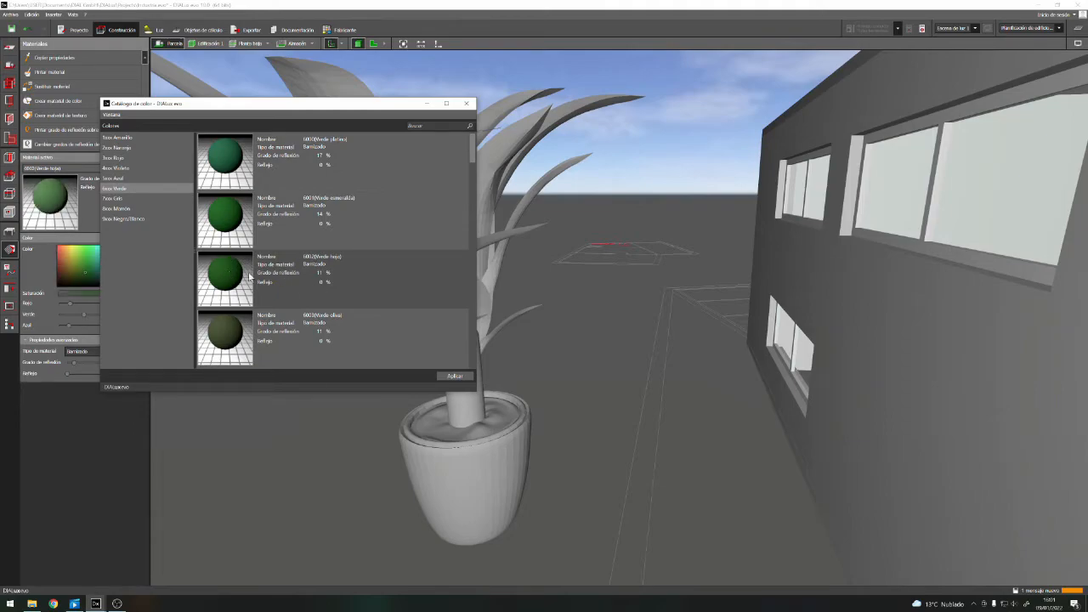
{"action": "left_click", "coordinate": [467, 104]}
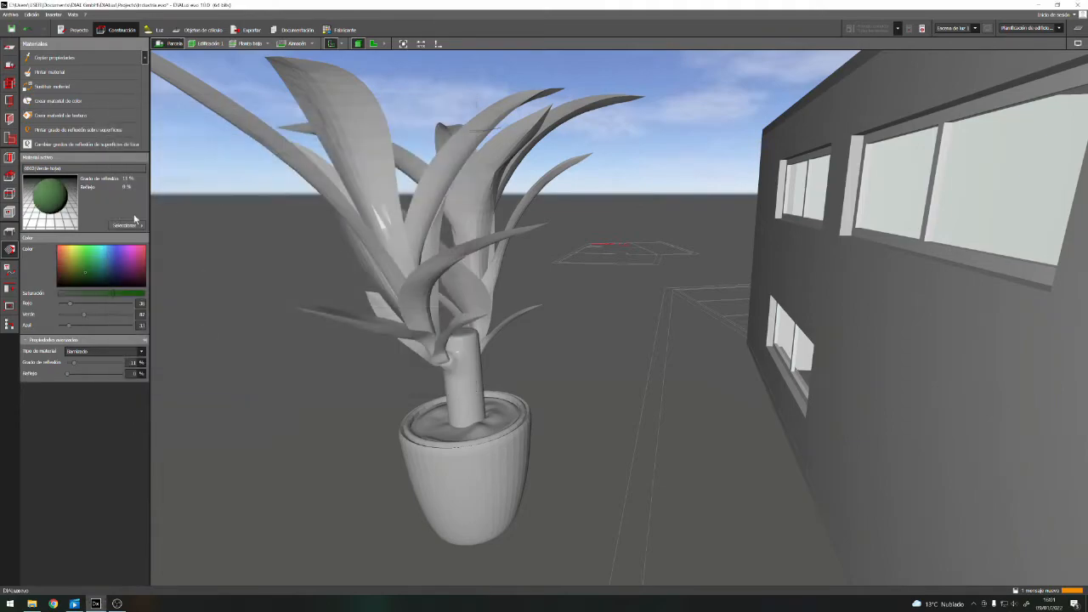
{"action": "left_click", "coordinate": [378, 200]}
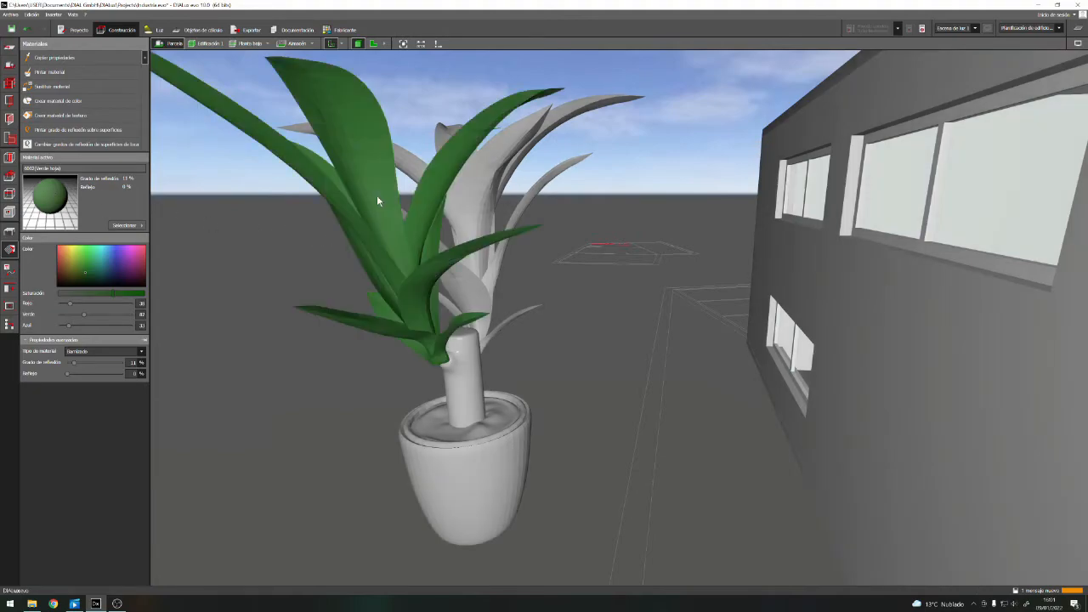
Paint the plant's remaining rear leaves with the same colour, 6002 (Verde hoja)
{"action": "left_click", "coordinate": [479, 196]}
{"action": "scroll", "coordinate": [515, 387], "scroll_direction": "down", "scroll_amount": 3}
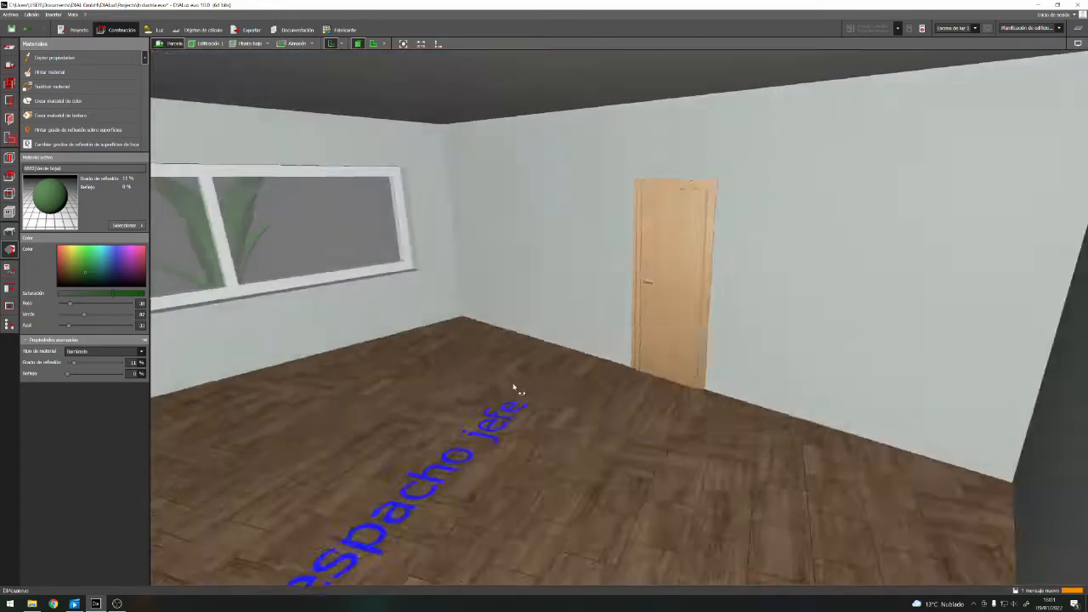
{"action": "scroll", "coordinate": [541, 377], "scroll_direction": "up", "scroll_amount": 3}
{"action": "right_click_drag", "start_coordinate": [567, 374], "coordinate": [563, 338]}
{"action": "scroll", "coordinate": [589, 338], "scroll_direction": "down", "scroll_amount": 3}
{"action": "scroll", "coordinate": [505, 327], "scroll_direction": "up", "scroll_amount": 3}
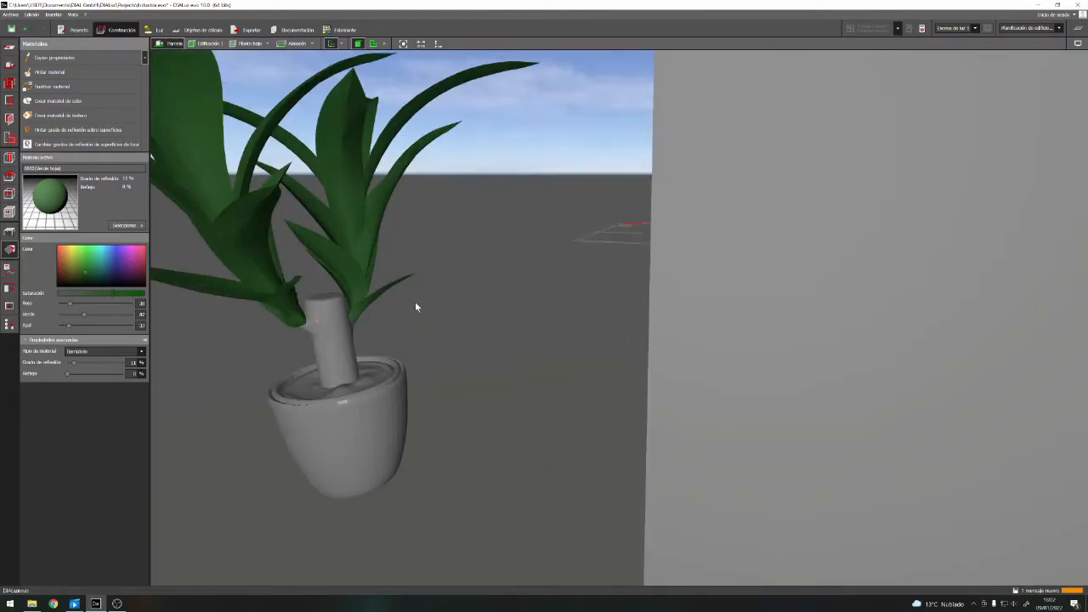
Paint the plant's trunk with the colour 8000 (Marrón amarillento) from the brown group of the colour catalogue
{"action": "scroll", "coordinate": [415, 305], "scroll_direction": "down", "scroll_amount": 2}
{"action": "right_click_drag", "start_coordinate": [371, 316], "coordinate": [257, 332]}
{"action": "scroll", "coordinate": [258, 333], "scroll_direction": "up", "scroll_amount": 3}
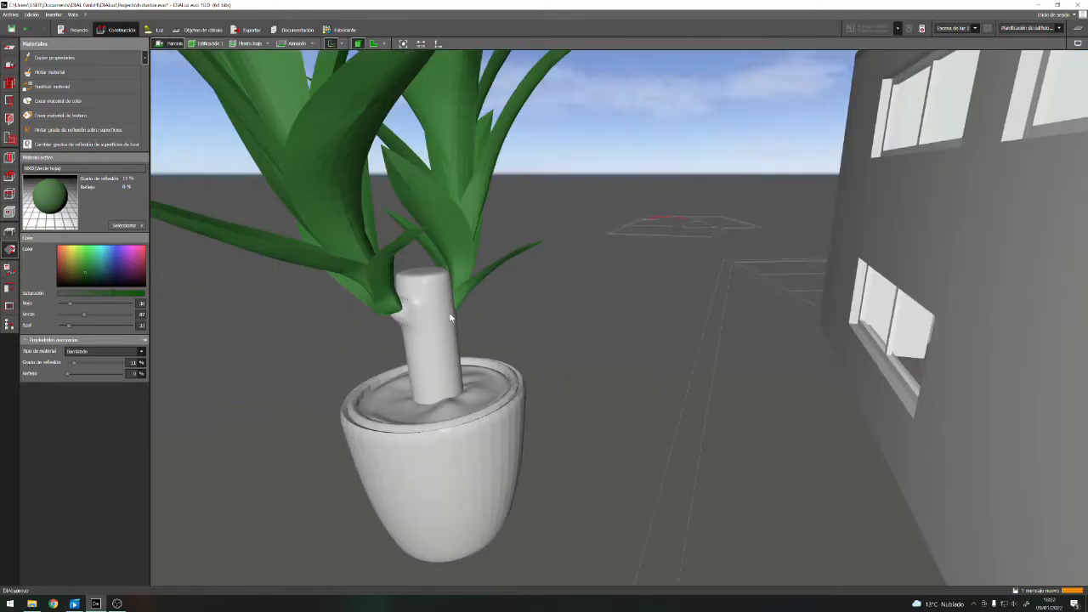
{"action": "left_click", "coordinate": [124, 226]}
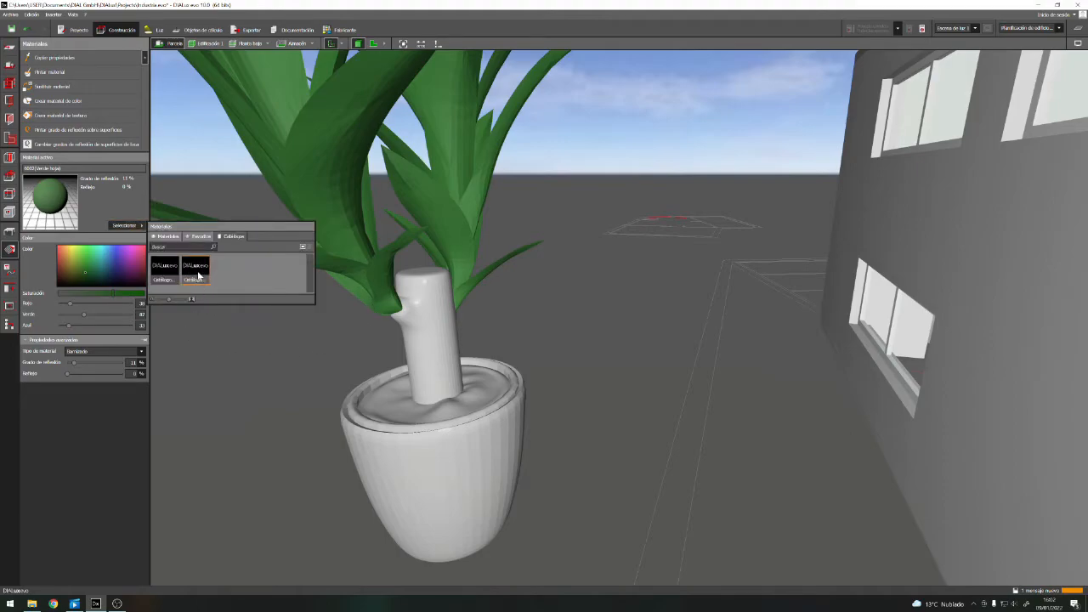
{"action": "double_click", "coordinate": [196, 272]}
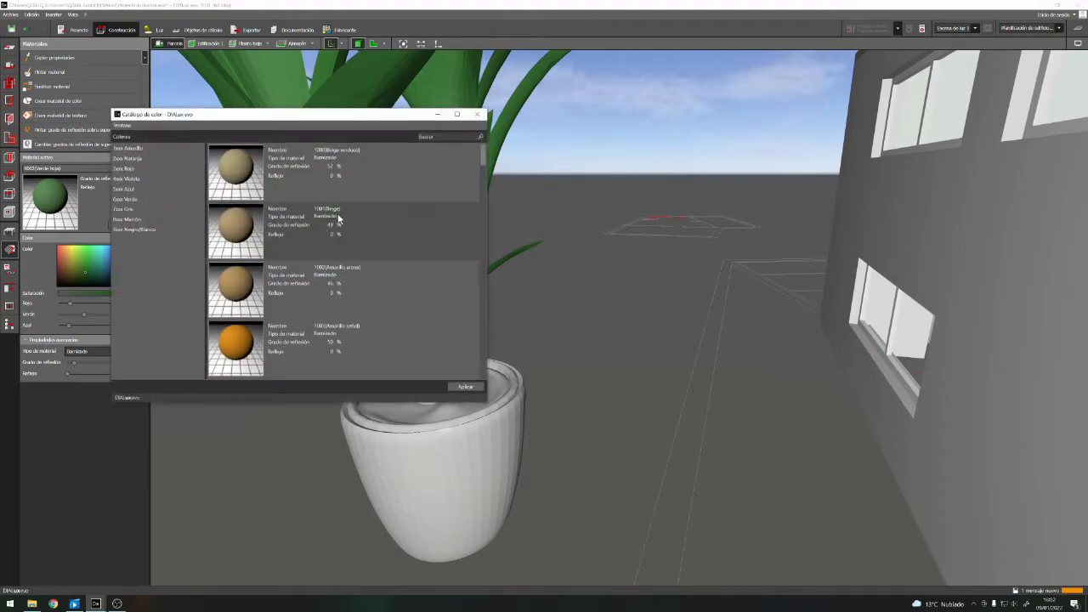
{"action": "left_click", "coordinate": [138, 220]}
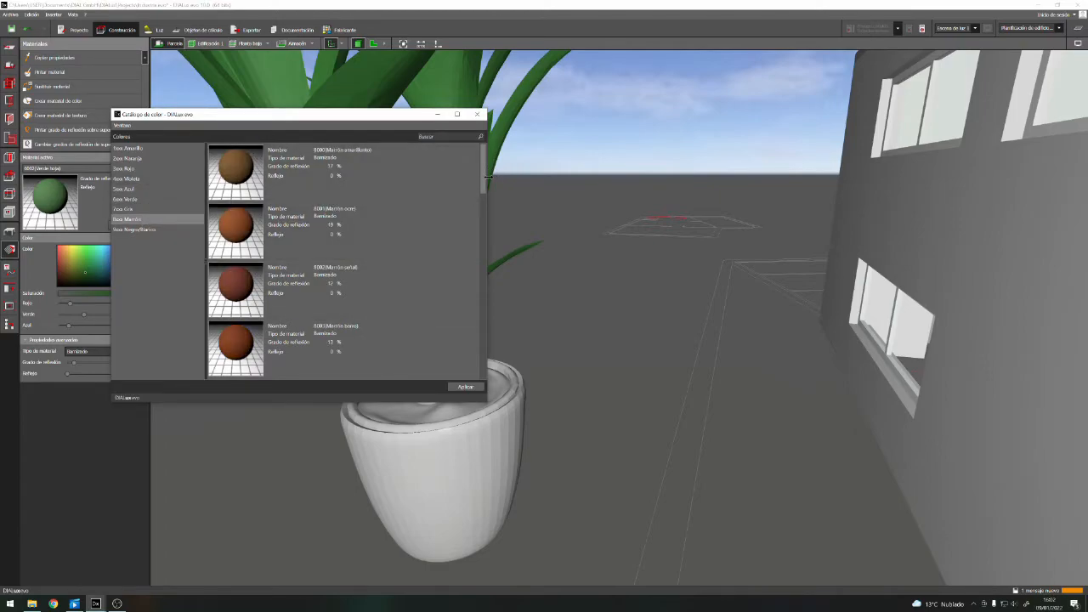
{"action": "mouse_move", "coordinate": [483, 176]}
{"action": "left_mouse_down"}
{"action": "mouse_move", "coordinate": [471, 368]}
{"action": "mouse_move", "coordinate": [484, 281]}
{"action": "mouse_move", "coordinate": [478, 188]}
{"action": "left_mouse_up"}
{"action": "left_click", "coordinate": [241, 170]}
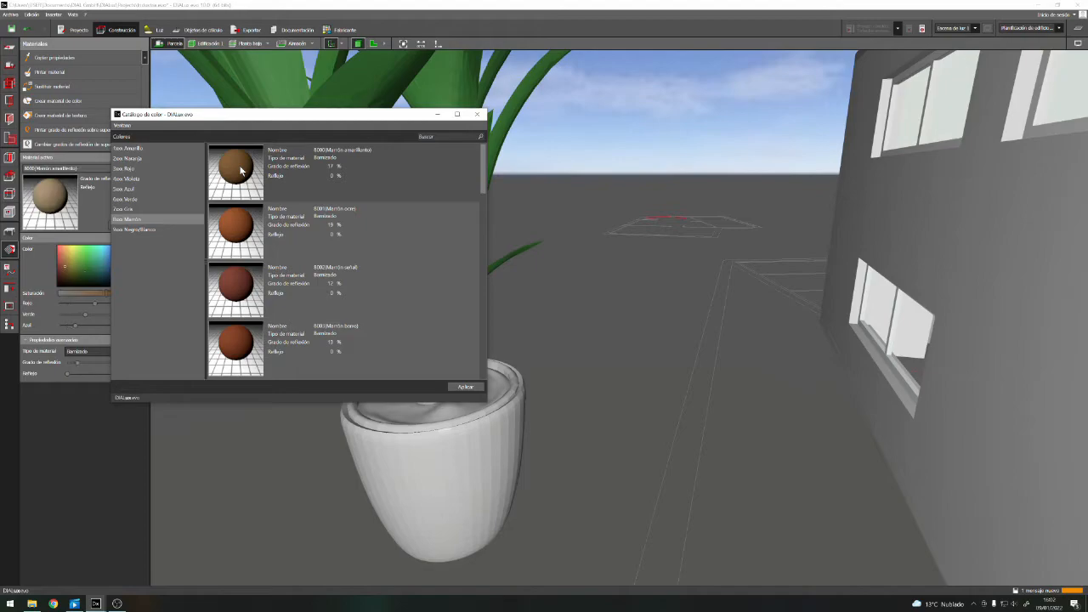
{"action": "left_click", "coordinate": [437, 115]}
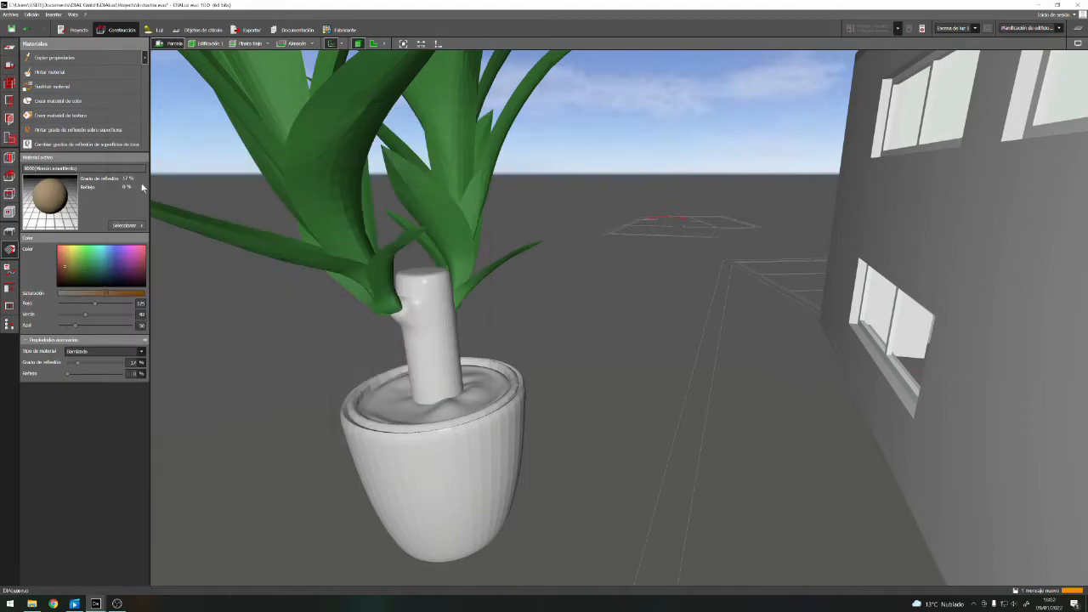
{"action": "left_click", "coordinate": [429, 337]}
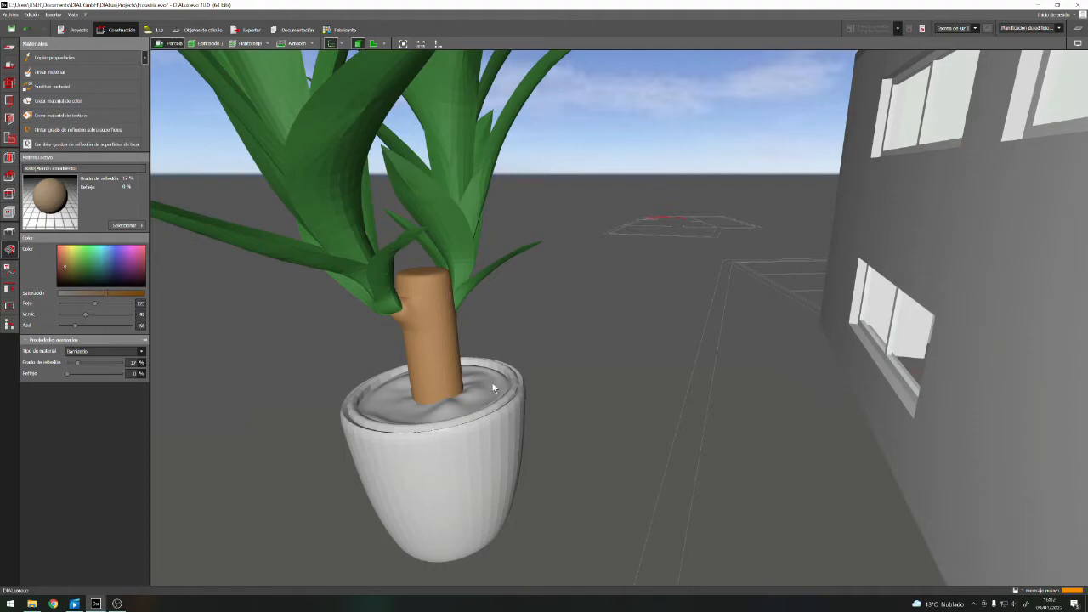
Paint the soil inside the pot with the colour 8028 (Marrón tierra) from the brown group of the colour catalogue
{"action": "left_click", "coordinate": [126, 225]}
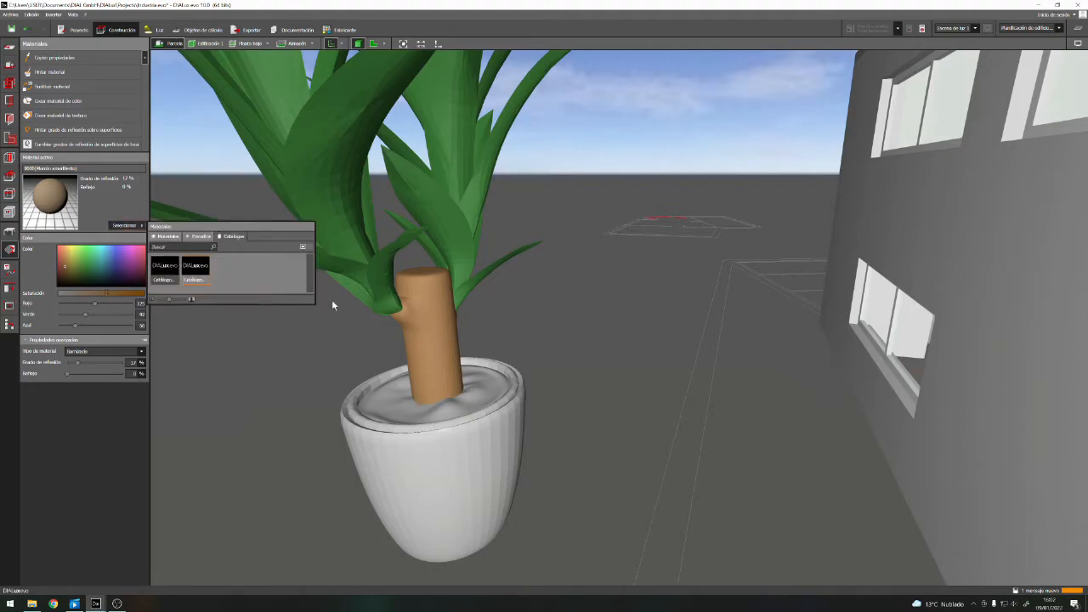
{"action": "double_click", "coordinate": [195, 271]}
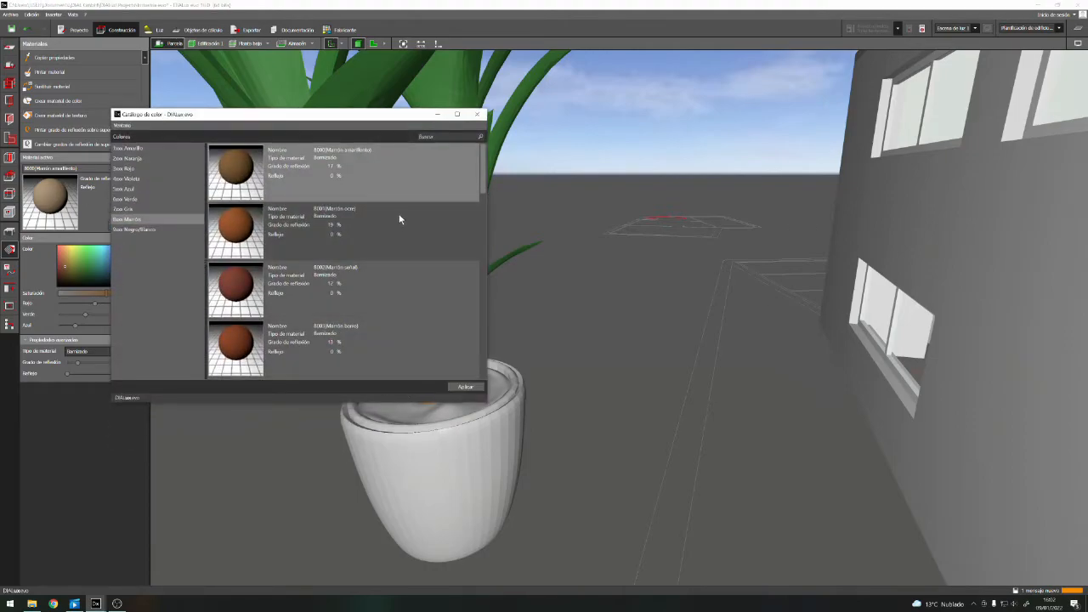
{"action": "left_click_drag", "start_coordinate": [484, 172], "coordinate": [488, 362]}
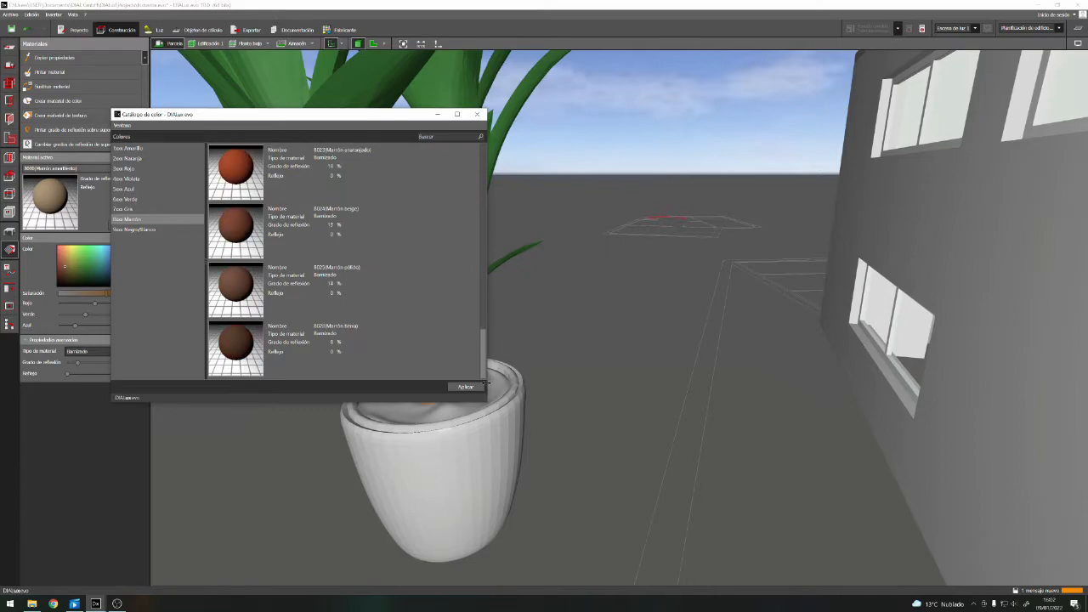
{"action": "left_click", "coordinate": [251, 344]}
{"action": "left_click", "coordinate": [477, 113]}
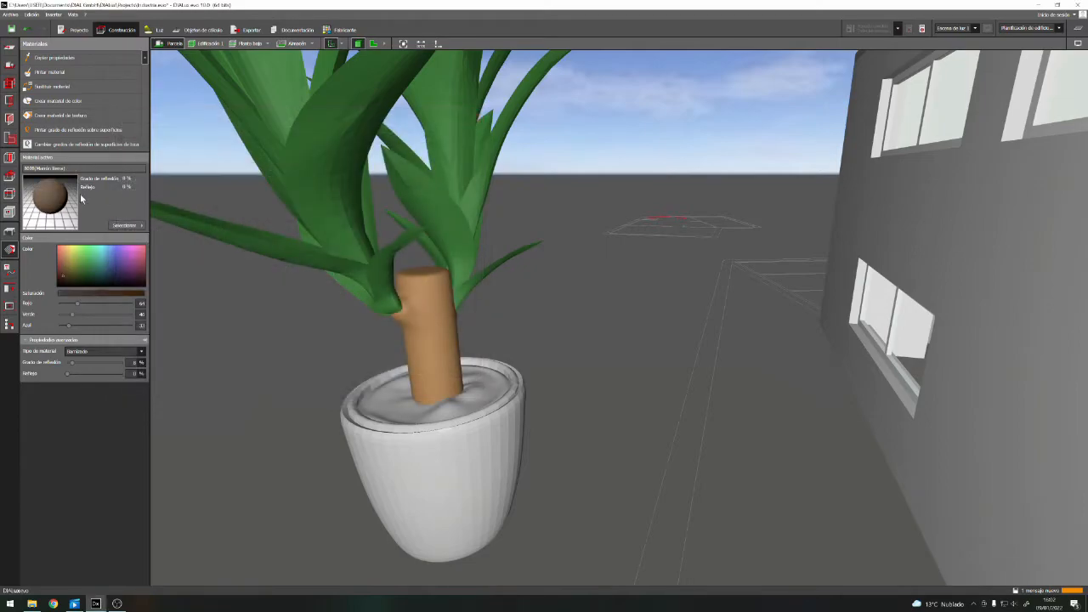
{"action": "left_click", "coordinate": [393, 401]}
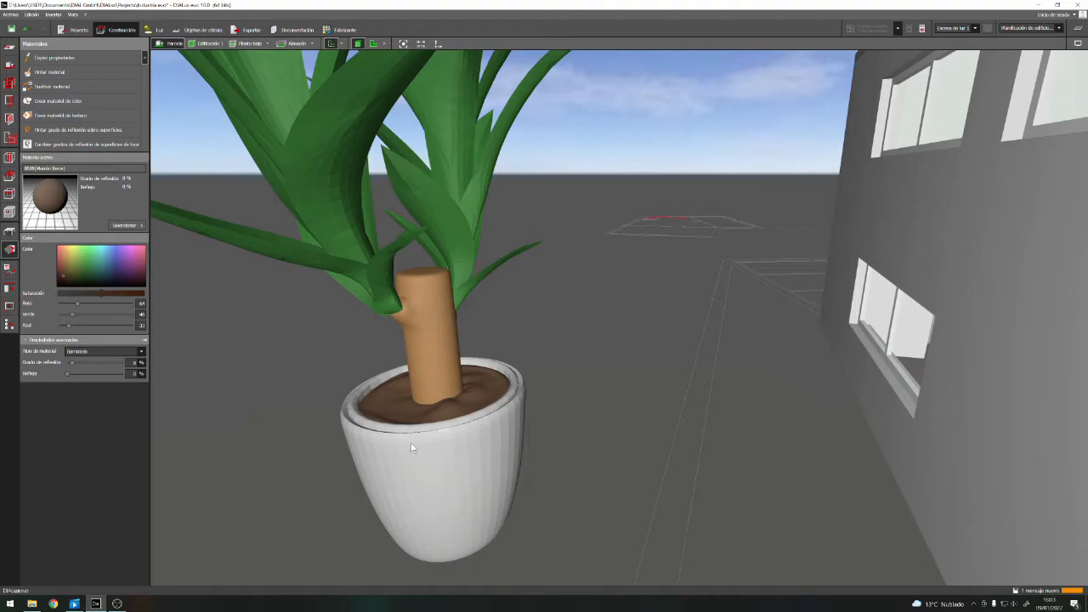
Paint the pot's body and its rim with the colour 5000 (Azul violáceo) from the blue group of the colour catalogue
{"action": "left_click", "coordinate": [134, 226]}
{"action": "double_click", "coordinate": [195, 270]}
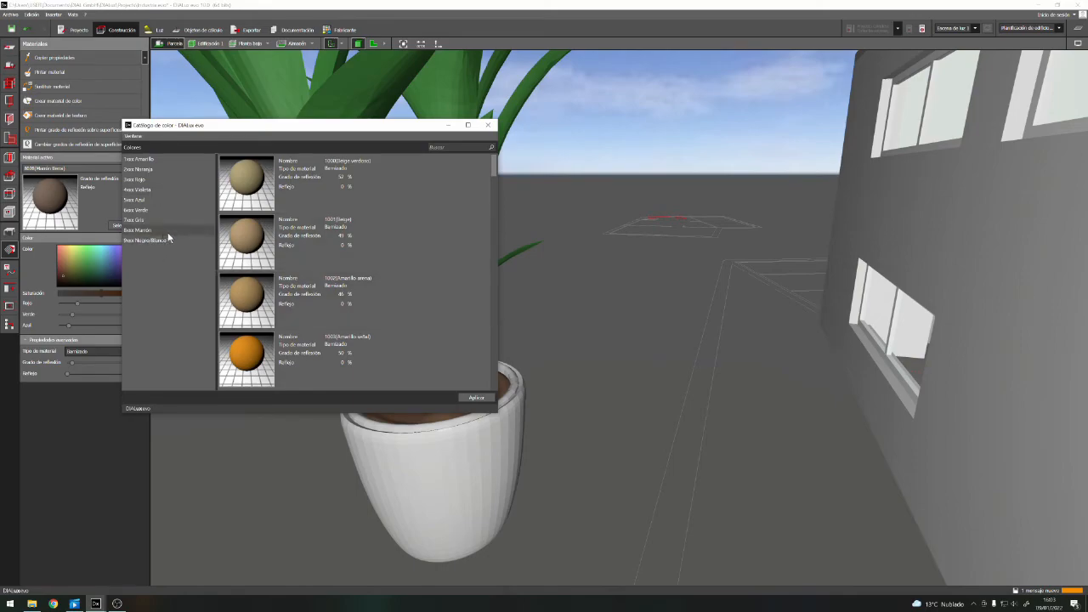
{"action": "left_click", "coordinate": [136, 199]}
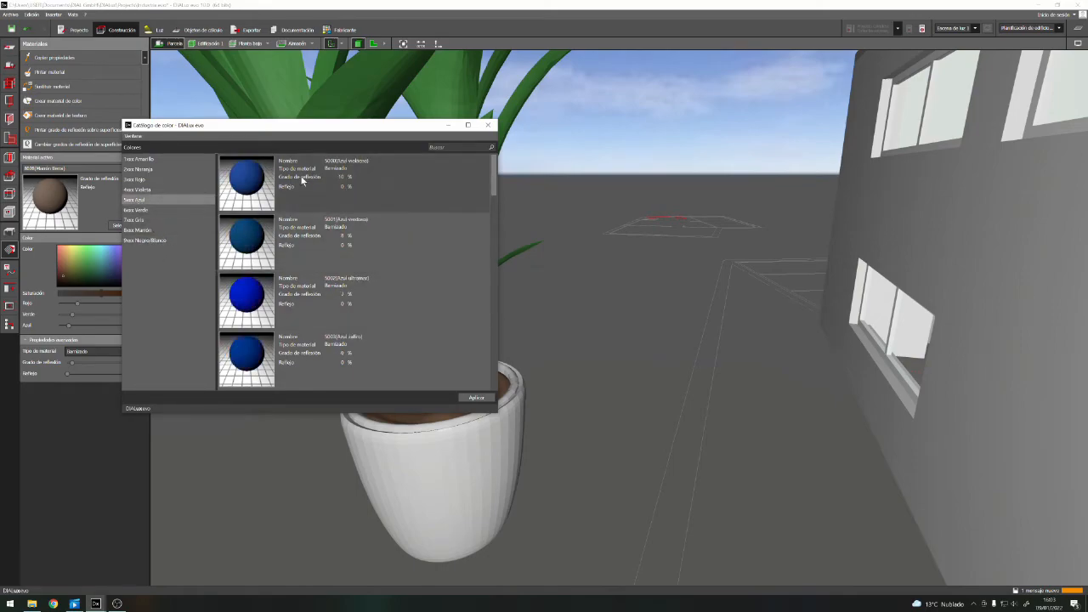
{"action": "left_click", "coordinate": [250, 178]}
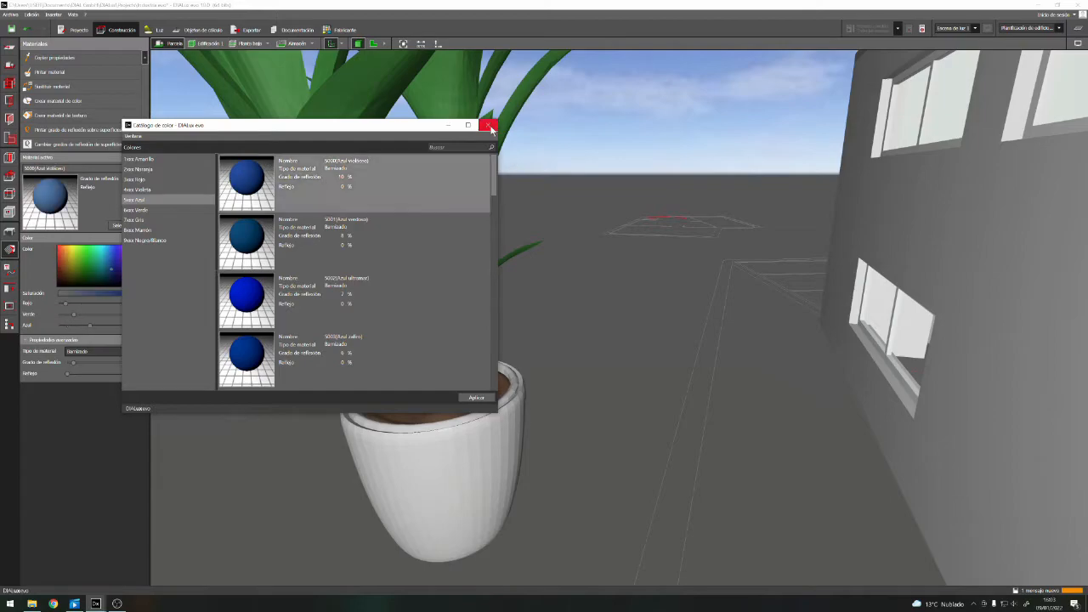
{"action": "left_click", "coordinate": [487, 125]}
{"action": "left_click", "coordinate": [426, 485]}
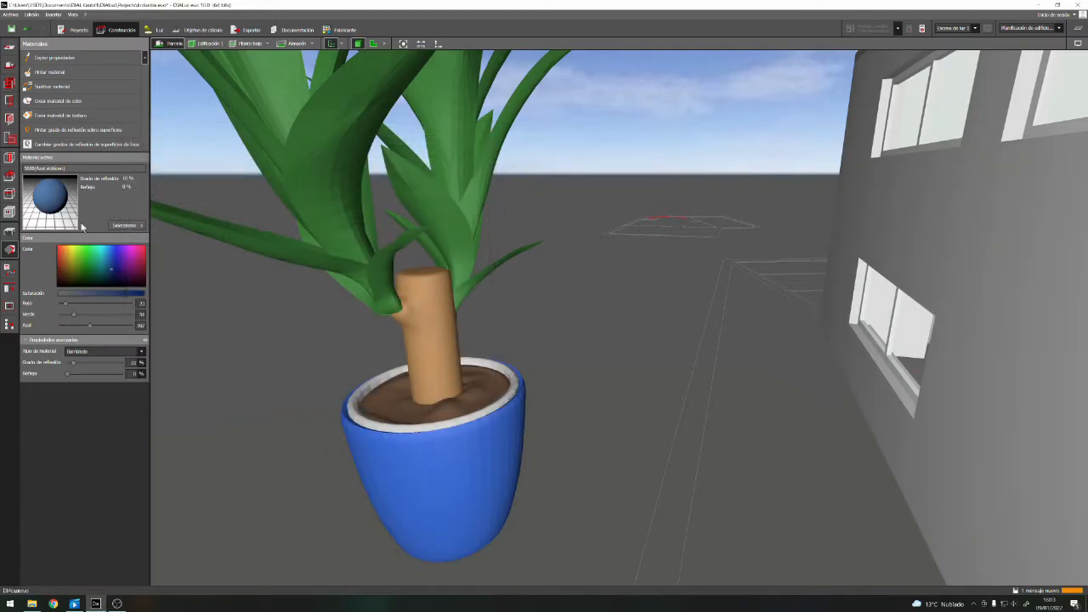
{"action": "left_click", "coordinate": [362, 422]}
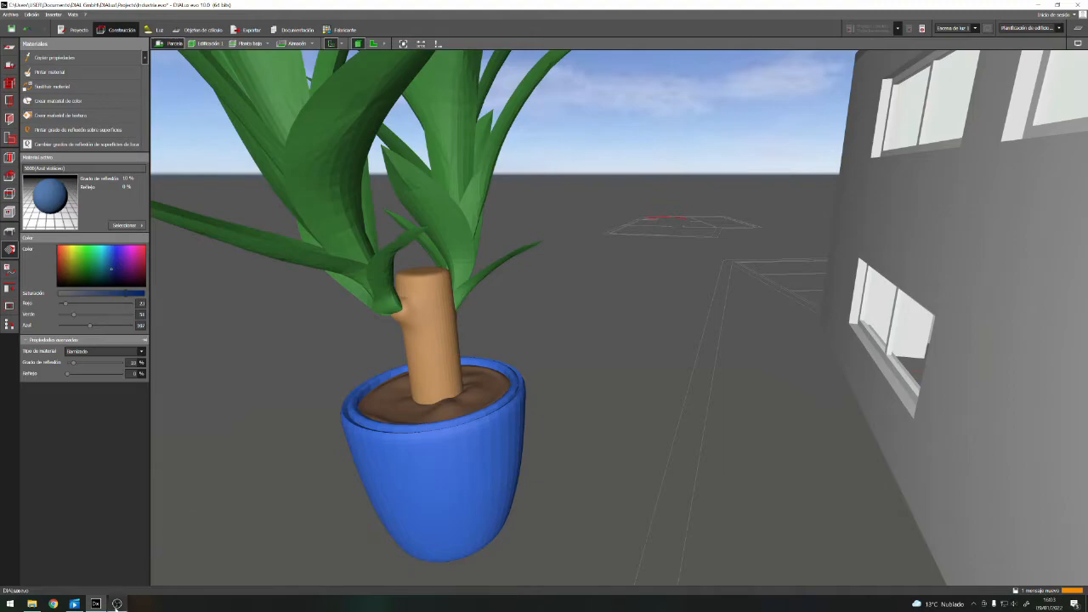
{"action": "left_click", "coordinate": [116, 604]}
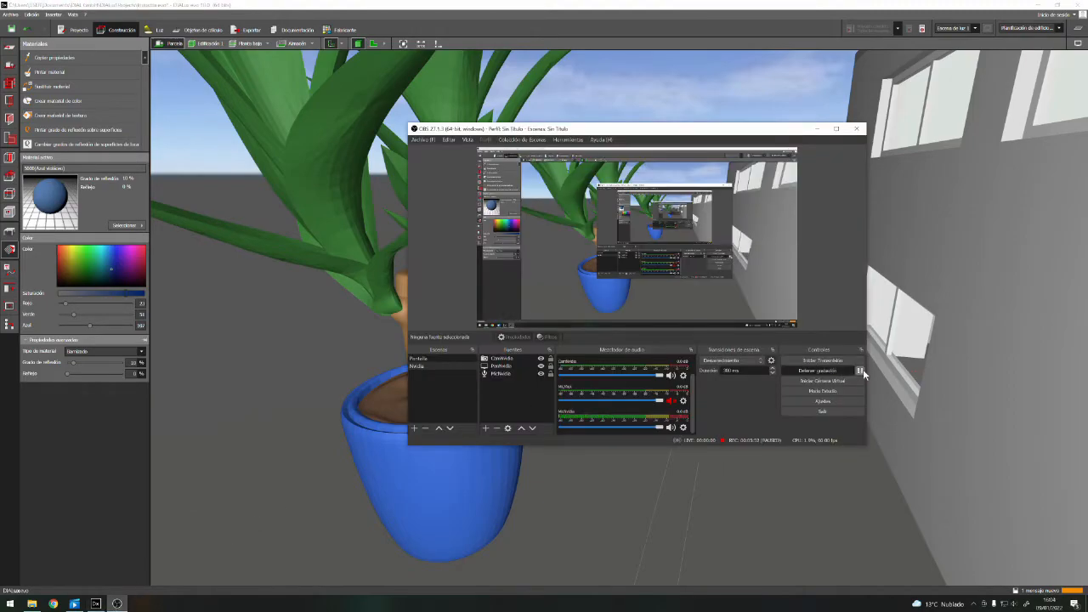
{"action": "left_click", "coordinate": [818, 129]}
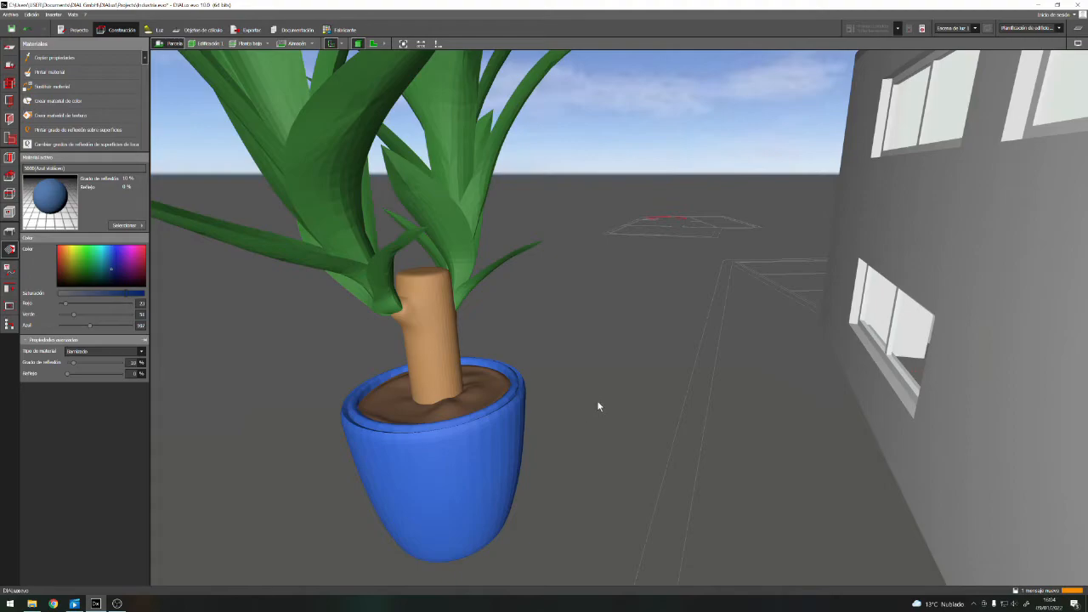
Look over the coloured plant from far and near, and save the project
{"action": "scroll", "coordinate": [601, 405], "scroll_direction": "down", "scroll_amount": 3}
{"action": "scroll", "coordinate": [617, 410], "scroll_direction": "up", "scroll_amount": 1}
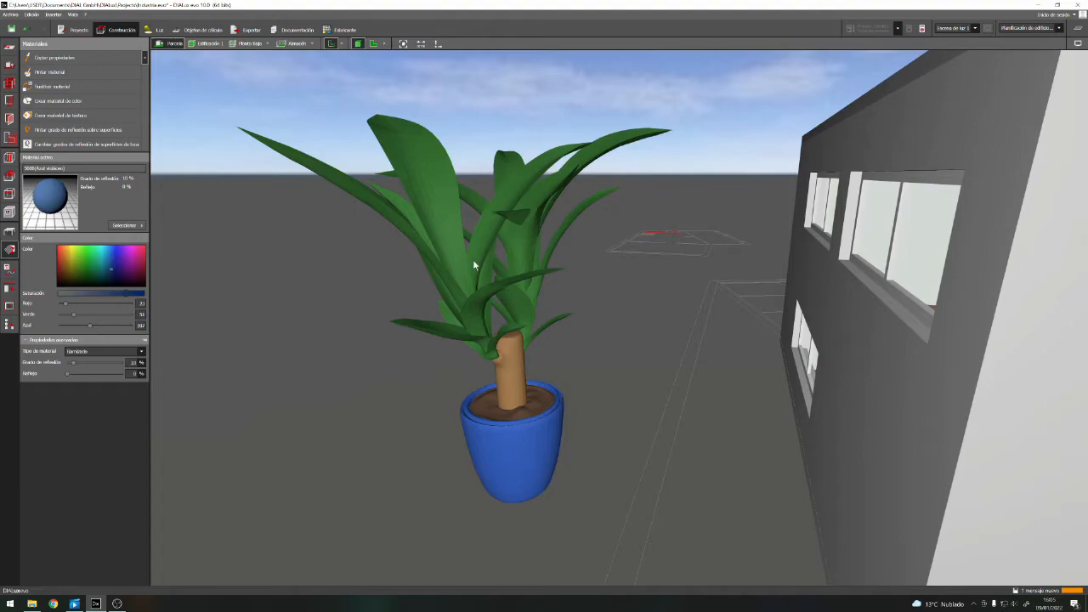
{"action": "scroll", "coordinate": [598, 440], "scroll_direction": "down", "scroll_amount": 2}
{"action": "scroll", "coordinate": [529, 274], "scroll_direction": "up", "scroll_amount": 4}
{"action": "scroll", "coordinate": [535, 289], "scroll_direction": "up", "scroll_amount": 3}
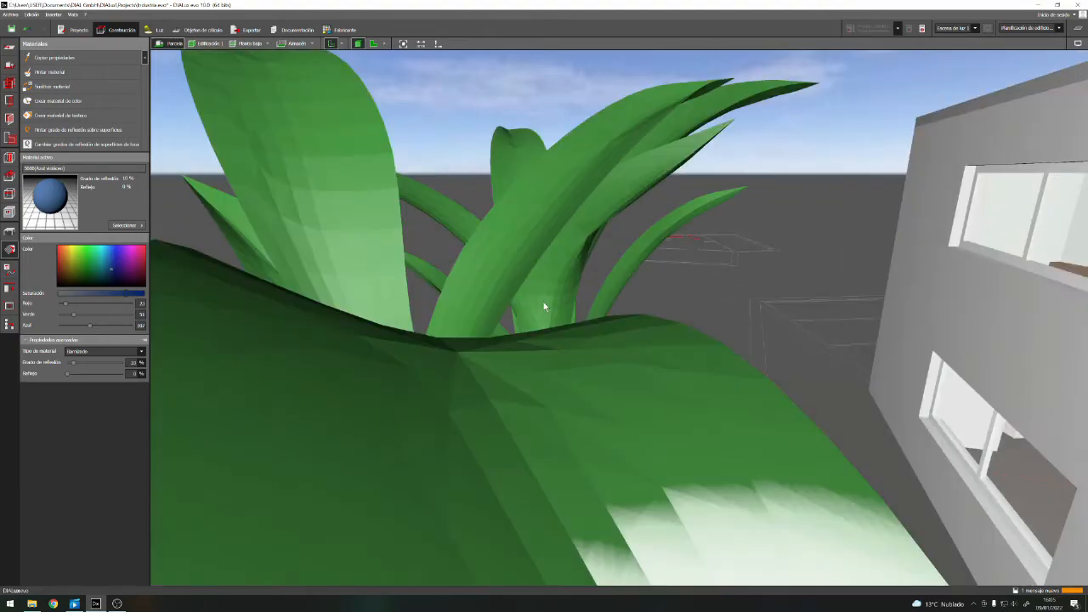
{"action": "scroll", "coordinate": [543, 310], "scroll_direction": "down", "scroll_amount": 4}
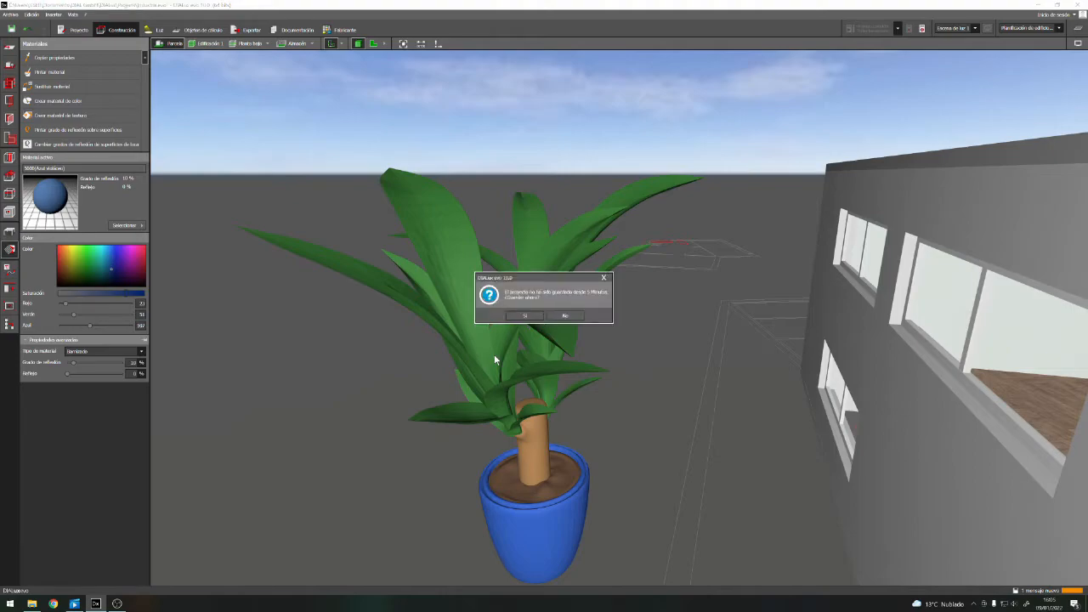
{"action": "left_click", "coordinate": [525, 315]}
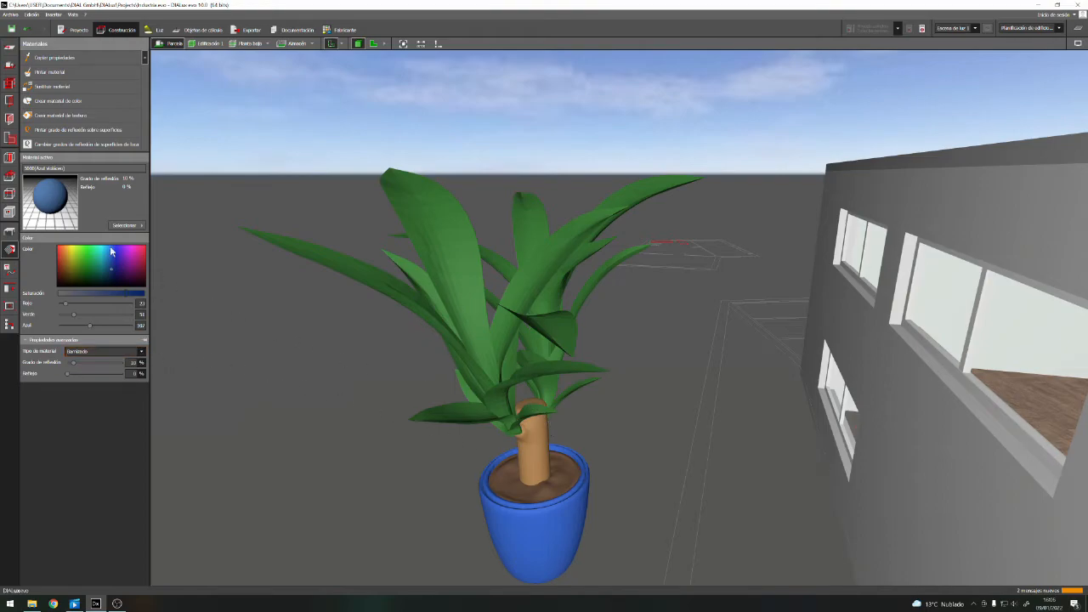
Inspect the materials of the leaves and the pot, including the material types available for the leaf colour
{"action": "left_click", "coordinate": [464, 341]}
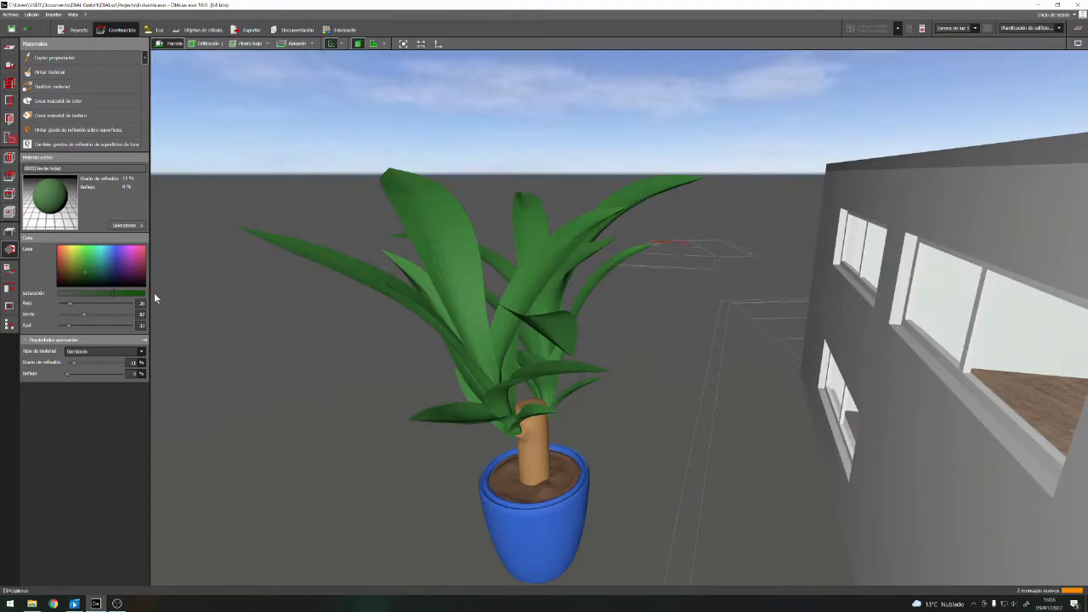
{"action": "left_click", "coordinate": [142, 353]}
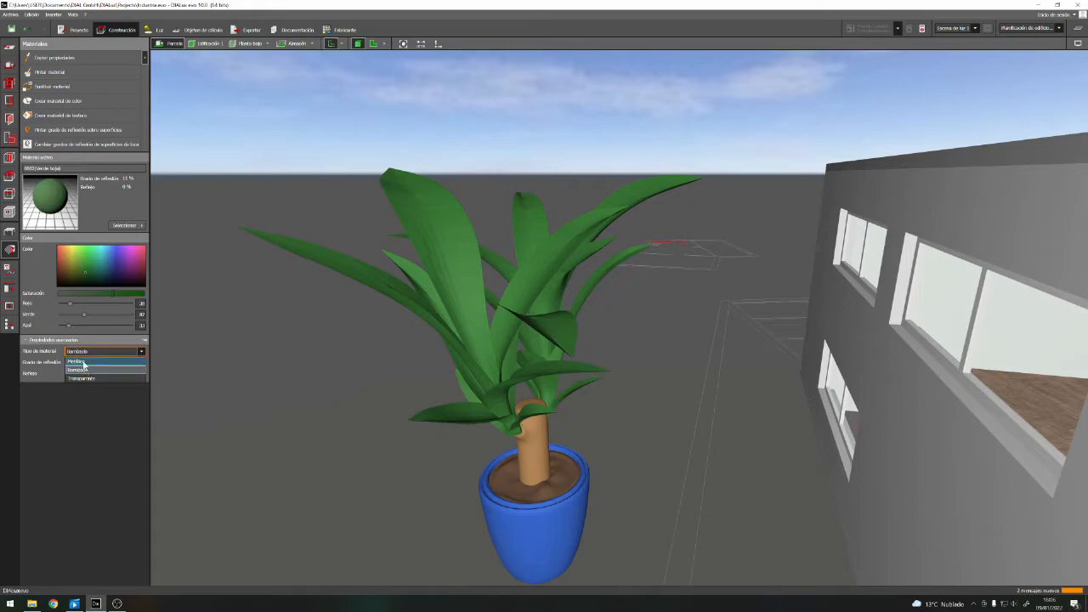
{"action": "left_click", "coordinate": [319, 391]}
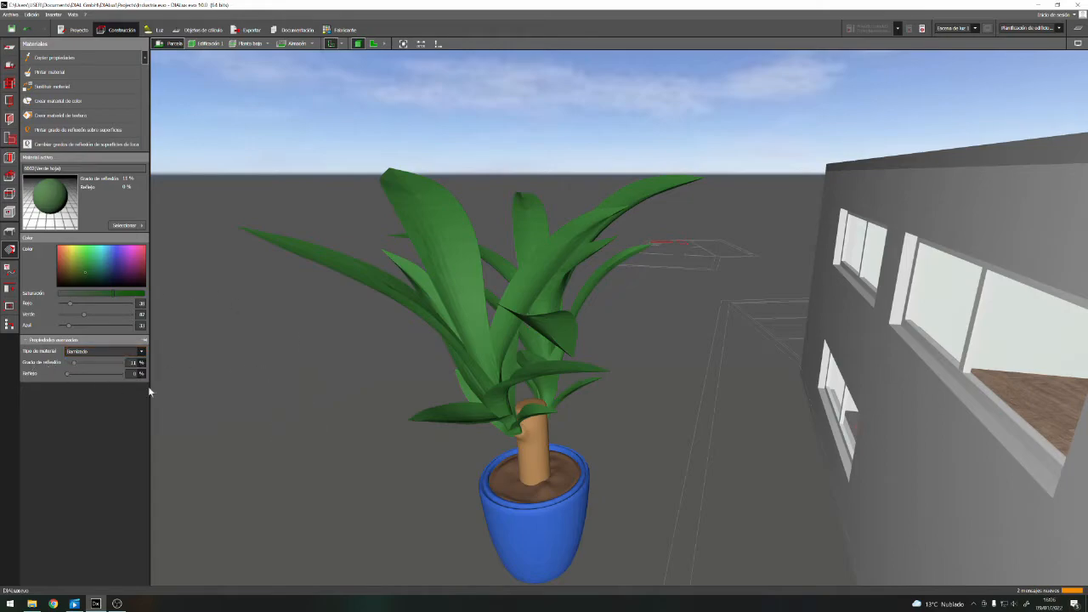
{"action": "scroll", "coordinate": [315, 365], "scroll_direction": "down", "scroll_amount": 3}
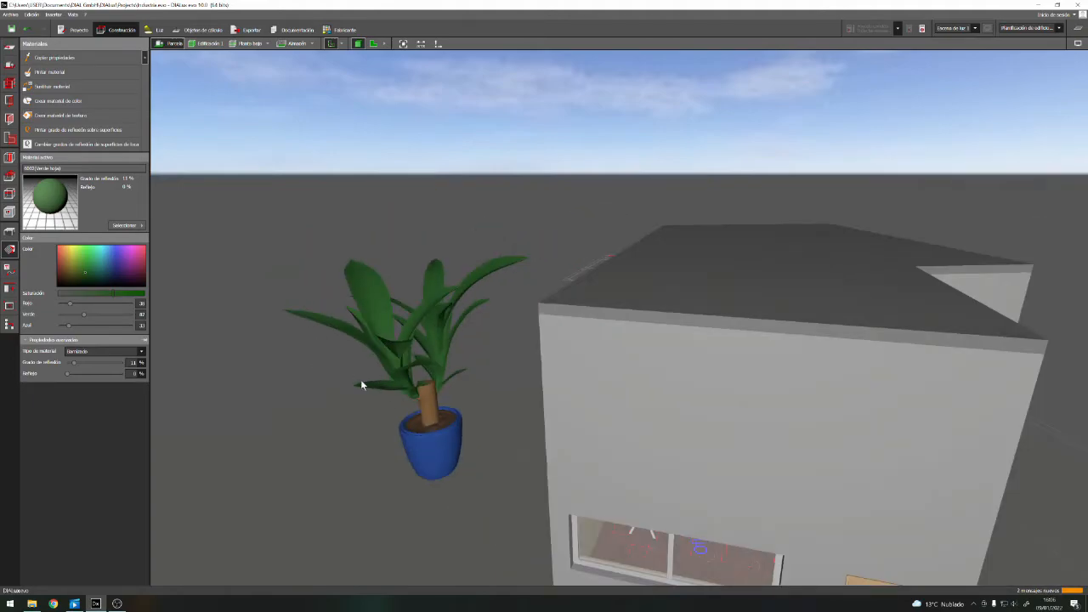
{"action": "scroll", "coordinate": [362, 383], "scroll_direction": "up", "scroll_amount": 3}
{"action": "scroll", "coordinate": [465, 361], "scroll_direction": "down", "scroll_amount": 3}
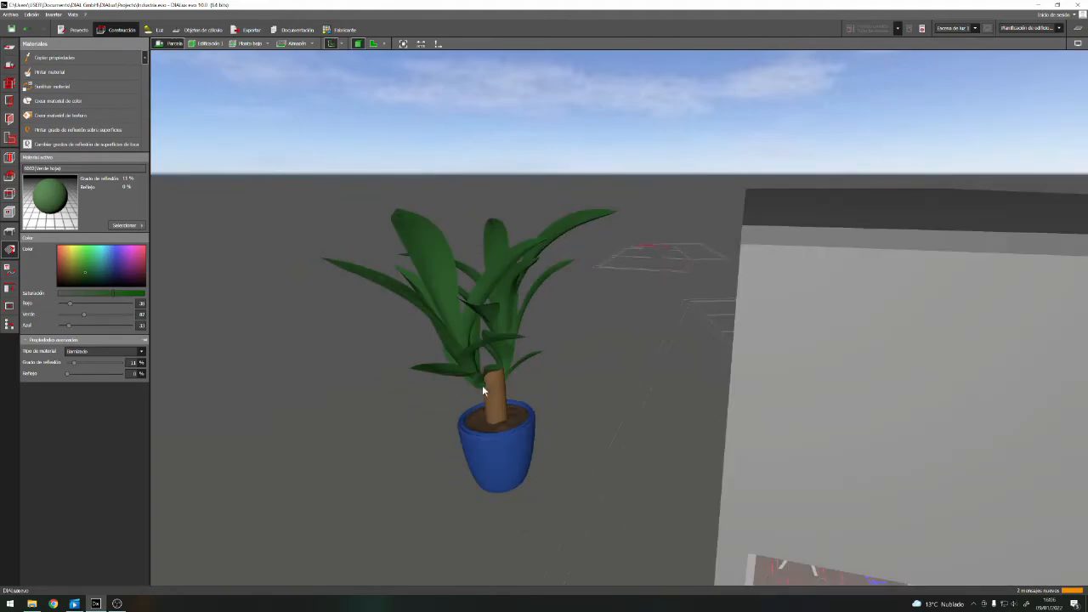
{"action": "left_click", "coordinate": [498, 442]}
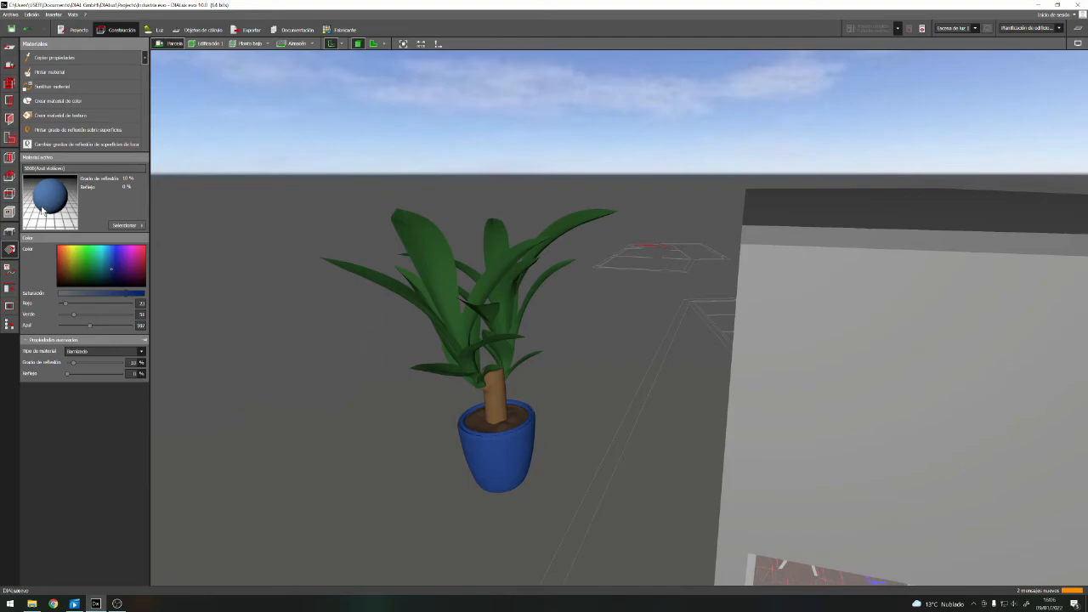
Try to shrink the potted plant along one horizontal direction by scaling it in the 3D view
{"action": "left_click", "coordinate": [10, 231]}
{"action": "left_click", "coordinate": [484, 428]}
{"action": "scroll", "coordinate": [399, 340], "scroll_direction": "up", "scroll_amount": 4}
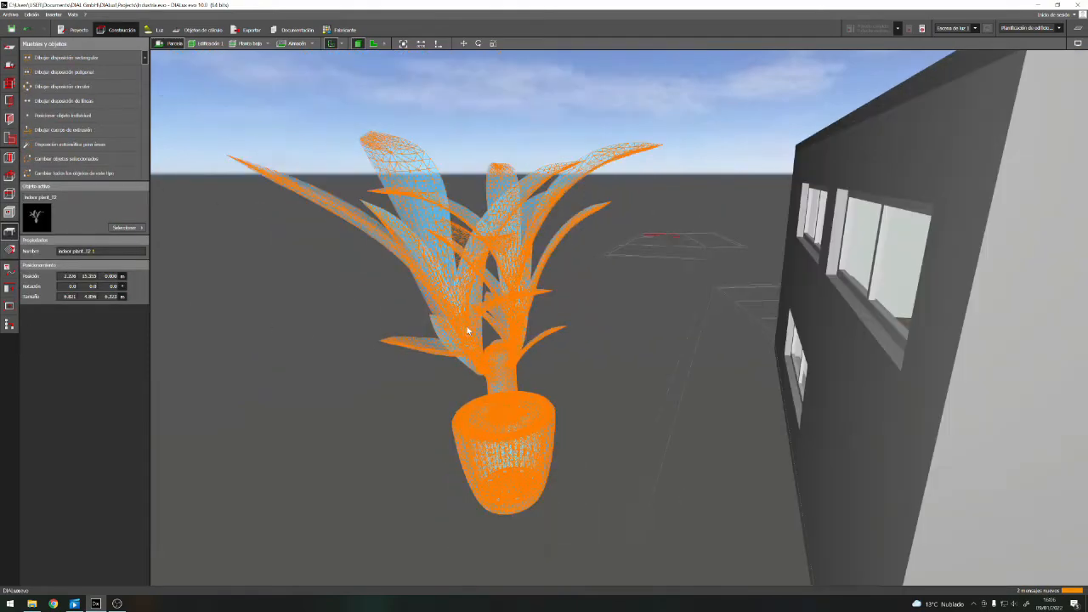
{"action": "right_click", "coordinate": [502, 436]}
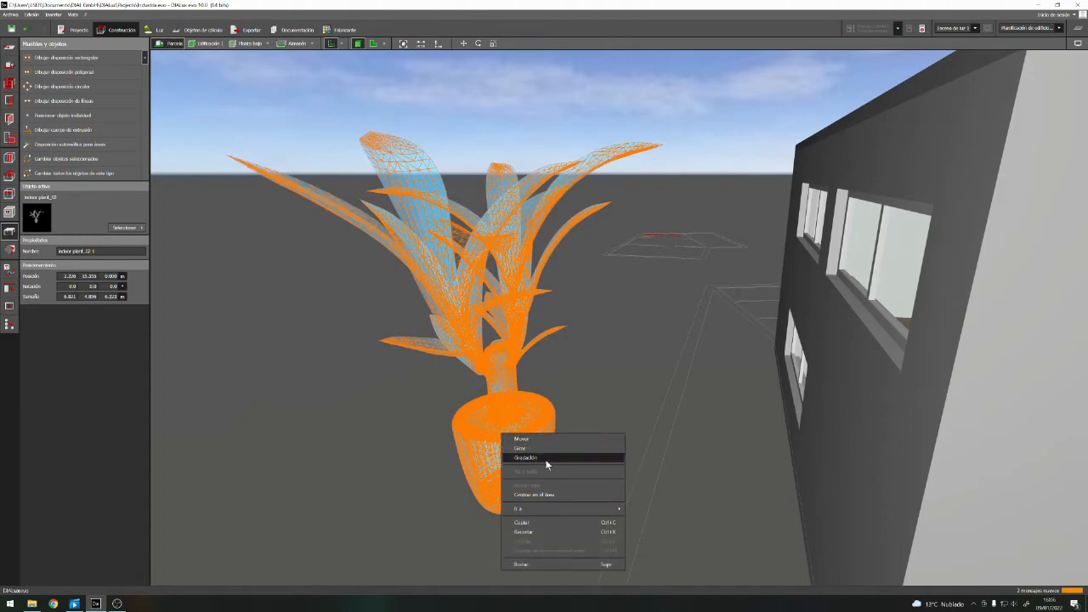
{"action": "left_click", "coordinate": [548, 459]}
{"action": "scroll", "coordinate": [545, 367], "scroll_direction": "down", "scroll_amount": 2}
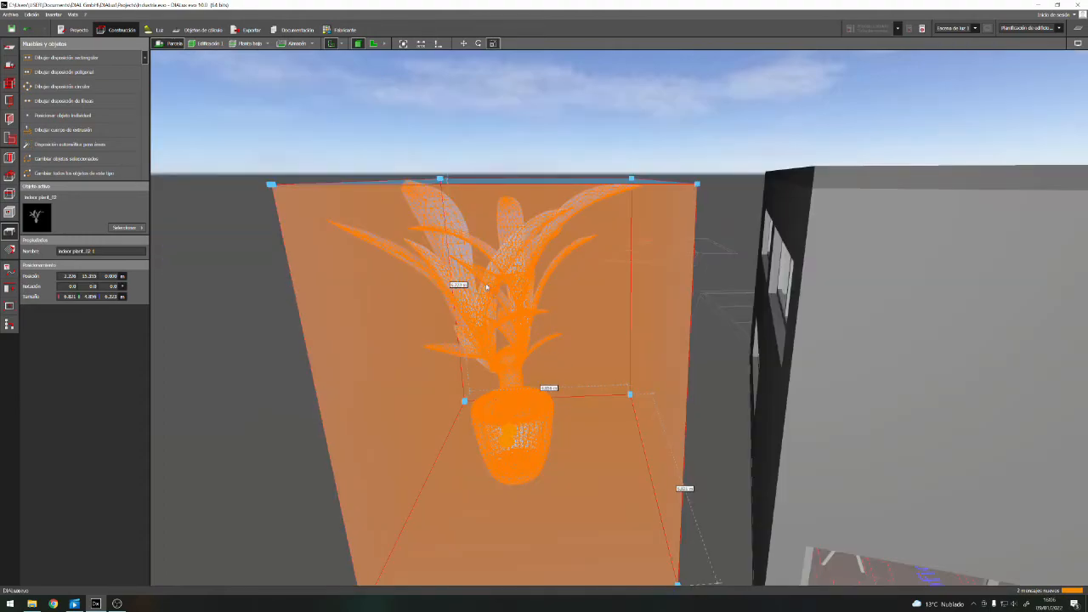
{"action": "scroll", "coordinate": [448, 210], "scroll_direction": "down", "scroll_amount": 3}
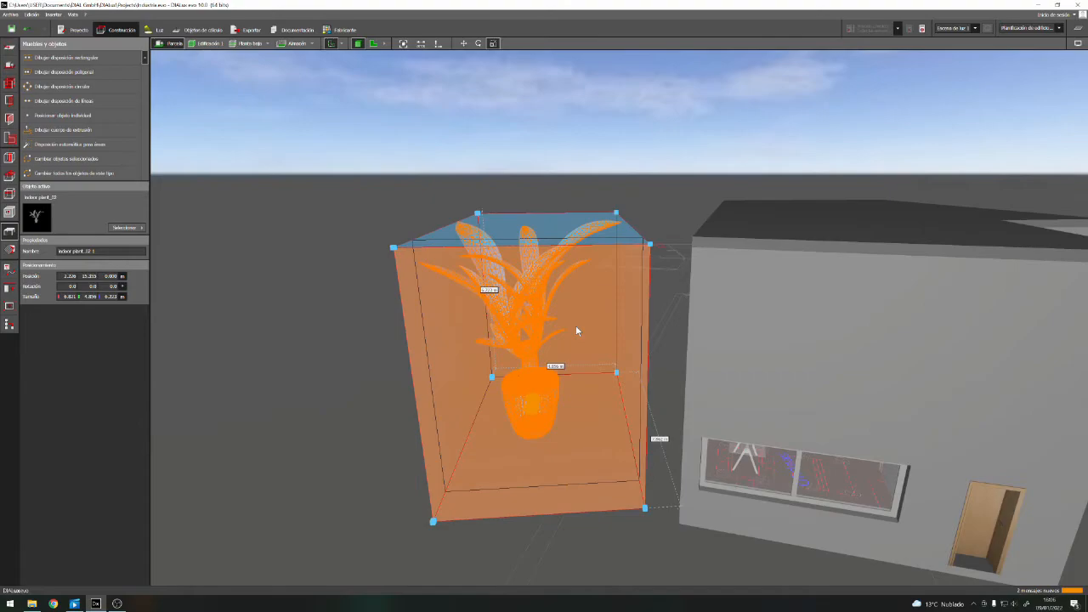
{"action": "left_click", "coordinate": [566, 277]}
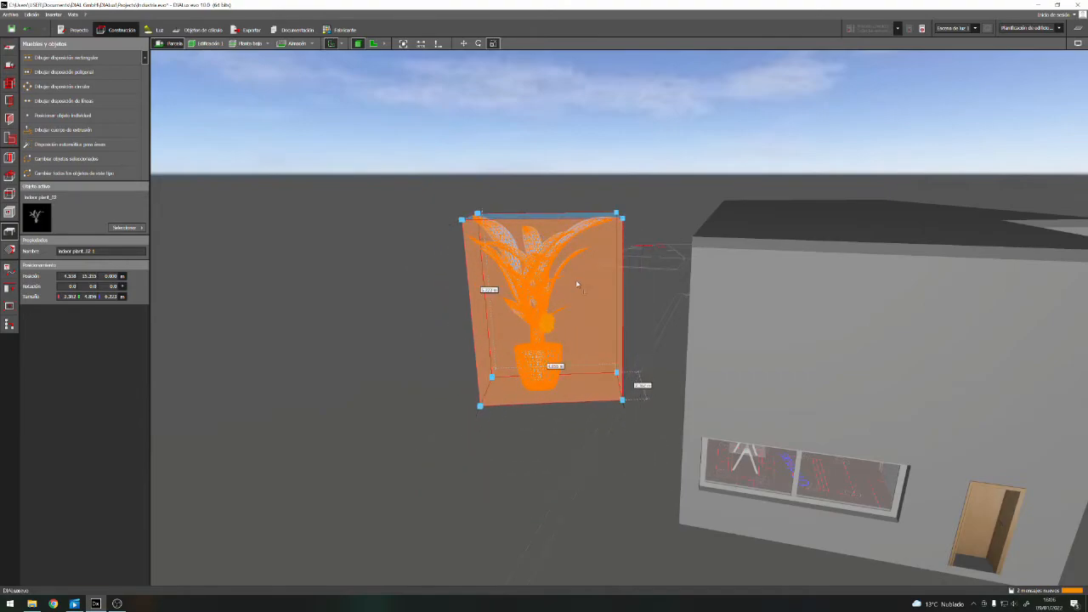
Try to scale the plant's bounding box down further from its corner, and view the proportions from the side
{"action": "scroll", "coordinate": [586, 297], "scroll_direction": "up", "scroll_amount": 5}
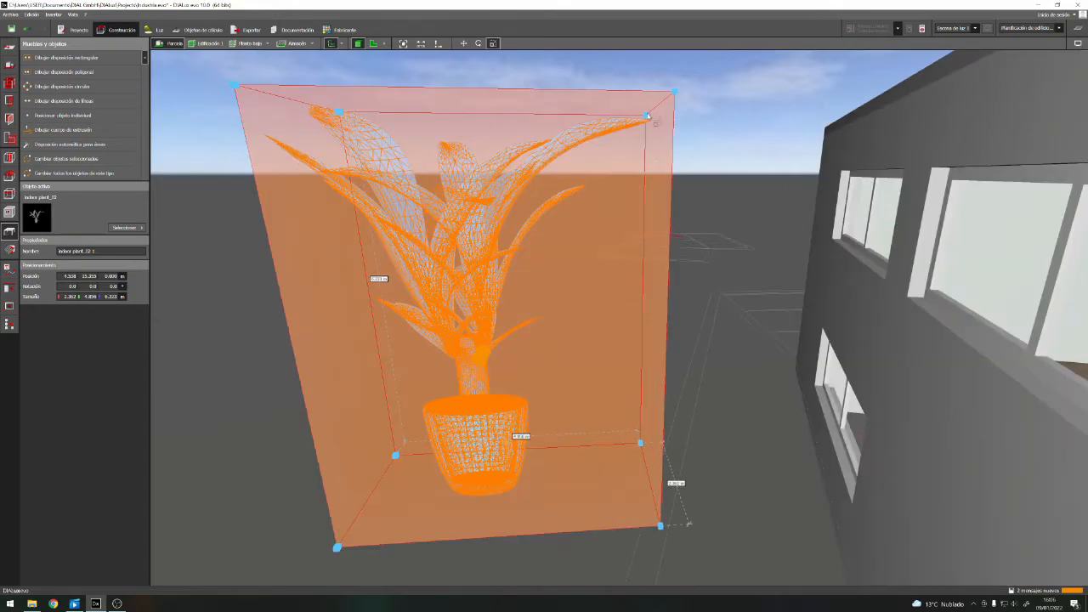
{"action": "left_click", "coordinate": [647, 115]}
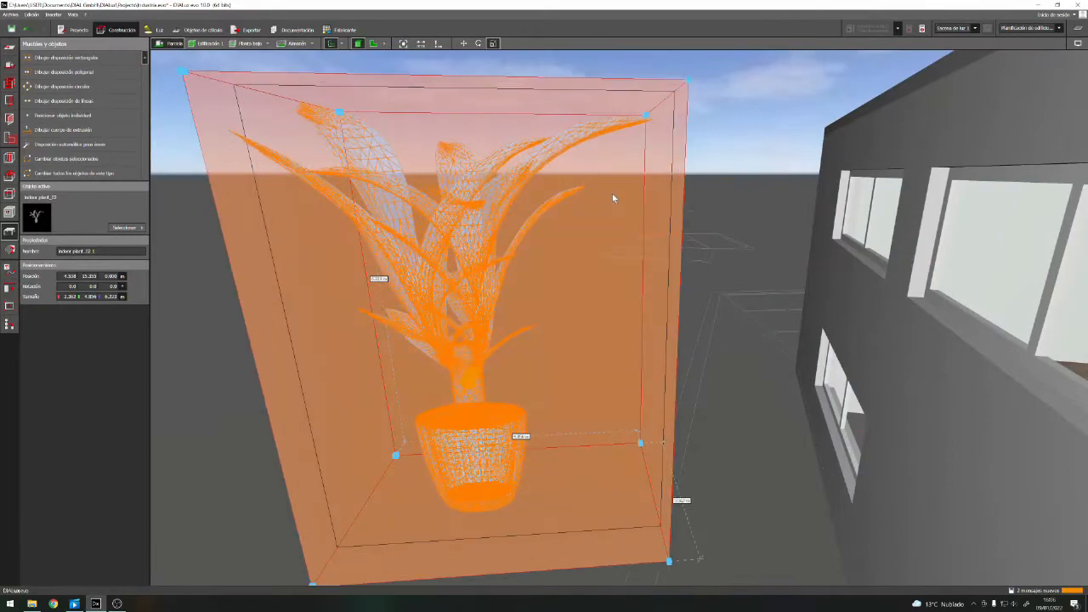
{"action": "left_click_drag", "start_coordinate": [614, 197], "coordinate": [406, 341]}
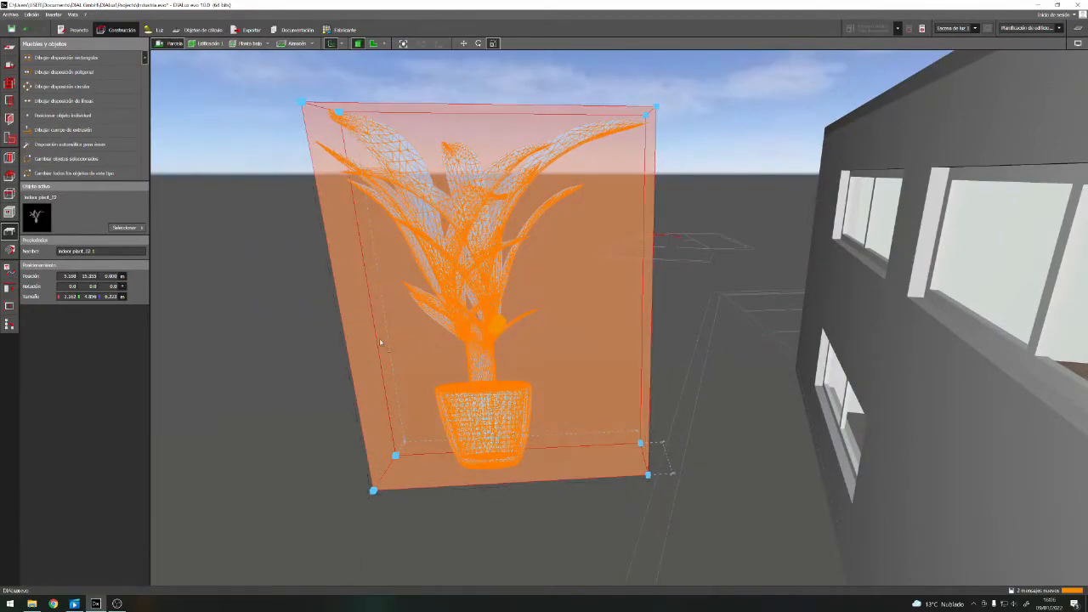
{"action": "key", "text": "Escape"}
{"action": "scroll", "coordinate": [462, 356], "scroll_direction": "down", "scroll_amount": 5}
{"action": "right_click_drag", "start_coordinate": [463, 361], "coordinate": [361, 387]}
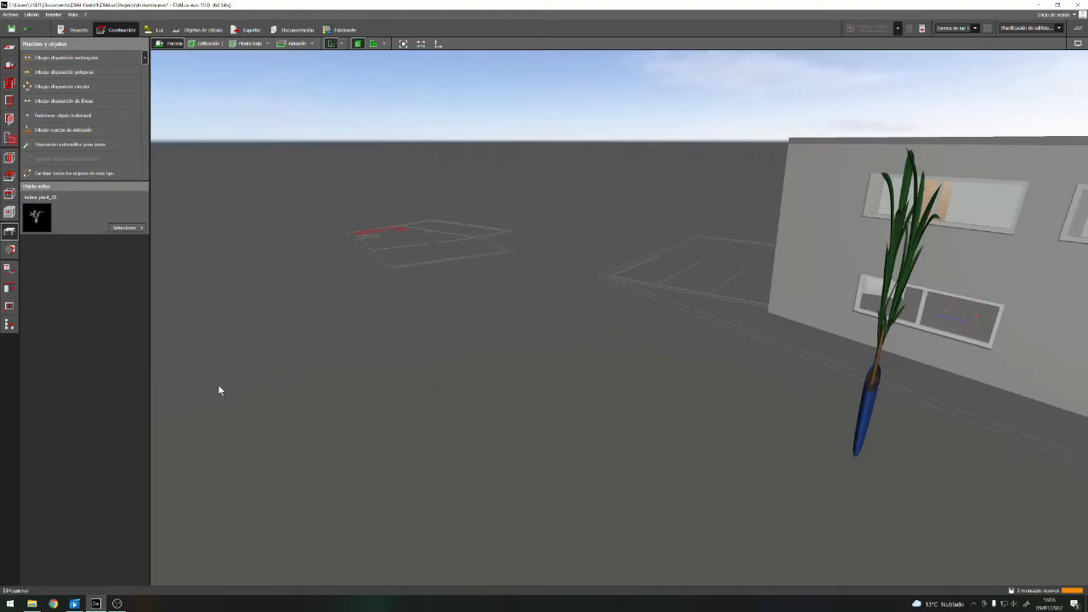
Undo the plant's scaling changes, leaving the pot's rim painted blue
{"action": "key", "text": "ctrl+z"}
{"action": "key", "text": "ctrl+z"}
{"action": "key", "text": "ctrl+z"}
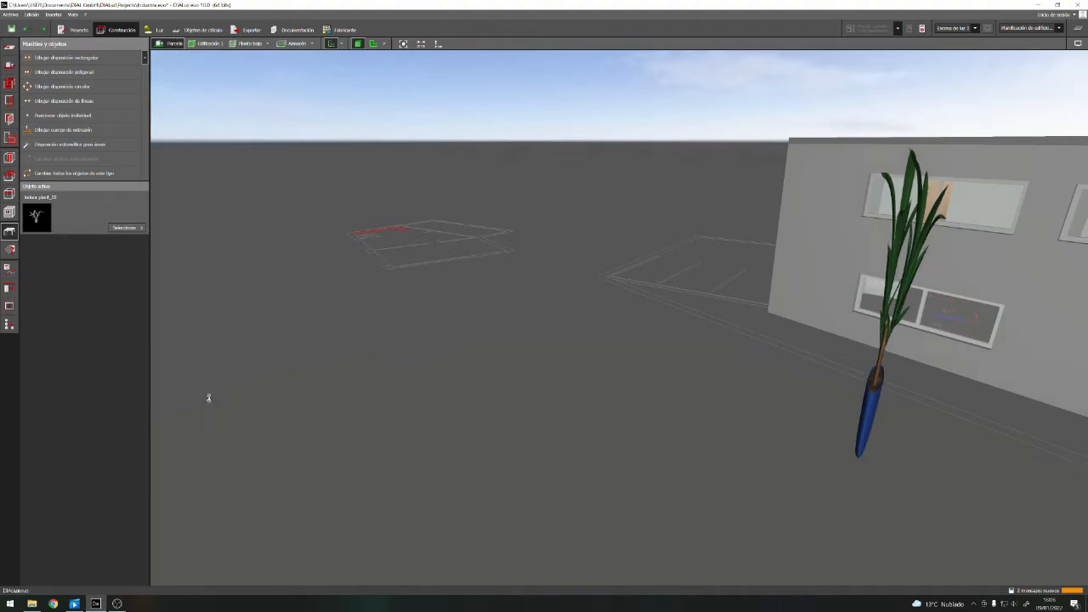
{"action": "scroll", "coordinate": [302, 422], "scroll_direction": "down", "scroll_amount": 3}
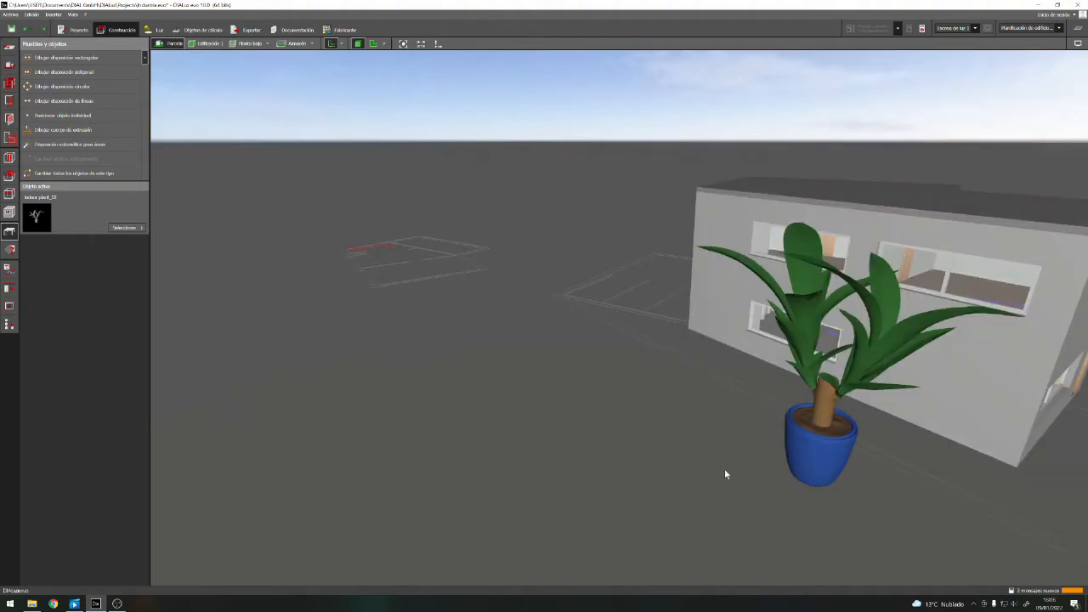
{"action": "scroll", "coordinate": [858, 471], "scroll_direction": "up", "scroll_amount": 3}
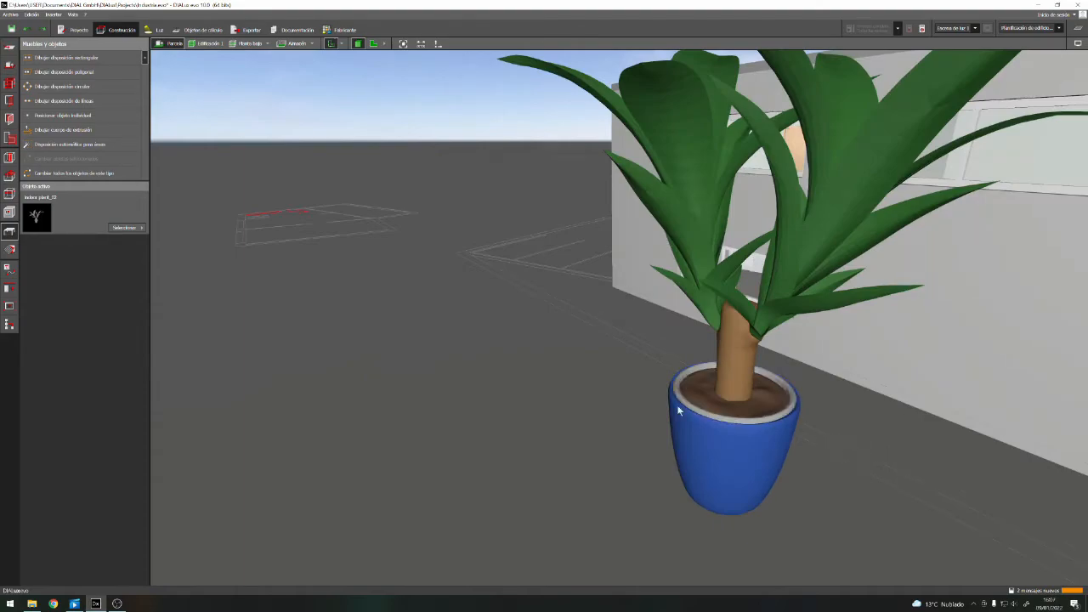
{"action": "left_click", "coordinate": [11, 250]}
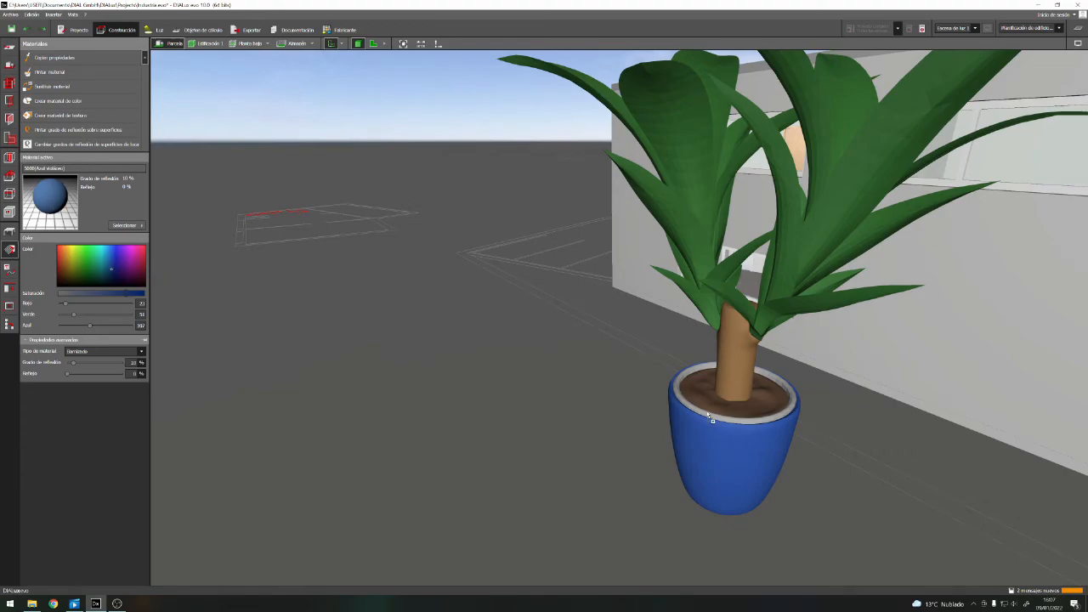
{"action": "scroll", "coordinate": [428, 364], "scroll_direction": "down", "scroll_amount": 3}
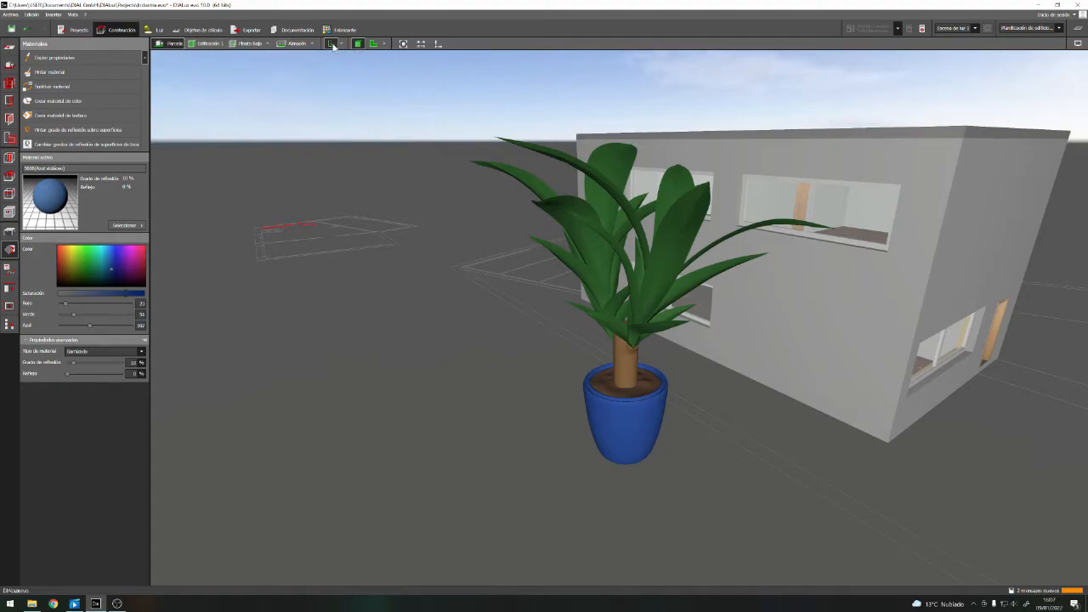
Show the site in floor plan and select the potted plant outside the building as a furniture object
{"action": "left_click", "coordinate": [374, 43]}
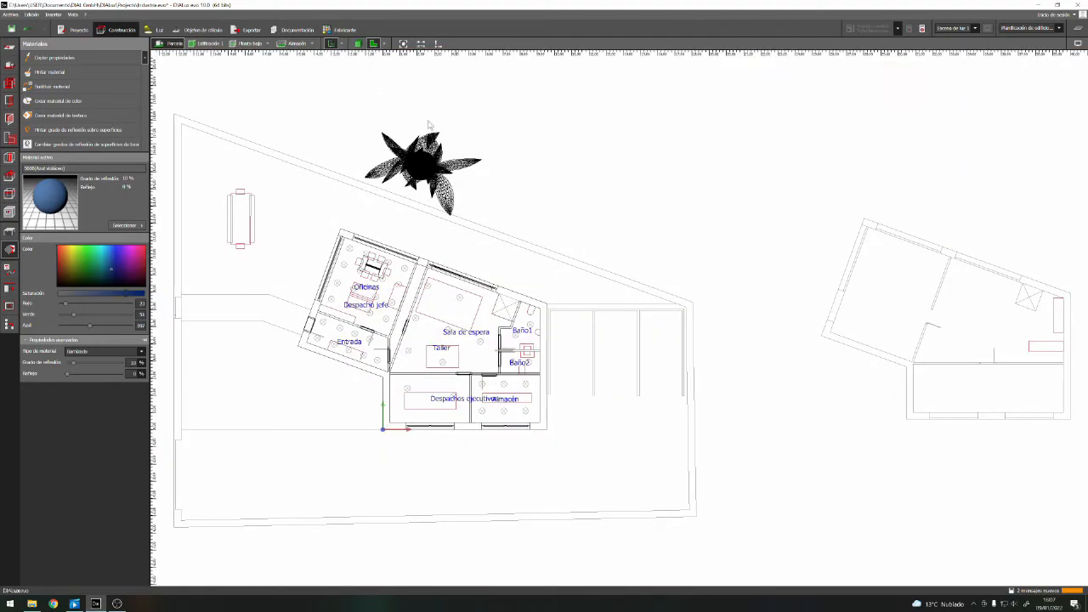
{"action": "scroll", "coordinate": [382, 113], "scroll_direction": "up", "scroll_amount": 2}
{"action": "scroll", "coordinate": [382, 114], "scroll_direction": "up", "scroll_amount": 2}
{"action": "left_click", "coordinate": [461, 225]}
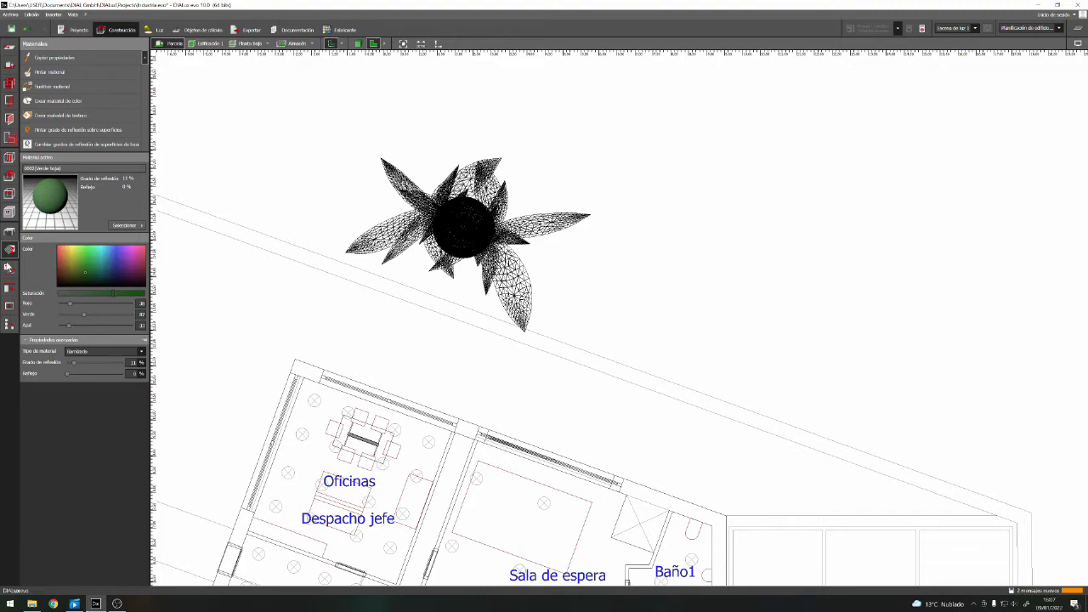
{"action": "left_click", "coordinate": [9, 231]}
{"action": "left_click", "coordinate": [457, 204]}
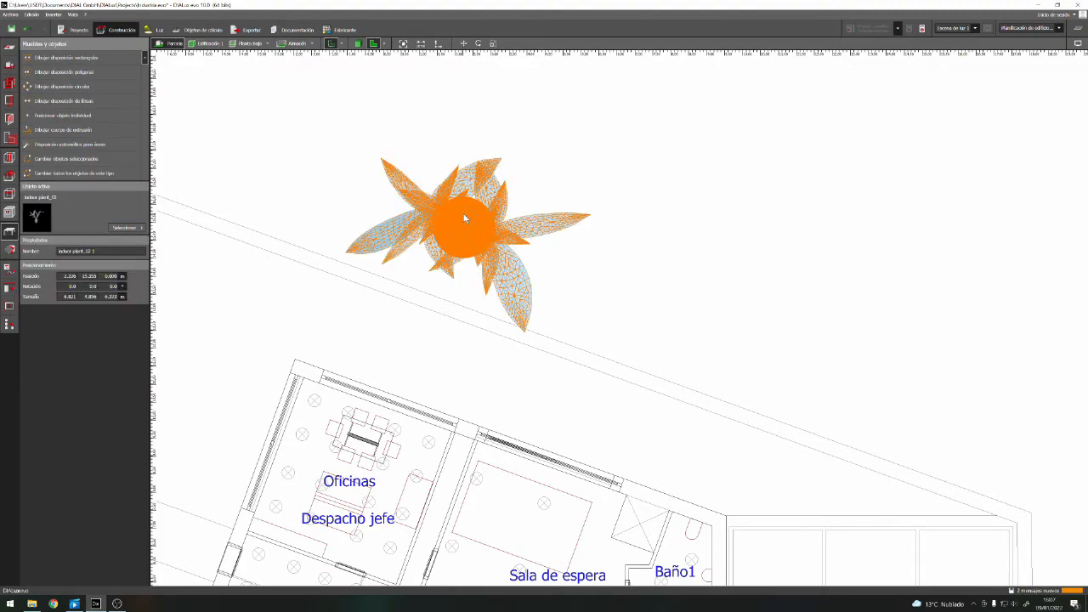
Scale the plant down in plan to about 2.4 m wide and 2 m deep
{"action": "right_click", "coordinate": [464, 230]}
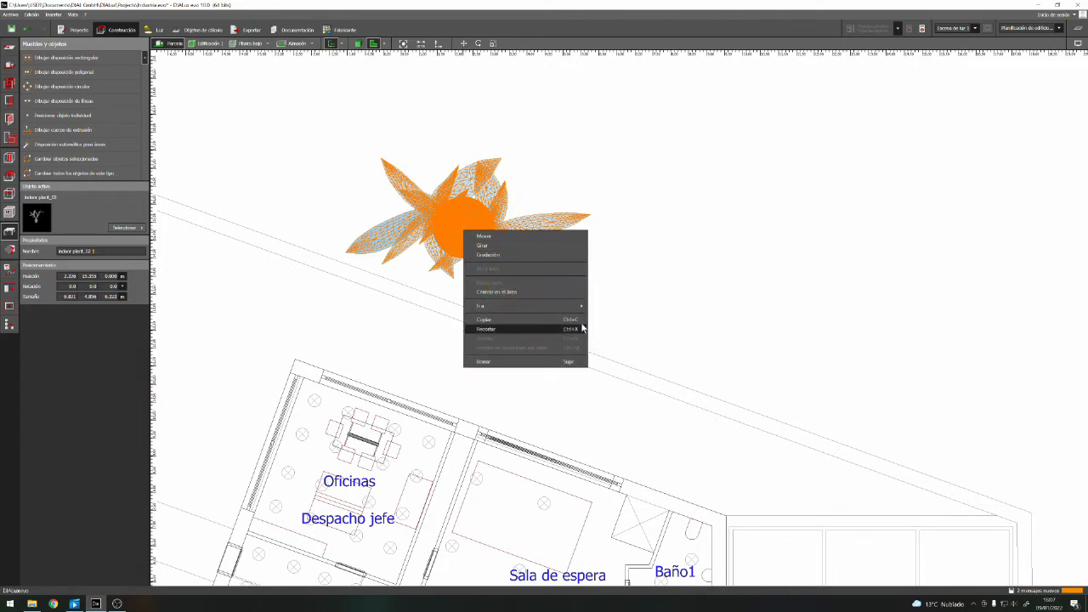
{"action": "left_click", "coordinate": [532, 255]}
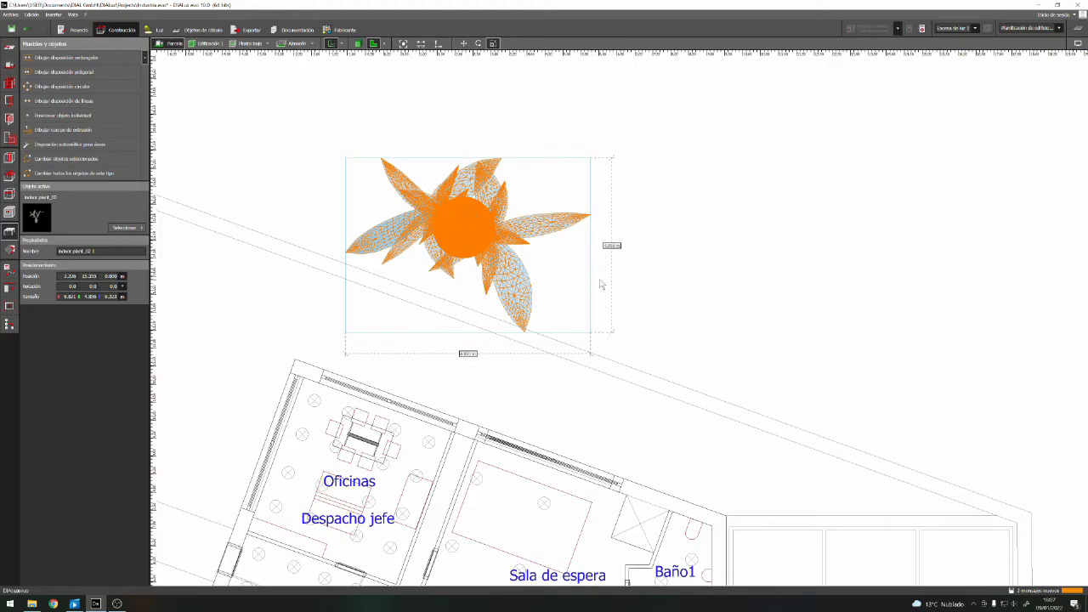
{"action": "left_click", "coordinate": [597, 250]}
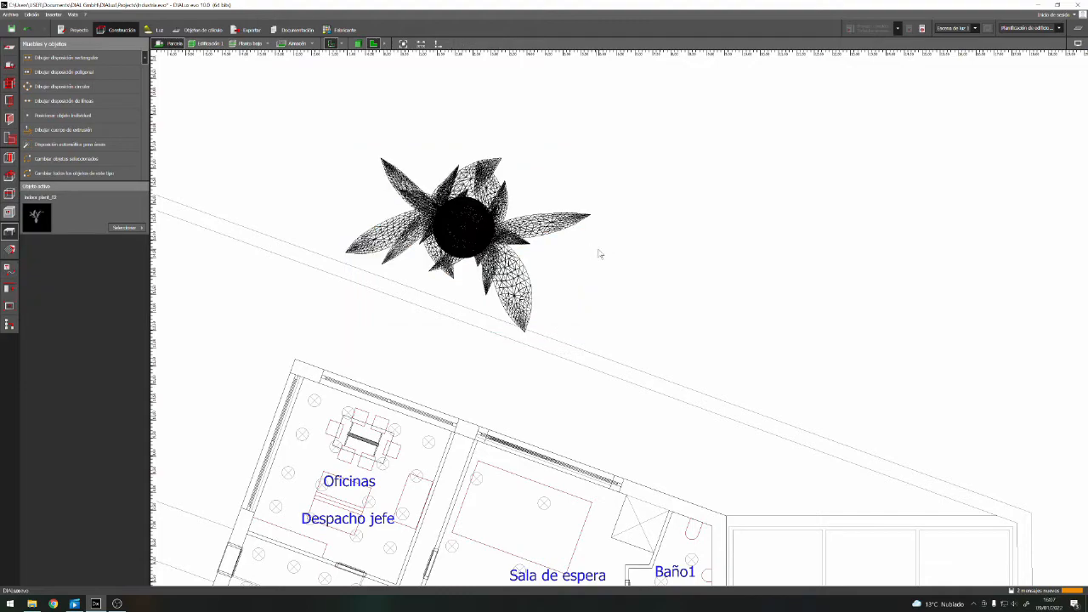
{"action": "left_click", "coordinate": [466, 234]}
{"action": "right_click", "coordinate": [480, 228]}
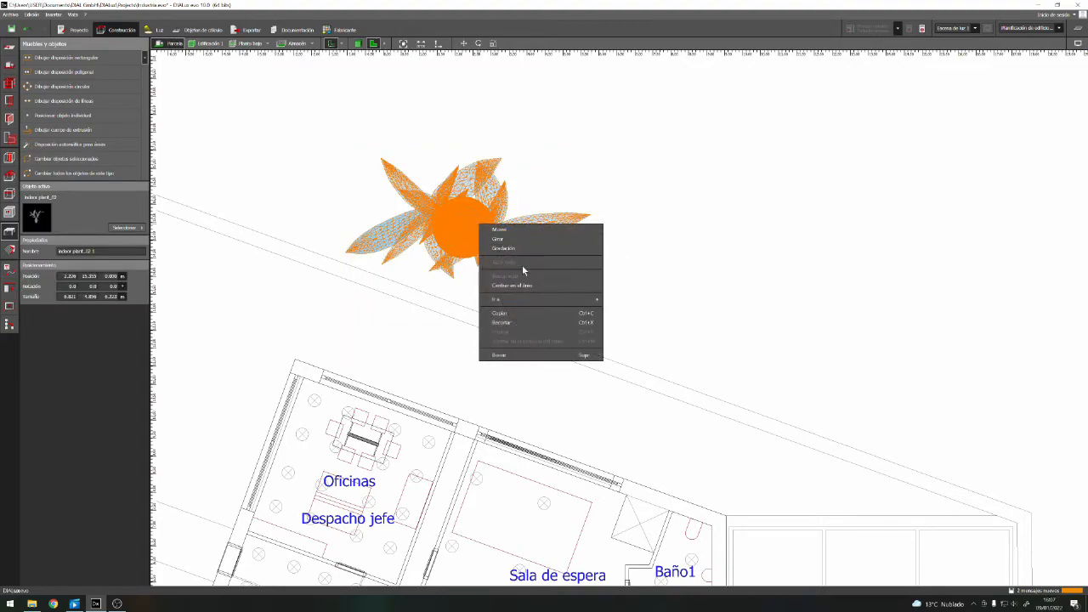
{"action": "left_click", "coordinate": [533, 252]}
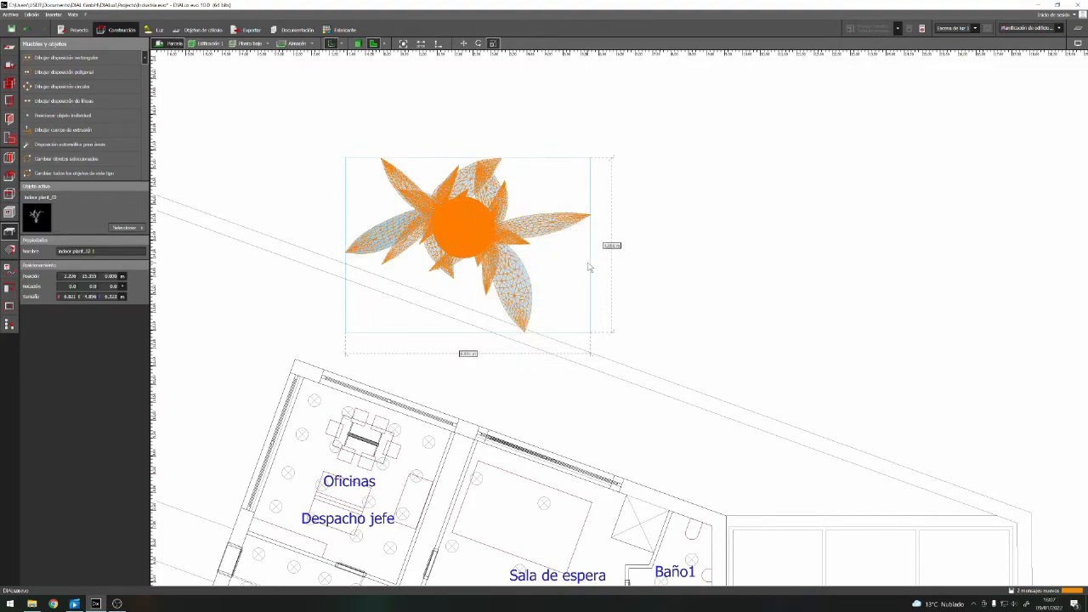
{"action": "left_click_drag", "start_coordinate": [593, 267], "coordinate": [432, 263]}
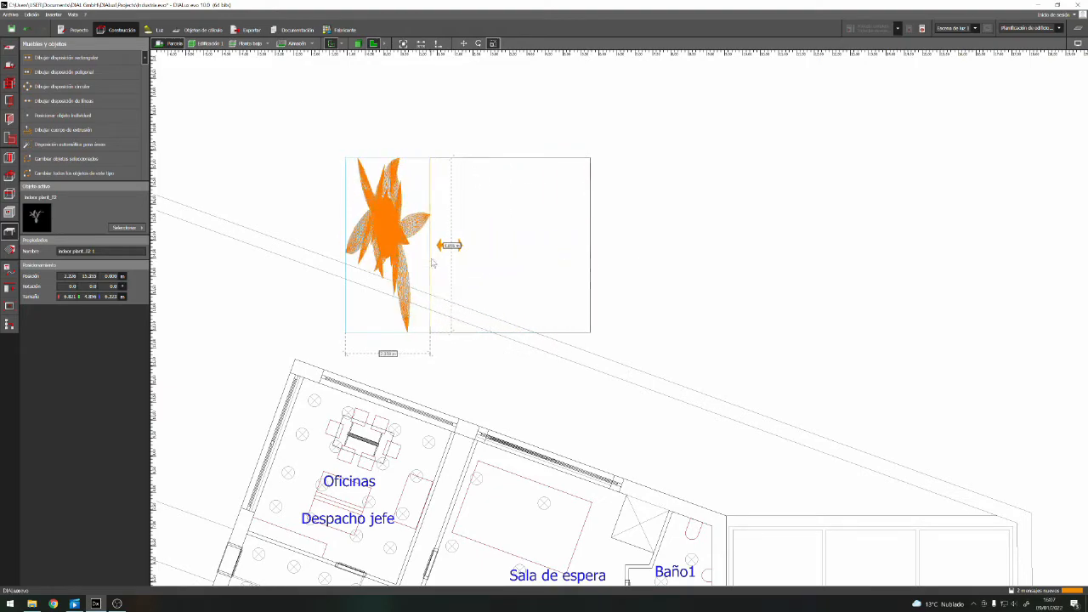
{"action": "left_click_drag", "start_coordinate": [388, 333], "coordinate": [388, 237]}
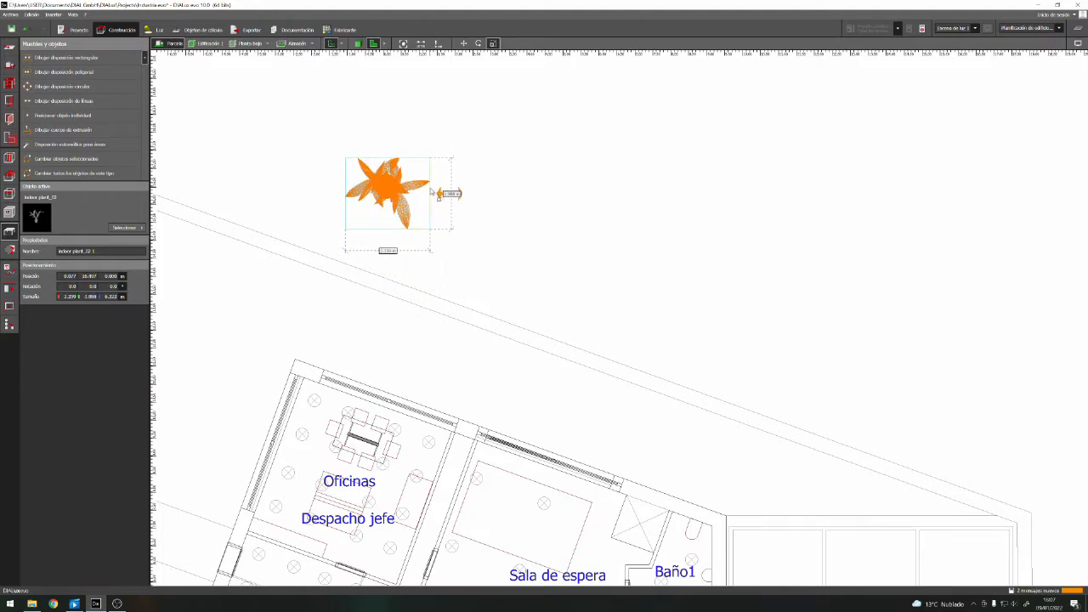
{"action": "left_click", "coordinate": [436, 196]}
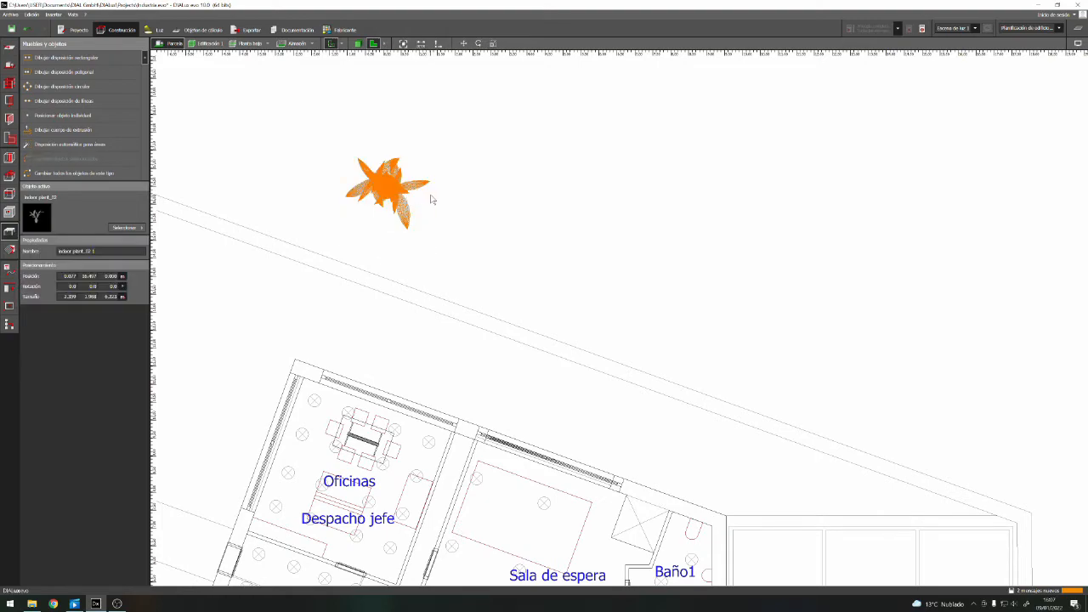
Scale the plant down further in plan to about 0.86 m wide and 0.89 m deep
{"action": "right_click", "coordinate": [387, 185]}
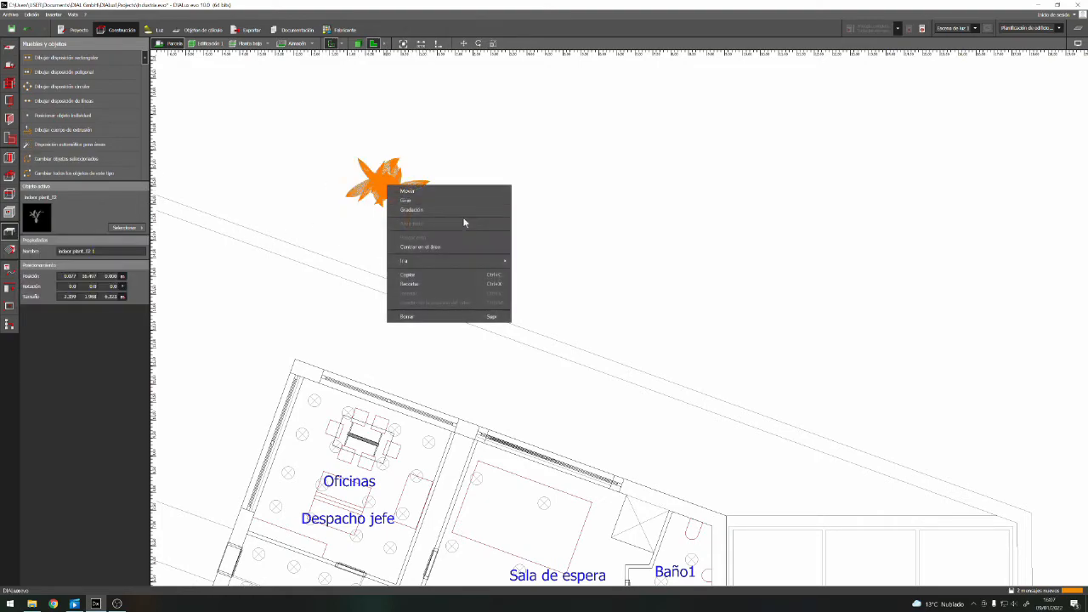
{"action": "left_click", "coordinate": [458, 210]}
{"action": "left_click_drag", "start_coordinate": [436, 196], "coordinate": [363, 197]}
{"action": "scroll", "coordinate": [358, 166], "scroll_direction": "up", "scroll_amount": 4}
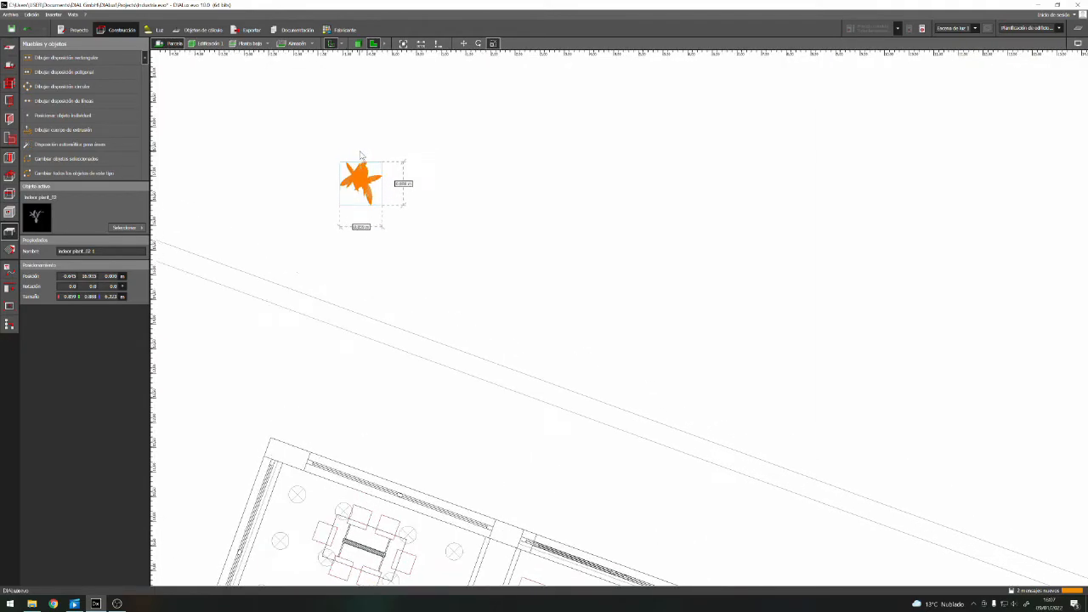
{"action": "scroll", "coordinate": [355, 166], "scroll_direction": "up", "scroll_amount": 4}
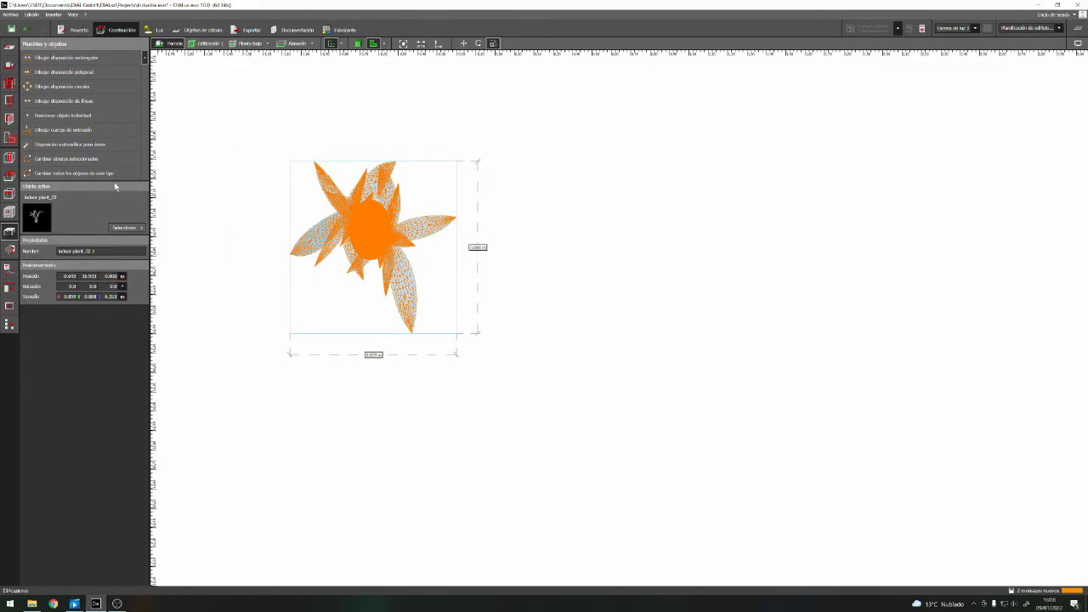
Reduce the plant's height to about 1.2 m in the 3D view and check its proportions
{"action": "left_click", "coordinate": [357, 44]}
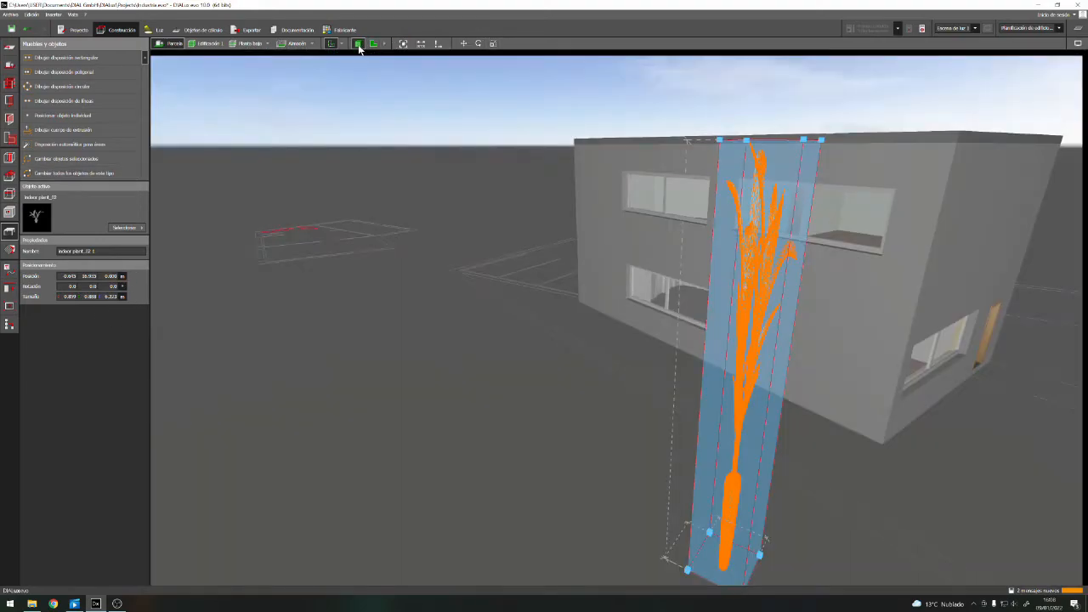
{"action": "left_click_drag", "start_coordinate": [779, 102], "coordinate": [768, 567]}
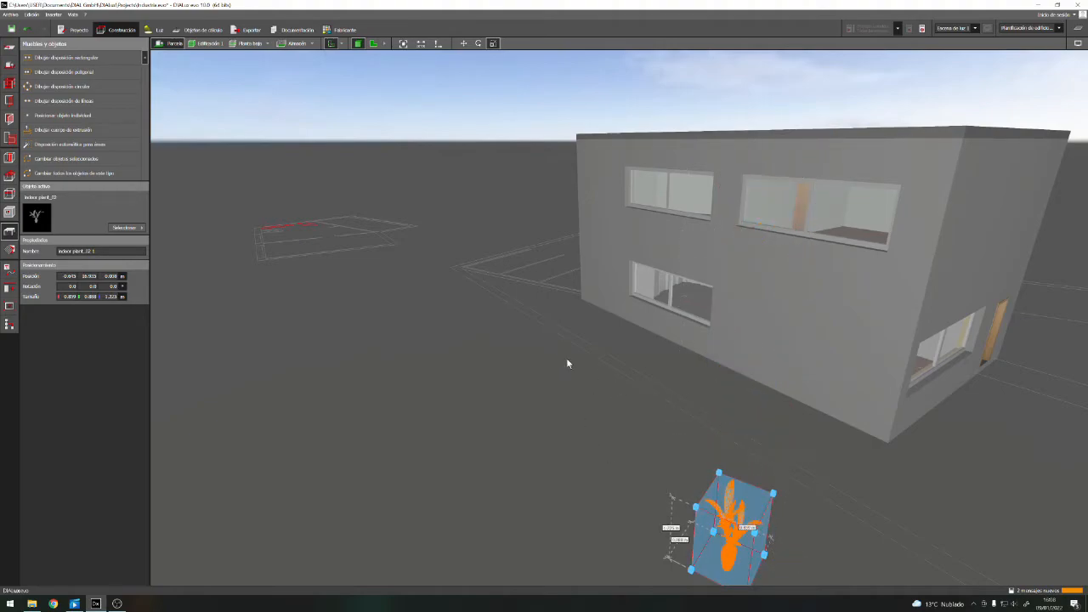
{"action": "scroll", "coordinate": [573, 364], "scroll_direction": "down", "scroll_amount": 2}
{"action": "scroll", "coordinate": [675, 510], "scroll_direction": "up", "scroll_amount": 3}
{"action": "scroll", "coordinate": [605, 415], "scroll_direction": "up", "scroll_amount": 3}
{"action": "scroll", "coordinate": [605, 416], "scroll_direction": "down", "scroll_amount": 3}
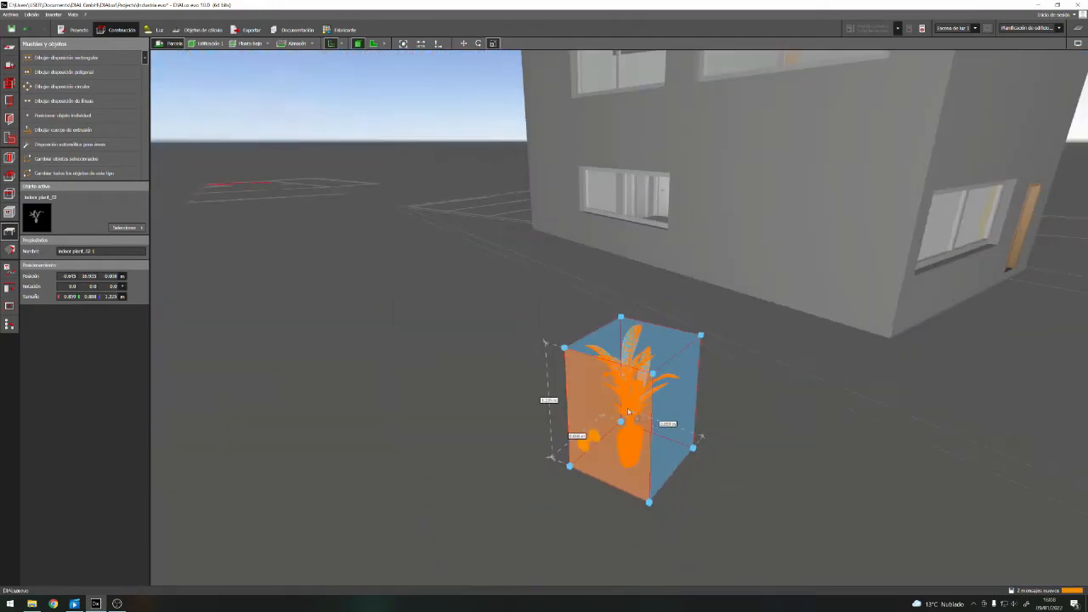
{"action": "left_click", "coordinate": [434, 352]}
{"action": "scroll", "coordinate": [704, 437], "scroll_direction": "up", "scroll_amount": 3}
{"action": "scroll", "coordinate": [674, 435], "scroll_direction": "down", "scroll_amount": 2}
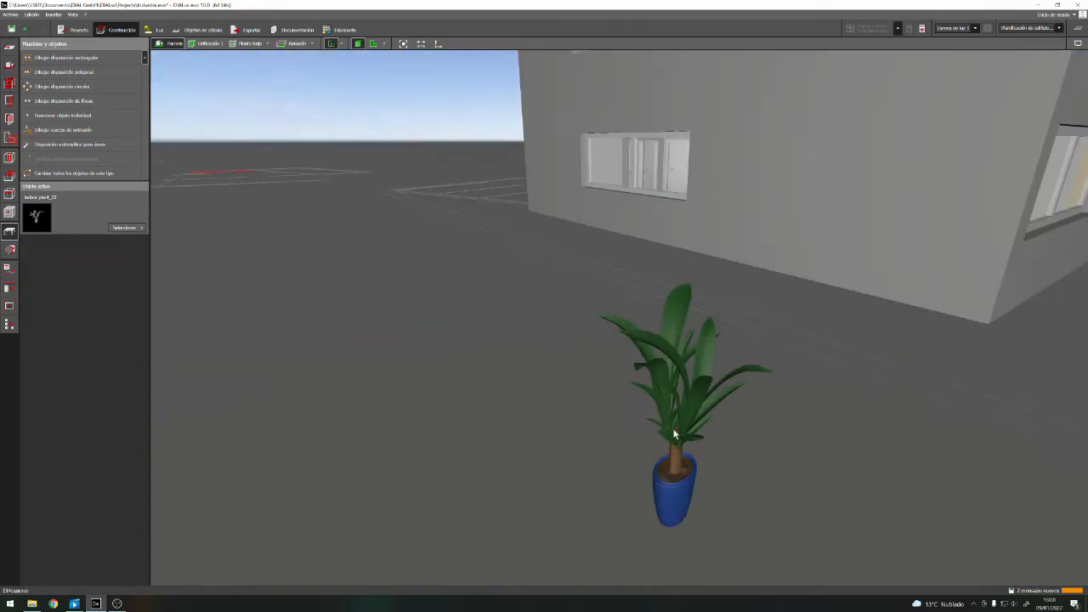
Select the resized plant and return to the floor plan of the site
{"action": "left_click", "coordinate": [667, 489]}
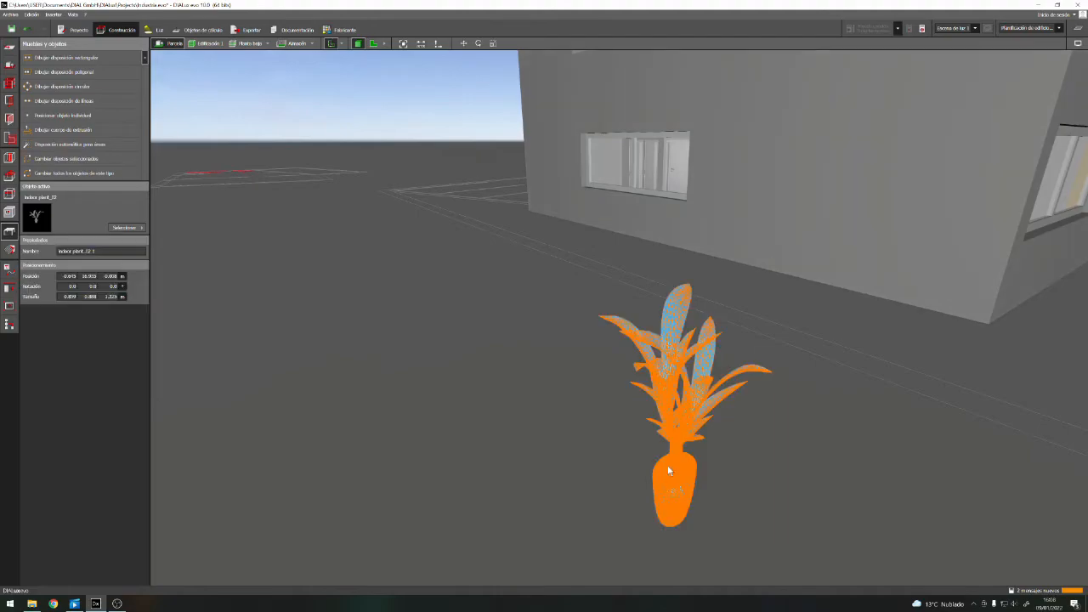
{"action": "right_click_drag", "start_coordinate": [844, 432], "coordinate": [802, 427]}
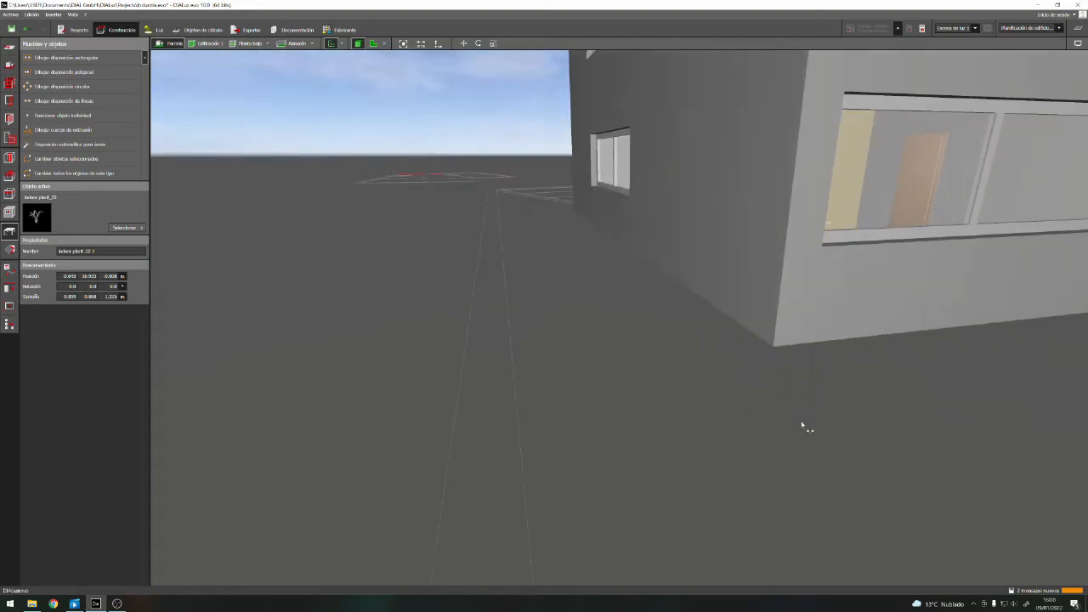
{"action": "left_click", "coordinate": [374, 43]}
{"action": "scroll", "coordinate": [474, 303], "scroll_direction": "down", "scroll_amount": 5}
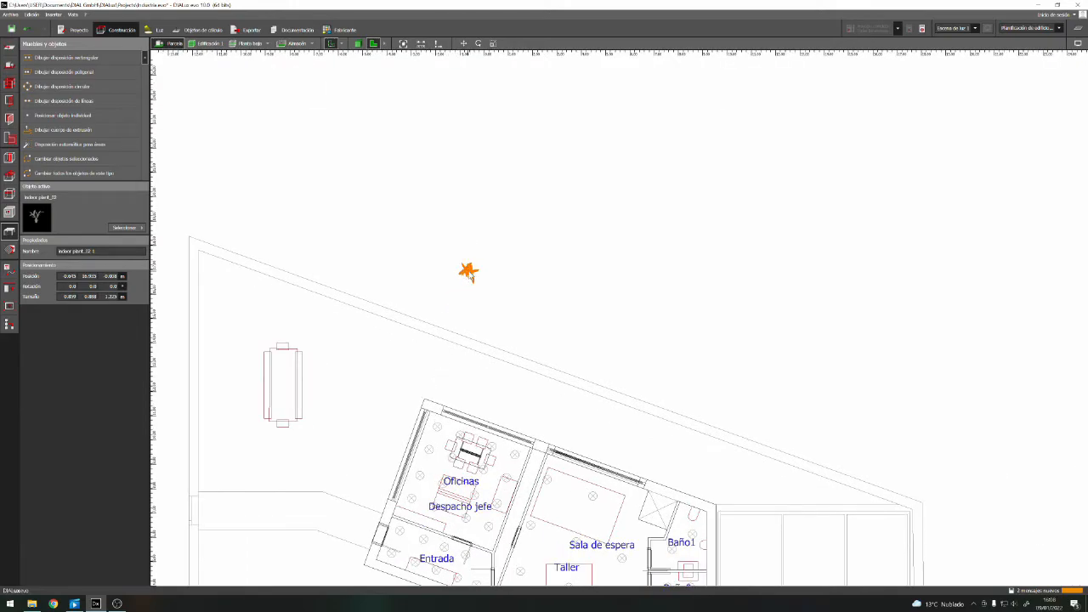
Move the potted plant from outside the plot into the corner of Oficinas beside the dividing wall with Taller
{"action": "right_click", "coordinate": [469, 274]}
{"action": "left_click", "coordinate": [506, 283]}
{"action": "left_click_drag", "start_coordinate": [480, 276], "coordinate": [468, 483]}
{"action": "scroll", "coordinate": [510, 459], "scroll_direction": "up", "scroll_amount": 3}
{"action": "scroll", "coordinate": [537, 438], "scroll_direction": "up", "scroll_amount": 2}
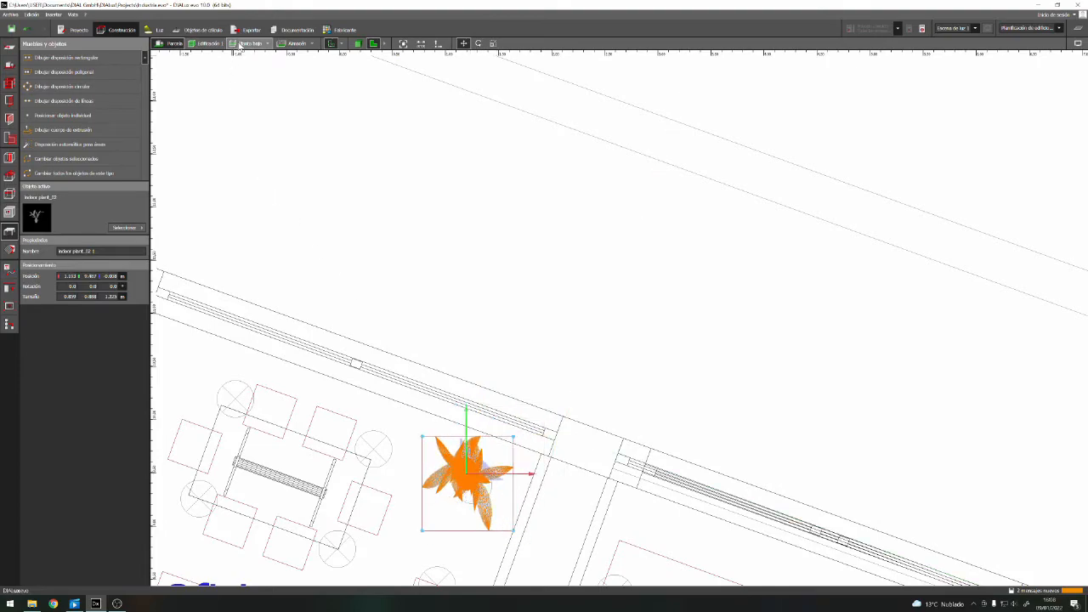
Switch to the Planta baja storey and shift the plant slightly closer to the Oficinas dividing wall
{"action": "left_click", "coordinate": [269, 43]}
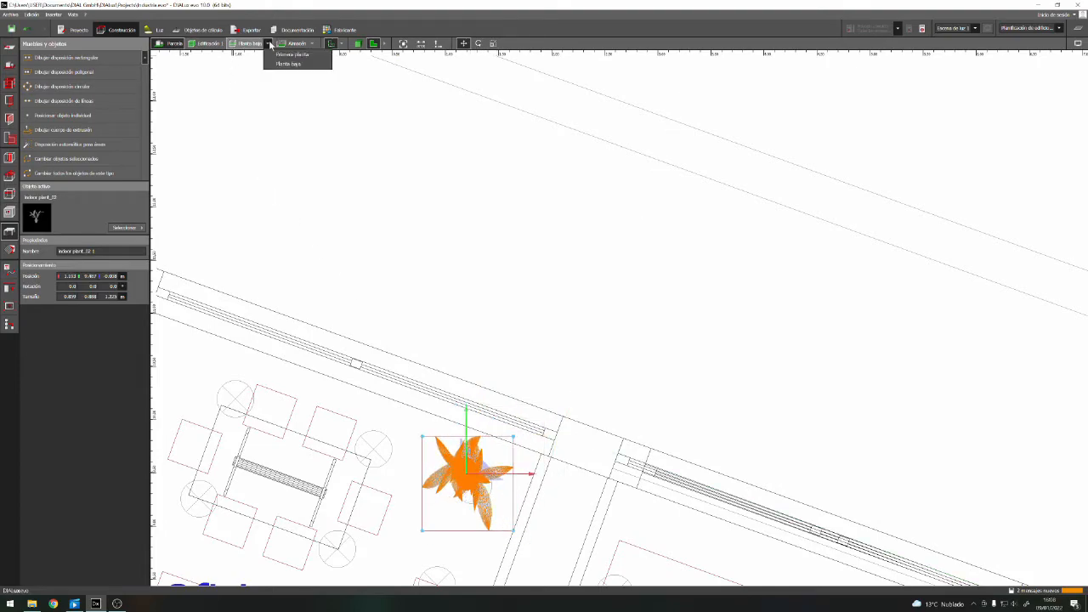
{"action": "left_click", "coordinate": [289, 64]}
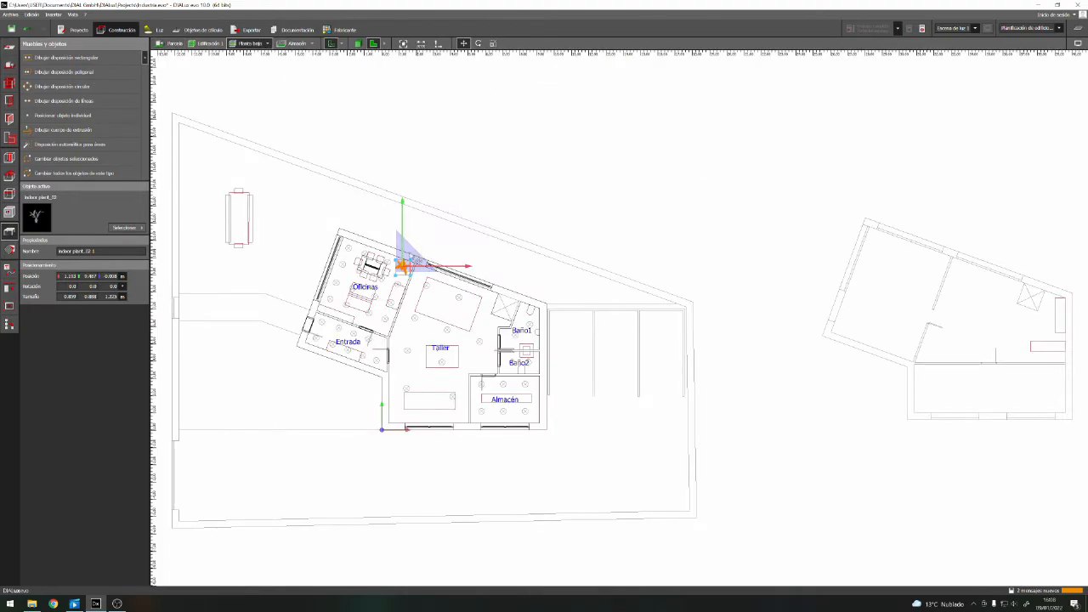
{"action": "scroll", "coordinate": [408, 242], "scroll_direction": "up", "scroll_amount": 2}
{"action": "scroll", "coordinate": [419, 264], "scroll_direction": "up", "scroll_amount": 10}
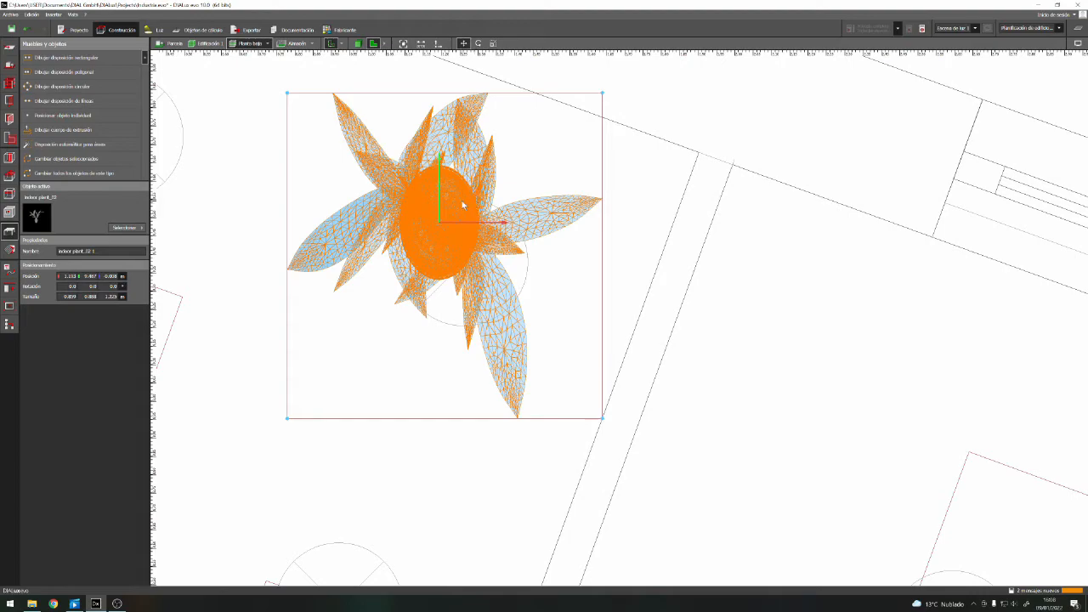
{"action": "left_click_drag", "start_coordinate": [440, 227], "coordinate": [514, 245]}
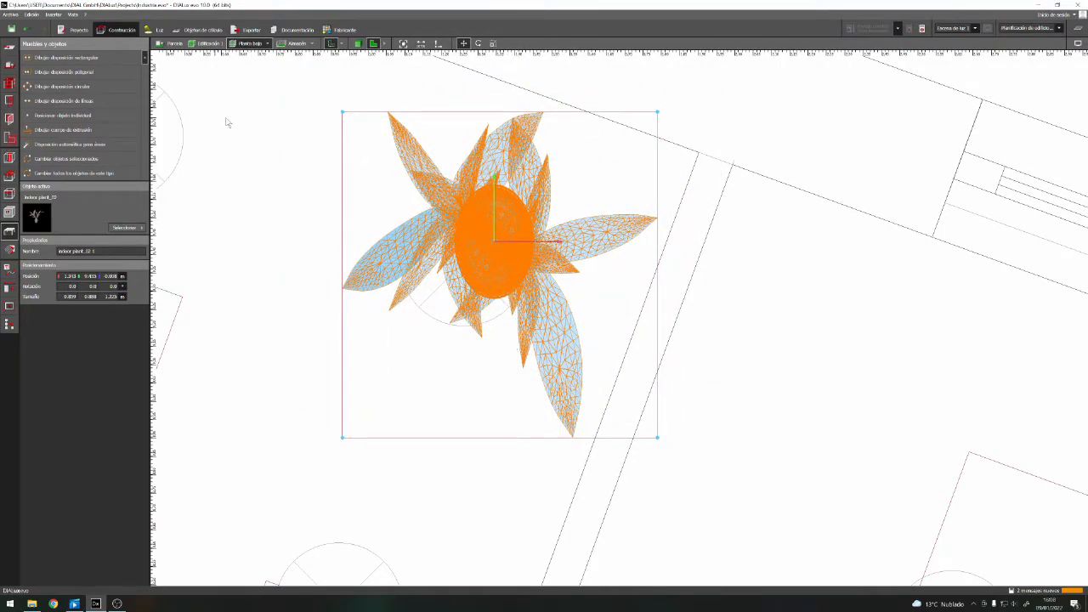
Reduce the plant's depth in plan to about 0.74 m
{"action": "right_click", "coordinate": [507, 242]}
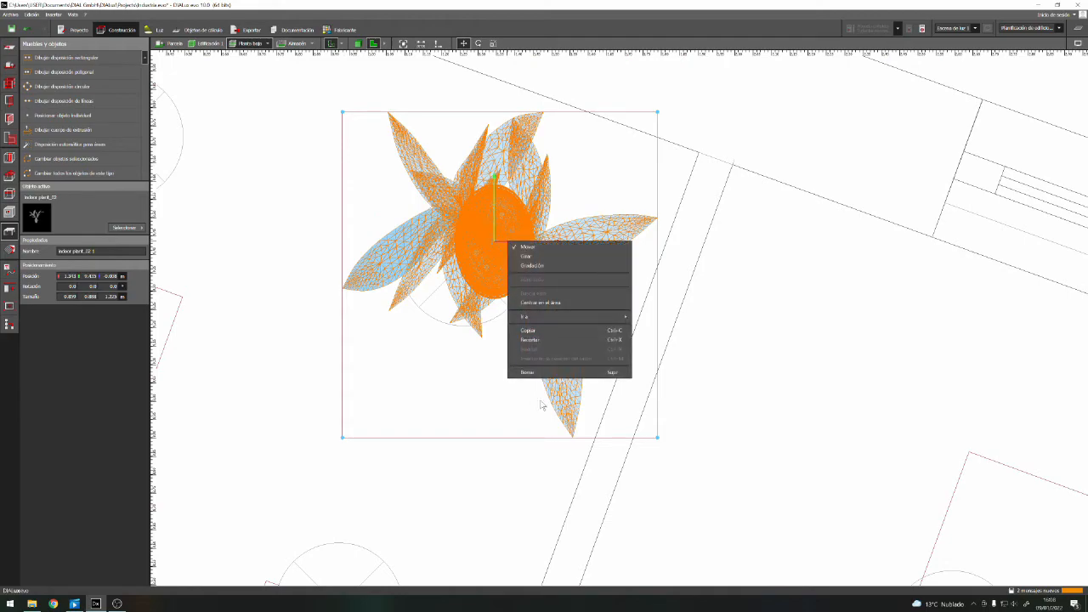
{"action": "left_click", "coordinate": [537, 271]}
{"action": "left_click_drag", "start_coordinate": [503, 437], "coordinate": [508, 387]}
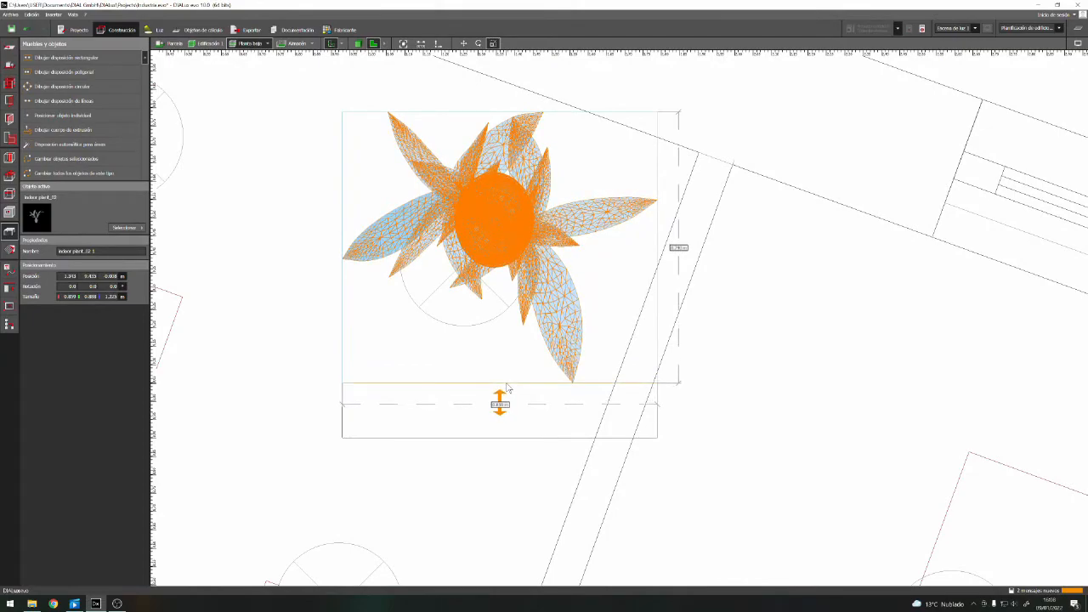
{"action": "left_click_drag", "start_coordinate": [508, 387], "coordinate": [508, 389]}
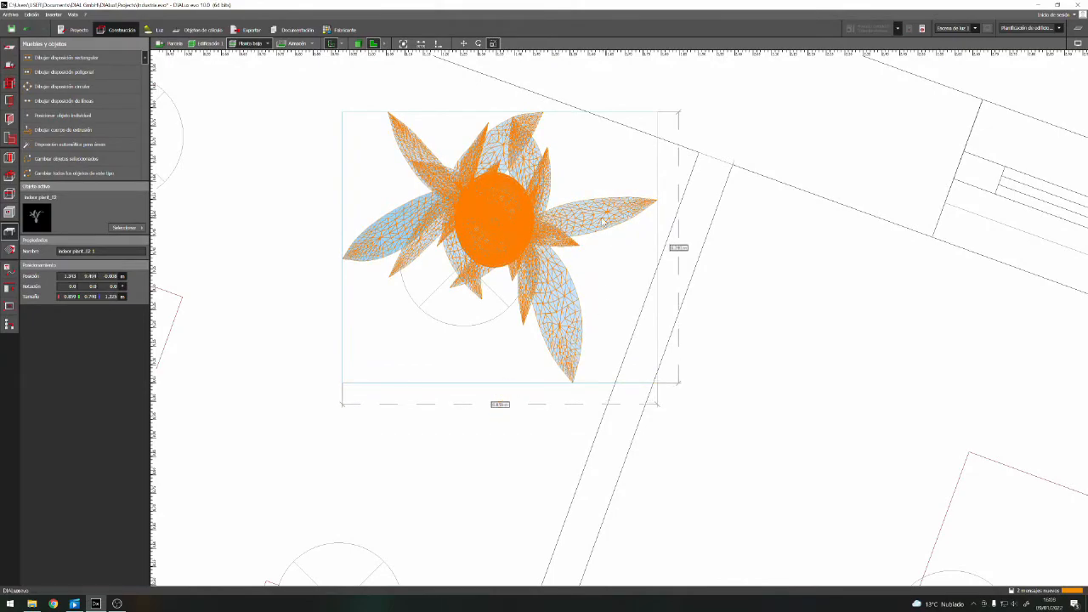
Move the narrowed plant slightly further into the office corner
{"action": "right_click", "coordinate": [512, 227]}
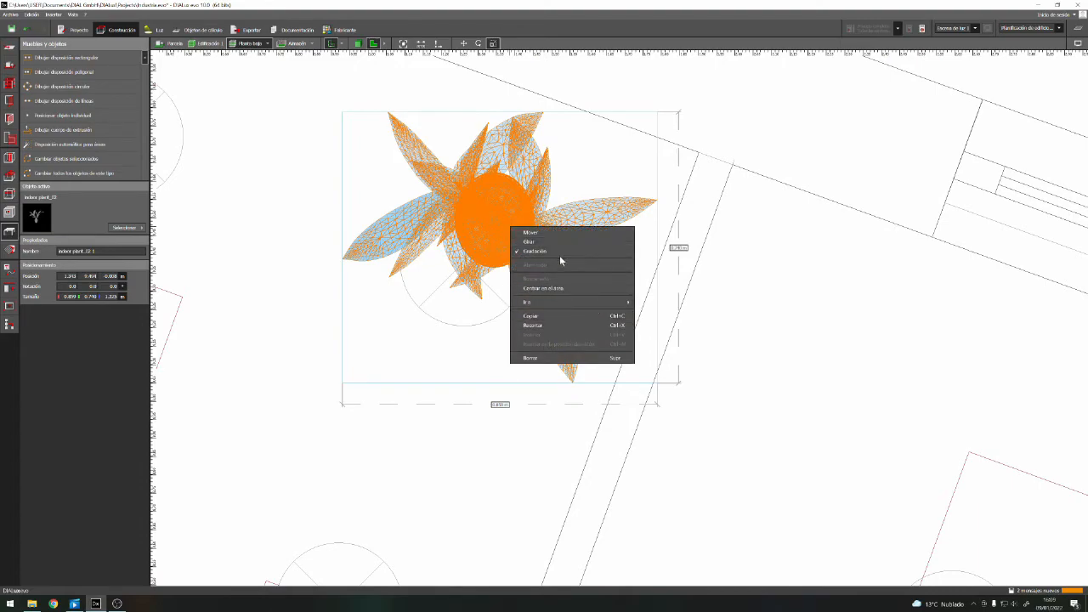
{"action": "left_click", "coordinate": [551, 242]}
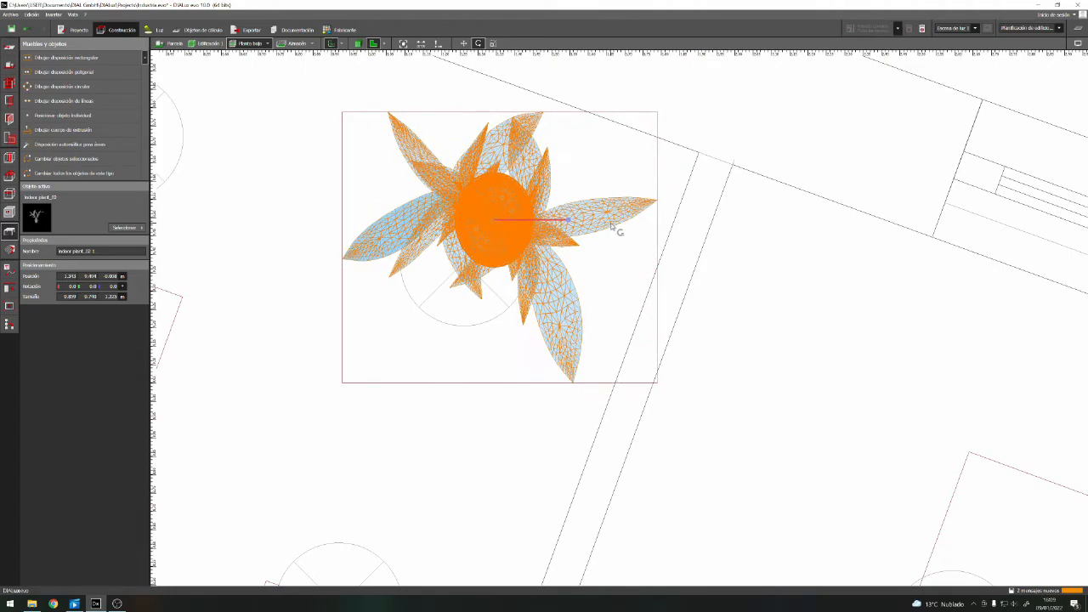
{"action": "right_click", "coordinate": [481, 232]}
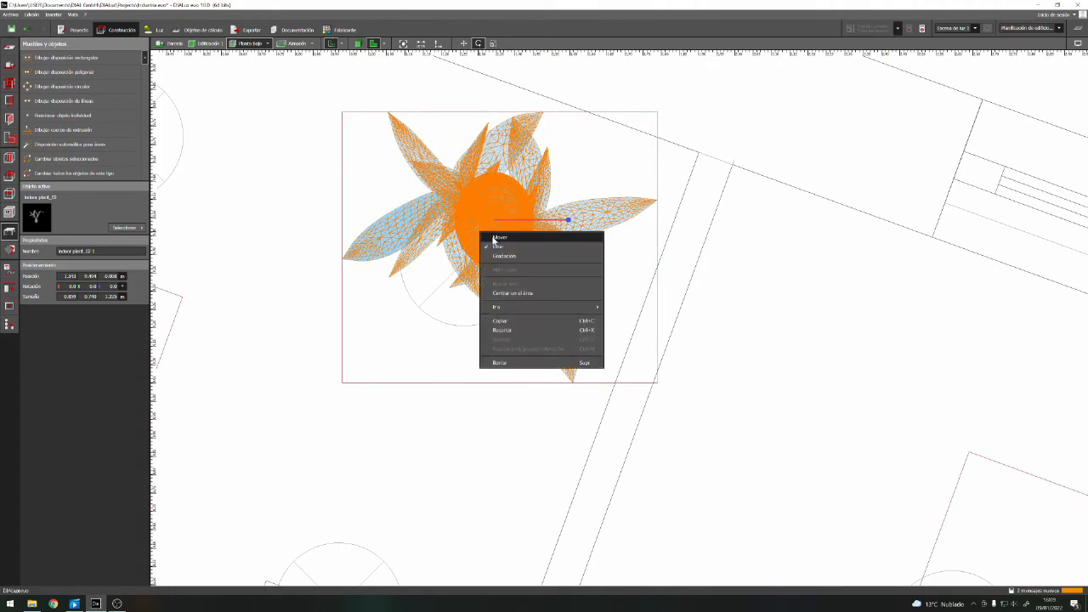
{"action": "left_click", "coordinate": [524, 237]}
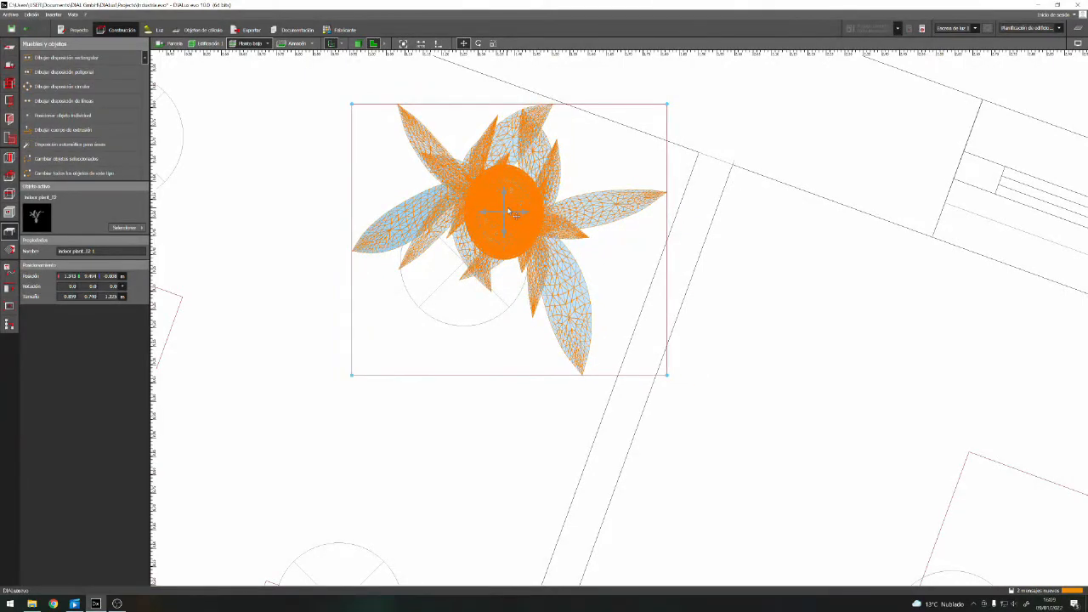
{"action": "left_click", "coordinate": [509, 211]}
Rotate the plant about 11° so its leaves fit the corner, and deselect it
{"action": "right_click", "coordinate": [520, 199]}
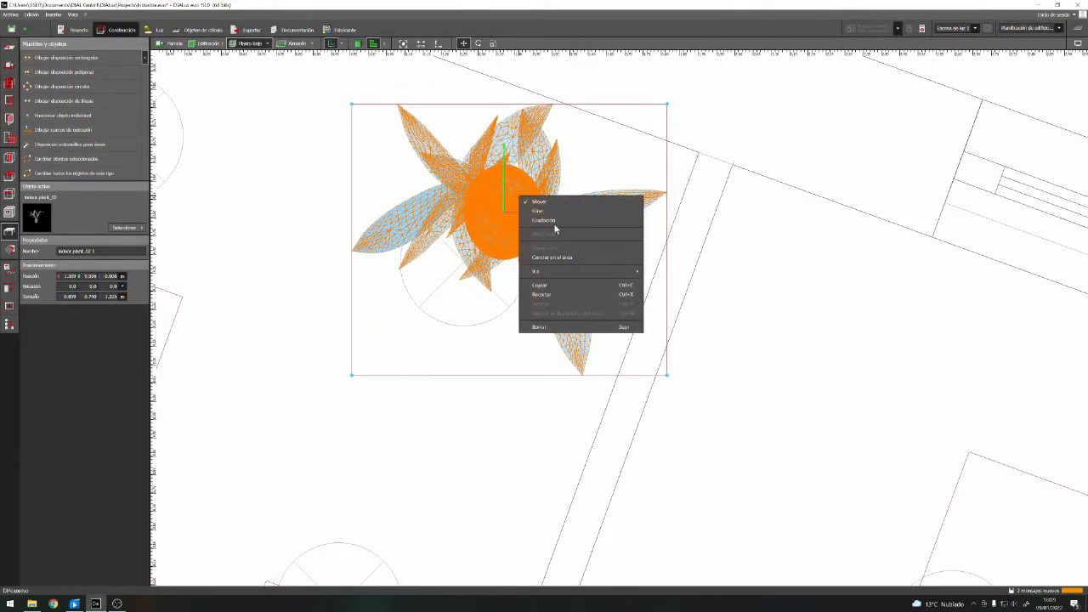
{"action": "left_click", "coordinate": [562, 215]}
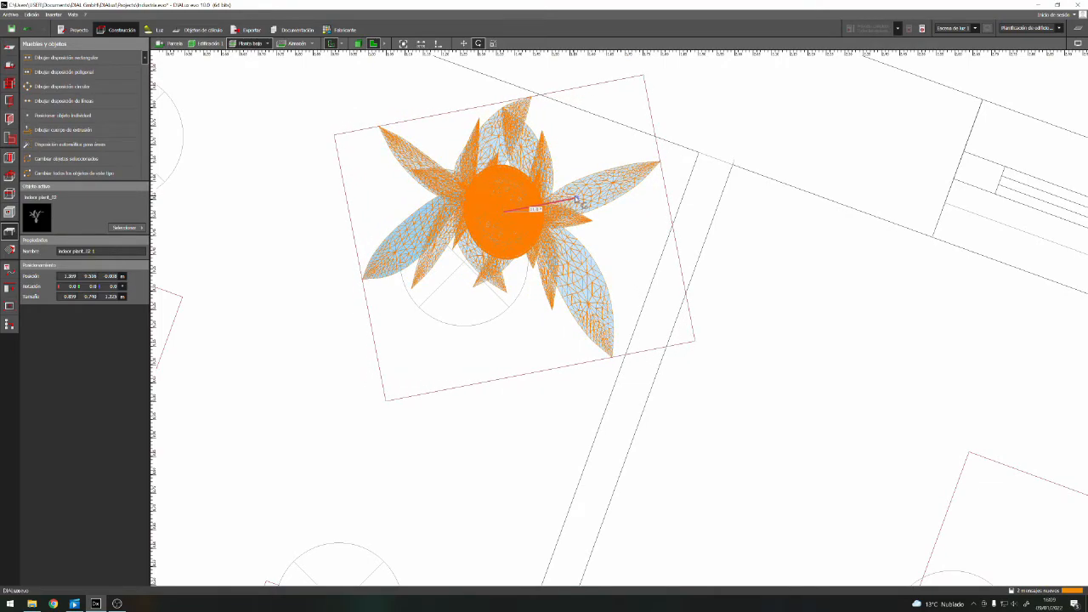
{"action": "left_click", "coordinate": [575, 199]}
{"action": "right_click", "coordinate": [525, 208]}
{"action": "left_click", "coordinate": [578, 215]}
{"action": "left_click_drag", "start_coordinate": [513, 212], "coordinate": [510, 214]}
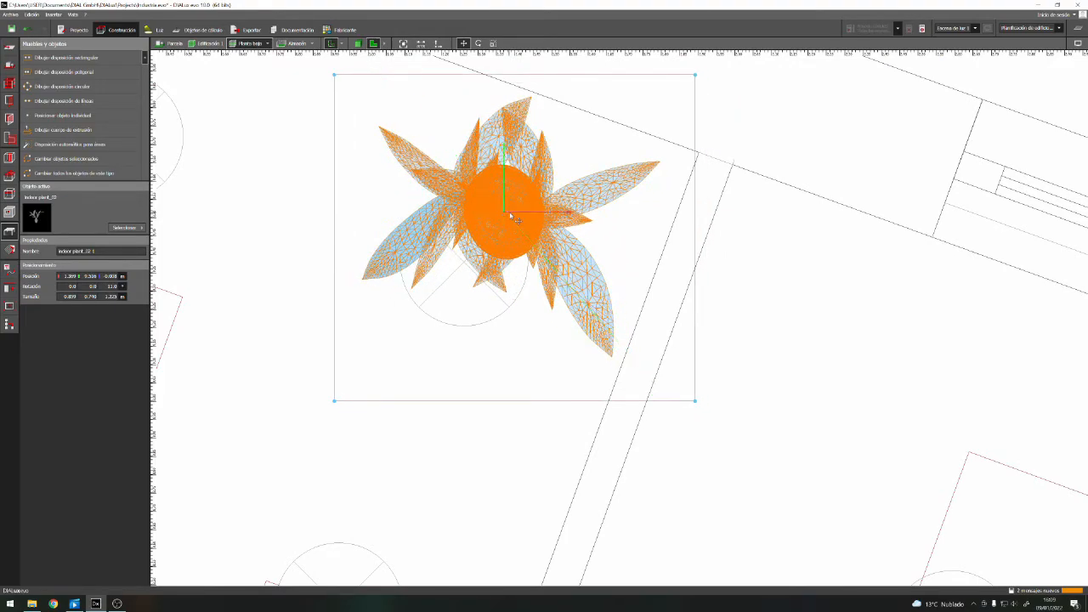
{"action": "left_click", "coordinate": [579, 464]}
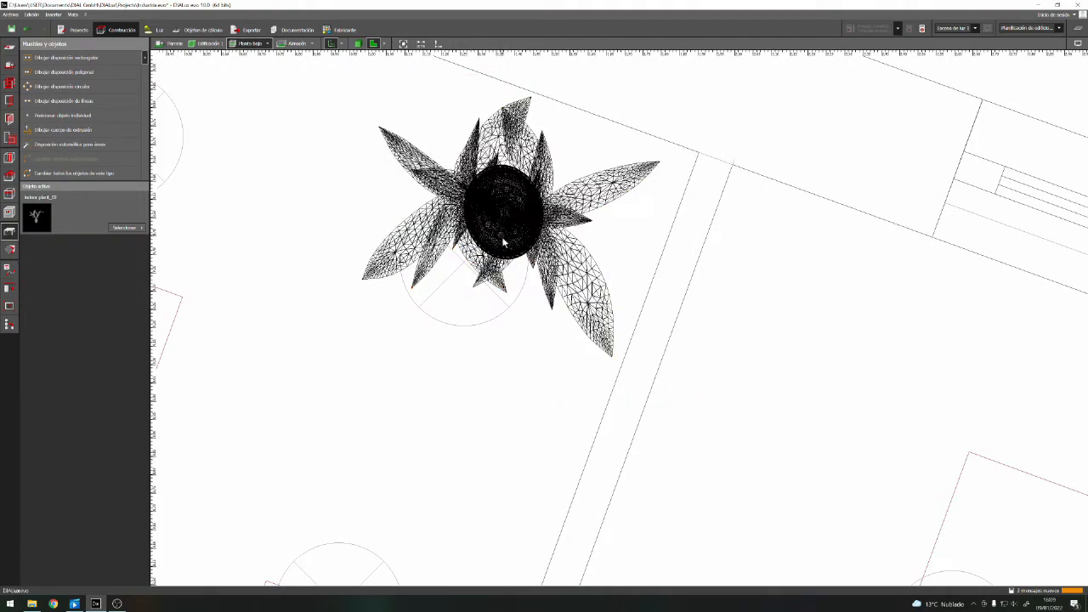
Inspect the placed plant in Oficinas and the adjoining Entrada room in the 3D view
{"action": "left_click", "coordinate": [358, 44]}
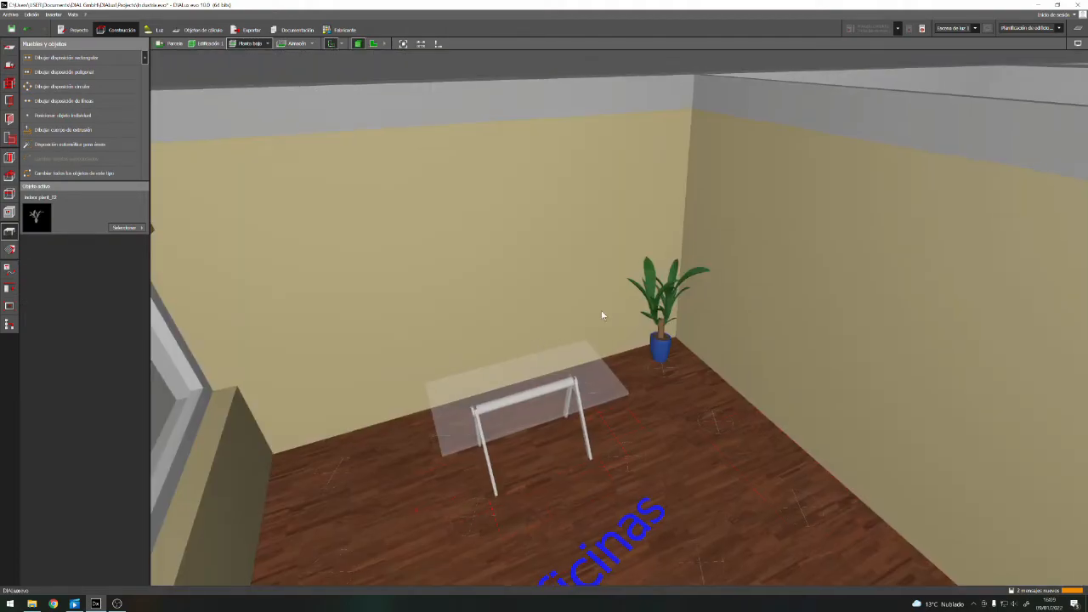
{"action": "scroll", "coordinate": [682, 337], "scroll_direction": "up", "scroll_amount": 3}
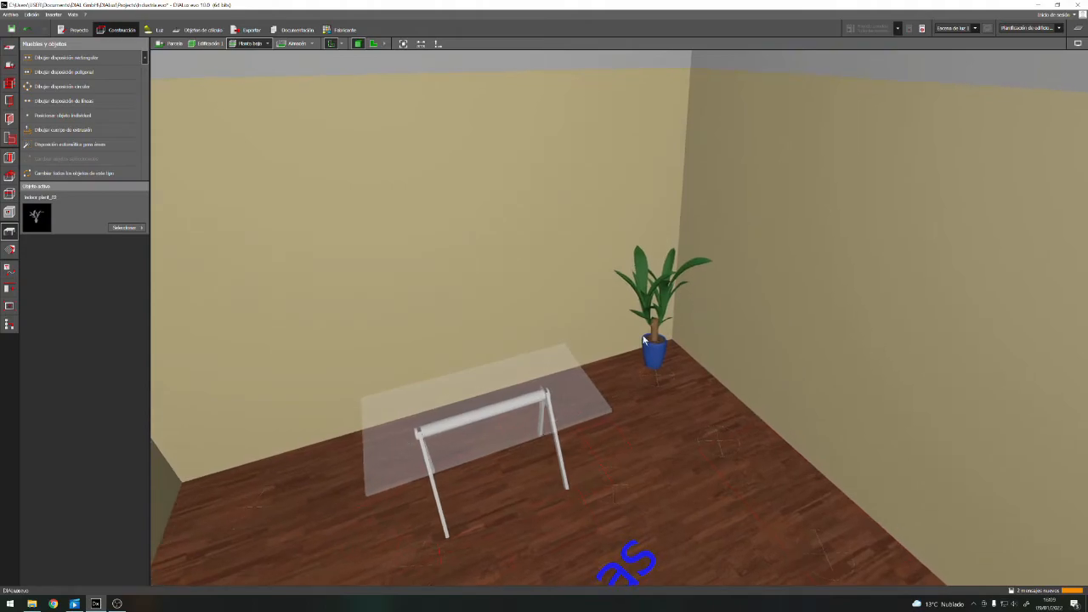
{"action": "scroll", "coordinate": [680, 360], "scroll_direction": "up", "scroll_amount": 1}
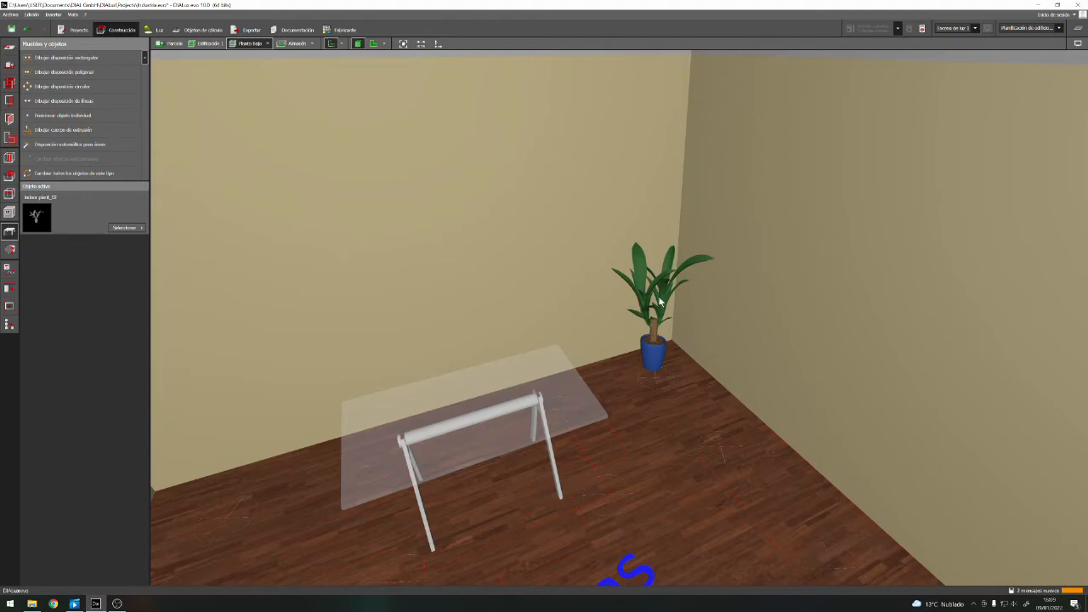
{"action": "scroll", "coordinate": [671, 369], "scroll_direction": "down", "scroll_amount": 2}
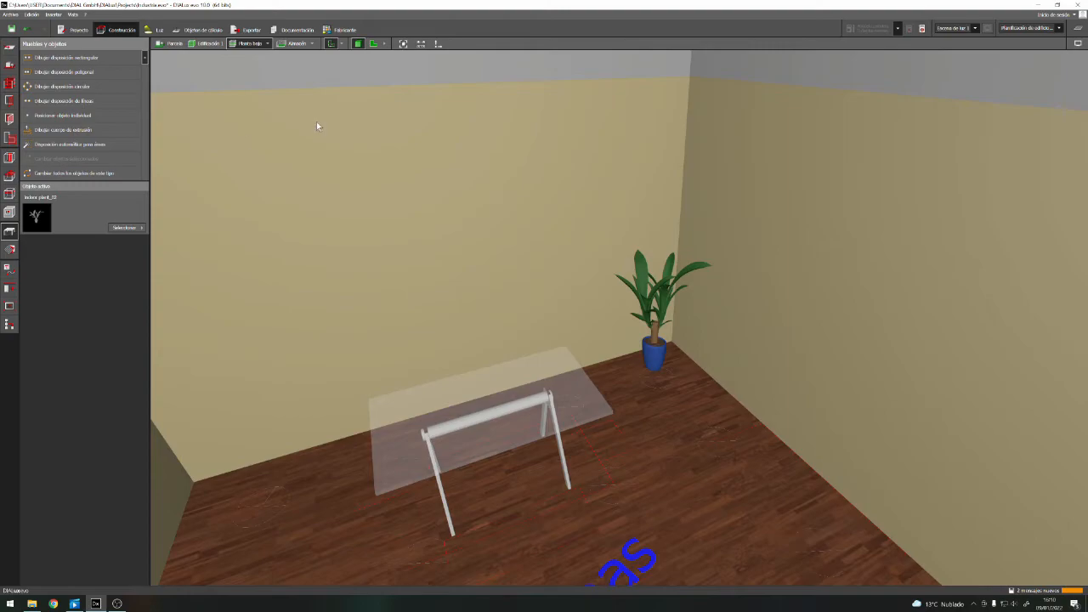
{"action": "scroll", "coordinate": [566, 263], "scroll_direction": "down", "scroll_amount": 5}
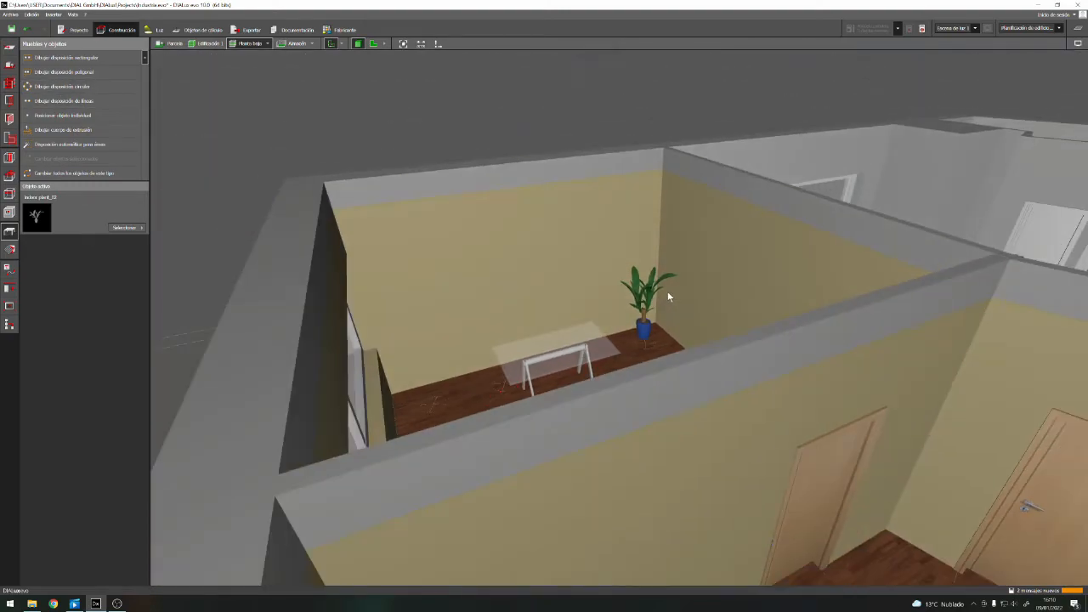
{"action": "right_click_drag", "start_coordinate": [538, 331], "coordinate": [570, 388]}
{"action": "scroll", "coordinate": [478, 272], "scroll_direction": "down", "scroll_amount": 3}
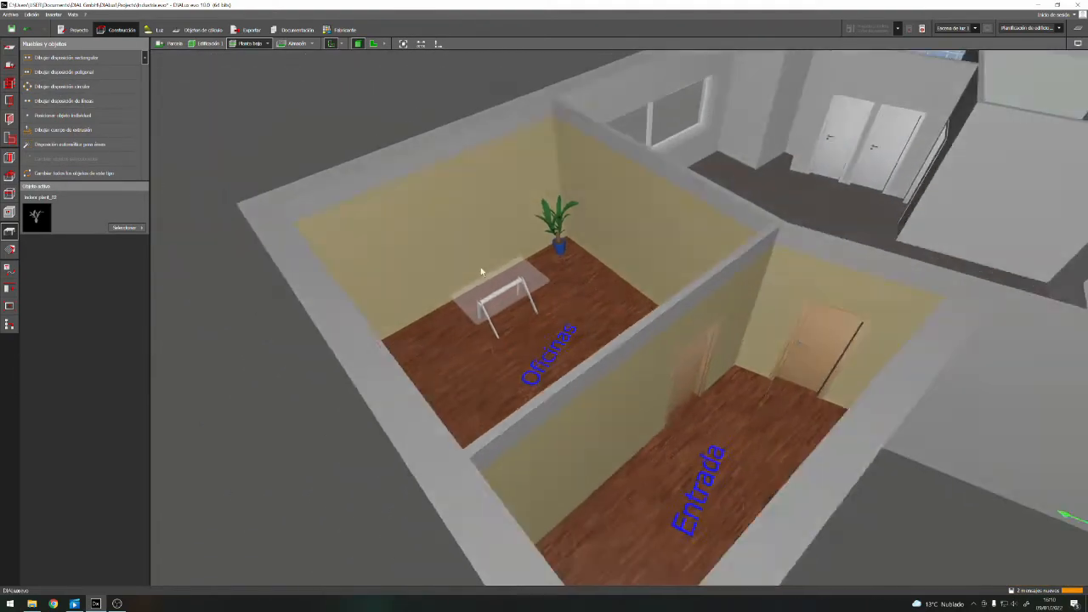
{"action": "scroll", "coordinate": [798, 431], "scroll_direction": "up", "scroll_amount": 3}
{"action": "right_click_drag", "start_coordinate": [663, 419], "coordinate": [671, 437]}
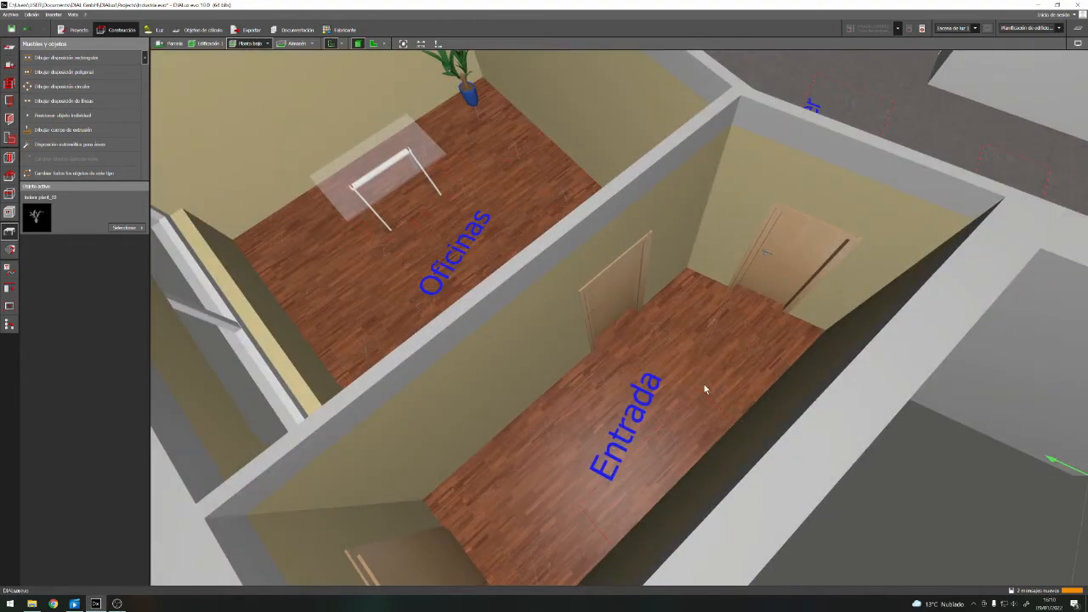
{"action": "scroll", "coordinate": [647, 467], "scroll_direction": "up", "scroll_amount": 2}
{"action": "scroll", "coordinate": [637, 489], "scroll_direction": "down", "scroll_amount": 1}
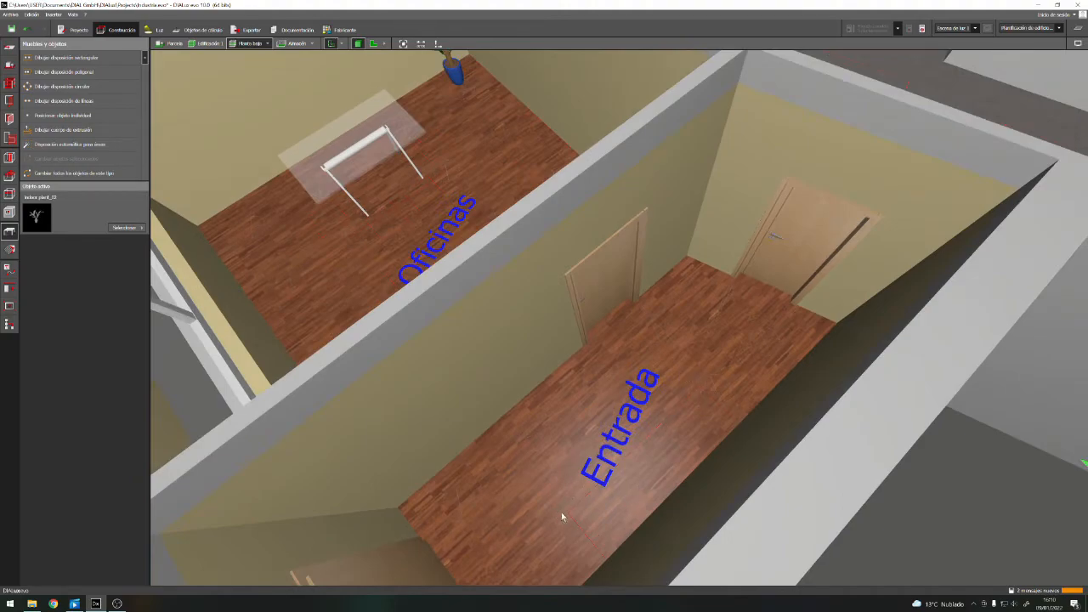
Return to the floor plan and examine the counter outline in the Entrada room, with nothing selected
{"action": "left_click", "coordinate": [372, 44]}
{"action": "scroll", "coordinate": [503, 229], "scroll_direction": "down", "scroll_amount": 2}
{"action": "scroll", "coordinate": [503, 228], "scroll_direction": "down", "scroll_amount": 5}
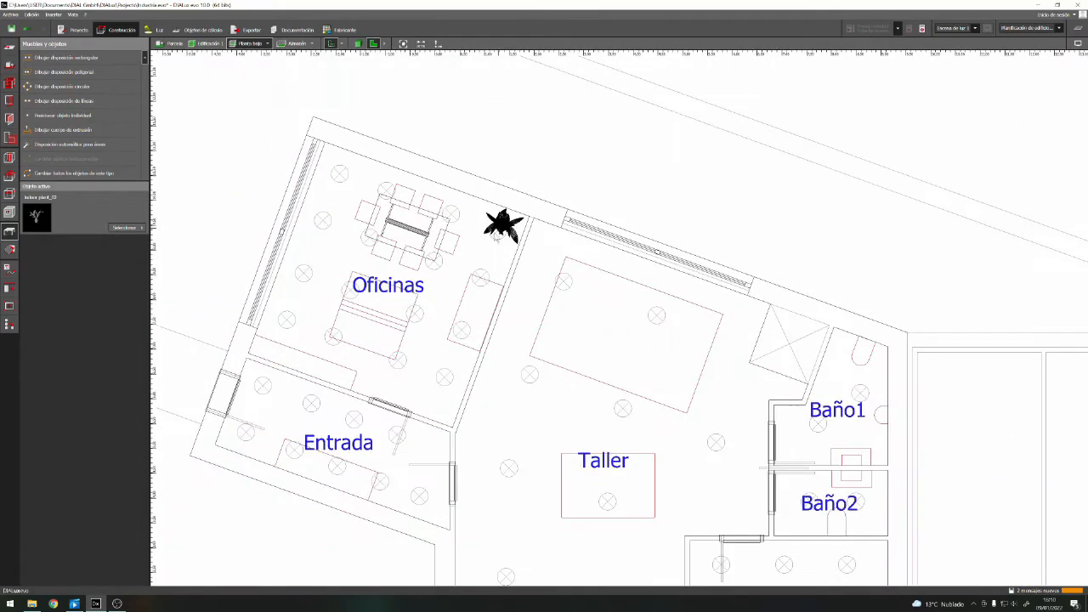
{"action": "mouse_move", "coordinate": [369, 416]}
{"action": "left_mouse_down"}
{"action": "mouse_move", "coordinate": [433, 390]}
{"action": "mouse_move", "coordinate": [372, 412]}
{"action": "left_mouse_up"}
{"action": "middle_click_drag", "start_coordinate": [377, 408], "coordinate": [627, 325]}
{"action": "scroll", "coordinate": [579, 368], "scroll_direction": "up", "scroll_amount": 5}
{"action": "scroll", "coordinate": [575, 376], "scroll_direction": "up", "scroll_amount": 1}
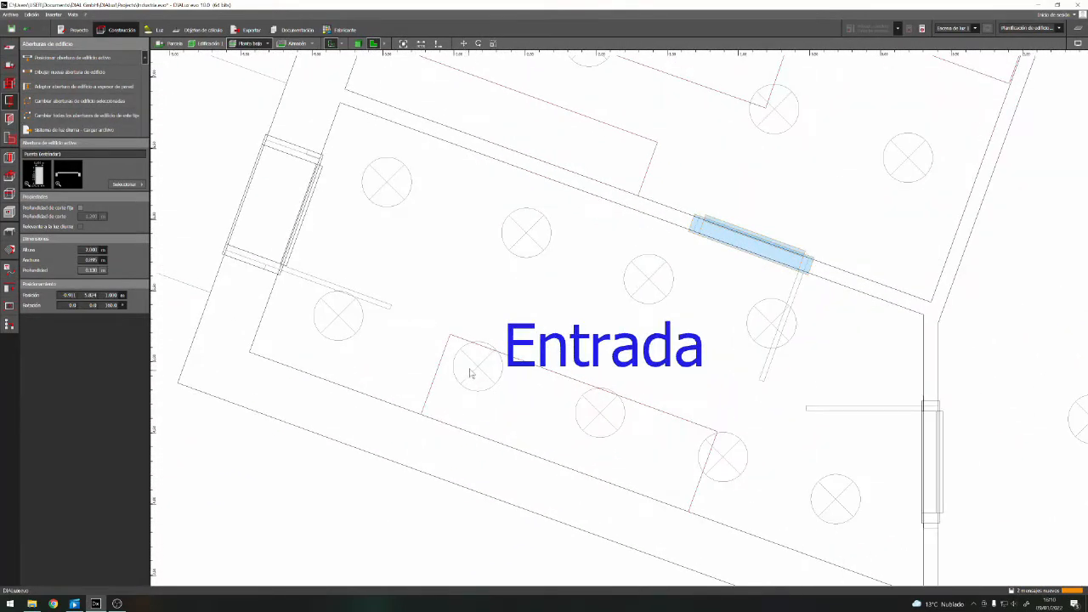
{"action": "scroll", "coordinate": [468, 373], "scroll_direction": "down", "scroll_amount": 2}
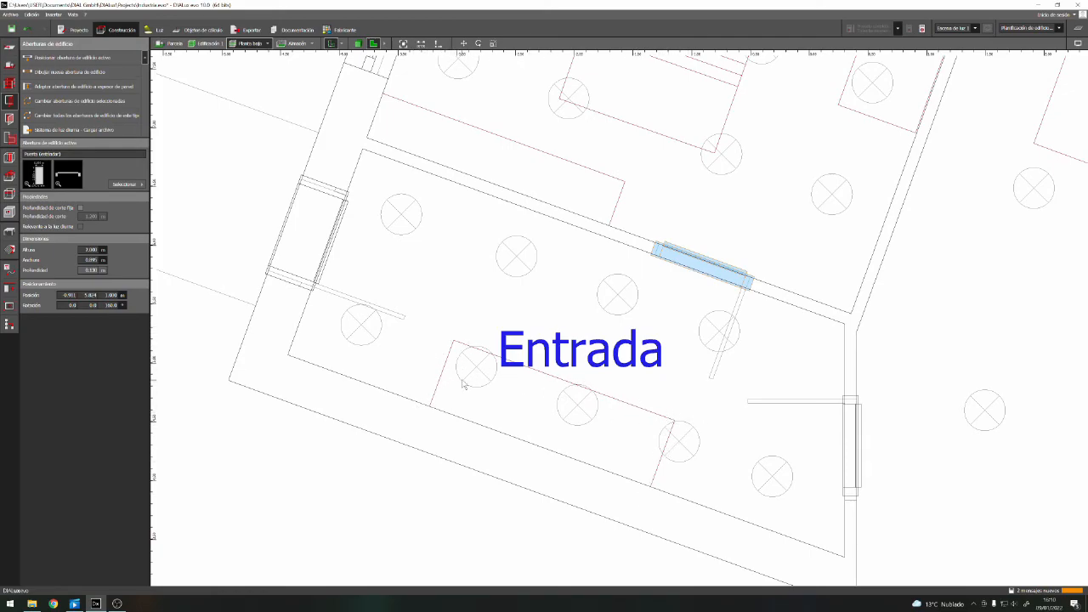
{"action": "left_click", "coordinate": [294, 532]}
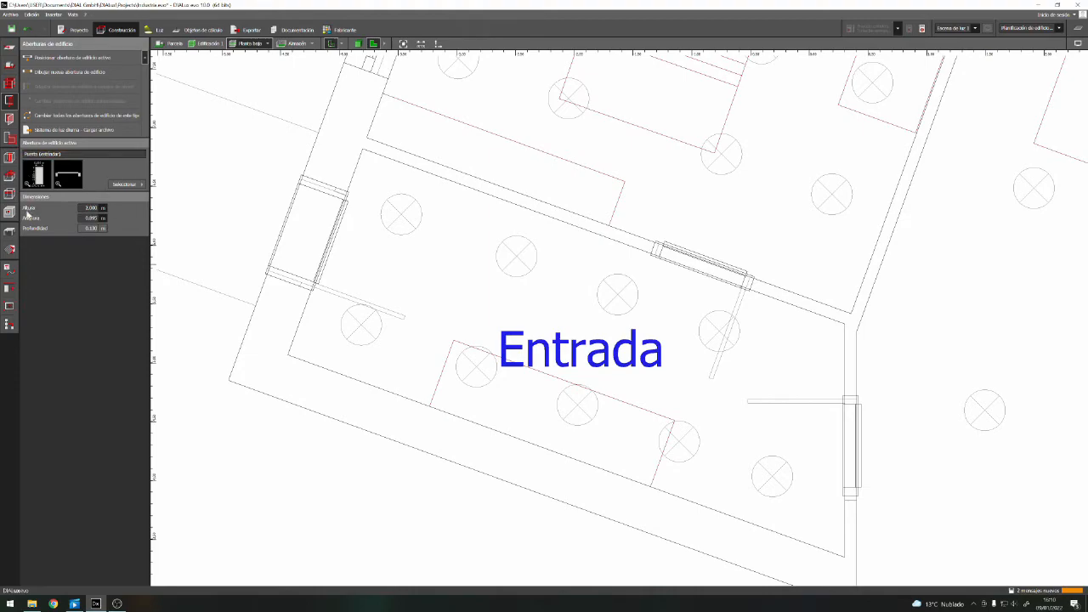
Start an extrusion body and trace the outer outline of the Entrada counter, about 2.0 m long and 0.6 m deep
{"action": "left_click", "coordinate": [9, 231]}
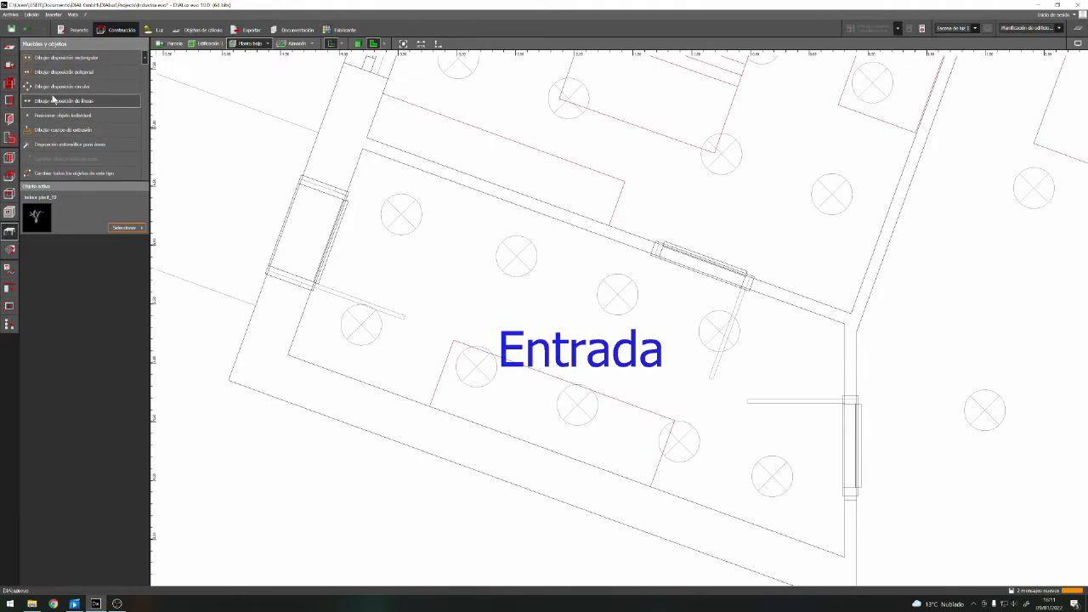
{"action": "left_click", "coordinate": [51, 130]}
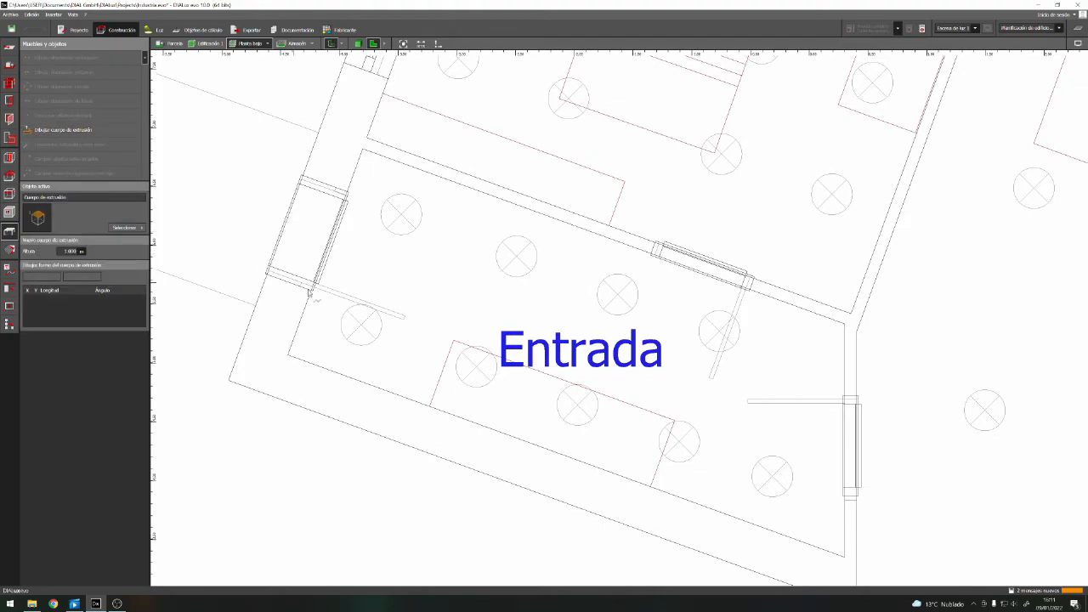
{"action": "left_click", "coordinate": [430, 407]}
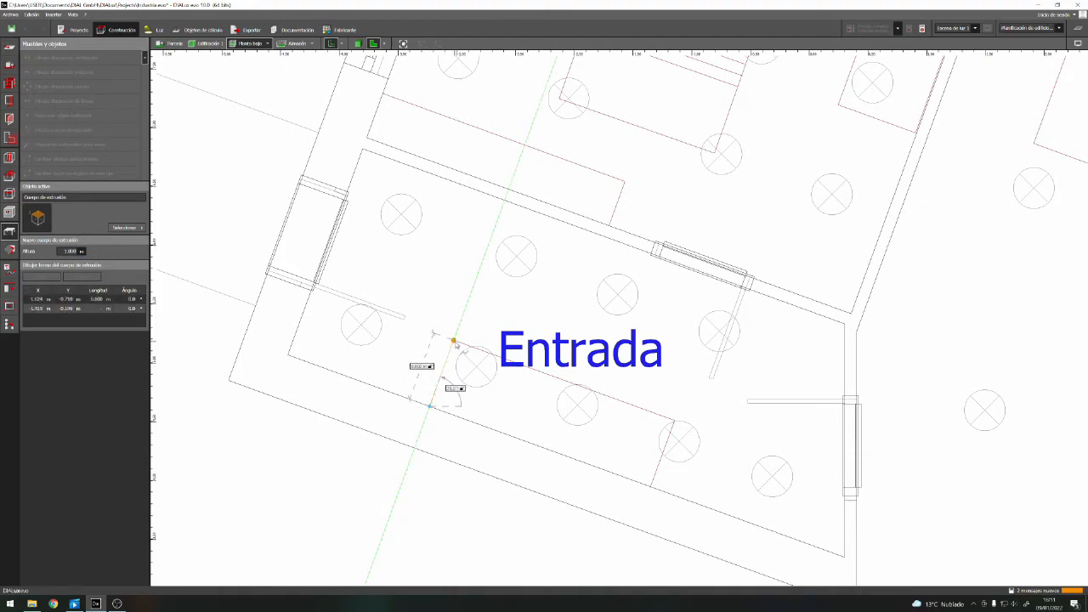
{"action": "left_click", "coordinate": [453, 340]}
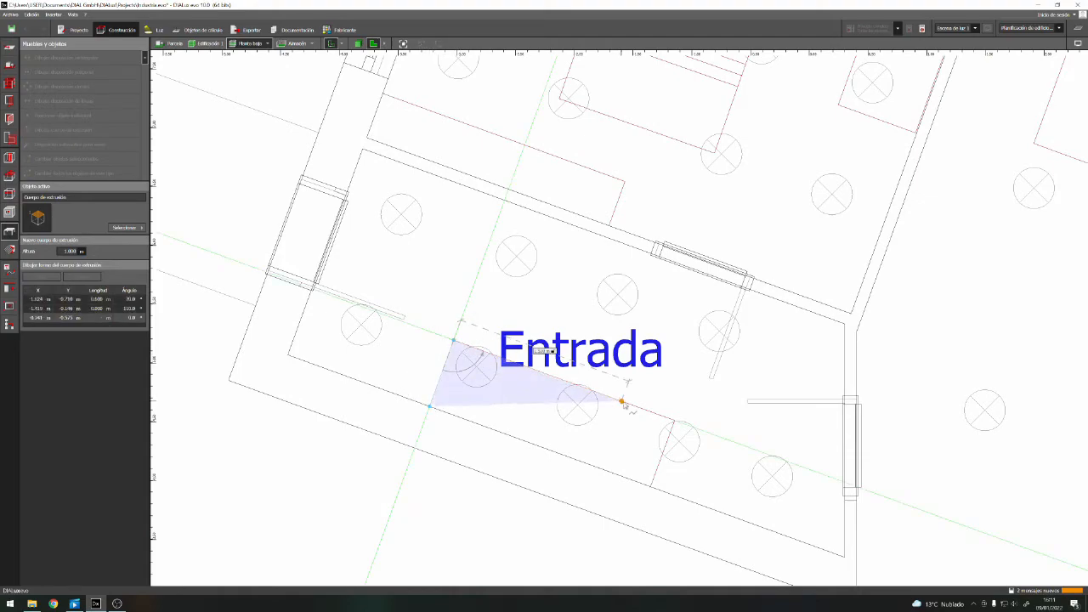
{"action": "left_click", "coordinate": [674, 422]}
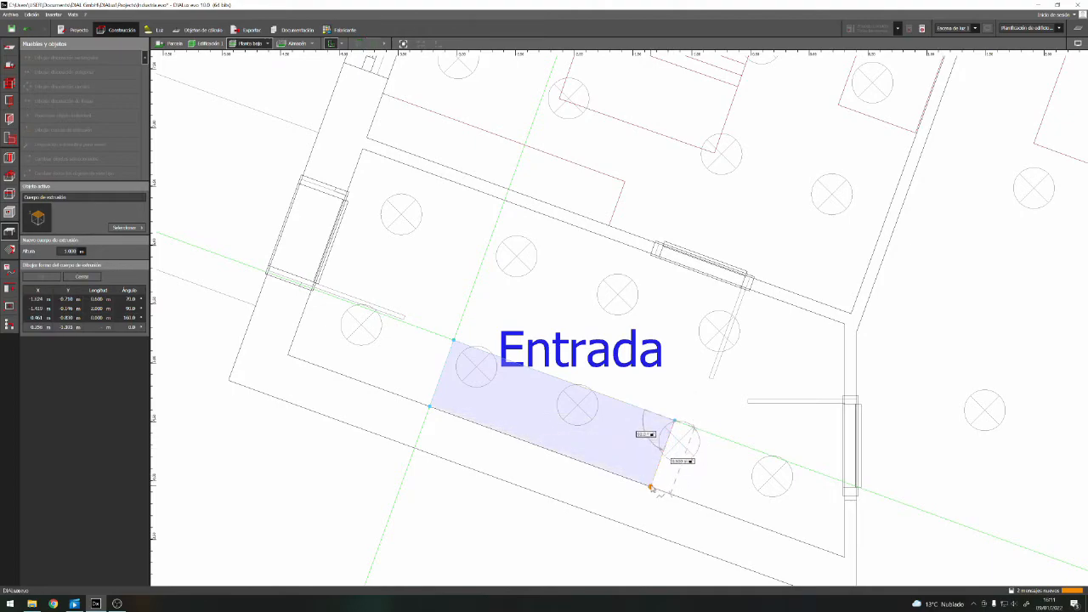
{"action": "left_click", "coordinate": [651, 487]}
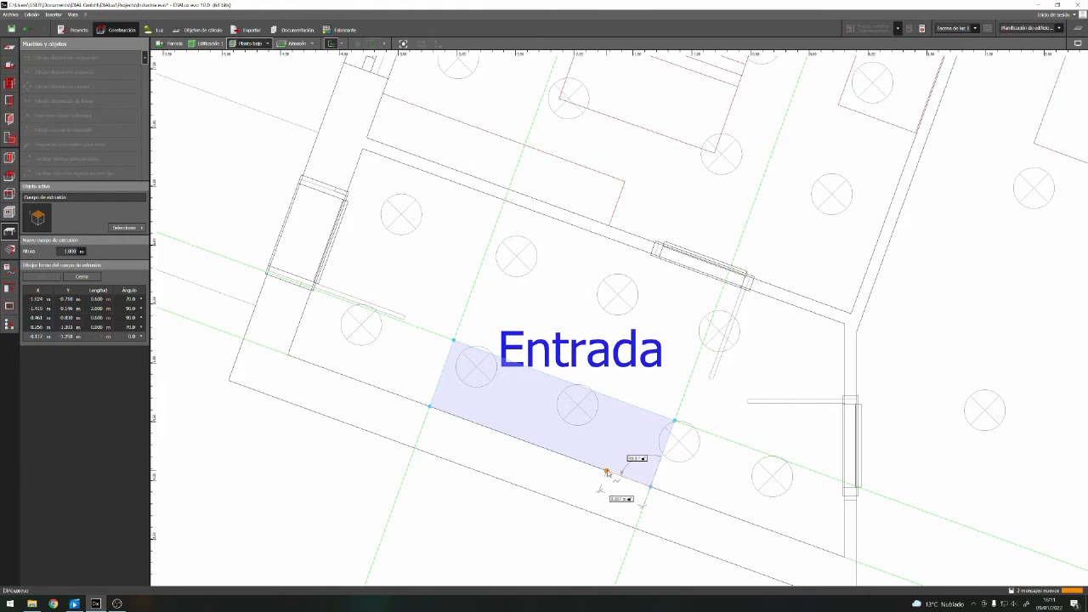
Trace the counter's wall-side recess about 0.3 m deep, leaving end legs about 0.4 m wide, and close the shape
{"action": "left_click", "coordinate": [605, 471]}
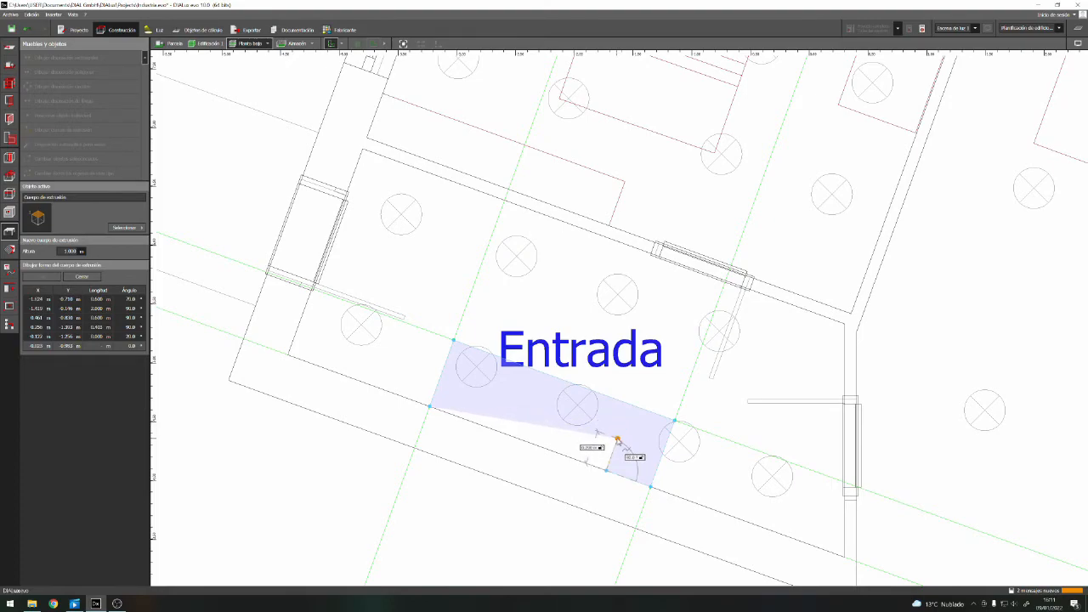
{"action": "left_click", "coordinate": [617, 439]}
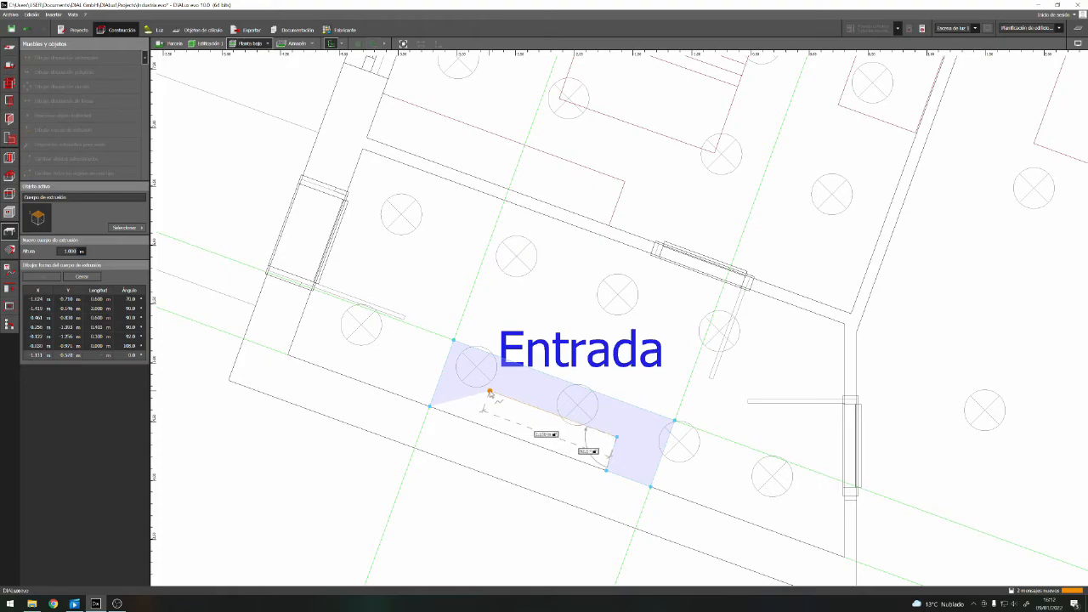
{"action": "left_click", "coordinate": [489, 392]}
{"action": "left_click", "coordinate": [479, 424]}
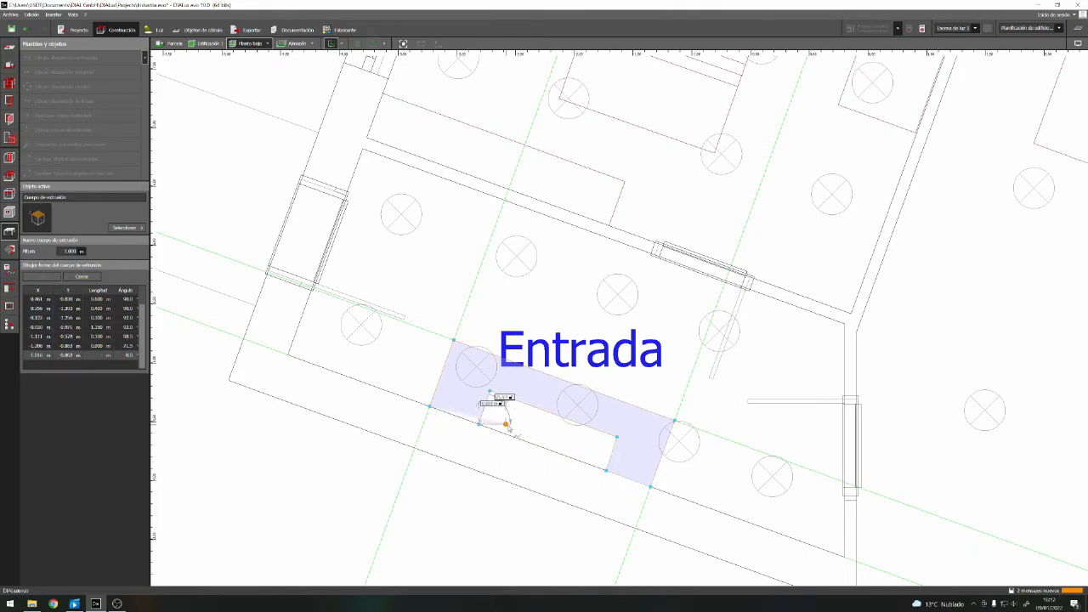
{"action": "right_click", "coordinate": [493, 455]}
{"action": "left_click", "coordinate": [520, 464]}
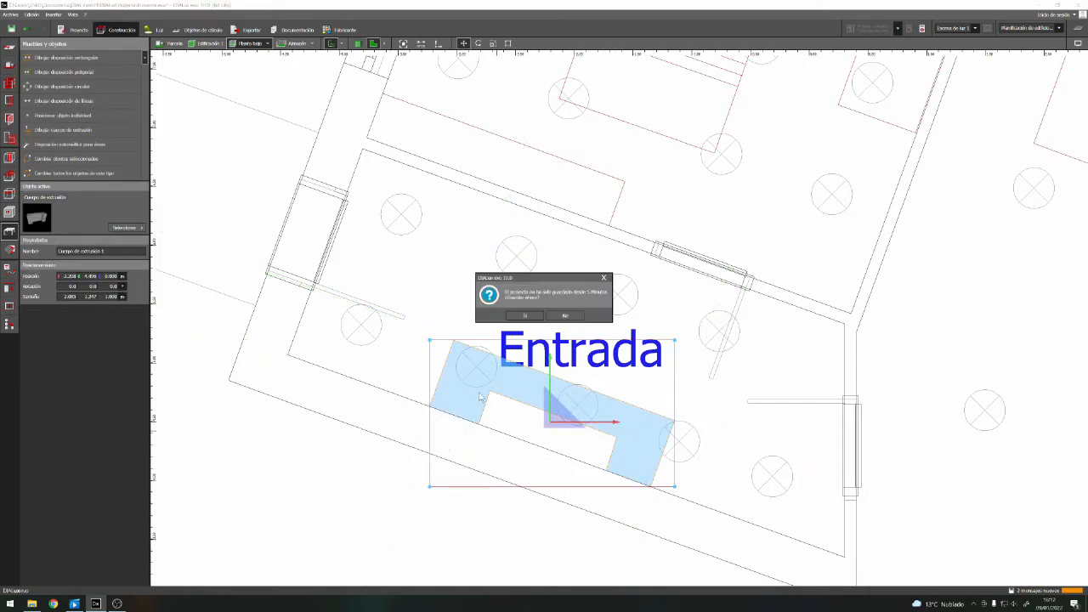
Save the project and inspect the selected counter in the 3D view of the Entrada room
{"action": "left_click", "coordinate": [524, 316]}
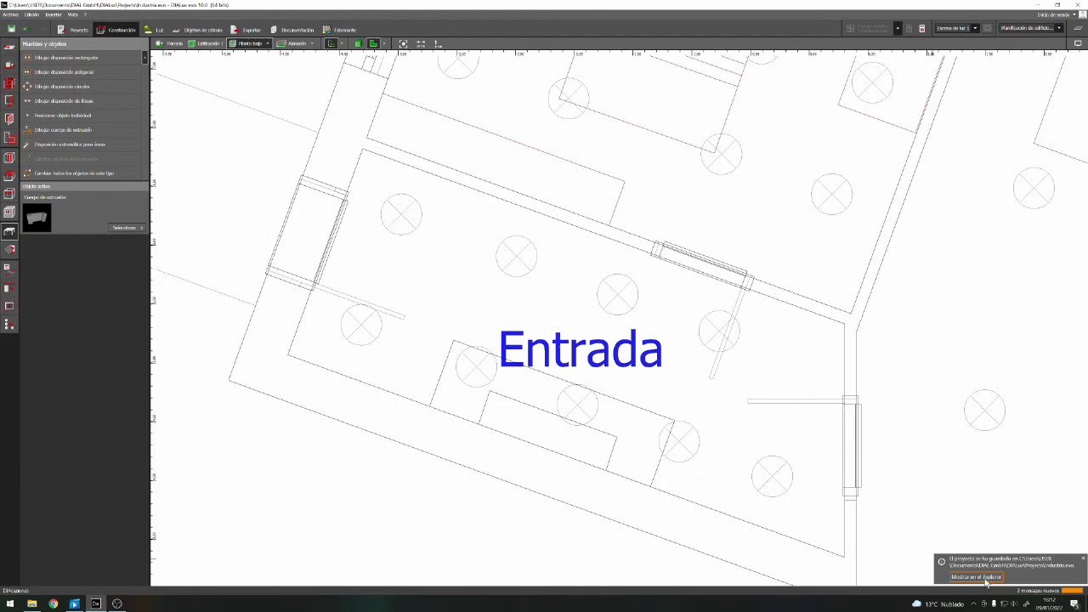
{"action": "left_click", "coordinate": [1083, 560]}
{"action": "left_click", "coordinate": [487, 409]}
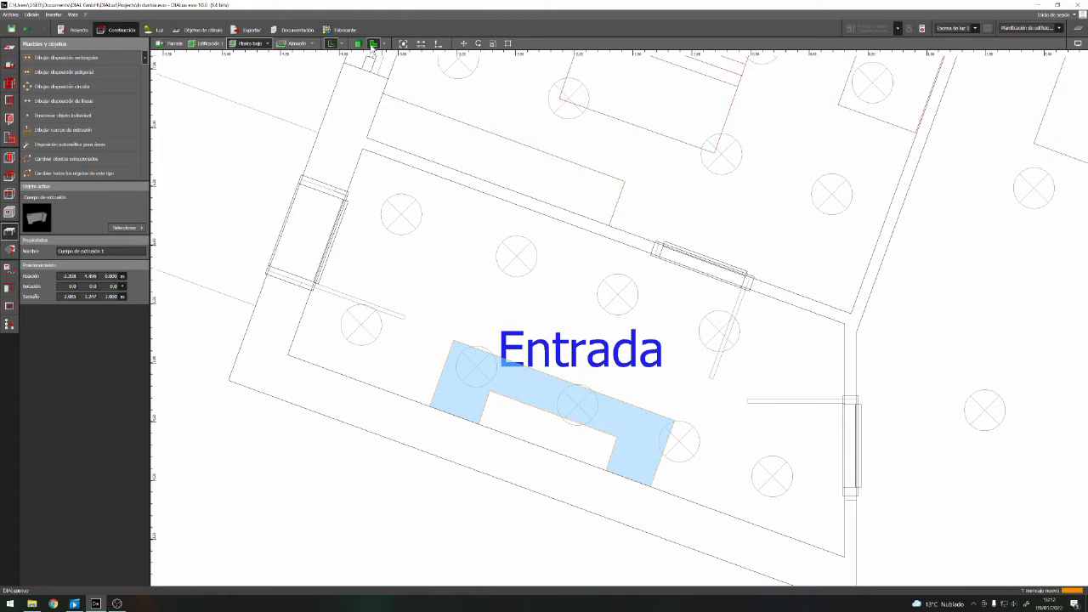
{"action": "left_click", "coordinate": [358, 44]}
{"action": "right_click_drag", "start_coordinate": [614, 420], "coordinate": [673, 379]}
{"action": "right_click_drag", "start_coordinate": [768, 393], "coordinate": [702, 393]}
{"action": "scroll", "coordinate": [619, 384], "scroll_direction": "down", "scroll_amount": 3}
{"action": "scroll", "coordinate": [717, 493], "scroll_direction": "up", "scroll_amount": 3}
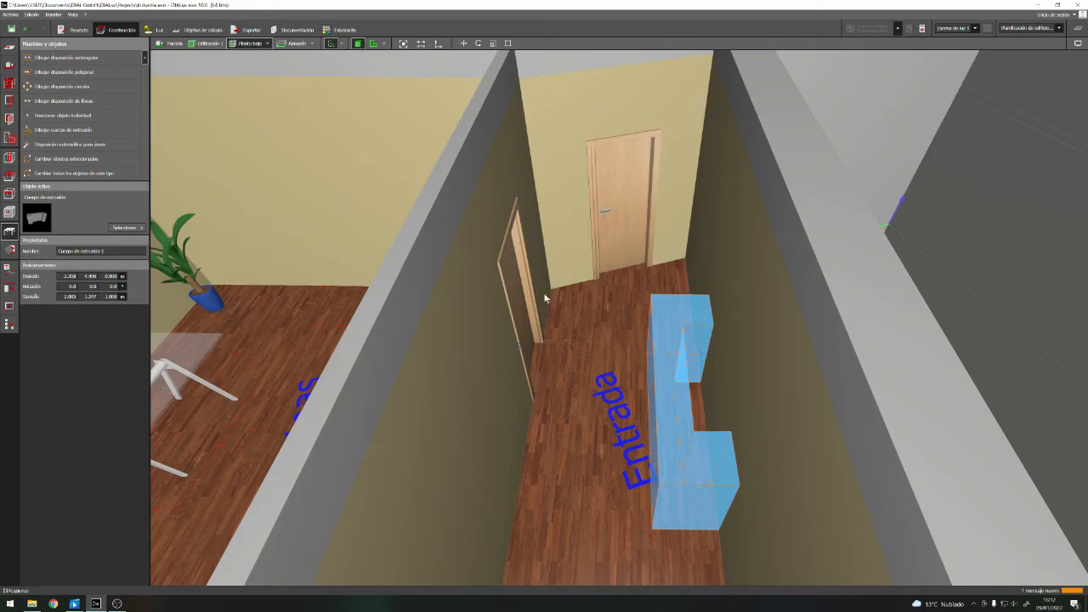
Edit the counter's contour in plan, moving the inner corners of the leg farther from the exterior door outward to narrow it to about 0.2 m
{"action": "left_click", "coordinate": [372, 43]}
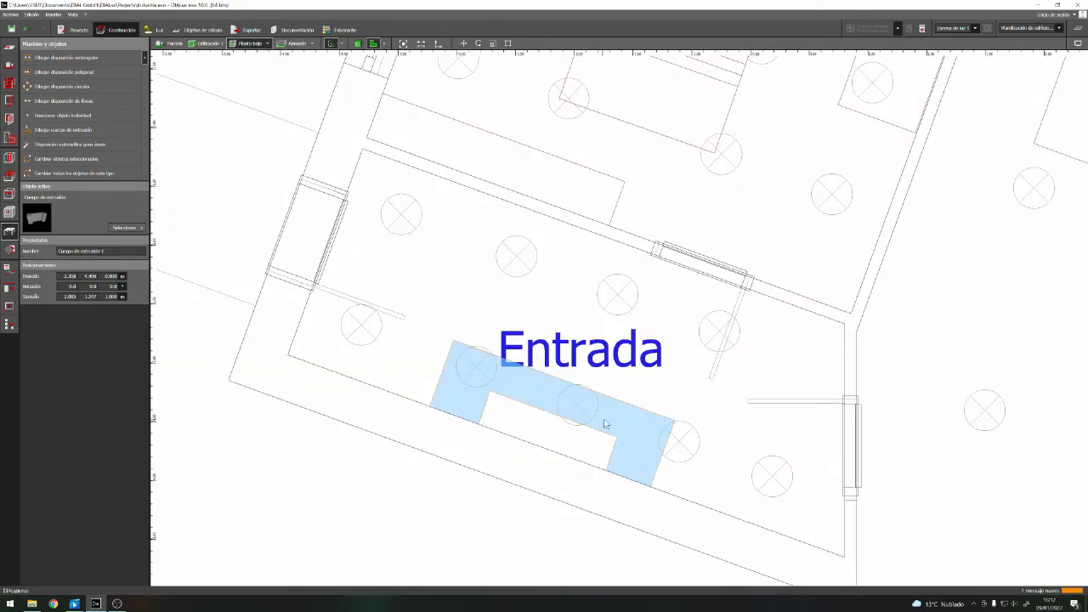
{"action": "right_click", "coordinate": [615, 458]}
{"action": "left_click", "coordinate": [685, 451]}
{"action": "left_click_drag", "start_coordinate": [607, 470], "coordinate": [628, 478]}
{"action": "left_click_drag", "start_coordinate": [617, 436], "coordinate": [640, 445]}
Move the inner corners of the leg nearest the exterior door to narrow it to about 0.2 m, squaring the recess, and finish editing
{"action": "left_click_drag", "start_coordinate": [479, 424], "coordinate": [451, 414]}
{"action": "left_click_drag", "start_coordinate": [490, 391], "coordinate": [472, 370]}
{"action": "scroll", "coordinate": [471, 369], "scroll_direction": "up", "scroll_amount": 5}
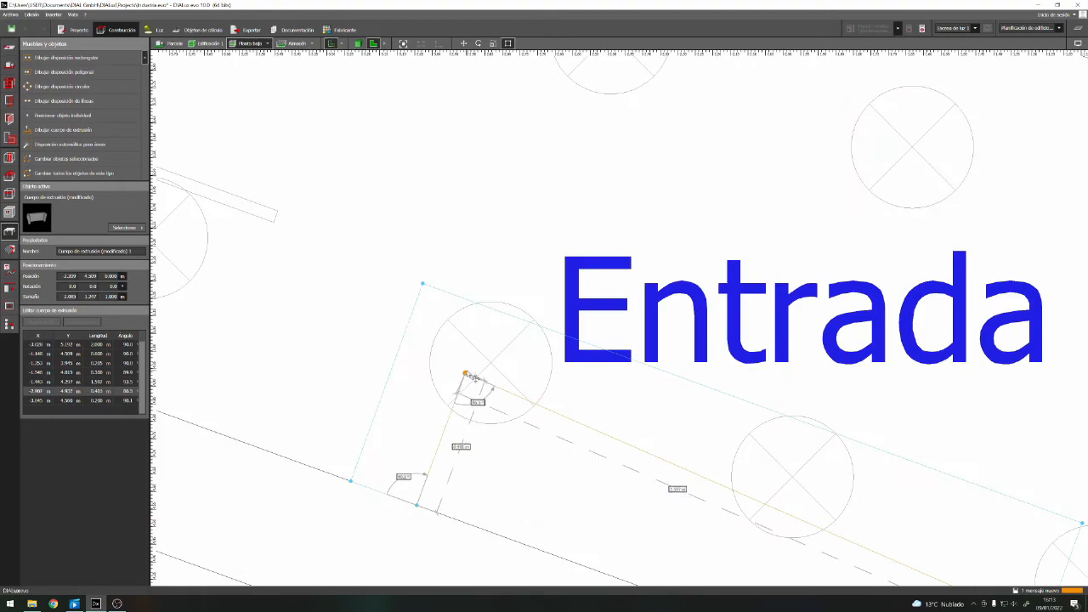
{"action": "scroll", "coordinate": [459, 383], "scroll_direction": "down", "scroll_amount": 2}
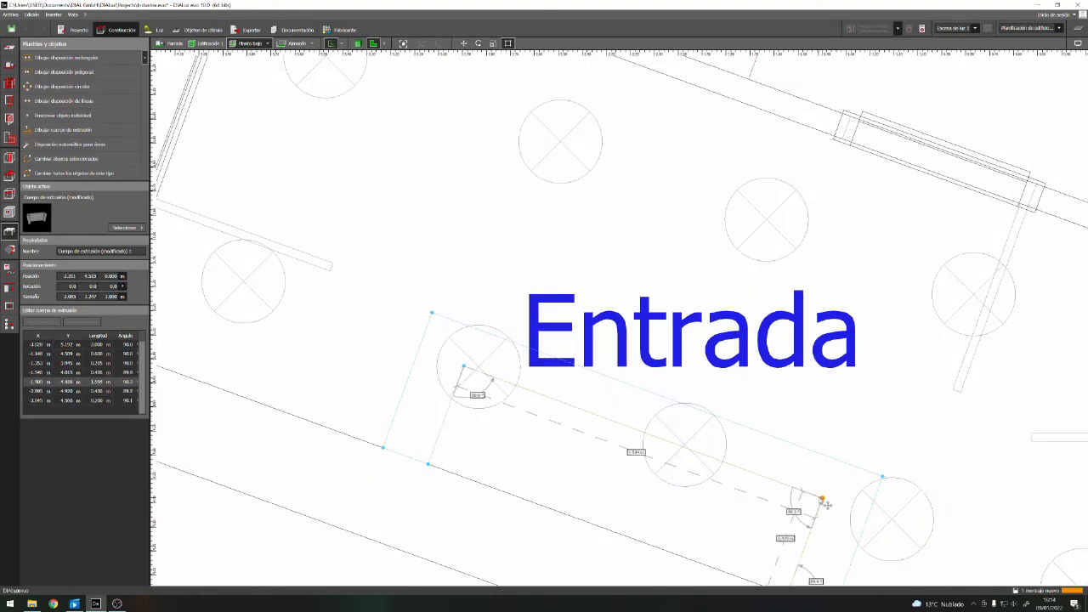
{"action": "scroll", "coordinate": [815, 501], "scroll_direction": "down", "scroll_amount": 2}
{"action": "key", "text": "Escape"}
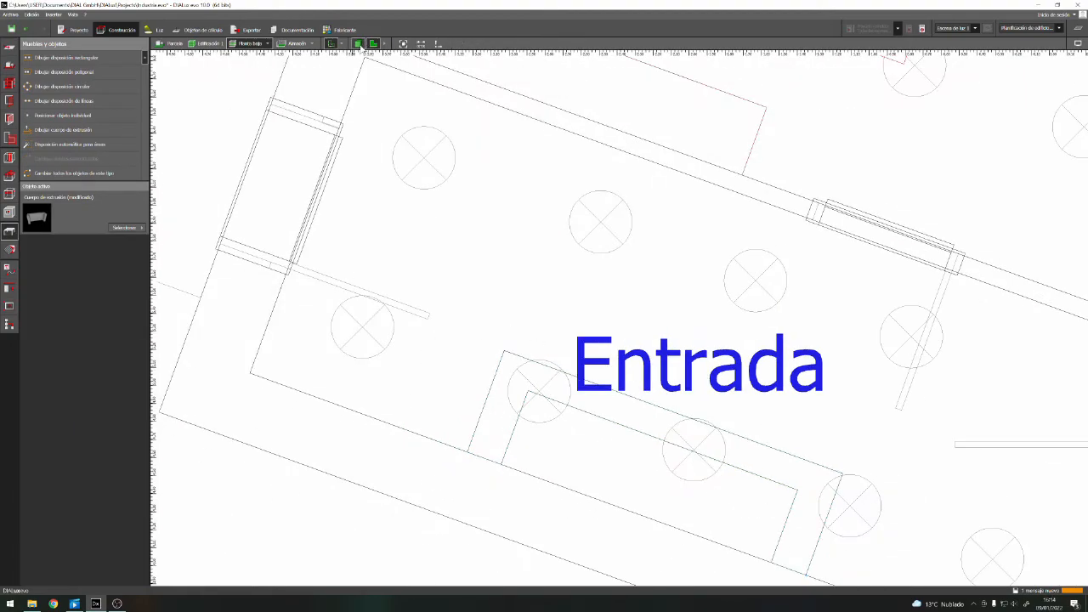
Set the counter's height to 0.750 m in the 3D view and deselect it
{"action": "left_click", "coordinate": [357, 43]}
{"action": "scroll", "coordinate": [724, 362], "scroll_direction": "up", "scroll_amount": 1}
{"action": "scroll", "coordinate": [679, 365], "scroll_direction": "down", "scroll_amount": 1}
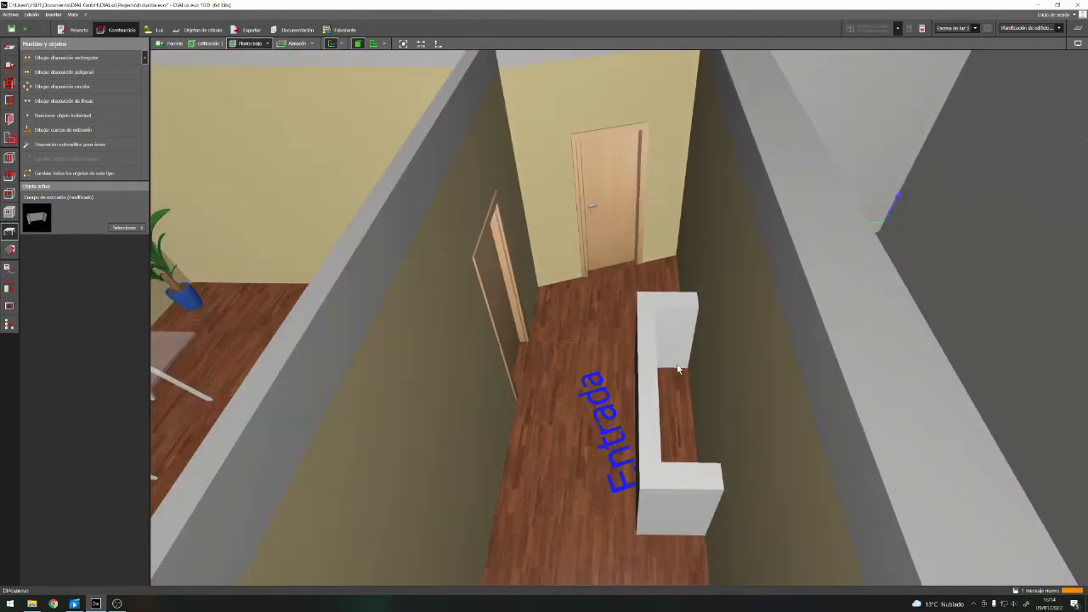
{"action": "left_click", "coordinate": [651, 485]}
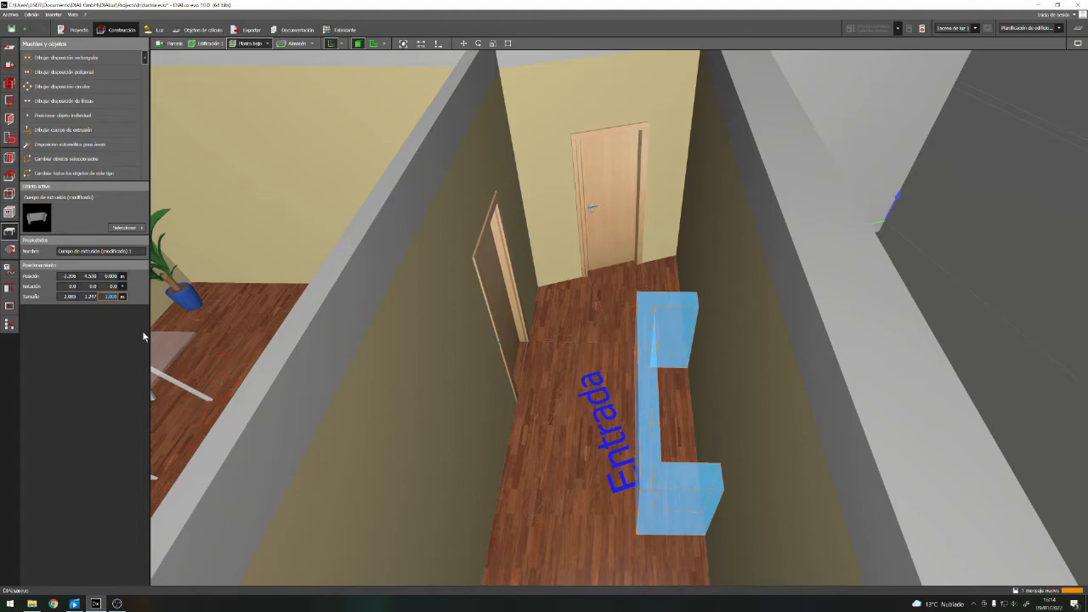
{"action": "key", "text": "Return"}
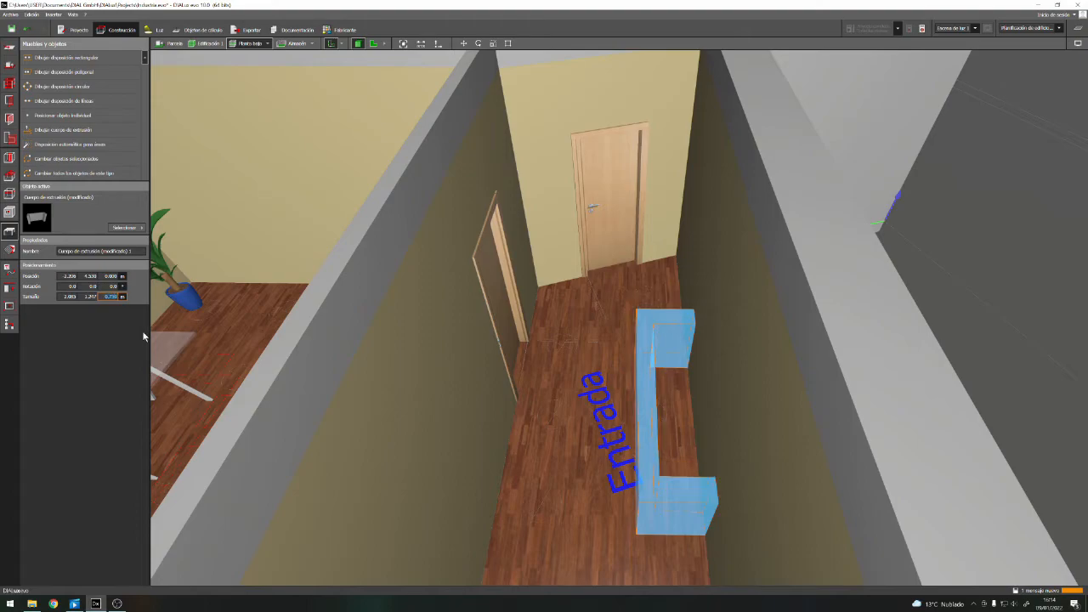
{"action": "left_click", "coordinate": [562, 438]}
Select the counter and open the colour catalogue for choosing its material
{"action": "scroll", "coordinate": [666, 487], "scroll_direction": "down", "scroll_amount": 3}
{"action": "scroll", "coordinate": [667, 491], "scroll_direction": "up", "scroll_amount": 4}
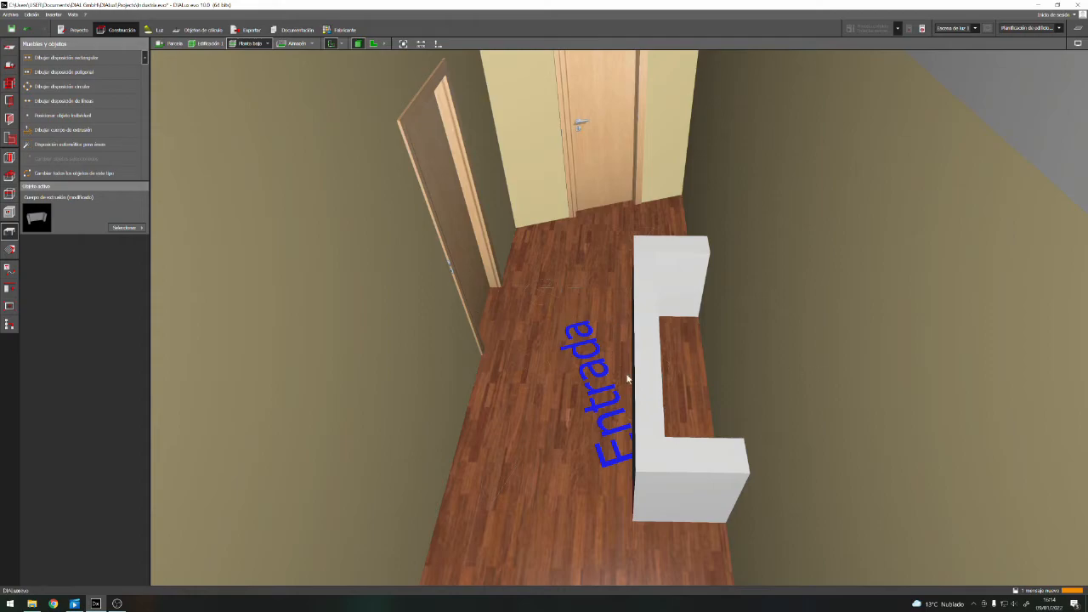
{"action": "scroll", "coordinate": [692, 383], "scroll_direction": "down", "scroll_amount": 3}
{"action": "scroll", "coordinate": [672, 465], "scroll_direction": "up", "scroll_amount": 3}
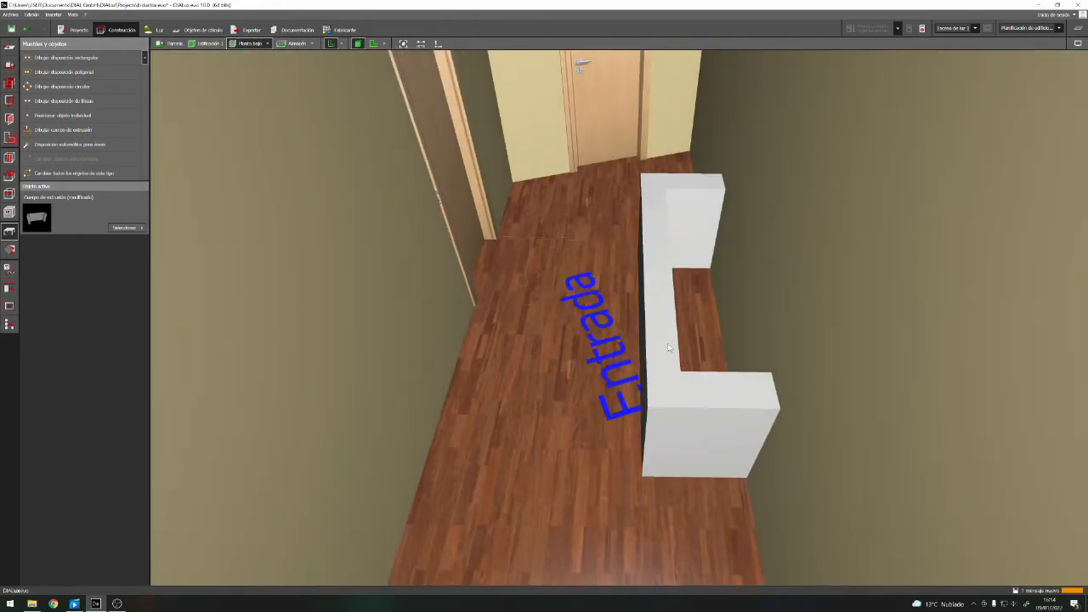
{"action": "left_click", "coordinate": [689, 410]}
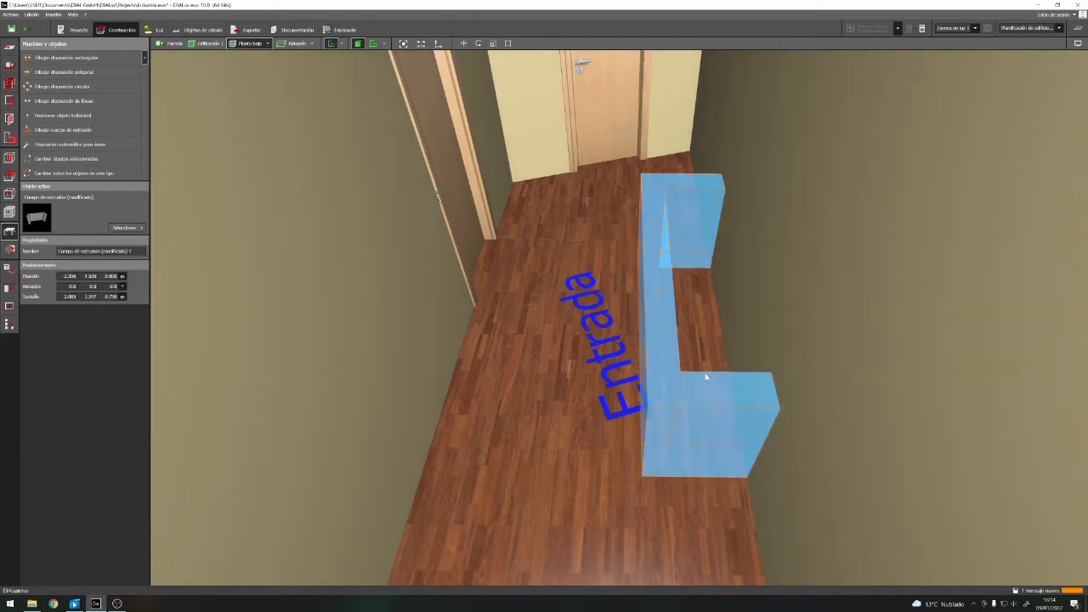
{"action": "left_click", "coordinate": [128, 228]}
{"action": "left_click", "coordinate": [127, 227]}
{"action": "left_click", "coordinate": [9, 249]}
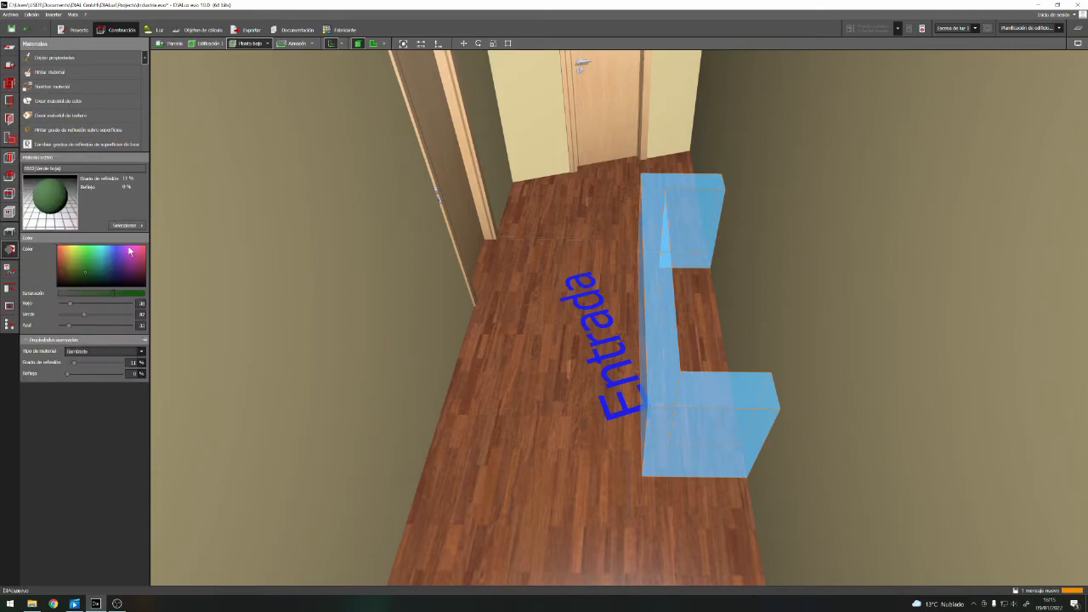
{"action": "left_click", "coordinate": [126, 225]}
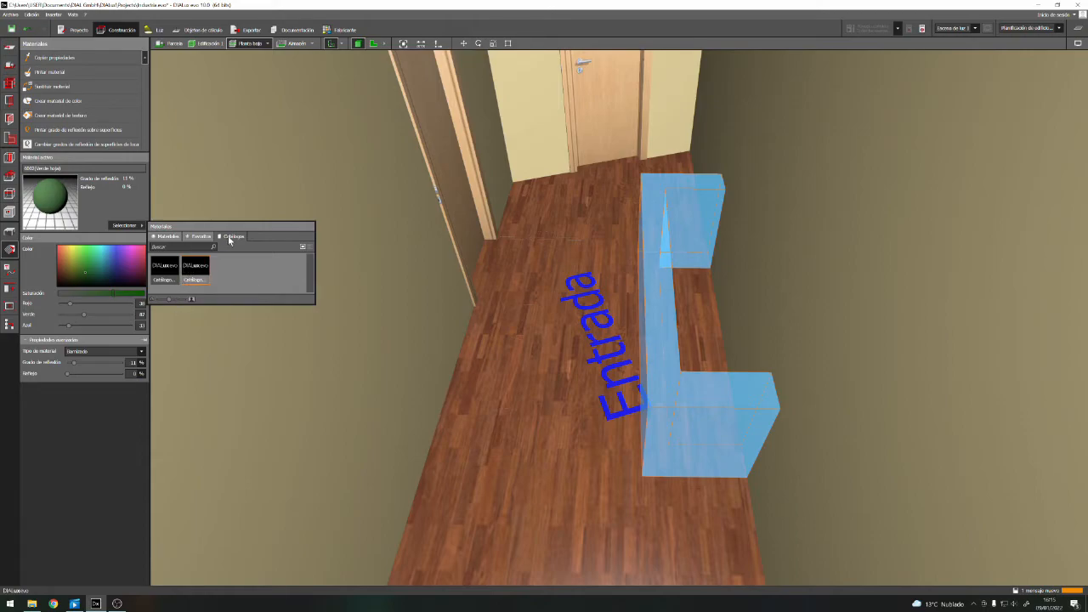
{"action": "left_click", "coordinate": [196, 269]}
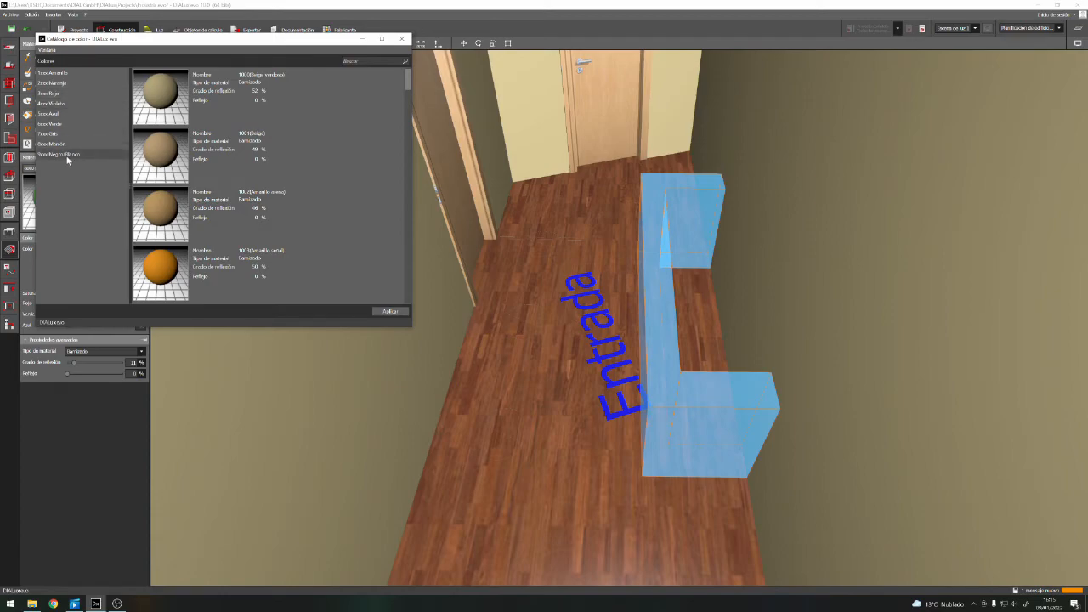
Choose 7035 (Gris claro) from the 7xxx Gris colour series and apply it to the counter
{"action": "left_click", "coordinate": [51, 134]}
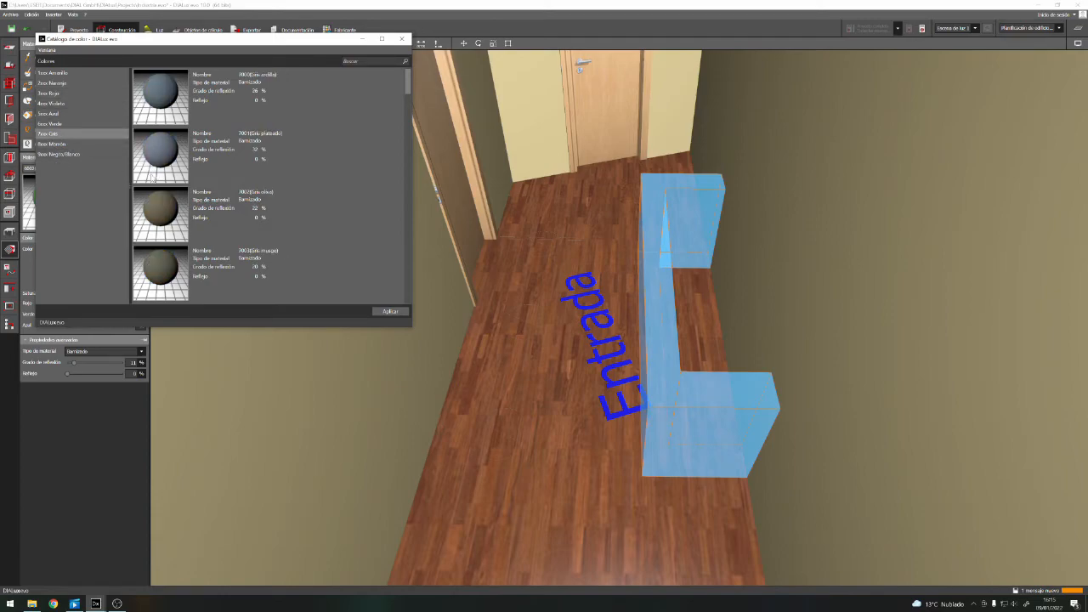
{"action": "scroll", "coordinate": [399, 135], "scroll_direction": "down", "scroll_amount": 3}
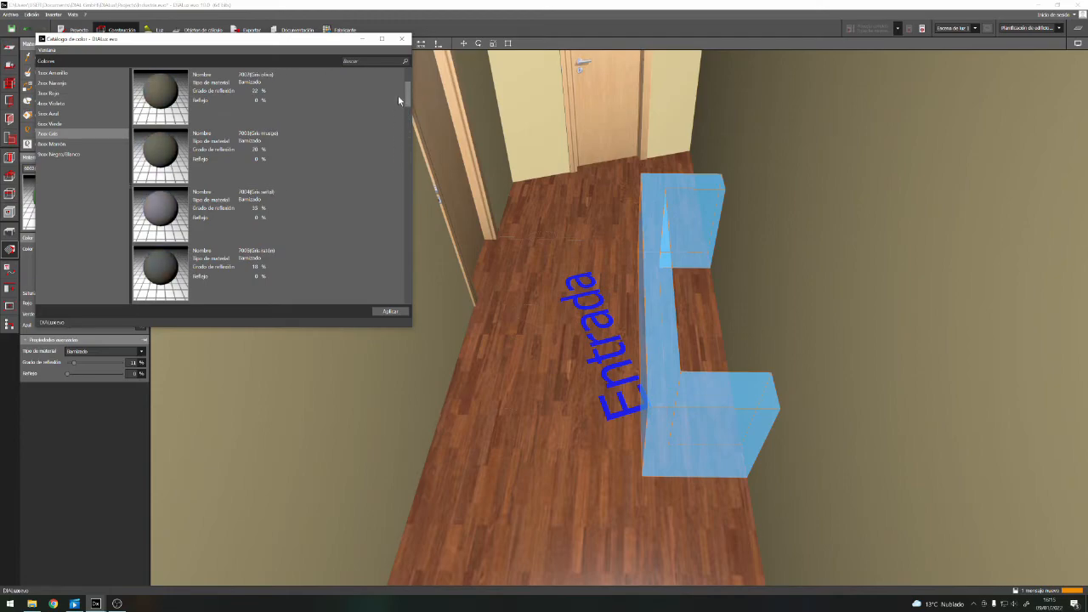
{"action": "scroll", "coordinate": [398, 99], "scroll_direction": "down", "scroll_amount": 2}
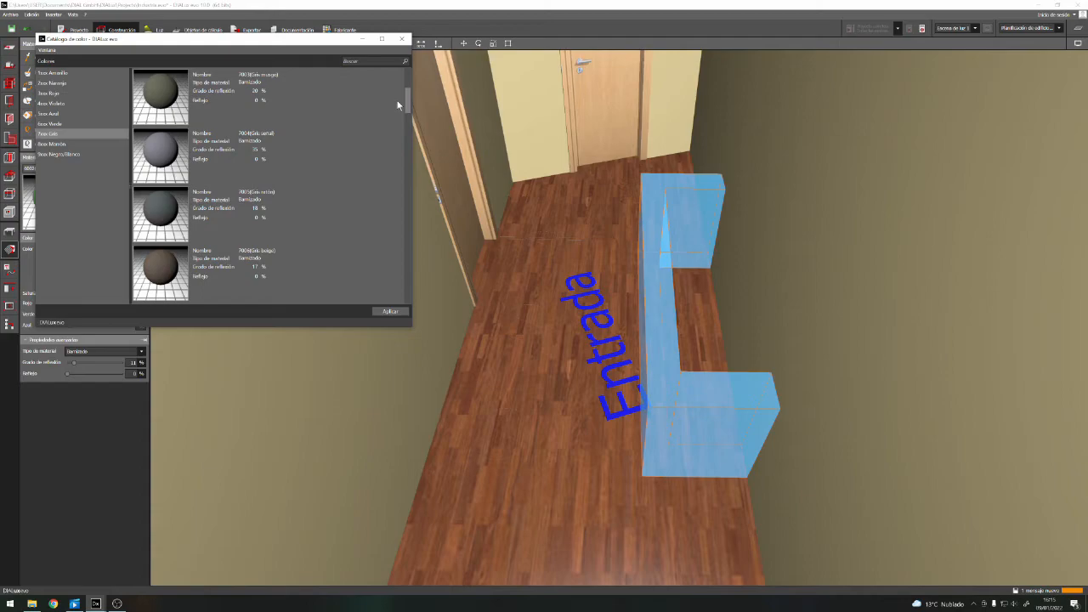
{"action": "scroll", "coordinate": [391, 128], "scroll_direction": "down", "scroll_amount": 4}
{"action": "scroll", "coordinate": [390, 169], "scroll_direction": "down", "scroll_amount": 7}
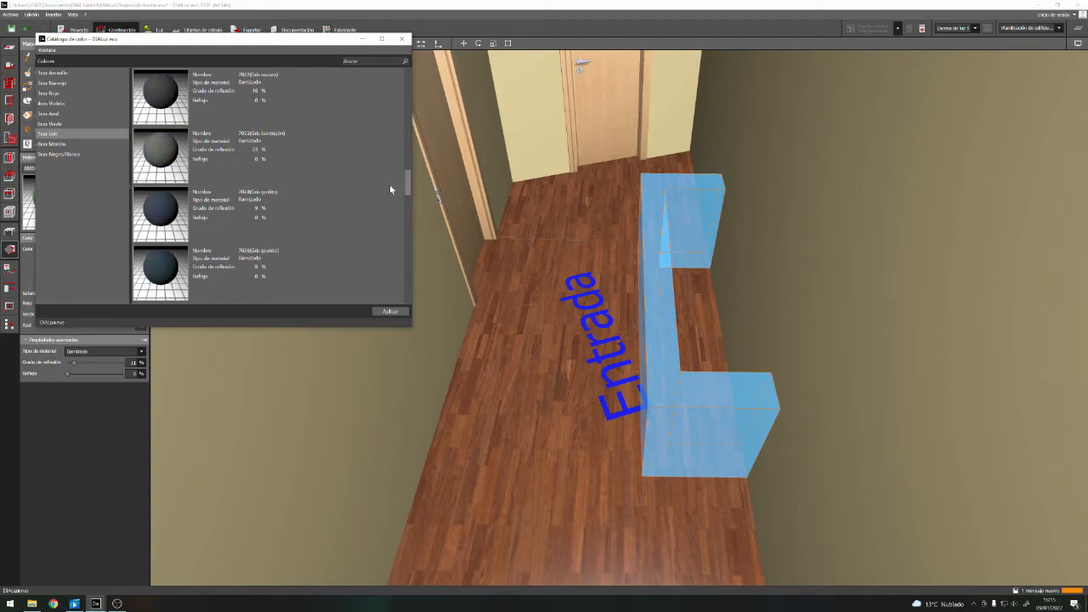
{"action": "scroll", "coordinate": [384, 217], "scroll_direction": "down", "scroll_amount": 3}
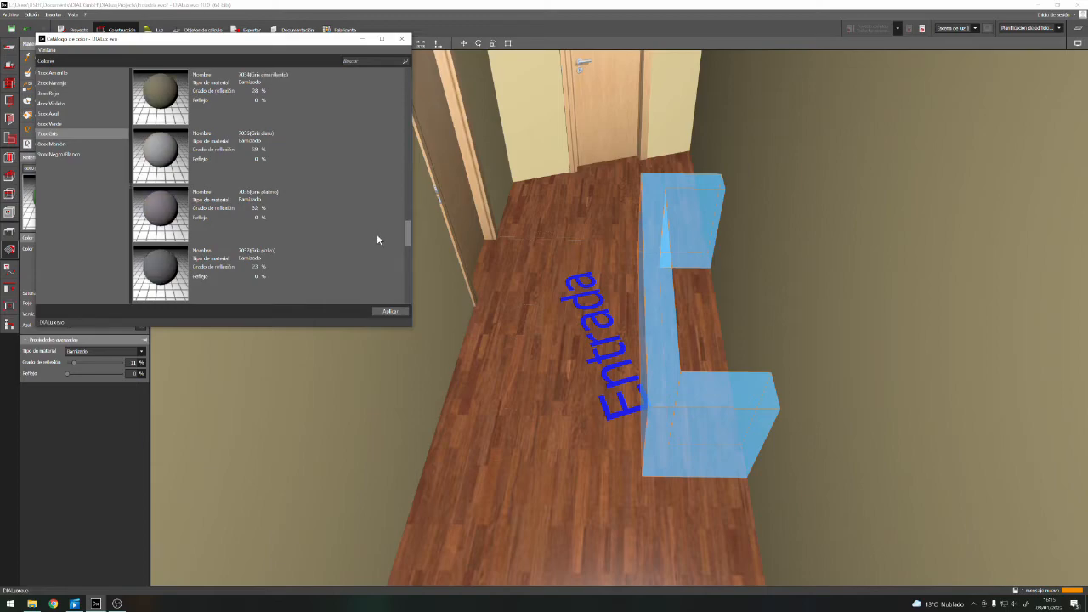
{"action": "scroll", "coordinate": [161, 149], "scroll_direction": "down", "scroll_amount": 1}
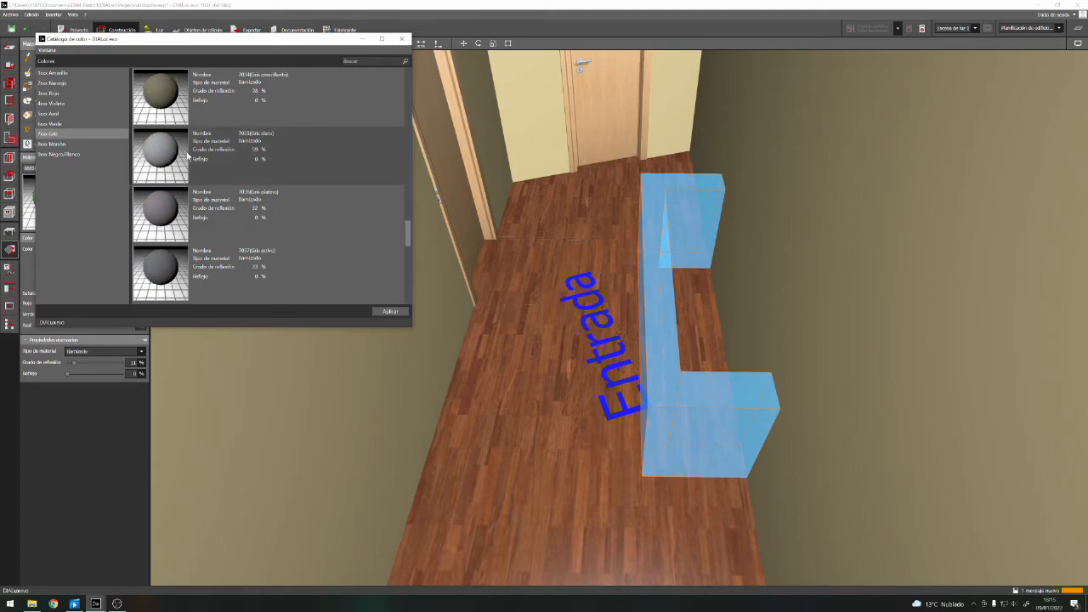
{"action": "double_click", "coordinate": [165, 159]}
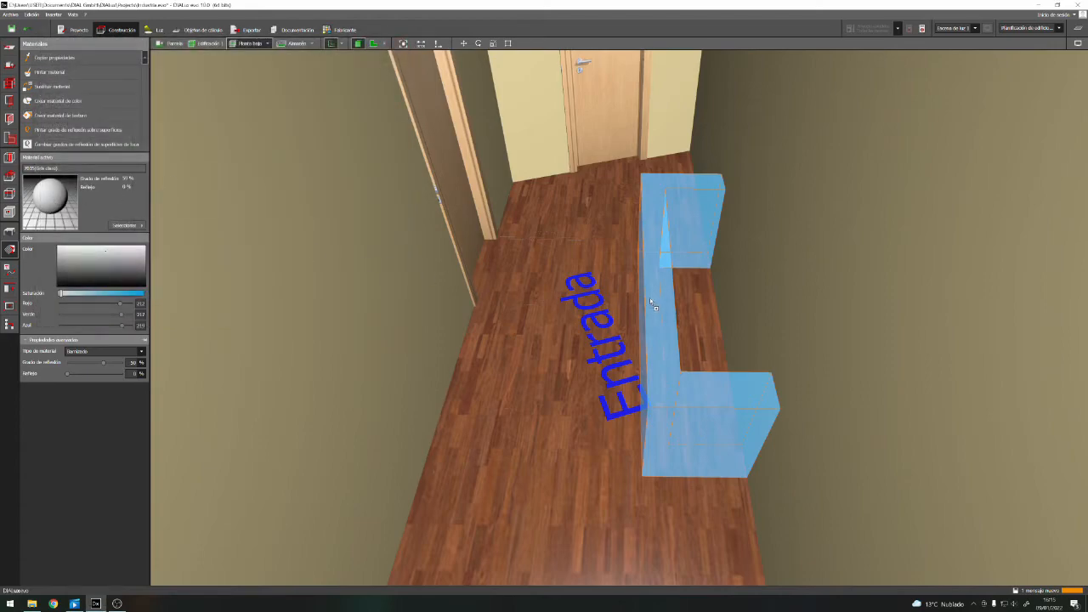
{"action": "left_click", "coordinate": [648, 343]}
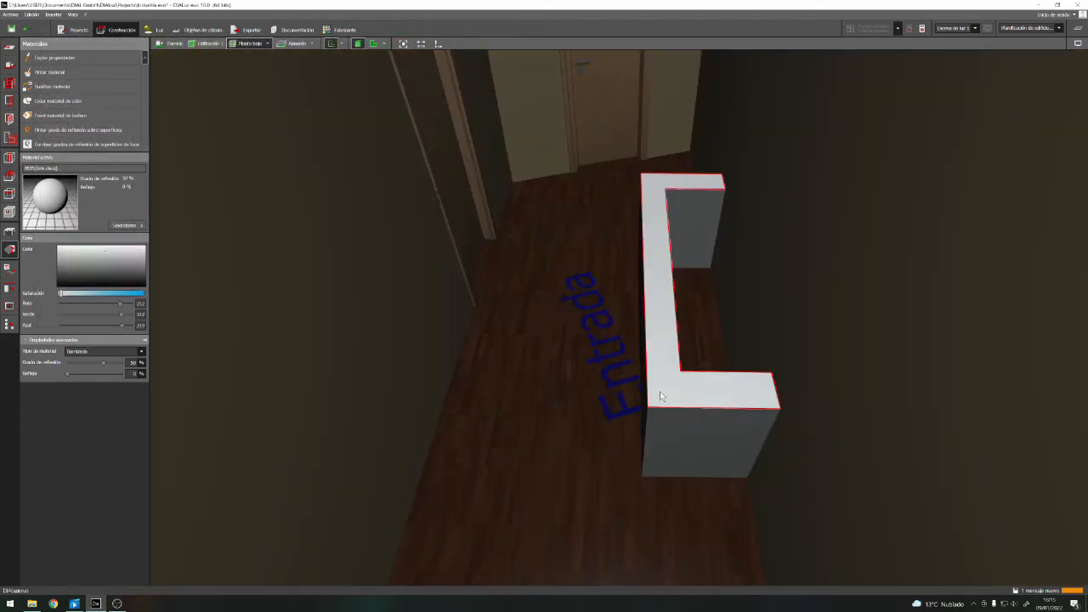
{"action": "left_click", "coordinate": [541, 337]}
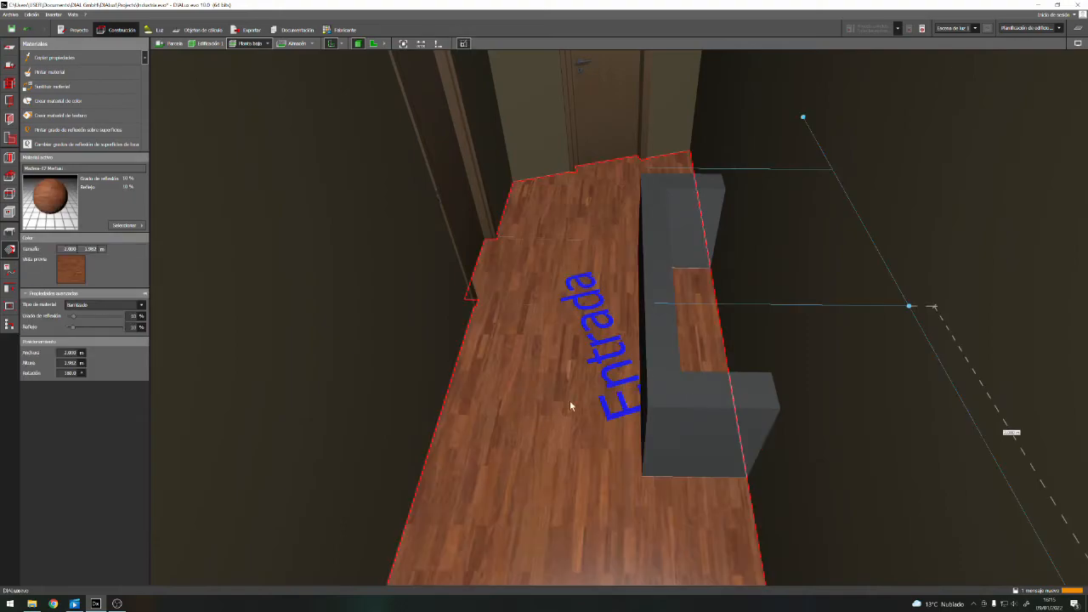
Pick up the grey material from the Entrada counter and set its material type to Metálico
{"action": "left_click", "coordinate": [662, 251]}
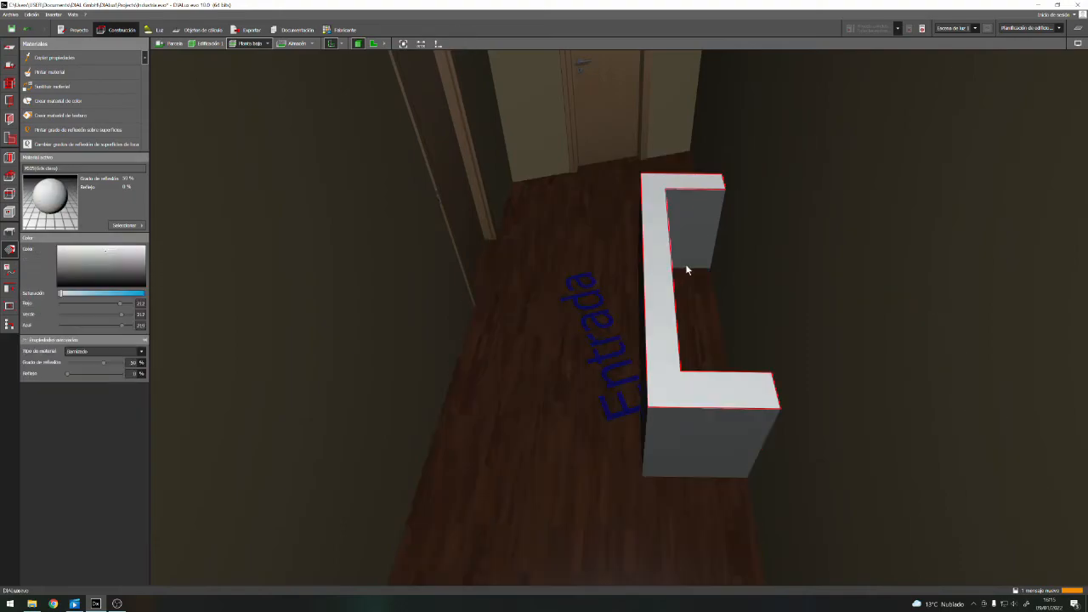
{"action": "scroll", "coordinate": [729, 258], "scroll_direction": "down", "scroll_amount": 6}
{"action": "scroll", "coordinate": [730, 219], "scroll_direction": "up", "scroll_amount": 8}
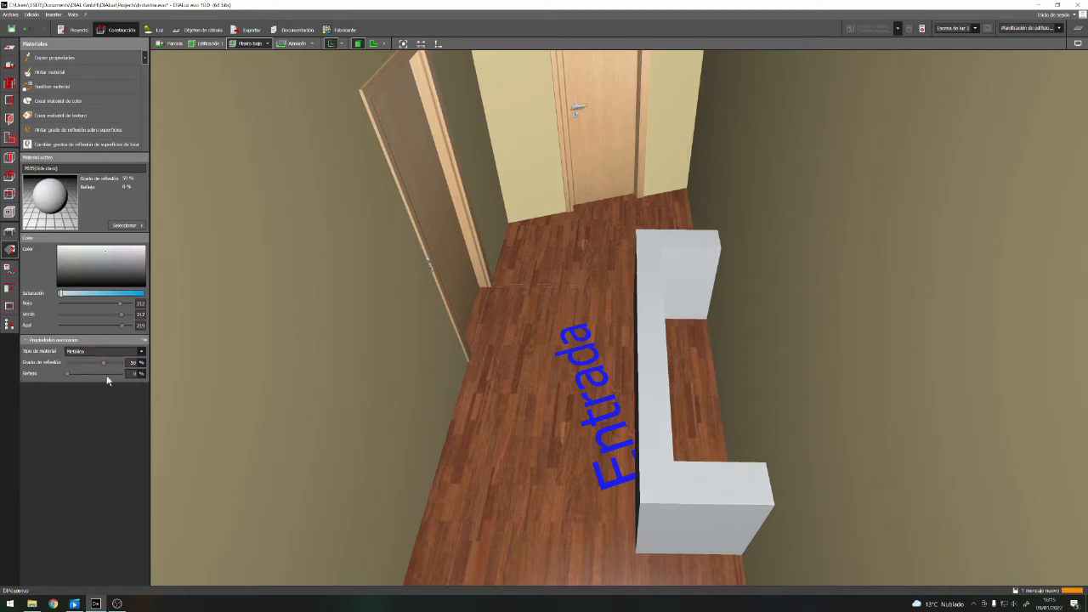
Examine the painted Entrada counter and the neighbouring Oficinas room in the 3D model from several angles
{"action": "scroll", "coordinate": [553, 373], "scroll_direction": "down", "scroll_amount": 2}
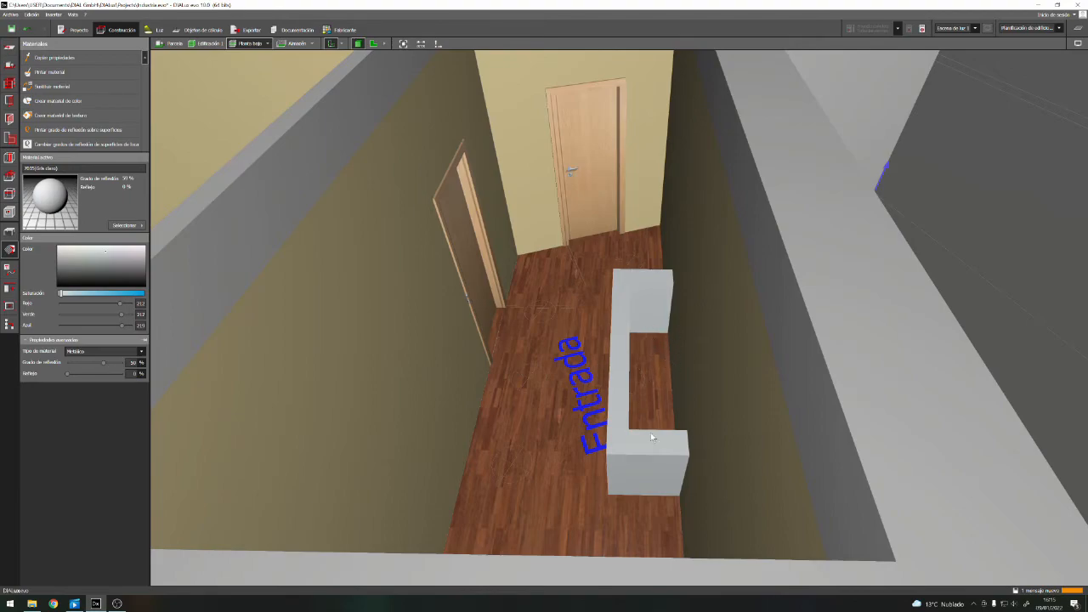
{"action": "right_click_drag", "start_coordinate": [563, 422], "coordinate": [621, 416]}
{"action": "right_click_drag", "start_coordinate": [704, 395], "coordinate": [651, 434]}
{"action": "right_click_drag", "start_coordinate": [607, 351], "coordinate": [496, 361]}
{"action": "scroll", "coordinate": [495, 361], "scroll_direction": "down", "scroll_amount": 4}
{"action": "right_click_drag", "start_coordinate": [571, 440], "coordinate": [513, 310]}
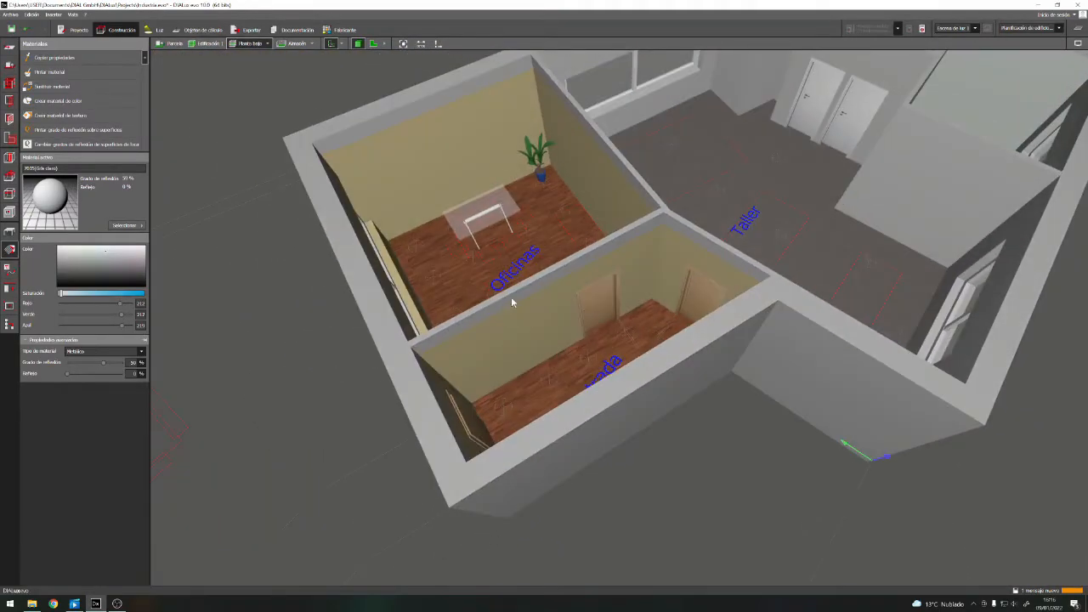
{"action": "scroll", "coordinate": [522, 231], "scroll_direction": "up", "scroll_amount": 5}
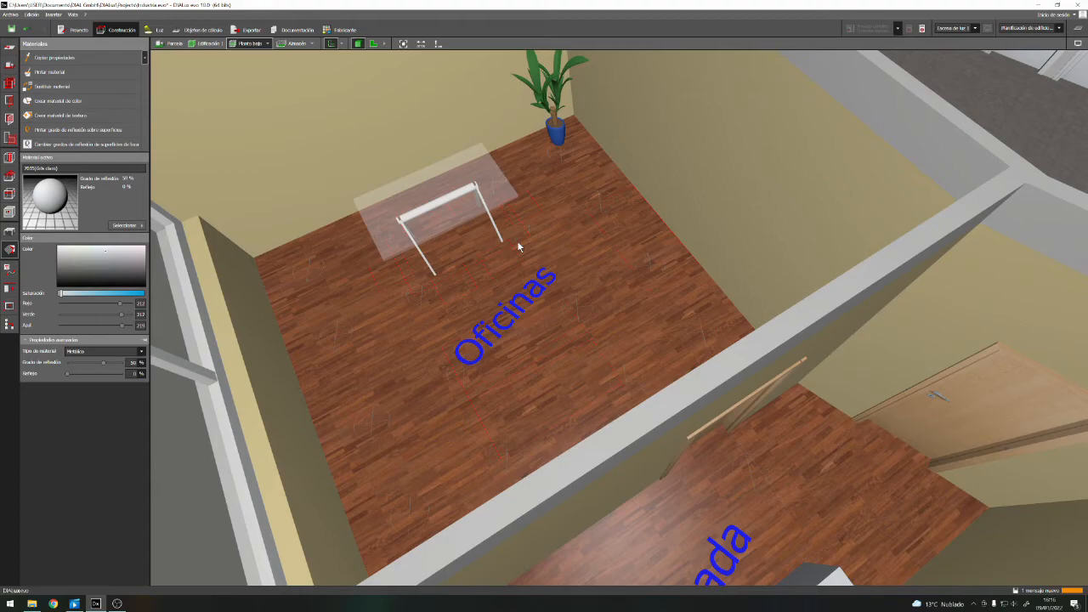
{"action": "scroll", "coordinate": [472, 347], "scroll_direction": "down", "scroll_amount": 2}
{"action": "scroll", "coordinate": [472, 347], "scroll_direction": "down", "scroll_amount": 5}
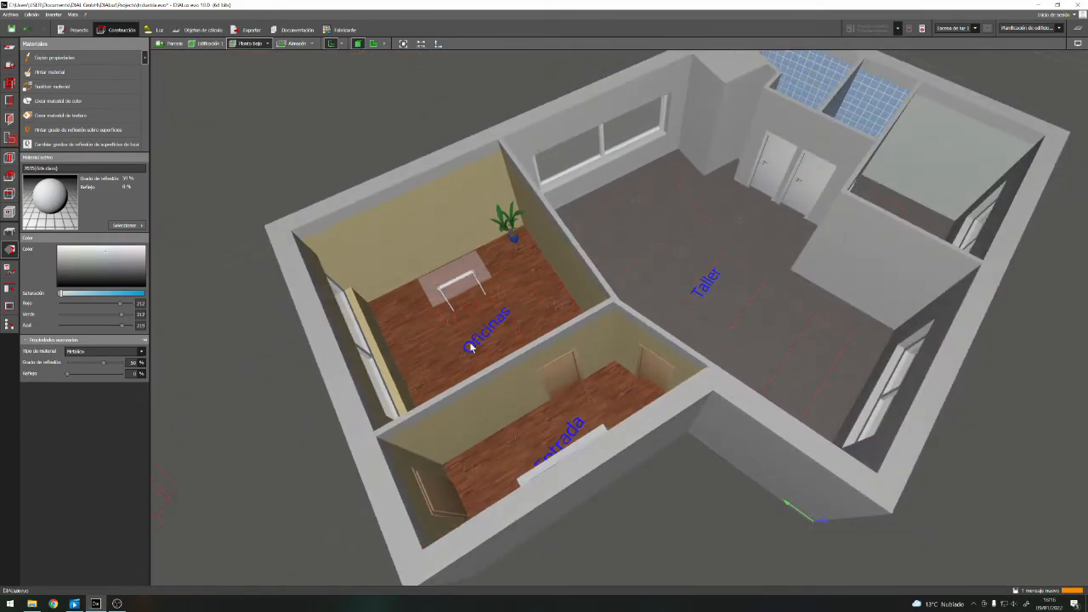
{"action": "scroll", "coordinate": [610, 418], "scroll_direction": "up", "scroll_amount": 4}
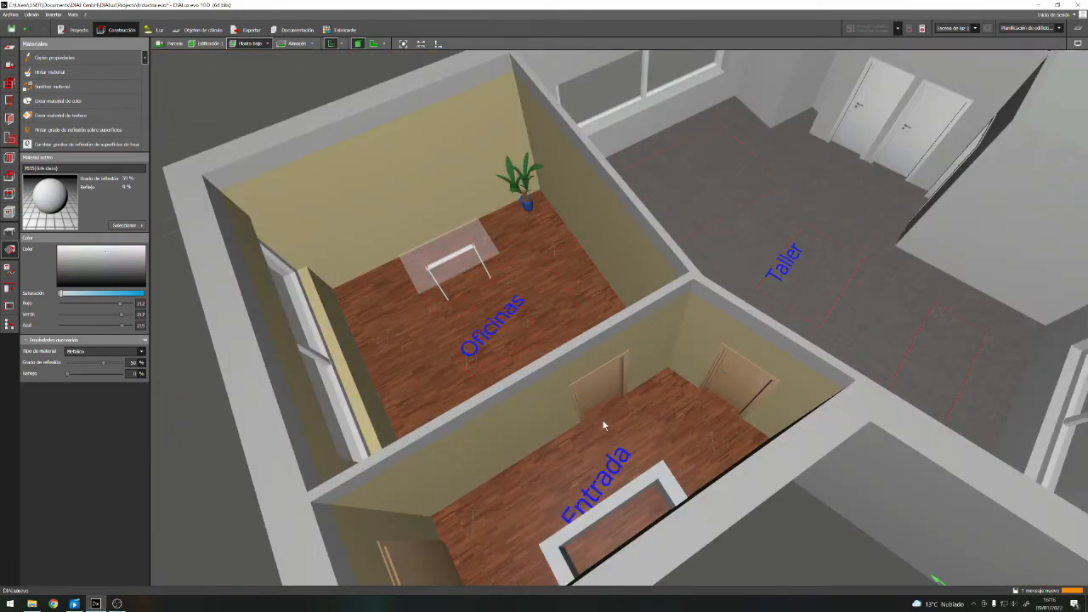
{"action": "right_click_drag", "start_coordinate": [672, 447], "coordinate": [570, 425]}
{"action": "scroll", "coordinate": [569, 425], "scroll_direction": "up", "scroll_amount": 2}
Switch to the floor plan at Oficinas and choose the 100x60 estándar table from the catalogue's office furniture
{"action": "left_click", "coordinate": [374, 43]}
{"action": "scroll", "coordinate": [583, 308], "scroll_direction": "up", "scroll_amount": 4}
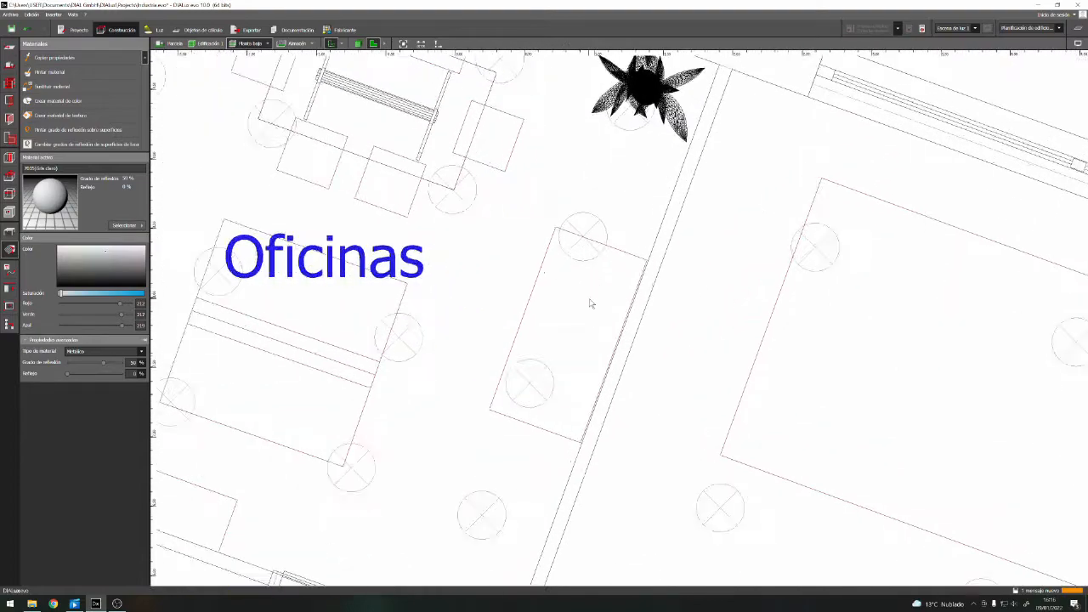
{"action": "left_click", "coordinate": [10, 232]}
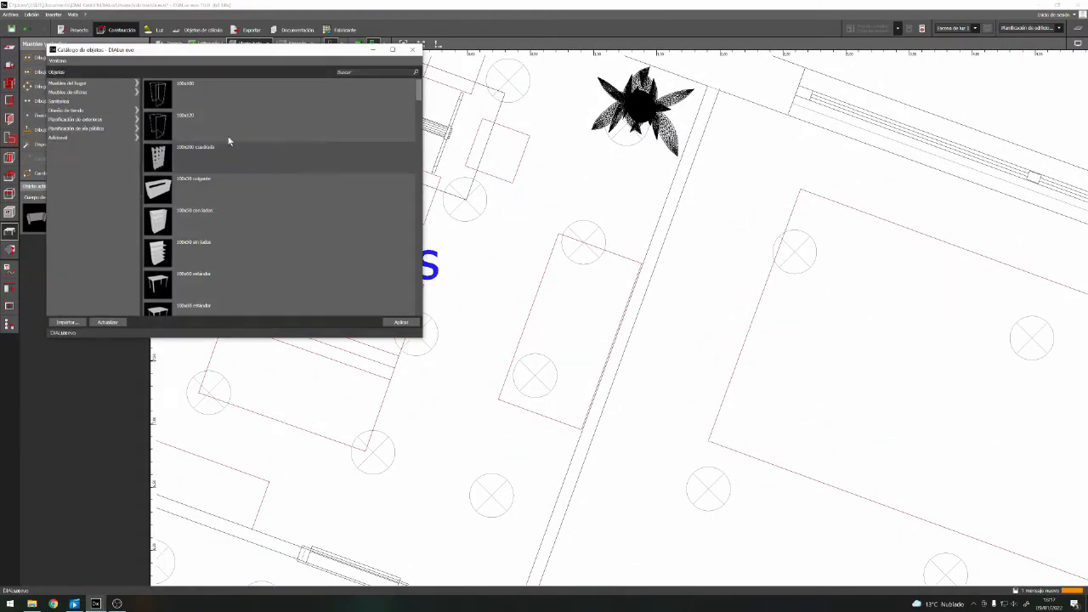
{"action": "left_click", "coordinate": [79, 102]}
{"action": "left_click", "coordinate": [70, 87]}
{"action": "double_click", "coordinate": [222, 93]}
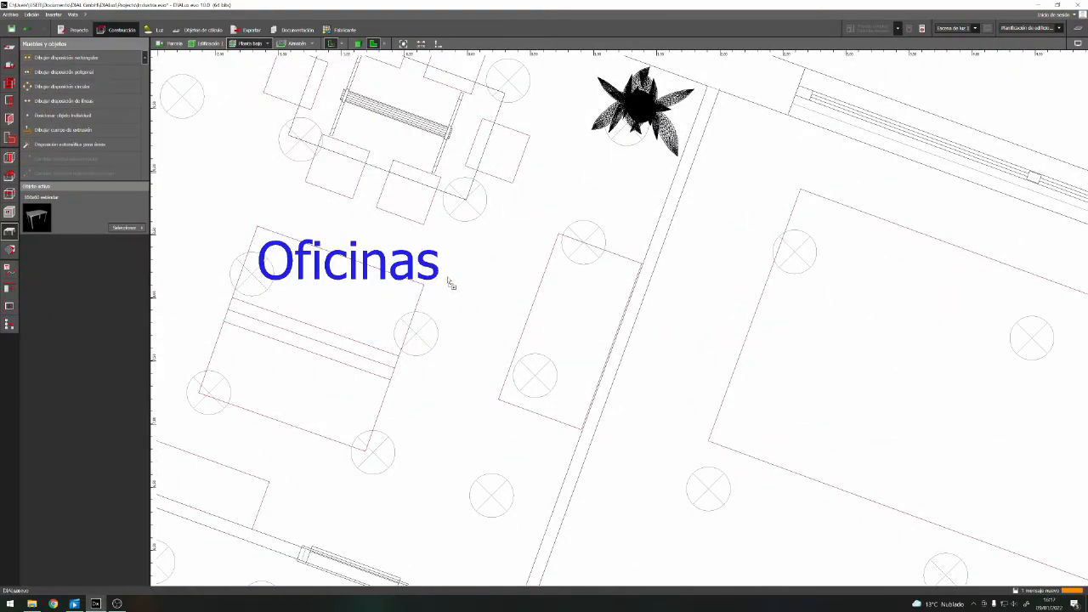
Place the table in the rectangular outline beside the Taller wall and rotate it 70° to align with the outline
{"action": "left_click", "coordinate": [575, 314]}
{"action": "right_click", "coordinate": [579, 315]}
{"action": "left_click", "coordinate": [602, 334]}
{"action": "left_click_drag", "start_coordinate": [642, 310], "coordinate": [602, 247]}
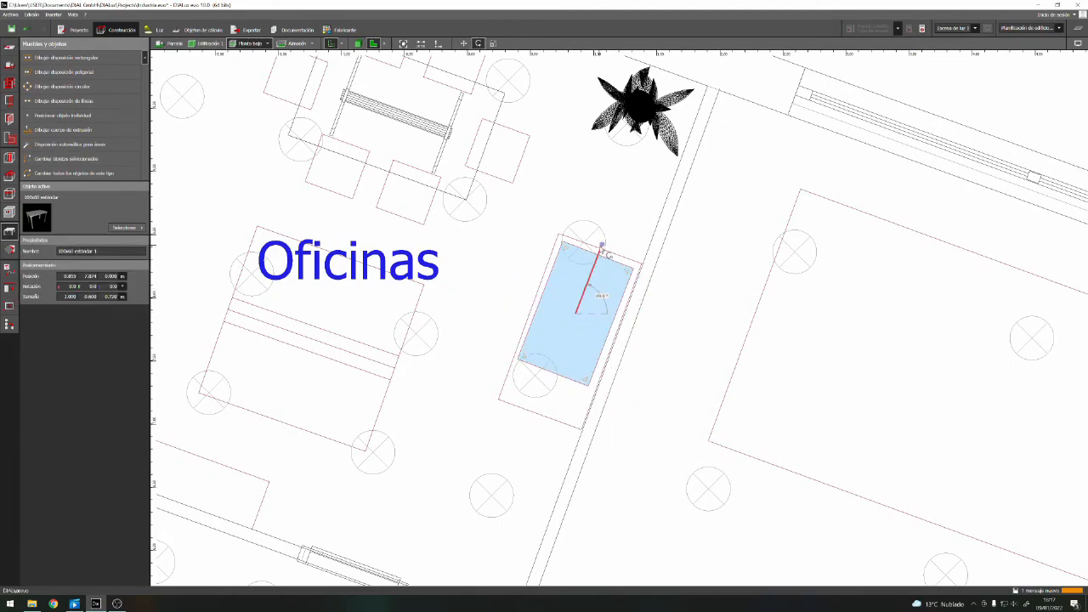
Scale the table to fill its outline against the Taller wall, making it 1.400 m long and 0.700 m wide
{"action": "right_click", "coordinate": [565, 303]}
{"action": "left_click", "coordinate": [588, 334]}
{"action": "left_click_drag", "start_coordinate": [540, 300], "coordinate": [529, 297]}
{"action": "scroll", "coordinate": [608, 301], "scroll_direction": "up", "scroll_amount": 8}
{"action": "left_click_drag", "start_coordinate": [564, 178], "coordinate": [569, 162]}
{"action": "scroll", "coordinate": [564, 182], "scroll_direction": "down", "scroll_amount": 5}
{"action": "scroll", "coordinate": [495, 328], "scroll_direction": "up", "scroll_amount": 5}
{"action": "left_click_drag", "start_coordinate": [501, 399], "coordinate": [461, 510]}
{"action": "scroll", "coordinate": [659, 340], "scroll_direction": "up", "scroll_amount": 5}
{"action": "left_click", "coordinate": [806, 326]}
{"action": "scroll", "coordinate": [733, 274], "scroll_direction": "down", "scroll_amount": 5}
{"action": "left_click", "coordinate": [706, 153]}
{"action": "right_click", "coordinate": [718, 247]}
{"action": "left_click", "coordinate": [741, 280]}
{"action": "left_click", "coordinate": [525, 315]}
{"action": "left_click_drag", "start_coordinate": [693, 414], "coordinate": [697, 413]}
{"action": "scroll", "coordinate": [651, 238], "scroll_direction": "down", "scroll_amount": 5}
Show the table in the 3D view and pick its tabletop surface for changing the material
{"action": "left_click", "coordinate": [358, 43]}
{"action": "scroll", "coordinate": [646, 250], "scroll_direction": "up", "scroll_amount": 5}
{"action": "right_click_drag", "start_coordinate": [646, 250], "coordinate": [526, 408]}
{"action": "scroll", "coordinate": [549, 456], "scroll_direction": "up", "scroll_amount": 5}
{"action": "left_click", "coordinate": [10, 249]}
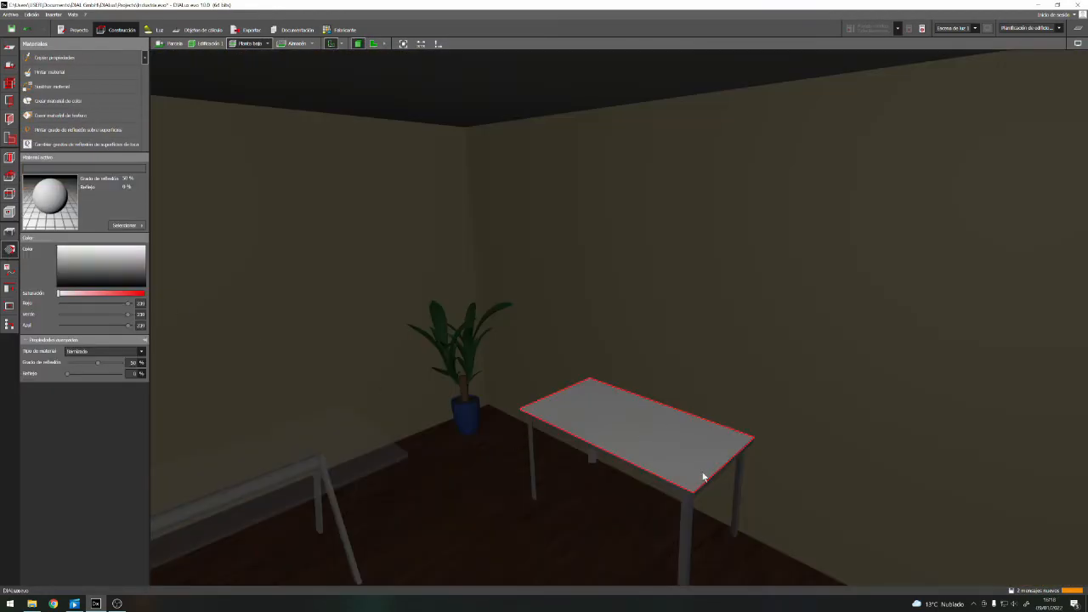
{"action": "left_click", "coordinate": [10, 231]}
{"action": "left_click", "coordinate": [625, 425]}
{"action": "left_click", "coordinate": [10, 249]}
{"action": "left_click", "coordinate": [501, 473]}
{"action": "scroll", "coordinate": [540, 437], "scroll_direction": "down", "scroll_amount": 1}
{"action": "left_click", "coordinate": [612, 429]}
Choose an oak (Roble) texture from the interior furniture materials and paint the tabletop and legs with it
{"action": "left_click", "coordinate": [126, 226]}
{"action": "left_click", "coordinate": [155, 275]}
{"action": "left_click", "coordinate": [132, 146]}
{"action": "left_click", "coordinate": [260, 272]}
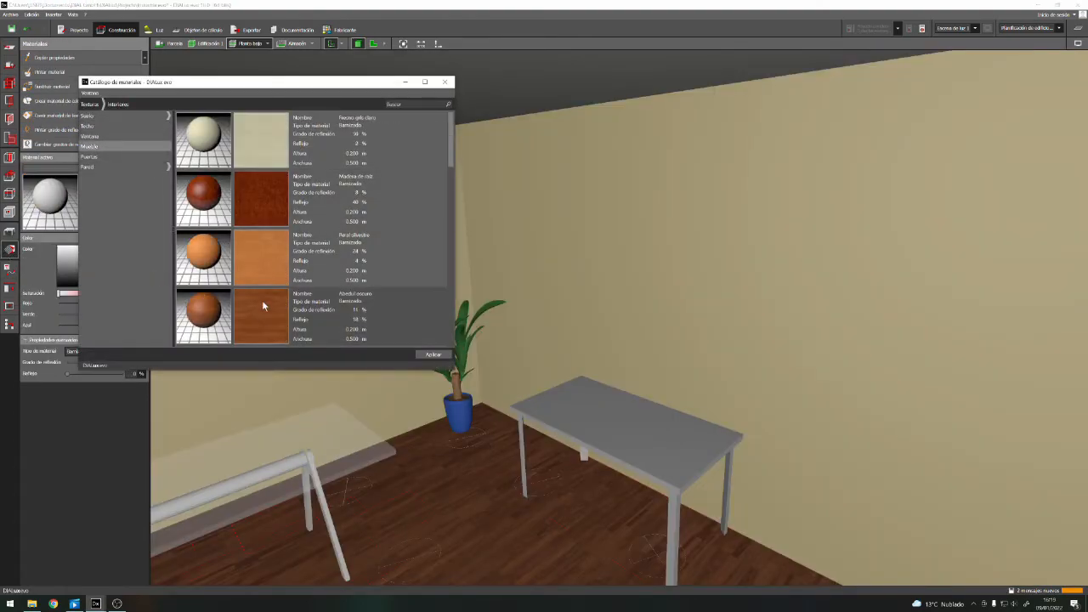
{"action": "double_click", "coordinate": [257, 195]}
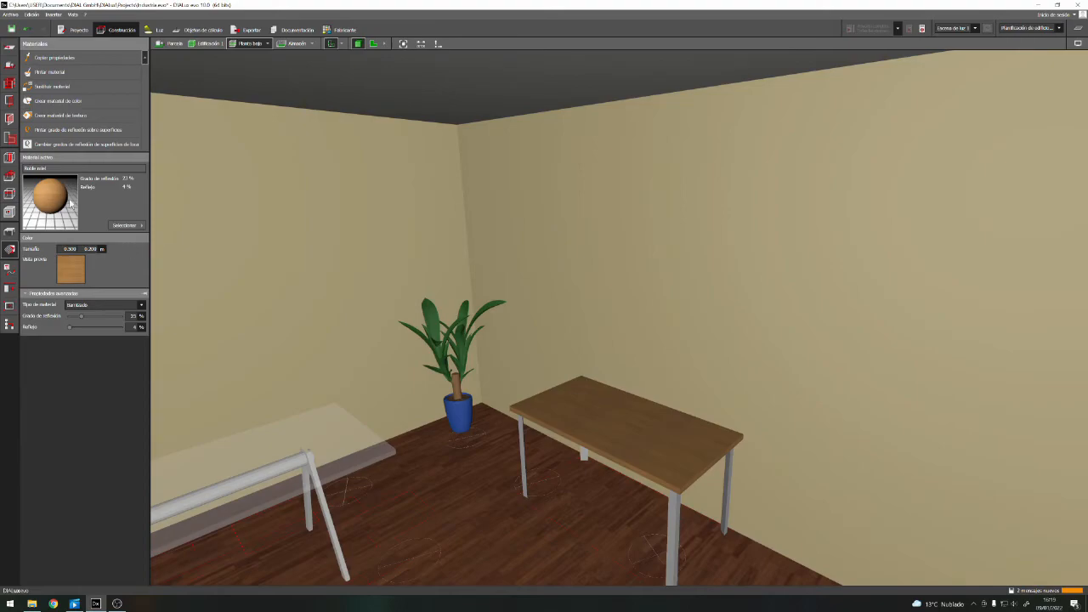
{"action": "left_click", "coordinate": [522, 446]}
Select the table as an object and set its height to 0.5 m
{"action": "left_click", "coordinate": [10, 231]}
{"action": "scroll", "coordinate": [324, 321], "scroll_direction": "down", "scroll_amount": 1}
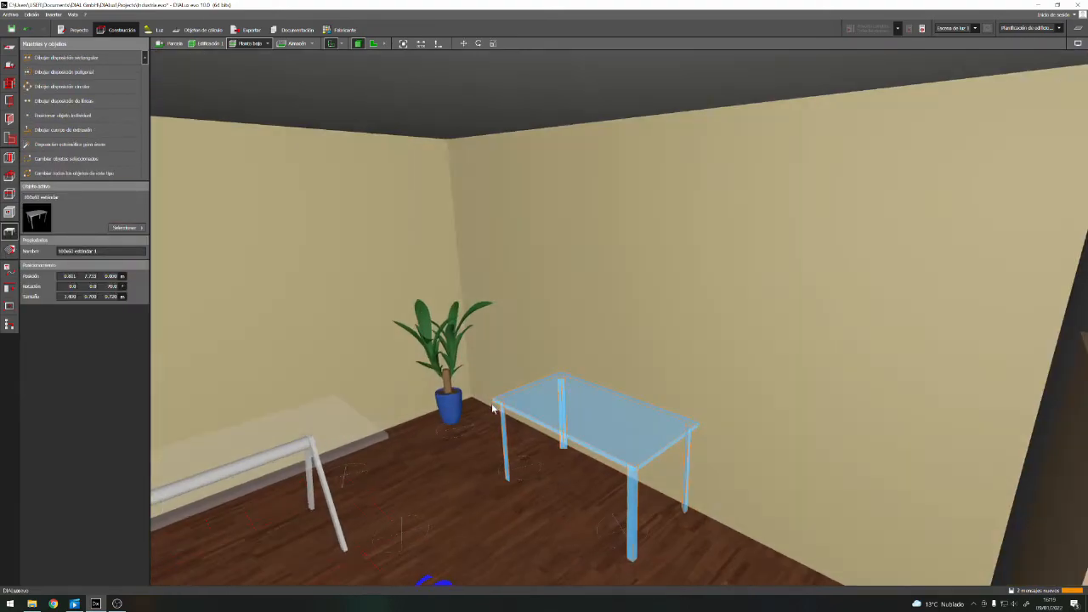
{"action": "type", "text": "0.5"}
{"action": "key", "text": "Return"}
{"action": "scroll", "coordinate": [490, 423], "scroll_direction": "down", "scroll_amount": 2}
{"action": "left_click", "coordinate": [490, 422]}
{"action": "right_click_drag", "start_coordinate": [489, 423], "coordinate": [447, 488]}
{"action": "scroll", "coordinate": [447, 488], "scroll_direction": "down", "scroll_amount": 3}
Place a side-panelled "con lados" shelving unit along the Entrada wall of Oficinas and scale it to about 2.2 × 0.4 m
{"action": "left_click", "coordinate": [127, 227]}
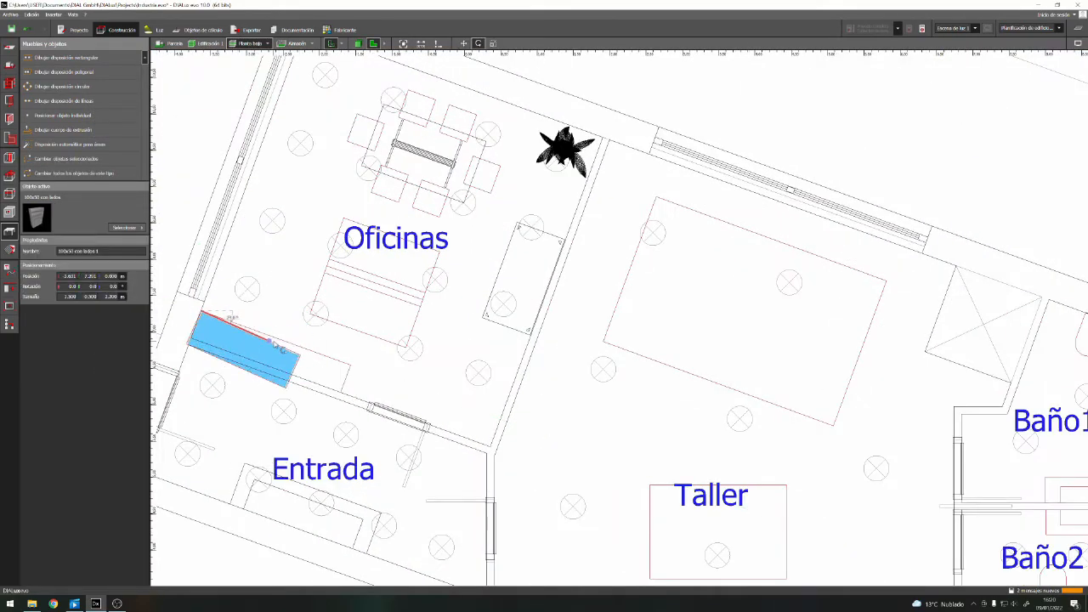
{"action": "scroll", "coordinate": [276, 344], "scroll_direction": "up", "scroll_amount": 3}
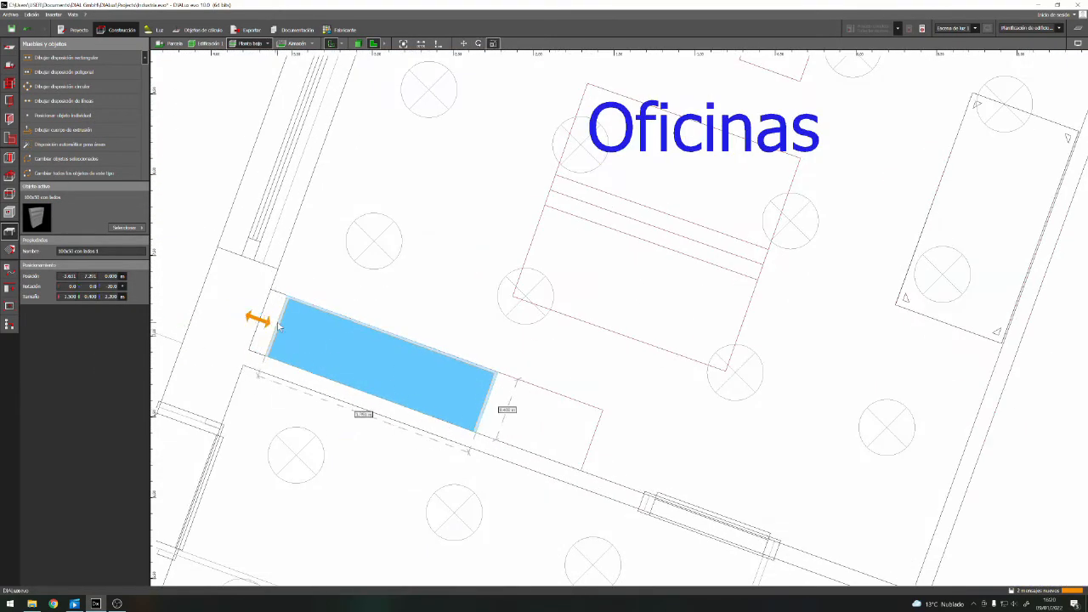
{"action": "left_click_drag", "start_coordinate": [275, 327], "coordinate": [261, 323]}
{"action": "left_click_drag", "start_coordinate": [490, 401], "coordinate": [575, 431]}
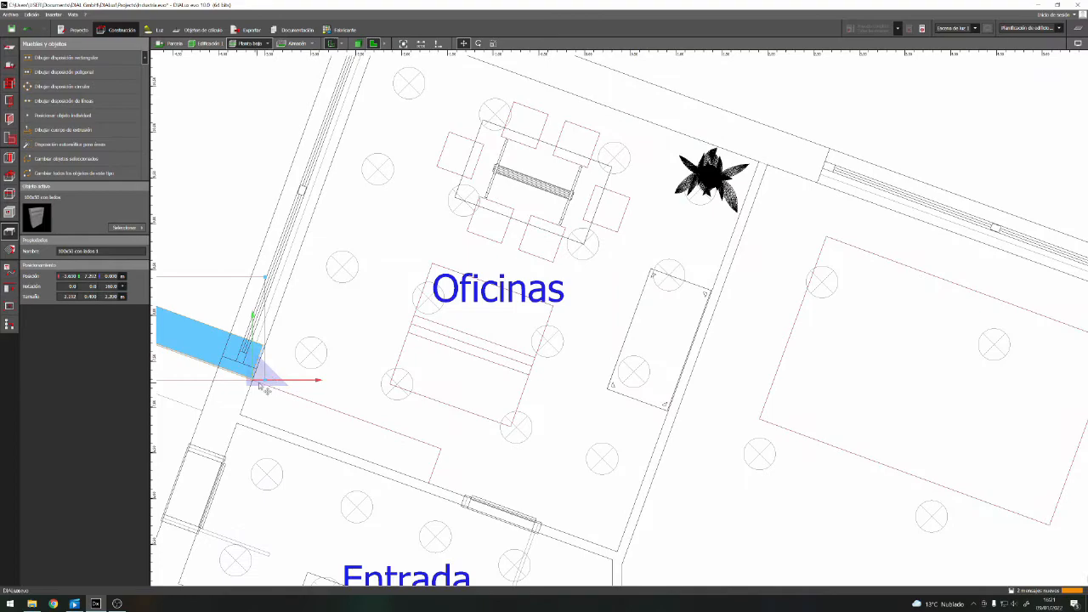
Turn the shelving unit to a 160° rotation so it faces the room and move it back into its outline
{"action": "left_click_drag", "start_coordinate": [255, 377], "coordinate": [449, 473]}
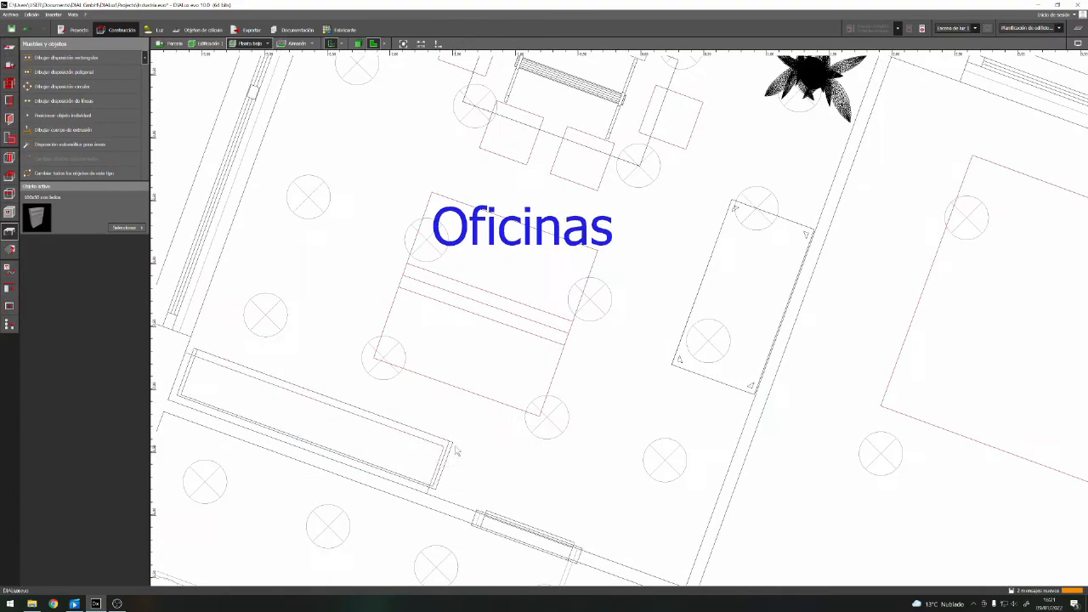
{"action": "left_click", "coordinate": [294, 386]}
{"action": "right_click", "coordinate": [312, 420]}
{"action": "left_click", "coordinate": [360, 436]}
{"action": "right_click", "coordinate": [362, 439]}
{"action": "left_click", "coordinate": [401, 445]}
{"action": "left_click_drag", "start_coordinate": [452, 489], "coordinate": [447, 495]}
Paint the shelving unit with the active oak texture in the 3D view
{"action": "scroll", "coordinate": [450, 500], "scroll_direction": "up", "scroll_amount": 5}
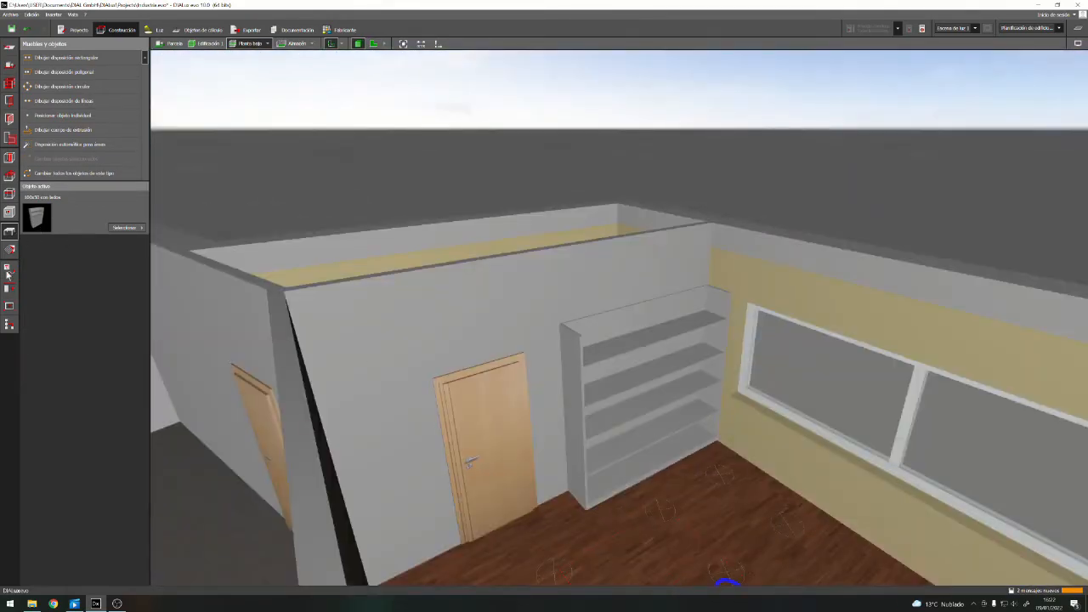
{"action": "left_click", "coordinate": [10, 249]}
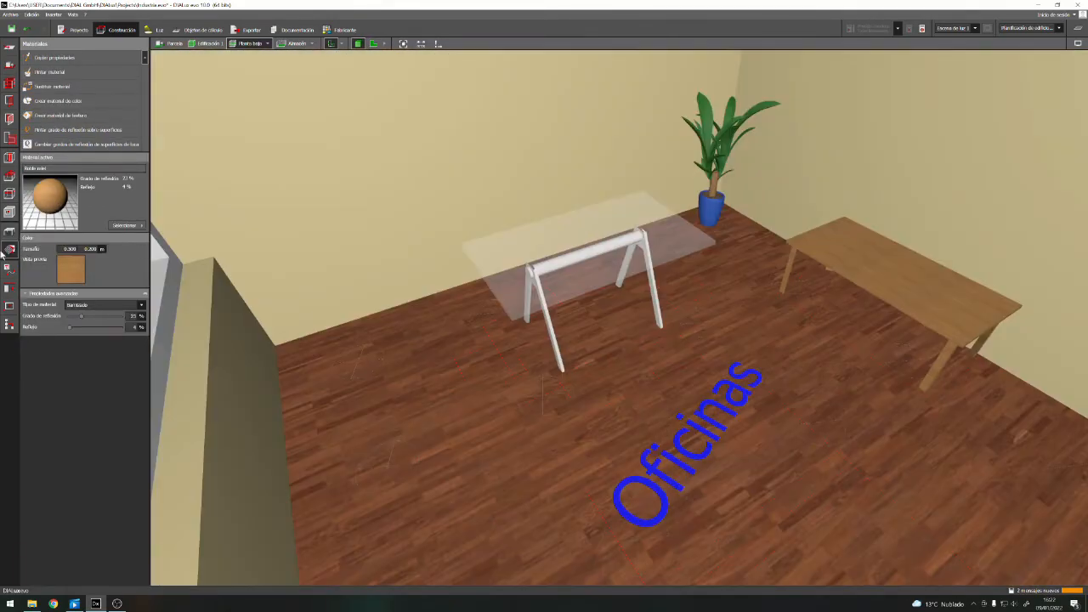
Choose a "Silla tipo" chair from the office furniture in the object catalogue
{"action": "left_click", "coordinate": [9, 230]}
{"action": "left_click", "coordinate": [121, 226]}
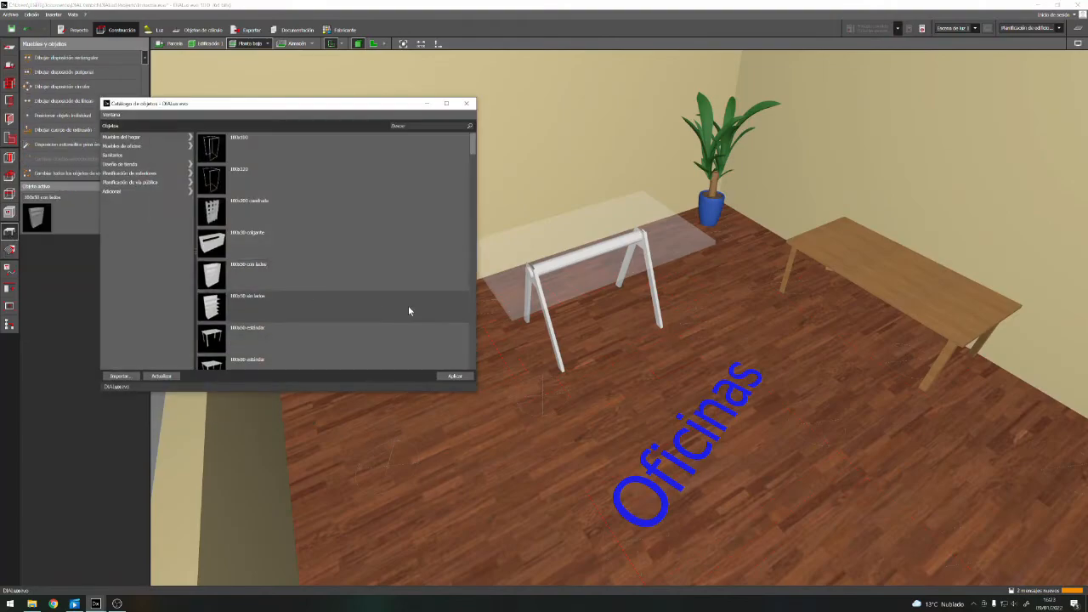
{"action": "left_click", "coordinate": [159, 146]}
{"action": "left_click_drag", "start_coordinate": [474, 167], "coordinate": [474, 309]}
{"action": "left_click_drag", "start_coordinate": [475, 257], "coordinate": [474, 315]}
{"action": "double_click", "coordinate": [242, 306]}
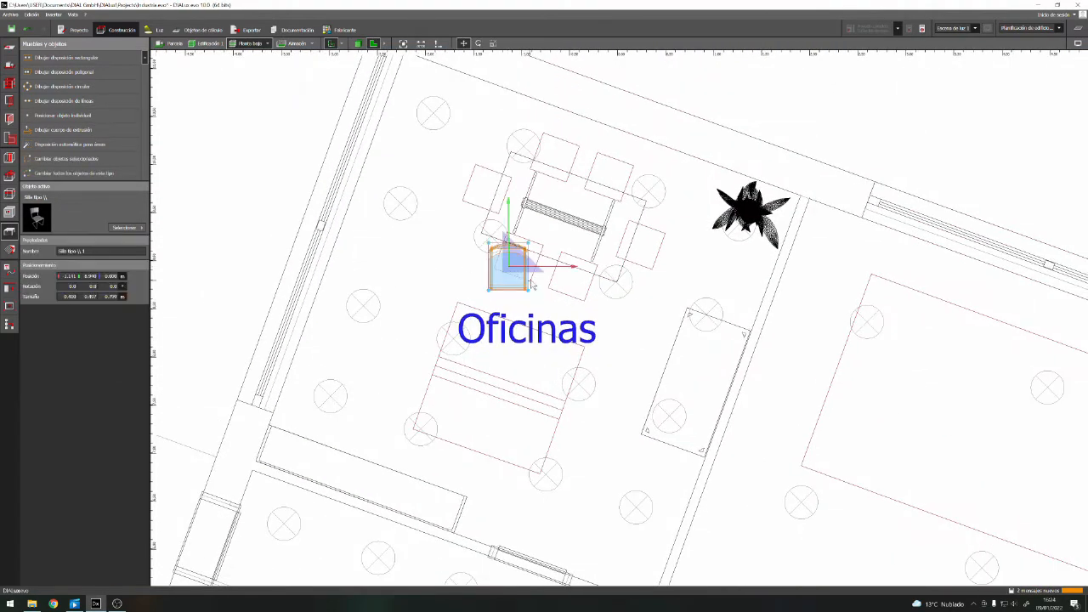
Place a chair at the meeting table in Oficinas, rotate it to face the table and move it into its outline
{"action": "scroll", "coordinate": [533, 286], "scroll_direction": "up", "scroll_amount": 5}
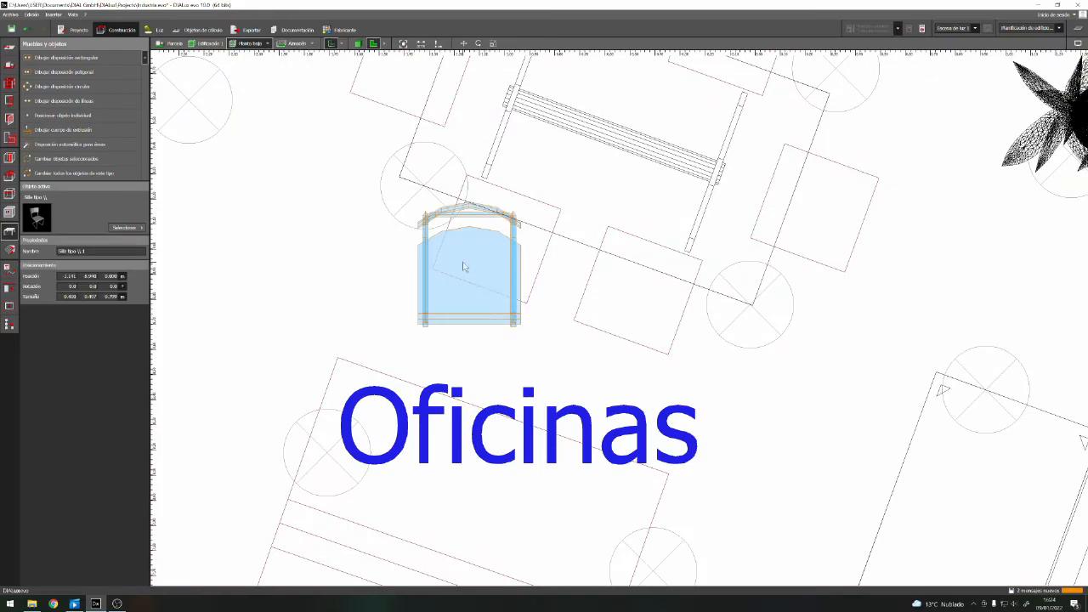
{"action": "right_click", "coordinate": [463, 266]}
{"action": "left_click", "coordinate": [485, 290]}
{"action": "left_click_drag", "start_coordinate": [543, 264], "coordinate": [347, 229]}
{"action": "right_click", "coordinate": [488, 258]}
{"action": "left_click", "coordinate": [501, 272]}
{"action": "left_click_drag", "start_coordinate": [485, 267], "coordinate": [510, 252]}
{"action": "left_click", "coordinate": [552, 318]}
Check the chair in 3D, then add a second chair in the adjacent outline on the same side, facing the meeting table
{"action": "scroll", "coordinate": [554, 319], "scroll_direction": "down", "scroll_amount": 2}
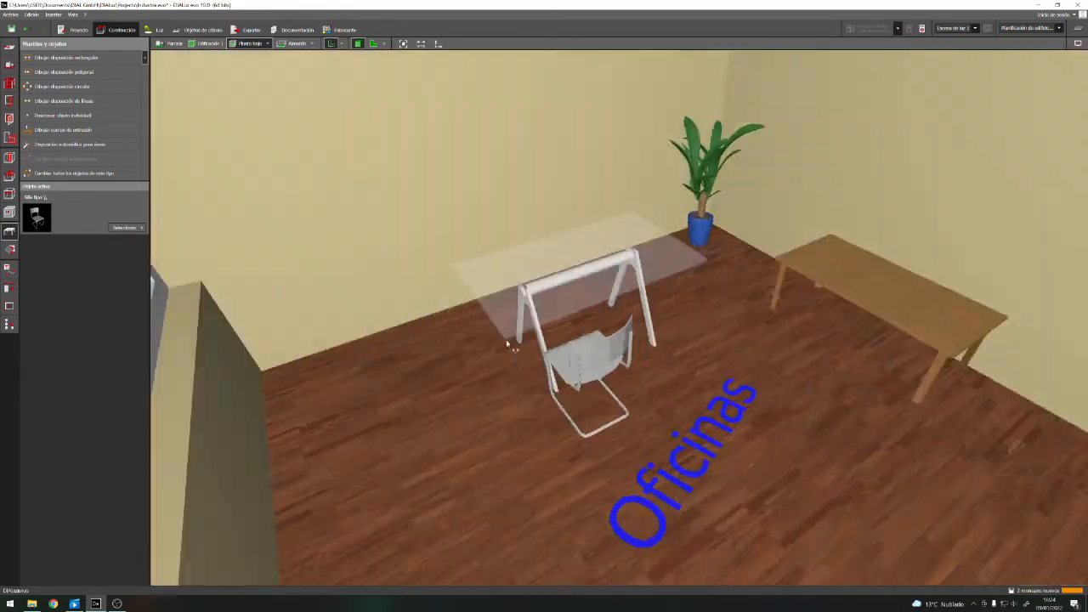
{"action": "left_click", "coordinate": [513, 321]}
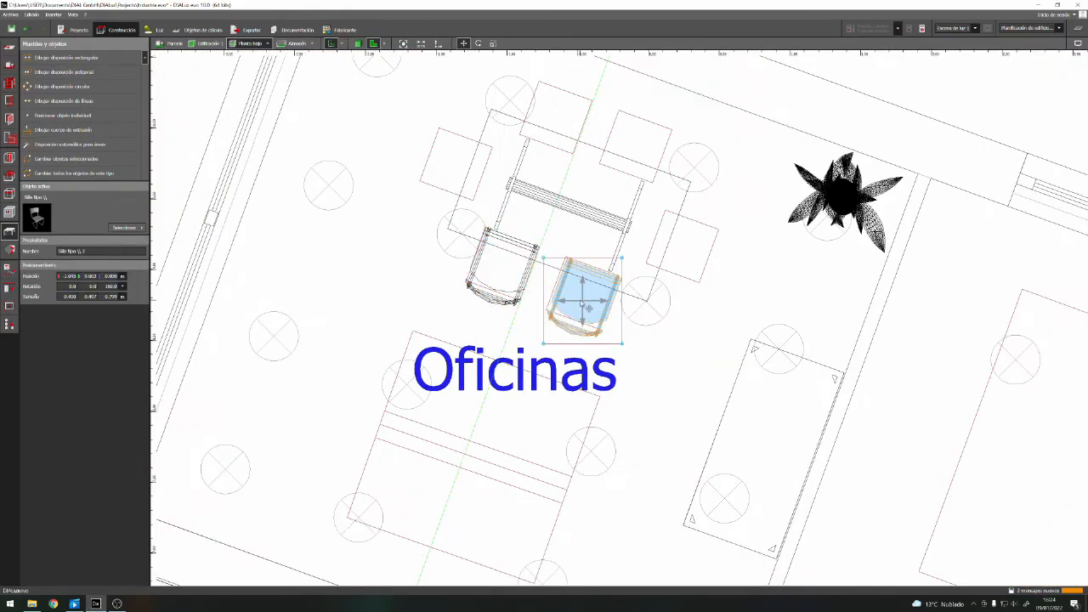
{"action": "scroll", "coordinate": [582, 288], "scroll_direction": "up", "scroll_amount": 6}
{"action": "left_click", "coordinate": [588, 287]}
{"action": "right_click", "coordinate": [598, 315]}
{"action": "left_click", "coordinate": [610, 340]}
{"action": "right_click", "coordinate": [609, 301]}
{"action": "left_click", "coordinate": [617, 317]}
{"action": "left_click_drag", "start_coordinate": [613, 328], "coordinate": [605, 329]}
{"action": "scroll", "coordinate": [585, 405], "scroll_direction": "down", "scroll_amount": 5}
Try to copy a chair to the opposite side of the meeting table and rotate it to face the table
{"action": "left_click_drag", "start_coordinate": [605, 370], "coordinate": [582, 208], "text": "ctrl"}
{"action": "left_click_drag", "start_coordinate": [634, 253], "coordinate": [632, 249]}
{"action": "left_click_drag", "start_coordinate": [595, 387], "coordinate": [644, 254], "text": "ctrl"}
{"action": "right_click", "coordinate": [645, 254]}
{"action": "left_click", "coordinate": [657, 279]}
{"action": "left_click_drag", "start_coordinate": [565, 222], "coordinate": [704, 272]}
Try to copy a chair to the window-side end of the meeting table and rotate it into its outline
{"action": "left_click", "coordinate": [525, 374]}
{"action": "left_click_drag", "start_coordinate": [527, 377], "coordinate": [483, 290], "text": "ctrl"}
{"action": "right_click", "coordinate": [460, 272]}
{"action": "left_click", "coordinate": [472, 296]}
{"action": "left_click_drag", "start_coordinate": [399, 241], "coordinate": [493, 197]}
{"action": "right_click", "coordinate": [478, 276]}
{"action": "left_click", "coordinate": [484, 292]}
{"action": "left_click_drag", "start_coordinate": [592, 388], "coordinate": [473, 262], "text": "ctrl"}
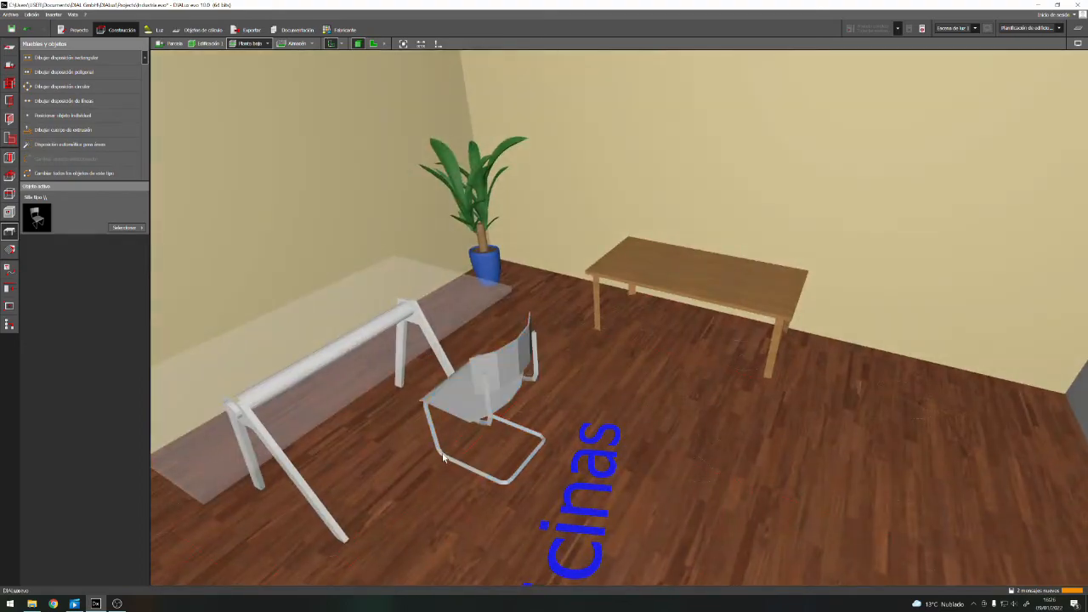
Paint the chair's seat and backrest with the oak texture and its frame with metallic 7035 (Gris claro)
{"action": "left_click", "coordinate": [9, 249]}
{"action": "left_click_drag", "start_coordinate": [56, 209], "coordinate": [479, 384]}
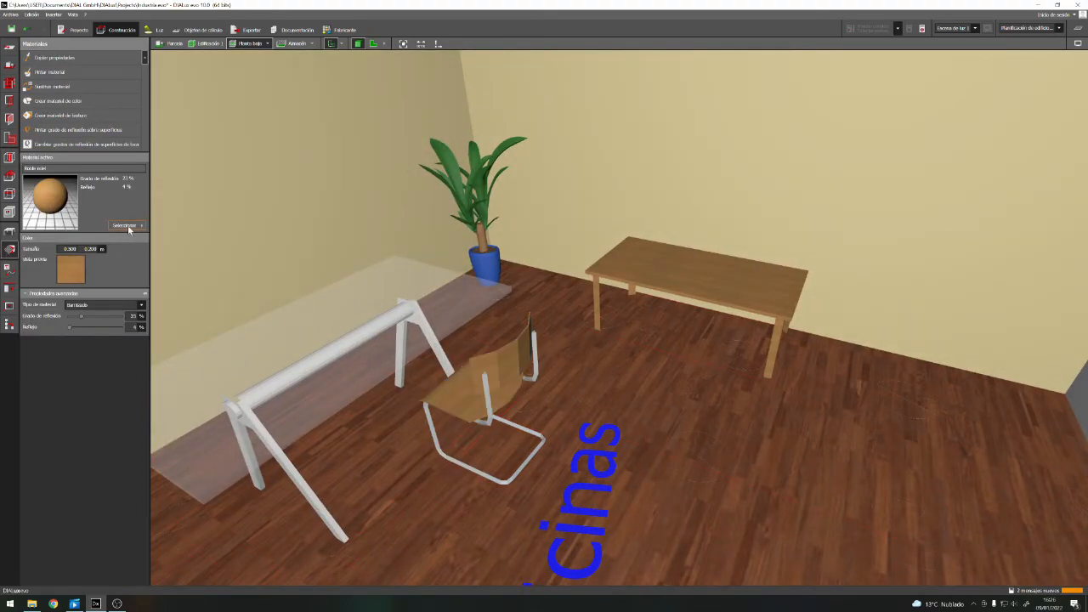
{"action": "left_click", "coordinate": [133, 227]}
{"action": "left_click_drag", "start_coordinate": [258, 269], "coordinate": [350, 338]}
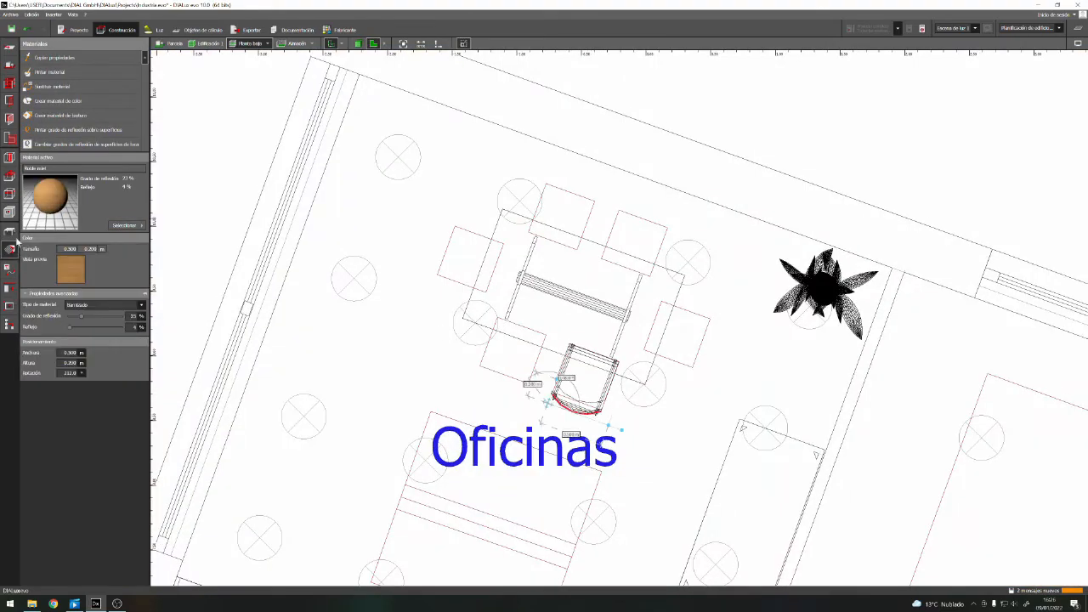
Copy the painted chair to the opposite long side's outline nearer the plant and rotate it to face the meeting table
{"action": "left_click", "coordinate": [9, 231]}
{"action": "left_click", "coordinate": [585, 379]}
{"action": "left_click_drag", "start_coordinate": [585, 379], "coordinate": [635, 249], "text": "ctrl"}
{"action": "right_click", "coordinate": [643, 240]}
{"action": "left_click", "coordinate": [689, 266]}
{"action": "right_click", "coordinate": [645, 238]}
{"action": "left_click", "coordinate": [675, 254]}
{"action": "left_click_drag", "start_coordinate": [566, 224], "coordinate": [705, 274]}
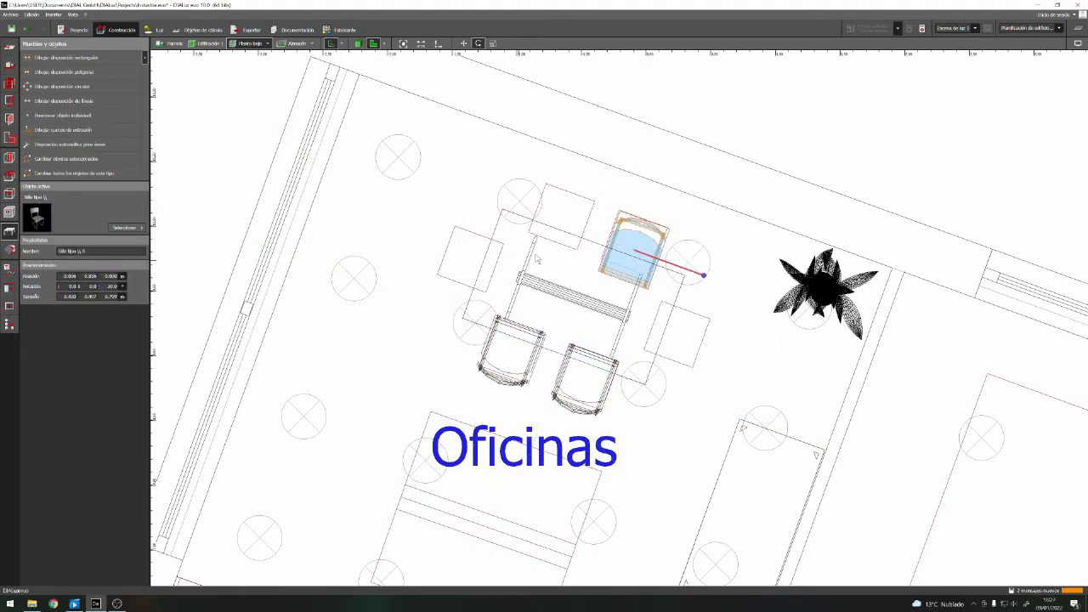
Copy the chair to the other outline on that long side, nearer the window, and rotate it to face the table
{"action": "left_click_drag", "start_coordinate": [585, 379], "coordinate": [561, 218], "text": "ctrl"}
{"action": "right_click", "coordinate": [593, 209]}
{"action": "left_click", "coordinate": [628, 234]}
{"action": "right_click", "coordinate": [569, 215]}
{"action": "left_click", "coordinate": [603, 231]}
{"action": "left_click_drag", "start_coordinate": [493, 195], "coordinate": [631, 243]}
Copy the chair to the outline at the window-side end of the meeting table and rotate it to face the table
{"action": "left_click", "coordinate": [585, 379]}
{"action": "left_click_drag", "start_coordinate": [585, 379], "coordinate": [467, 266], "text": "ctrl"}
{"action": "right_click", "coordinate": [469, 263]}
{"action": "left_click", "coordinate": [500, 279]}
{"action": "left_click_drag", "start_coordinate": [428, 252], "coordinate": [438, 238]}
Copy the chair to the outline at the plant-side end of the meeting table, rotate it inward and align it
{"action": "left_click_drag", "start_coordinate": [585, 379], "coordinate": [674, 344], "text": "ctrl"}
{"action": "right_click", "coordinate": [663, 339]}
{"action": "left_click", "coordinate": [696, 354]}
{"action": "left_click_drag", "start_coordinate": [606, 318], "coordinate": [648, 411]}
{"action": "right_click", "coordinate": [672, 335]}
{"action": "left_click", "coordinate": [704, 342]}
{"action": "left_click_drag", "start_coordinate": [674, 343], "coordinate": [680, 334]}
Adjust the chair at the window-side end of the meeting table to fit its outline and deselect it
{"action": "left_click", "coordinate": [459, 272]}
{"action": "right_click", "coordinate": [460, 272]}
{"action": "left_click", "coordinate": [493, 279]}
{"action": "left_click_drag", "start_coordinate": [471, 265], "coordinate": [430, 256]}
{"action": "scroll", "coordinate": [473, 261], "scroll_direction": "up", "scroll_amount": 5}
{"action": "left_click", "coordinate": [379, 341]}
Insert the Mesa P2 table from the catalogue's office tables into the office
{"action": "scroll", "coordinate": [379, 341], "scroll_direction": "down", "scroll_amount": 2}
{"action": "scroll", "coordinate": [380, 341], "scroll_direction": "down", "scroll_amount": 5}
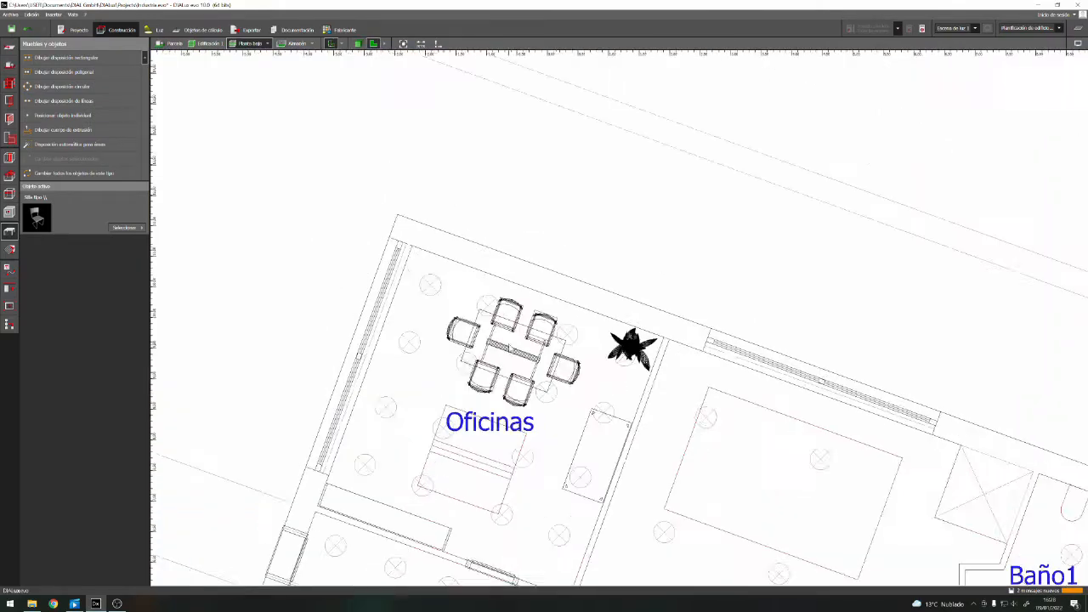
{"action": "scroll", "coordinate": [352, 527], "scroll_direction": "up", "scroll_amount": 3}
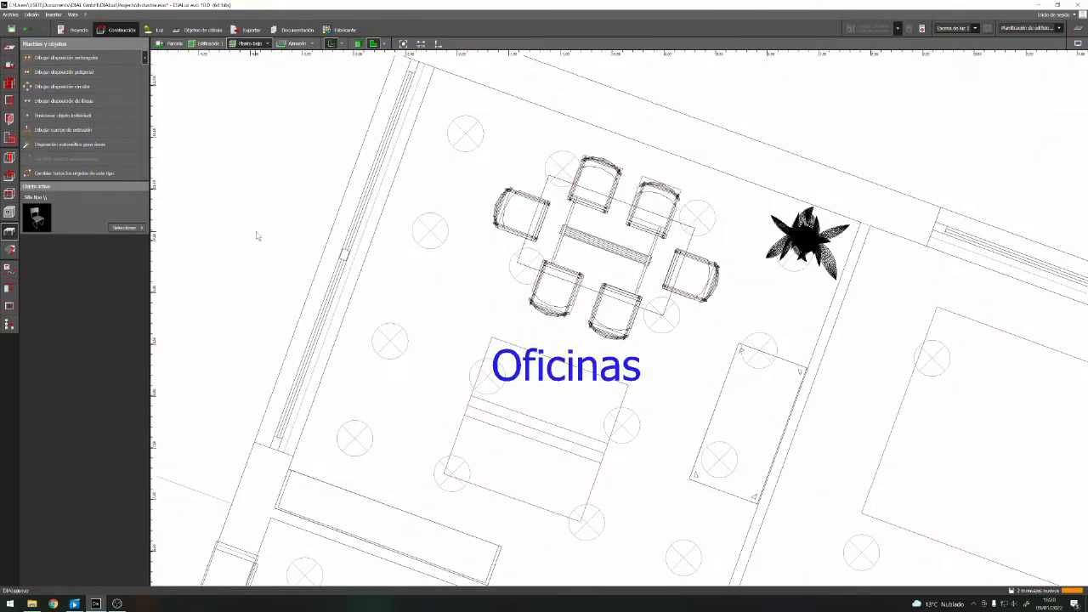
{"action": "left_click", "coordinate": [124, 227]}
{"action": "scroll", "coordinate": [427, 212], "scroll_direction": "down", "scroll_amount": 3}
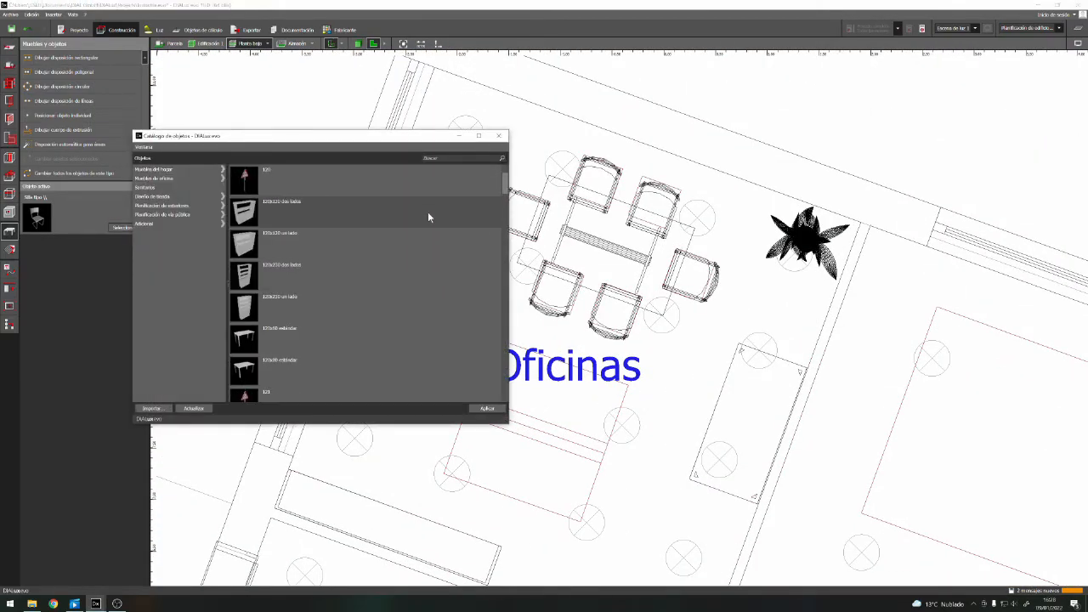
{"action": "left_click", "coordinate": [177, 180]}
{"action": "scroll", "coordinate": [339, 191], "scroll_direction": "down", "scroll_amount": 5}
{"action": "scroll", "coordinate": [334, 289], "scroll_direction": "up", "scroll_amount": 1}
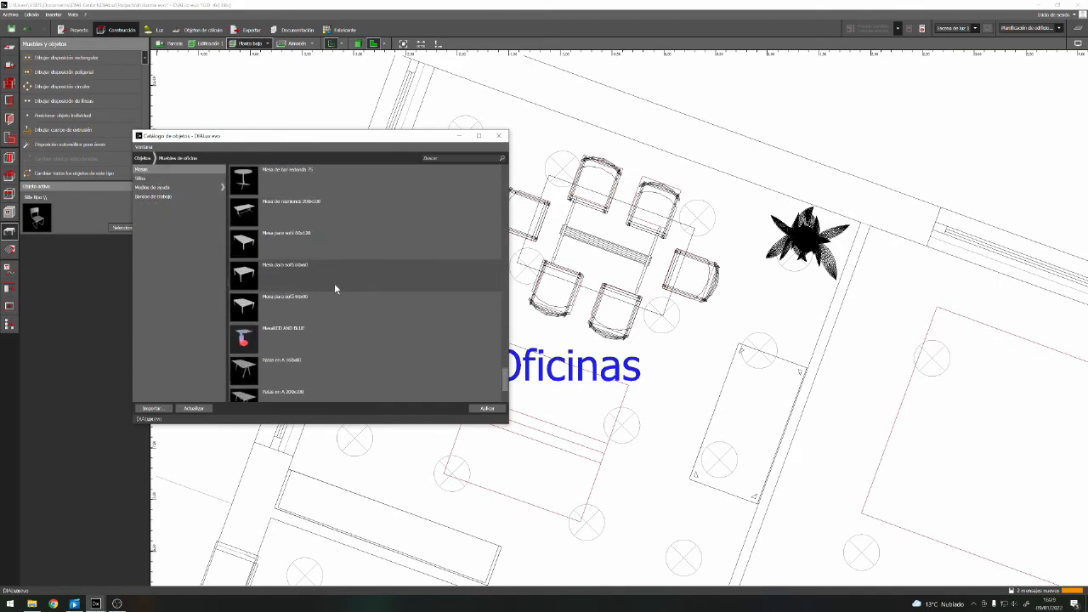
{"action": "scroll", "coordinate": [334, 289], "scroll_direction": "up", "scroll_amount": 1}
{"action": "left_click", "coordinate": [294, 246]}
{"action": "left_click", "coordinate": [501, 136]}
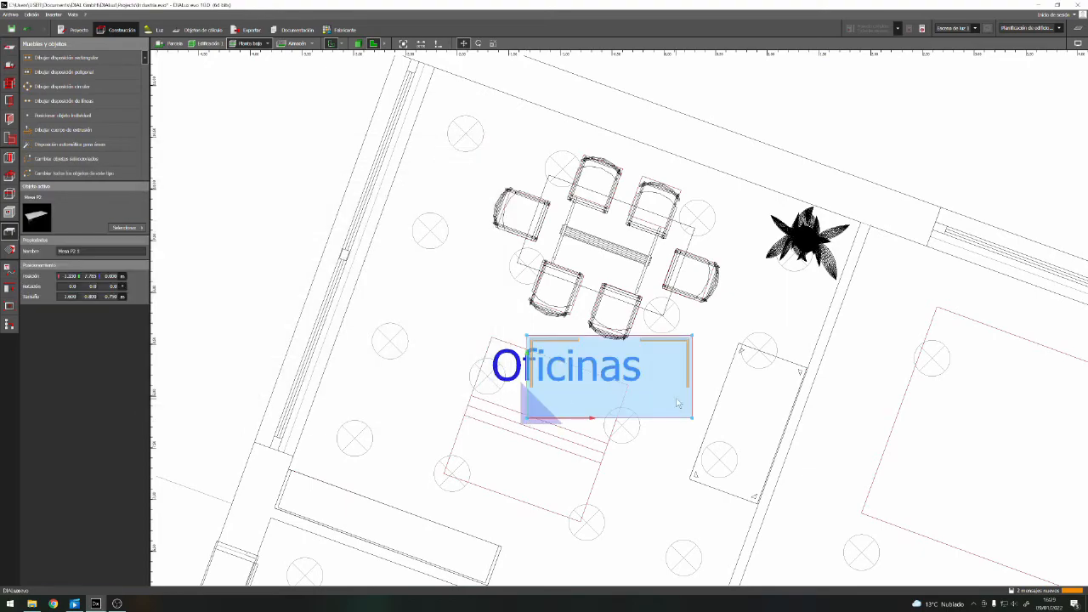
Move the Mesa P2 table to the corner of the double-desk outline farthest from the meeting table and rotate it along the outline
{"action": "left_click", "coordinate": [359, 44]}
{"action": "left_click", "coordinate": [525, 315]}
{"action": "left_click", "coordinate": [373, 44]}
{"action": "left_click", "coordinate": [601, 417]}
{"action": "left_click", "coordinate": [478, 43]}
{"action": "left_click_drag", "start_coordinate": [444, 473], "coordinate": [515, 501]}
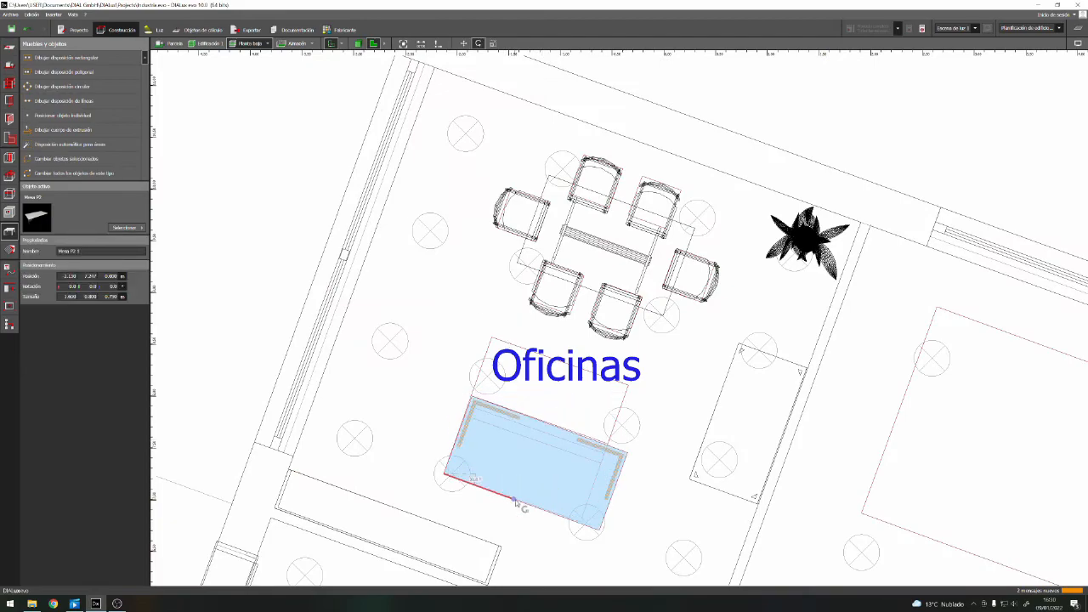
Fine-tune the Mesa P2 table's rotation about the vertical axis to about -20° so its edges follow the outline
{"action": "scroll", "coordinate": [515, 500], "scroll_direction": "up", "scroll_amount": 5}
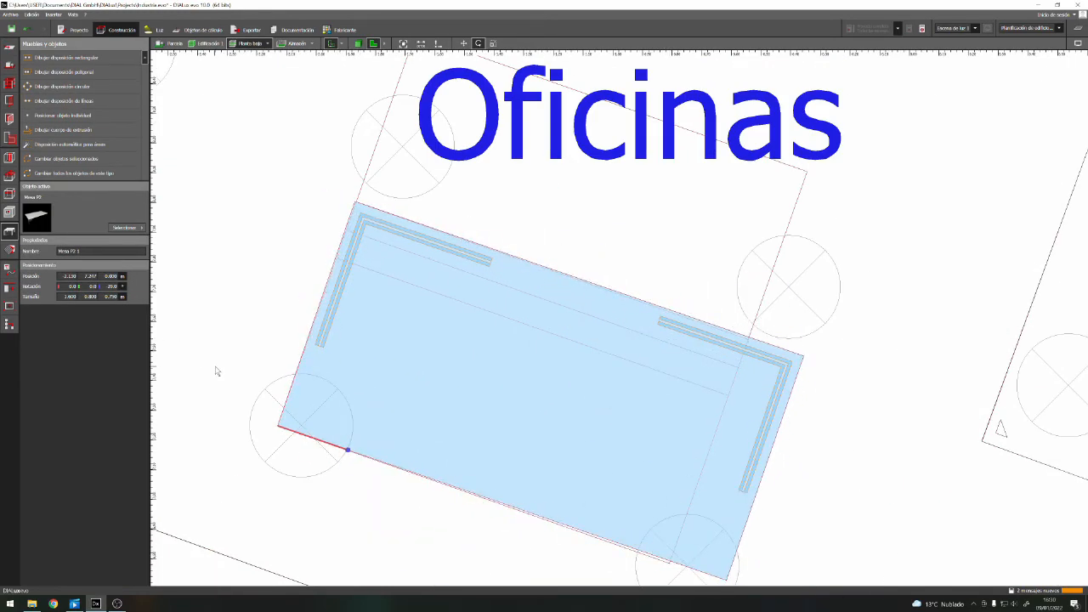
{"action": "left_click", "coordinate": [112, 286]}
{"action": "type", "text": "0"}
{"action": "key", "text": "Return"}
{"action": "type", "text": "20"}
{"action": "key", "text": "Return"}
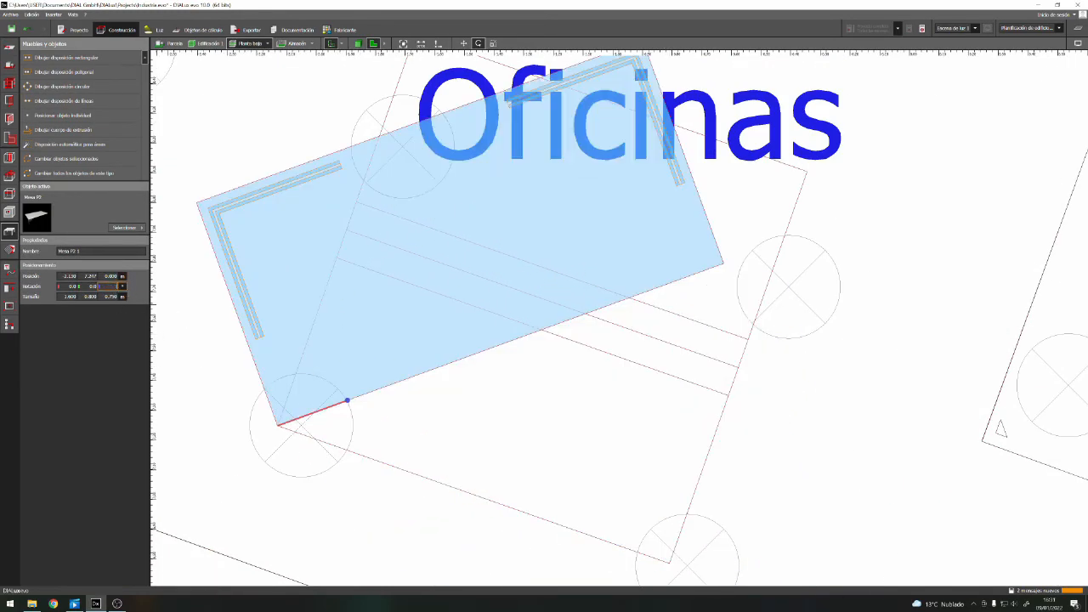
{"action": "type", "text": "-20"}
{"action": "key", "text": "Return"}
{"action": "left_click_drag", "start_coordinate": [683, 561], "coordinate": [664, 543]}
{"action": "left_click", "coordinate": [113, 287]}
{"action": "type", "text": "-19.5"}
{"action": "key", "text": "Return"}
Scale the Mesa P2 table to 1.400 m long and about 0.64 m deep to fit its half of the outline
{"action": "scroll", "coordinate": [373, 314], "scroll_direction": "down", "scroll_amount": 1}
{"action": "right_click", "coordinate": [634, 393]}
{"action": "left_click", "coordinate": [700, 414]}
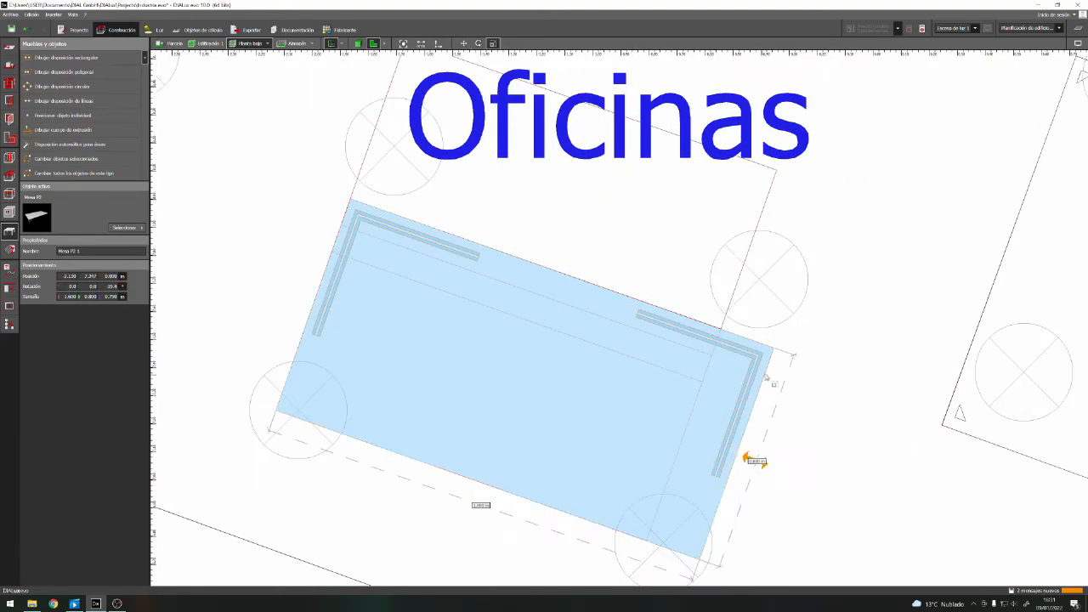
{"action": "left_click_drag", "start_coordinate": [753, 402], "coordinate": [701, 384]}
{"action": "left_click_drag", "start_coordinate": [544, 267], "coordinate": [524, 320]}
{"action": "scroll", "coordinate": [427, 408], "scroll_direction": "down", "scroll_amount": 2}
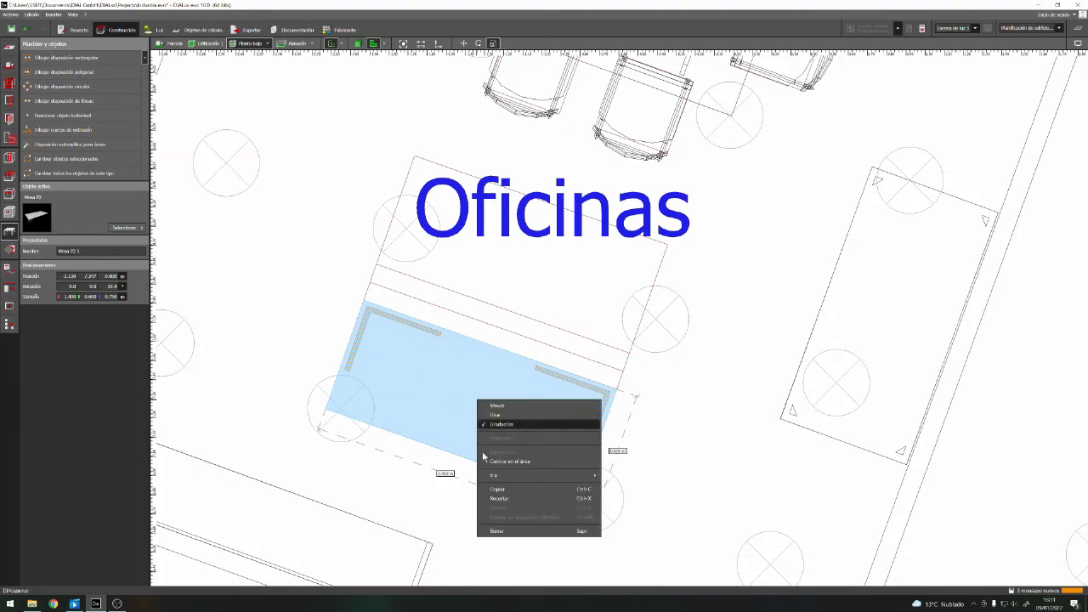
{"action": "right_click", "coordinate": [482, 363]}
{"action": "left_click", "coordinate": [532, 388]}
{"action": "left_click_drag", "start_coordinate": [495, 329], "coordinate": [499, 319]}
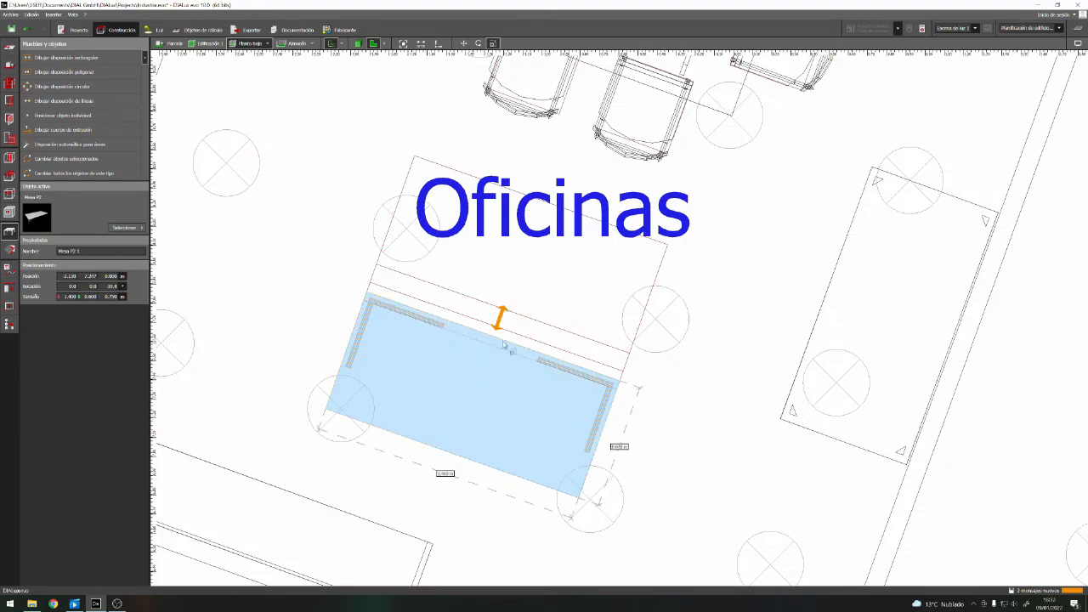
Check the table in 3D and reduce its depth to about 0.50 m from the edge farthest from the meeting table
{"action": "left_click", "coordinate": [358, 44]}
{"action": "right_click_drag", "start_coordinate": [901, 493], "coordinate": [720, 397]}
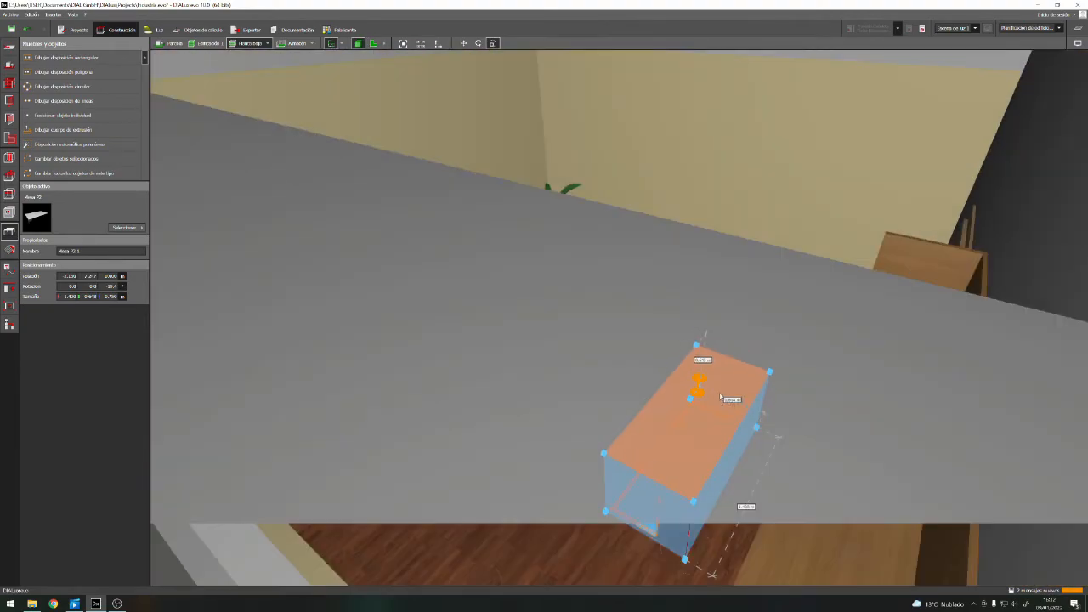
{"action": "right_click_drag", "start_coordinate": [558, 240], "coordinate": [648, 450]}
{"action": "left_click", "coordinate": [648, 451]}
{"action": "scroll", "coordinate": [629, 297], "scroll_direction": "up", "scroll_amount": 2}
{"action": "left_click", "coordinate": [624, 275]}
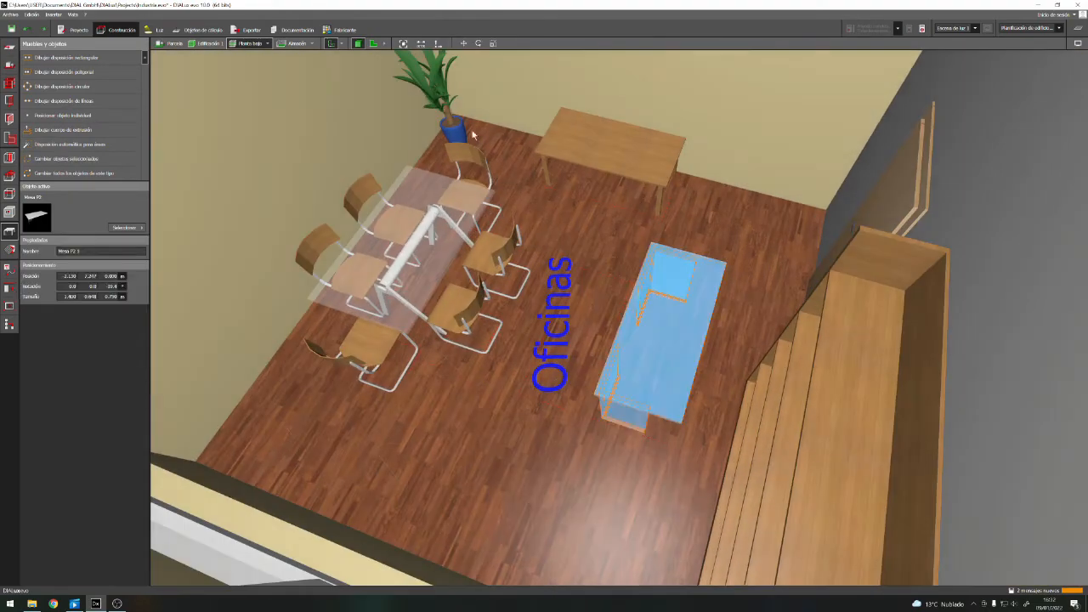
{"action": "left_click", "coordinate": [373, 43]}
{"action": "right_click", "coordinate": [487, 404]}
{"action": "left_click", "coordinate": [511, 428]}
{"action": "left_click_drag", "start_coordinate": [445, 467], "coordinate": [467, 435]}
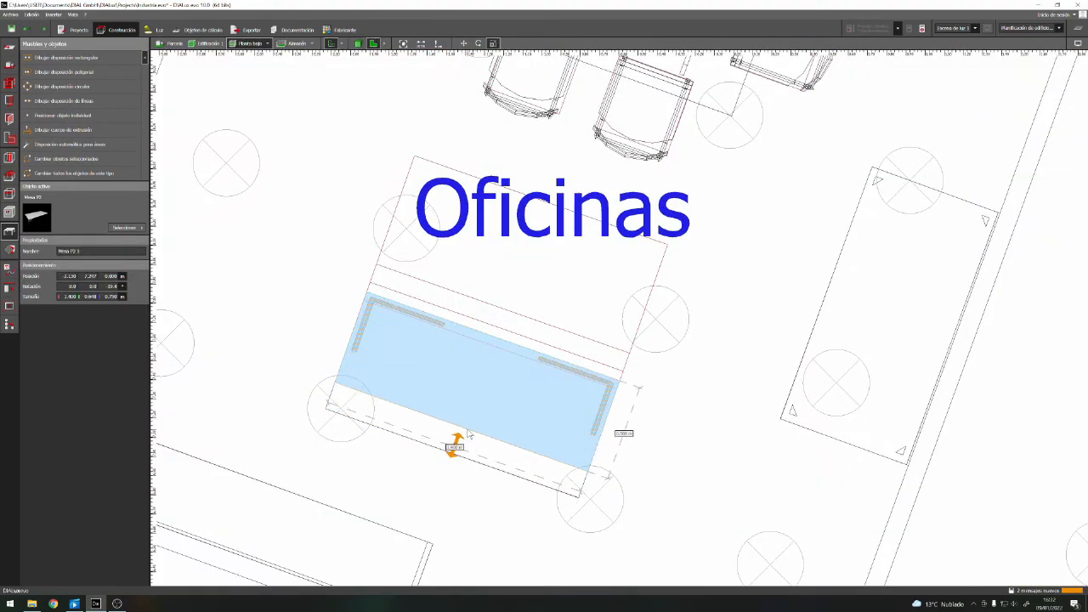
Draw a 1.000 m high extrusion body over the narrow strip along the table's inner edge as a partition
{"action": "left_click", "coordinate": [63, 130]}
{"action": "left_click", "coordinate": [368, 291]}
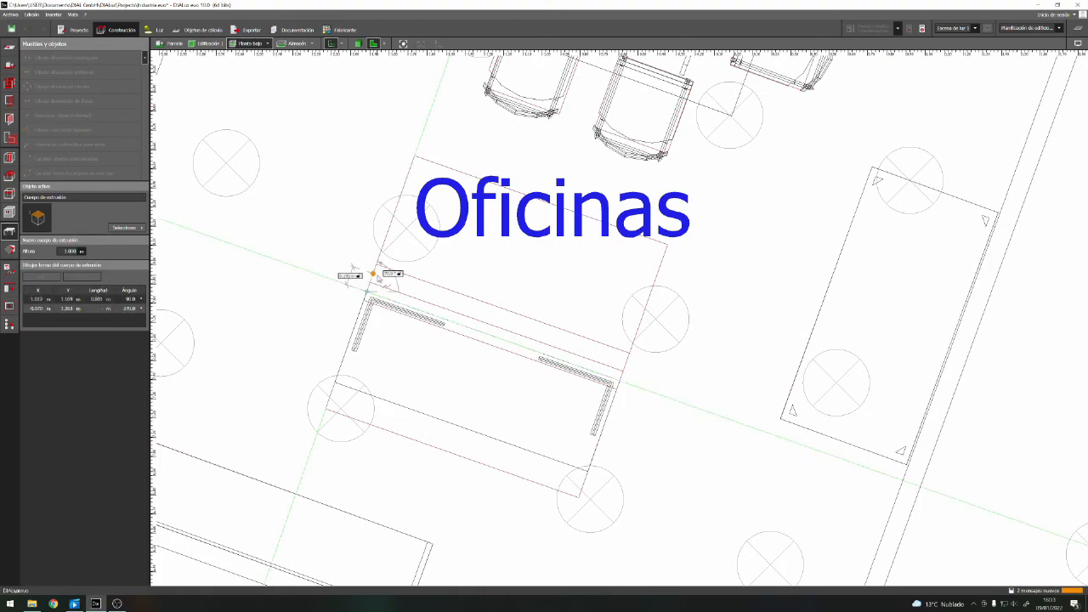
{"action": "left_click", "coordinate": [373, 274]}
{"action": "left_click", "coordinate": [626, 362]}
{"action": "left_click", "coordinate": [620, 380]}
{"action": "right_click", "coordinate": [621, 381]}
{"action": "left_click", "coordinate": [666, 388]}
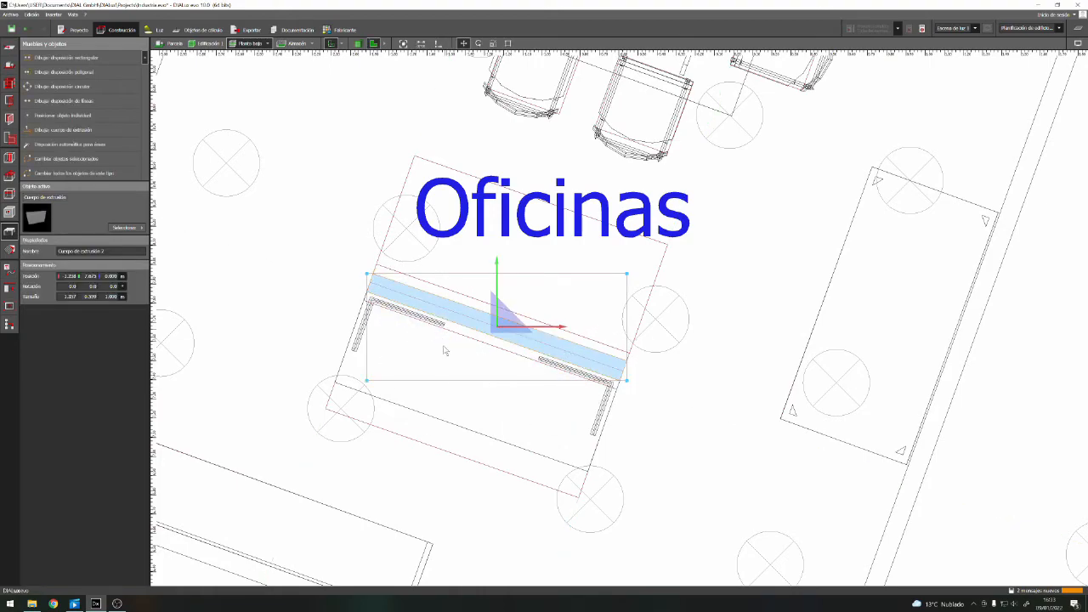
{"action": "scroll", "coordinate": [668, 388], "scroll_direction": "down", "scroll_amount": 1}
{"action": "left_click", "coordinate": [374, 44]}
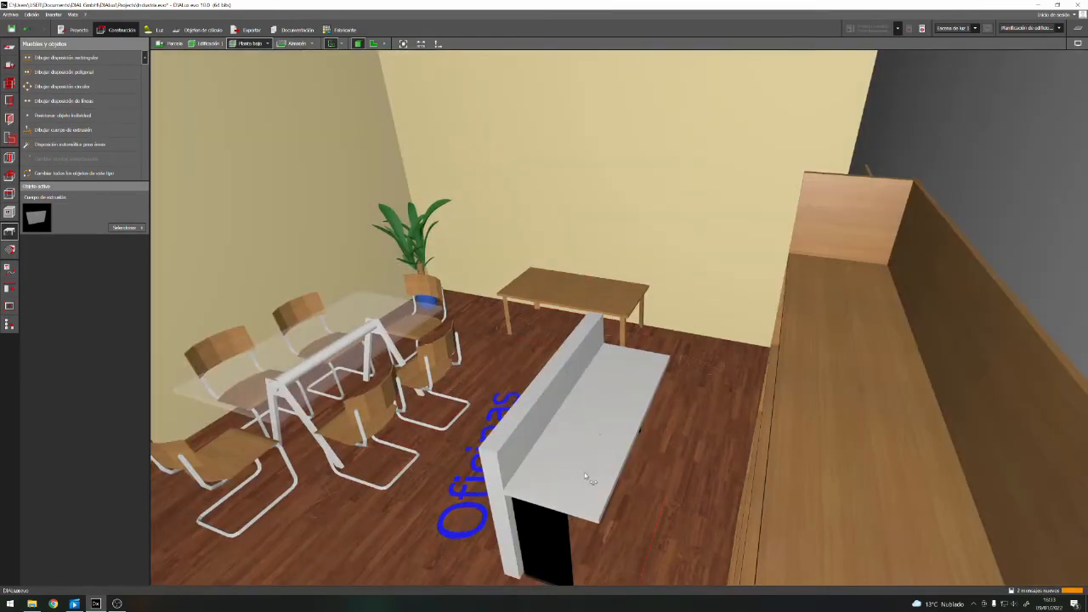
Paint the table top and partition with the oak (Roble) material and the table's legs with light grey
{"action": "left_click", "coordinate": [588, 496]}
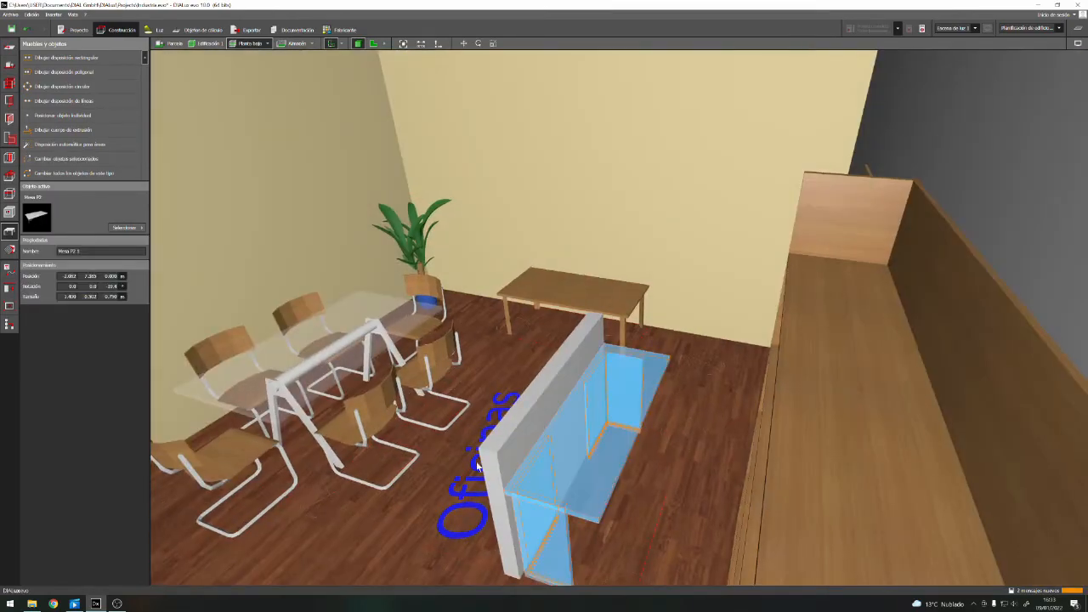
{"action": "left_click", "coordinate": [9, 249]}
{"action": "left_click", "coordinate": [125, 225]}
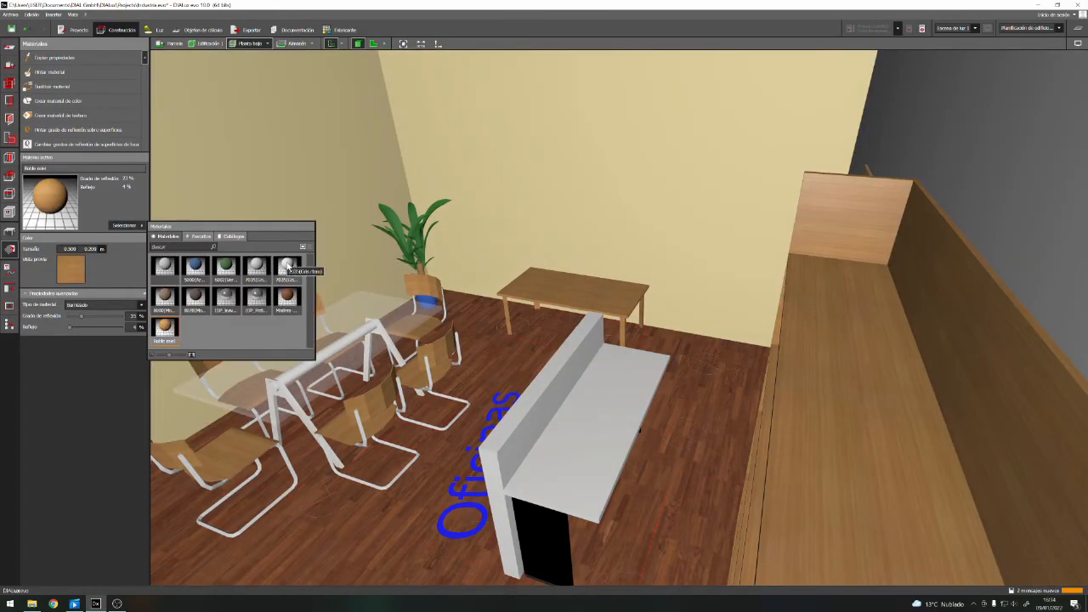
{"action": "left_click", "coordinate": [56, 201]}
{"action": "left_click", "coordinate": [590, 428]}
{"action": "mouse_move", "coordinate": [438, 463]}
{"action": "right_mouse_down"}
{"action": "mouse_move", "coordinate": [553, 515]}
{"action": "mouse_move", "coordinate": [459, 513]}
{"action": "right_mouse_up"}
{"action": "left_click", "coordinate": [124, 225]}
{"action": "left_click", "coordinate": [257, 270]}
{"action": "right_click_drag", "start_coordinate": [487, 550], "coordinate": [479, 507]}
Copy the Mesa P2 table to the half of the double-desk outline nearest the meeting table
{"action": "left_click", "coordinate": [374, 44]}
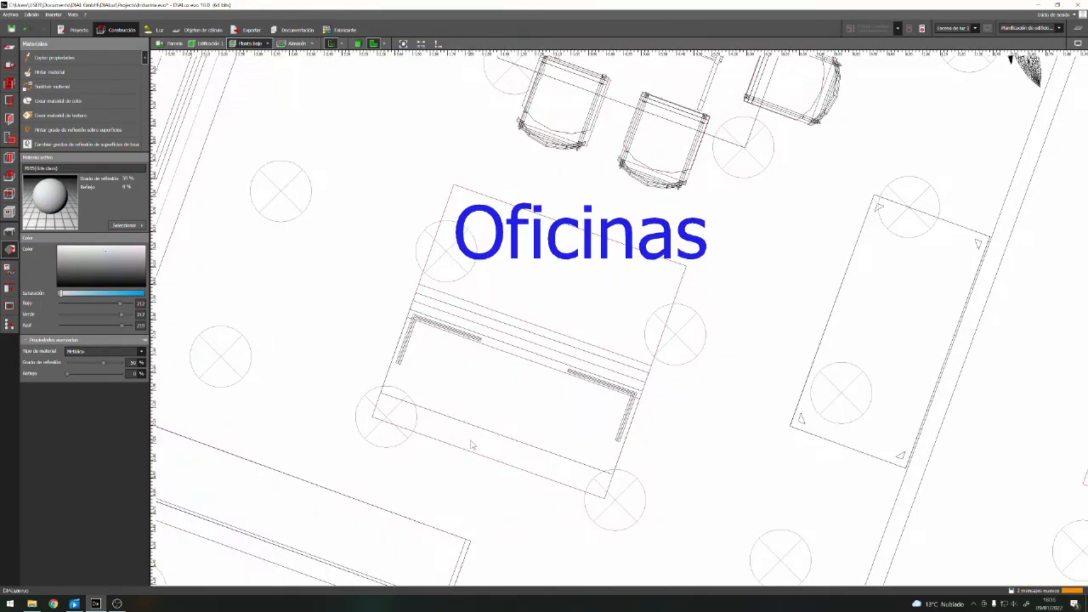
{"action": "left_click", "coordinate": [460, 425]}
{"action": "double_click", "coordinate": [452, 401]}
{"action": "left_click_drag", "start_coordinate": [385, 392], "coordinate": [420, 292]}
{"action": "left_click", "coordinate": [696, 463]}
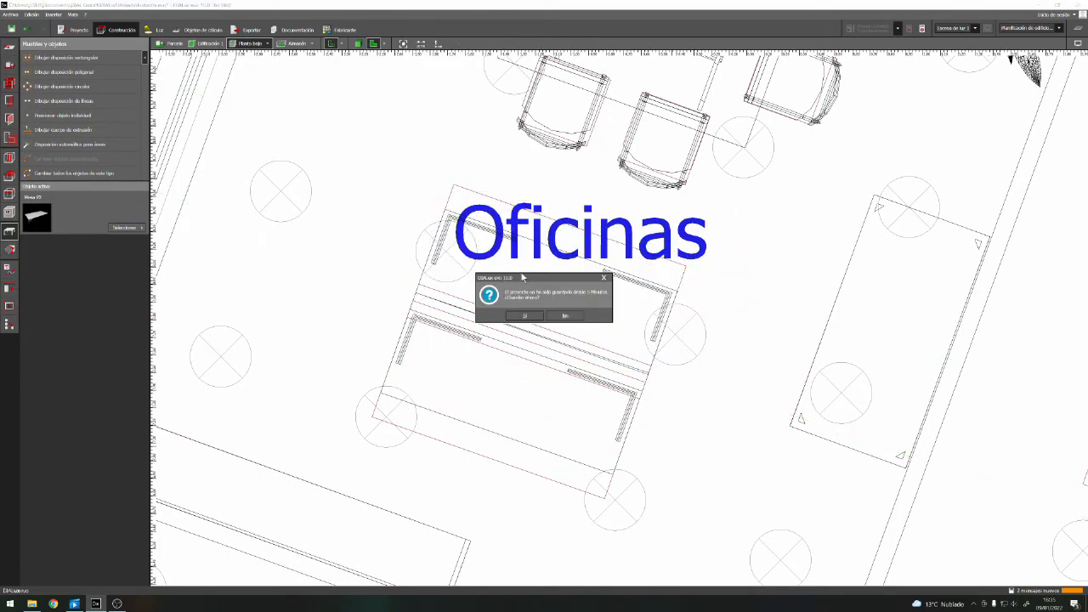
Hide the room text labels in the plan through the display options
{"action": "left_click", "coordinate": [1077, 44]}
{"action": "left_click", "coordinate": [992, 57]}
{"action": "left_click", "coordinate": [596, 360]}
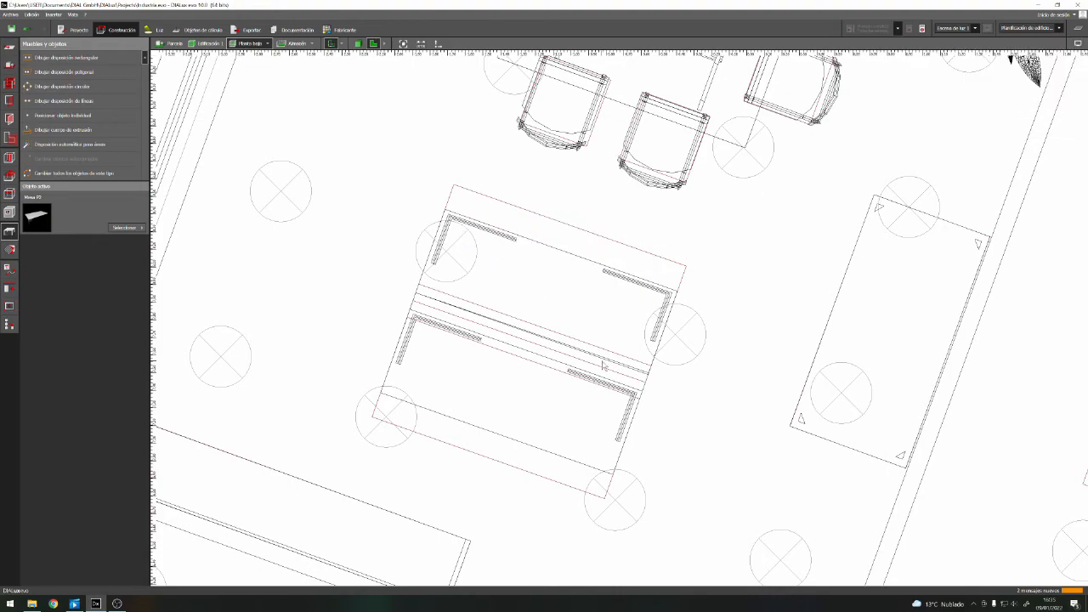
Rotate the copied table 180° and move it into its half of the outline with its legs' closed side toward the partition
{"action": "left_click", "coordinate": [515, 311]}
{"action": "right_click", "coordinate": [517, 266]}
{"action": "left_click", "coordinate": [560, 283]}
{"action": "left_click_drag", "start_coordinate": [485, 317], "coordinate": [346, 269]}
{"action": "right_click", "coordinate": [257, 270]}
{"action": "left_click", "coordinate": [295, 294]}
{"action": "left_click_drag", "start_coordinate": [415, 294], "coordinate": [687, 268]}
{"action": "left_click", "coordinate": [689, 414]}
Move the partition against the copied table and bring the first table up against the partition's other side
{"action": "left_click", "coordinate": [630, 376]}
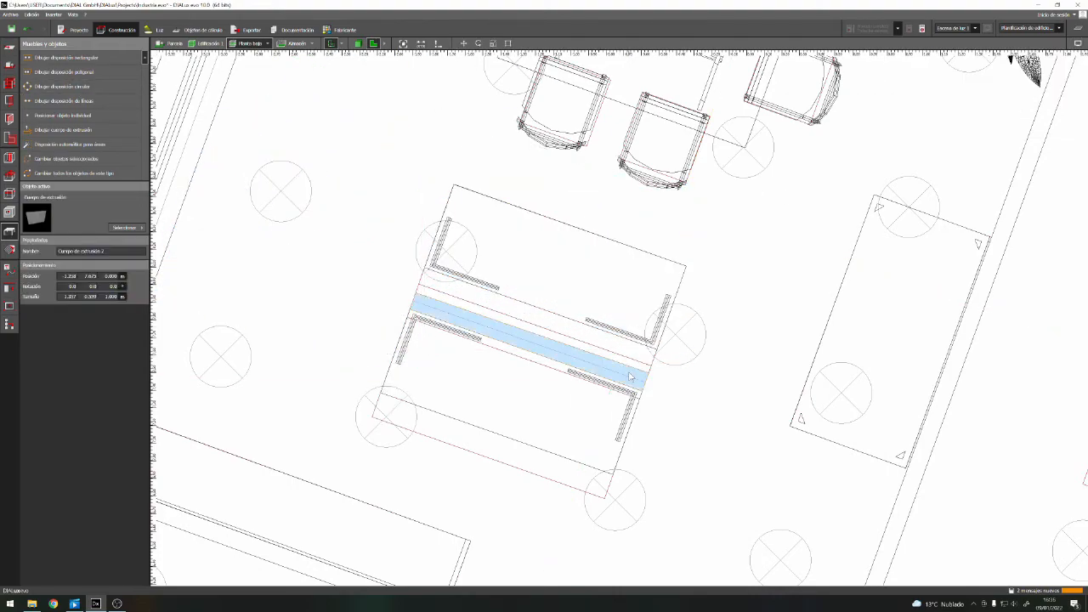
{"action": "scroll", "coordinate": [465, 331], "scroll_direction": "up", "scroll_amount": 5}
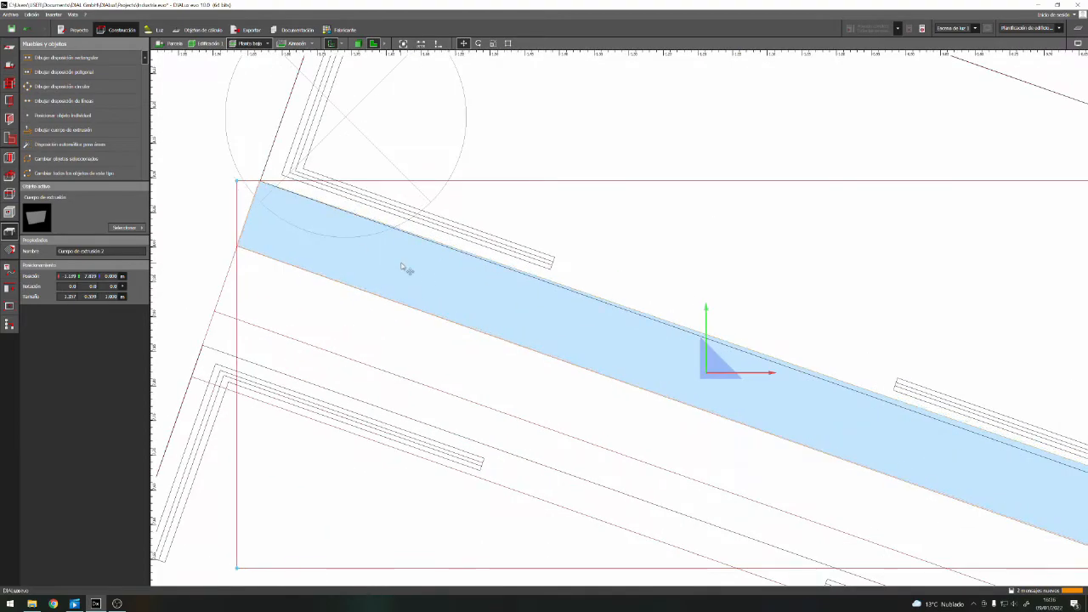
{"action": "scroll", "coordinate": [405, 267], "scroll_direction": "down", "scroll_amount": 2}
{"action": "left_click", "coordinate": [504, 450]}
{"action": "right_click", "coordinate": [508, 453]}
{"action": "left_click", "coordinate": [546, 459]}
{"action": "right_click", "coordinate": [437, 449]}
{"action": "left_click", "coordinate": [476, 457]}
{"action": "scroll", "coordinate": [264, 466], "scroll_direction": "down", "scroll_amount": 5}
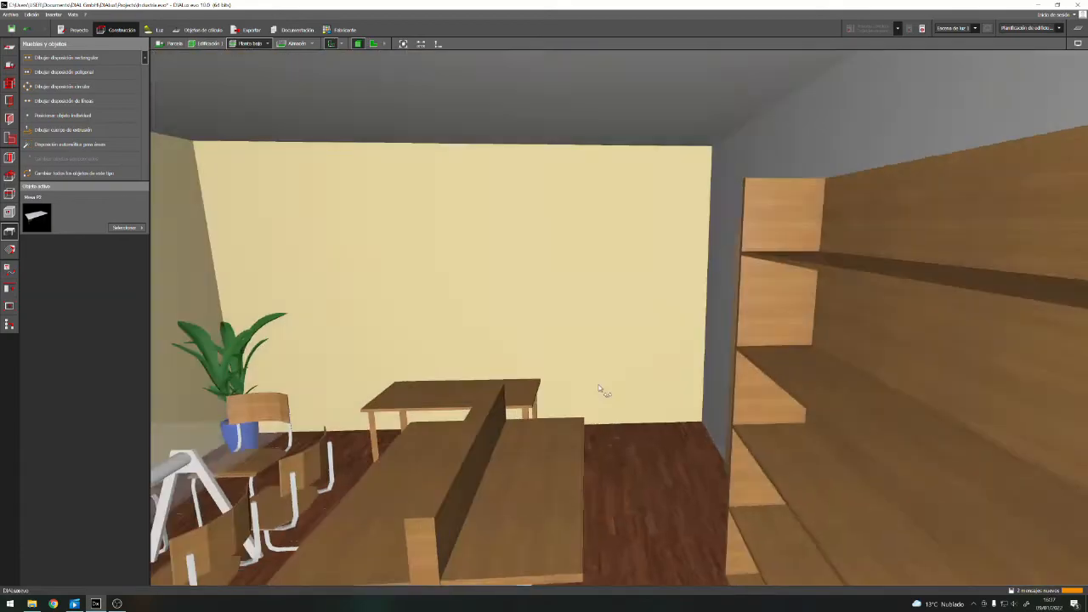
{"action": "right_click_drag", "start_coordinate": [598, 389], "coordinate": [636, 383]}
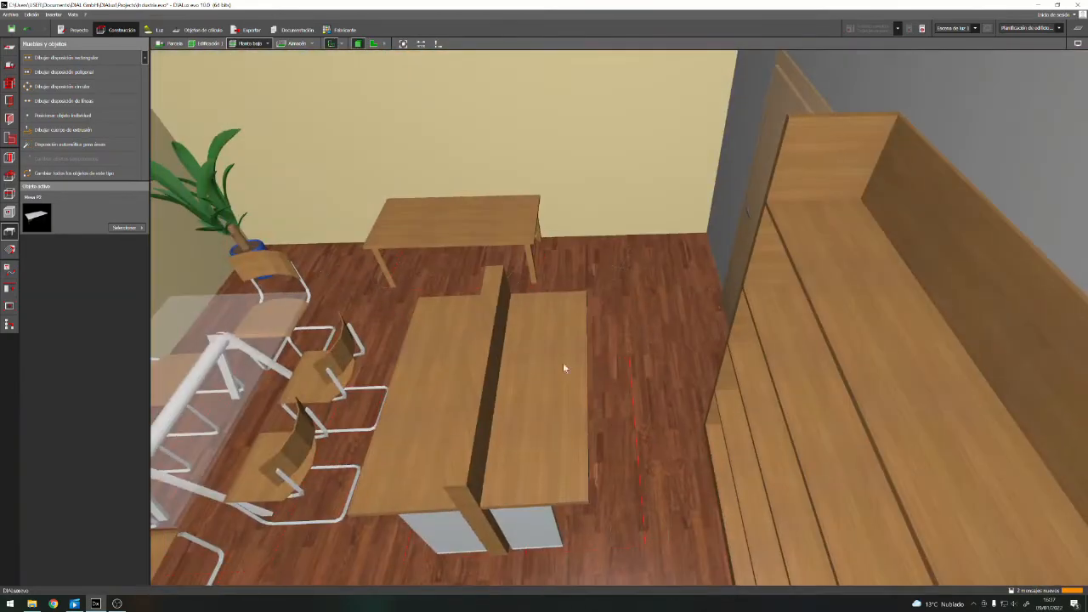
Move both tables and the partition together within the double-desk outline and deselect them
{"action": "left_click", "coordinate": [373, 43]}
{"action": "left_click", "coordinate": [619, 400]}
{"action": "left_click", "coordinate": [646, 289], "text": "ctrl"}
{"action": "right_click", "coordinate": [583, 309]}
{"action": "left_click", "coordinate": [670, 318]}
{"action": "left_click_drag", "start_coordinate": [719, 280], "coordinate": [577, 384]}
{"action": "key", "text": "Escape"}
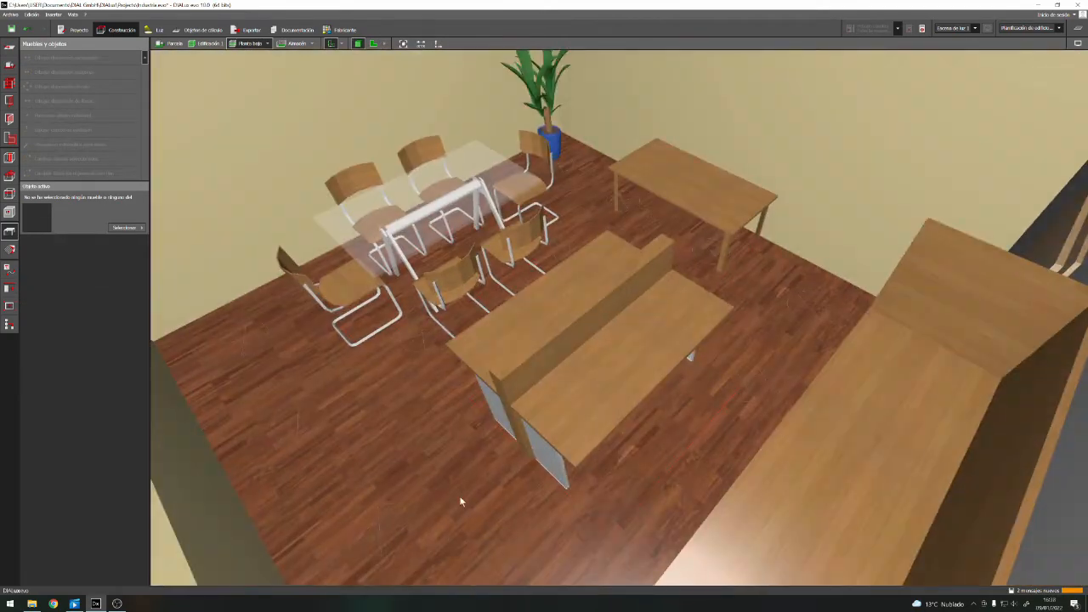
Insert the Silla de oficina2 chair from the catalogue at the meeting-table side of the double desk, rotated to face it
{"action": "left_click", "coordinate": [373, 43]}
{"action": "left_click", "coordinate": [125, 228]}
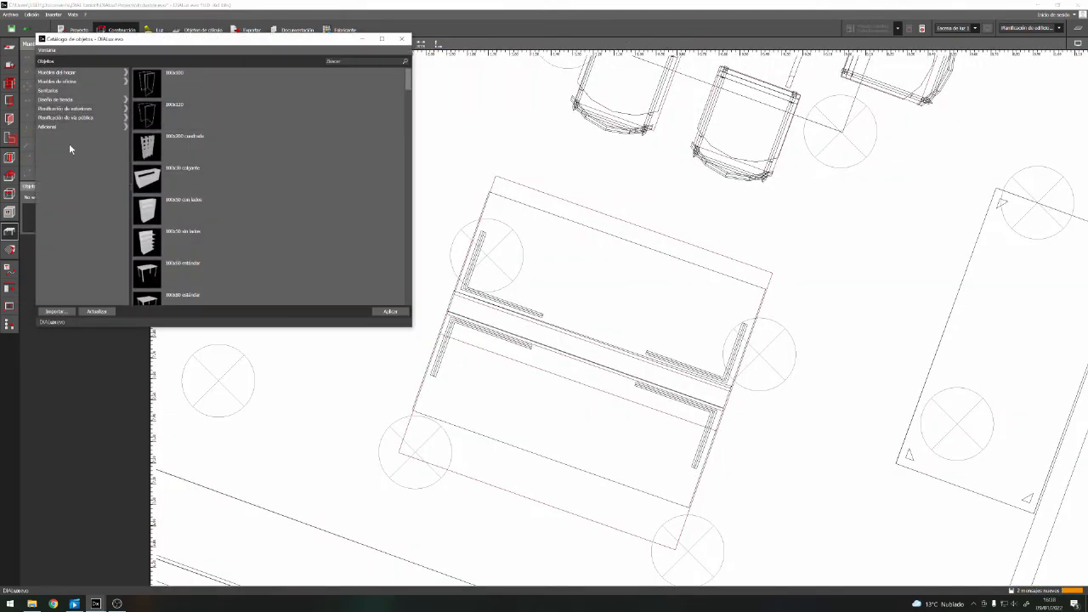
{"action": "left_click", "coordinate": [78, 83]}
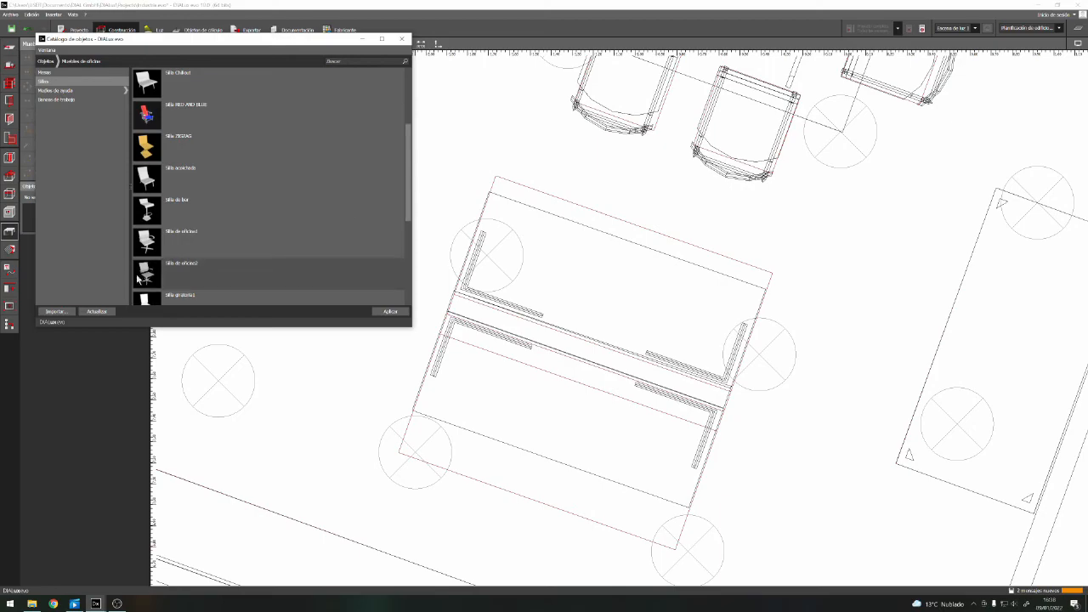
{"action": "left_click", "coordinate": [156, 289]}
{"action": "left_click_drag", "start_coordinate": [407, 220], "coordinate": [406, 249]}
{"action": "left_click", "coordinate": [406, 39]}
{"action": "left_click_drag", "start_coordinate": [623, 246], "coordinate": [700, 266]}
{"action": "left_click", "coordinate": [358, 44]}
{"action": "right_click_drag", "start_coordinate": [525, 306], "coordinate": [607, 397]}
{"action": "scroll", "coordinate": [744, 521], "scroll_direction": "down", "scroll_amount": 1}
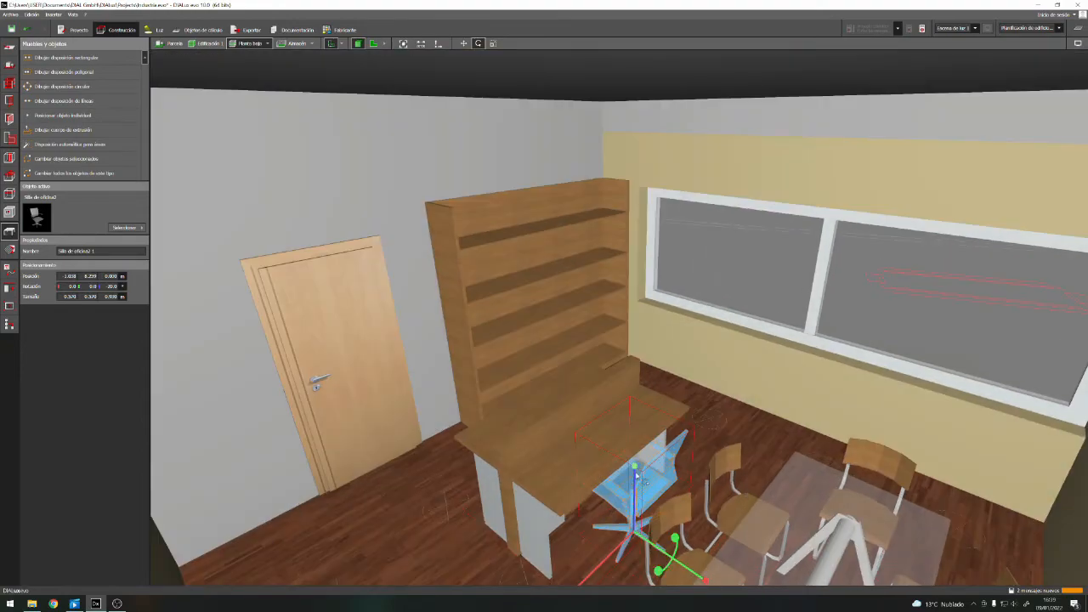
Move the two meeting chairs on the desk side closer in under the meeting table
{"action": "left_click", "coordinate": [373, 43]}
{"action": "scroll", "coordinate": [687, 163], "scroll_direction": "down", "scroll_amount": 1}
{"action": "middle_click_drag", "start_coordinate": [687, 162], "coordinate": [619, 383]}
{"action": "left_click", "coordinate": [583, 307]}
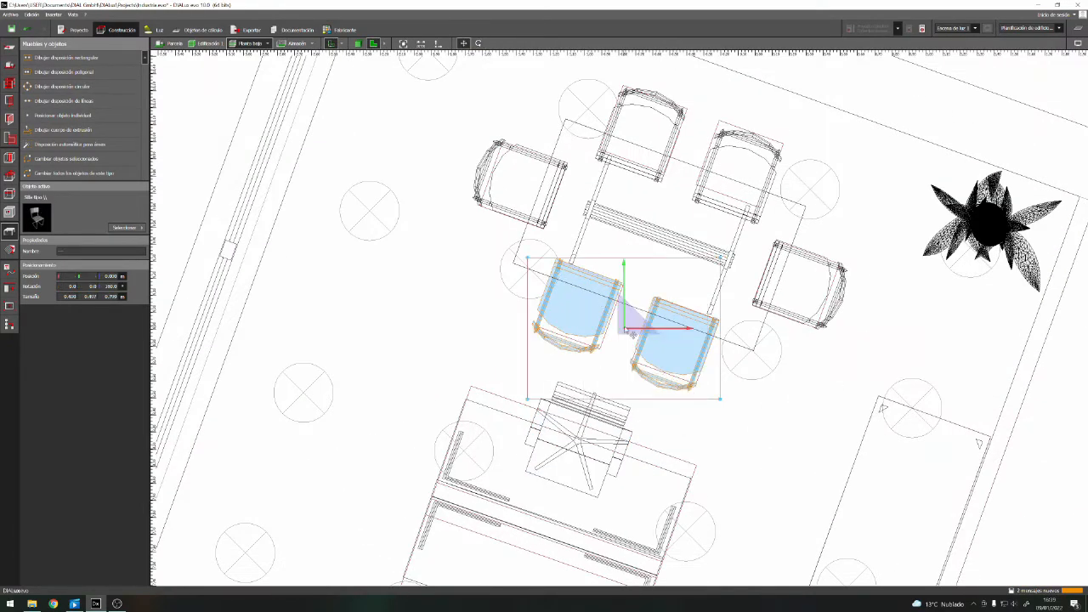
{"action": "left_click_drag", "start_coordinate": [632, 332], "coordinate": [638, 316]}
Move the two chairs on the meeting table's opposite long side closer in under the table
{"action": "left_click_drag", "start_coordinate": [705, 136], "coordinate": [657, 121]}
{"action": "right_click", "coordinate": [655, 119]}
{"action": "left_click", "coordinate": [698, 126]}
{"action": "left_click_drag", "start_coordinate": [695, 160], "coordinate": [684, 176]}
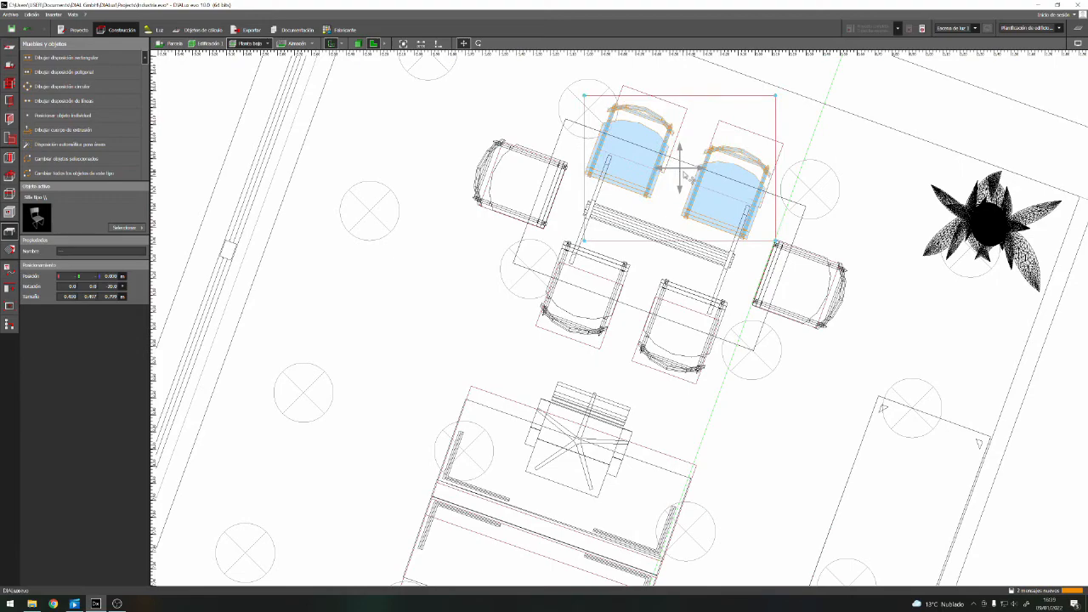
Move the chair at the window-side end of the meeting table closer in under the table
{"action": "left_click", "coordinate": [496, 186]}
{"action": "scroll", "coordinate": [491, 204], "scroll_direction": "down", "scroll_amount": 3}
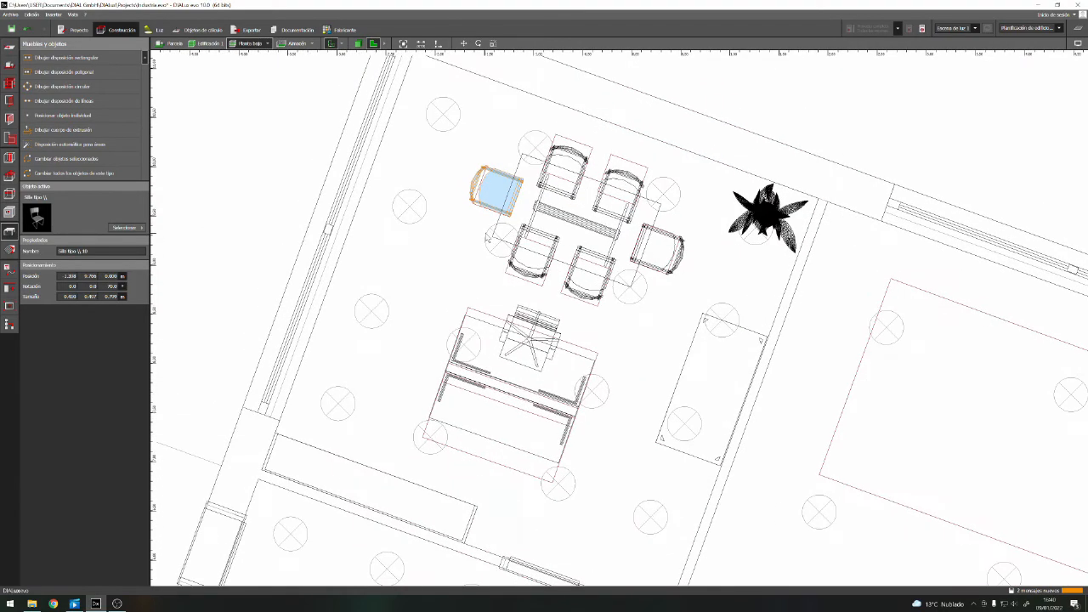
{"action": "left_click", "coordinate": [504, 192]}
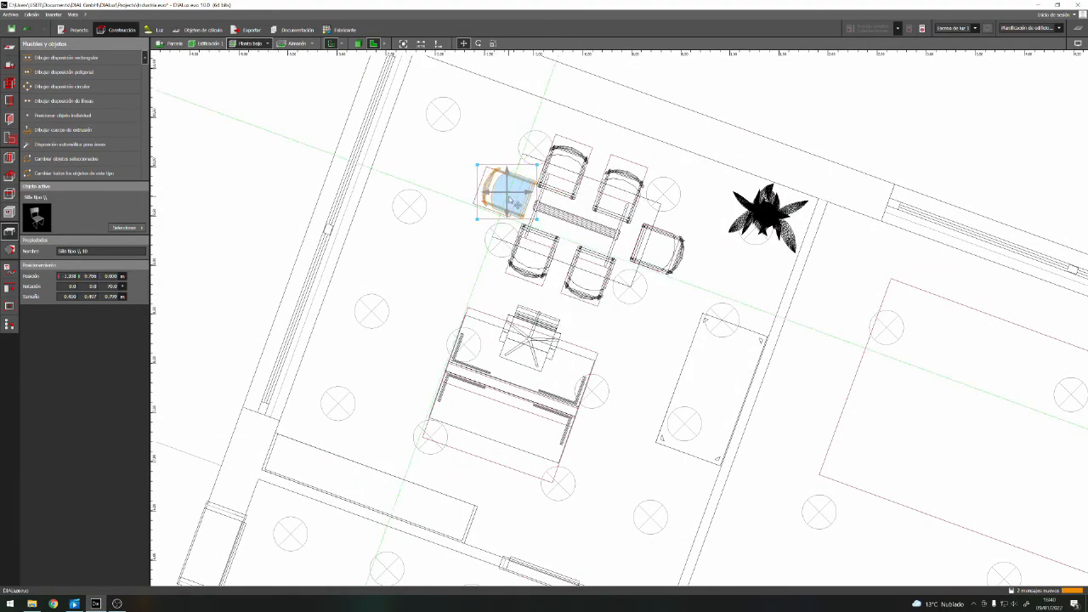
{"action": "scroll", "coordinate": [510, 199], "scroll_direction": "up", "scroll_amount": 3}
{"action": "left_click_drag", "start_coordinate": [510, 199], "coordinate": [509, 207]}
Move the chair at the plant-side end closer in under the meeting table, check it in 3D and deselect it
{"action": "left_click", "coordinate": [600, 258]}
{"action": "right_click", "coordinate": [799, 297]}
{"action": "left_click", "coordinate": [821, 305]}
{"action": "left_click_drag", "start_coordinate": [793, 302], "coordinate": [778, 297]}
{"action": "left_click", "coordinate": [357, 43]}
{"action": "right_click_drag", "start_coordinate": [572, 317], "coordinate": [576, 391]}
{"action": "left_click", "coordinate": [373, 43]}
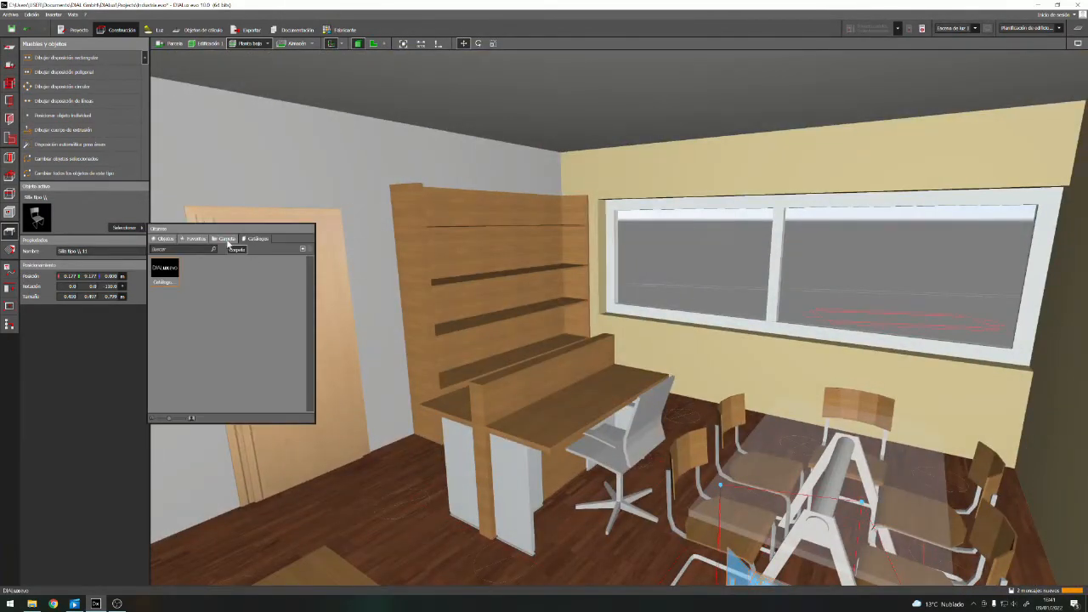
{"action": "left_click", "coordinate": [230, 244]}
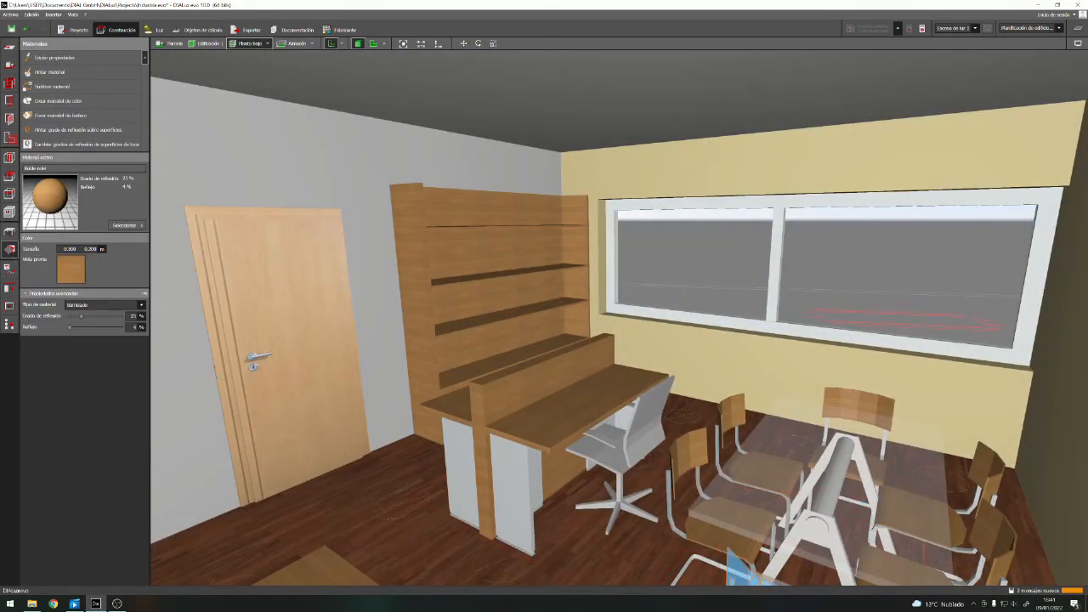
Choose the black colour 9005 (Negro profundo) from the colour catalogue and paint the desk chair's seat and back with it
{"action": "left_click", "coordinate": [124, 226]}
{"action": "left_click", "coordinate": [232, 236]}
{"action": "left_click", "coordinate": [193, 274]}
{"action": "left_click", "coordinate": [95, 187]}
{"action": "scroll", "coordinate": [196, 301], "scroll_direction": "down", "scroll_amount": 5}
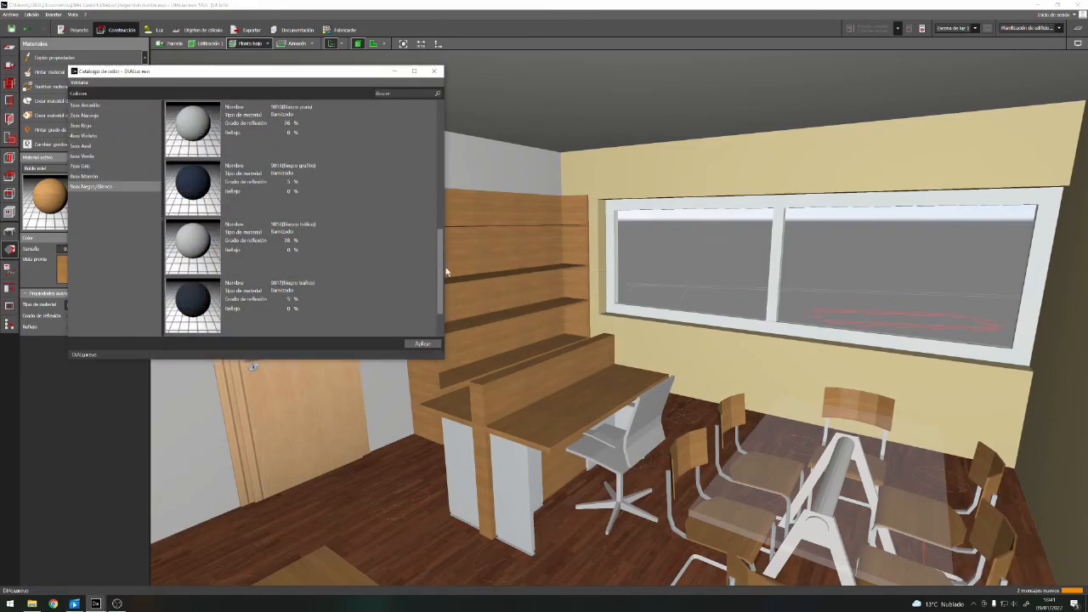
{"action": "double_click", "coordinate": [199, 179]}
{"action": "left_click", "coordinate": [434, 71]}
{"action": "left_click", "coordinate": [644, 423]}
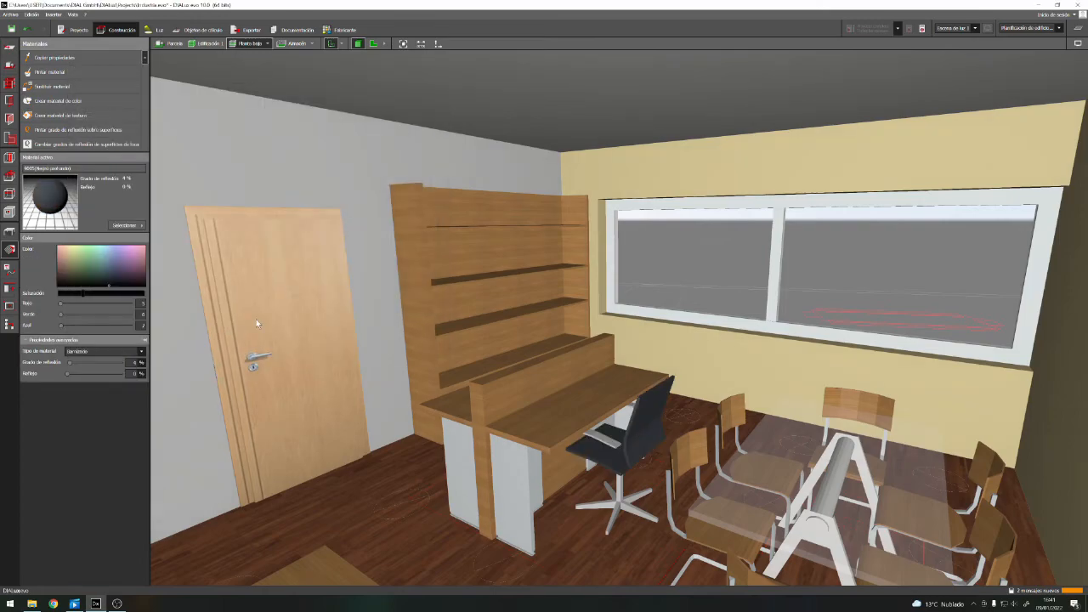
Make the project material 7035 (Gris claro) the active material and view the desk chair up close
{"action": "left_click", "coordinate": [126, 226]}
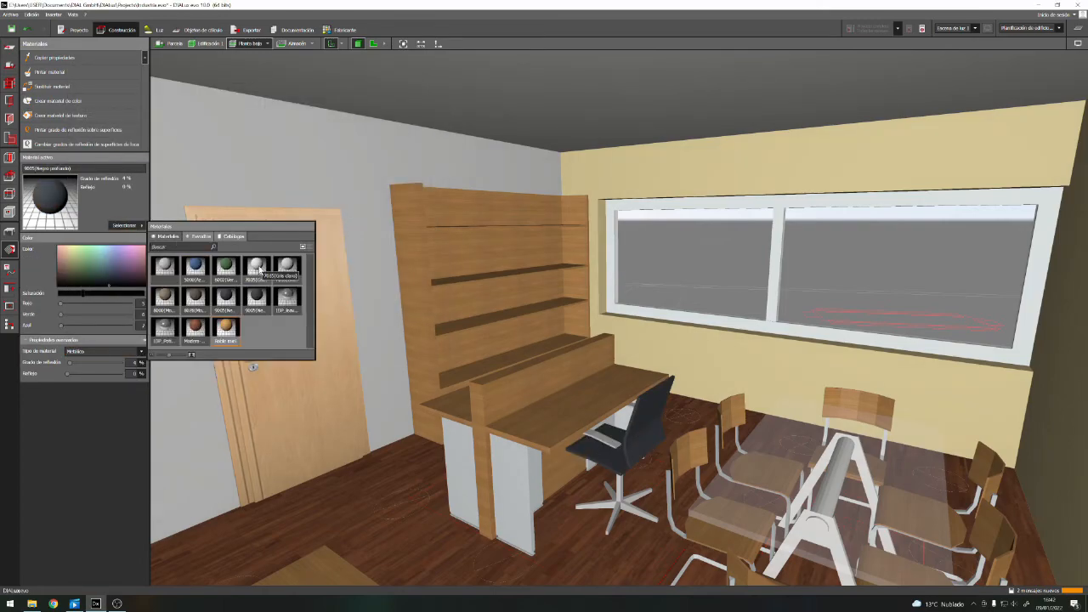
{"action": "left_click", "coordinate": [257, 266]}
{"action": "scroll", "coordinate": [605, 444], "scroll_direction": "up", "scroll_amount": 3}
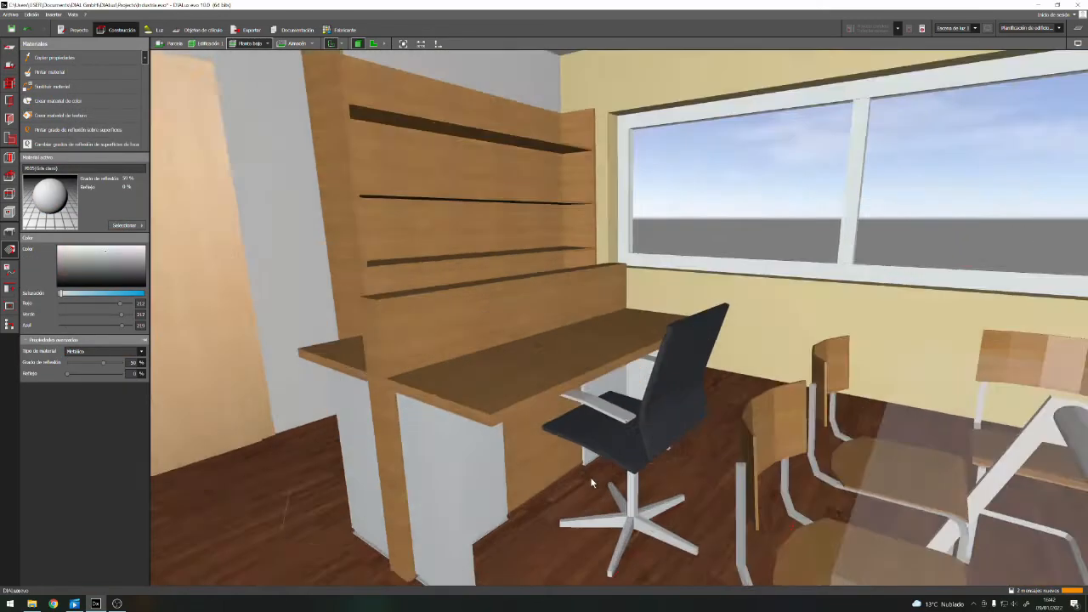
Duplicate the office chair and place the copy on the desk's opposite side, turned around to face the desk
{"action": "left_click", "coordinate": [373, 43]}
{"action": "double_click", "coordinate": [568, 403]}
{"action": "scroll", "coordinate": [544, 350], "scroll_direction": "down", "scroll_amount": 2}
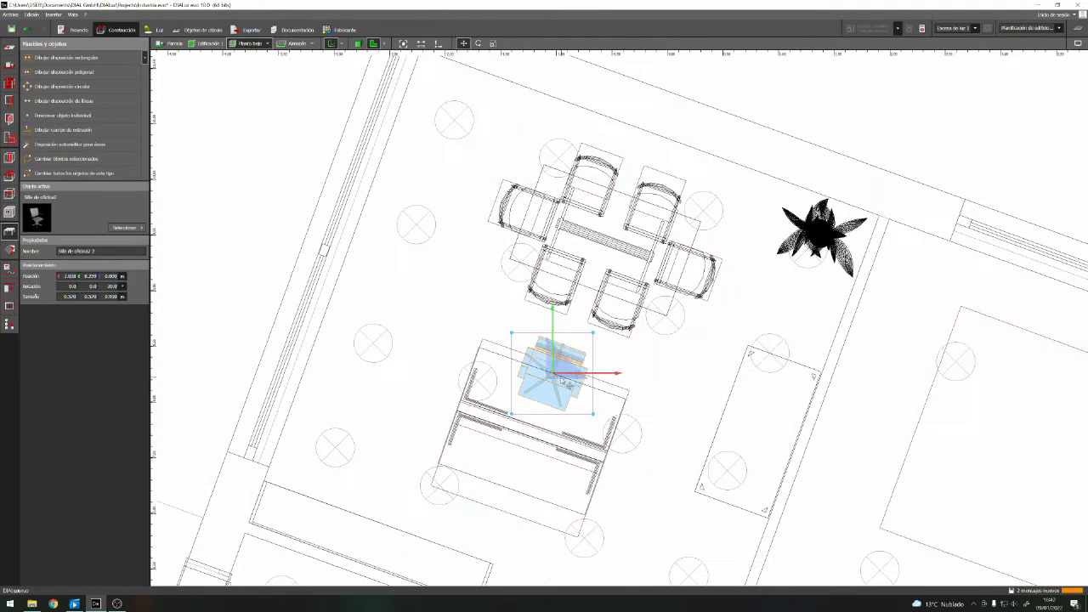
{"action": "key", "text": "ctrl+c"}
{"action": "key", "text": "ctrl+v"}
{"action": "right_click", "coordinate": [515, 486]}
{"action": "right_click", "coordinate": [510, 512]}
{"action": "right_click", "coordinate": [498, 501]}
{"action": "left_click", "coordinate": [517, 376]}
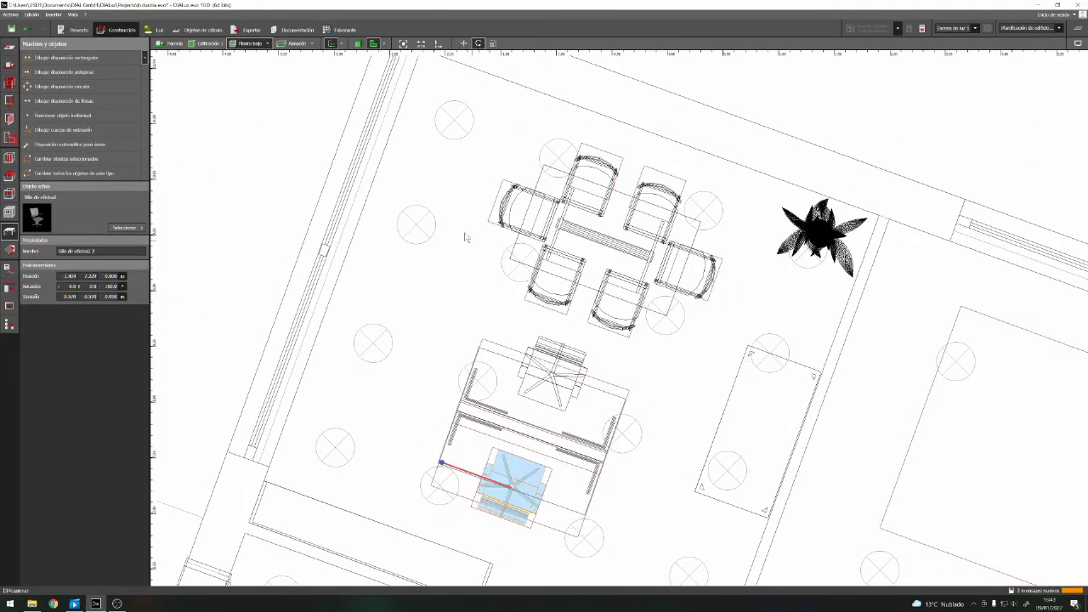
Examine the furnished office and the workshop's remaining floor outlines in 3D
{"action": "left_click", "coordinate": [358, 44]}
{"action": "scroll", "coordinate": [763, 413], "scroll_direction": "down", "scroll_amount": 3}
{"action": "left_click", "coordinate": [763, 413]}
{"action": "right_click_drag", "start_coordinate": [764, 413], "coordinate": [789, 454]}
{"action": "scroll", "coordinate": [625, 342], "scroll_direction": "down", "scroll_amount": 4}
{"action": "right_click_drag", "start_coordinate": [625, 342], "coordinate": [796, 355]}
{"action": "scroll", "coordinate": [556, 259], "scroll_direction": "down", "scroll_amount": 3}
{"action": "scroll", "coordinate": [796, 355], "scroll_direction": "up", "scroll_amount": 4}
{"action": "scroll", "coordinate": [796, 354], "scroll_direction": "down", "scroll_amount": 4}
{"action": "right_click_drag", "start_coordinate": [544, 340], "coordinate": [513, 291]}
Pick the Modelo5 270x110 workbench from the office furniture catalogue and place it in the workshop near the rear window
{"action": "left_click", "coordinate": [128, 227]}
{"action": "left_click", "coordinate": [174, 244]}
{"action": "left_click", "coordinate": [119, 124]}
{"action": "left_click", "coordinate": [102, 142]}
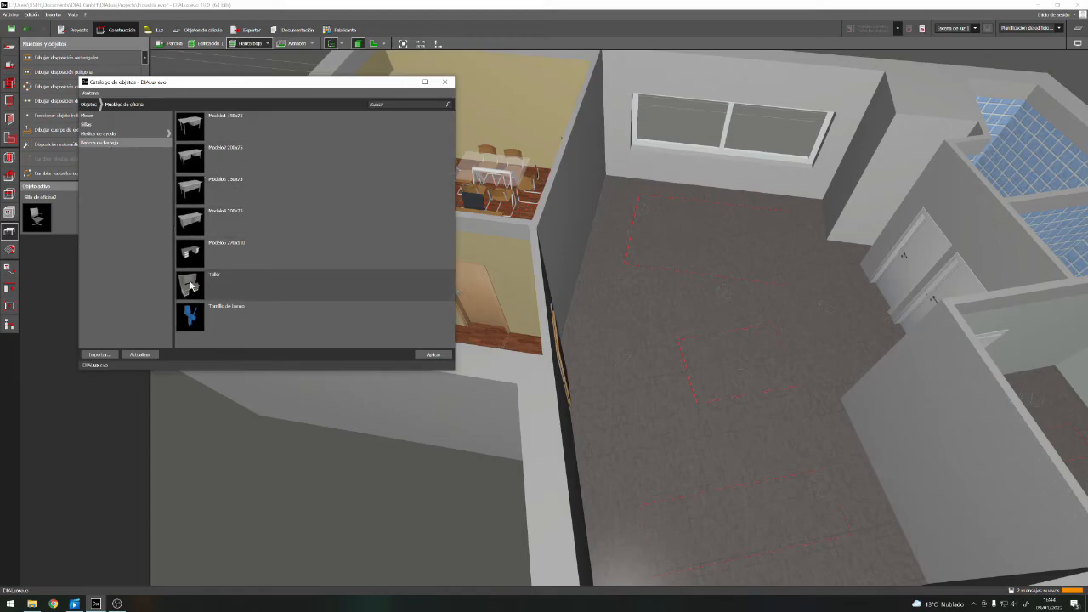
{"action": "left_click", "coordinate": [192, 252]}
{"action": "left_click", "coordinate": [445, 82]}
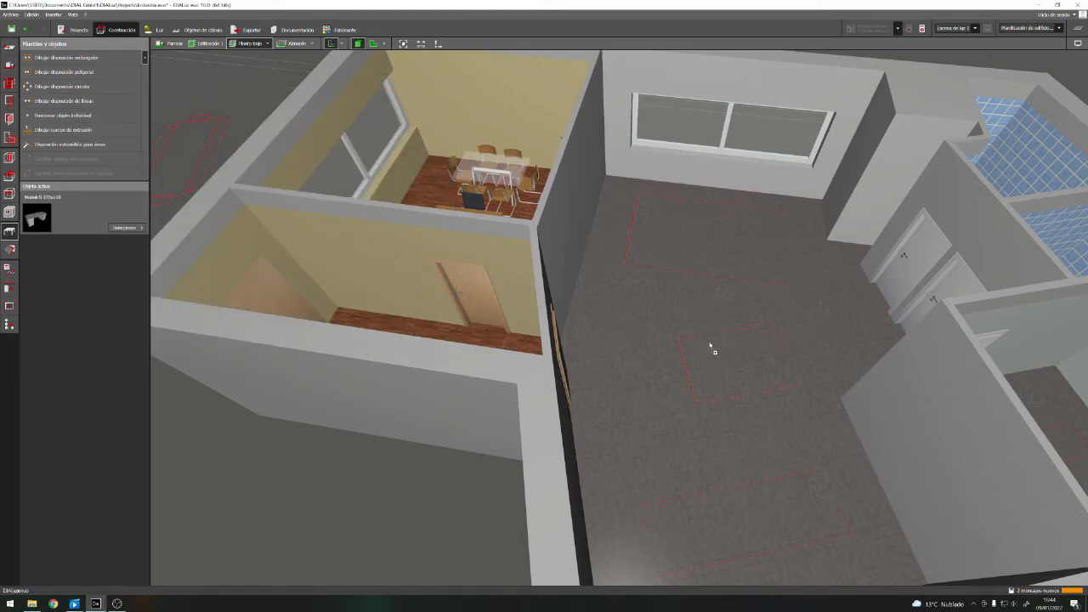
{"action": "left_click", "coordinate": [678, 220]}
{"action": "scroll", "coordinate": [704, 216], "scroll_direction": "up", "scroll_amount": 3}
Move and rotate the Modelo5 workbench onto the slanted outline by the rear window, scaling it to about 3.37 by 2.13 m
{"action": "left_click", "coordinate": [373, 44]}
{"action": "scroll", "coordinate": [906, 357], "scroll_direction": "down", "scroll_amount": 1}
{"action": "middle_click_drag", "start_coordinate": [906, 357], "coordinate": [663, 293]}
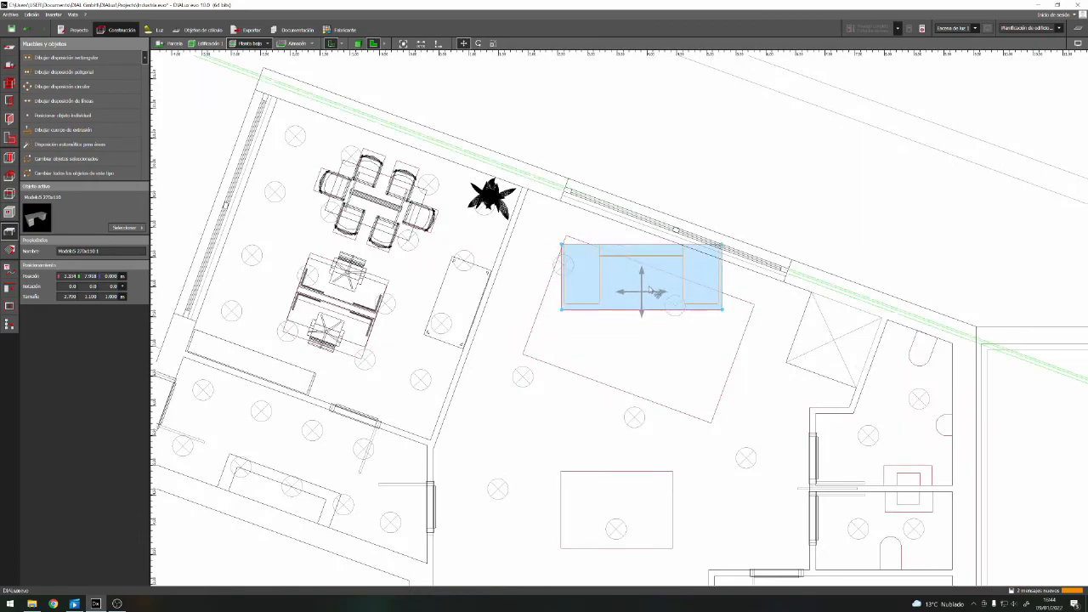
{"action": "right_click", "coordinate": [622, 241]}
{"action": "left_click", "coordinate": [650, 282]}
{"action": "scroll", "coordinate": [571, 275], "scroll_direction": "up", "scroll_amount": 3}
{"action": "left_click_drag", "start_coordinate": [588, 276], "coordinate": [647, 369]}
{"action": "left_click_drag", "start_coordinate": [761, 423], "coordinate": [714, 555]}
{"action": "left_click_drag", "start_coordinate": [599, 358], "coordinate": [510, 327]}
{"action": "scroll", "coordinate": [633, 335], "scroll_direction": "down", "scroll_amount": 3}
{"action": "middle_click_drag", "start_coordinate": [633, 335], "coordinate": [490, 260]}
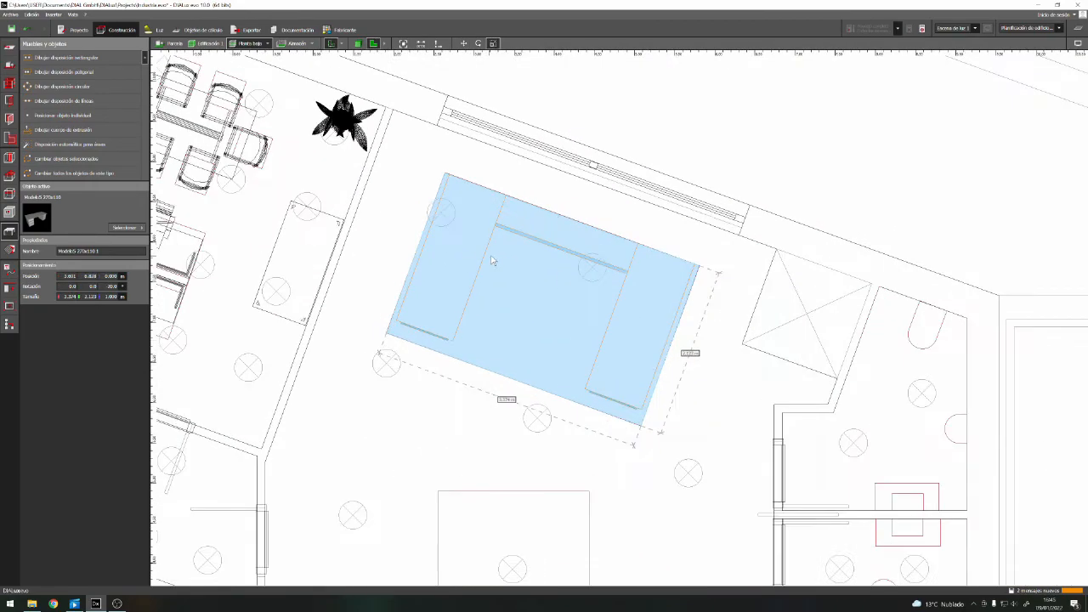
Check the scaled workbench in 3D and choose the Taller workbench from the catalogue's workbenches
{"action": "left_click", "coordinate": [358, 43]}
{"action": "left_click", "coordinate": [595, 366]}
{"action": "right_click_drag", "start_coordinate": [680, 451], "coordinate": [587, 323]}
{"action": "scroll", "coordinate": [578, 355], "scroll_direction": "down", "scroll_amount": 3}
{"action": "scroll", "coordinate": [587, 323], "scroll_direction": "up", "scroll_amount": 3}
{"action": "left_click", "coordinate": [128, 227]}
{"action": "left_click", "coordinate": [180, 270]}
{"action": "left_click", "coordinate": [122, 137]}
{"action": "left_click", "coordinate": [115, 154]}
{"action": "left_click", "coordinate": [193, 302]}
{"action": "left_click", "coordinate": [445, 365]}
Move the Modelo5 workbench to the outline beside the workshop's front window and rotate it to 180°
{"action": "left_click", "coordinate": [373, 43]}
{"action": "left_click", "coordinate": [500, 254]}
{"action": "right_click", "coordinate": [508, 287]}
{"action": "left_click", "coordinate": [525, 298]}
{"action": "left_click_drag", "start_coordinate": [507, 298], "coordinate": [467, 505]}
{"action": "right_click", "coordinate": [468, 505]}
{"action": "left_click", "coordinate": [487, 362]}
{"action": "left_click_drag", "start_coordinate": [536, 530], "coordinate": [385, 503]}
{"action": "right_click", "coordinate": [470, 512]}
{"action": "left_click", "coordinate": [490, 358]}
{"action": "left_click_drag", "start_coordinate": [481, 504], "coordinate": [478, 495]}
Scale the Modelo5 workbench to about 3.0 by 0.98 m to fit the outline near the front window
{"action": "right_click", "coordinate": [446, 502]}
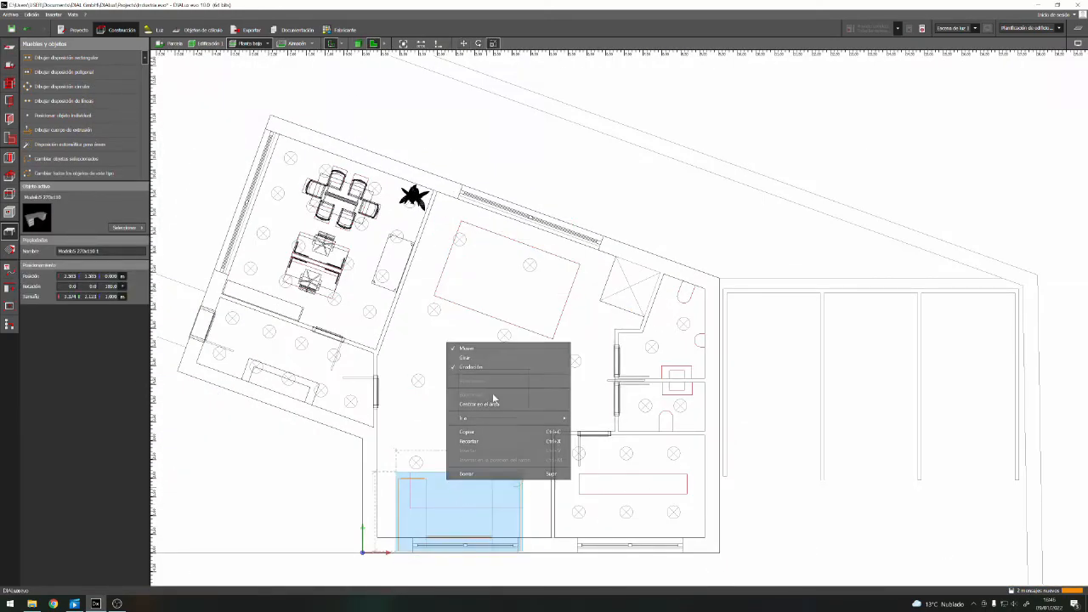
{"action": "left_click", "coordinate": [483, 370]}
{"action": "scroll", "coordinate": [444, 510], "scroll_direction": "up", "scroll_amount": 5}
{"action": "middle_click_drag", "start_coordinate": [459, 561], "coordinate": [459, 499]}
{"action": "left_click_drag", "start_coordinate": [475, 533], "coordinate": [474, 463]}
{"action": "left_click_drag", "start_coordinate": [354, 419], "coordinate": [375, 420]}
{"action": "scroll", "coordinate": [448, 327], "scroll_direction": "down", "scroll_amount": 3}
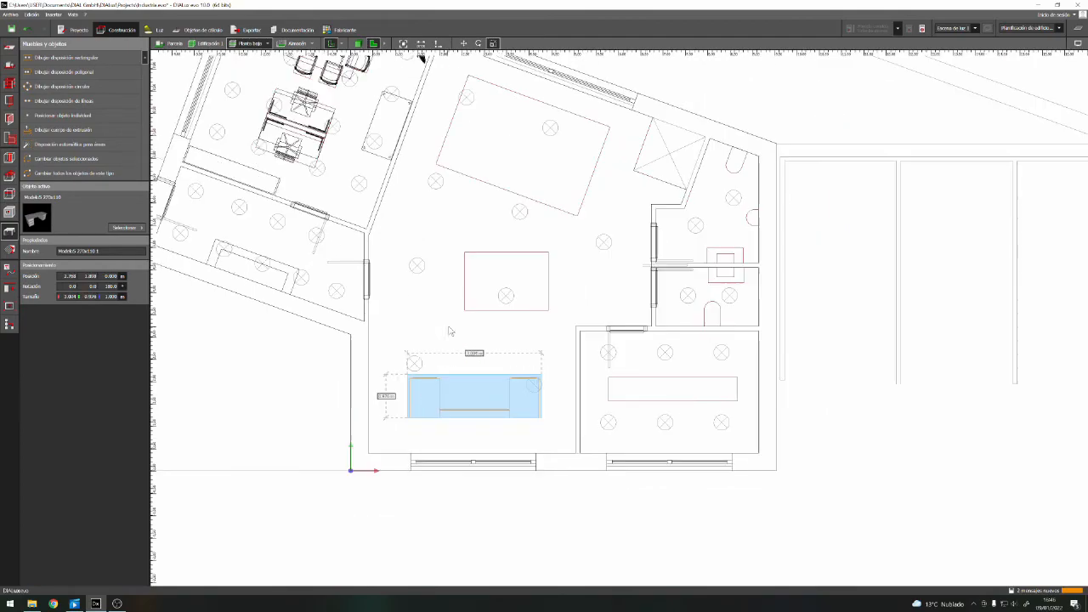
Choose the Taller workbench from the object catalogue and place it over the rectangular outline in the middle of the workshop
{"action": "left_click", "coordinate": [126, 228]}
{"action": "left_click", "coordinate": [128, 164]}
{"action": "left_click", "coordinate": [211, 311]}
{"action": "left_click", "coordinate": [454, 376]}
{"action": "left_click", "coordinate": [524, 172]}
{"action": "left_click", "coordinate": [539, 317]}
{"action": "left_click", "coordinate": [560, 175]}
{"action": "right_click", "coordinate": [561, 177]}
{"action": "left_click", "coordinate": [599, 224]}
Scale the Taller workbench to about 2.88 by 1.50 m and check it in 3D
{"action": "right_click", "coordinate": [492, 267]}
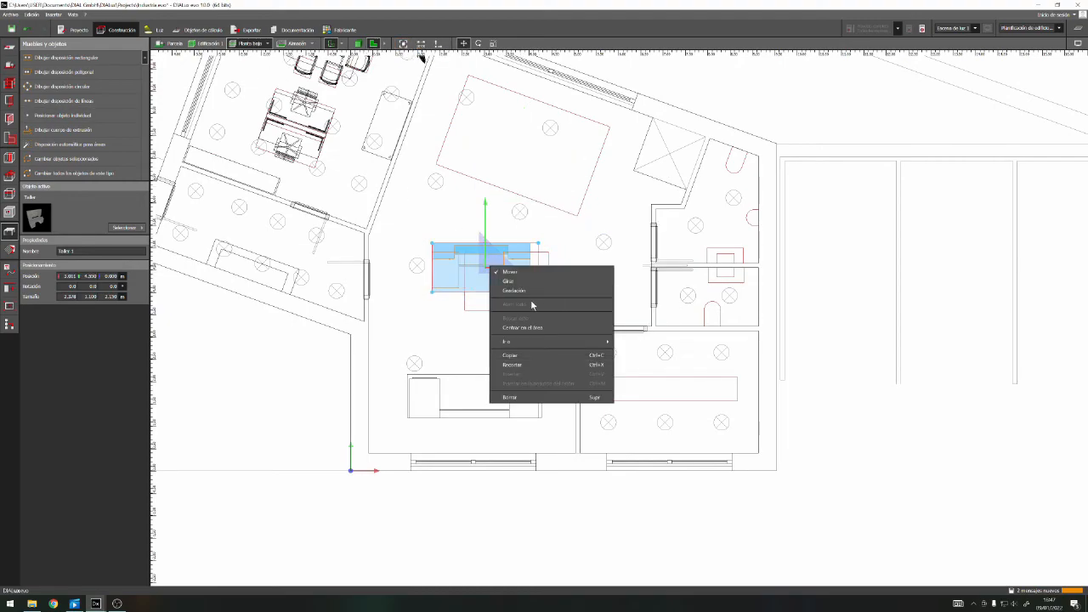
{"action": "left_click", "coordinate": [528, 291]}
{"action": "left_click", "coordinate": [357, 43]}
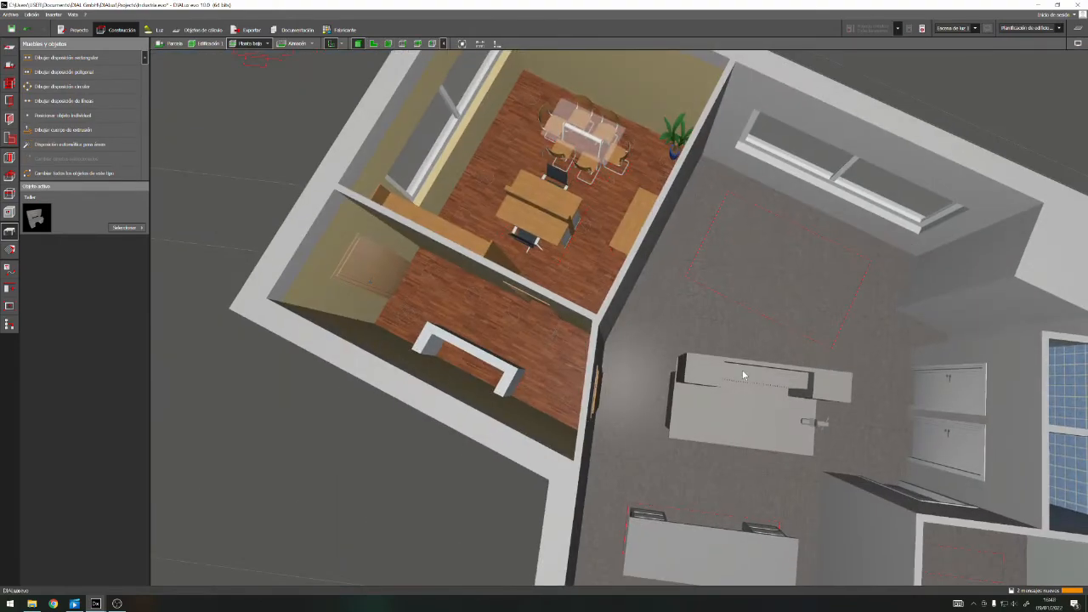
{"action": "scroll", "coordinate": [743, 374], "scroll_direction": "down", "scroll_amount": 2}
Rotate the Taller workbench to 70°, parallel to the office partition wall, and move it toward that wall
{"action": "left_click", "coordinate": [373, 44]}
{"action": "left_click", "coordinate": [519, 282]}
{"action": "left_click_drag", "start_coordinate": [519, 284], "coordinate": [527, 266]}
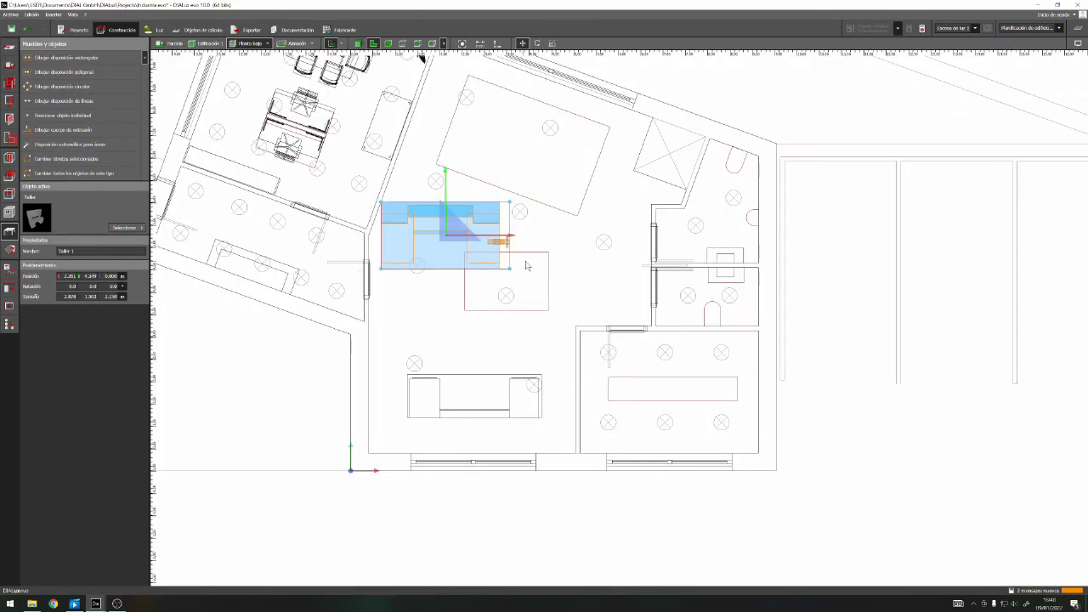
{"action": "left_click", "coordinate": [453, 271]}
{"action": "left_click_drag", "start_coordinate": [453, 269], "coordinate": [443, 188]}
Position the Taller workbench along the office partition wall, lengthen it to about 3.39 m and check it in 3D
{"action": "scroll", "coordinate": [467, 153], "scroll_direction": "up", "scroll_amount": 2}
{"action": "middle_click_drag", "start_coordinate": [468, 153], "coordinate": [448, 268]}
{"action": "left_click", "coordinate": [456, 268]}
{"action": "left_click", "coordinate": [418, 277]}
{"action": "right_click", "coordinate": [422, 226]}
{"action": "left_click", "coordinate": [448, 252]}
{"action": "left_click", "coordinate": [359, 44]}
{"action": "right_click_drag", "start_coordinate": [592, 483], "coordinate": [557, 487]}
{"action": "left_click", "coordinate": [565, 489]}
{"action": "left_click", "coordinate": [671, 463]}
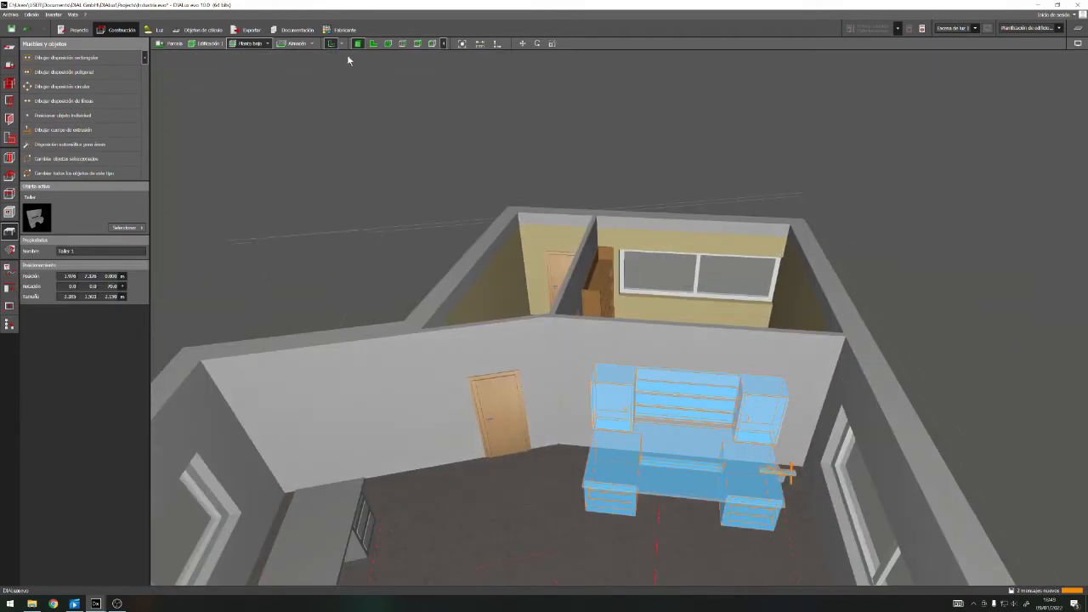
Reduce the Taller workbench's depth to about 1 m against the partition wall, check it in 3D and deselect it
{"action": "left_click", "coordinate": [373, 44]}
{"action": "right_click", "coordinate": [427, 245]}
{"action": "left_click", "coordinate": [474, 273]}
{"action": "left_click_drag", "start_coordinate": [460, 272], "coordinate": [438, 241]}
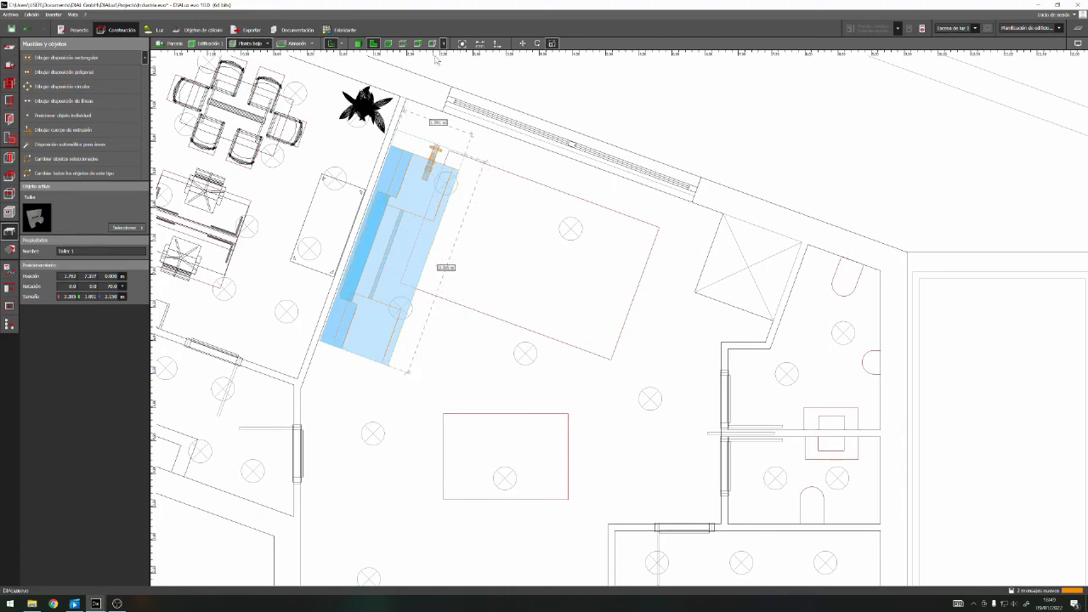
{"action": "left_click", "coordinate": [359, 43]}
{"action": "left_click", "coordinate": [593, 493]}
{"action": "right_click_drag", "start_coordinate": [593, 494], "coordinate": [752, 501]}
{"action": "left_click", "coordinate": [697, 408]}
{"action": "left_click", "coordinate": [373, 43]}
{"action": "right_click", "coordinate": [419, 195]}
{"action": "left_click", "coordinate": [453, 221]}
{"action": "left_click", "coordinate": [423, 360]}
{"action": "scroll", "coordinate": [459, 335], "scroll_direction": "down", "scroll_amount": 2}
{"action": "scroll", "coordinate": [529, 438], "scroll_direction": "up", "scroll_amount": 3}
Choose a standard four-legged table from the tables category of the office furniture catalogue
{"action": "left_click", "coordinate": [127, 228]}
{"action": "left_click", "coordinate": [164, 270]}
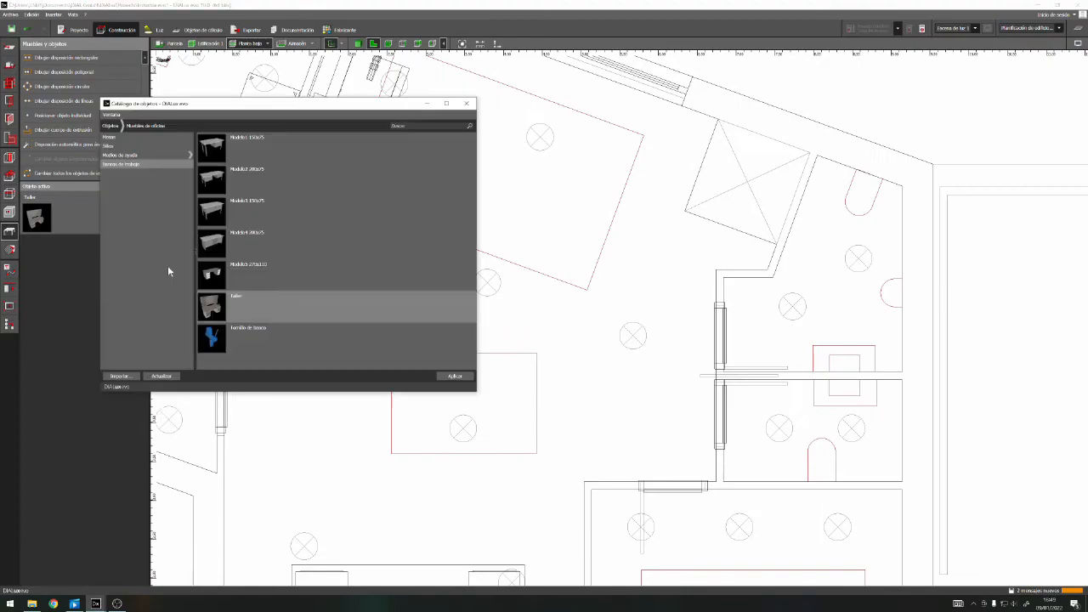
{"action": "left_click", "coordinate": [128, 156]}
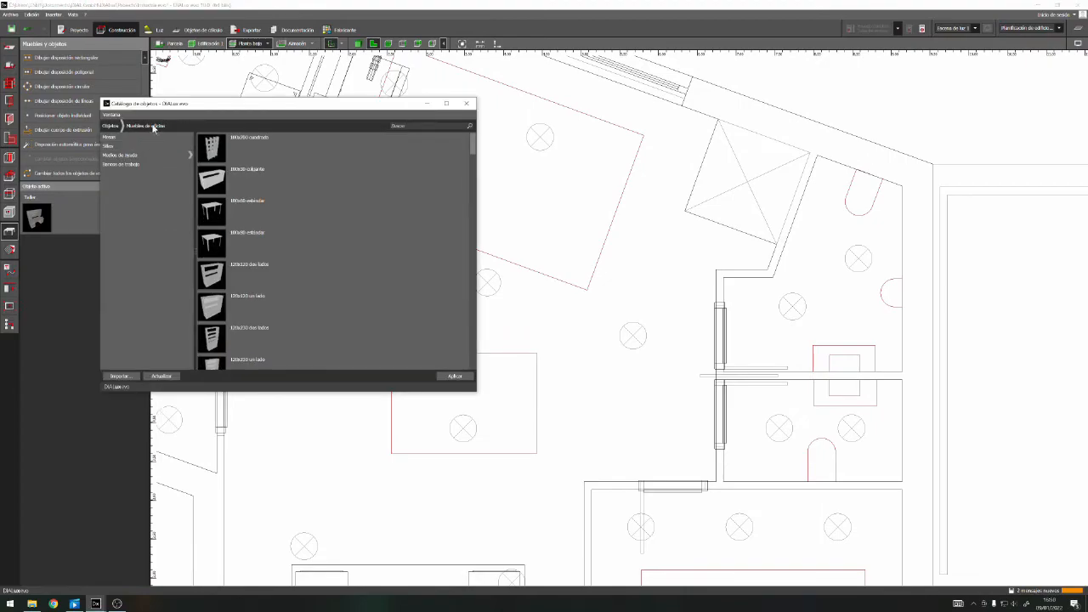
{"action": "left_click", "coordinate": [116, 138]}
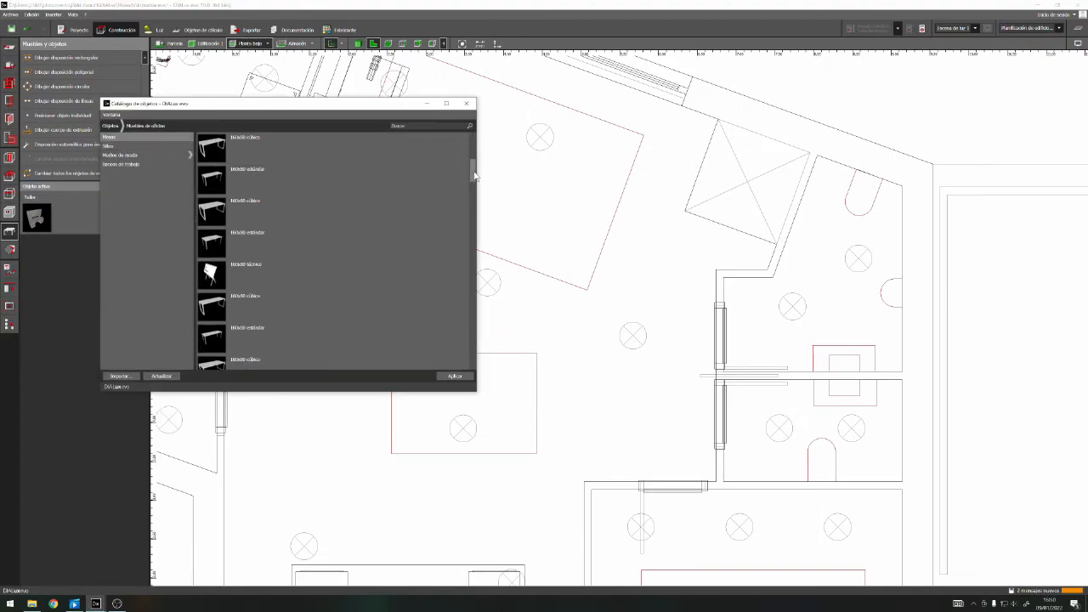
{"action": "scroll", "coordinate": [455, 292], "scroll_direction": "down", "scroll_amount": 3}
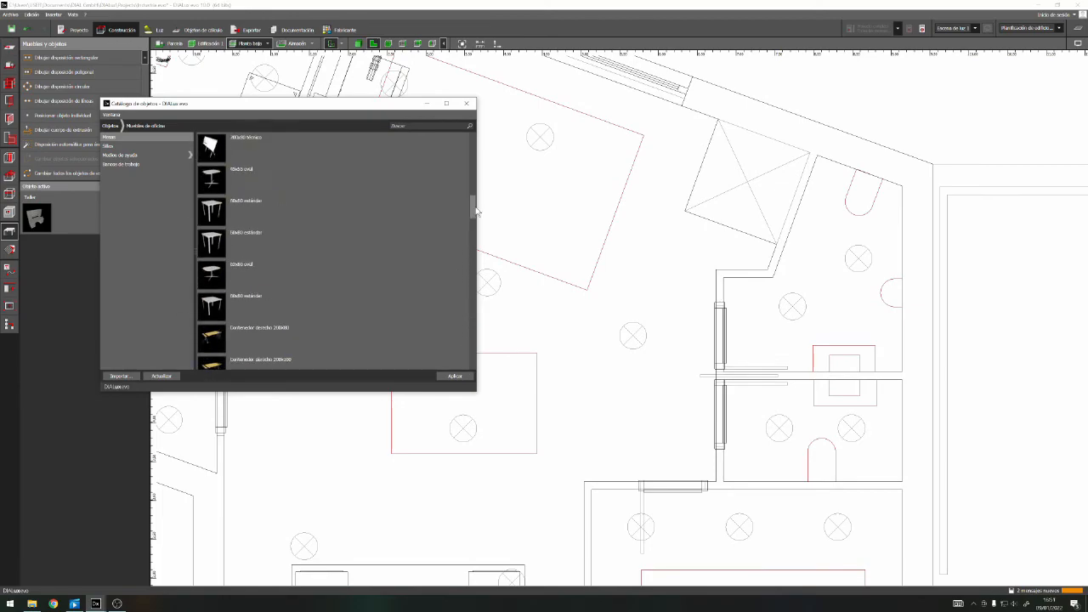
{"action": "left_click", "coordinate": [454, 376]}
Place the standard table on the workshop's central outline and scale it to about 1.9 by 1.3 m to match
{"action": "left_click_drag", "start_coordinate": [36, 218], "coordinate": [457, 363]}
{"action": "left_click_drag", "start_coordinate": [435, 340], "coordinate": [393, 355]}
{"action": "right_click", "coordinate": [398, 365]}
{"action": "left_click", "coordinate": [429, 425]}
{"action": "left_click_drag", "start_coordinate": [427, 399], "coordinate": [427, 453]}
{"action": "left_click_drag", "start_coordinate": [438, 408], "coordinate": [537, 408]}
{"action": "scroll", "coordinate": [466, 294], "scroll_direction": "down", "scroll_amount": 1}
Choose the 200x100 técnico drafting table from the office tables and place it in the workshop near the toilet doors
{"action": "left_click", "coordinate": [140, 227]}
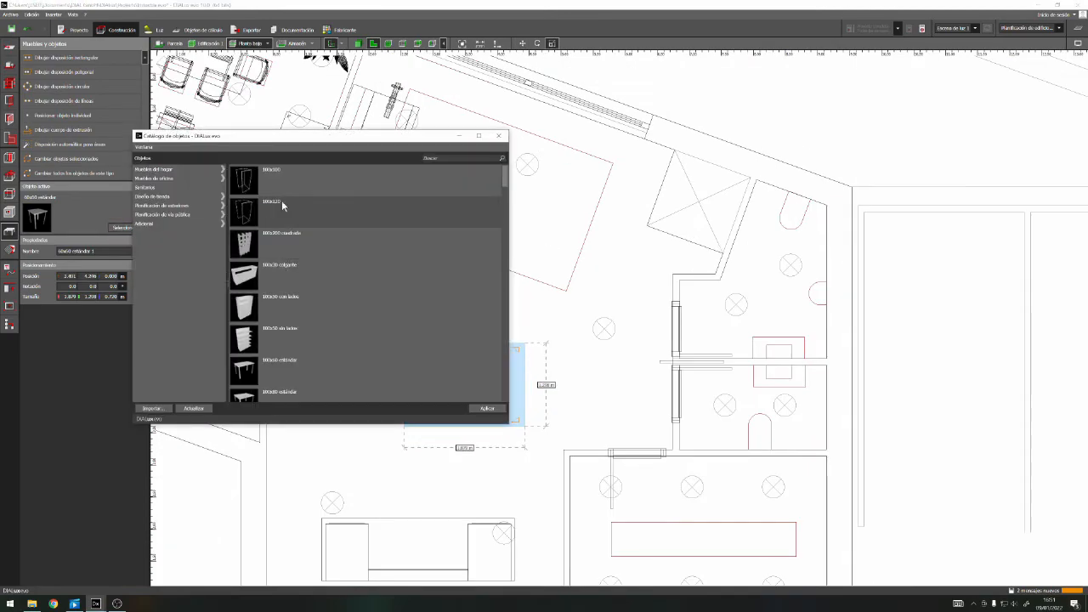
{"action": "left_click", "coordinate": [155, 178]}
{"action": "left_click_drag", "start_coordinate": [504, 390], "coordinate": [501, 350]}
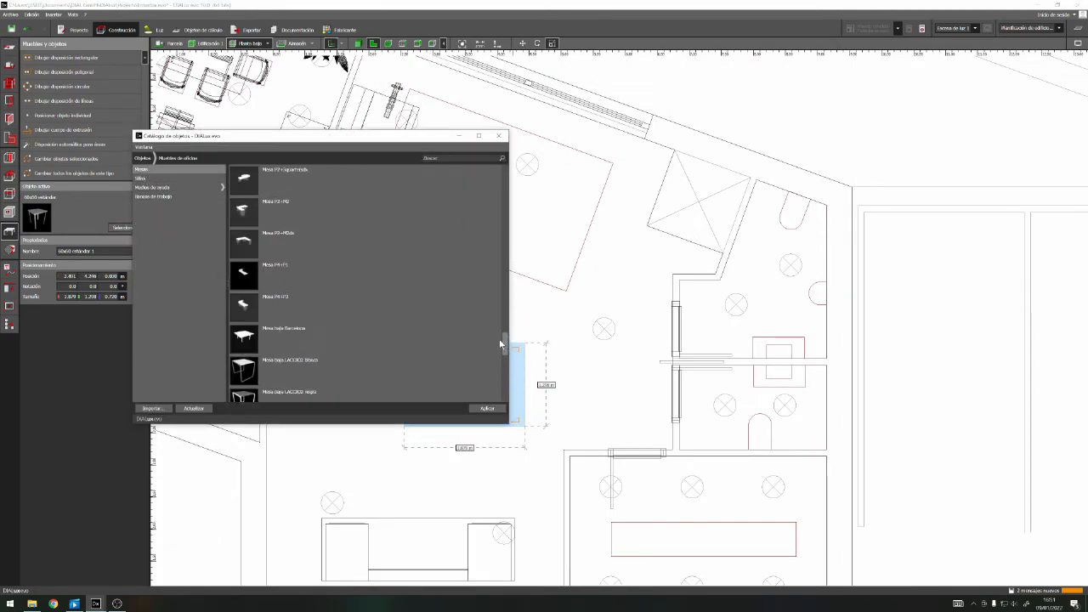
{"action": "double_click", "coordinate": [240, 272]}
{"action": "left_click", "coordinate": [628, 270]}
{"action": "scroll", "coordinate": [608, 320], "scroll_direction": "down", "scroll_amount": 1}
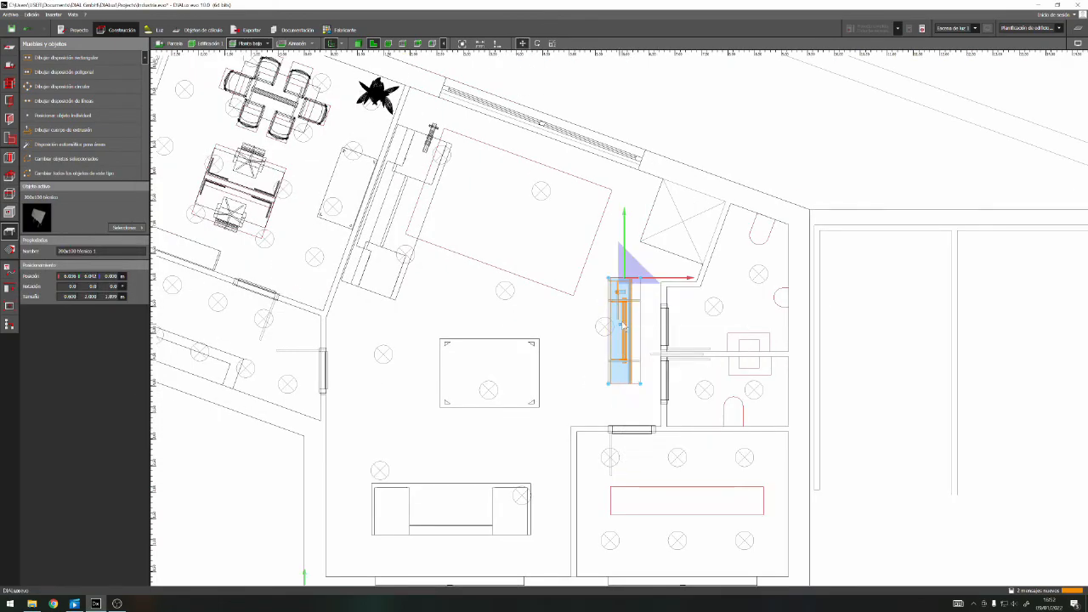
Move the técnico table beside the small room's partition wall and save the project, checking the layout in 3D
{"action": "left_click_drag", "start_coordinate": [620, 325], "coordinate": [618, 239]}
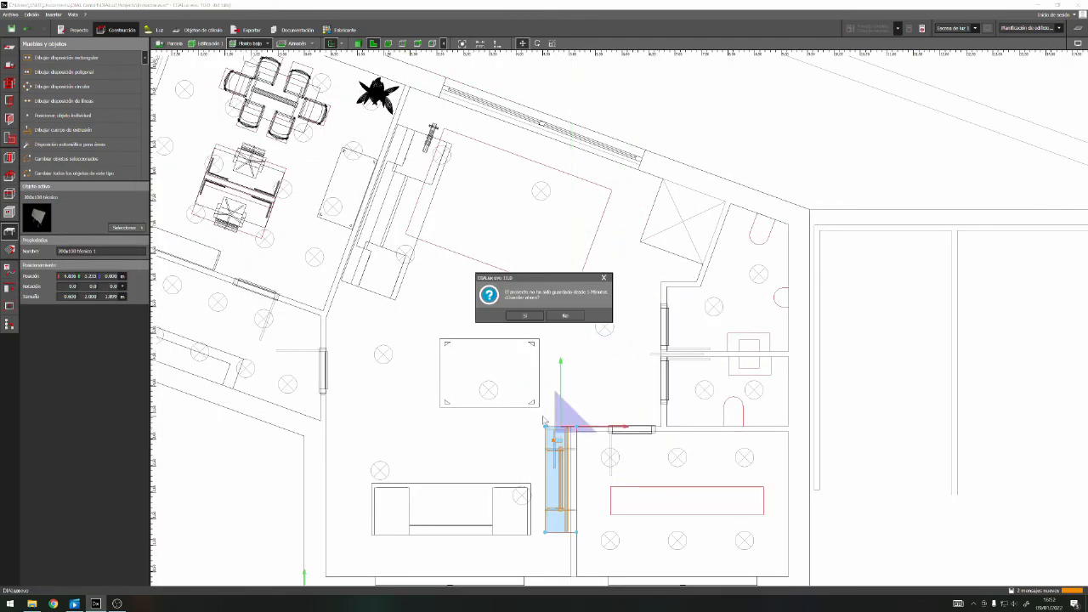
{"action": "left_click", "coordinate": [525, 316]}
{"action": "left_click", "coordinate": [357, 44]}
{"action": "right_click_drag", "start_coordinate": [692, 430], "coordinate": [475, 88]}
{"action": "scroll", "coordinate": [498, 293], "scroll_direction": "up", "scroll_amount": 3}
{"action": "scroll", "coordinate": [498, 298], "scroll_direction": "down", "scroll_amount": 3}
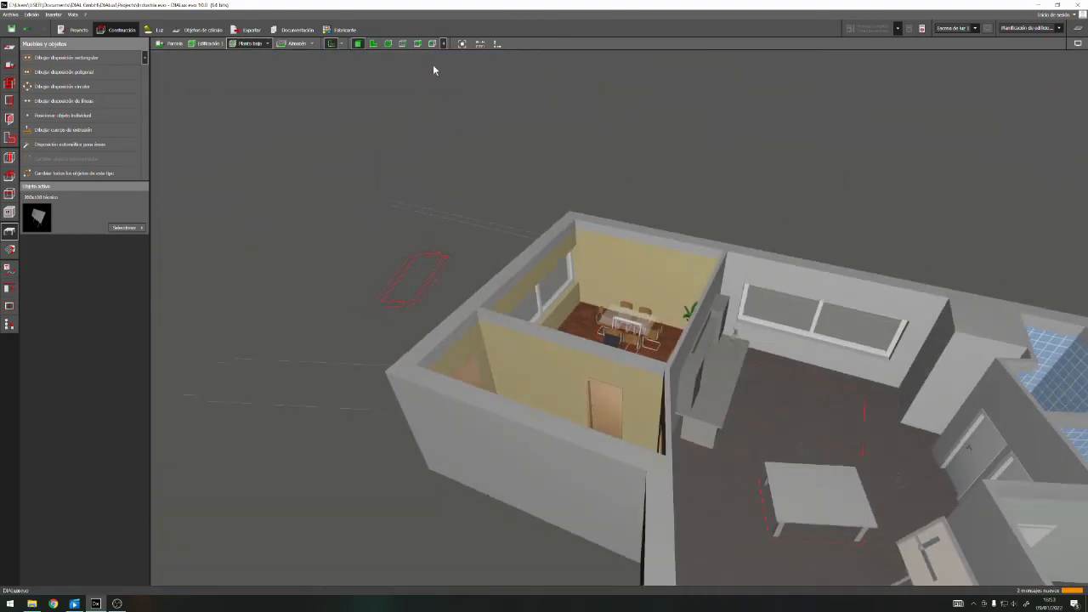
Move the standard table toward the slanted outline near the rear window and rotate it parallel to that outline
{"action": "left_click", "coordinate": [373, 43]}
{"action": "left_click_drag", "start_coordinate": [478, 357], "coordinate": [514, 262]}
{"action": "right_click", "coordinate": [558, 290]}
{"action": "left_click", "coordinate": [596, 305]}
{"action": "left_click_drag", "start_coordinate": [593, 278], "coordinate": [622, 310]}
Enlarge the standard table to about 3 by 2 m and move it closer to the slanted outline
{"action": "right_click", "coordinate": [532, 291]}
{"action": "left_click", "coordinate": [579, 316]}
{"action": "left_click_drag", "start_coordinate": [542, 344], "coordinate": [534, 365]}
{"action": "right_click", "coordinate": [547, 308]}
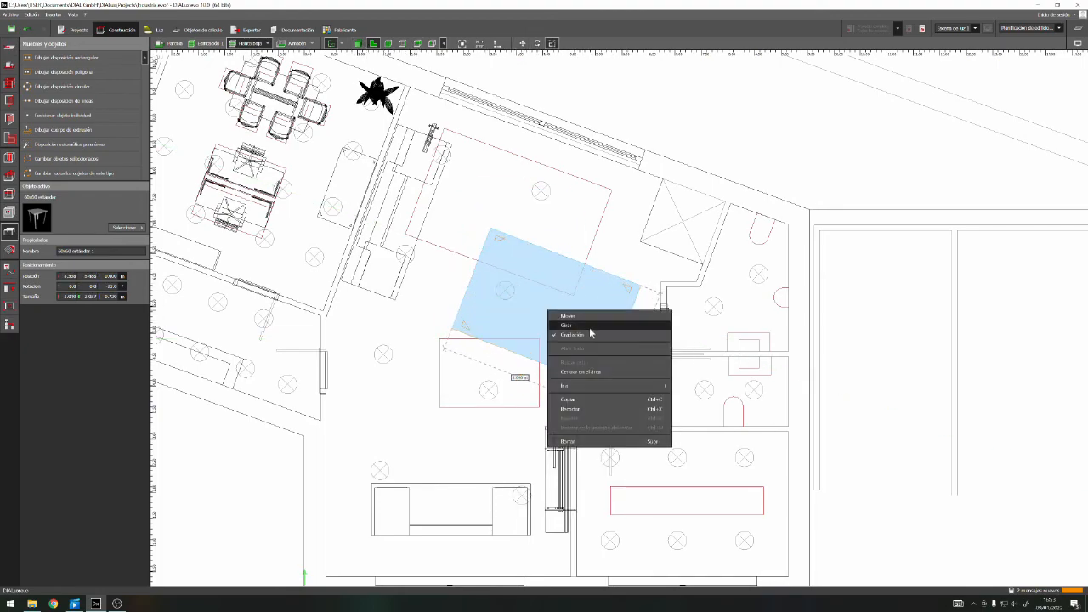
{"action": "left_click", "coordinate": [586, 316]}
{"action": "left_click_drag", "start_coordinate": [562, 312], "coordinate": [555, 288]}
Move the técnico table to the workshop's front corner beside the desk, turn it around and check the layout in 3D
{"action": "left_click", "coordinate": [565, 465]}
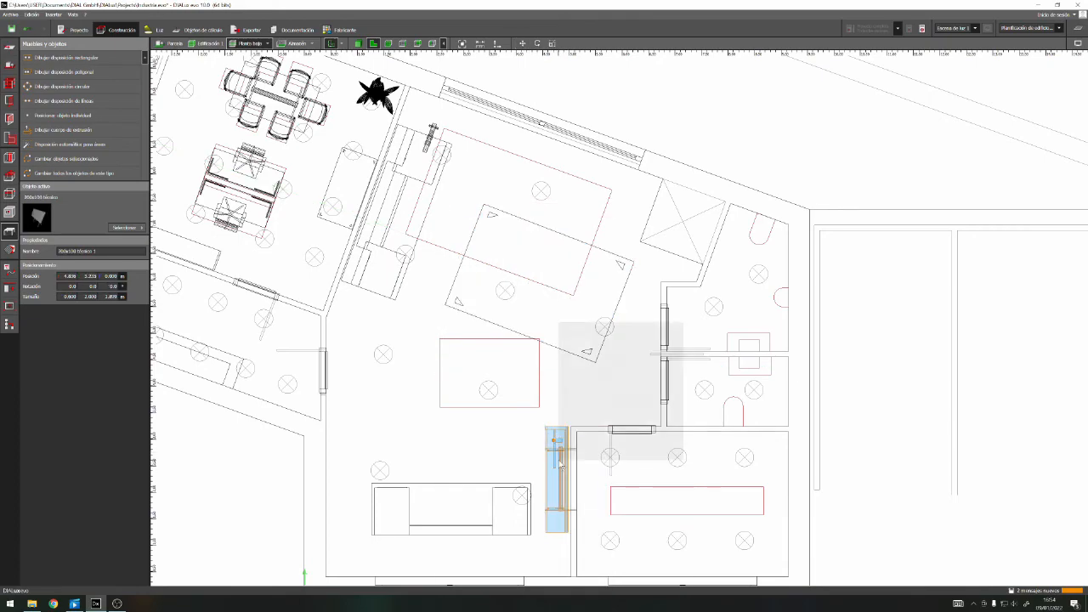
{"action": "left_click_drag", "start_coordinate": [559, 455], "coordinate": [555, 396]}
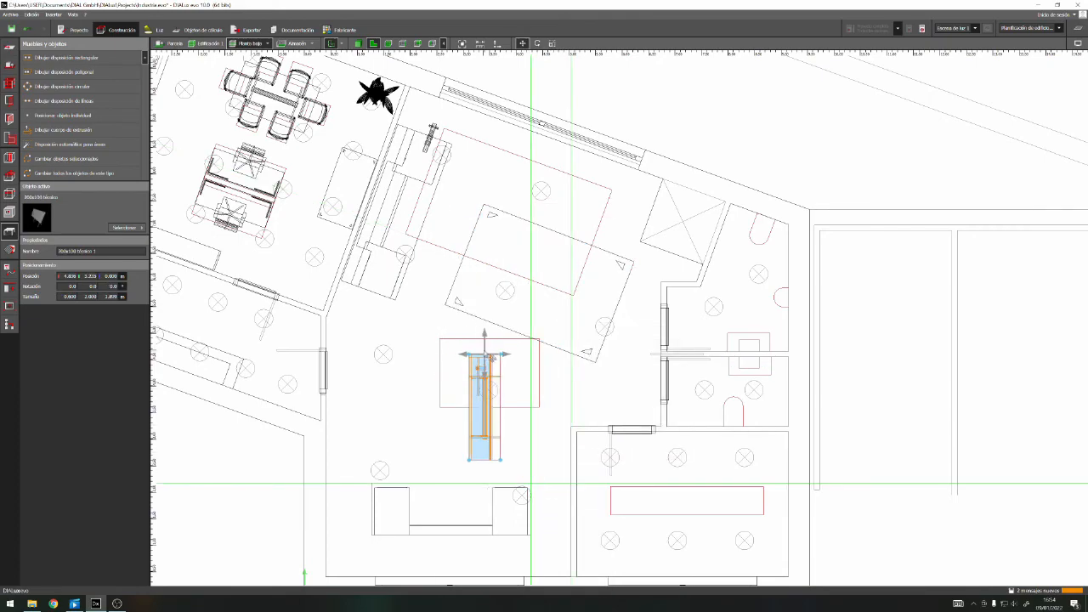
{"action": "scroll", "coordinate": [411, 364], "scroll_direction": "down", "scroll_amount": 2}
{"action": "right_click", "coordinate": [401, 323]}
{"action": "left_click", "coordinate": [477, 349]}
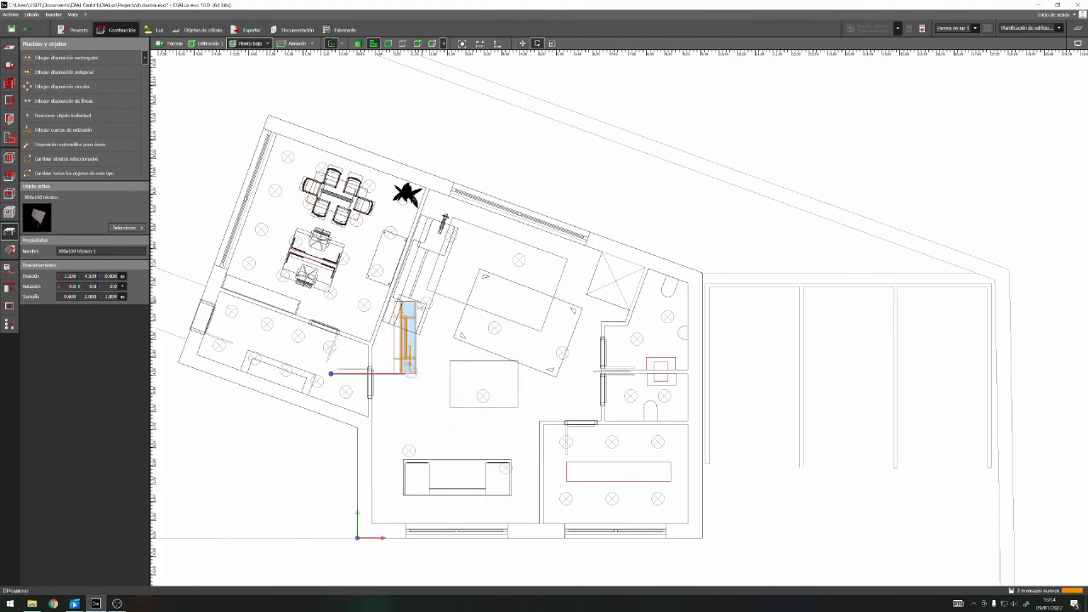
{"action": "left_click", "coordinate": [496, 428]}
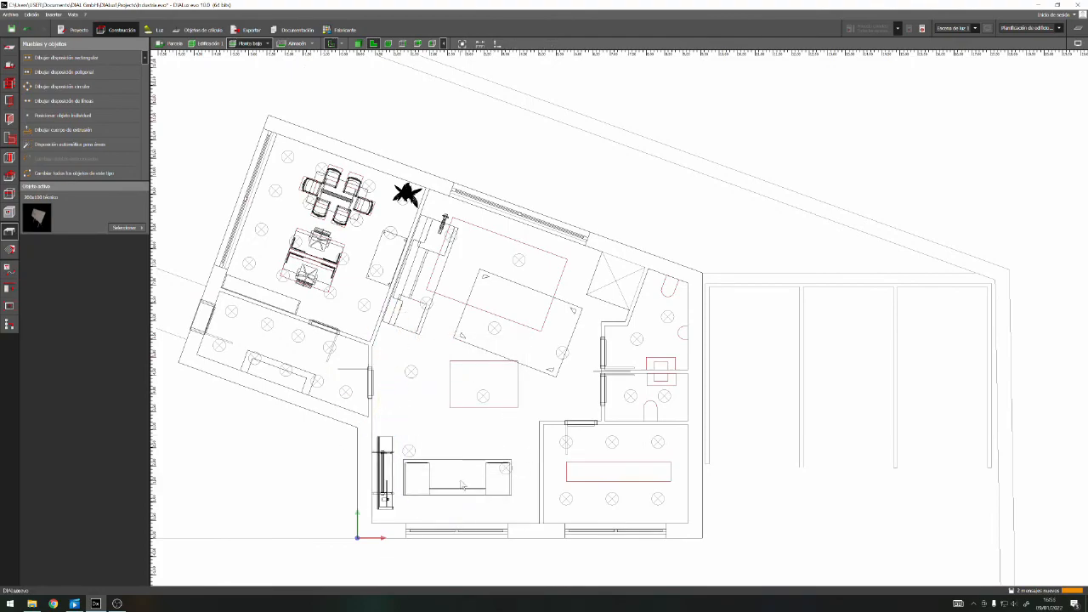
{"action": "left_click", "coordinate": [359, 43]}
{"action": "right_click_drag", "start_coordinate": [520, 437], "coordinate": [595, 283]}
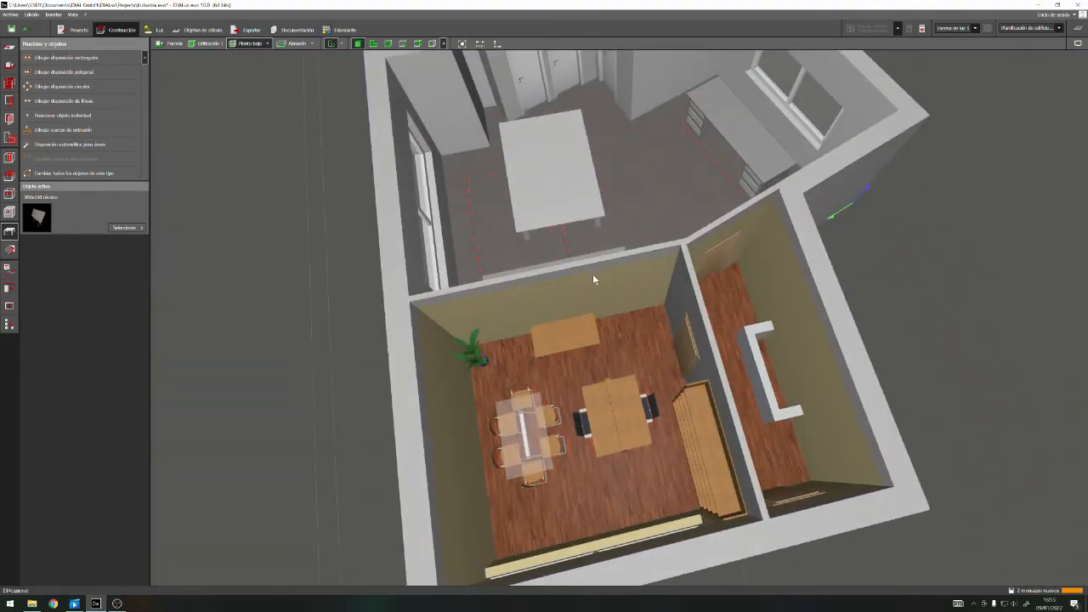
Reduce the size of the standard table near the slanted outline in the plan
{"action": "left_click", "coordinate": [388, 44]}
{"action": "right_click", "coordinate": [513, 313]}
{"action": "left_click", "coordinate": [548, 374]}
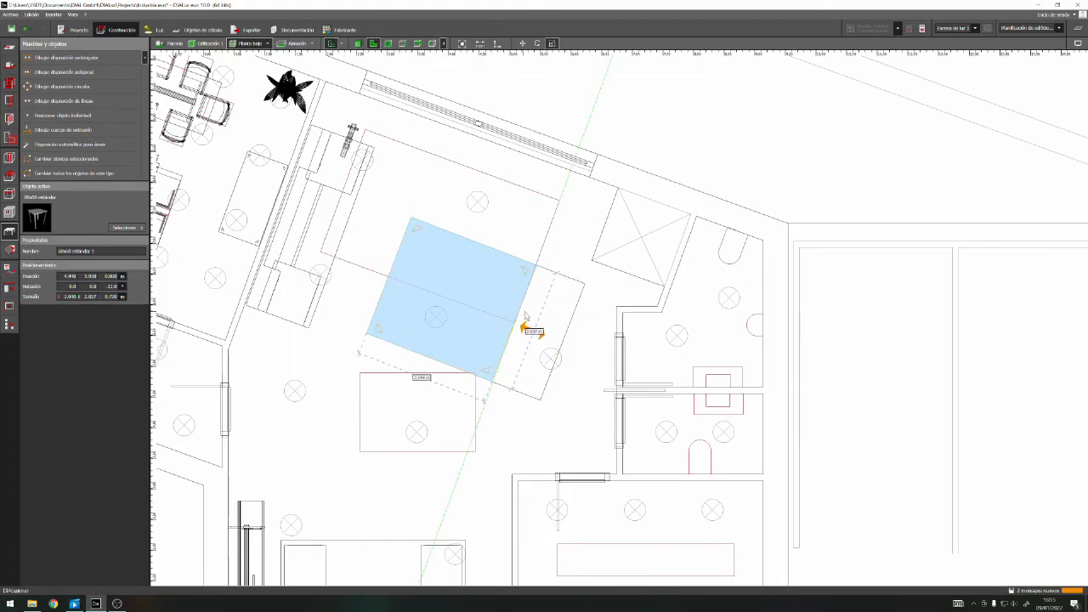
{"action": "scroll", "coordinate": [456, 461], "scroll_direction": "down", "scroll_amount": 5}
{"action": "scroll", "coordinate": [416, 515], "scroll_direction": "up", "scroll_amount": 1}
Move the drawer desk near the front window slightly inwards, away from the wall
{"action": "left_click", "coordinate": [414, 514]}
{"action": "right_click", "coordinate": [407, 528]}
{"action": "left_click", "coordinate": [442, 426]}
{"action": "mouse_move", "coordinate": [426, 519]}
{"action": "left_mouse_down"}
{"action": "mouse_move", "coordinate": [447, 500]}
{"action": "mouse_move", "coordinate": [437, 502]}
{"action": "left_mouse_up"}
{"action": "scroll", "coordinate": [455, 459], "scroll_direction": "down", "scroll_amount": 2}
{"action": "left_click", "coordinate": [509, 363]}
Bring the workbench into view in 3D and open the red shades of the colour catalogue
{"action": "left_click", "coordinate": [358, 44]}
{"action": "right_click_drag", "start_coordinate": [425, 425], "coordinate": [712, 332]}
{"action": "scroll", "coordinate": [593, 305], "scroll_direction": "up", "scroll_amount": 4}
{"action": "scroll", "coordinate": [593, 305], "scroll_direction": "up", "scroll_amount": 4}
{"action": "scroll", "coordinate": [721, 399], "scroll_direction": "down", "scroll_amount": 5}
{"action": "scroll", "coordinate": [712, 331], "scroll_direction": "up", "scroll_amount": 3}
{"action": "left_click", "coordinate": [9, 249]}
{"action": "left_click", "coordinate": [128, 226]}
{"action": "left_click", "coordinate": [232, 236]}
{"action": "left_click", "coordinate": [196, 268]}
{"action": "left_click", "coordinate": [41, 72]}
Apply the carmine red colour (Rojo carmín) to the workbench and its wall cabinets
{"action": "left_click_drag", "start_coordinate": [385, 78], "coordinate": [379, 128]}
{"action": "left_click_drag", "start_coordinate": [368, 227], "coordinate": [374, 72]}
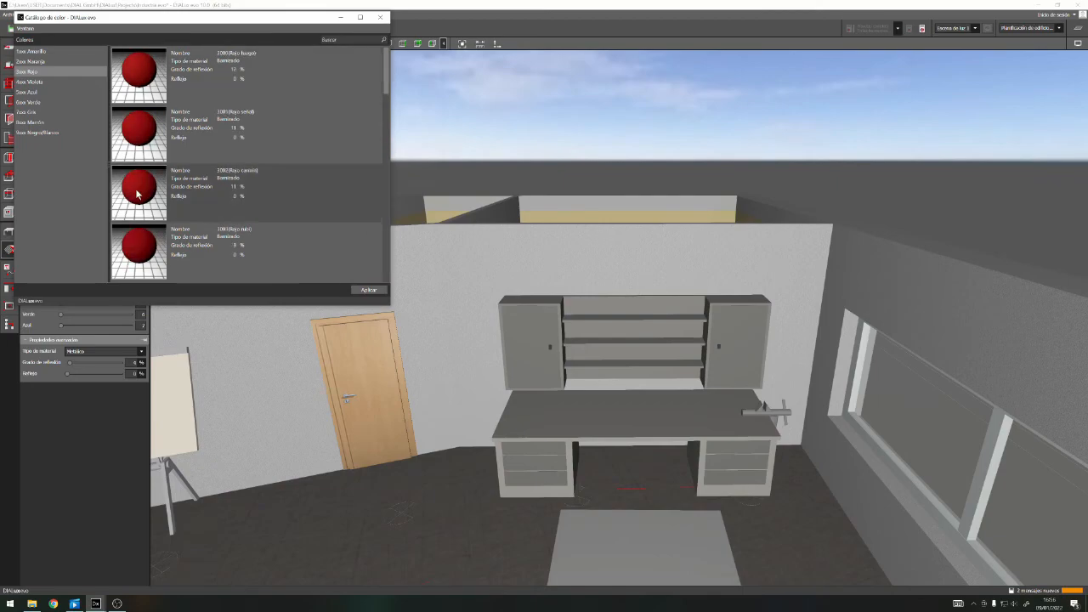
{"action": "left_click", "coordinate": [130, 194]}
{"action": "left_click", "coordinate": [368, 290]}
{"action": "left_click", "coordinate": [560, 319]}
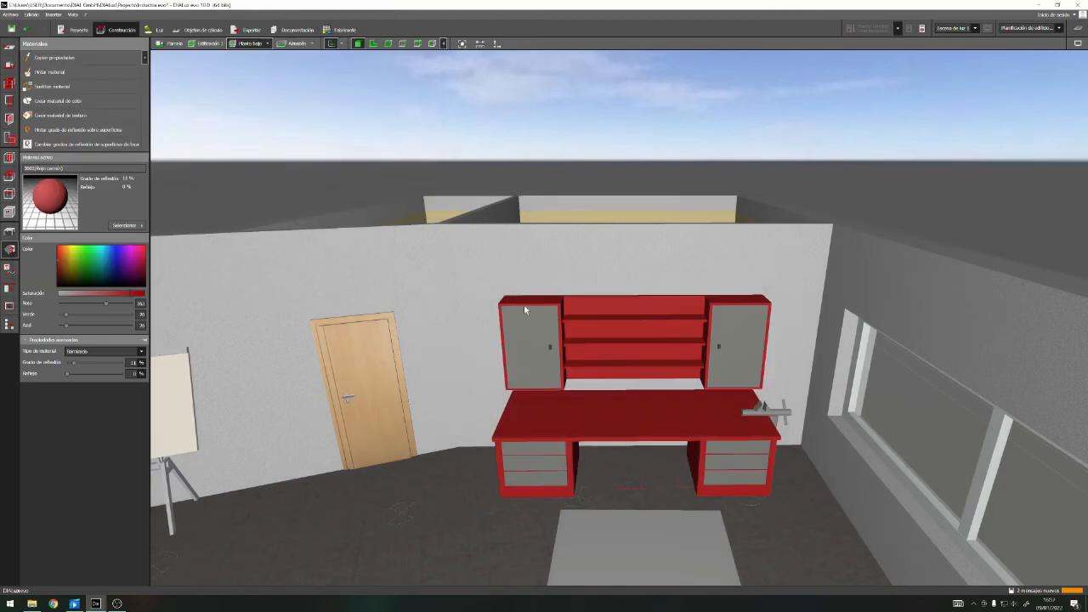
Paint the workbench's cabinet doors and drawer fronts with light grey 7035
{"action": "left_click", "coordinate": [128, 225]}
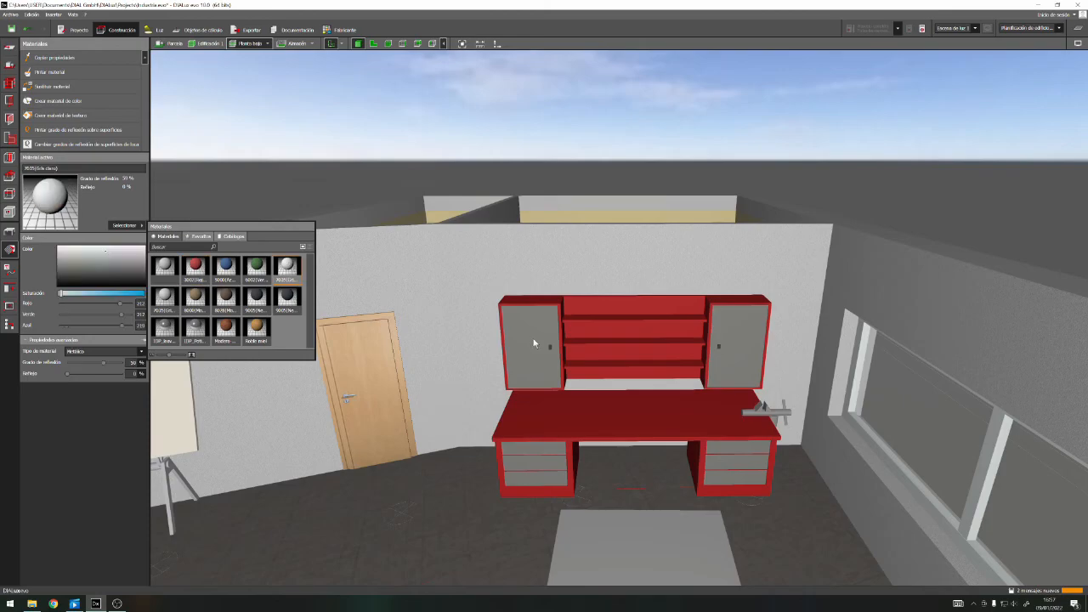
{"action": "left_click", "coordinate": [528, 357]}
{"action": "scroll", "coordinate": [657, 413], "scroll_direction": "up", "scroll_amount": 1}
{"action": "right_click_drag", "start_coordinate": [657, 412], "coordinate": [755, 474]}
Try the green and plain grey materials on the workbench details and paint the vise blue
{"action": "left_click", "coordinate": [128, 225]}
{"action": "left_click", "coordinate": [256, 267]}
{"action": "left_click", "coordinate": [553, 350]}
{"action": "left_click", "coordinate": [128, 226]}
{"action": "left_click", "coordinate": [165, 267]}
{"action": "left_click", "coordinate": [566, 371]}
{"action": "left_click", "coordinate": [128, 225]}
{"action": "left_click", "coordinate": [227, 268]}
{"action": "left_click", "coordinate": [818, 440]}
{"action": "scroll", "coordinate": [817, 442], "scroll_direction": "up", "scroll_amount": 3}
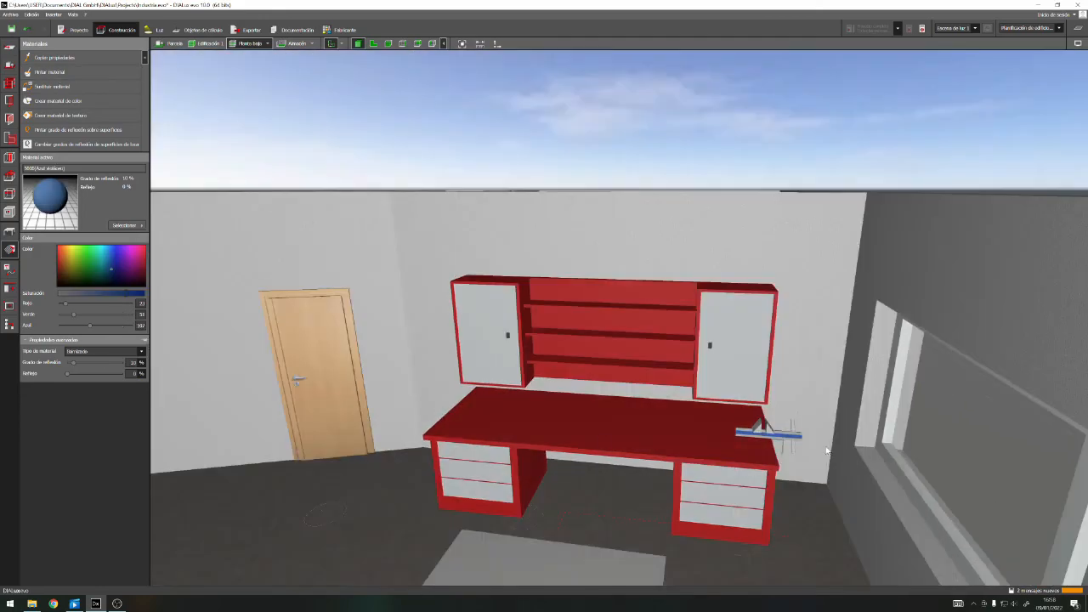
Save the project with the painted workbench
{"action": "left_click", "coordinate": [60, 63]}
{"action": "scroll", "coordinate": [773, 397], "scroll_direction": "down", "scroll_amount": 8}
{"action": "scroll", "coordinate": [774, 397], "scroll_direction": "up", "scroll_amount": 1}
{"action": "key", "text": "ctrl+s"}
Paint the large standard table in the workshop with light grey 7035
{"action": "left_click", "coordinate": [638, 484]}
{"action": "right_click_drag", "start_coordinate": [638, 483], "coordinate": [760, 481]}
{"action": "scroll", "coordinate": [760, 481], "scroll_direction": "down", "scroll_amount": 2}
{"action": "left_click", "coordinate": [705, 404]}
{"action": "scroll", "coordinate": [704, 404], "scroll_direction": "up", "scroll_amount": 1}
{"action": "right_click_drag", "start_coordinate": [845, 540], "coordinate": [849, 576]}
{"action": "left_click", "coordinate": [127, 226]}
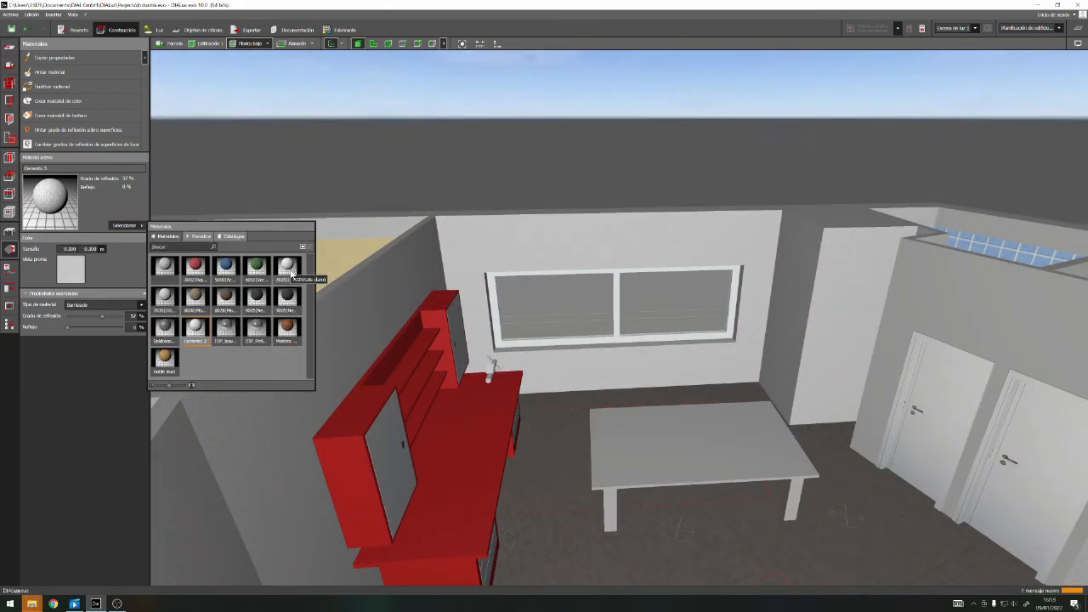
{"action": "left_click", "coordinate": [166, 357]}
{"action": "left_click", "coordinate": [633, 463]}
{"action": "right_click_drag", "start_coordinate": [618, 409], "coordinate": [692, 274]}
{"action": "scroll", "coordinate": [692, 274], "scroll_direction": "up", "scroll_amount": 1}
Paint the desk under the front window carmine red and its drawer fronts light grey 7035
{"action": "left_click", "coordinate": [127, 225]}
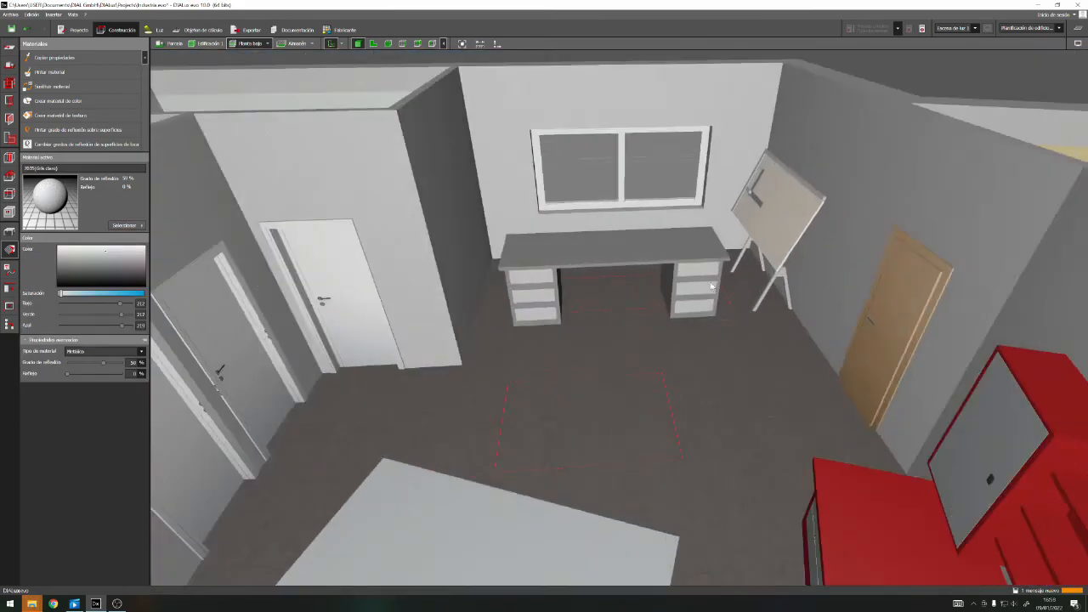
{"action": "left_click", "coordinate": [196, 267]}
{"action": "left_click", "coordinate": [599, 249]}
{"action": "left_click", "coordinate": [126, 225]}
{"action": "left_click", "coordinate": [288, 268]}
{"action": "left_click", "coordinate": [62, 194]}
{"action": "left_click", "coordinate": [544, 298]}
Choose the WC from the sanitary objects in the object catalogue
{"action": "right_click_drag", "start_coordinate": [523, 364], "coordinate": [586, 442]}
{"action": "left_click", "coordinate": [127, 225]}
{"action": "left_click", "coordinate": [9, 232]}
{"action": "left_click", "coordinate": [126, 228]}
{"action": "left_click", "coordinate": [81, 112]}
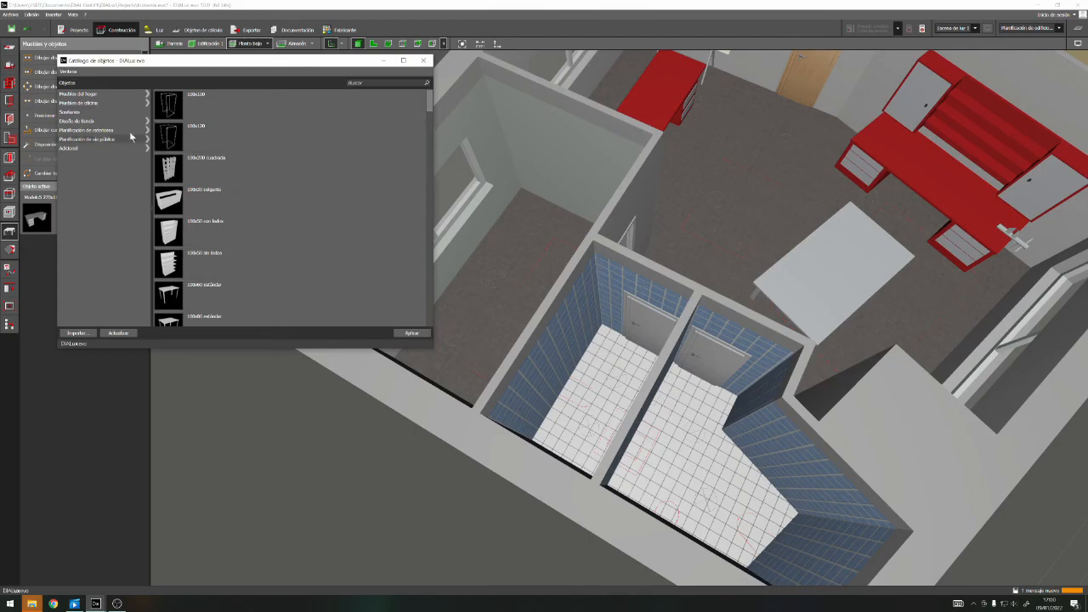
{"action": "scroll", "coordinate": [234, 178], "scroll_direction": "down", "scroll_amount": 5}
{"action": "left_click", "coordinate": [222, 200]}
{"action": "left_click", "coordinate": [423, 61]}
Place the WC in the larger toilet near the slanted rear wall in the plan view
{"action": "right_click_drag", "start_coordinate": [748, 366], "coordinate": [442, 323]}
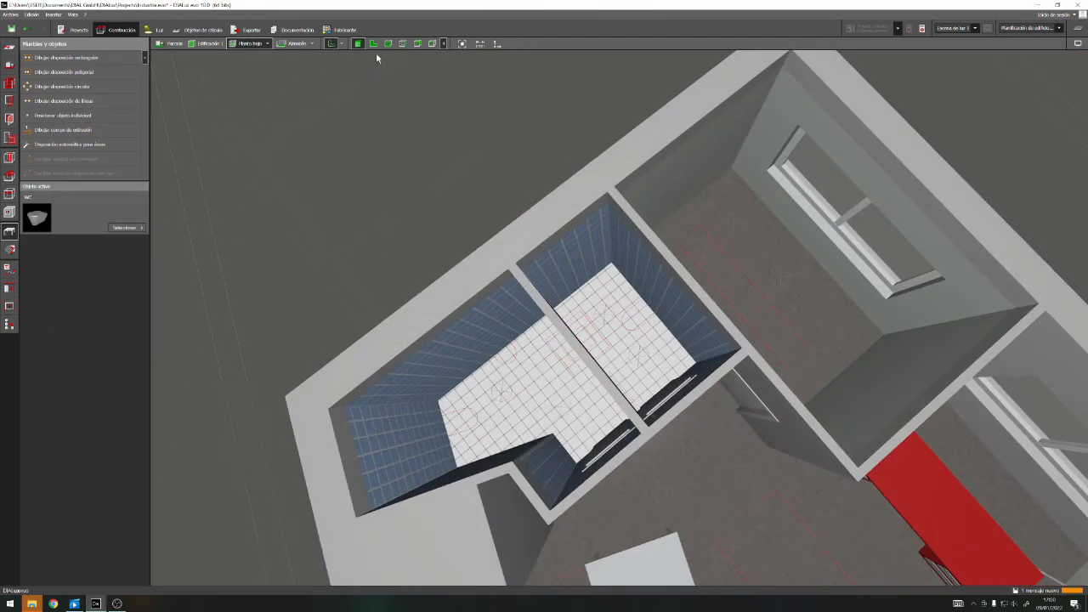
{"action": "left_click", "coordinate": [373, 43]}
{"action": "scroll", "coordinate": [586, 314], "scroll_direction": "up", "scroll_amount": 3}
{"action": "left_click_drag", "start_coordinate": [39, 223], "coordinate": [529, 257]}
{"action": "scroll", "coordinate": [610, 303], "scroll_direction": "up", "scroll_amount": 6}
Rotate the WC so its back is parallel to the slanted rear wall and move it onto its plan outline
{"action": "right_click", "coordinate": [474, 310]}
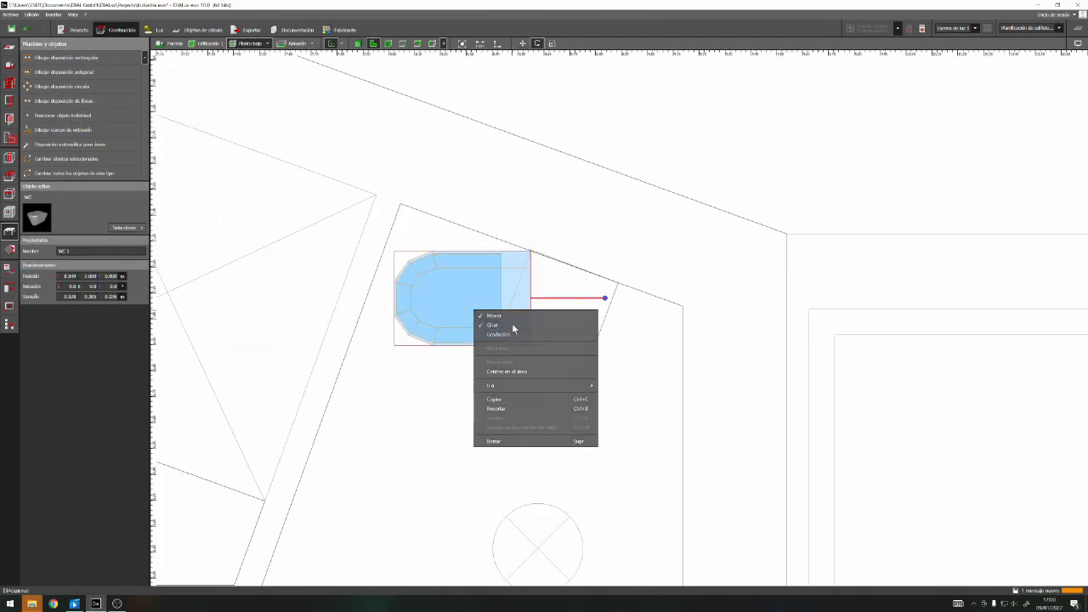
{"action": "left_click", "coordinate": [512, 326]}
{"action": "left_click_drag", "start_coordinate": [601, 298], "coordinate": [556, 228]}
{"action": "right_click", "coordinate": [505, 324]}
{"action": "left_click", "coordinate": [537, 331]}
{"action": "left_click_drag", "start_coordinate": [535, 302], "coordinate": [552, 294]}
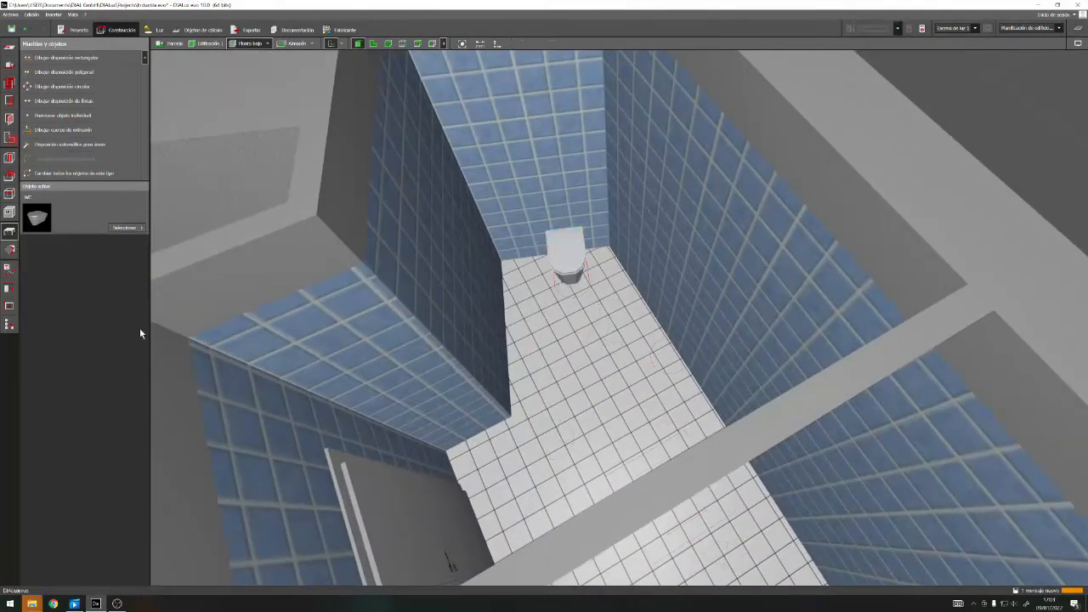
Choose pure white 9010 (Blanco puro) from the black and white colour range and paint the WC
{"action": "left_click", "coordinate": [9, 249]}
{"action": "left_click", "coordinate": [168, 240]}
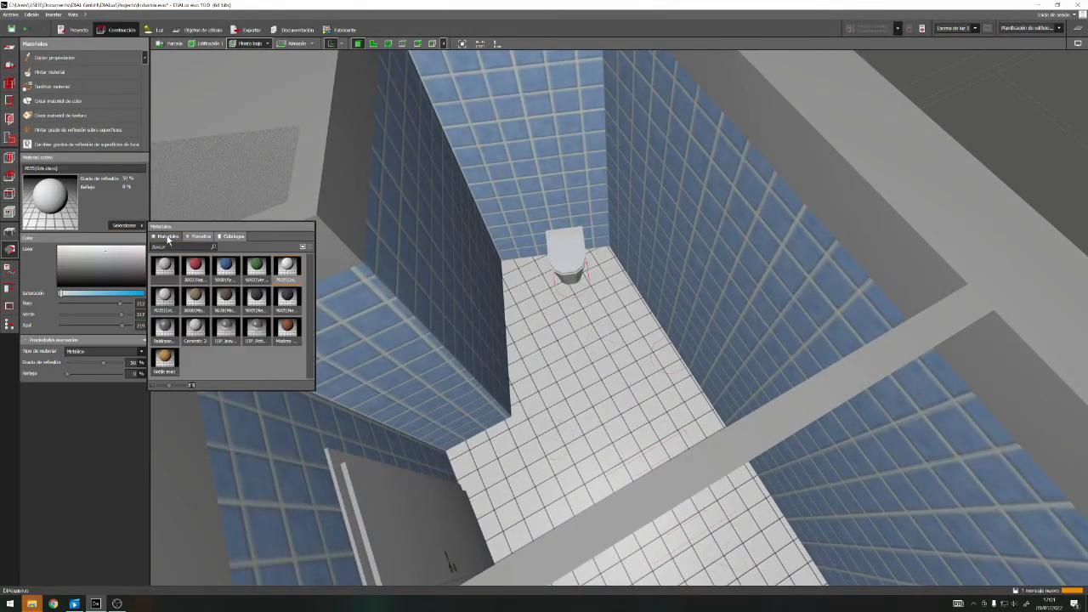
{"action": "left_click", "coordinate": [223, 238]}
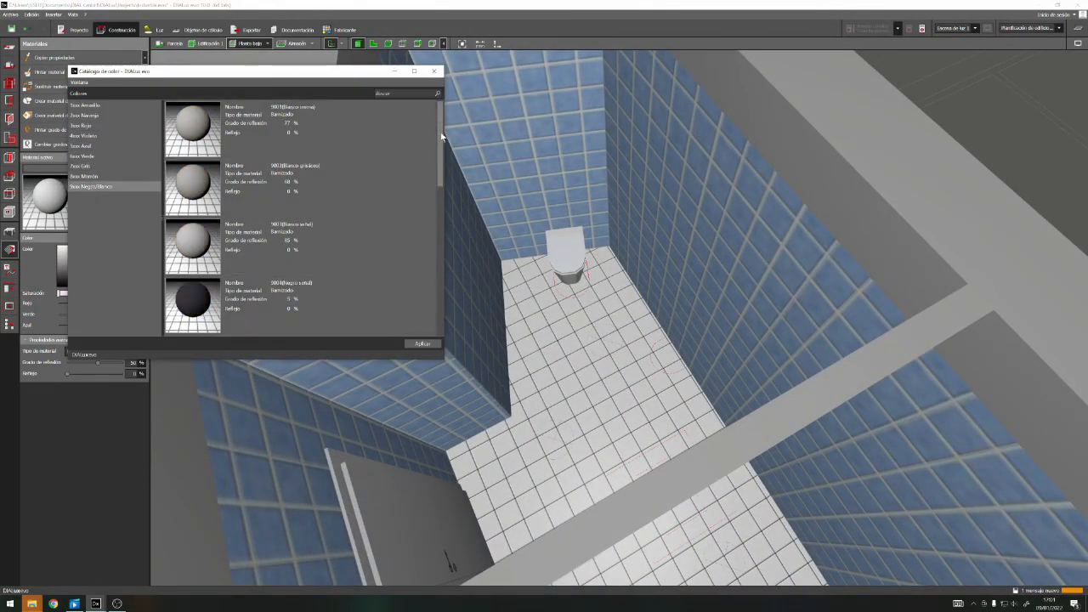
{"action": "left_click_drag", "start_coordinate": [439, 226], "coordinate": [440, 245]}
{"action": "left_click", "coordinate": [365, 190]}
{"action": "left_click", "coordinate": [435, 72]}
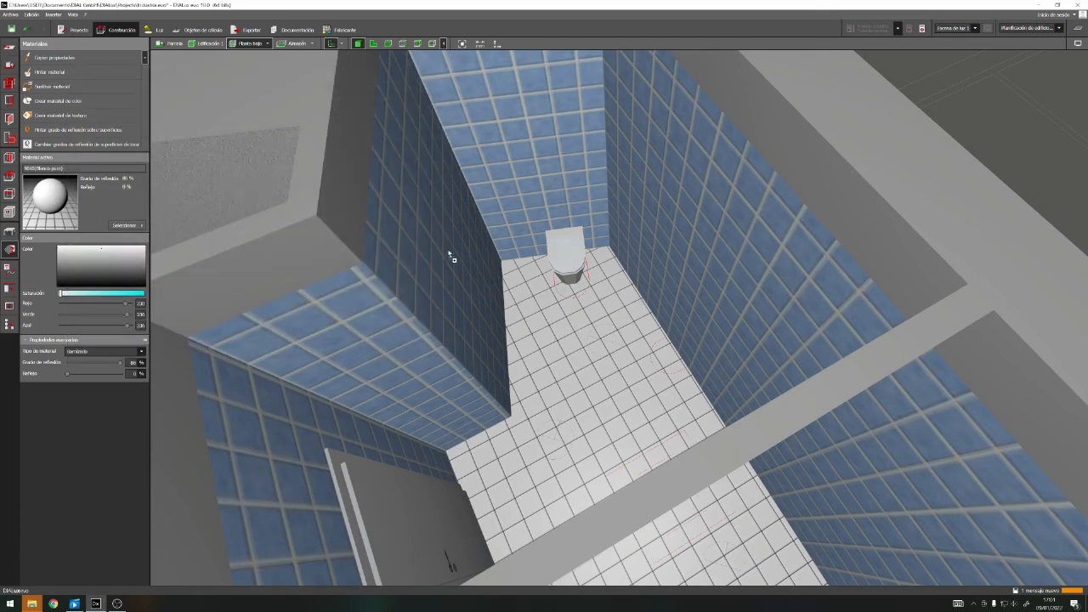
Add a second WC in the smaller toilet, rotated to 90° and moved onto its outline at the wall
{"action": "left_click", "coordinate": [372, 43]}
{"action": "left_click", "coordinate": [559, 324]}
{"action": "left_click_drag", "start_coordinate": [514, 537], "coordinate": [545, 450]}
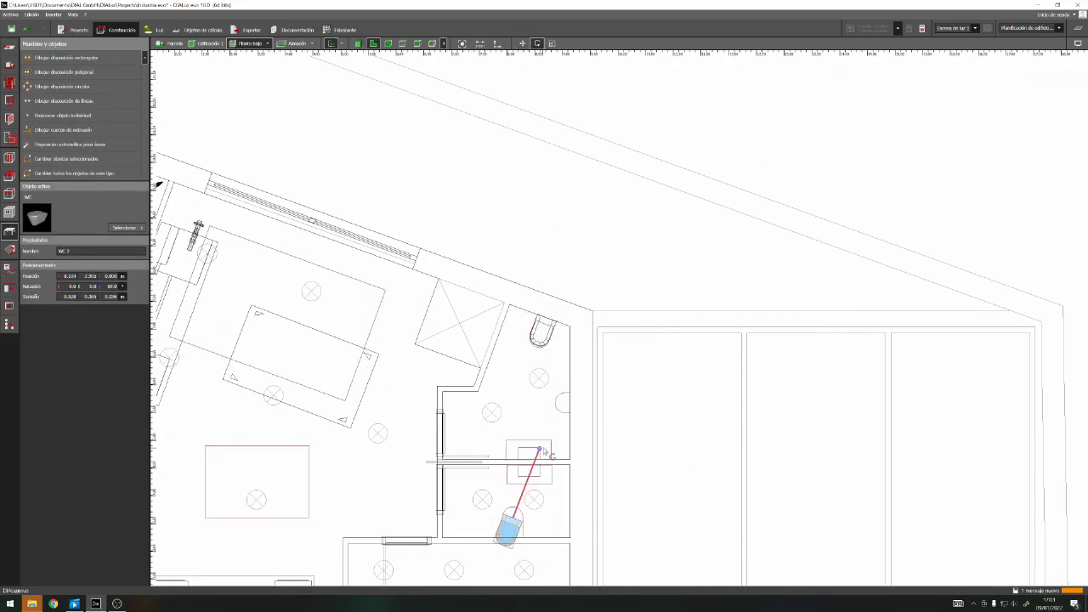
{"action": "scroll", "coordinate": [526, 524], "scroll_direction": "up", "scroll_amount": 3}
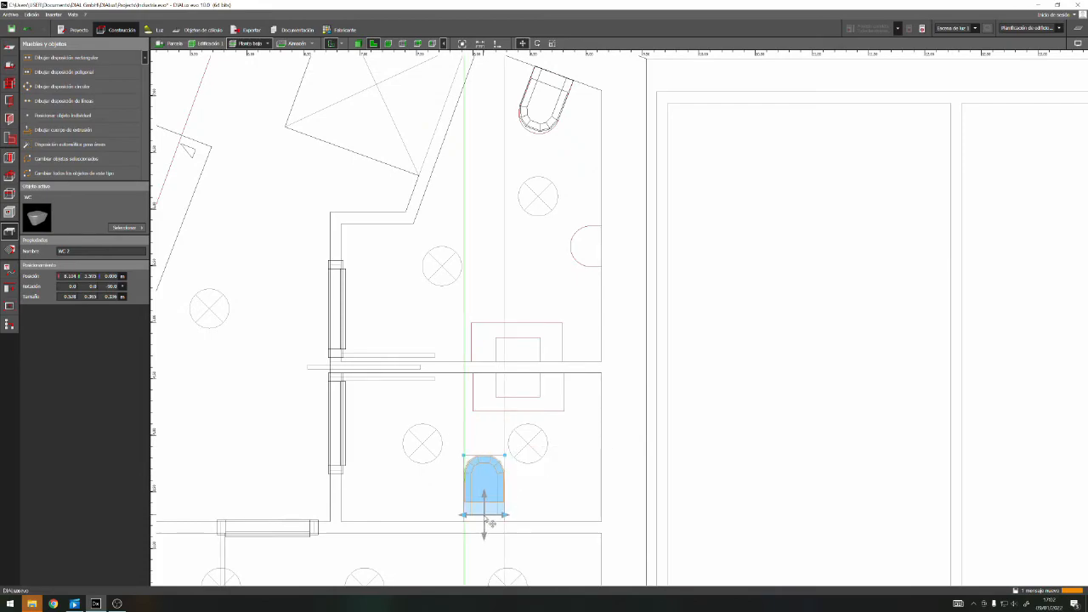
{"action": "left_click_drag", "start_coordinate": [486, 518], "coordinate": [485, 525]}
{"action": "key", "text": "Escape"}
Choose the washbasin (Lavabo) from the sanitary objects in the object catalogue
{"action": "scroll", "coordinate": [371, 520], "scroll_direction": "down", "scroll_amount": 2}
{"action": "scroll", "coordinate": [479, 353], "scroll_direction": "up", "scroll_amount": 1}
{"action": "left_click", "coordinate": [126, 227]}
{"action": "left_click", "coordinate": [253, 239]}
{"action": "left_click", "coordinate": [166, 269]}
{"action": "double_click", "coordinate": [315, 190]}
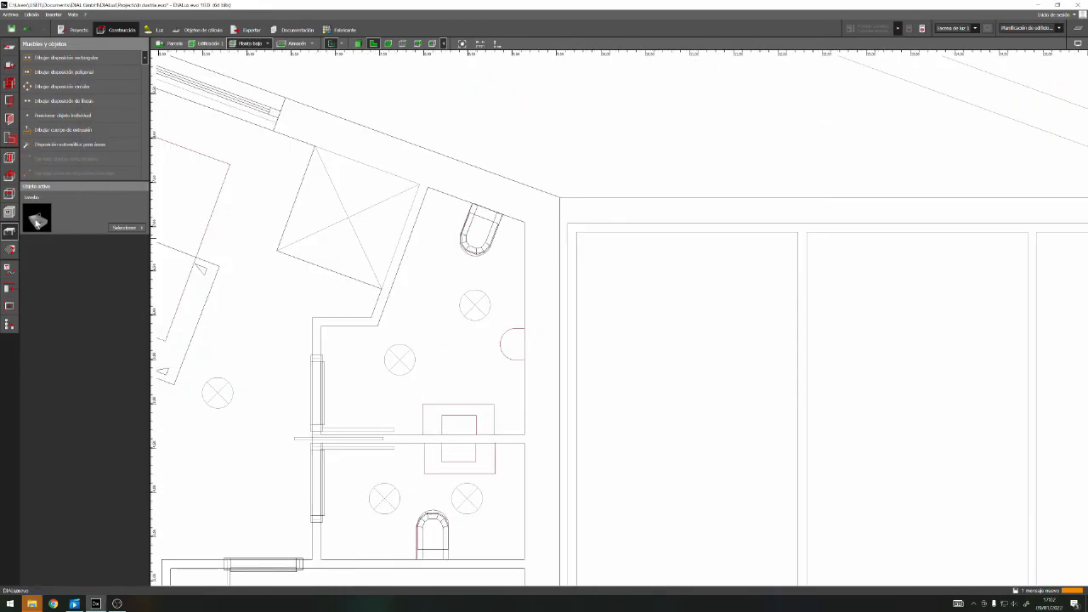
Set the washbasin against the partition wall in the larger toilet, fit it to its plan outline and check it in 3D
{"action": "right_click", "coordinate": [461, 375]}
{"action": "left_click", "coordinate": [471, 393]}
{"action": "left_click_drag", "start_coordinate": [469, 394], "coordinate": [455, 409]}
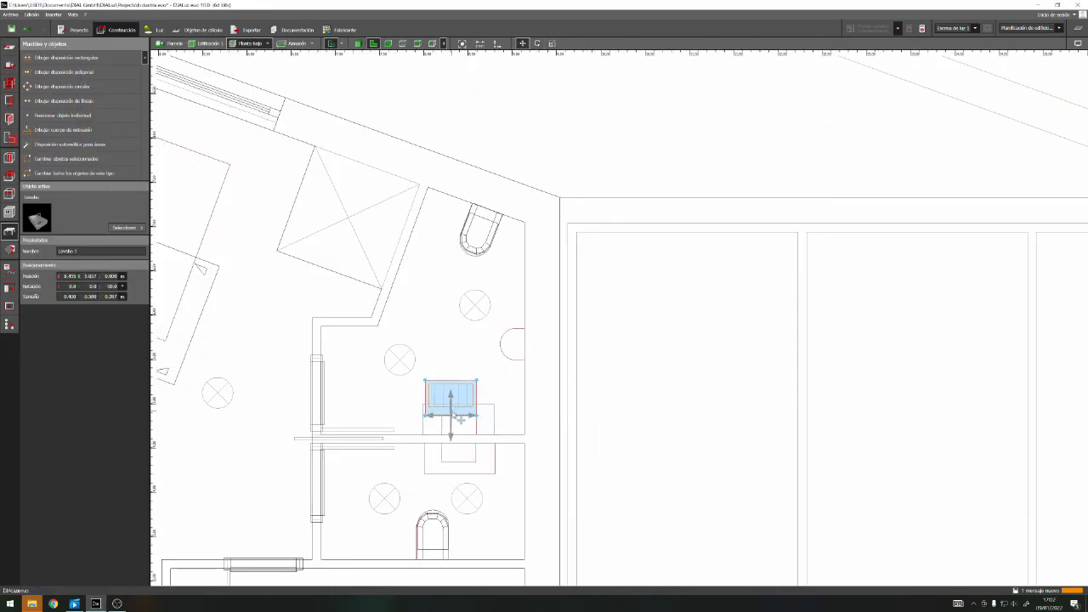
{"action": "left_click", "coordinate": [358, 43]}
{"action": "scroll", "coordinate": [568, 400], "scroll_direction": "down", "scroll_amount": 5}
{"action": "right_click_drag", "start_coordinate": [567, 400], "coordinate": [733, 491]}
{"action": "scroll", "coordinate": [637, 469], "scroll_direction": "up", "scroll_amount": 5}
{"action": "key", "text": "Escape"}
{"action": "left_click", "coordinate": [636, 470]}
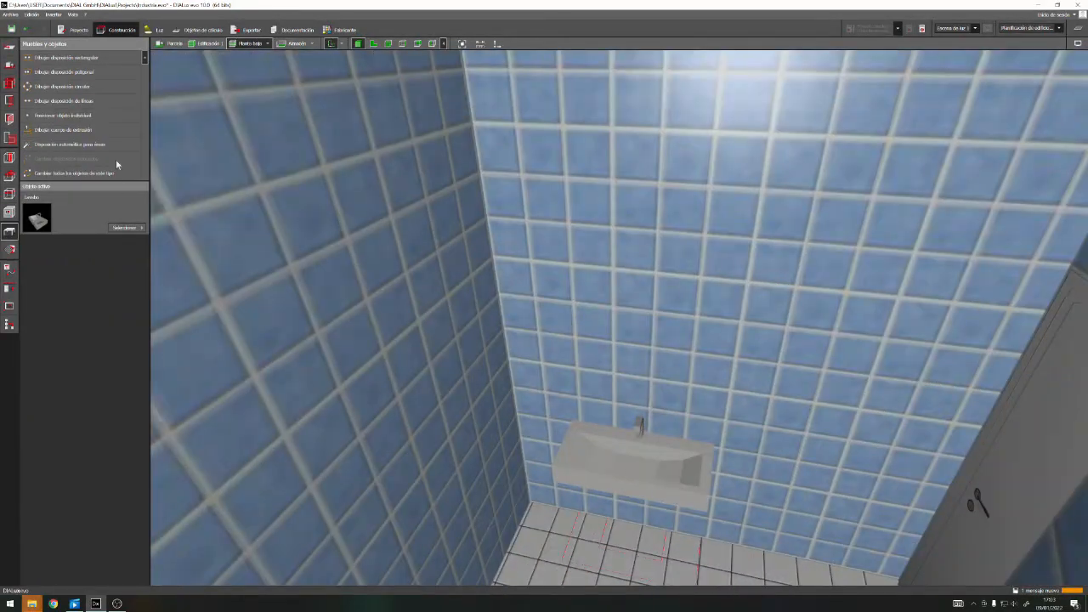
Paint the washbasin pure white 9010 (Blanco puro) and return to the plan of the toilets
{"action": "left_click", "coordinate": [125, 225]}
{"action": "left_click", "coordinate": [131, 228]}
{"action": "left_click", "coordinate": [131, 230]}
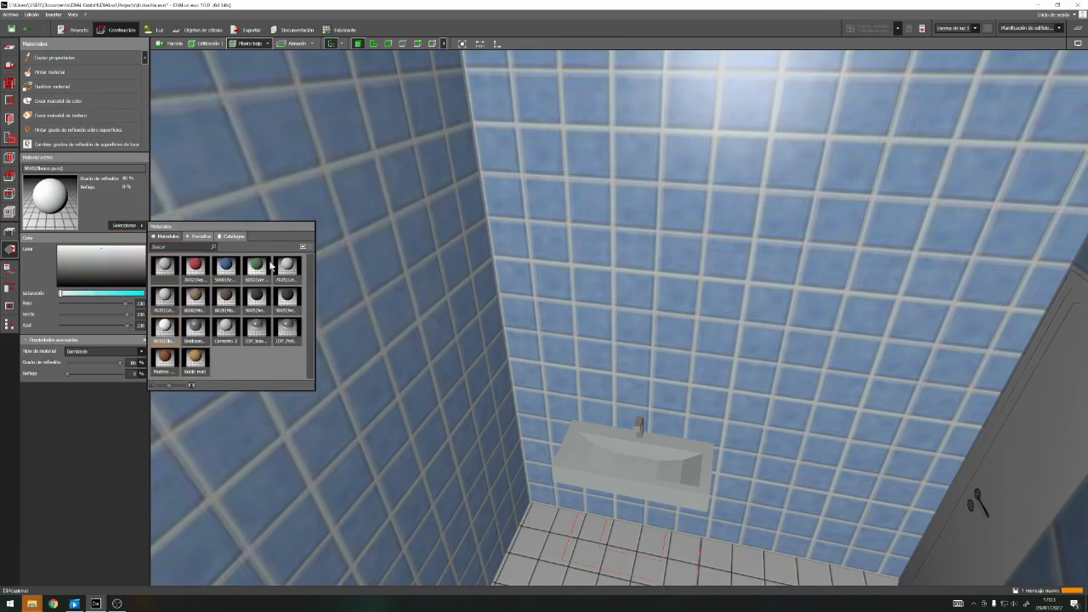
{"action": "left_click", "coordinate": [194, 257]}
{"action": "right_click_drag", "start_coordinate": [635, 420], "coordinate": [492, 465]}
{"action": "scroll", "coordinate": [617, 440], "scroll_direction": "down", "scroll_amount": 5}
{"action": "scroll", "coordinate": [595, 437], "scroll_direction": "down", "scroll_amount": 3}
{"action": "left_click", "coordinate": [595, 512]}
{"action": "left_click", "coordinate": [373, 43]}
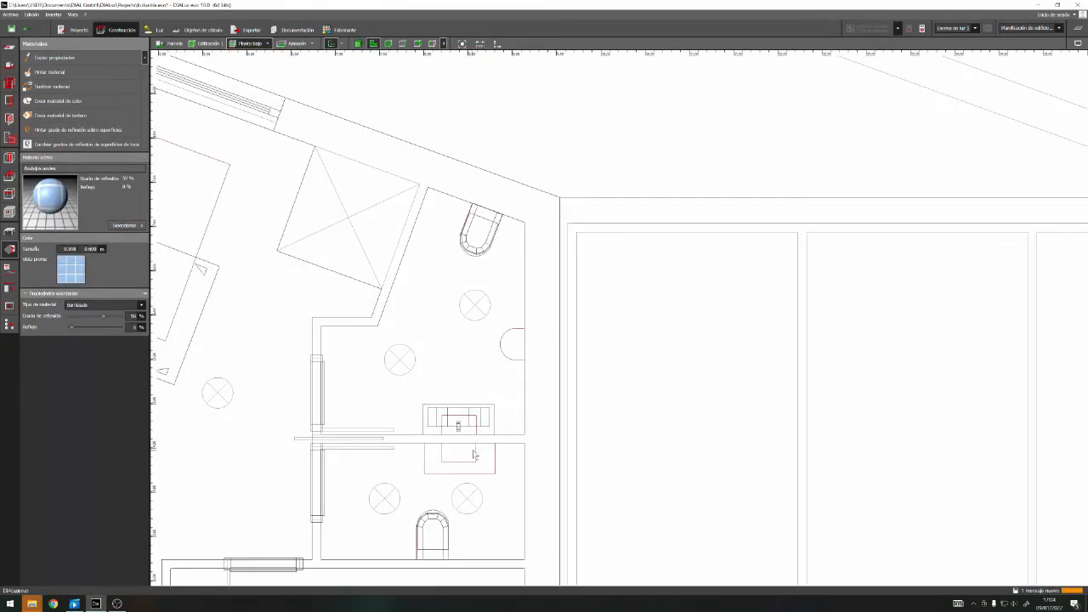
Copy the washbasin into the smaller toilet, turned around against the partition wall and aligned with its outline
{"action": "left_click", "coordinate": [518, 466]}
{"action": "left_click", "coordinate": [474, 430]}
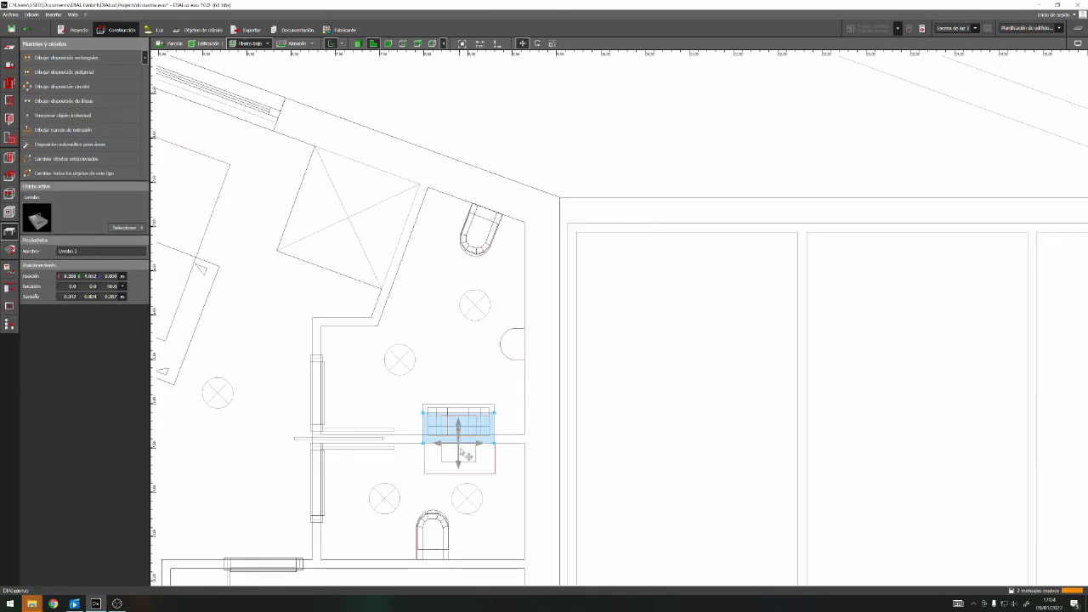
{"action": "left_click_drag", "start_coordinate": [459, 546], "coordinate": [460, 401]}
{"action": "right_click", "coordinate": [457, 491]}
{"action": "left_click", "coordinate": [485, 361]}
{"action": "left_click_drag", "start_coordinate": [458, 489], "coordinate": [459, 458]}
{"action": "left_click", "coordinate": [524, 491]}
{"action": "scroll", "coordinate": [523, 491], "scroll_direction": "down", "scroll_amount": 1}
{"action": "middle_click_drag", "start_coordinate": [523, 491], "coordinate": [623, 312]}
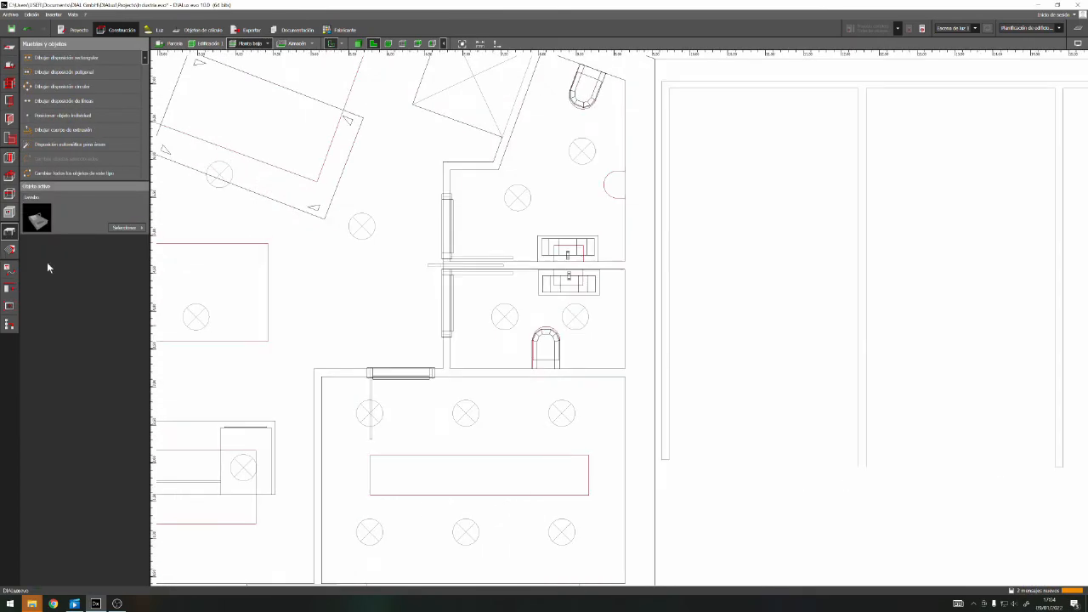
Choose the 120x120 two-sided shelf (dos lados) from the office storage objects and place it on the front room's outline
{"action": "left_click", "coordinate": [126, 228]}
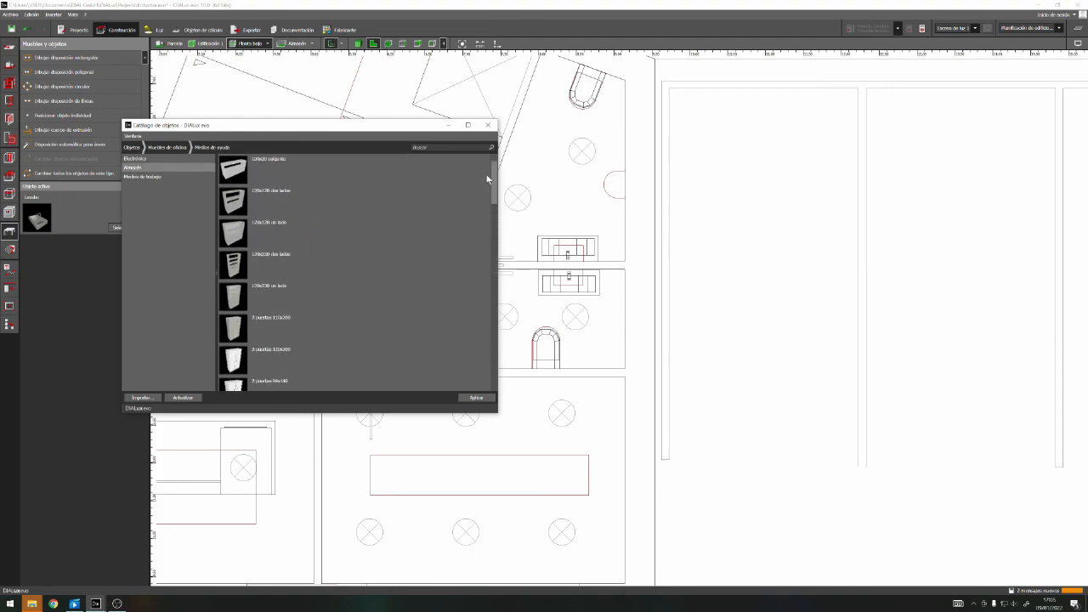
{"action": "left_click", "coordinate": [488, 125]}
{"action": "left_click_drag", "start_coordinate": [36, 219], "coordinate": [533, 455]}
{"action": "left_click_drag", "start_coordinate": [488, 440], "coordinate": [372, 455]}
Stretch the two-sided shelf to its outline, about 3 by 0.5 m, and set its height to 2 m
{"action": "right_click", "coordinate": [431, 474]}
{"action": "left_click", "coordinate": [459, 357]}
{"action": "left_click_drag", "start_coordinate": [462, 475], "coordinate": [496, 476]}
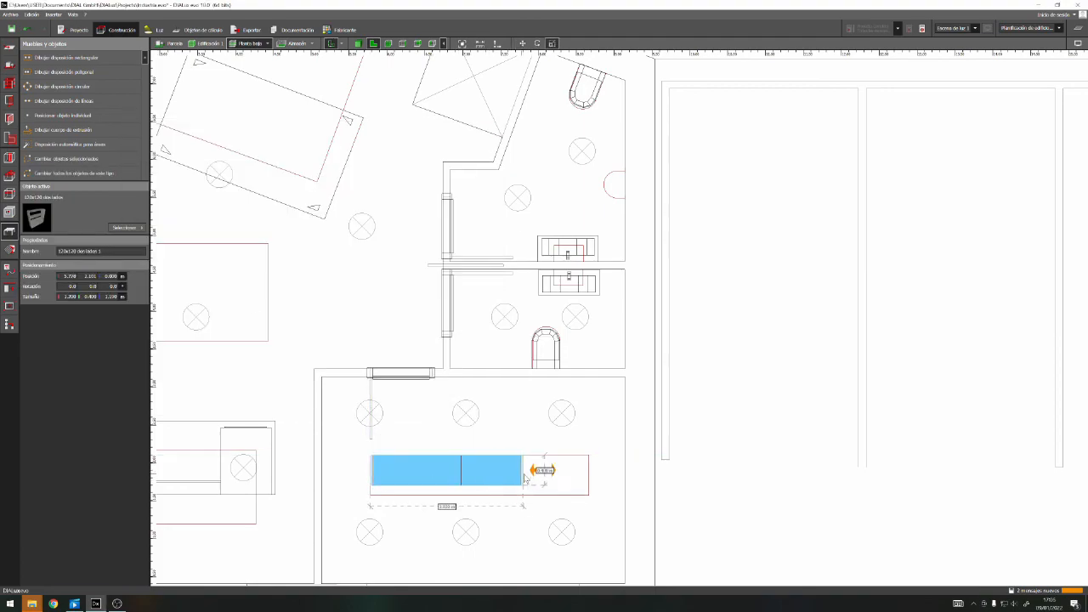
{"action": "left_click", "coordinate": [443, 45]}
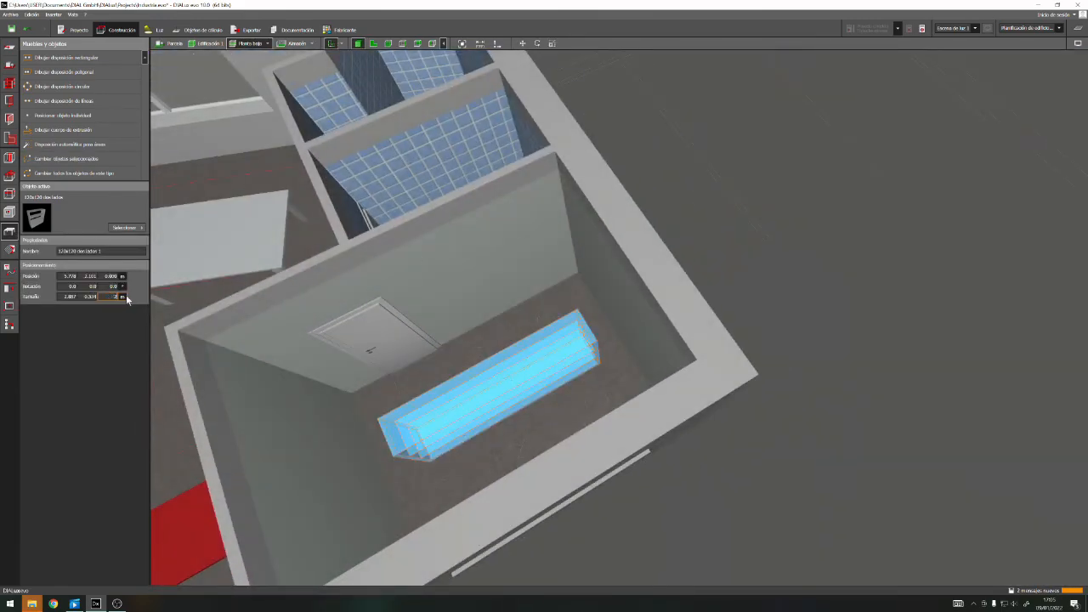
{"action": "key", "text": "Return"}
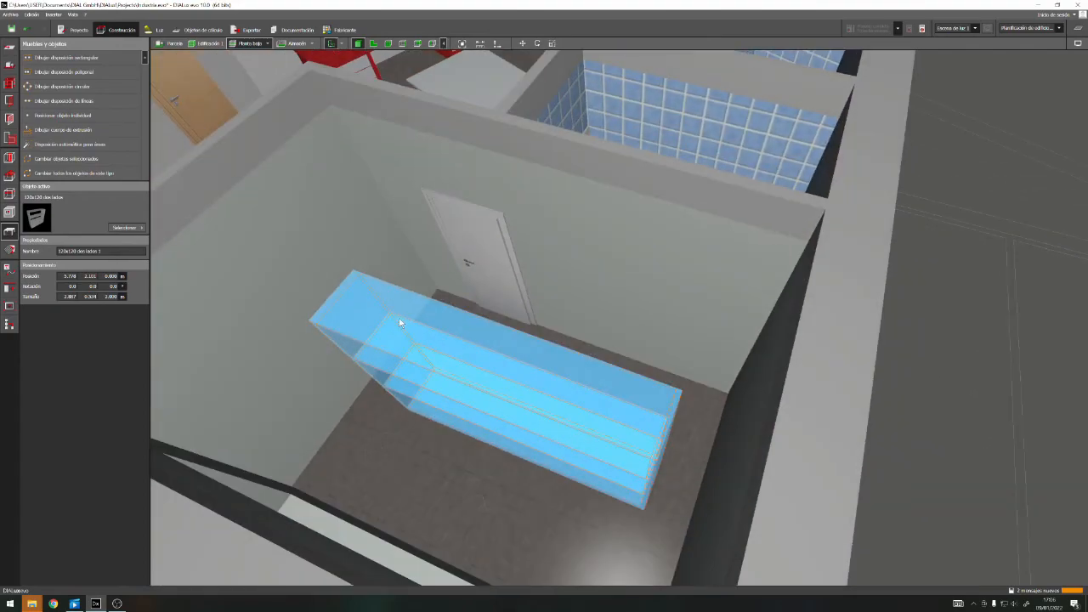
Paint the two-sided shelf in the front room with light grey 7035
{"action": "left_click", "coordinate": [9, 249]}
{"action": "left_click", "coordinate": [137, 226]}
{"action": "left_click", "coordinate": [293, 268]}
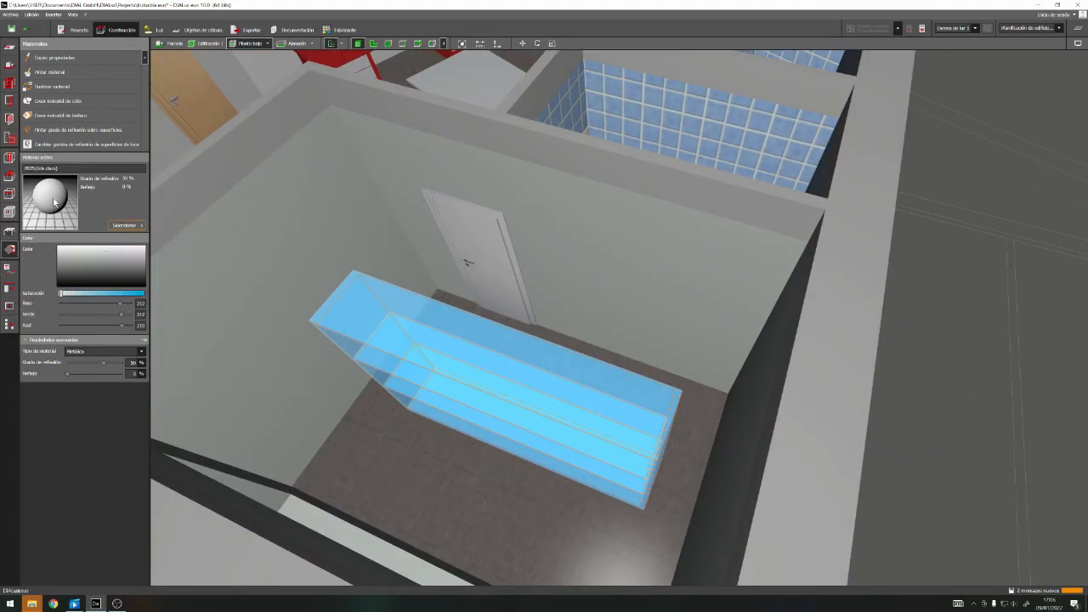
{"action": "left_click", "coordinate": [372, 421]}
{"action": "scroll", "coordinate": [394, 396], "scroll_direction": "down", "scroll_amount": 2}
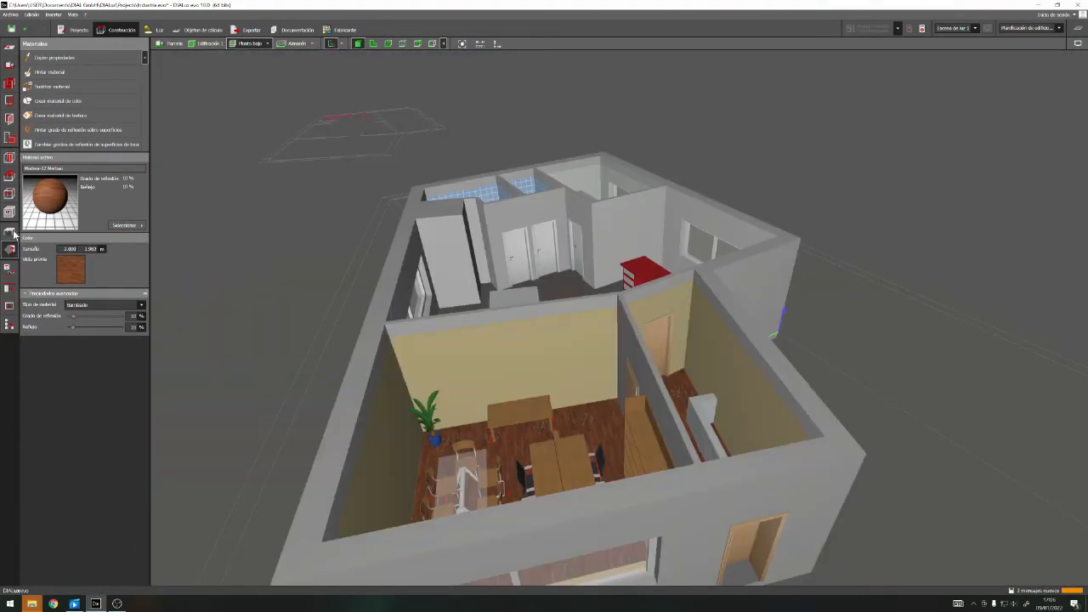
Choose the photocopier (Fotocopiadora) from the office furniture catalogue's equipment objects and place it in the office near the interior door
{"action": "left_click", "coordinate": [9, 231]}
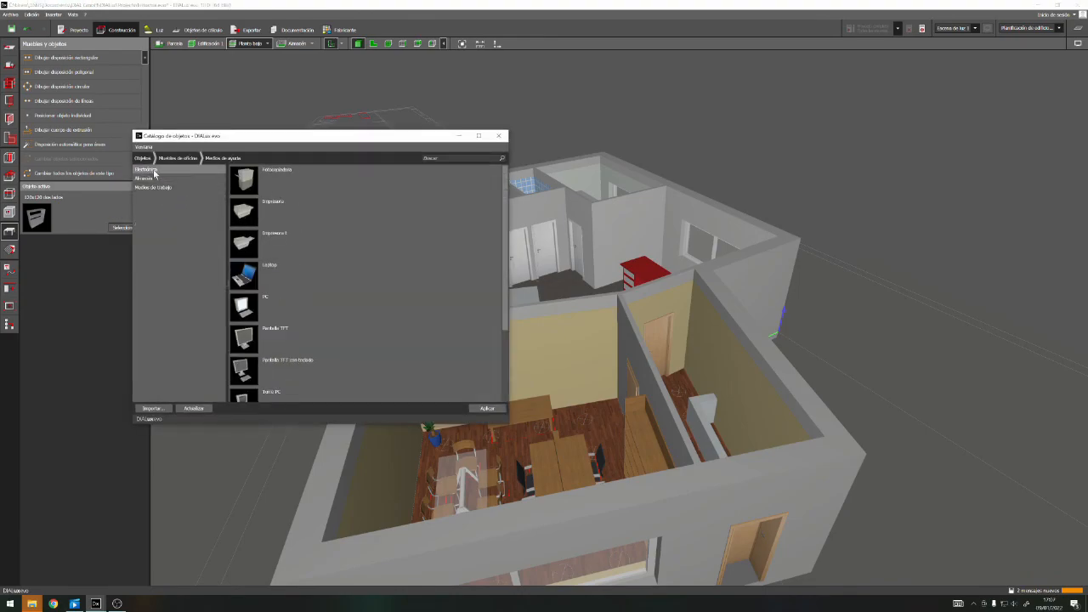
{"action": "left_click", "coordinate": [279, 173]}
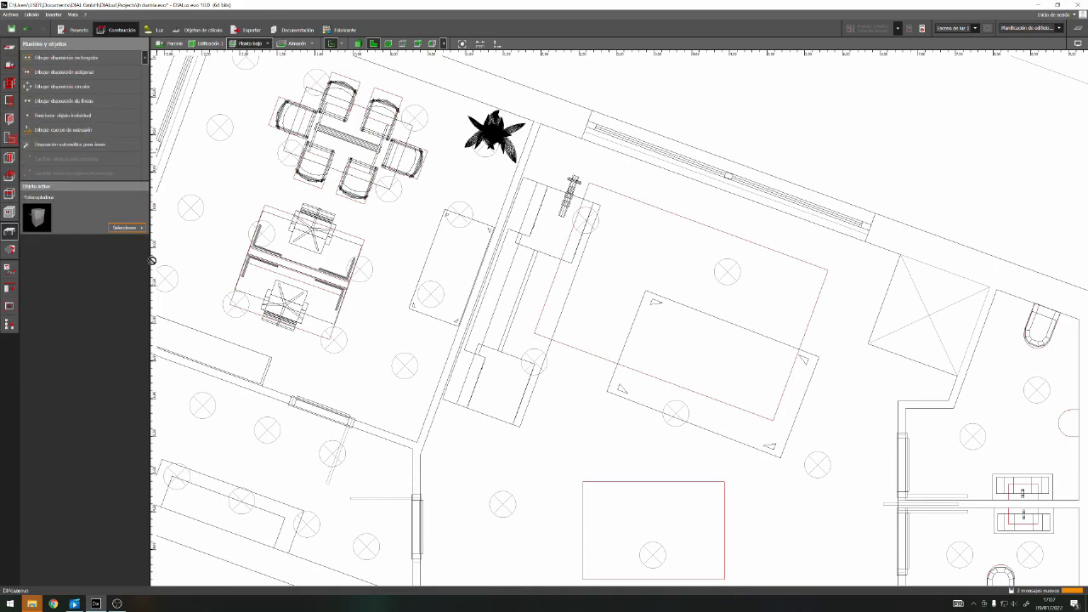
{"action": "left_click_drag", "start_coordinate": [57, 224], "coordinate": [396, 395]}
Rotate the photocopier to align with the office walls and move it into the corner beside the interior door
{"action": "right_click", "coordinate": [395, 397]}
{"action": "left_click", "coordinate": [413, 411]}
{"action": "left_click_drag", "start_coordinate": [460, 406], "coordinate": [461, 432]}
{"action": "right_click", "coordinate": [396, 393]}
{"action": "left_click", "coordinate": [414, 398]}
{"action": "scroll", "coordinate": [424, 434], "scroll_direction": "up", "scroll_amount": 4}
{"action": "left_click_drag", "start_coordinate": [394, 404], "coordinate": [368, 403]}
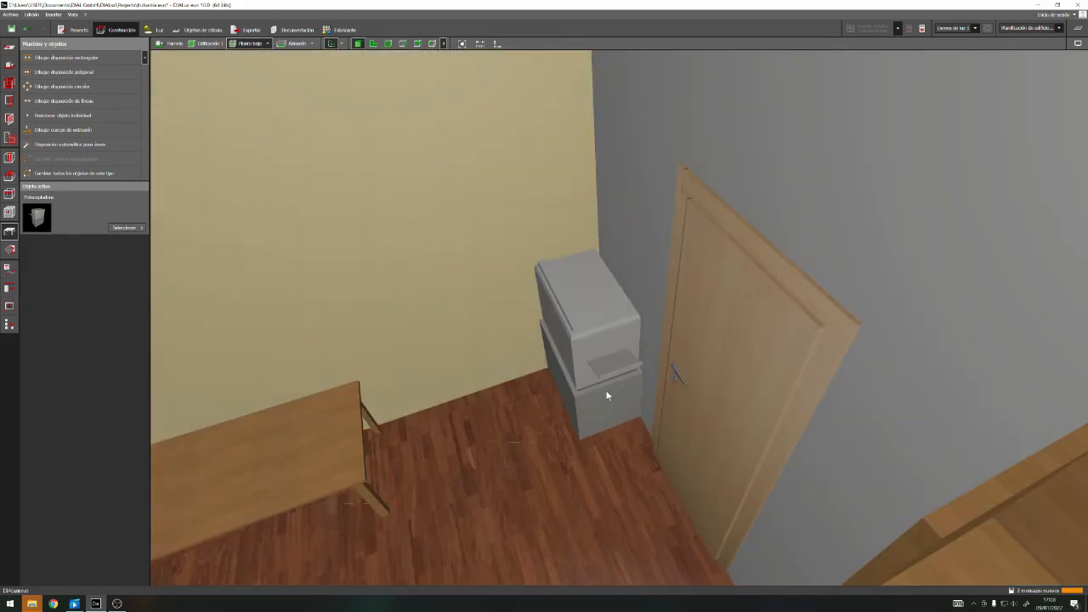
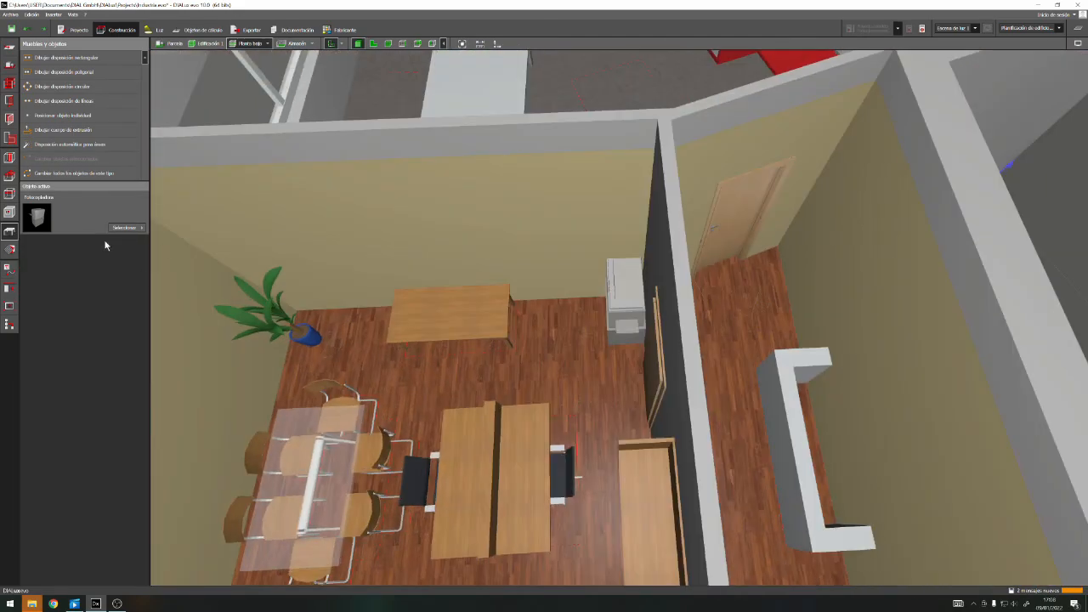
Choose the laptop (Laptop) from the office furniture catalogue's electronic equipment objects as the object to insert
{"action": "left_click", "coordinate": [125, 227]}
{"action": "left_click", "coordinate": [170, 189]}
{"action": "left_click", "coordinate": [170, 189]}
{"action": "left_click", "coordinate": [162, 180]}
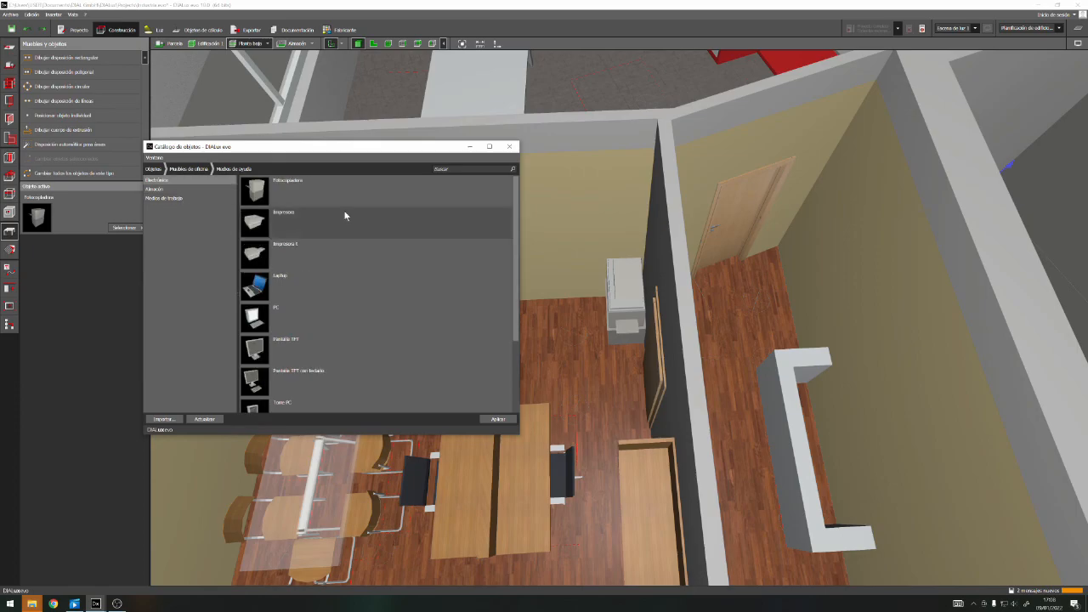
{"action": "scroll", "coordinate": [340, 255], "scroll_direction": "down", "scroll_amount": 3}
{"action": "scroll", "coordinate": [262, 289], "scroll_direction": "down", "scroll_amount": 3}
{"action": "left_click", "coordinate": [498, 419]}
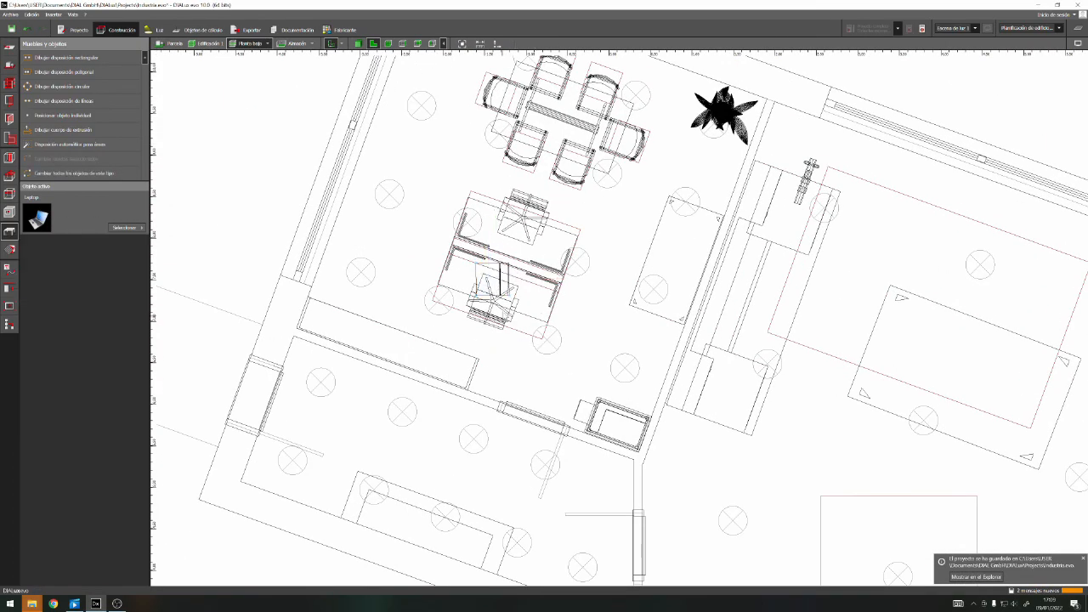
Place the laptop in plan on the office desk in front of the chair and rotate it to 70° to match the desk
{"action": "scroll", "coordinate": [497, 279], "scroll_direction": "up", "scroll_amount": 5}
{"action": "left_click", "coordinate": [497, 279]}
{"action": "left_click", "coordinate": [499, 276]}
{"action": "right_click", "coordinate": [500, 275]}
{"action": "left_click", "coordinate": [525, 294]}
{"action": "left_click_drag", "start_coordinate": [561, 281], "coordinate": [561, 276]}
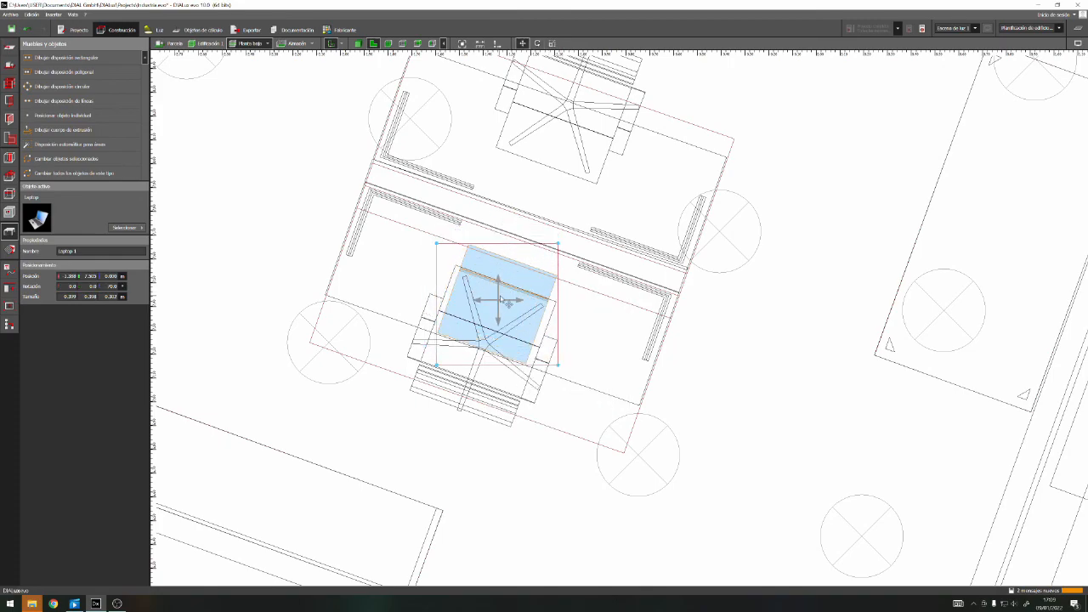
Set the laptop's elevation to 0.75 m so it rests on the desktop
{"action": "left_click", "coordinate": [358, 44]}
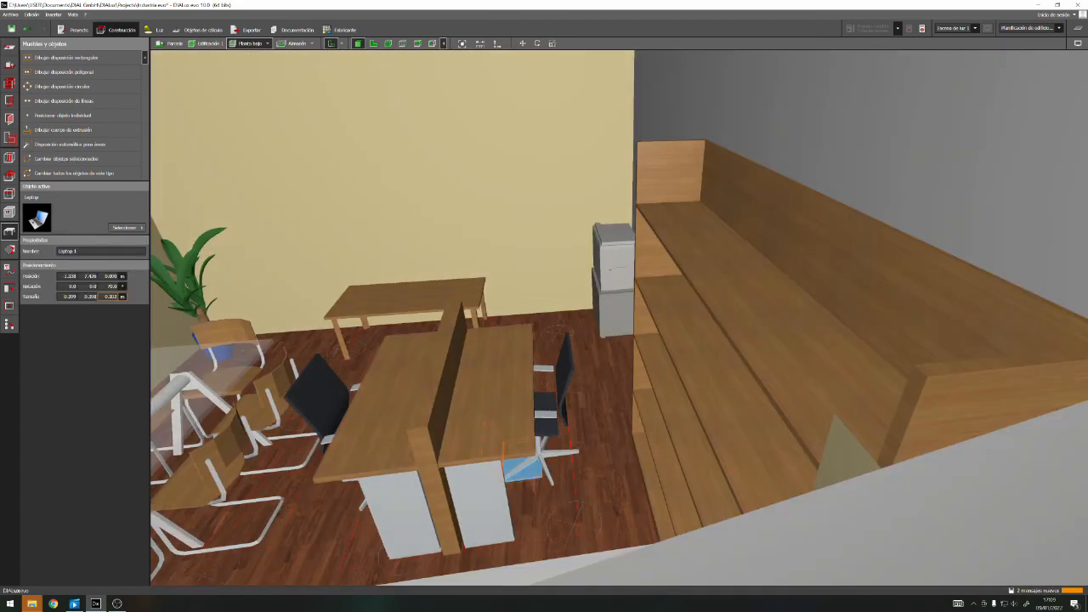
{"action": "left_click", "coordinate": [490, 369]}
{"action": "left_click", "coordinate": [524, 478]}
{"action": "left_click", "coordinate": [112, 277]}
{"action": "type", "text": "0.75"}
{"action": "key", "text": "Return"}
{"action": "right_click_drag", "start_coordinate": [500, 476], "coordinate": [488, 389]}
{"action": "scroll", "coordinate": [488, 389], "scroll_direction": "up", "scroll_amount": 5}
{"action": "left_click", "coordinate": [574, 427]}
{"action": "right_click_drag", "start_coordinate": [574, 428], "coordinate": [552, 531]}
Copy the laptop in plan onto the opposite desk and rotate the copy to face that desk's chair
{"action": "left_click", "coordinate": [373, 43]}
{"action": "left_click", "coordinate": [543, 307]}
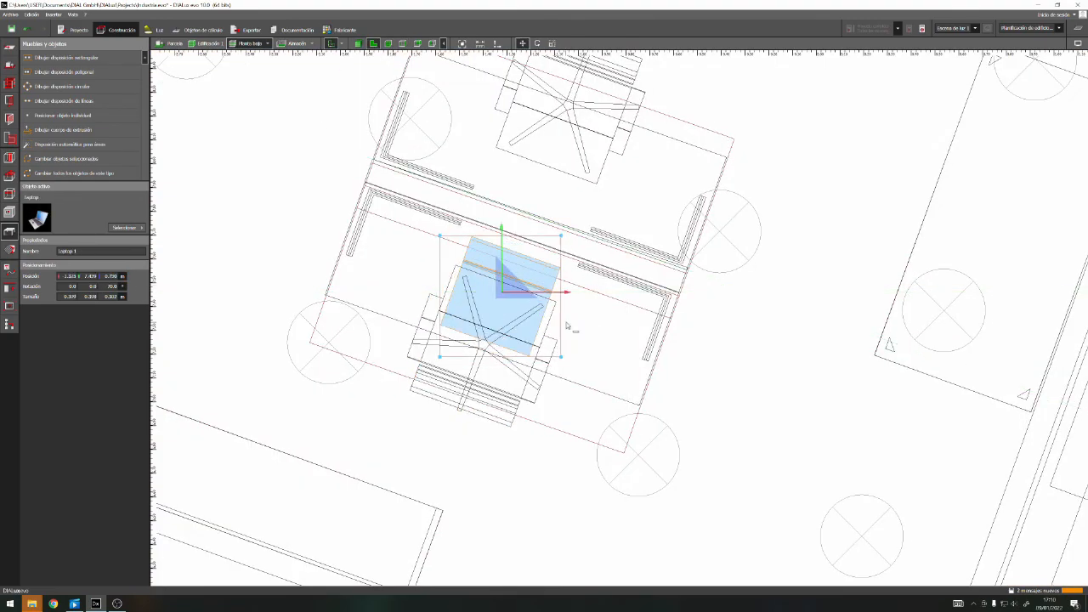
{"action": "left_click_drag", "start_coordinate": [511, 290], "coordinate": [563, 157], "text": "ctrl"}
{"action": "right_click", "coordinate": [563, 157]}
{"action": "left_click", "coordinate": [584, 182]}
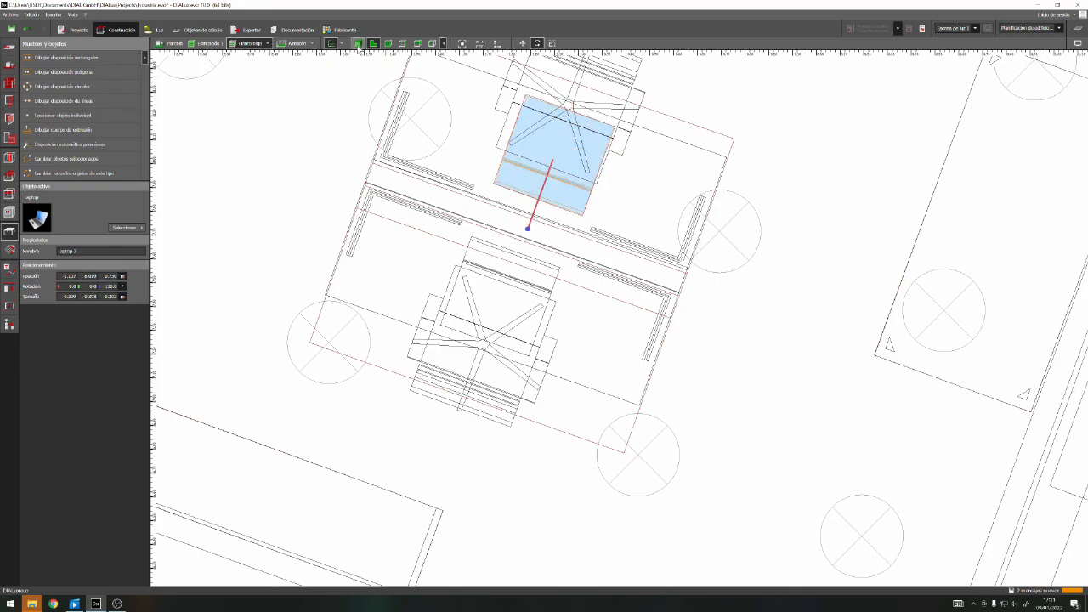
{"action": "left_click", "coordinate": [358, 44]}
{"action": "left_click", "coordinate": [410, 345]}
{"action": "scroll", "coordinate": [410, 345], "scroll_direction": "down", "scroll_amount": 8}
{"action": "right_click_drag", "start_coordinate": [411, 345], "coordinate": [646, 382]}
Choose the telephone from the object catalogue and place it on the office side table, near the end by the wall
{"action": "left_click", "coordinate": [127, 228]}
{"action": "left_click", "coordinate": [253, 239]}
{"action": "left_click", "coordinate": [165, 270]}
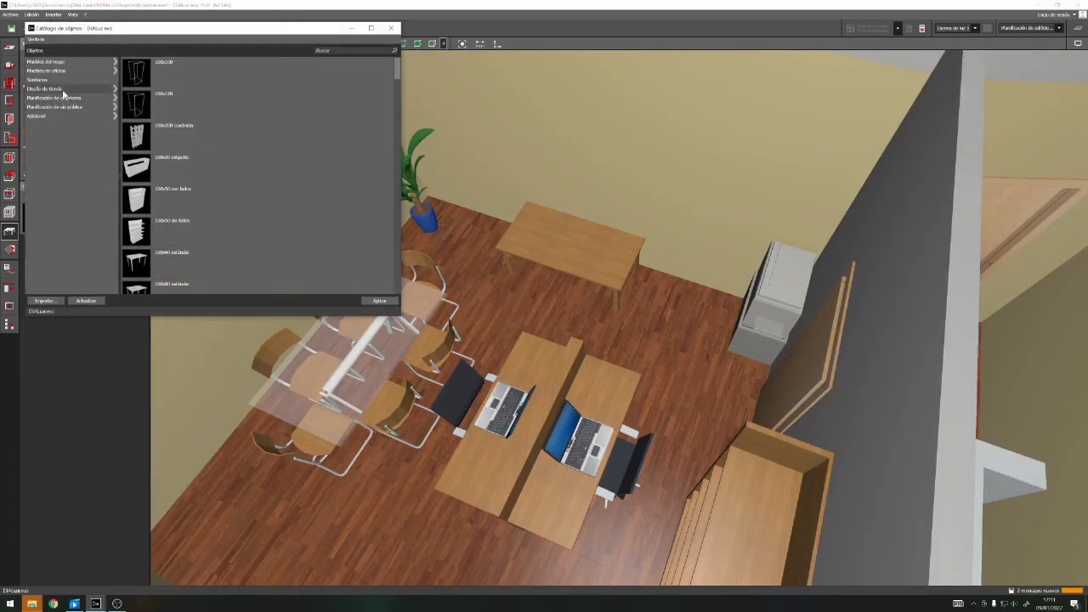
{"action": "left_click", "coordinate": [391, 28]}
{"action": "left_click_drag", "start_coordinate": [37, 218], "coordinate": [622, 262]}
{"action": "scroll", "coordinate": [642, 287], "scroll_direction": "up", "scroll_amount": 5}
{"action": "right_click_drag", "start_coordinate": [690, 307], "coordinate": [476, 271]}
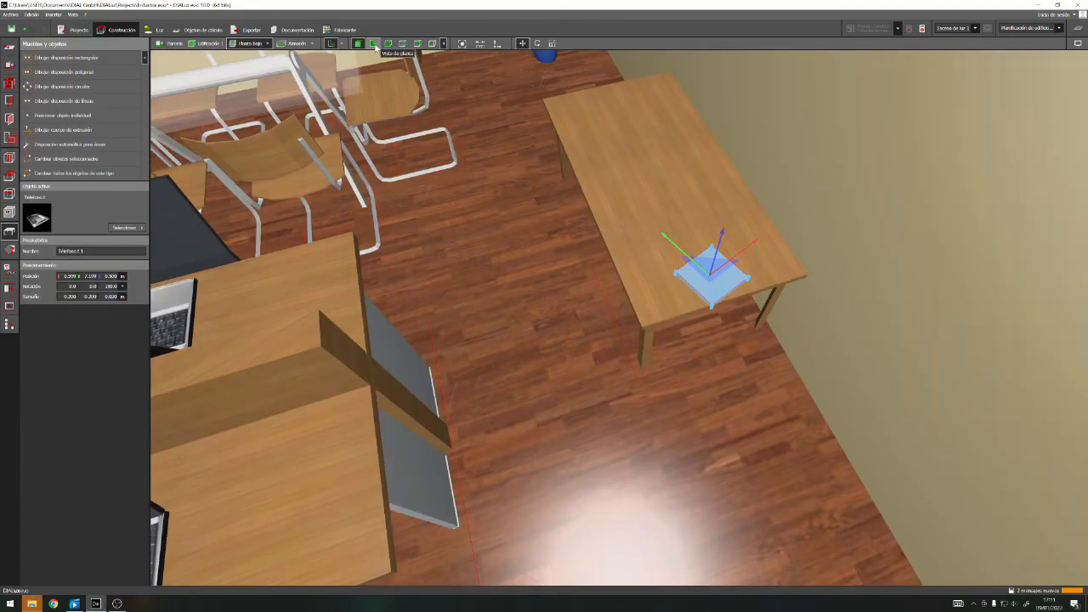
Adjust the telephone's placement in plan so it sits within the end of the side table
{"action": "left_click", "coordinate": [374, 43]}
{"action": "right_click", "coordinate": [959, 357]}
{"action": "left_click", "coordinate": [990, 367]}
{"action": "left_click_drag", "start_coordinate": [959, 357], "coordinate": [976, 349]}
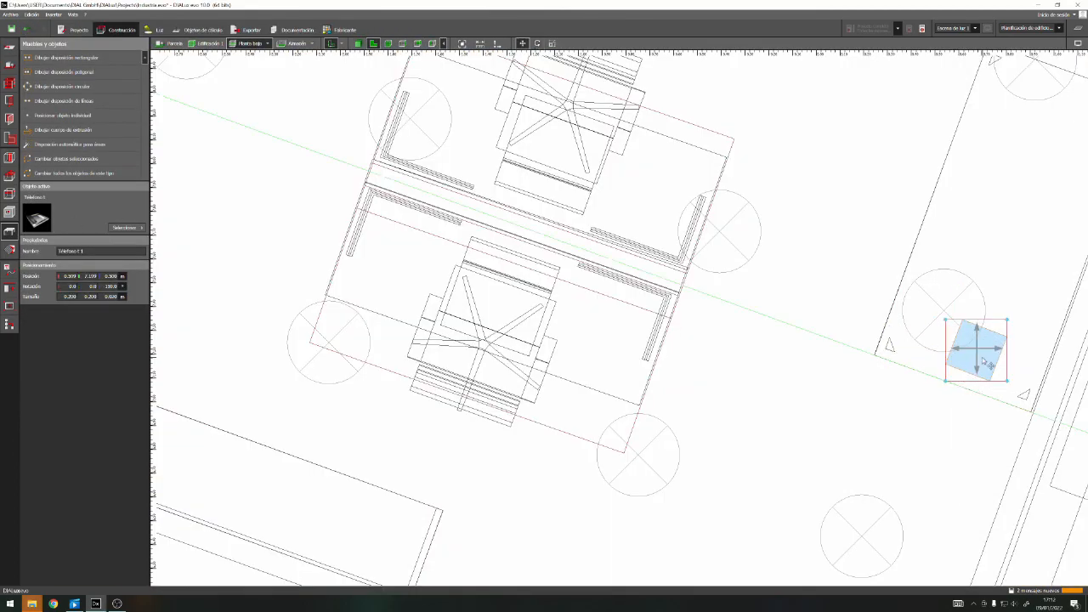